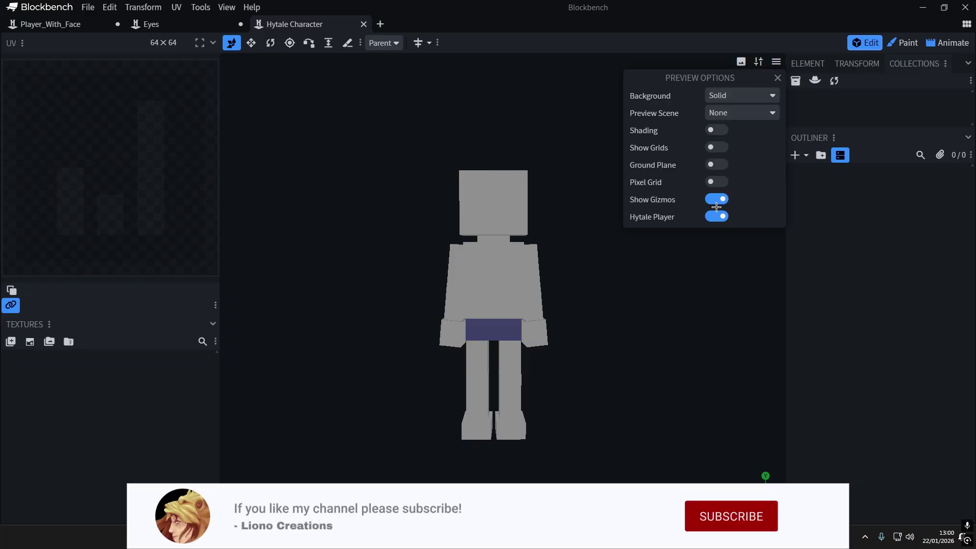
Step: Toggle the Hytale Player reference off and back on, and close the preview options
{"action": "left_click", "coordinate": [714, 217]}
{"action": "left_click", "coordinate": [714, 216]}
{"action": "left_click", "coordinate": [762, 219]}
Step: Add a new cube to the model
{"action": "left_click", "coordinate": [804, 157]}
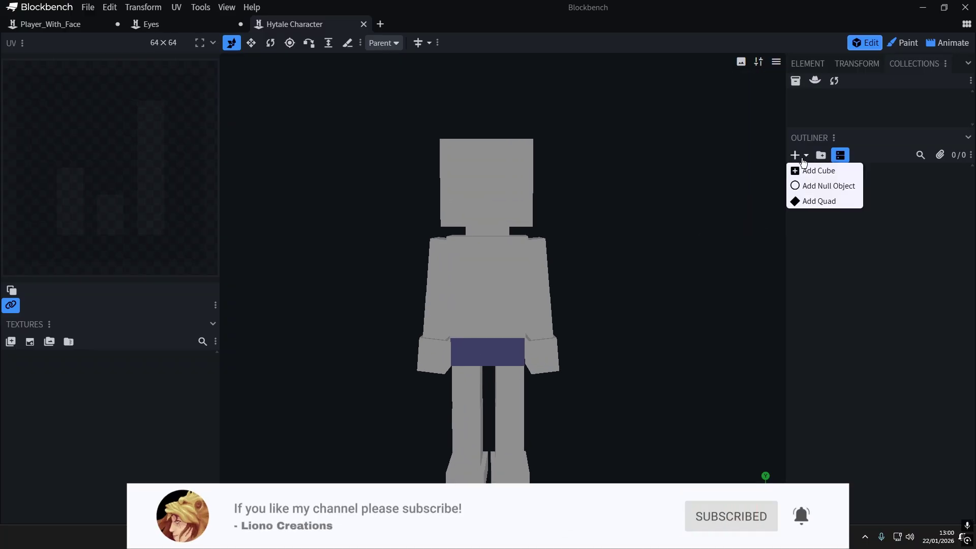
{"action": "left_click", "coordinate": [822, 173]}
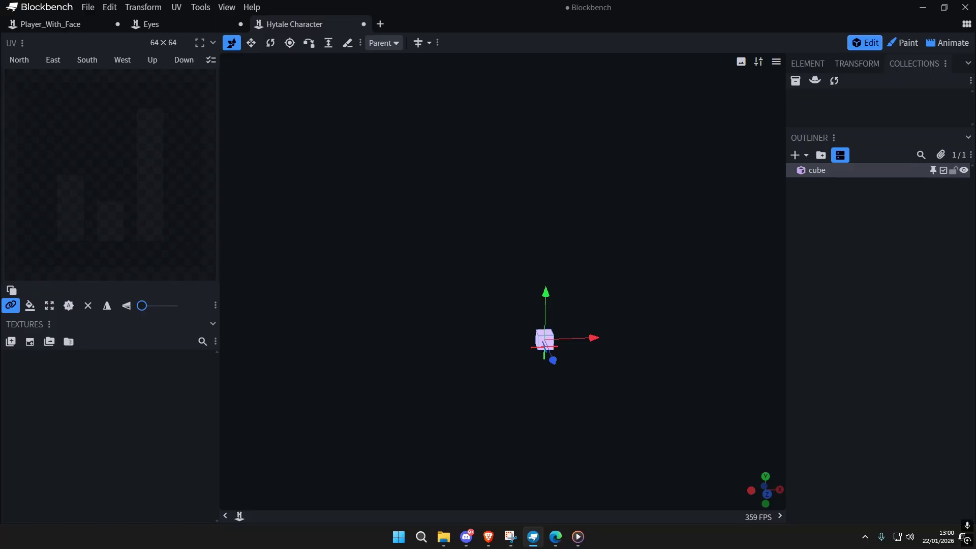
{"action": "scroll", "coordinate": [642, 242], "scroll_direction": "down", "scroll_amount": 4}
{"action": "left_click_drag", "start_coordinate": [652, 262], "coordinate": [642, 242]}
{"action": "right_click_drag", "start_coordinate": [579, 257], "coordinate": [629, 281]}
{"action": "scroll", "coordinate": [629, 254], "scroll_direction": "up", "scroll_amount": 3}
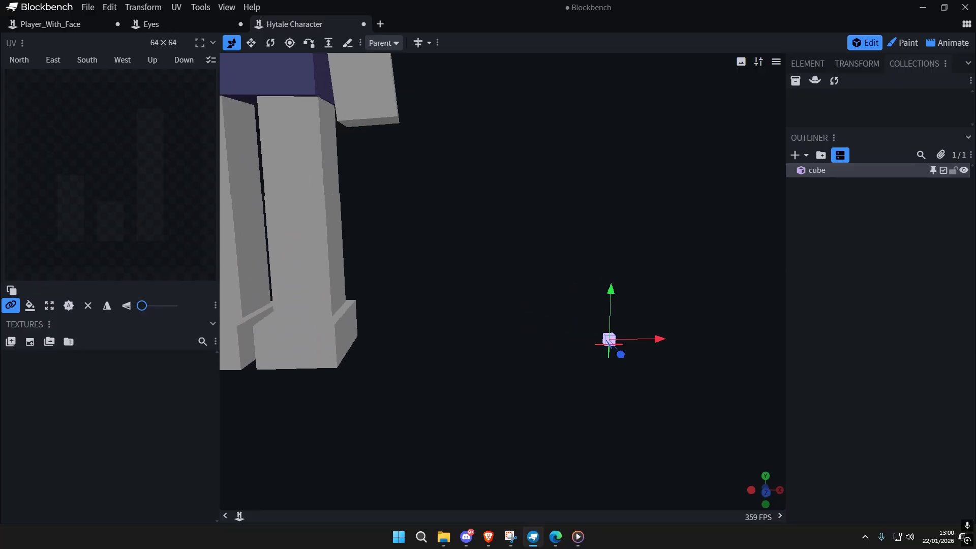
Step: Set the cube's size to 30 × 28 × 28 in its transform values
{"action": "left_click", "coordinate": [801, 63]}
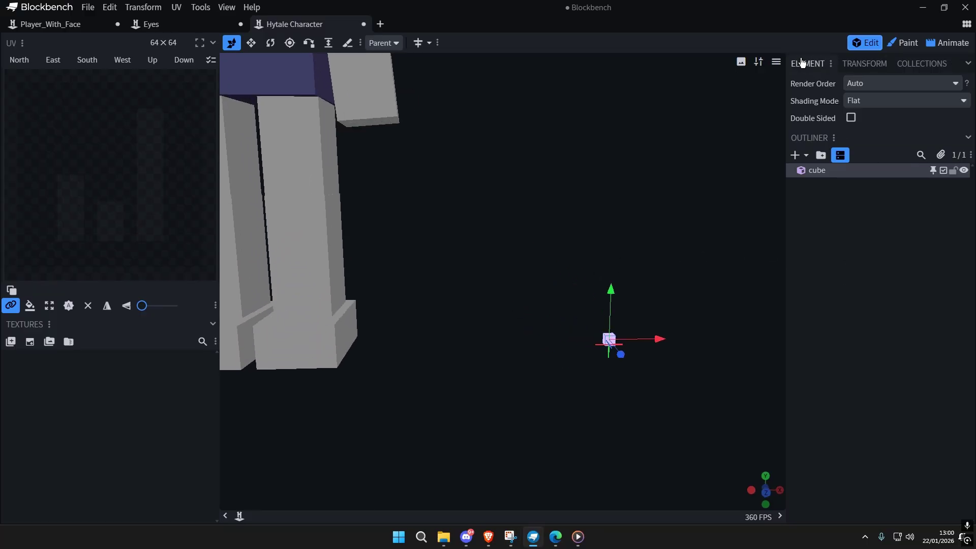
{"action": "left_click", "coordinate": [864, 65]}
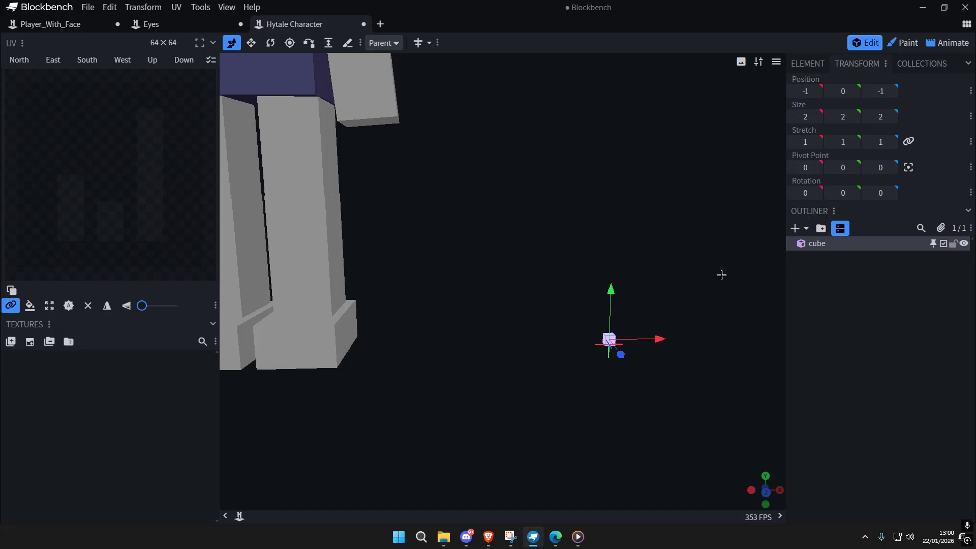
{"action": "right_click_drag", "start_coordinate": [721, 275], "coordinate": [658, 247]}
{"action": "scroll", "coordinate": [658, 247], "scroll_direction": "up", "scroll_amount": 2}
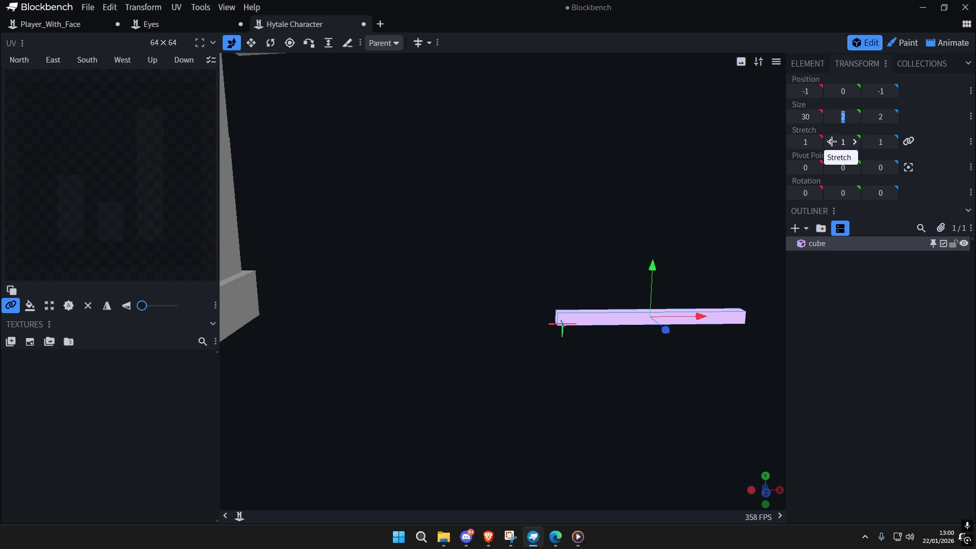
{"action": "key", "text": "Return"}
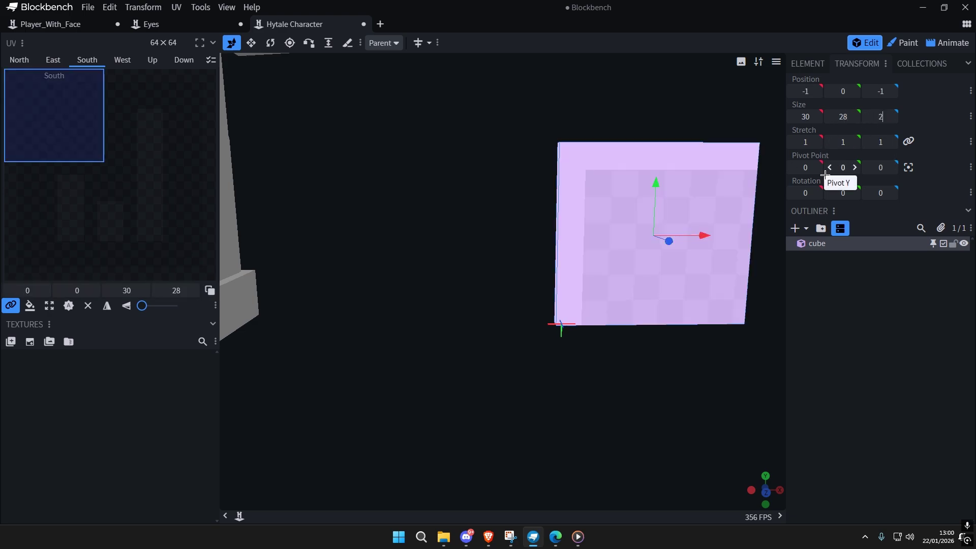
{"action": "left_click_drag", "start_coordinate": [534, 157], "coordinate": [609, 353]}
{"action": "scroll", "coordinate": [601, 330], "scroll_direction": "up", "scroll_amount": 3}
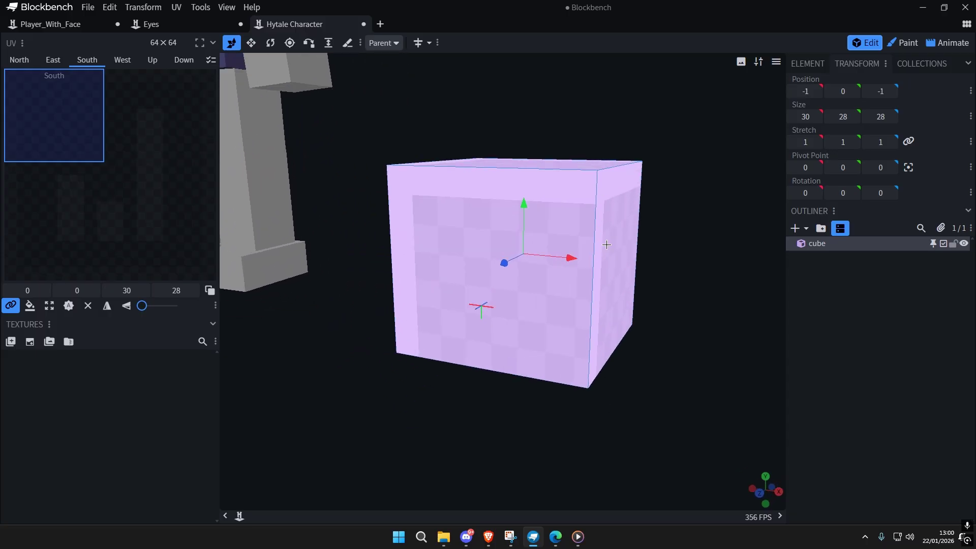
Step: Duplicate the cube and move the copy along X to position 29, flush against the original
{"action": "left_click_drag", "start_coordinate": [522, 244], "coordinate": [526, 356]}
{"action": "scroll", "coordinate": [456, 256], "scroll_direction": "down", "scroll_amount": 4}
{"action": "left_click_drag", "start_coordinate": [666, 305], "coordinate": [666, 271]}
{"action": "scroll", "coordinate": [631, 296], "scroll_direction": "down", "scroll_amount": 4}
{"action": "scroll", "coordinate": [630, 300], "scroll_direction": "up", "scroll_amount": 5}
{"action": "left_click", "coordinate": [623, 333]}
{"action": "right_click", "coordinate": [513, 271]}
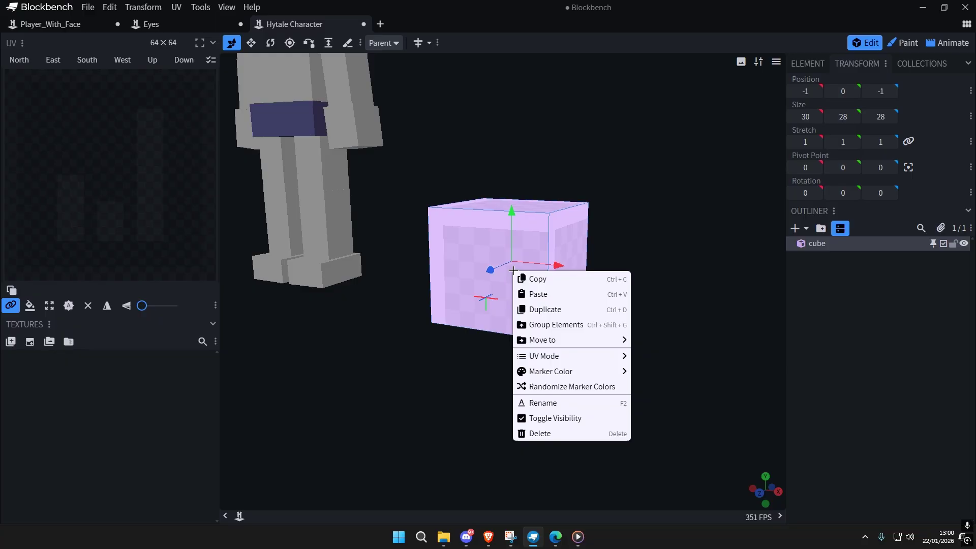
{"action": "left_click", "coordinate": [563, 312]}
{"action": "scroll", "coordinate": [574, 274], "scroll_direction": "up", "scroll_amount": 2}
{"action": "left_click_drag", "start_coordinate": [574, 264], "coordinate": [755, 285]}
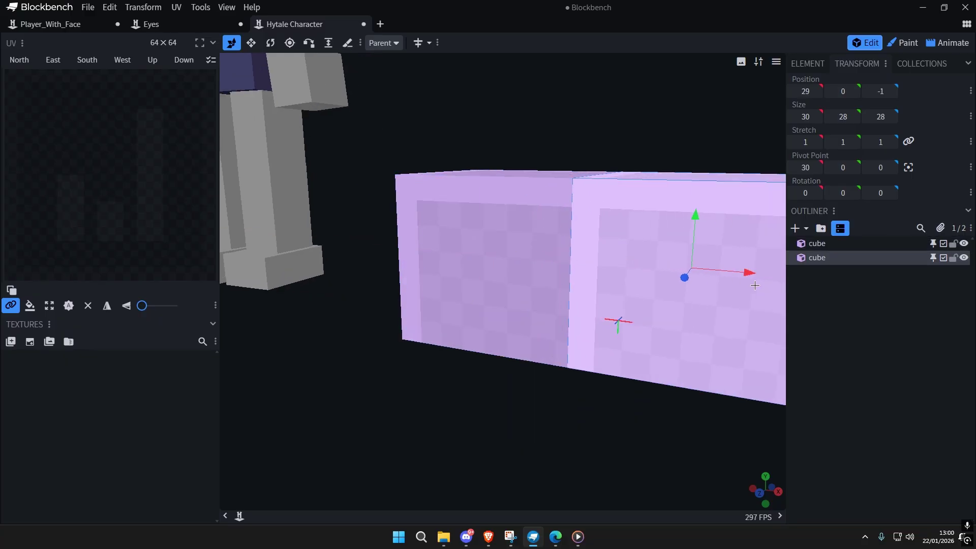
Step: Shrink the duplicated cube's X size to 7
{"action": "scroll", "coordinate": [755, 285], "scroll_direction": "down", "scroll_amount": 3}
{"action": "right_click_drag", "start_coordinate": [666, 325], "coordinate": [546, 340]}
{"action": "scroll", "coordinate": [547, 340], "scroll_direction": "up", "scroll_amount": 1}
{"action": "key", "text": "s"}
{"action": "left_click_drag", "start_coordinate": [580, 295], "coordinate": [460, 290]}
{"action": "scroll", "coordinate": [558, 320], "scroll_direction": "down", "scroll_amount": 5}
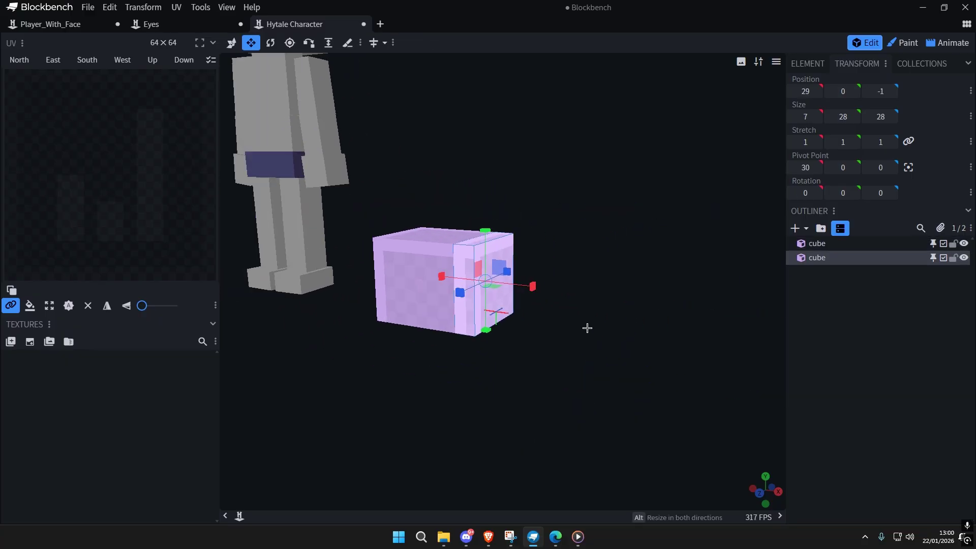
Step: Reduce the side block's Z size to 16 and extend it downward to a height of 49
{"action": "left_click_drag", "start_coordinate": [587, 327], "coordinate": [504, 315]}
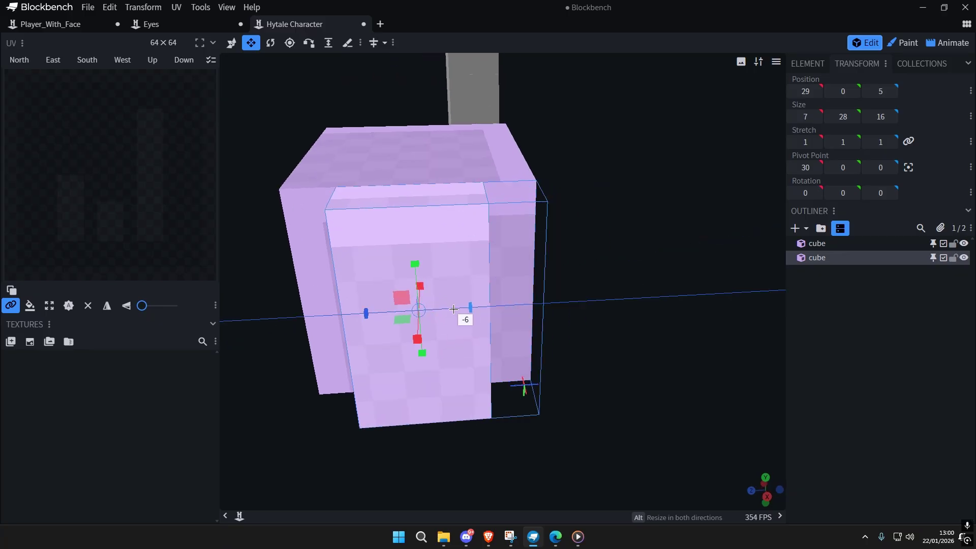
{"action": "left_click_drag", "start_coordinate": [579, 318], "coordinate": [699, 304]}
{"action": "right_click_drag", "start_coordinate": [699, 305], "coordinate": [558, 325]}
{"action": "scroll", "coordinate": [559, 325], "scroll_direction": "up", "scroll_amount": 2}
{"action": "left_click_drag", "start_coordinate": [499, 314], "coordinate": [502, 413]}
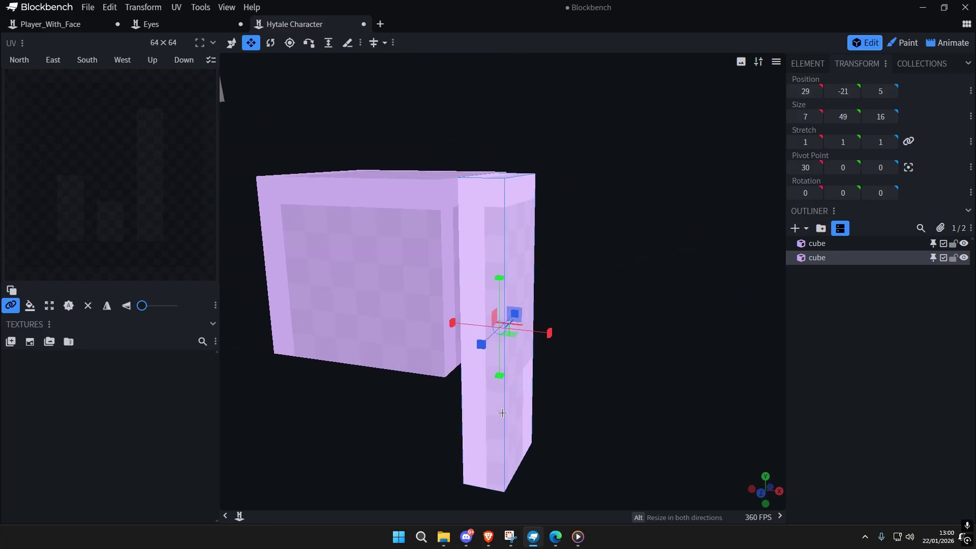
Step: Undo the side block's downward extension and its last depth change
{"action": "scroll", "coordinate": [502, 412], "scroll_direction": "down", "scroll_amount": 4}
{"action": "left_click_drag", "start_coordinate": [567, 333], "coordinate": [580, 305]}
{"action": "key", "text": "ctrl+z"}
{"action": "key", "text": "ctrl+z"}
{"action": "scroll", "coordinate": [562, 337], "scroll_direction": "up", "scroll_amount": 3}
Step: Resize the side block to 4 × 22 × 13, with its position at Y 6 and Z 8
{"action": "left_click_drag", "start_coordinate": [661, 295], "coordinate": [558, 294]}
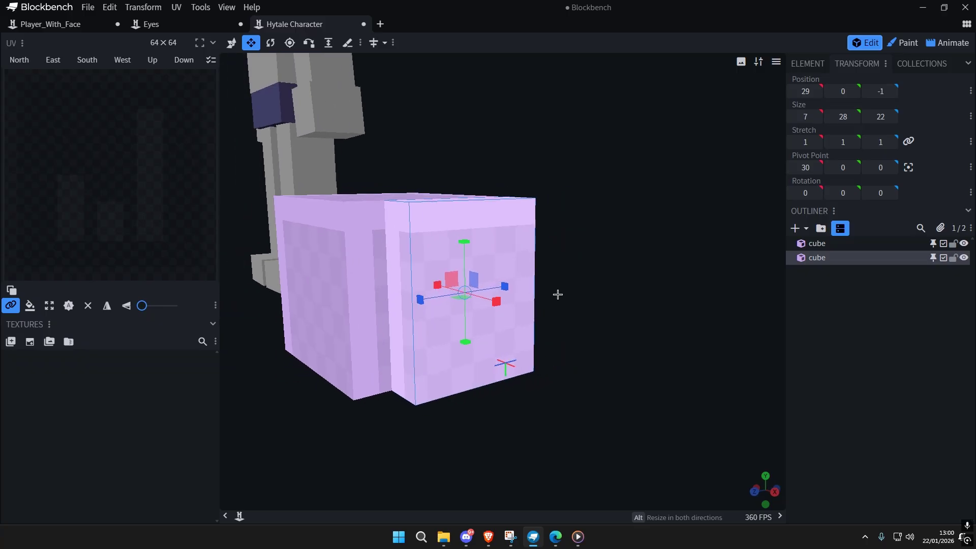
{"action": "left_click_drag", "start_coordinate": [462, 297], "coordinate": [455, 298]}
{"action": "left_click_drag", "start_coordinate": [548, 323], "coordinate": [609, 333]}
{"action": "left_click_drag", "start_coordinate": [573, 321], "coordinate": [561, 318]}
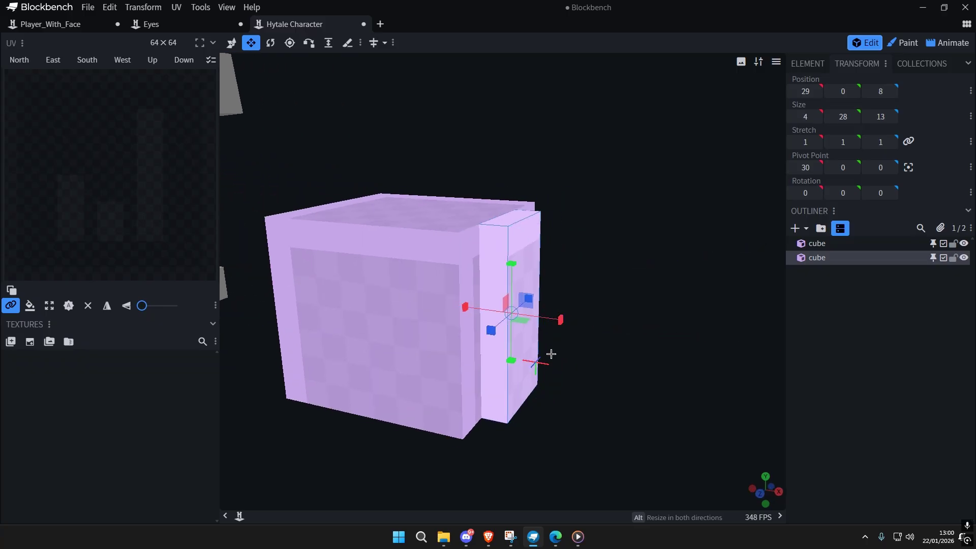
{"action": "scroll", "coordinate": [551, 353], "scroll_direction": "up", "scroll_amount": 2}
{"action": "left_click_drag", "start_coordinate": [514, 349], "coordinate": [514, 303]}
{"action": "scroll", "coordinate": [655, 244], "scroll_direction": "down", "scroll_amount": 3}
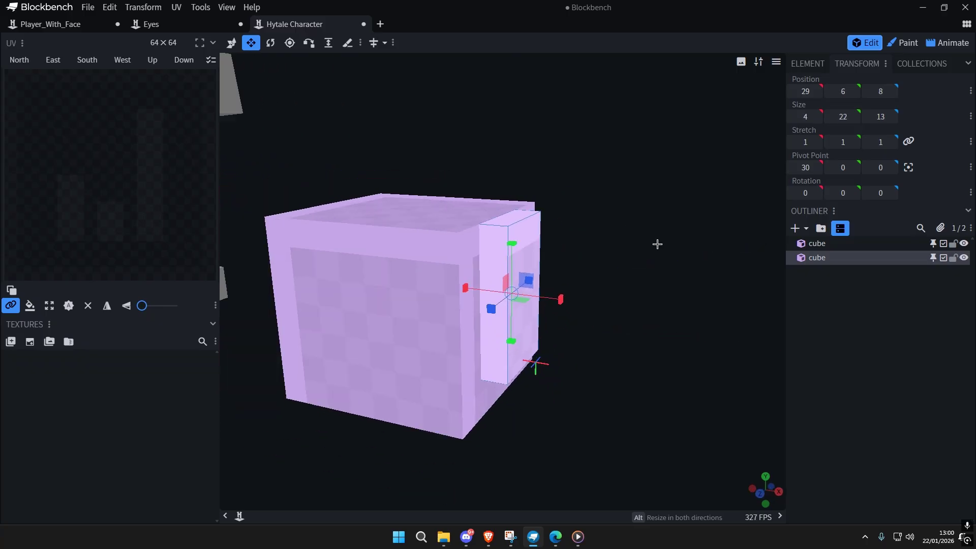
Step: Rotate the side block to 27.5 degrees about Z and shift it up and inward over the base cube's edge
{"action": "left_click_drag", "start_coordinate": [655, 244], "coordinate": [638, 261]}
{"action": "scroll", "coordinate": [638, 261], "scroll_direction": "up", "scroll_amount": 2}
{"action": "key", "text": "r"}
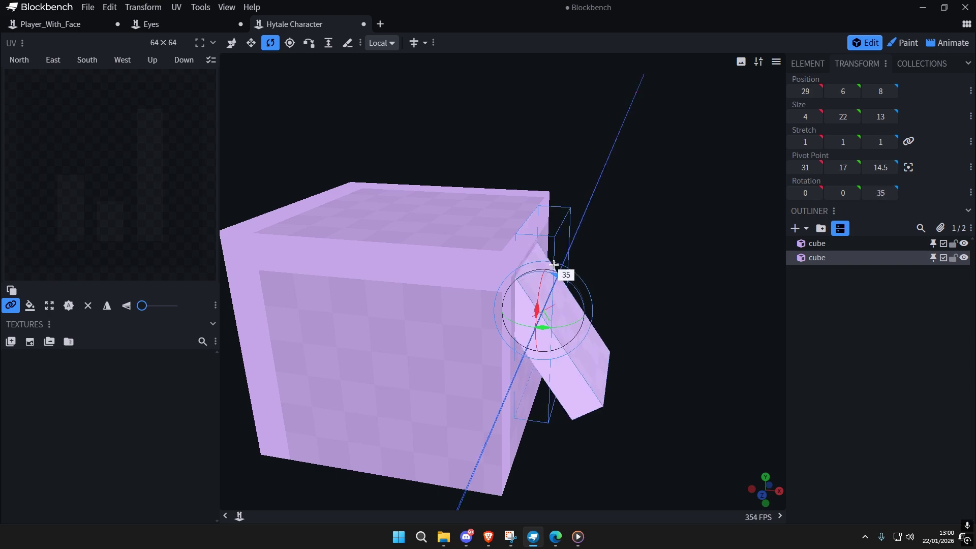
{"action": "left_click_drag", "start_coordinate": [545, 266], "coordinate": [549, 218]}
{"action": "left_click_drag", "start_coordinate": [593, 267], "coordinate": [552, 254]}
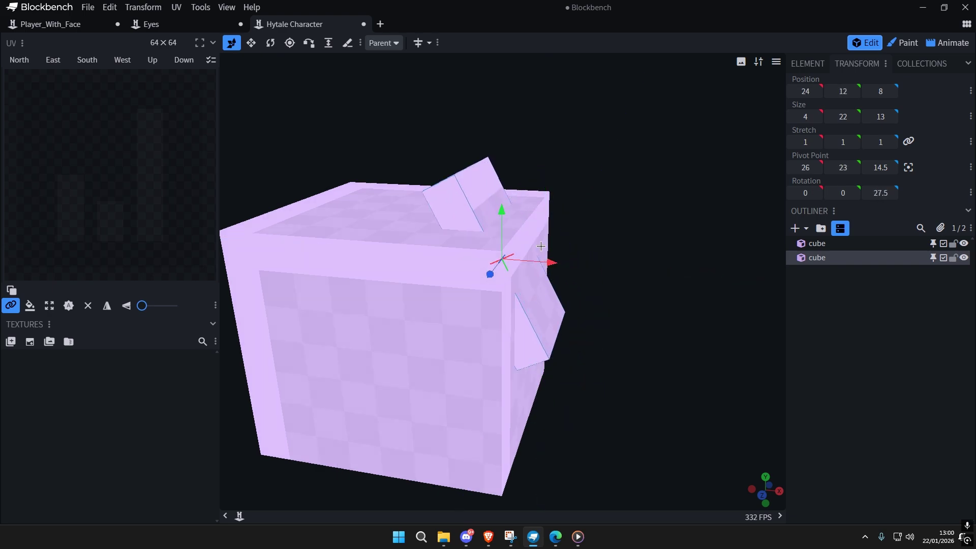
{"action": "left_click_drag", "start_coordinate": [503, 219], "coordinate": [524, 173]}
Step: Undo the side block's moves and rotation
{"action": "key", "text": "ctrl+z"}
{"action": "key", "text": "ctrl+z"}
{"action": "scroll", "coordinate": [623, 290], "scroll_direction": "down", "scroll_amount": 2}
{"action": "key", "text": "ctrl+z"}
{"action": "left_click_drag", "start_coordinate": [629, 319], "coordinate": [642, 276]}
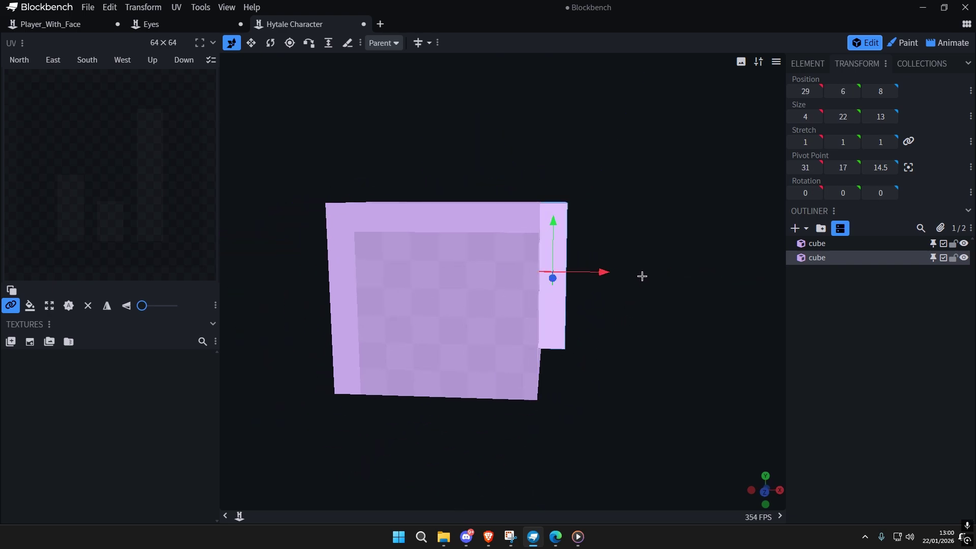
Step: Undo the side block's resizes back to the full-size duplicate
{"action": "scroll", "coordinate": [636, 284], "scroll_direction": "down", "scroll_amount": 4}
{"action": "left_click", "coordinate": [589, 325]}
{"action": "left_click_drag", "start_coordinate": [625, 312], "coordinate": [676, 316]}
{"action": "key", "text": "ctrl+z"}
{"action": "scroll", "coordinate": [671, 316], "scroll_direction": "down", "scroll_amount": 1}
{"action": "left_click", "coordinate": [579, 315]}
Step: Move the duplicate on top of the base cube at X -1, Y 28 and reduce its height to 4
{"action": "right_click_drag", "start_coordinate": [662, 318], "coordinate": [599, 348]}
{"action": "scroll", "coordinate": [569, 320], "scroll_direction": "up", "scroll_amount": 2}
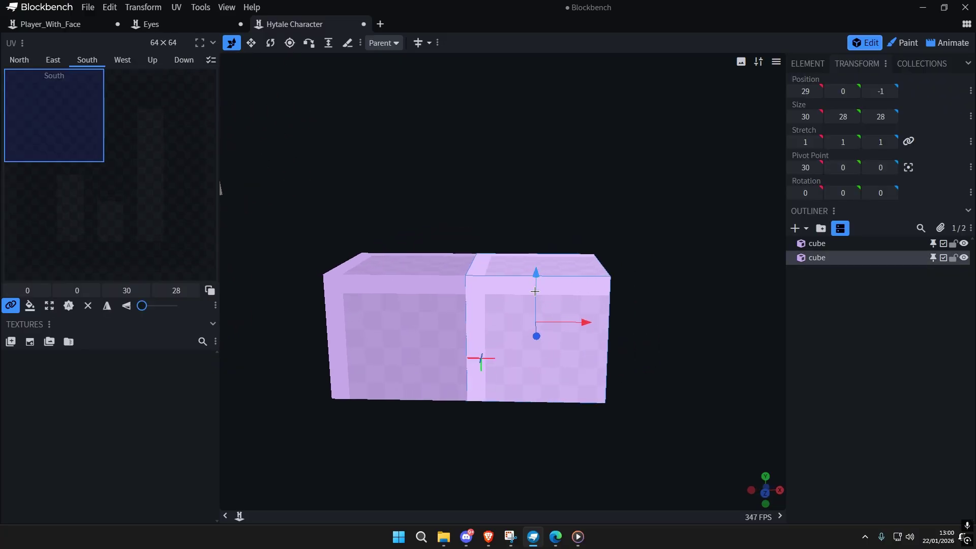
{"action": "left_click_drag", "start_coordinate": [534, 291], "coordinate": [549, 163]}
{"action": "left_click_drag", "start_coordinate": [592, 204], "coordinate": [454, 208]}
{"action": "right_click_drag", "start_coordinate": [497, 222], "coordinate": [552, 255]}
{"action": "scroll", "coordinate": [553, 255], "scroll_direction": "up", "scroll_amount": 2}
{"action": "key", "text": "s"}
{"action": "left_click_drag", "start_coordinate": [454, 169], "coordinate": [449, 297]}
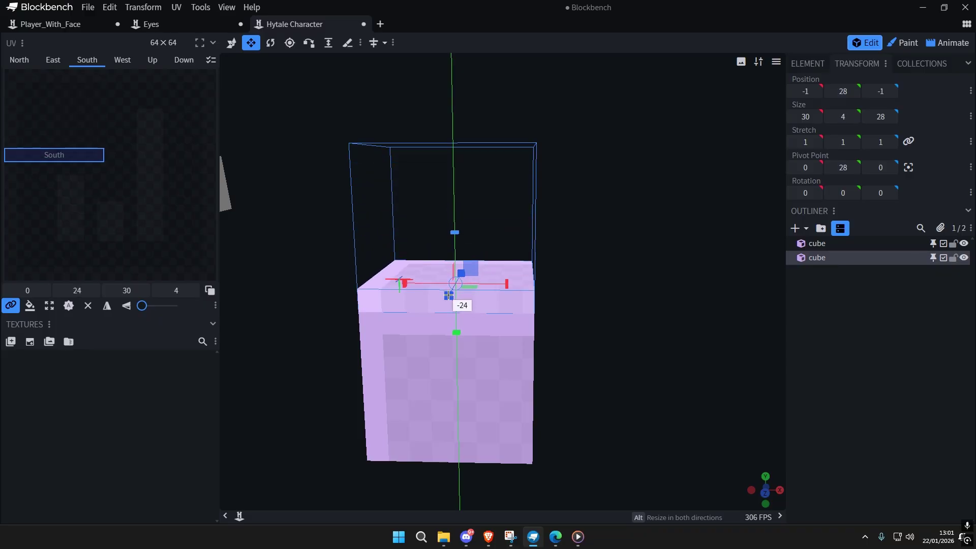
Step: Shrink the top slab to 18 in X and 26 in Z
{"action": "left_click_drag", "start_coordinate": [606, 282], "coordinate": [557, 300]}
{"action": "scroll", "coordinate": [557, 300], "scroll_direction": "up", "scroll_amount": 2}
{"action": "left_click_drag", "start_coordinate": [358, 309], "coordinate": [375, 302]}
{"action": "left_click_drag", "start_coordinate": [583, 314], "coordinate": [458, 311]}
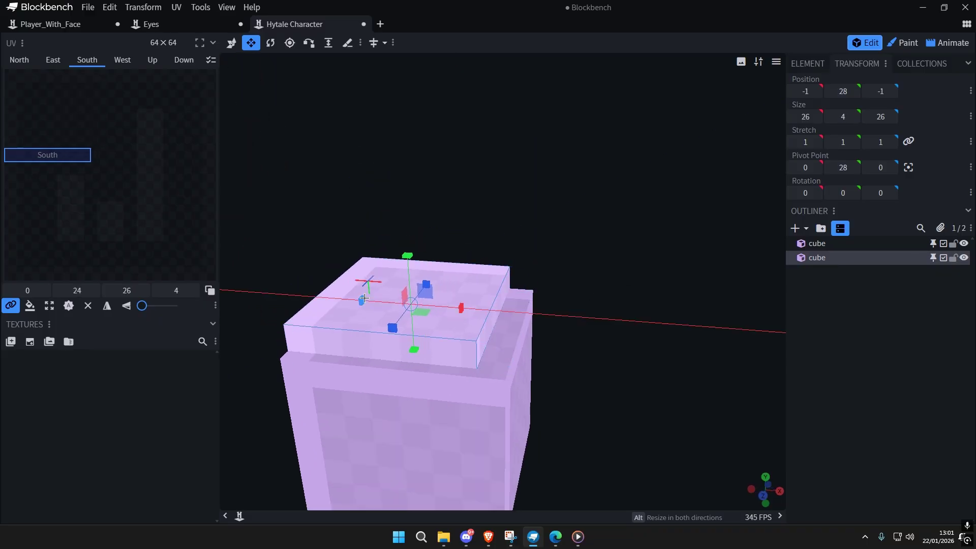
{"action": "left_click_drag", "start_coordinate": [364, 299], "coordinate": [418, 316]}
{"action": "scroll", "coordinate": [617, 298], "scroll_direction": "down", "scroll_amount": 3}
Step: Move the top slab along X to position 9
{"action": "left_click_drag", "start_coordinate": [617, 299], "coordinate": [560, 321]}
{"action": "right_click_drag", "start_coordinate": [560, 321], "coordinate": [650, 273]}
{"action": "scroll", "coordinate": [651, 273], "scroll_direction": "up", "scroll_amount": 3}
{"action": "mouse_move", "coordinate": [650, 273]}
{"action": "left_mouse_down"}
{"action": "mouse_move", "coordinate": [632, 270]}
{"action": "mouse_move", "coordinate": [643, 287]}
{"action": "left_mouse_up"}
{"action": "key", "text": "v"}
{"action": "left_click_drag", "start_coordinate": [529, 321], "coordinate": [541, 327]}
Step: Shorten the top slab's Z size to 24 from the back, placing it at Z 1
{"action": "left_click_drag", "start_coordinate": [655, 267], "coordinate": [549, 267]}
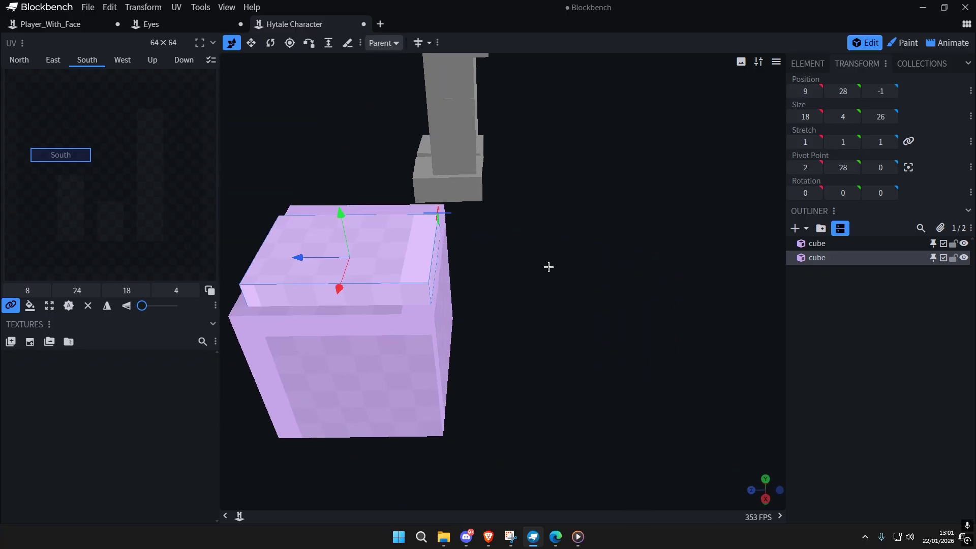
{"action": "left_click_drag", "start_coordinate": [457, 269], "coordinate": [490, 279]}
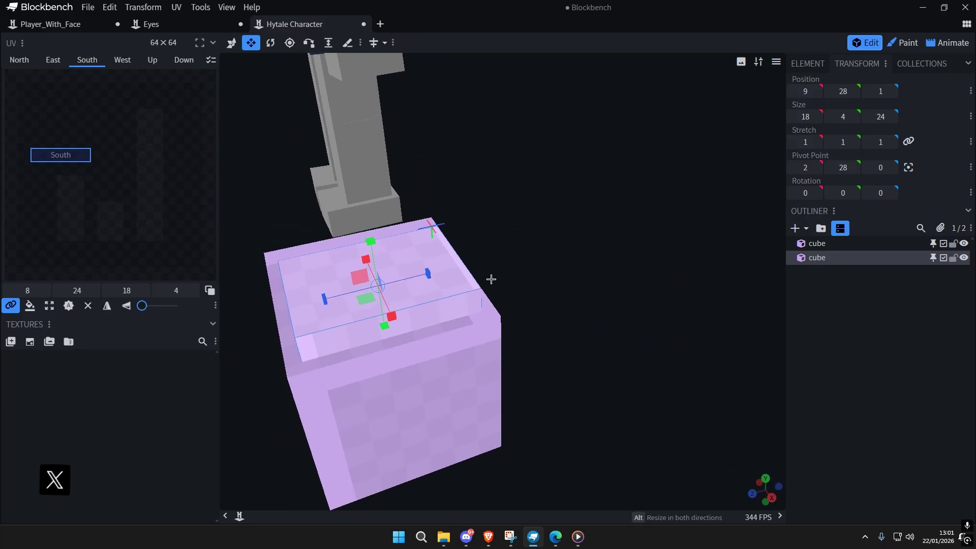
{"action": "scroll", "coordinate": [458, 277], "scroll_direction": "up", "scroll_amount": 2}
{"action": "left_click", "coordinate": [429, 277]}
Step: Examine the stacked cubes' proportions beside the character from several angles
{"action": "left_click_drag", "start_coordinate": [610, 275], "coordinate": [676, 256]}
{"action": "scroll", "coordinate": [660, 325], "scroll_direction": "down", "scroll_amount": 3}
{"action": "left_click", "coordinate": [655, 365]}
{"action": "left_click_drag", "start_coordinate": [655, 365], "coordinate": [658, 340]}
{"action": "scroll", "coordinate": [658, 340], "scroll_direction": "down", "scroll_amount": 3}
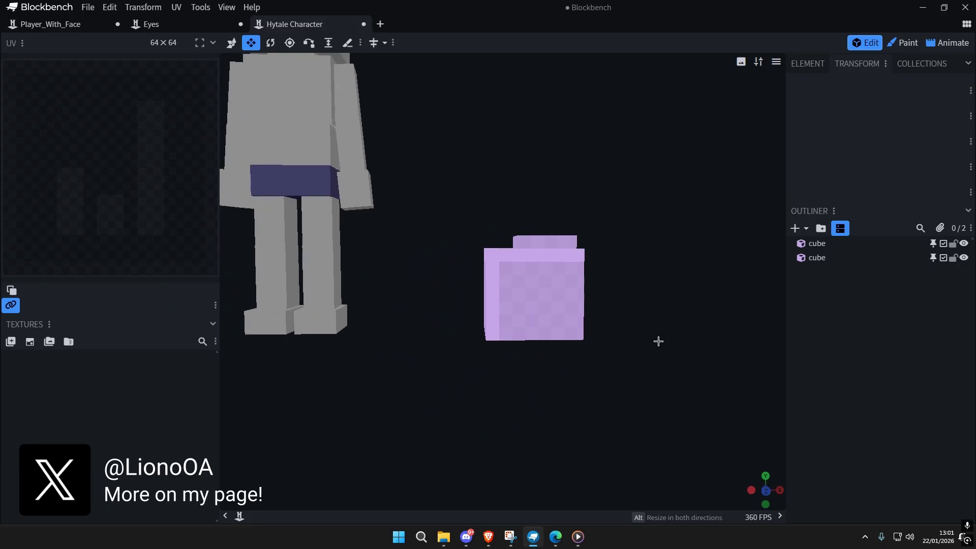
{"action": "scroll", "coordinate": [657, 340], "scroll_direction": "up", "scroll_amount": 4}
{"action": "right_click_drag", "start_coordinate": [658, 340], "coordinate": [623, 341]}
{"action": "scroll", "coordinate": [616, 351], "scroll_direction": "down", "scroll_amount": 4}
{"action": "scroll", "coordinate": [614, 353], "scroll_direction": "up", "scroll_amount": 4}
{"action": "left_click_drag", "start_coordinate": [615, 318], "coordinate": [612, 338]}
Step: Widen the top slab to an X size of 28, starting at X 0
{"action": "left_click", "coordinate": [540, 262]}
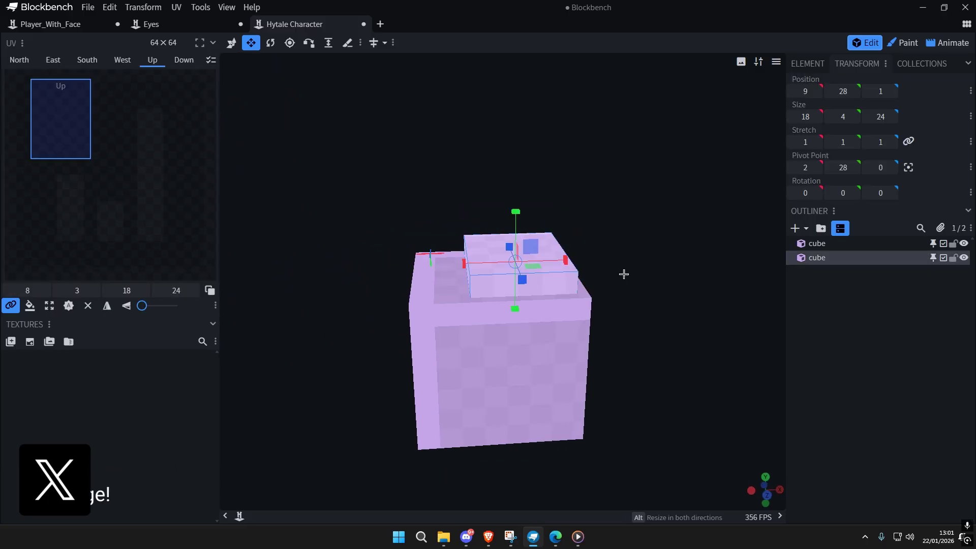
{"action": "left_click_drag", "start_coordinate": [623, 275], "coordinate": [630, 252]}
{"action": "left_click_drag", "start_coordinate": [463, 238], "coordinate": [425, 242]}
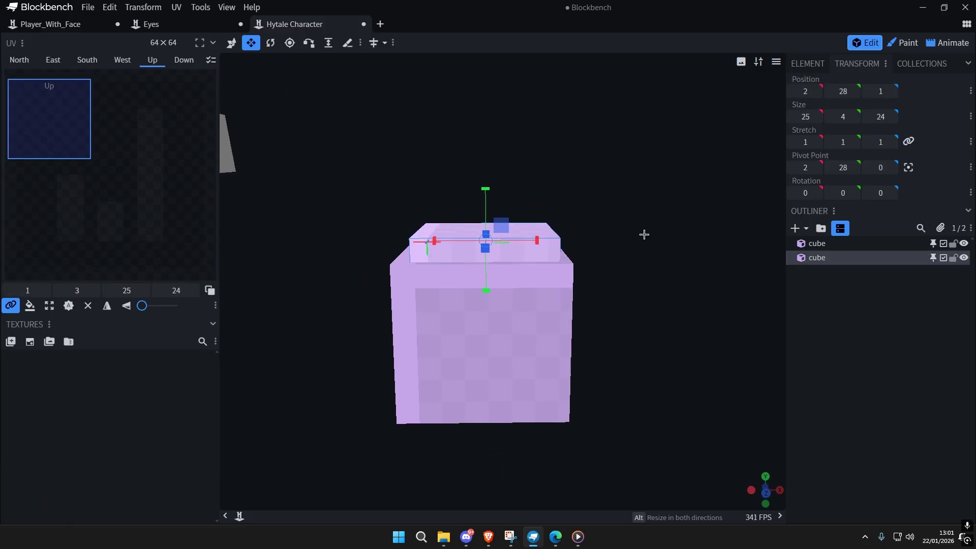
{"action": "left_click_drag", "start_coordinate": [643, 234], "coordinate": [608, 225]}
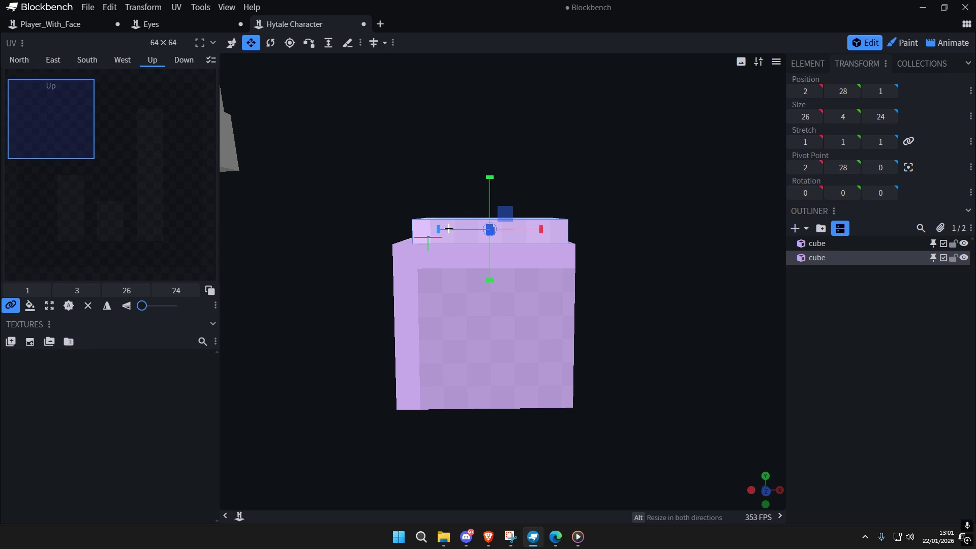
{"action": "key", "text": "ctrl+a"}
{"action": "key", "text": "ctrl+a"}
Step: Duplicate the top slab and move the copy along X to position 28
{"action": "scroll", "coordinate": [599, 351], "scroll_direction": "down", "scroll_amount": 5}
{"action": "left_click_drag", "start_coordinate": [599, 351], "coordinate": [551, 226]}
{"action": "scroll", "coordinate": [623, 300], "scroll_direction": "up", "scroll_amount": 3}
{"action": "scroll", "coordinate": [591, 316], "scroll_direction": "up", "scroll_amount": 3}
{"action": "right_click", "coordinate": [507, 186]}
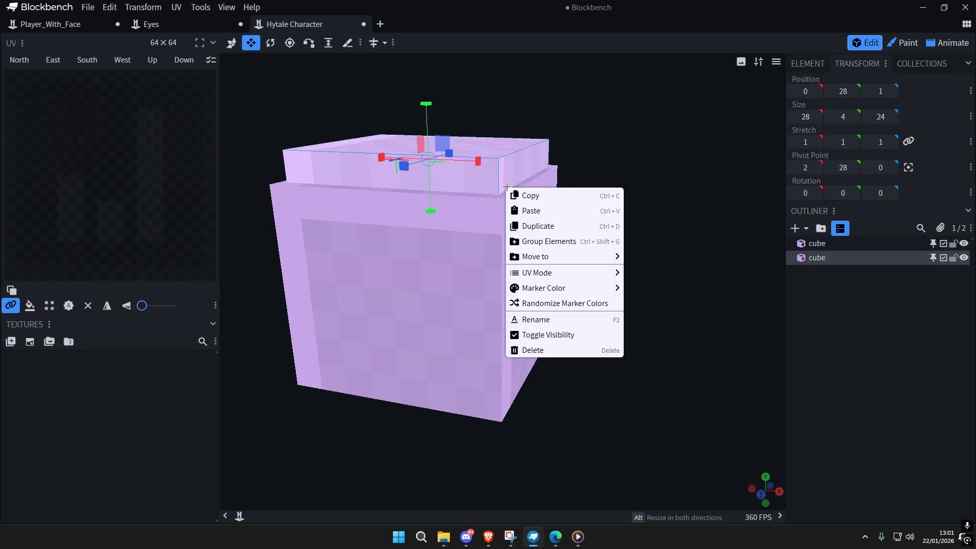
{"action": "left_click", "coordinate": [556, 227]}
{"action": "key", "text": "v"}
{"action": "left_click_drag", "start_coordinate": [477, 161], "coordinate": [704, 204]}
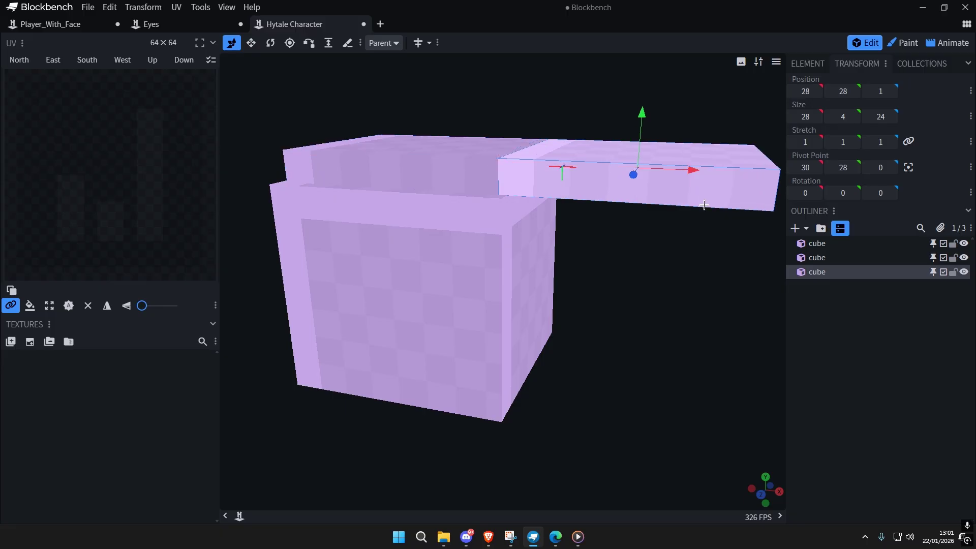
Step: Resize the duplicated slab to 7 × 8 × 24 and position it at Y 20 beside the base cube
{"action": "left_click_drag", "start_coordinate": [617, 214], "coordinate": [631, 181]}
{"action": "left_click_drag", "start_coordinate": [683, 219], "coordinate": [527, 218]}
{"action": "left_click_drag", "start_coordinate": [635, 277], "coordinate": [669, 270]}
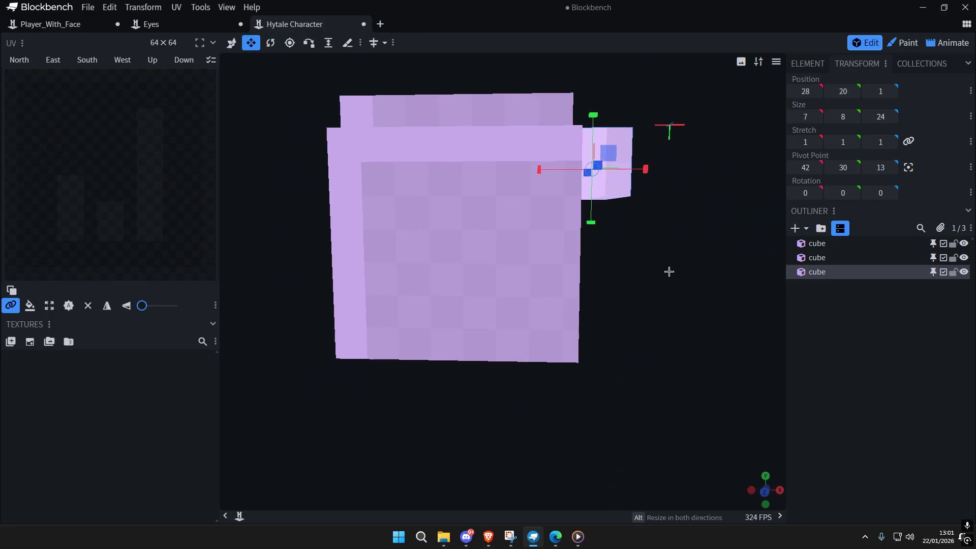
Step: Rotate the side block 35 degrees about Z around its own centre
{"action": "right_click_drag", "start_coordinate": [669, 270], "coordinate": [629, 309]}
{"action": "scroll", "coordinate": [630, 308], "scroll_direction": "up", "scroll_amount": 3}
{"action": "key", "text": "r"}
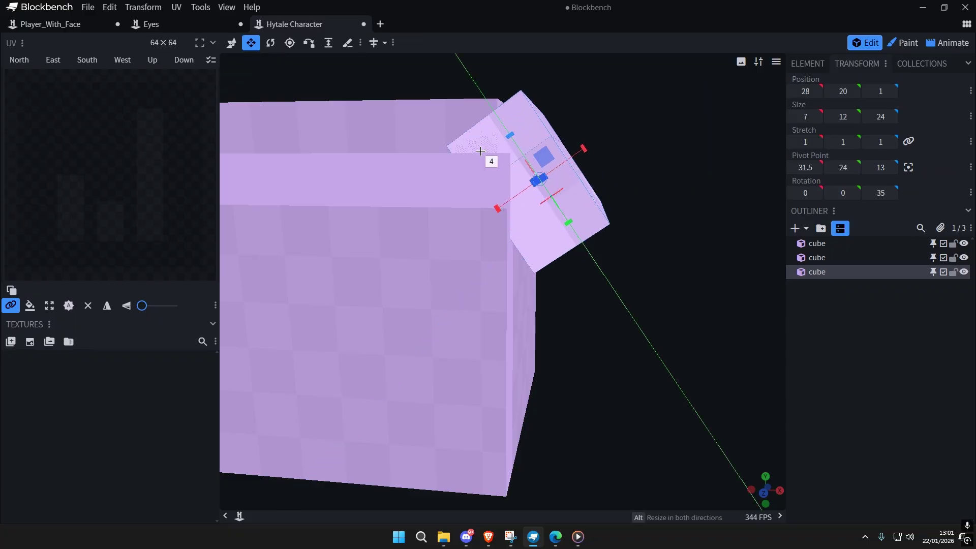
Step: Extend the tilted side block's Y size to 15 toward the top slab
{"action": "left_click_drag", "start_coordinate": [480, 151], "coordinate": [621, 244]}
{"action": "left_click_drag", "start_coordinate": [519, 160], "coordinate": [499, 128]}
{"action": "left_click_drag", "start_coordinate": [660, 167], "coordinate": [620, 185]}
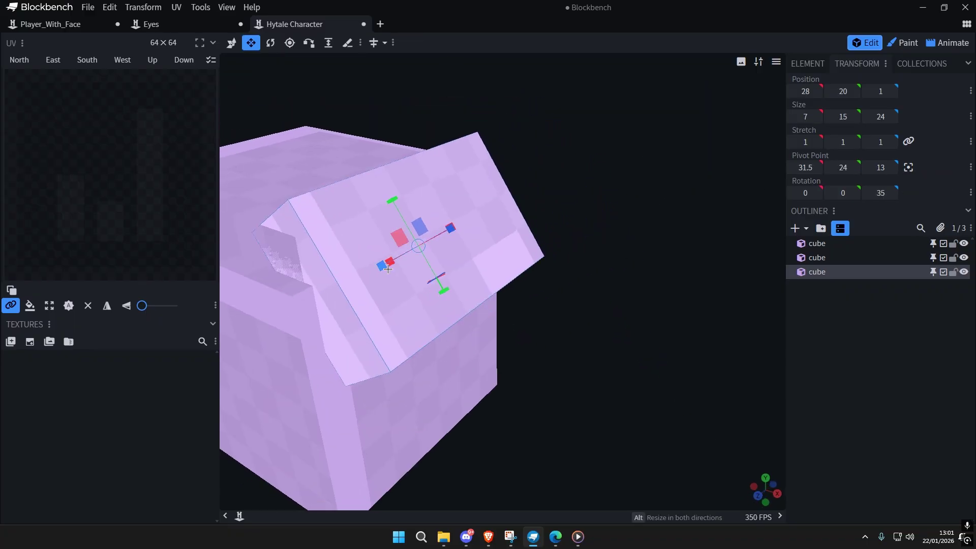
Step: Trim the tilted block to 6 in X and 23 in Z, undo the last size change, and deselect everything
{"action": "left_click_drag", "start_coordinate": [382, 266], "coordinate": [387, 263]}
{"action": "left_click_drag", "start_coordinate": [454, 225], "coordinate": [450, 227]}
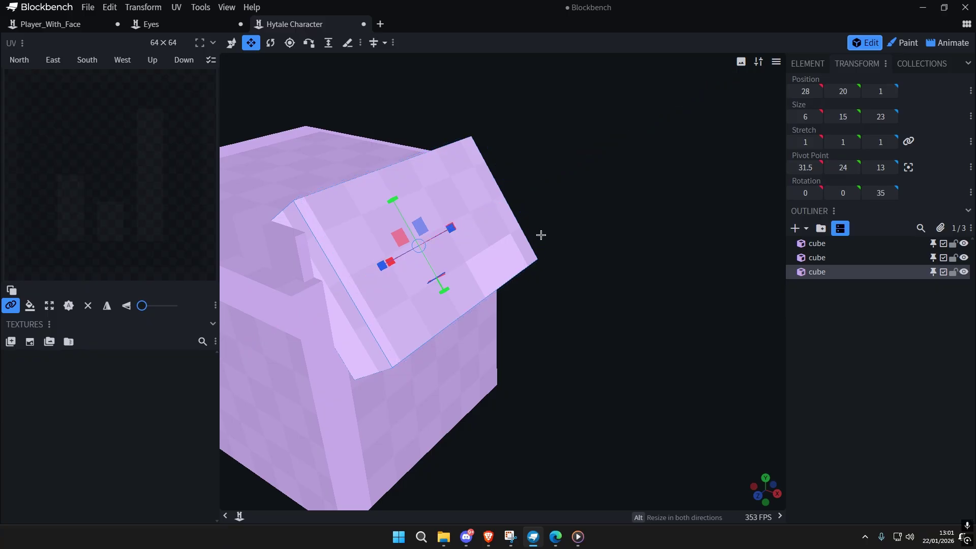
{"action": "key", "text": "ctrl+z"}
{"action": "left_click_drag", "start_coordinate": [540, 235], "coordinate": [586, 204]}
{"action": "key", "text": "ctrl+a"}
{"action": "key", "text": "ctrl+a"}
{"action": "scroll", "coordinate": [592, 244], "scroll_direction": "down", "scroll_amount": 4}
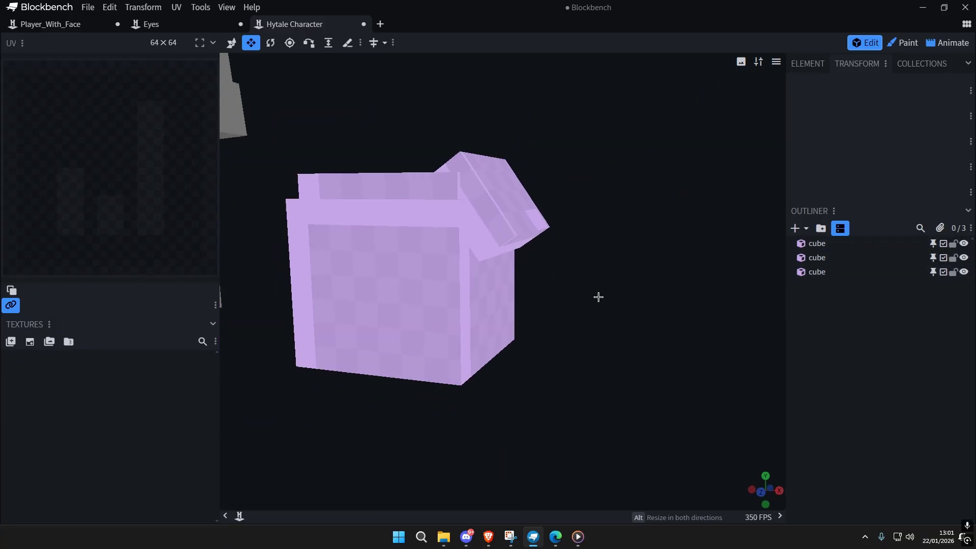
Step: Resize the tilted side block to about 7 × 18 × 22 beside the top slab and deselect everything
{"action": "left_click_drag", "start_coordinate": [599, 296], "coordinate": [606, 287]}
{"action": "left_click", "coordinate": [503, 227]}
{"action": "left_click_drag", "start_coordinate": [539, 268], "coordinate": [532, 256]}
{"action": "left_click_drag", "start_coordinate": [464, 234], "coordinate": [446, 246]}
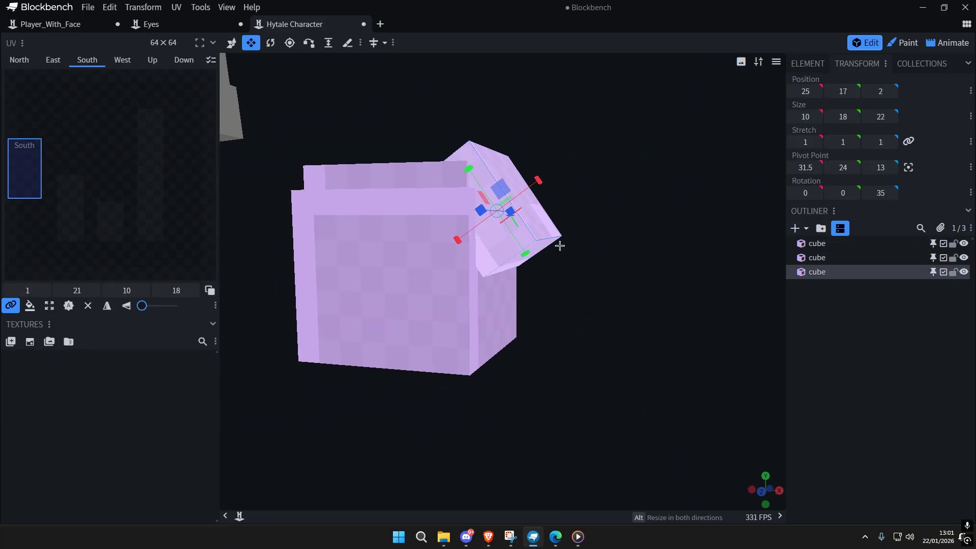
{"action": "left_click_drag", "start_coordinate": [559, 245], "coordinate": [581, 243]}
{"action": "left_click_drag", "start_coordinate": [574, 186], "coordinate": [552, 202]}
{"action": "left_click_drag", "start_coordinate": [484, 247], "coordinate": [477, 251]}
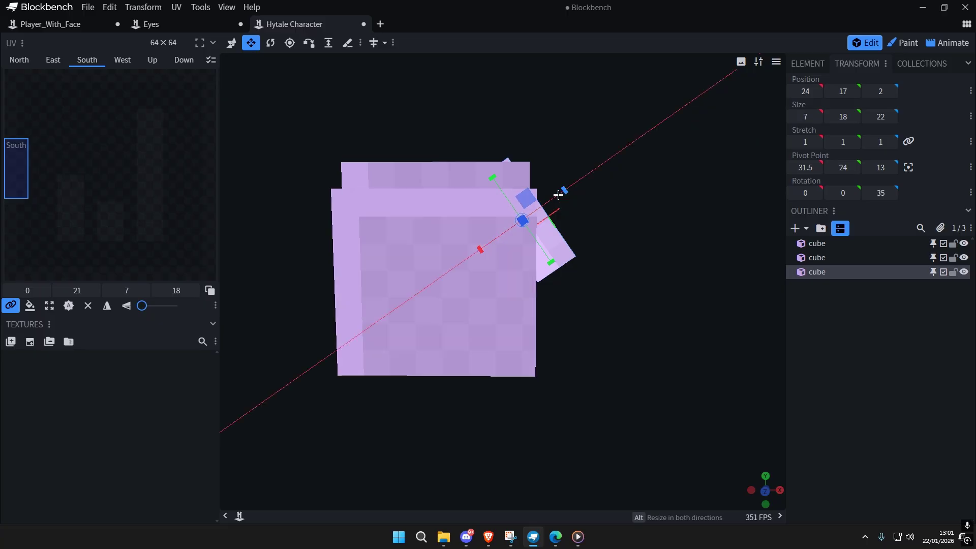
{"action": "left_click_drag", "start_coordinate": [571, 186], "coordinate": [575, 307]}
{"action": "key", "text": "ctrl+a"}
{"action": "key", "text": "ctrl+a"}
{"action": "scroll", "coordinate": [601, 284], "scroll_direction": "down", "scroll_amount": 6}
{"action": "scroll", "coordinate": [576, 307], "scroll_direction": "up", "scroll_amount": 4}
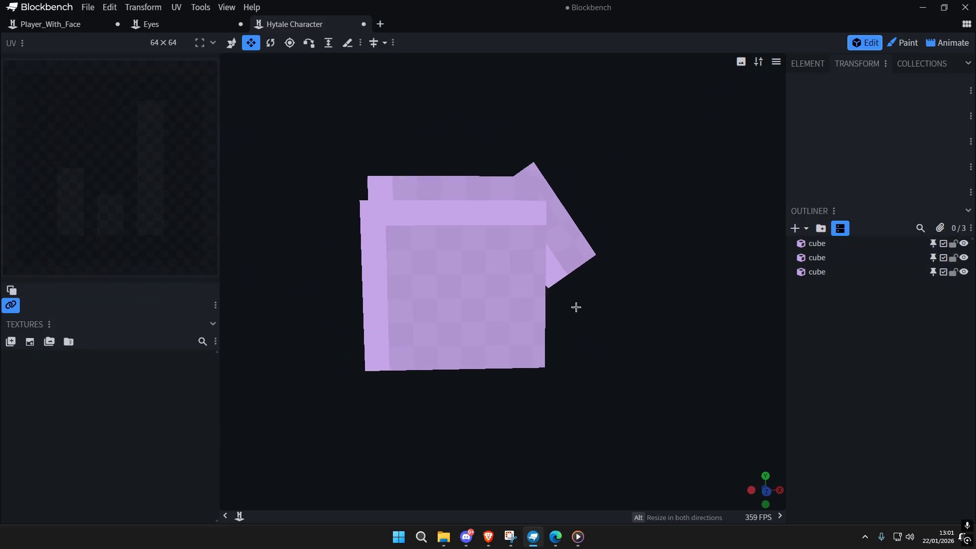
Step: Centre the side block's pivot, rotate it about Z to a shallower tilt, and clear the selection
{"action": "scroll", "coordinate": [575, 307], "scroll_direction": "up", "scroll_amount": 2}
{"action": "left_click", "coordinate": [543, 255]}
{"action": "left_click", "coordinate": [907, 168]}
{"action": "left_click_drag", "start_coordinate": [463, 213], "coordinate": [469, 203]}
{"action": "scroll", "coordinate": [638, 239], "scroll_direction": "down", "scroll_amount": 8}
{"action": "key", "text": "ctrl+a"}
{"action": "key", "text": "ctrl+a"}
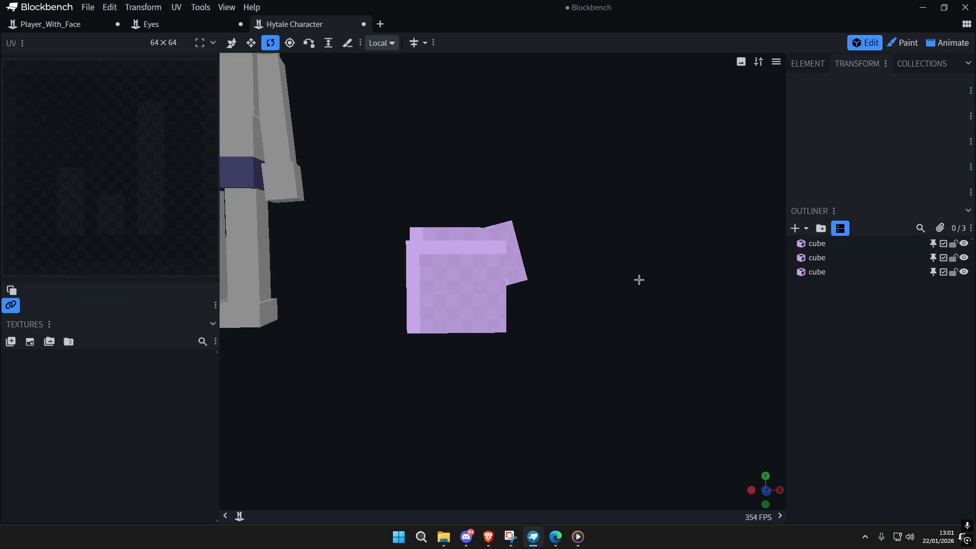
Step: Undo the side block's last change and delete the block
{"action": "left_click_drag", "start_coordinate": [638, 279], "coordinate": [605, 315]}
{"action": "scroll", "coordinate": [609, 329], "scroll_direction": "up", "scroll_amount": 3}
{"action": "scroll", "coordinate": [608, 329], "scroll_direction": "up", "scroll_amount": 3}
{"action": "key", "text": "ctrl+z"}
{"action": "left_click", "coordinate": [529, 288]}
{"action": "key", "text": "Delete"}
Step: Try placing a duplicate of the base cube beside it along X, and delete the copy
{"action": "scroll", "coordinate": [590, 318], "scroll_direction": "down", "scroll_amount": 3}
{"action": "scroll", "coordinate": [651, 324], "scroll_direction": "up", "scroll_amount": 5}
{"action": "scroll", "coordinate": [640, 320], "scroll_direction": "down", "scroll_amount": 5}
{"action": "scroll", "coordinate": [630, 330], "scroll_direction": "up", "scroll_amount": 3}
{"action": "scroll", "coordinate": [630, 310], "scroll_direction": "down", "scroll_amount": 3}
{"action": "scroll", "coordinate": [585, 313], "scroll_direction": "up", "scroll_amount": 4}
{"action": "right_click", "coordinate": [497, 303]}
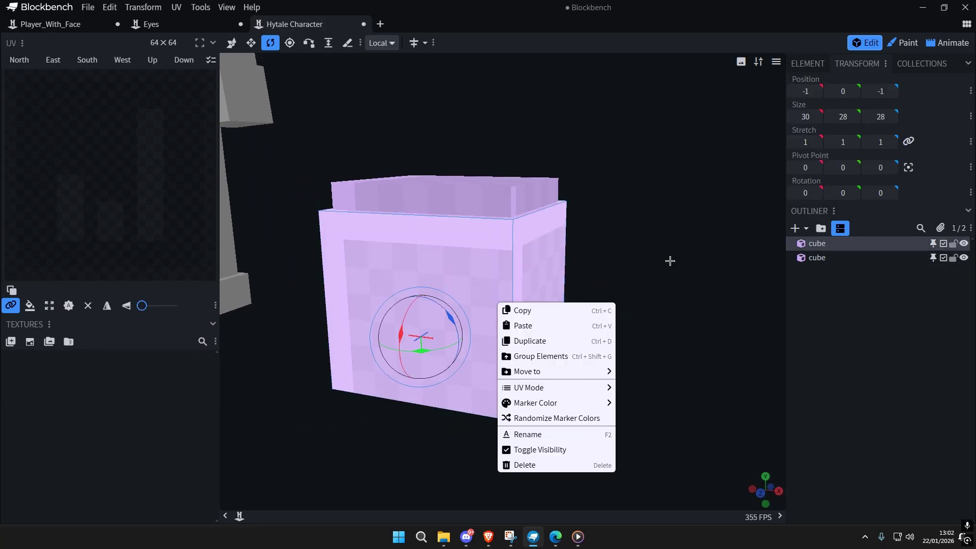
{"action": "left_click_drag", "start_coordinate": [669, 261], "coordinate": [647, 265]}
{"action": "key", "text": "ctrl+a"}
{"action": "key", "text": "ctrl+a"}
{"action": "scroll", "coordinate": [645, 278], "scroll_direction": "up", "scroll_amount": 1}
{"action": "right_click", "coordinate": [530, 259]}
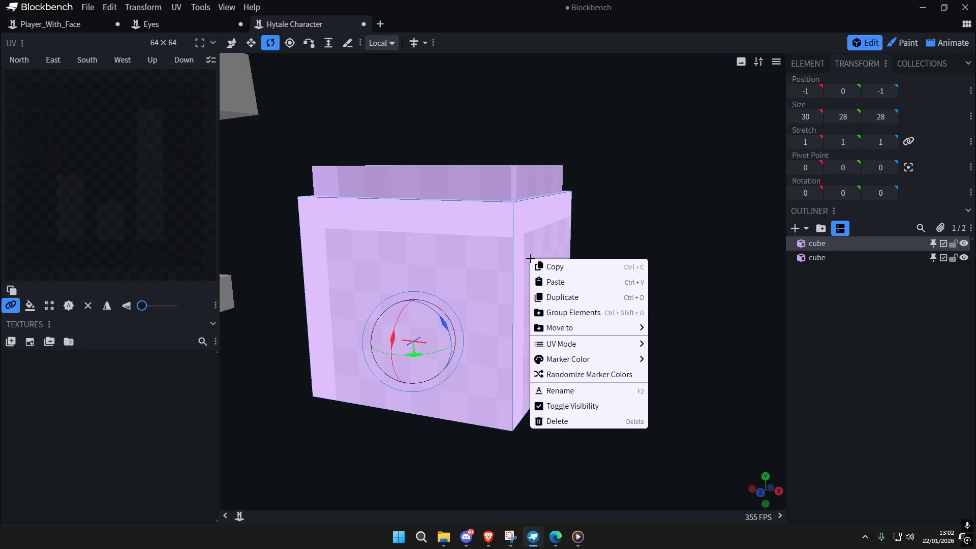
{"action": "left_click", "coordinate": [579, 293]}
{"action": "mouse_move", "coordinate": [648, 280]}
{"action": "left_mouse_down"}
{"action": "mouse_move", "coordinate": [625, 290]}
{"action": "mouse_move", "coordinate": [640, 295]}
{"action": "left_mouse_up"}
{"action": "left_click_drag", "start_coordinate": [493, 306], "coordinate": [711, 304]}
{"action": "scroll", "coordinate": [711, 304], "scroll_direction": "down", "scroll_amount": 5}
{"action": "left_click", "coordinate": [634, 361]}
{"action": "left_click_drag", "start_coordinate": [554, 402], "coordinate": [481, 401]}
{"action": "scroll", "coordinate": [610, 329], "scroll_direction": "up", "scroll_amount": 1}
{"action": "key", "text": "Delete"}
{"action": "left_click_drag", "start_coordinate": [610, 328], "coordinate": [695, 329]}
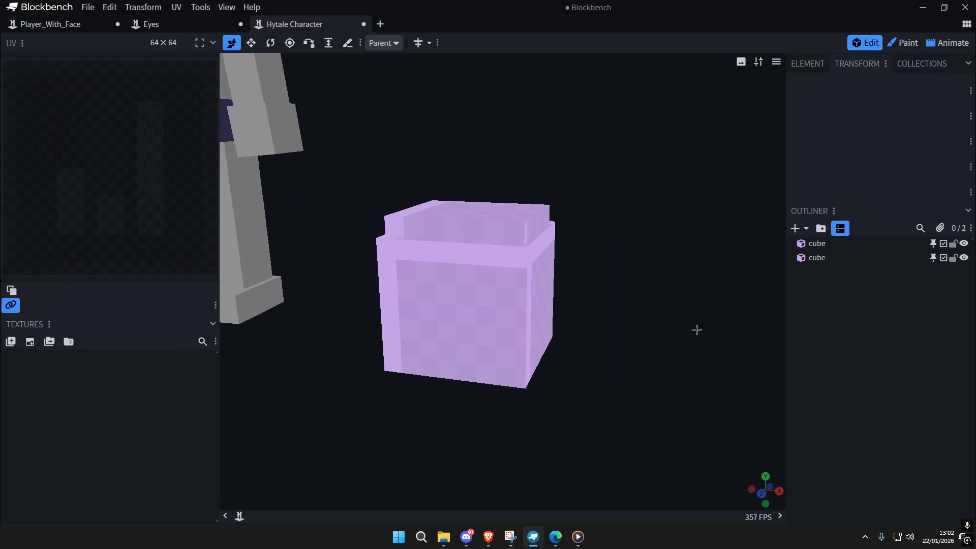
Step: Add a flat 8 × 8 × 0 plane with a +Z normal and move it to X 29, Z 11 beside the base cube
{"action": "scroll", "coordinate": [694, 328], "scroll_direction": "up", "scroll_amount": 2}
{"action": "left_click", "coordinate": [801, 232]}
{"action": "left_click", "coordinate": [806, 231]}
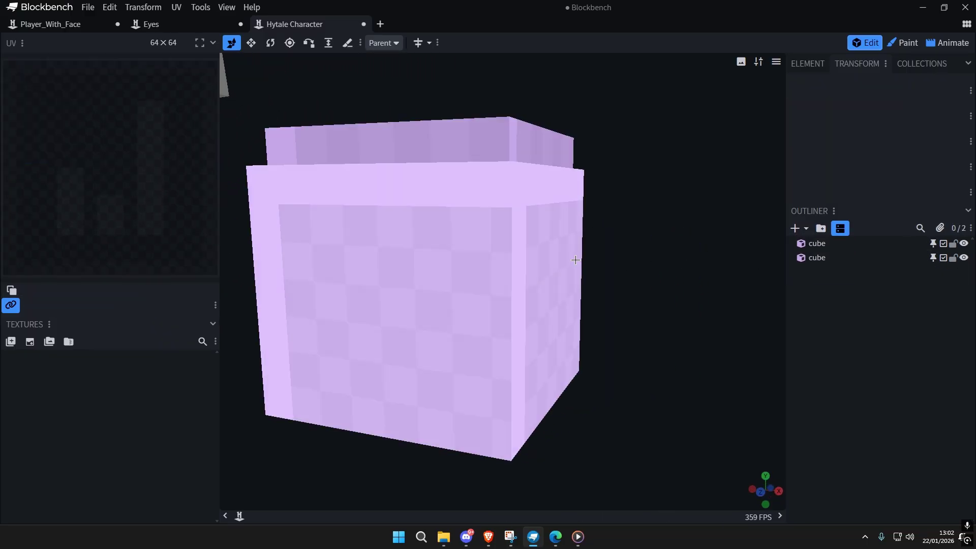
{"action": "left_click", "coordinate": [829, 274]}
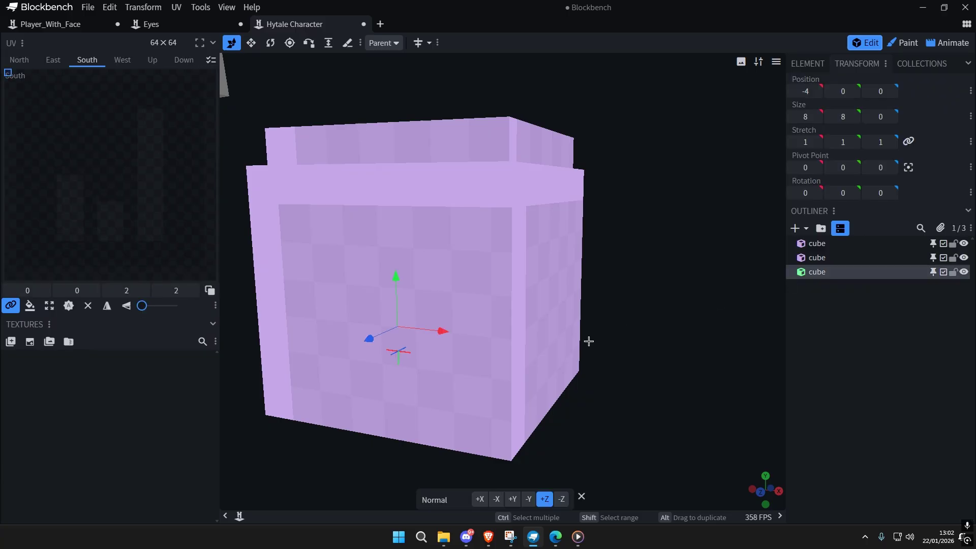
{"action": "scroll", "coordinate": [588, 340], "scroll_direction": "down", "scroll_amount": 3}
{"action": "left_click_drag", "start_coordinate": [444, 329], "coordinate": [533, 332]}
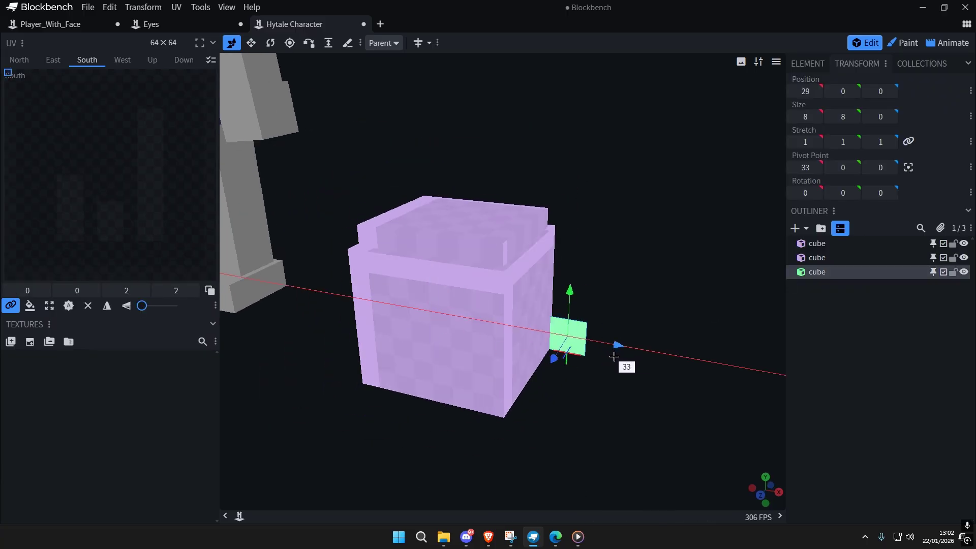
{"action": "left_click_drag", "start_coordinate": [614, 356], "coordinate": [550, 327]}
{"action": "left_click", "coordinate": [459, 365]}
{"action": "left_click", "coordinate": [508, 351]}
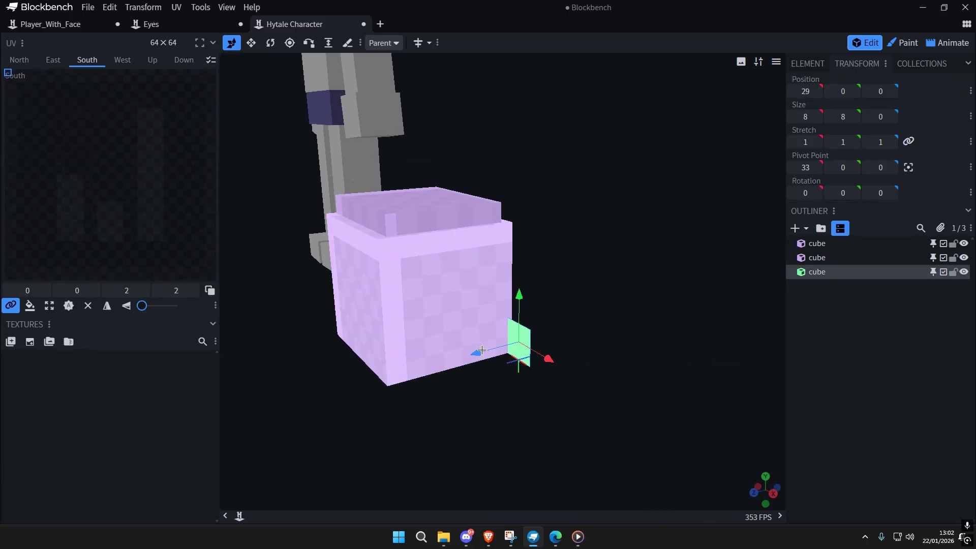
{"action": "left_click_drag", "start_coordinate": [475, 349], "coordinate": [444, 368]}
{"action": "scroll", "coordinate": [568, 394], "scroll_direction": "up", "scroll_amount": 5}
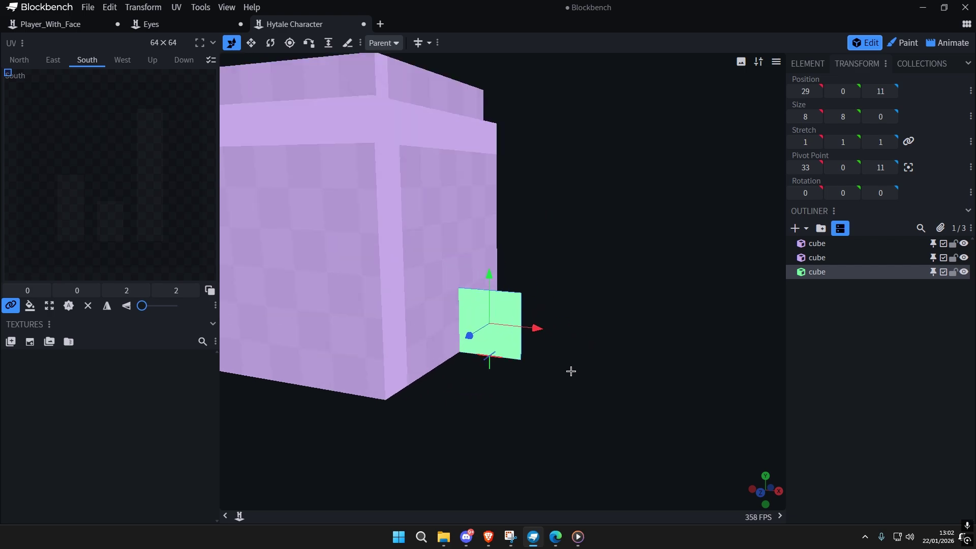
Step: Resize the flat plane to 16 in X and 22 in Y
{"action": "key", "text": "s"}
{"action": "left_click_drag", "start_coordinate": [486, 303], "coordinate": [493, 183]}
{"action": "left_click_drag", "start_coordinate": [541, 233], "coordinate": [558, 263]}
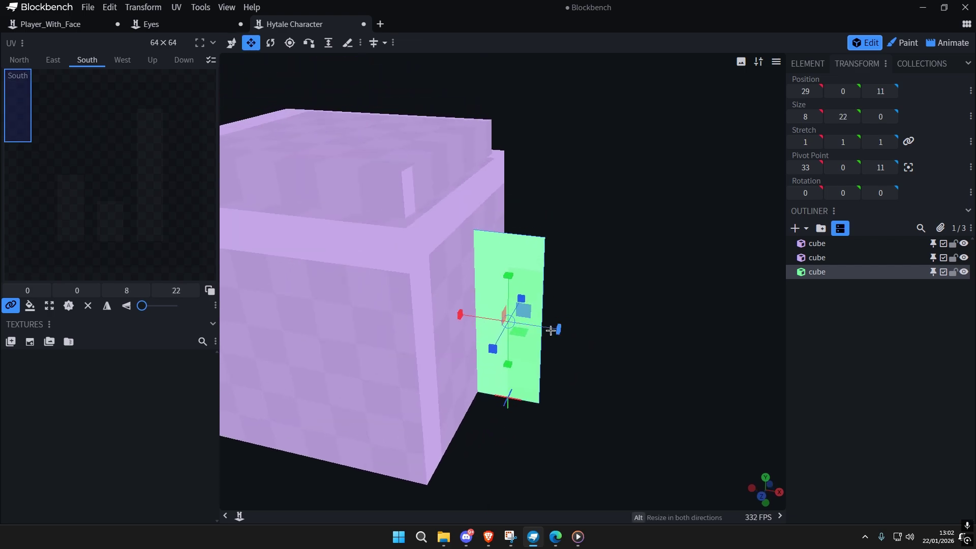
{"action": "scroll", "coordinate": [623, 371], "scroll_direction": "down", "scroll_amount": 5}
{"action": "left_click_drag", "start_coordinate": [554, 329], "coordinate": [634, 367]}
{"action": "scroll", "coordinate": [634, 373], "scroll_direction": "up", "scroll_amount": 5}
{"action": "scroll", "coordinate": [607, 350], "scroll_direction": "up", "scroll_amount": 3}
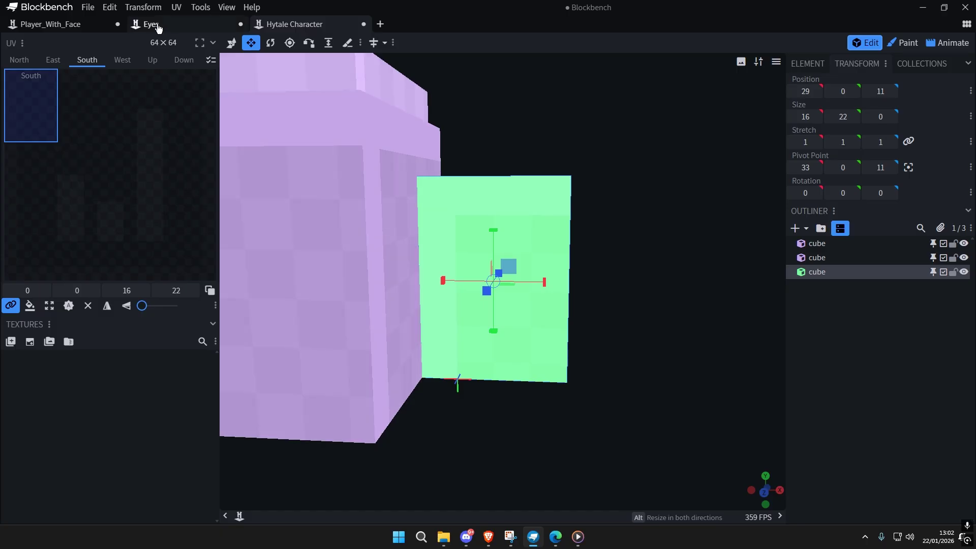
Step: Examine the Player_With_Face model's group hierarchy and return to the Hytale Character model
{"action": "mouse_move", "coordinate": [142, 24]}
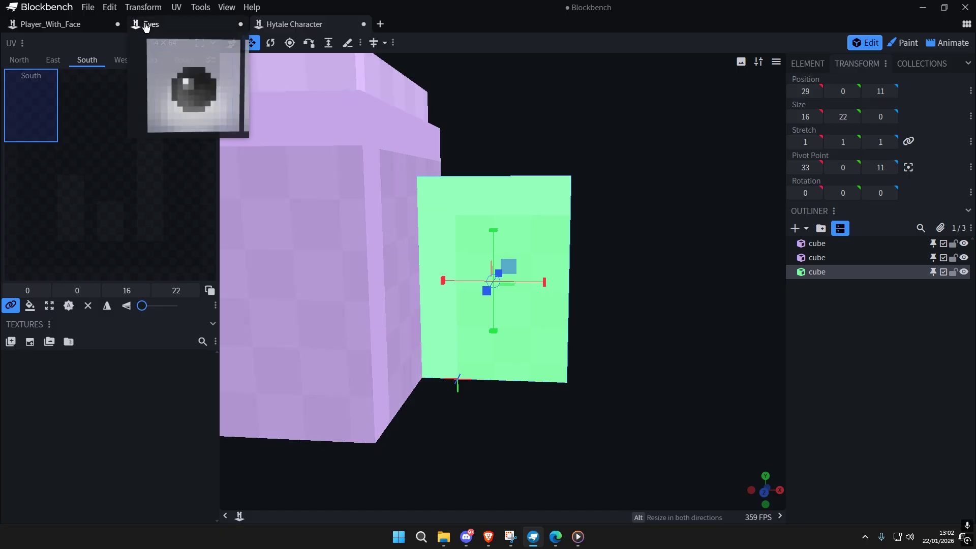
{"action": "left_click", "coordinate": [74, 30]}
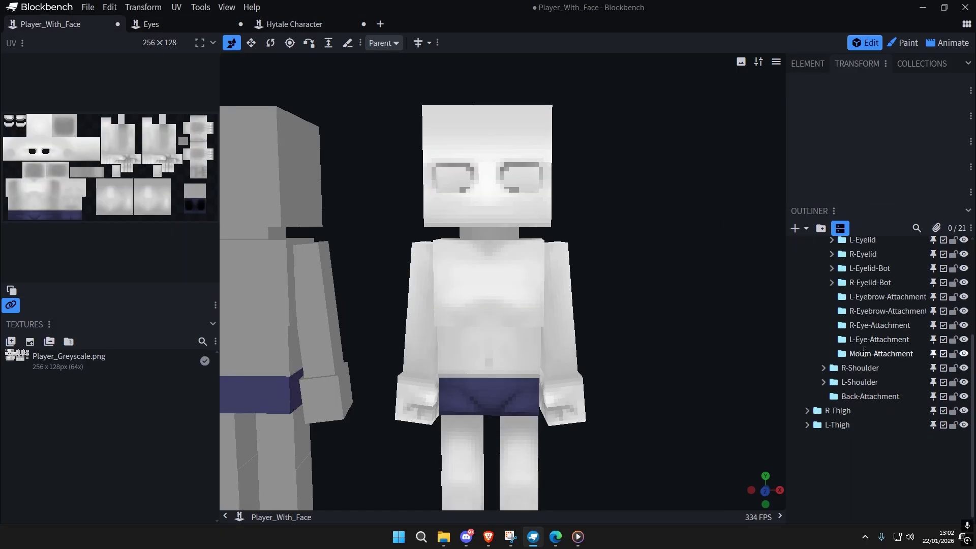
{"action": "scroll", "coordinate": [864, 352], "scroll_direction": "up", "scroll_amount": 3}
{"action": "scroll", "coordinate": [861, 352], "scroll_direction": "down", "scroll_amount": 3}
{"action": "scroll", "coordinate": [860, 351], "scroll_direction": "up", "scroll_amount": 3}
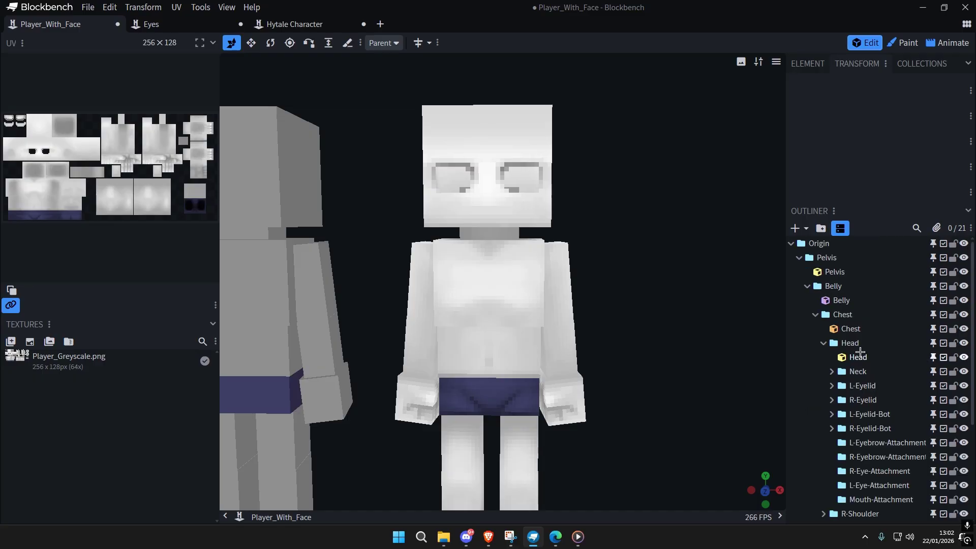
{"action": "left_click", "coordinate": [289, 24]}
{"action": "scroll", "coordinate": [648, 233], "scroll_direction": "down", "scroll_amount": 6}
{"action": "left_click_drag", "start_coordinate": [649, 233], "coordinate": [618, 254]}
{"action": "scroll", "coordinate": [618, 255], "scroll_direction": "up", "scroll_amount": 5}
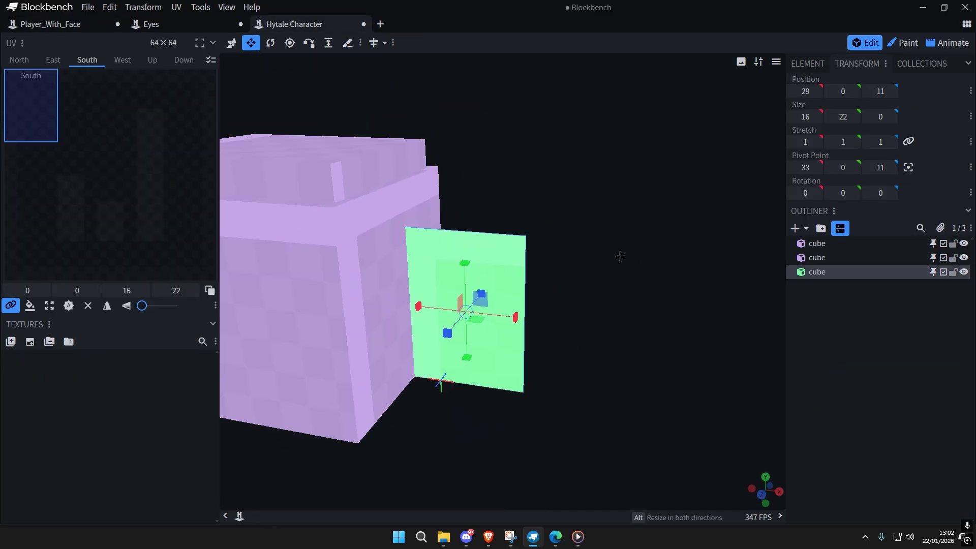
{"action": "scroll", "coordinate": [620, 244], "scroll_direction": "down", "scroll_amount": 2}
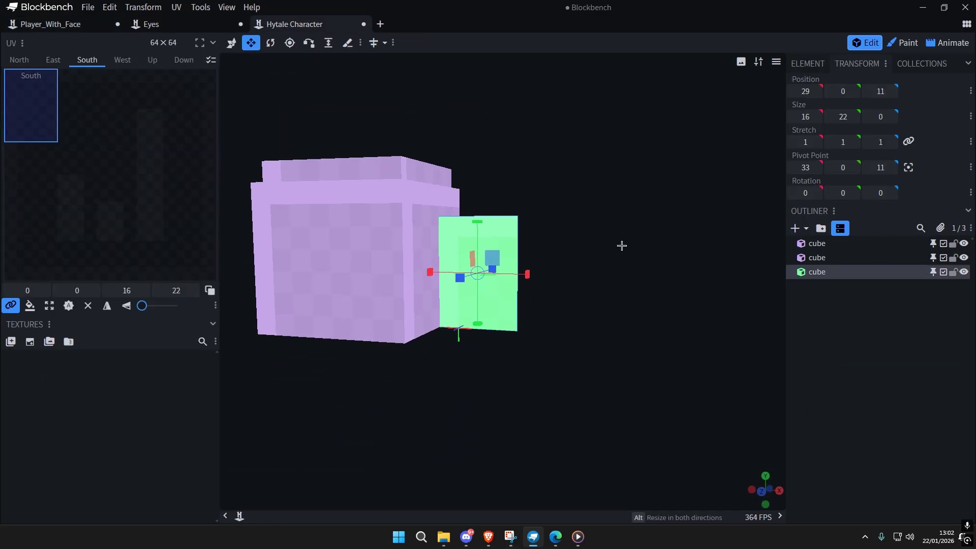
Step: Centre the plane's pivot and rotate the plane 37.5 degrees about Z
{"action": "scroll", "coordinate": [570, 274], "scroll_direction": "up", "scroll_amount": 4}
{"action": "key", "text": "r"}
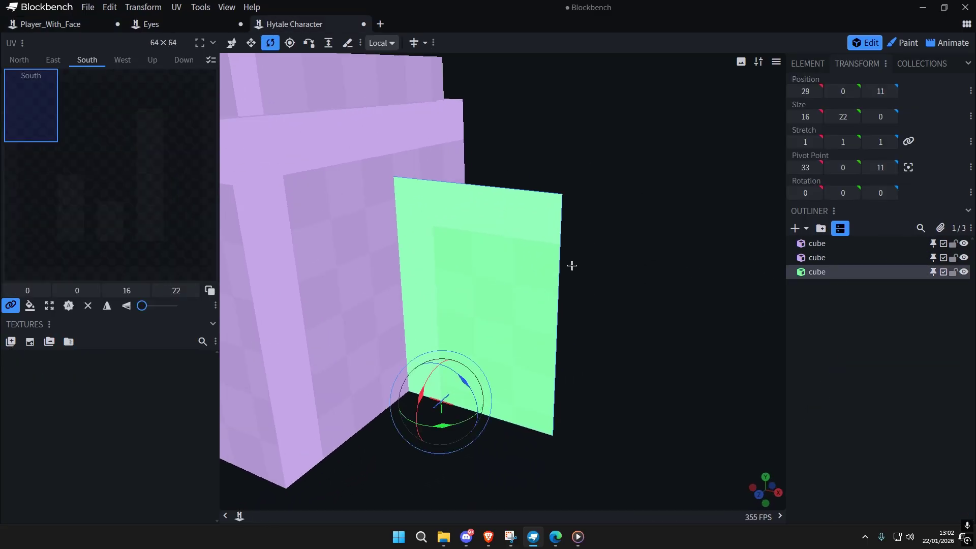
{"action": "left_click", "coordinate": [907, 170]}
{"action": "left_click_drag", "start_coordinate": [502, 286], "coordinate": [485, 270]}
{"action": "scroll", "coordinate": [610, 318], "scroll_direction": "down", "scroll_amount": 3}
{"action": "left_click_drag", "start_coordinate": [610, 320], "coordinate": [642, 311]}
{"action": "scroll", "coordinate": [574, 310], "scroll_direction": "up", "scroll_amount": 3}
Step: Move the tilted plane to X 22 so it overlaps the side of the base cube
{"action": "key", "text": "v"}
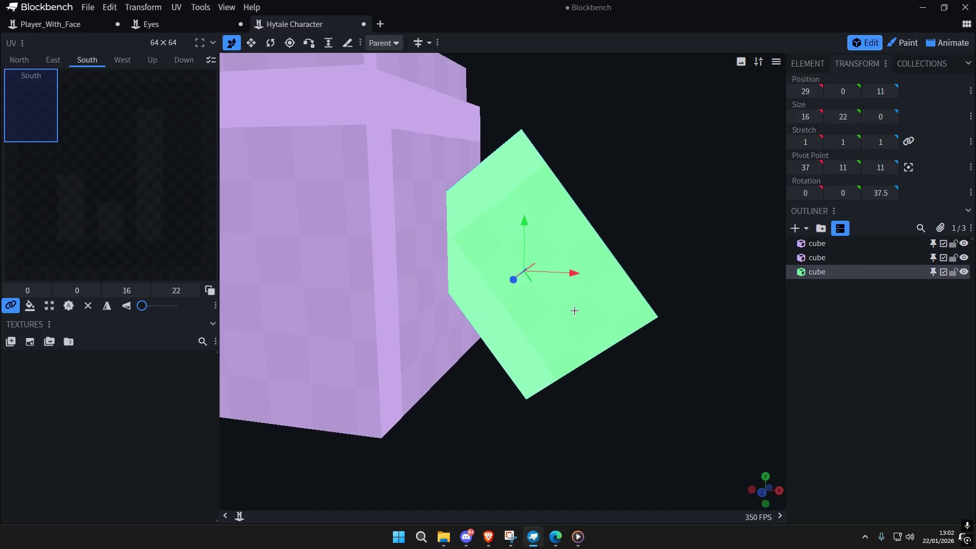
{"action": "left_click_drag", "start_coordinate": [569, 273], "coordinate": [496, 281]}
{"action": "scroll", "coordinate": [581, 320], "scroll_direction": "down", "scroll_amount": 3}
{"action": "scroll", "coordinate": [614, 333], "scroll_direction": "up", "scroll_amount": 4}
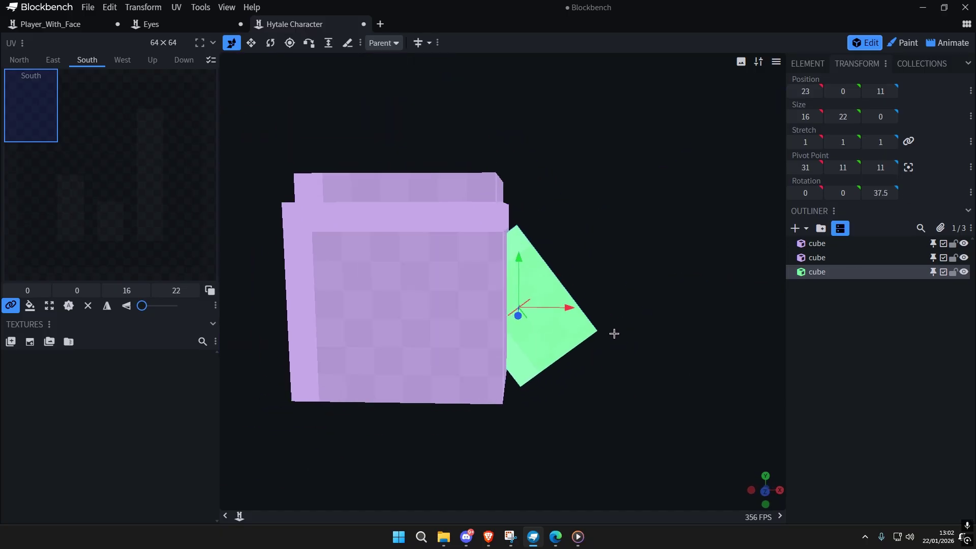
{"action": "right_click_drag", "start_coordinate": [614, 333], "coordinate": [564, 335]}
{"action": "scroll", "coordinate": [564, 335], "scroll_direction": "up", "scroll_amount": 3}
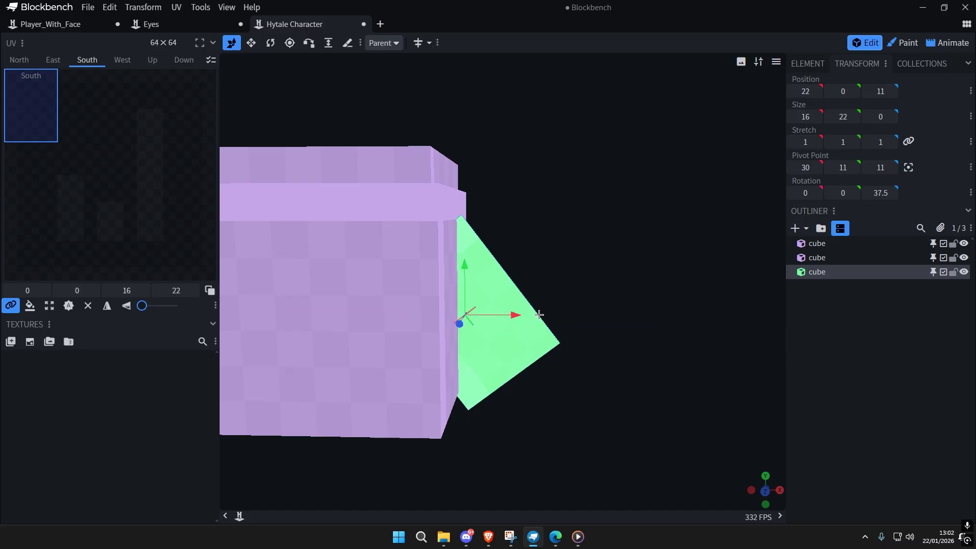
Step: Rotate the plane to 2.5 degrees about Z and 32.5 degrees about Y
{"action": "left_click_drag", "start_coordinate": [497, 287], "coordinate": [502, 305]}
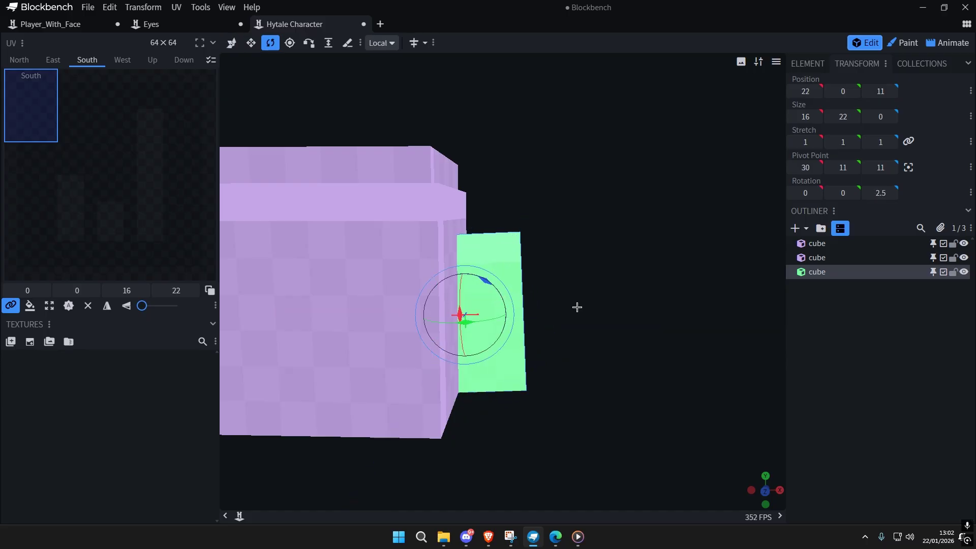
{"action": "left_click_drag", "start_coordinate": [577, 307], "coordinate": [405, 311]}
{"action": "right_click_drag", "start_coordinate": [399, 275], "coordinate": [492, 267]}
{"action": "scroll", "coordinate": [492, 266], "scroll_direction": "up", "scroll_amount": 1}
Step: Position the angled plane at X 27, Y 3, Z 17 on the base cube's side
{"action": "key", "text": "v"}
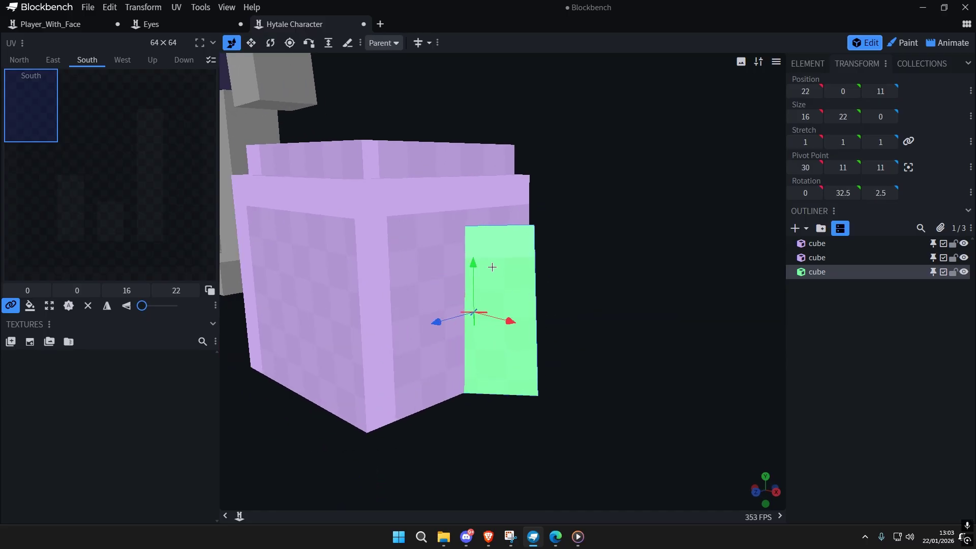
{"action": "left_click_drag", "start_coordinate": [510, 297], "coordinate": [544, 311]}
{"action": "left_click_drag", "start_coordinate": [474, 309], "coordinate": [442, 318]}
{"action": "scroll", "coordinate": [579, 316], "scroll_direction": "down", "scroll_amount": 3}
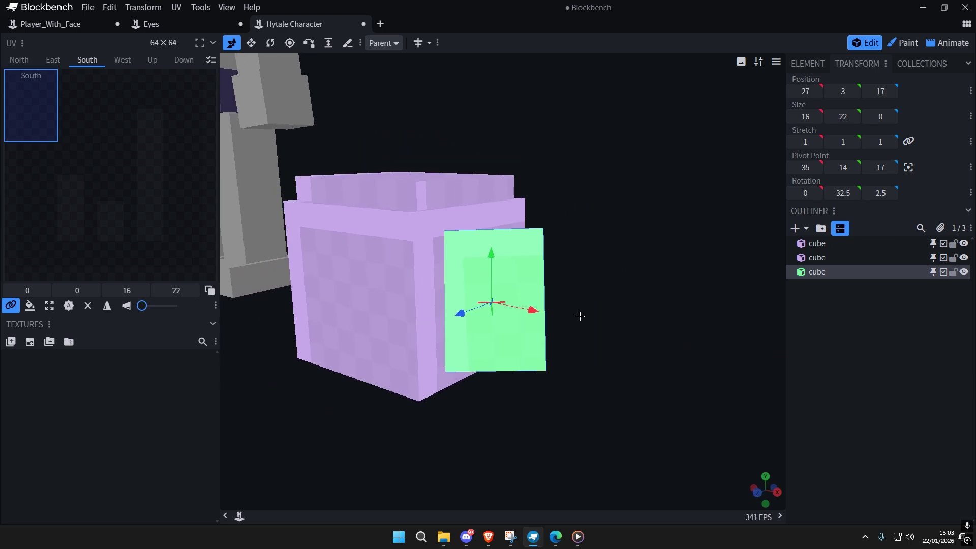
{"action": "scroll", "coordinate": [590, 310], "scroll_direction": "up", "scroll_amount": 1}
Step: Resize the angled plane to 11 in X and 25 in Y
{"action": "key", "text": "s"}
{"action": "left_click_drag", "start_coordinate": [579, 316], "coordinate": [547, 297]}
{"action": "left_click_drag", "start_coordinate": [618, 308], "coordinate": [558, 256]}
{"action": "scroll", "coordinate": [630, 322], "scroll_direction": "down", "scroll_amount": 5}
{"action": "scroll", "coordinate": [630, 326], "scroll_direction": "up", "scroll_amount": 5}
{"action": "left_click_drag", "start_coordinate": [557, 213], "coordinate": [558, 219]}
{"action": "left_click_drag", "start_coordinate": [651, 247], "coordinate": [659, 256]}
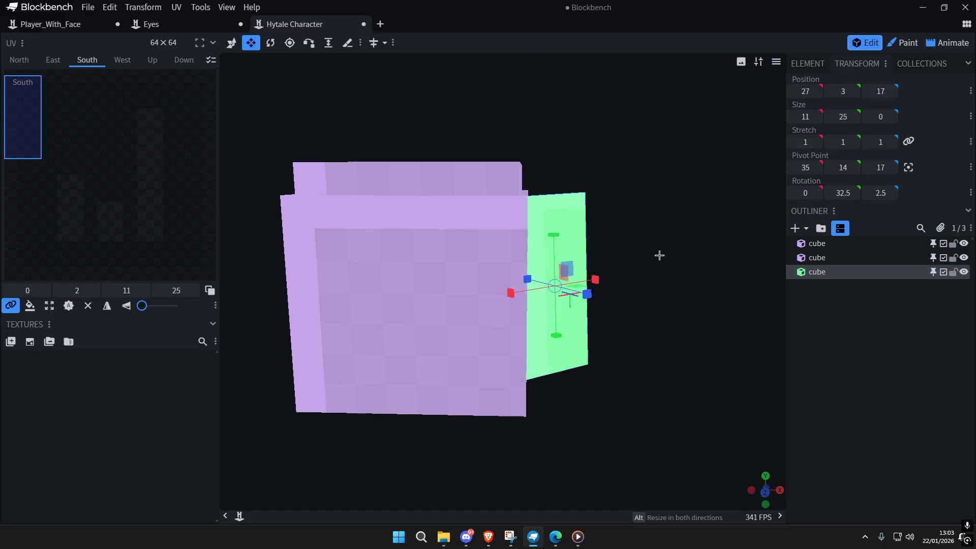
Step: Resize the angled plane to 22 in X and 13 in Y, keeping it near the base cube's upper edge
{"action": "scroll", "coordinate": [617, 301], "scroll_direction": "up", "scroll_amount": 2}
{"action": "left_click_drag", "start_coordinate": [567, 336], "coordinate": [570, 228]}
{"action": "left_click_drag", "start_coordinate": [576, 239], "coordinate": [610, 270]}
{"action": "scroll", "coordinate": [452, 263], "scroll_direction": "down", "scroll_amount": 2}
Step: Centre the resized plane's pivot and rotate the plane to 52.5 degrees about Y
{"action": "key", "text": "r"}
{"action": "left_click", "coordinate": [908, 167]}
{"action": "scroll", "coordinate": [525, 259], "scroll_direction": "up", "scroll_amount": 2}
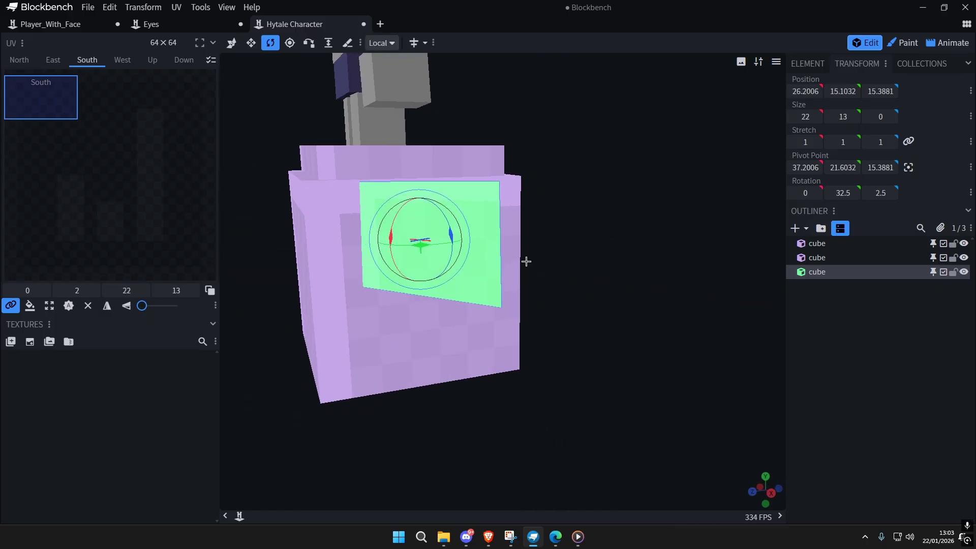
Step: Move the angled plane to X 24.2006, Z 12.3881 against the base cube's side
{"action": "key", "text": "v"}
{"action": "left_click_drag", "start_coordinate": [499, 243], "coordinate": [487, 257]}
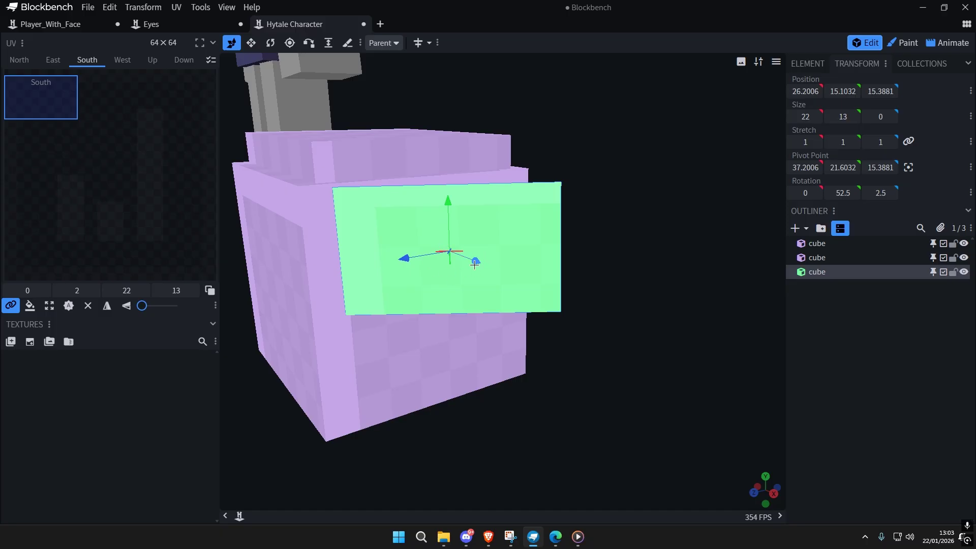
{"action": "left_click_drag", "start_coordinate": [403, 252], "coordinate": [428, 249]}
{"action": "left_click_drag", "start_coordinate": [604, 258], "coordinate": [682, 252]}
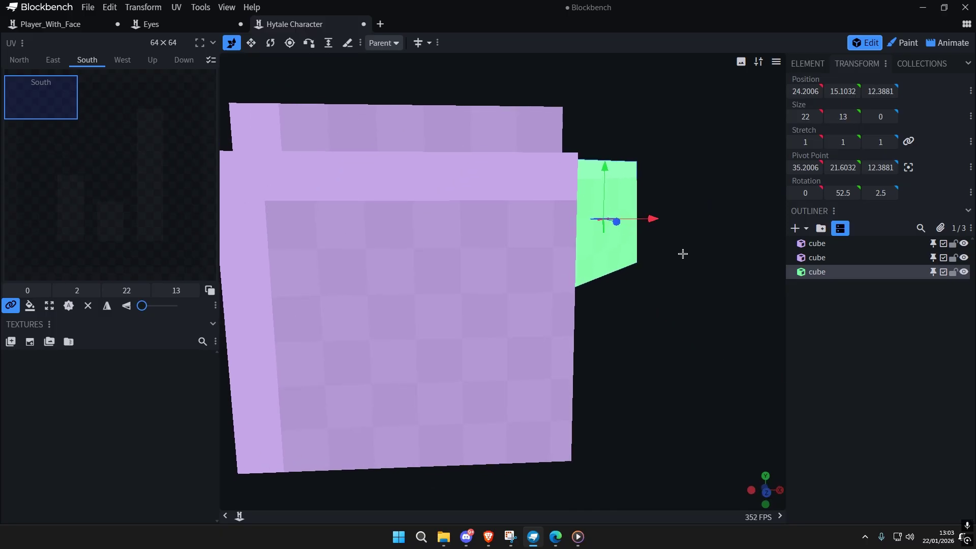
Step: Shorten the angled plane to 13 in X so it sticks out less from the base cube
{"action": "scroll", "coordinate": [678, 257], "scroll_direction": "down", "scroll_amount": 3}
{"action": "right_click_drag", "start_coordinate": [654, 282], "coordinate": [559, 284]}
{"action": "scroll", "coordinate": [558, 267], "scroll_direction": "up", "scroll_amount": 2}
{"action": "key", "text": "s"}
{"action": "left_click_drag", "start_coordinate": [583, 244], "coordinate": [552, 269]}
{"action": "left_click_drag", "start_coordinate": [498, 243], "coordinate": [485, 245]}
{"action": "key", "text": "ctrl+a"}
{"action": "left_click_drag", "start_coordinate": [584, 259], "coordinate": [525, 302]}
{"action": "key", "text": "ctrl+a"}
{"action": "scroll", "coordinate": [601, 270], "scroll_direction": "down", "scroll_amount": 4}
{"action": "scroll", "coordinate": [525, 302], "scroll_direction": "up", "scroll_amount": 4}
{"action": "left_click", "coordinate": [517, 256]}
{"action": "left_click_drag", "start_coordinate": [516, 255], "coordinate": [560, 251]}
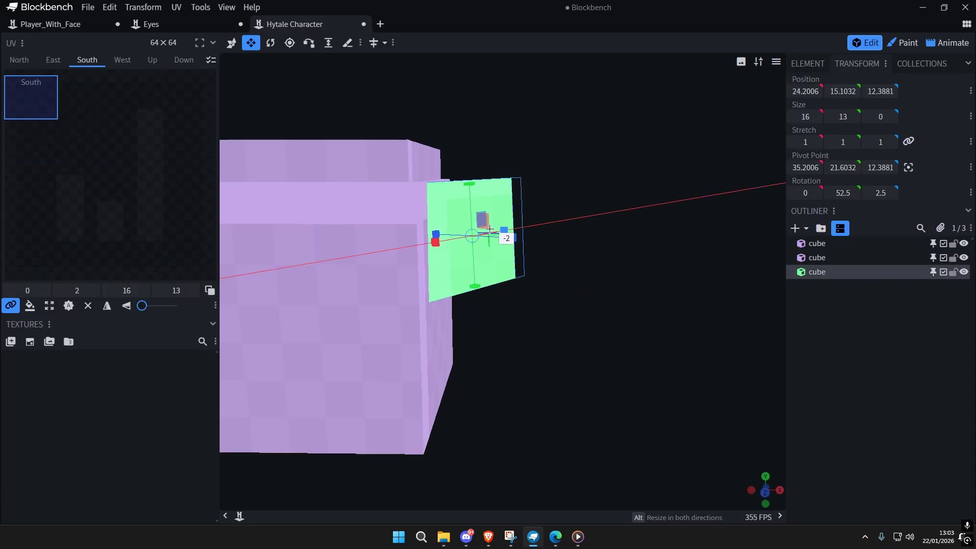
{"action": "left_click_drag", "start_coordinate": [513, 309], "coordinate": [528, 224]}
Step: Duplicate the angled plane and try flipping the copy along Z
{"action": "right_click", "coordinate": [539, 208]}
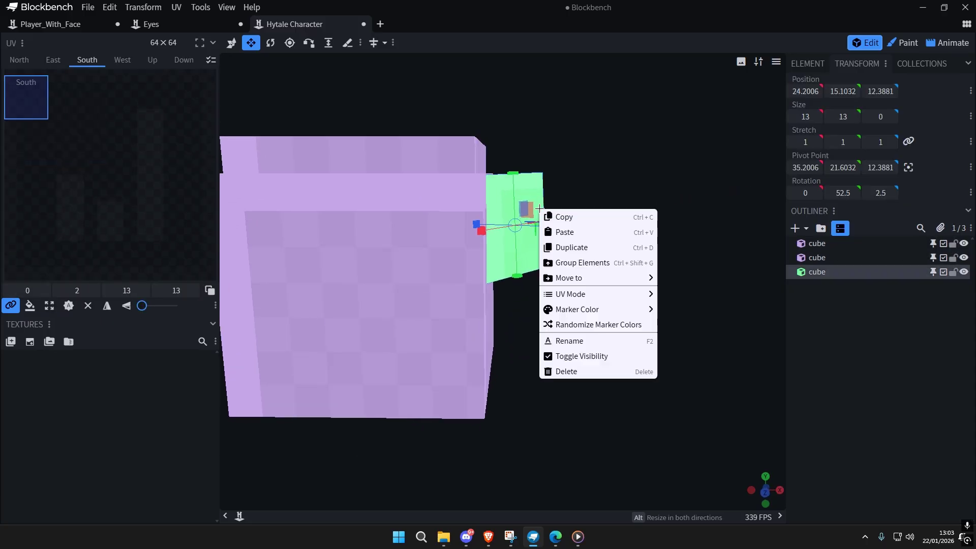
{"action": "left_click", "coordinate": [575, 246]}
{"action": "left_click", "coordinate": [143, 7]}
{"action": "mouse_move", "coordinate": [141, 52]}
{"action": "left_click", "coordinate": [242, 82]}
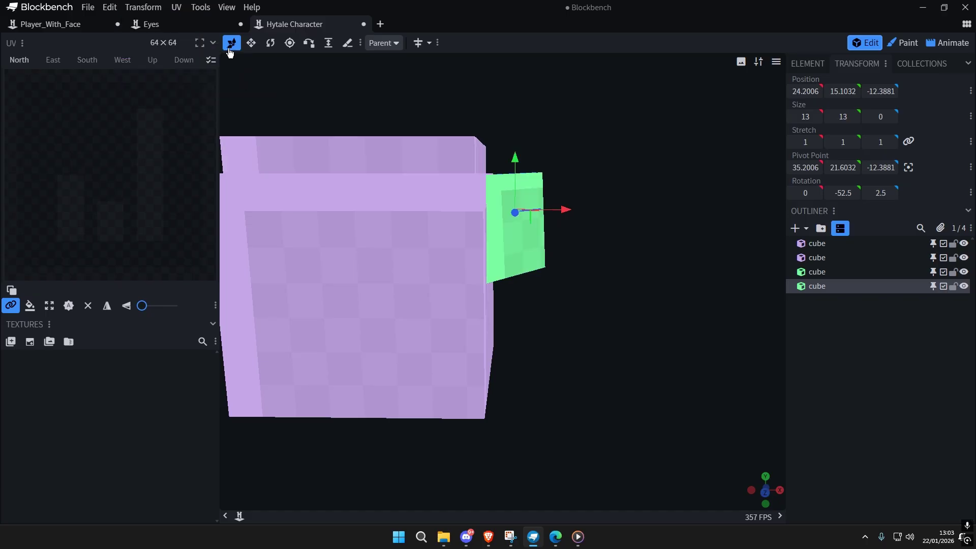
Step: Flip the copied plane along X and position it at about X -10.96, Z 15.96 on the base cube's opposite side
{"action": "left_click", "coordinate": [142, 7]}
{"action": "left_click", "coordinate": [222, 52]}
{"action": "scroll", "coordinate": [572, 332], "scroll_direction": "down", "scroll_amount": 2}
{"action": "scroll", "coordinate": [625, 314], "scroll_direction": "up", "scroll_amount": 1}
{"action": "right_click_drag", "start_coordinate": [572, 332], "coordinate": [714, 312]}
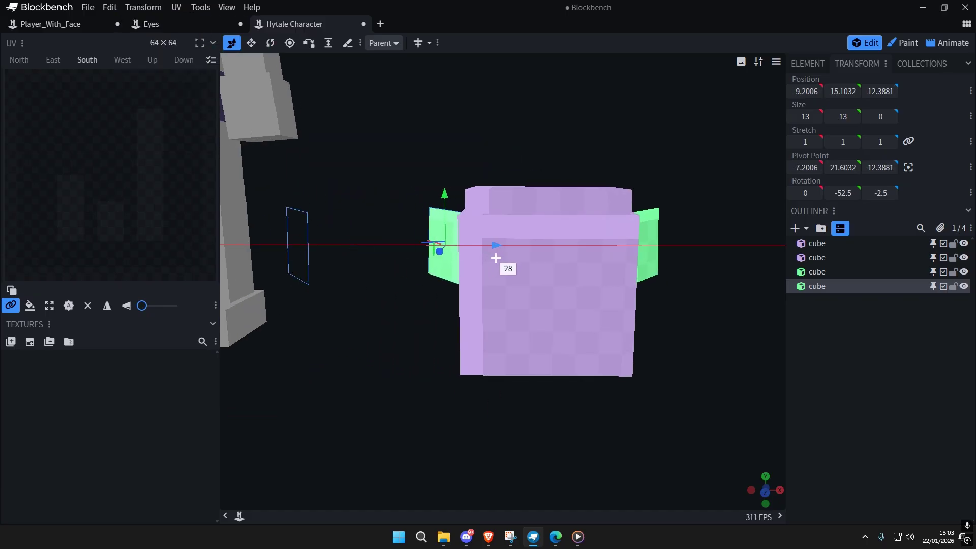
{"action": "scroll", "coordinate": [495, 257], "scroll_direction": "up", "scroll_amount": 2}
{"action": "scroll", "coordinate": [655, 329], "scroll_direction": "down", "scroll_amount": 2}
{"action": "right_click_drag", "start_coordinate": [656, 329], "coordinate": [592, 322]}
{"action": "key", "text": "ctrl+a"}
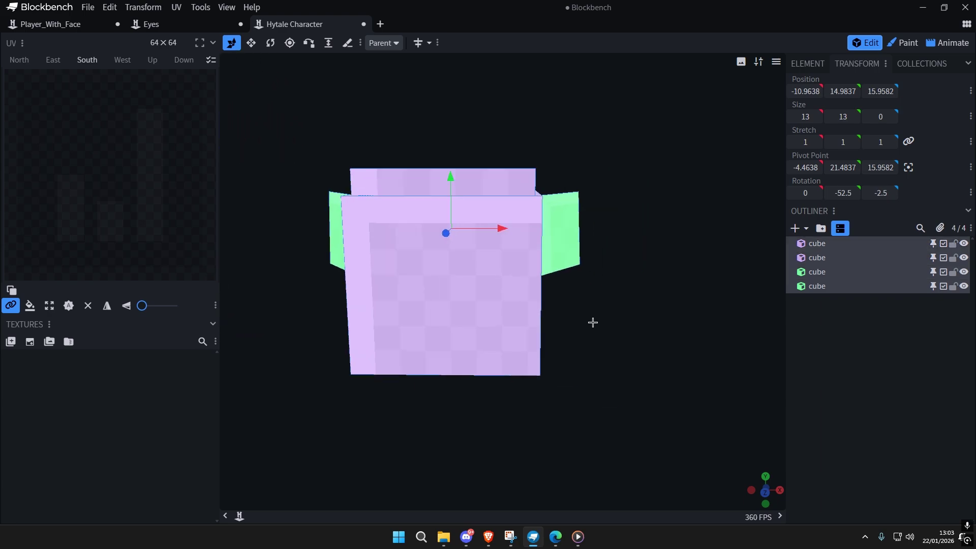
Step: Examine the base cube, top slab and mirrored side planes from the front and side
{"action": "key", "text": "ctrl+a"}
{"action": "left_click_drag", "start_coordinate": [593, 322], "coordinate": [702, 317]}
{"action": "left_click_drag", "start_coordinate": [646, 313], "coordinate": [651, 317]}
{"action": "scroll", "coordinate": [610, 342], "scroll_direction": "down", "scroll_amount": 4}
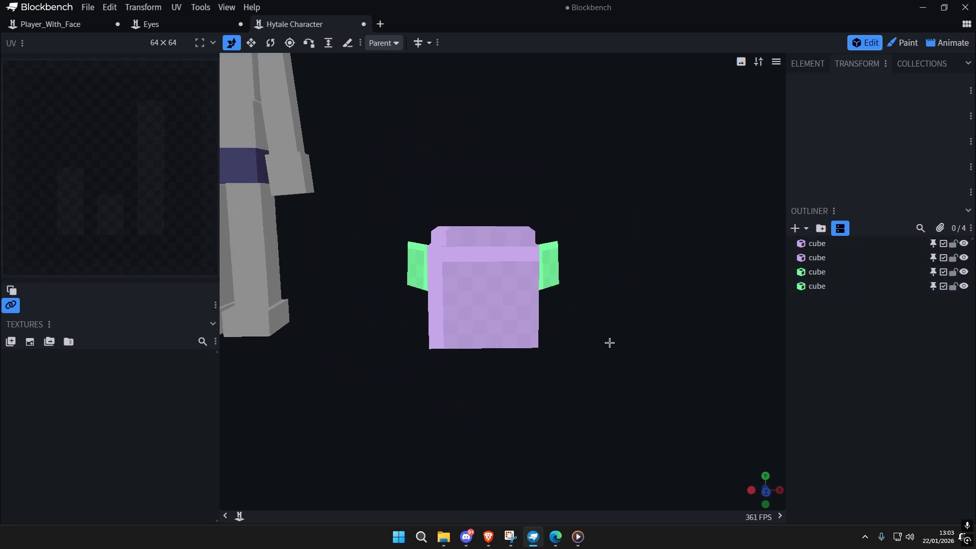
{"action": "scroll", "coordinate": [610, 342], "scroll_direction": "up", "scroll_amount": 3}
{"action": "mouse_move", "coordinate": [609, 341]}
{"action": "left_mouse_down"}
{"action": "mouse_move", "coordinate": [593, 342]}
{"action": "mouse_move", "coordinate": [605, 345]}
{"action": "left_mouse_up"}
{"action": "scroll", "coordinate": [609, 350], "scroll_direction": "up", "scroll_amount": 3}
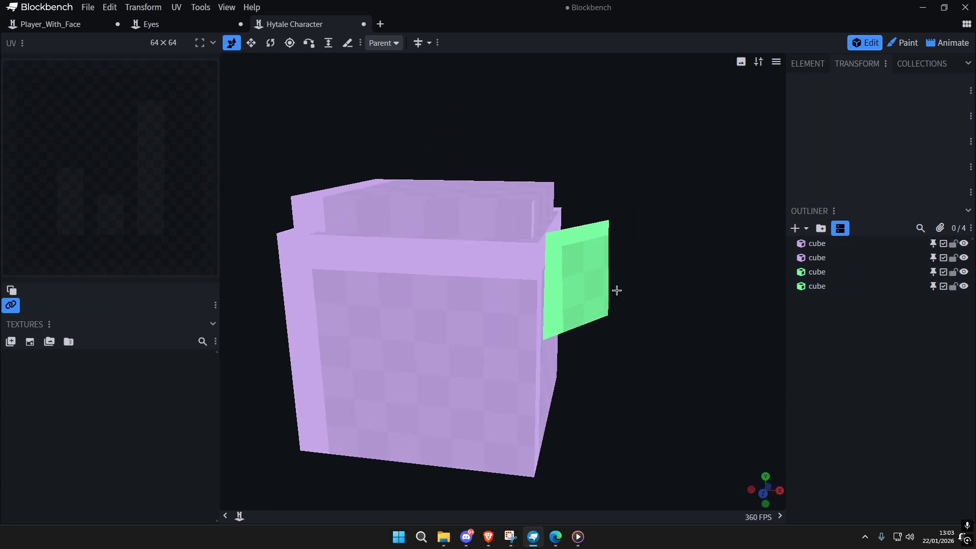
{"action": "left_click", "coordinate": [588, 295]}
{"action": "right_click", "coordinate": [582, 294]}
{"action": "left_click", "coordinate": [538, 303]}
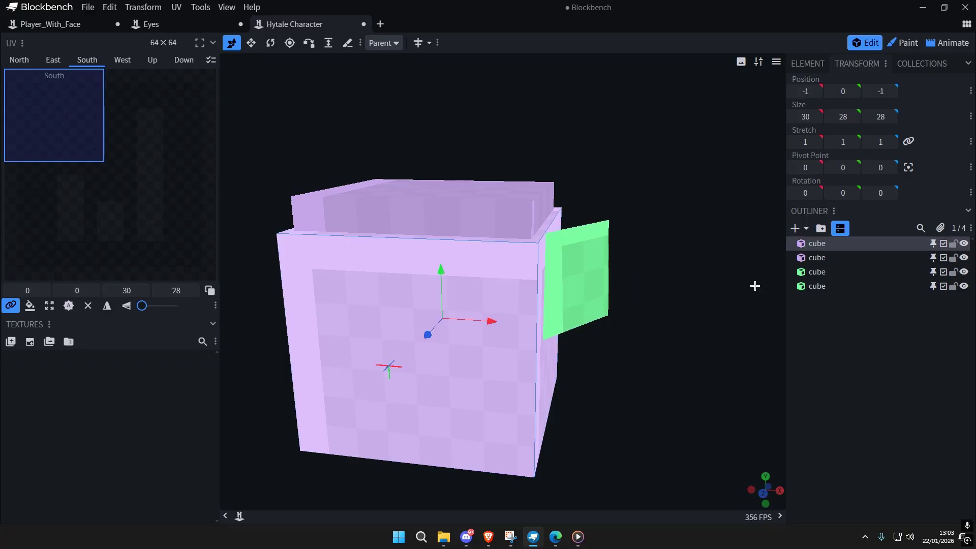
Step: Add a new plane facing +Z and move it forward to Z 26
{"action": "left_click", "coordinate": [796, 228]}
{"action": "left_click", "coordinate": [818, 274]}
{"action": "right_click_drag", "start_coordinate": [632, 359], "coordinate": [604, 321]}
{"action": "scroll", "coordinate": [605, 321], "scroll_direction": "up", "scroll_amount": 1}
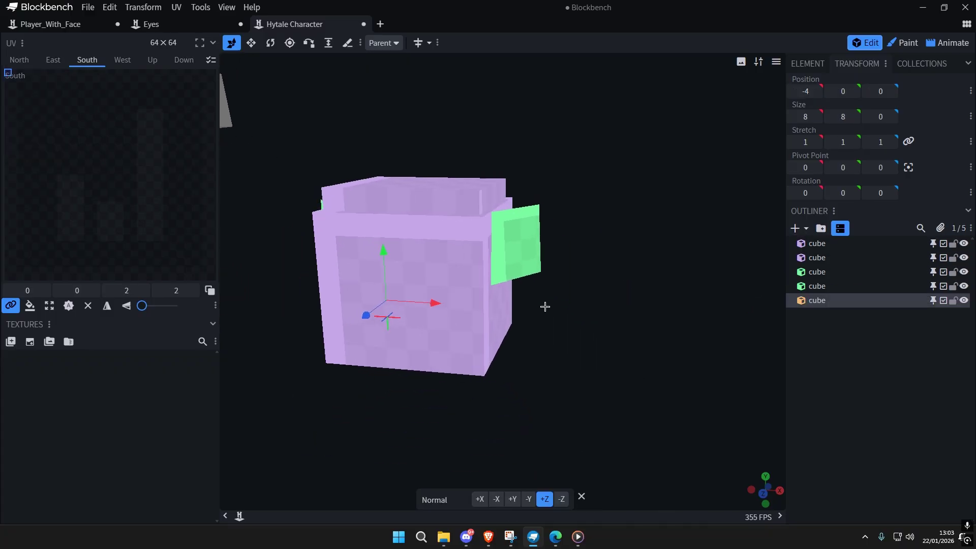
{"action": "left_click", "coordinate": [401, 327]}
{"action": "left_click", "coordinate": [833, 300]}
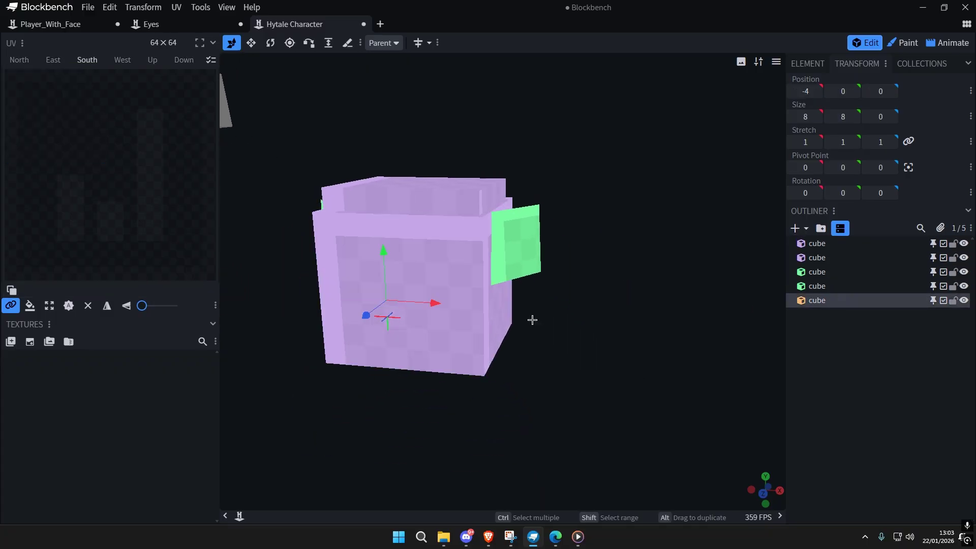
{"action": "left_click_drag", "start_coordinate": [363, 315], "coordinate": [324, 363]}
{"action": "right_click_drag", "start_coordinate": [345, 405], "coordinate": [445, 383]}
{"action": "scroll", "coordinate": [437, 381], "scroll_direction": "up", "scroll_amount": 2}
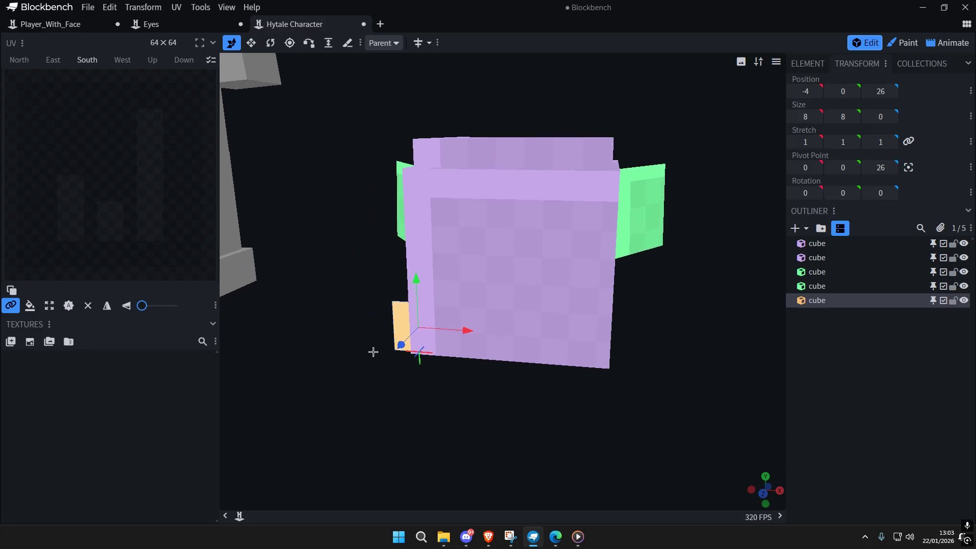
Step: Raise the new plane to Y 28 and shift it to X 3 above the base cube's front edge
{"action": "left_click_drag", "start_coordinate": [400, 345], "coordinate": [395, 361]}
{"action": "left_click_drag", "start_coordinate": [403, 299], "coordinate": [412, 157]}
{"action": "left_click_drag", "start_coordinate": [448, 201], "coordinate": [499, 202]}
{"action": "scroll", "coordinate": [512, 356], "scroll_direction": "down", "scroll_amount": 2}
{"action": "left_click_drag", "start_coordinate": [514, 368], "coordinate": [507, 350]}
{"action": "right_click_drag", "start_coordinate": [508, 350], "coordinate": [505, 419]}
{"action": "scroll", "coordinate": [503, 407], "scroll_direction": "up", "scroll_amount": 3}
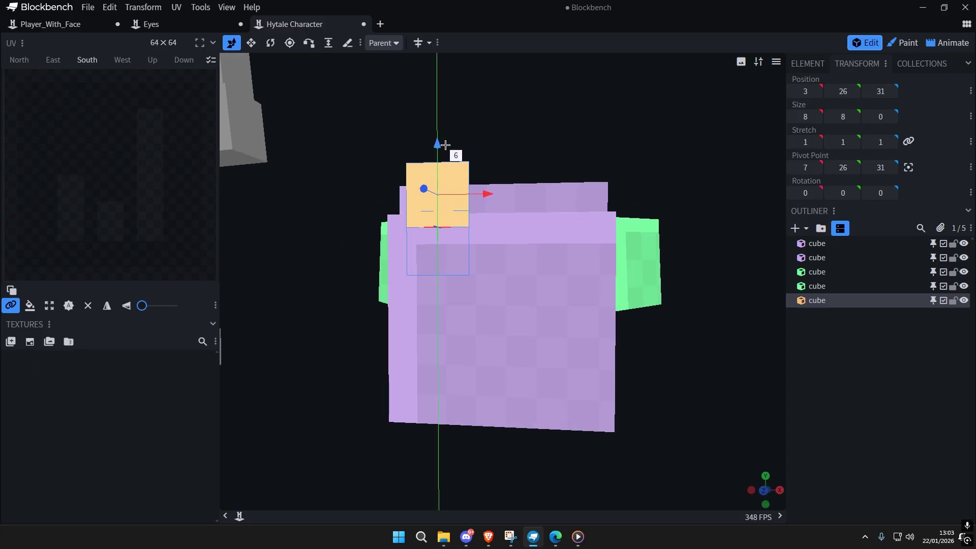
{"action": "left_click_drag", "start_coordinate": [517, 132], "coordinate": [587, 170]}
{"action": "scroll", "coordinate": [727, 261], "scroll_direction": "up", "scroll_amount": 1}
Step: Position the upright plane at Z 29, slightly in front of the base cube
{"action": "left_click_drag", "start_coordinate": [702, 264], "coordinate": [648, 248]}
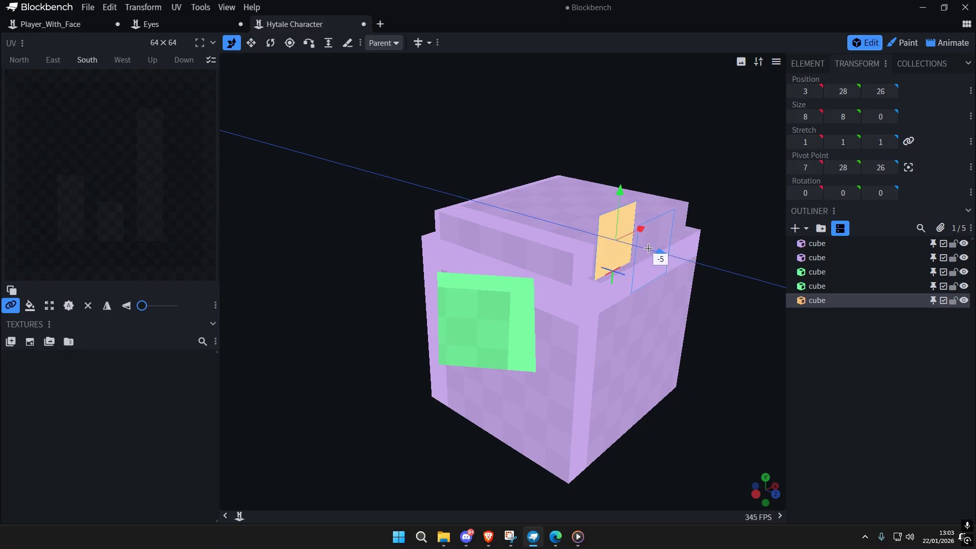
{"action": "left_click_drag", "start_coordinate": [724, 277], "coordinate": [568, 139]}
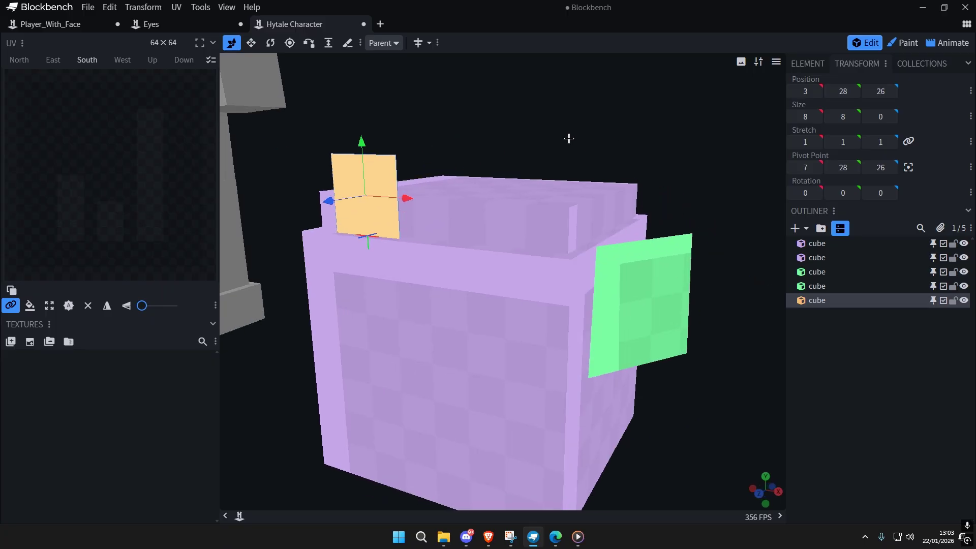
{"action": "left_click_drag", "start_coordinate": [331, 200], "coordinate": [311, 212]}
{"action": "left_click_drag", "start_coordinate": [546, 162], "coordinate": [587, 147]}
Step: Resize the upright plane to 18 wide and 12 high, starting at X 2
{"action": "key", "text": "s"}
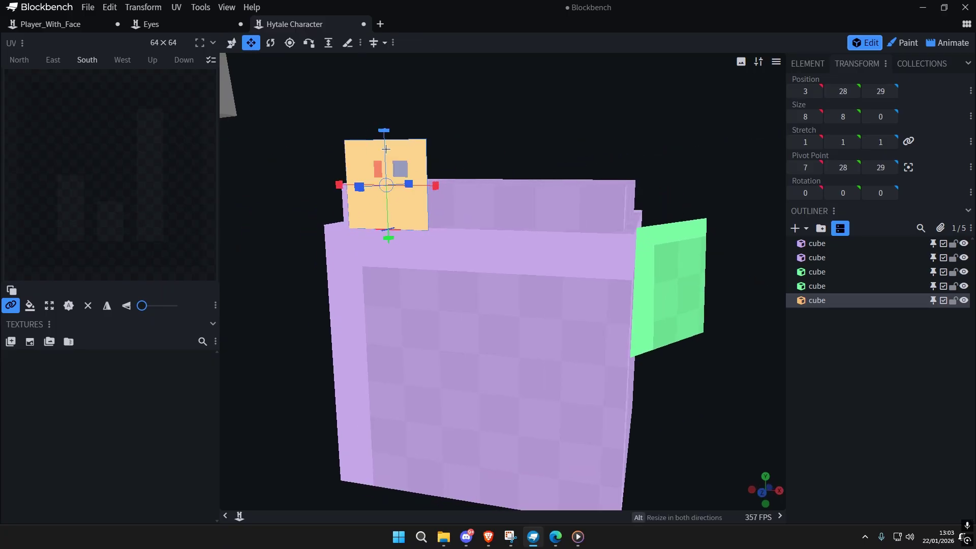
{"action": "left_click_drag", "start_coordinate": [381, 154], "coordinate": [386, 88]}
{"action": "left_click_drag", "start_coordinate": [433, 161], "coordinate": [535, 173]}
{"action": "scroll", "coordinate": [645, 172], "scroll_direction": "down", "scroll_amount": 3}
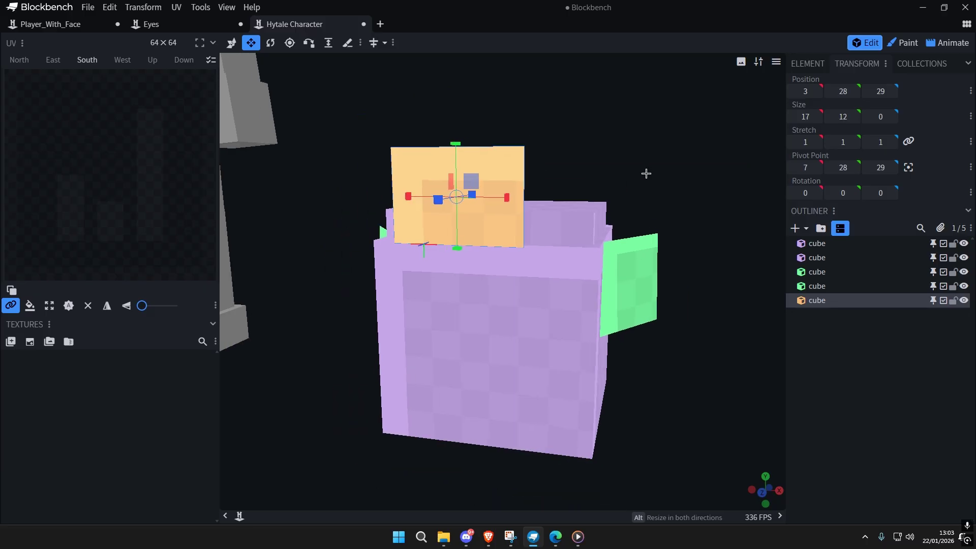
{"action": "scroll", "coordinate": [501, 212], "scroll_direction": "up", "scroll_amount": 4}
{"action": "right_click_drag", "start_coordinate": [459, 212], "coordinate": [486, 234]}
{"action": "left_click_drag", "start_coordinate": [405, 168], "coordinate": [392, 169]}
{"action": "scroll", "coordinate": [529, 206], "scroll_direction": "down", "scroll_amount": 4}
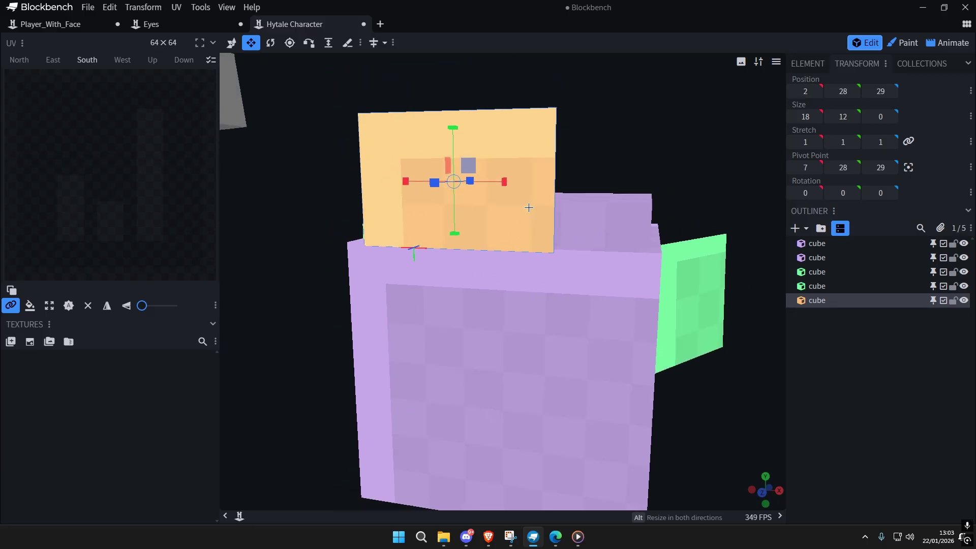
Step: Examine the upright plane's size and placement against the whole model from several angles
{"action": "left_click_drag", "start_coordinate": [666, 176], "coordinate": [709, 193]}
{"action": "scroll", "coordinate": [637, 180], "scroll_direction": "down", "scroll_amount": 1}
{"action": "key", "text": "ctrl+a"}
{"action": "key", "text": "ctrl+a"}
{"action": "scroll", "coordinate": [686, 227], "scroll_direction": "down", "scroll_amount": 3}
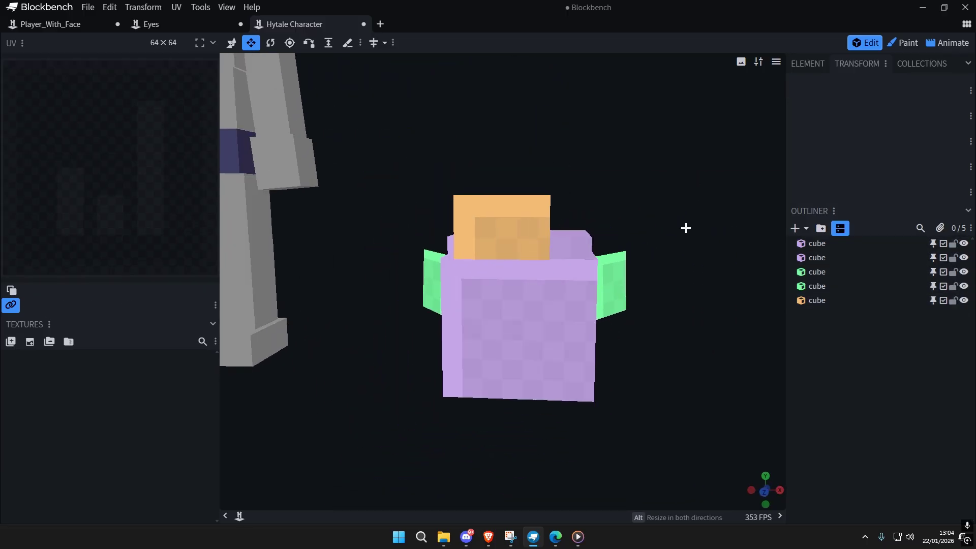
{"action": "right_click_drag", "start_coordinate": [686, 226], "coordinate": [657, 185]}
{"action": "scroll", "coordinate": [658, 185], "scroll_direction": "up", "scroll_amount": 4}
{"action": "left_click_drag", "start_coordinate": [658, 185], "coordinate": [651, 220]}
{"action": "scroll", "coordinate": [625, 269], "scroll_direction": "up", "scroll_amount": 2}
{"action": "left_click_drag", "start_coordinate": [636, 268], "coordinate": [536, 301]}
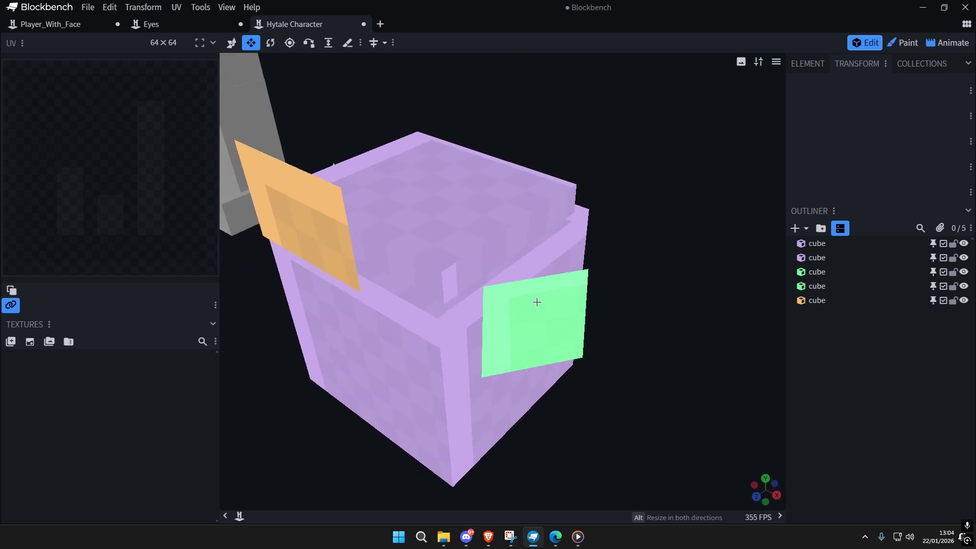
Step: Center the upright plane's pivot and tilt the plane to -22.5° around X
{"action": "left_click", "coordinate": [337, 234]}
{"action": "right_click_drag", "start_coordinate": [337, 233], "coordinate": [459, 244]}
{"action": "scroll", "coordinate": [460, 244], "scroll_direction": "up", "scroll_amount": 2}
{"action": "key", "text": "r"}
{"action": "left_click", "coordinate": [907, 167]}
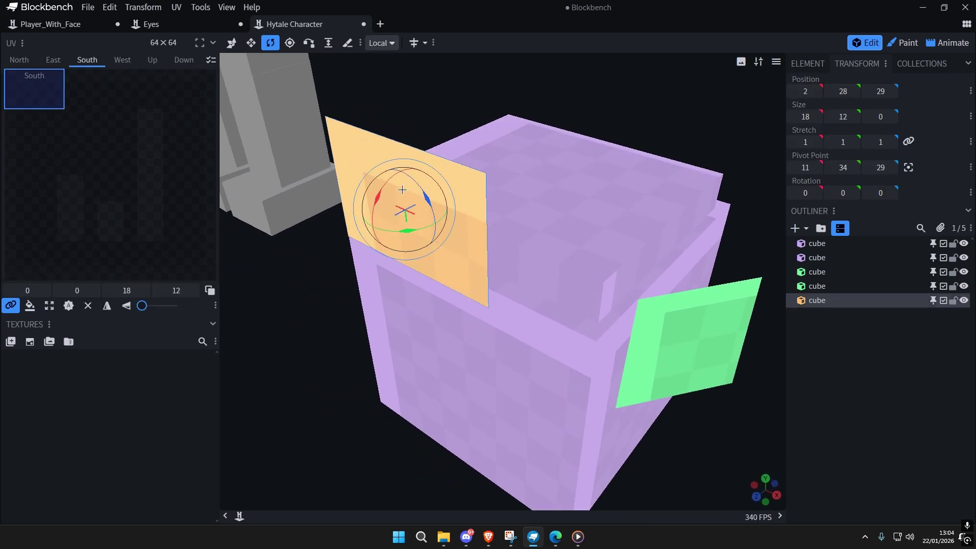
{"action": "left_click_drag", "start_coordinate": [379, 196], "coordinate": [397, 189]}
Step: Move the tilted plane back to Z 26 over the base cube's front edge
{"action": "key", "text": "v"}
{"action": "left_click_drag", "start_coordinate": [379, 222], "coordinate": [397, 207]}
{"action": "scroll", "coordinate": [572, 233], "scroll_direction": "down", "scroll_amount": 2}
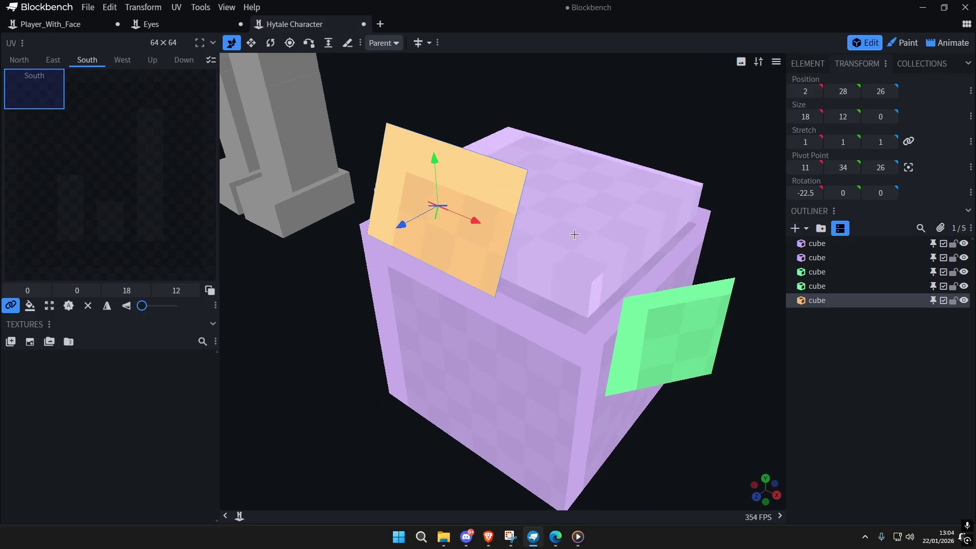
{"action": "left_click_drag", "start_coordinate": [714, 181], "coordinate": [642, 152]}
{"action": "scroll", "coordinate": [451, 188], "scroll_direction": "up", "scroll_amount": 2}
{"action": "left_click_drag", "start_coordinate": [350, 160], "coordinate": [419, 176]}
{"action": "scroll", "coordinate": [423, 118], "scroll_direction": "up", "scroll_amount": 2}
{"action": "left_click_drag", "start_coordinate": [390, 227], "coordinate": [422, 202]}
Step: Vertex-snap the tilted plane's lower corner to the base cube's upper front corner
{"action": "scroll", "coordinate": [402, 199], "scroll_direction": "up", "scroll_amount": 3}
{"action": "left_click", "coordinate": [310, 45]}
{"action": "left_click", "coordinate": [518, 227]}
{"action": "left_click", "coordinate": [606, 308]}
{"action": "left_click", "coordinate": [622, 269]}
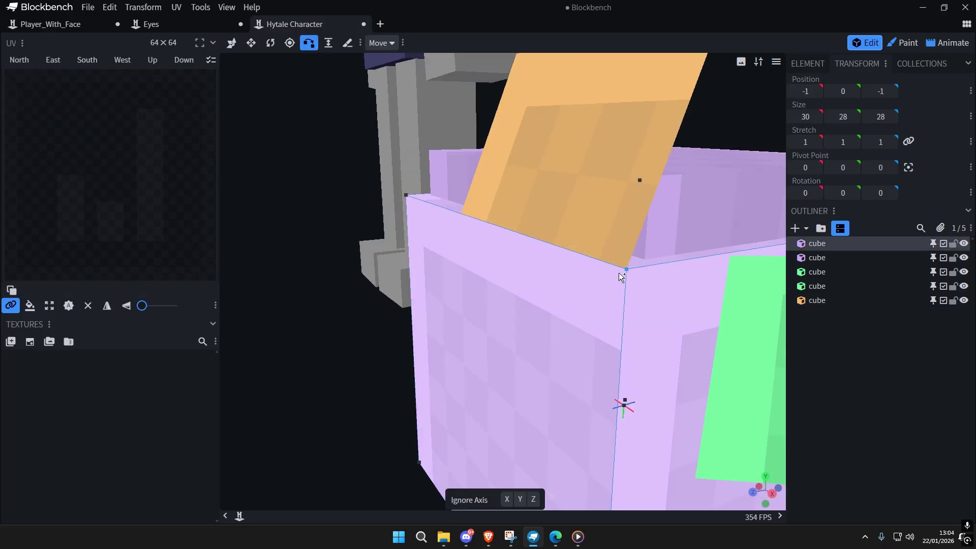
{"action": "scroll", "coordinate": [421, 271], "scroll_direction": "down", "scroll_amount": 2}
{"action": "left_click_drag", "start_coordinate": [412, 267], "coordinate": [422, 272]}
Step: Widen the tilted plane to span the base cube's full front edge
{"action": "left_click", "coordinate": [232, 43]}
{"action": "left_click", "coordinate": [517, 238]}
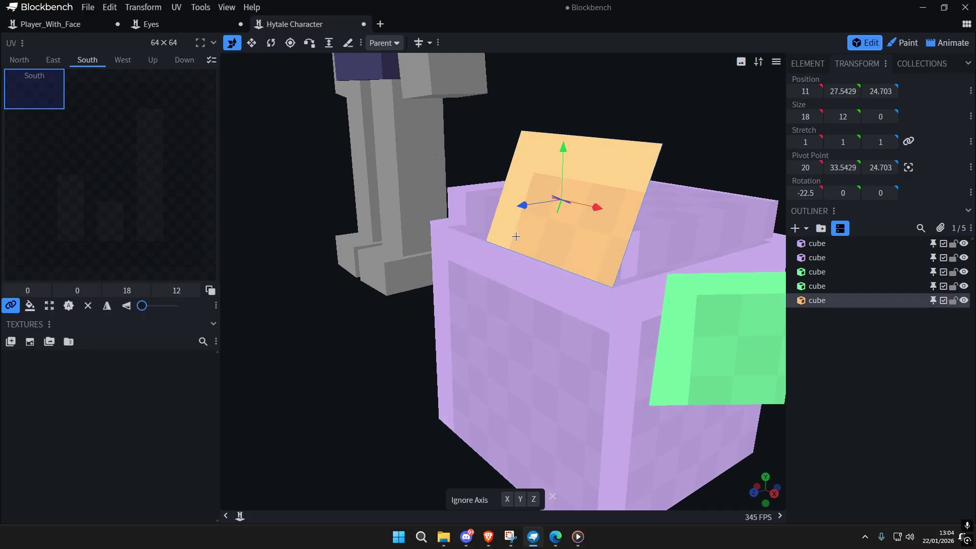
{"action": "left_click", "coordinate": [492, 258]}
{"action": "left_click", "coordinate": [503, 238]}
{"action": "left_click_drag", "start_coordinate": [393, 240], "coordinate": [447, 240]}
{"action": "key", "text": "s"}
{"action": "left_click_drag", "start_coordinate": [604, 188], "coordinate": [544, 177]}
{"action": "scroll", "coordinate": [407, 307], "scroll_direction": "down", "scroll_amount": 2}
{"action": "scroll", "coordinate": [576, 264], "scroll_direction": "up", "scroll_amount": 2}
{"action": "left_click_drag", "start_coordinate": [653, 231], "coordinate": [581, 224]}
Step: Examine the widened tilted plane and the whole model beside the player reference
{"action": "key", "text": "ctrl+a"}
{"action": "key", "text": "ctrl+a"}
{"action": "scroll", "coordinate": [637, 323], "scroll_direction": "down", "scroll_amount": 5}
{"action": "right_click_drag", "start_coordinate": [617, 320], "coordinate": [576, 287]}
{"action": "left_click_drag", "start_coordinate": [576, 288], "coordinate": [640, 324]}
{"action": "scroll", "coordinate": [593, 318], "scroll_direction": "up", "scroll_amount": 5}
{"action": "scroll", "coordinate": [610, 321], "scroll_direction": "down", "scroll_amount": 4}
{"action": "scroll", "coordinate": [568, 322], "scroll_direction": "up", "scroll_amount": 2}
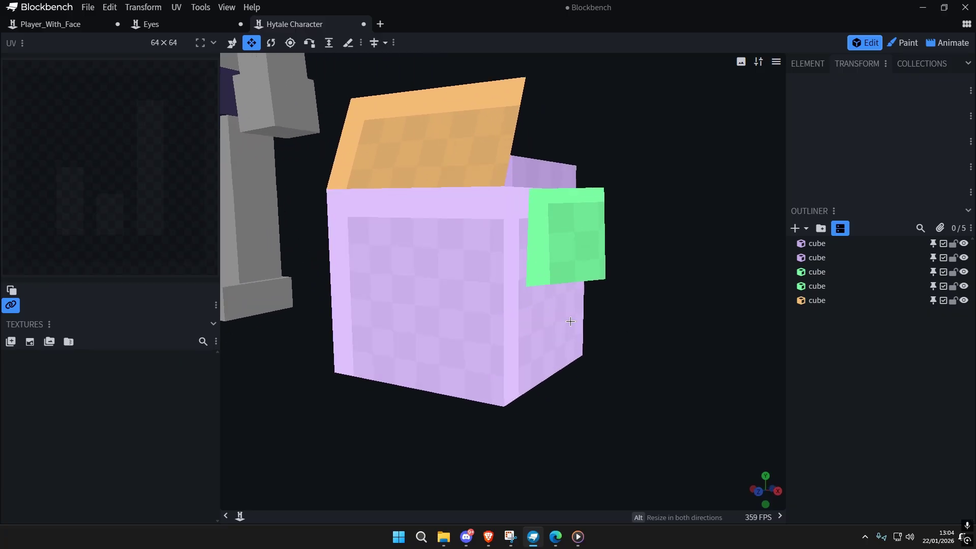
{"action": "scroll", "coordinate": [623, 344], "scroll_direction": "down", "scroll_amount": 2}
{"action": "scroll", "coordinate": [609, 338], "scroll_direction": "up", "scroll_amount": 3}
{"action": "left_click_drag", "start_coordinate": [610, 338], "coordinate": [576, 319]}
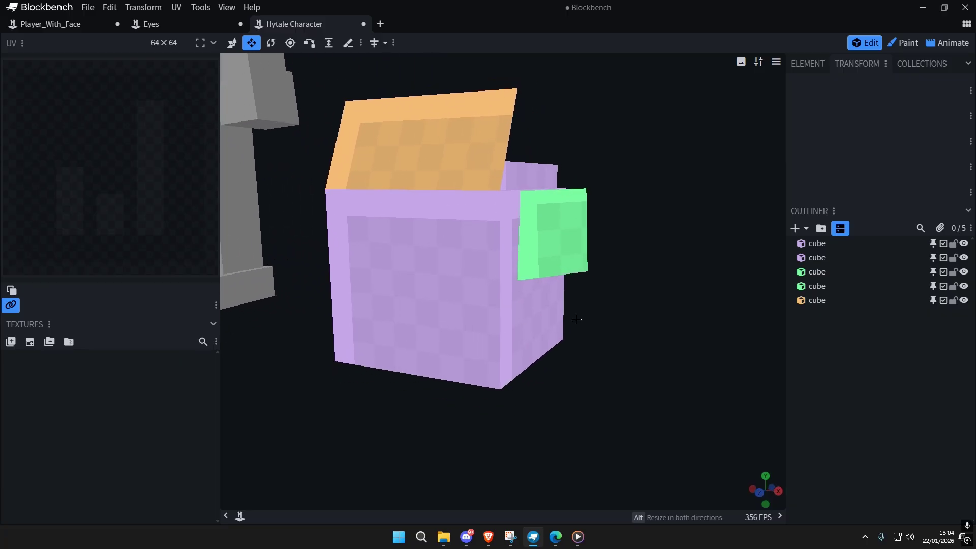
{"action": "key", "text": "alt+Tab"}
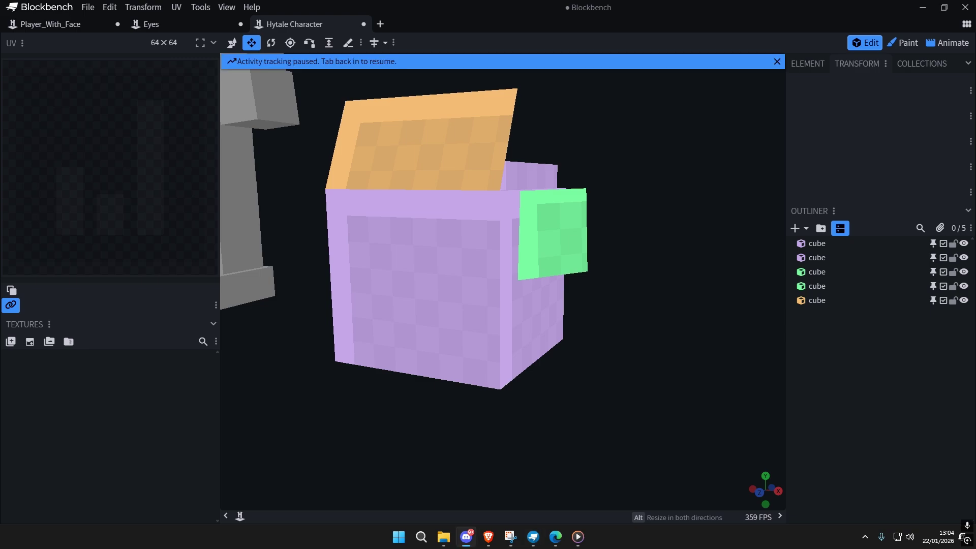
{"action": "scroll", "coordinate": [351, 356], "scroll_direction": "down", "scroll_amount": 1}
{"action": "left_click_drag", "start_coordinate": [351, 357], "coordinate": [402, 375]}
{"action": "left_click_drag", "start_coordinate": [645, 301], "coordinate": [577, 281]}
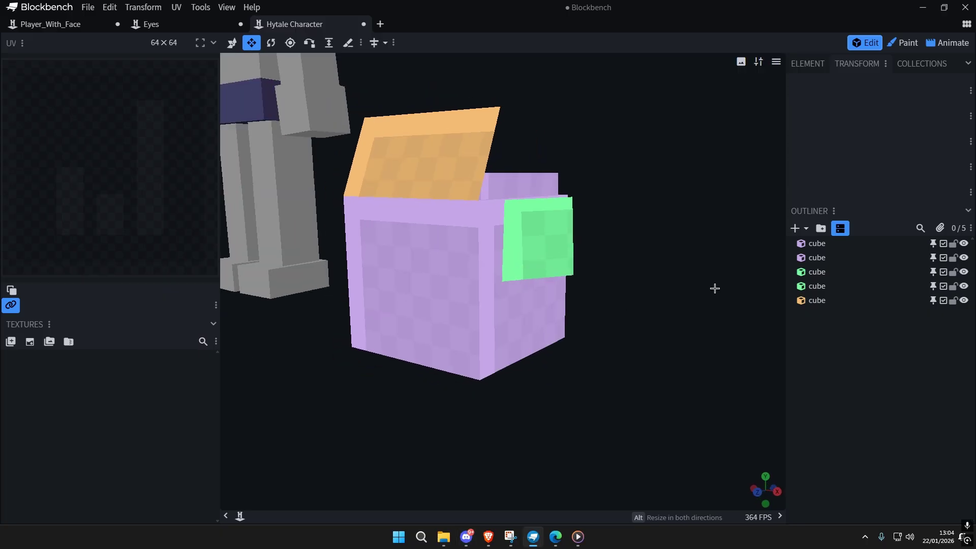
Step: Add another plane on the base cube's front face at Z 27 and widen it to 30 from X -1
{"action": "left_click", "coordinate": [806, 228]}
{"action": "left_click", "coordinate": [813, 271]}
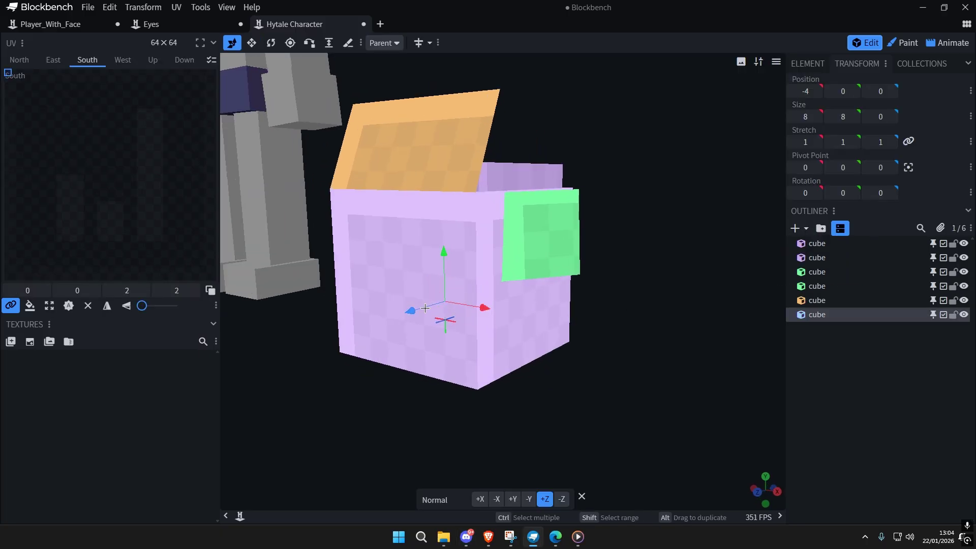
{"action": "left_click_drag", "start_coordinate": [425, 308], "coordinate": [319, 344]}
{"action": "left_click_drag", "start_coordinate": [327, 387], "coordinate": [555, 367]}
{"action": "scroll", "coordinate": [392, 391], "scroll_direction": "up", "scroll_amount": 2}
{"action": "key", "text": "s"}
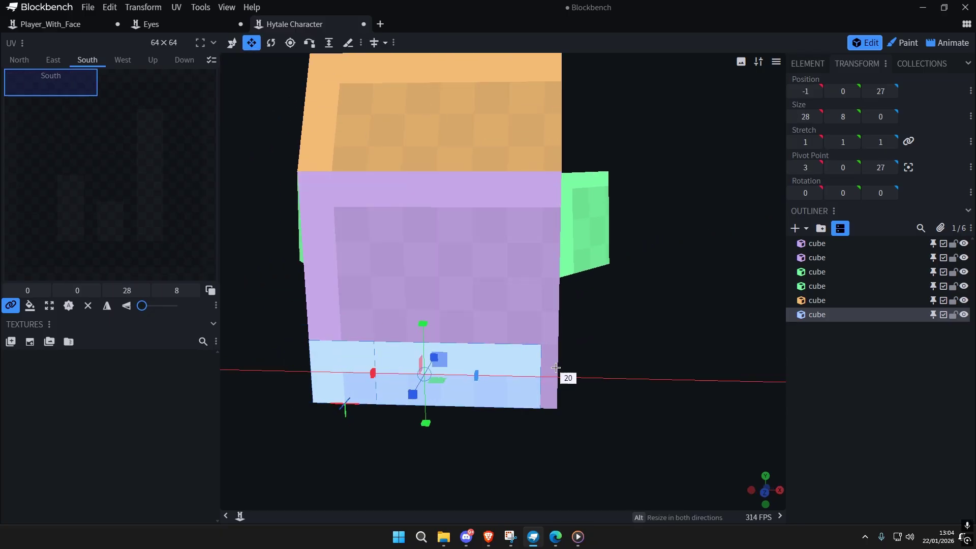
Step: Raise the front plane to Y 20 so it meets the base cube's top edge
{"action": "key", "text": "v"}
{"action": "left_click_drag", "start_coordinate": [432, 330], "coordinate": [453, 162]}
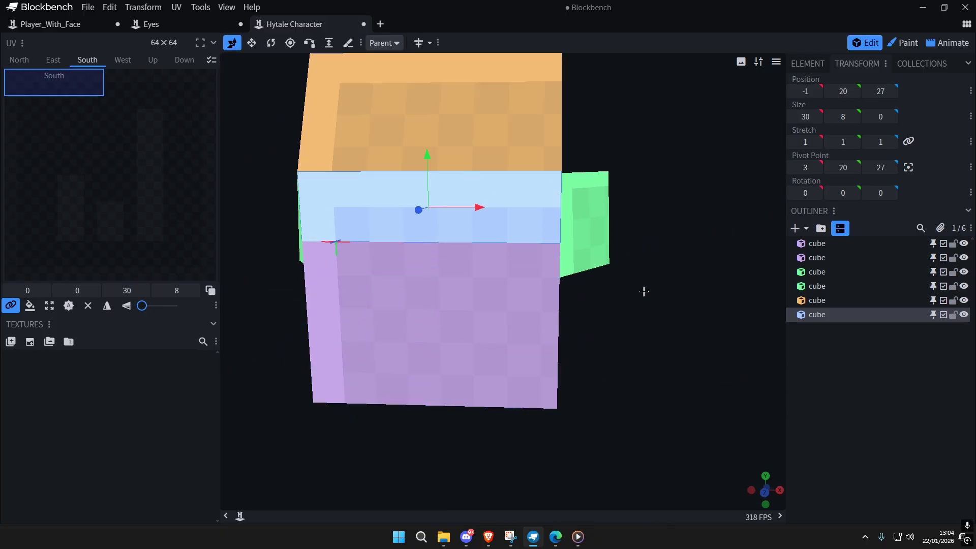
{"action": "left_click_drag", "start_coordinate": [643, 289], "coordinate": [579, 306]}
{"action": "scroll", "coordinate": [579, 306], "scroll_direction": "up", "scroll_amount": 3}
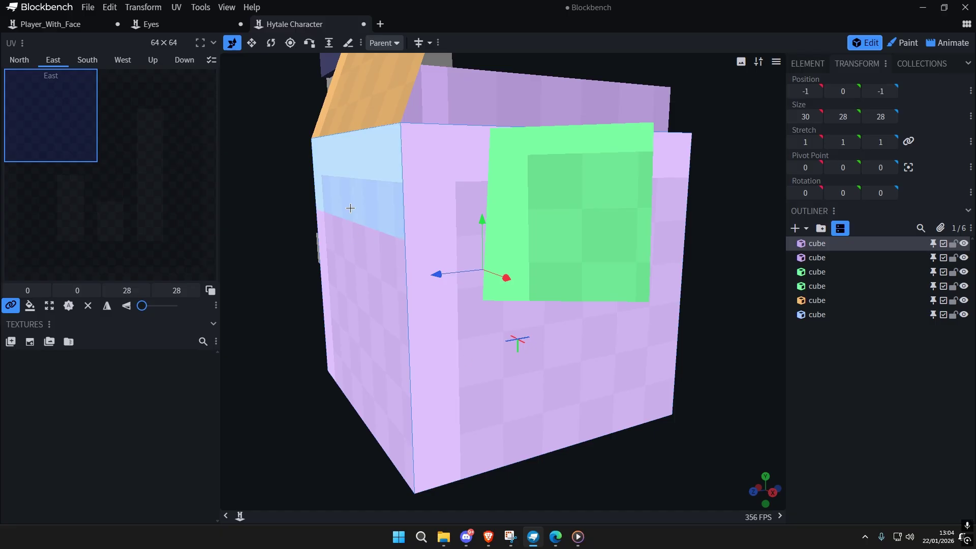
{"action": "scroll", "coordinate": [529, 429], "scroll_direction": "down", "scroll_amount": 2}
{"action": "scroll", "coordinate": [508, 398], "scroll_direction": "up", "scroll_amount": 3}
Step: Widen the front plane to 36 in X so it extends past one side of the base cube
{"action": "key", "text": "s"}
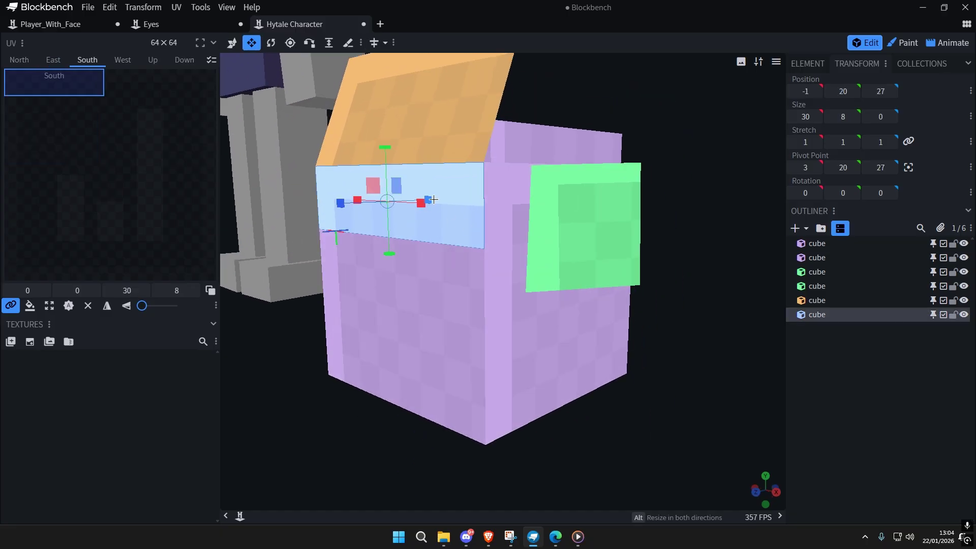
{"action": "left_click_drag", "start_coordinate": [456, 205], "coordinate": [457, 207]}
{"action": "key", "text": "ctrl+z"}
{"action": "left_click_drag", "start_coordinate": [605, 392], "coordinate": [661, 388]}
{"action": "left_click_drag", "start_coordinate": [496, 208], "coordinate": [558, 211]}
{"action": "scroll", "coordinate": [592, 289], "scroll_direction": "down", "scroll_amount": 4}
Step: Extend the front plane downward to 12 high, with its lower edge at Y 16
{"action": "left_click_drag", "start_coordinate": [595, 297], "coordinate": [618, 339]}
{"action": "scroll", "coordinate": [549, 300], "scroll_direction": "up", "scroll_amount": 3}
{"action": "left_click_drag", "start_coordinate": [490, 254], "coordinate": [496, 297]}
{"action": "scroll", "coordinate": [553, 316], "scroll_direction": "down", "scroll_amount": 4}
{"action": "right_click_drag", "start_coordinate": [564, 318], "coordinate": [556, 329]}
{"action": "scroll", "coordinate": [556, 329], "scroll_direction": "up", "scroll_amount": 4}
{"action": "left_click_drag", "start_coordinate": [620, 333], "coordinate": [613, 333]}
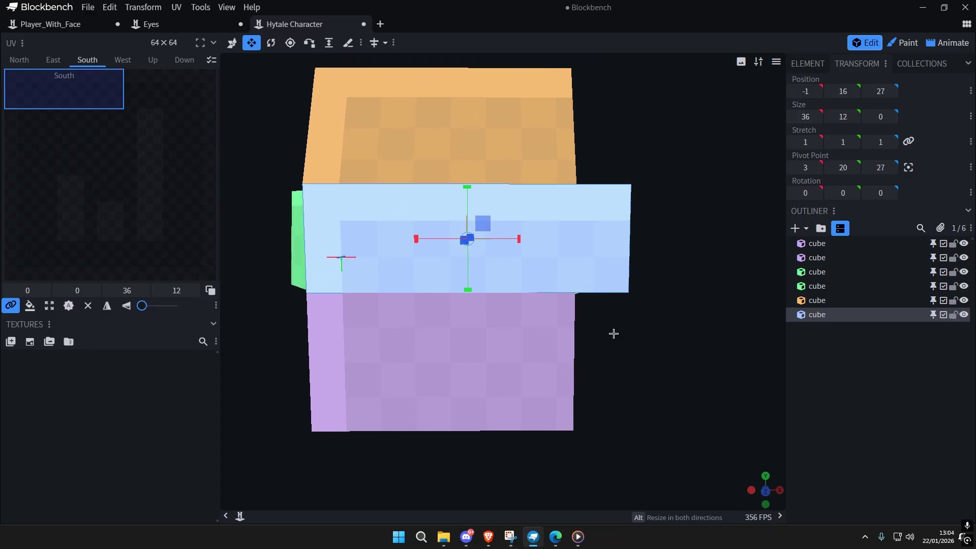
Step: Try to extend the front plane's other end to X -3 for a width of 38
{"action": "scroll", "coordinate": [612, 332], "scroll_direction": "down", "scroll_amount": 3}
{"action": "scroll", "coordinate": [594, 312], "scroll_direction": "up", "scroll_amount": 2}
{"action": "right_click_drag", "start_coordinate": [442, 268], "coordinate": [483, 275]}
{"action": "scroll", "coordinate": [475, 270], "scroll_direction": "up", "scroll_amount": 3}
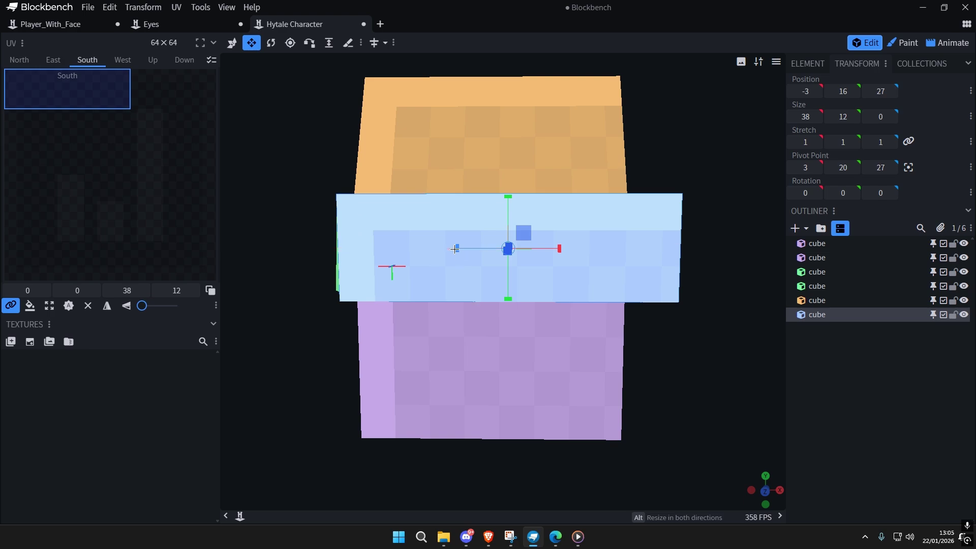
{"action": "scroll", "coordinate": [508, 299], "scroll_direction": "down", "scroll_amount": 5}
{"action": "left_click", "coordinate": [566, 349]}
{"action": "scroll", "coordinate": [594, 298], "scroll_direction": "up", "scroll_amount": 6}
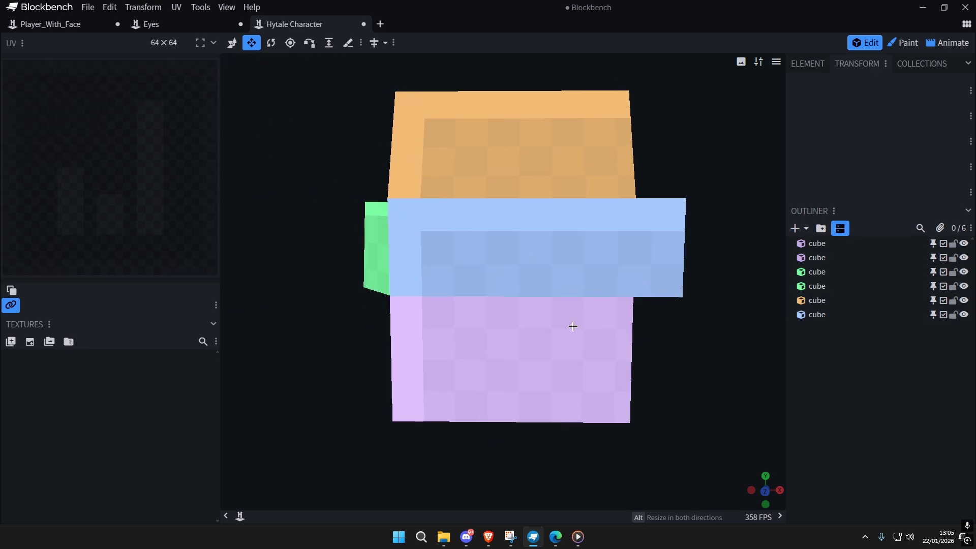
Step: Lengthen the angled side planes downward on both sides of the base cube
{"action": "right_click_drag", "start_coordinate": [573, 326], "coordinate": [599, 322]}
{"action": "scroll", "coordinate": [462, 264], "scroll_direction": "up", "scroll_amount": 3}
{"action": "left_click", "coordinate": [443, 264]}
{"action": "scroll", "coordinate": [498, 335], "scroll_direction": "down", "scroll_amount": 7}
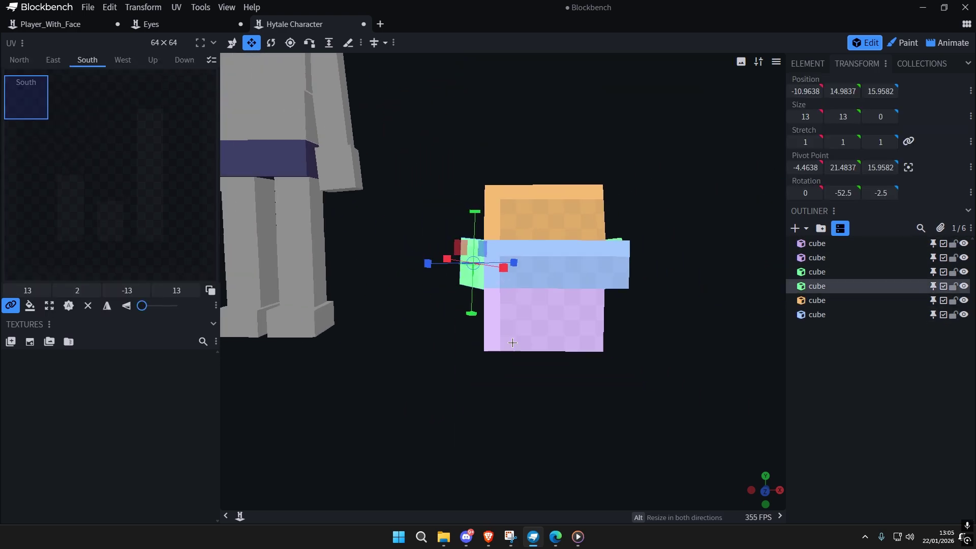
{"action": "scroll", "coordinate": [464, 308], "scroll_direction": "up", "scroll_amount": 2}
{"action": "right_click_drag", "start_coordinate": [543, 337], "coordinate": [424, 325]}
{"action": "left_click_drag", "start_coordinate": [565, 301], "coordinate": [537, 326]}
{"action": "left_click", "coordinate": [535, 272]}
{"action": "left_click_drag", "start_coordinate": [592, 328], "coordinate": [548, 320]}
{"action": "left_click", "coordinate": [632, 323]}
{"action": "scroll", "coordinate": [617, 331], "scroll_direction": "down", "scroll_amount": 4}
{"action": "scroll", "coordinate": [584, 330], "scroll_direction": "up", "scroll_amount": 3}
Step: Offset the front plane to Z 27.1, just clear of the base cube's front face
{"action": "left_click", "coordinate": [490, 257]}
{"action": "left_click_drag", "start_coordinate": [526, 282], "coordinate": [478, 281]}
{"action": "key", "text": "v"}
{"action": "scroll", "coordinate": [478, 281], "scroll_direction": "up", "scroll_amount": 3}
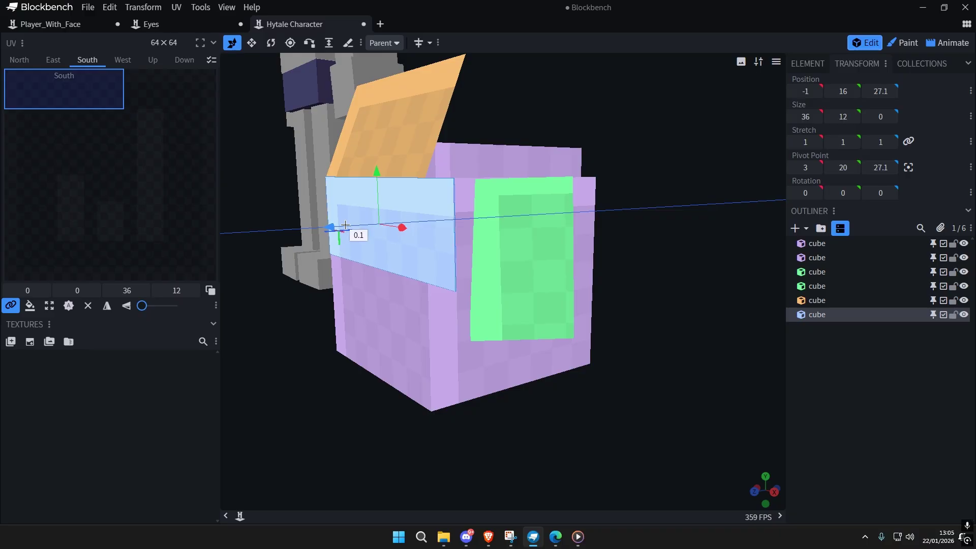
{"action": "left_click_drag", "start_coordinate": [428, 275], "coordinate": [374, 277]}
{"action": "left_click_drag", "start_coordinate": [612, 311], "coordinate": [758, 300]}
Step: Create a 64x texture template with box UV, named "texture", for all six cubes and clear the selection
{"action": "key", "text": "ctrl+a"}
{"action": "key", "text": "ctrl+a"}
{"action": "scroll", "coordinate": [616, 333], "scroll_direction": "down", "scroll_amount": 8}
{"action": "scroll", "coordinate": [618, 383], "scroll_direction": "up", "scroll_amount": 3}
{"action": "right_click_drag", "start_coordinate": [558, 346], "coordinate": [577, 350]}
{"action": "scroll", "coordinate": [604, 389], "scroll_direction": "down", "scroll_amount": 3}
{"action": "key", "text": "ctrl+a"}
{"action": "scroll", "coordinate": [508, 343], "scroll_direction": "up", "scroll_amount": 5}
{"action": "left_click", "coordinate": [10, 341]}
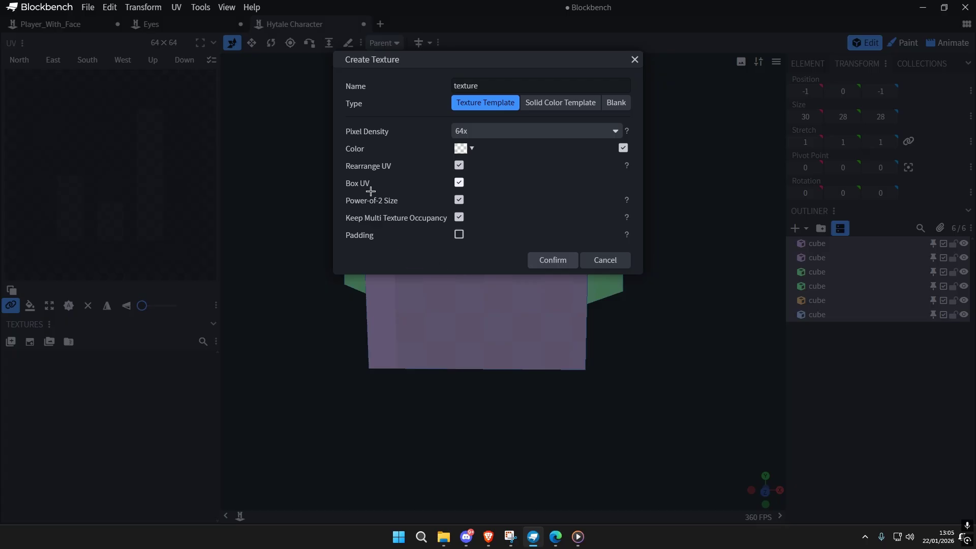
{"action": "left_click", "coordinate": [552, 260]}
{"action": "scroll", "coordinate": [426, 310], "scroll_direction": "up", "scroll_amount": 2}
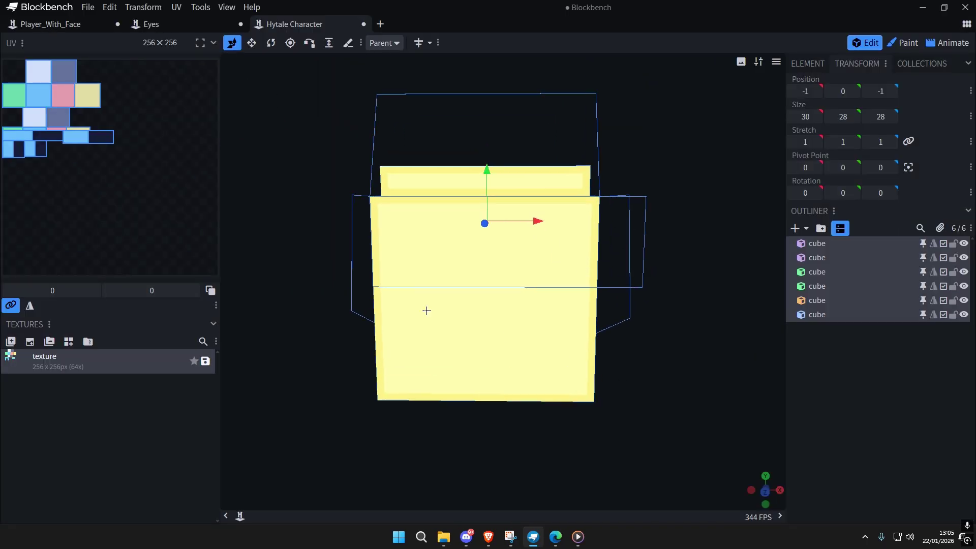
{"action": "left_click", "coordinate": [147, 154]}
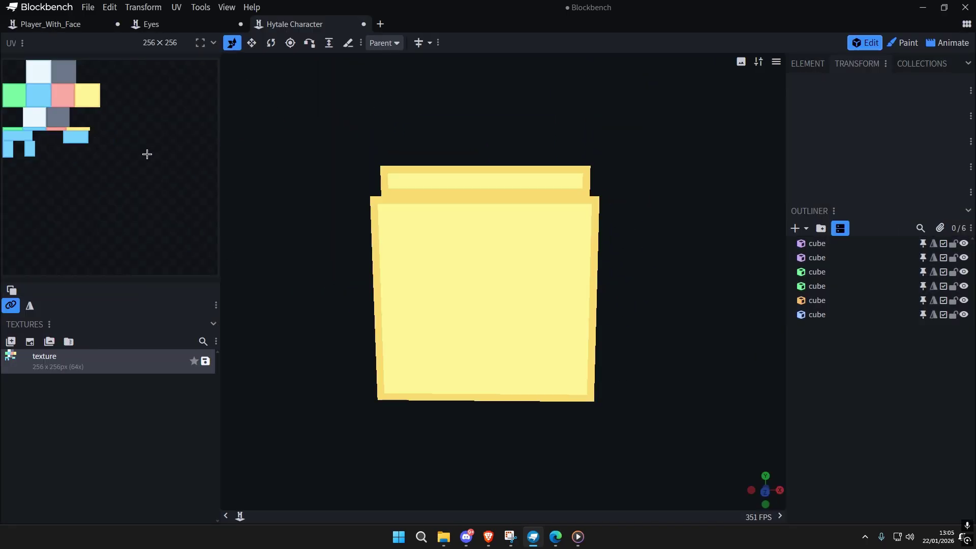
Step: Move the base cube's UV island to the lower right area of the texture and the top slab's island just above it
{"action": "left_click", "coordinate": [11, 306]}
{"action": "left_click", "coordinate": [507, 298]}
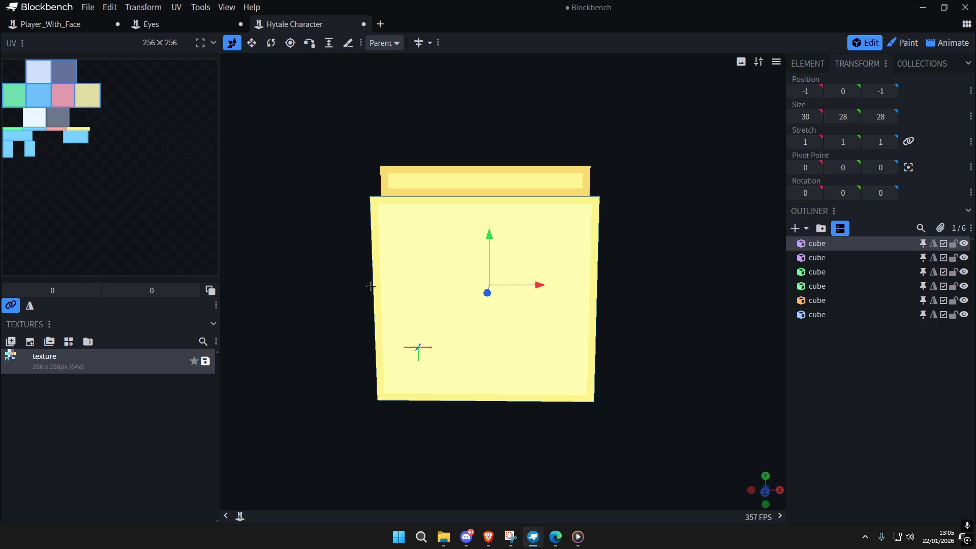
{"action": "left_click_drag", "start_coordinate": [64, 90], "coordinate": [167, 214]}
{"action": "left_click", "coordinate": [56, 115]}
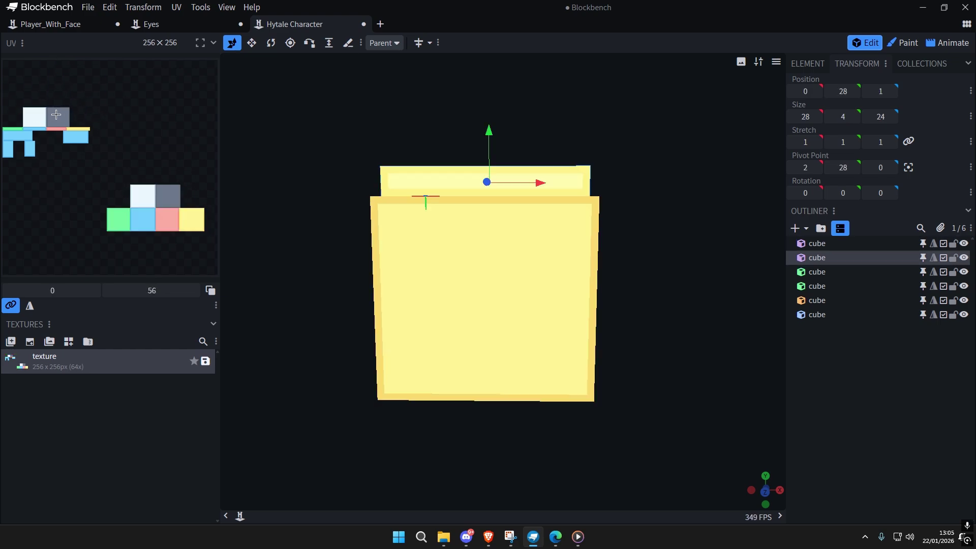
{"action": "left_click_drag", "start_coordinate": [48, 117], "coordinate": [176, 144]}
Step: Show all cubes' UV islands at once and move the front, tilted and angled side planes' islands to separate empty areas of the texture
{"action": "left_click", "coordinate": [16, 148]}
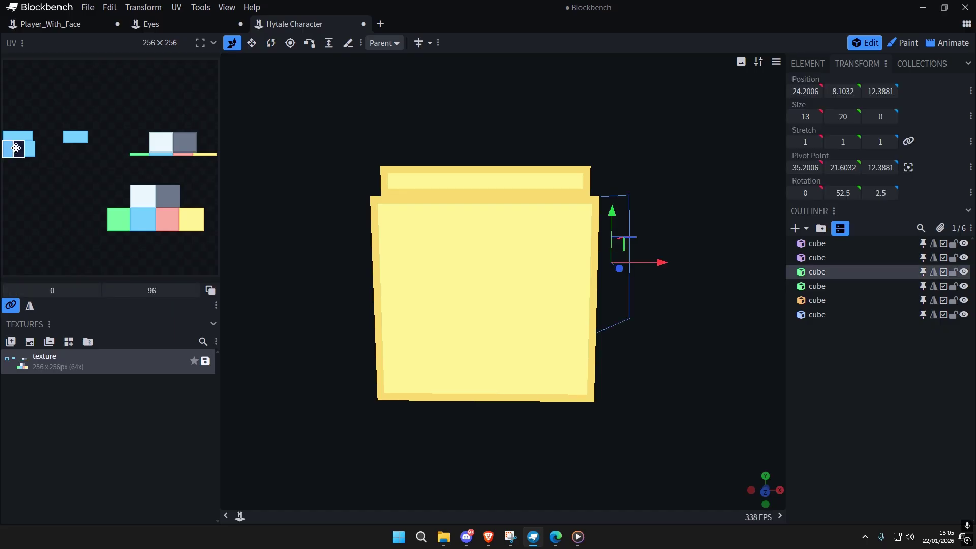
{"action": "key", "text": "Escape"}
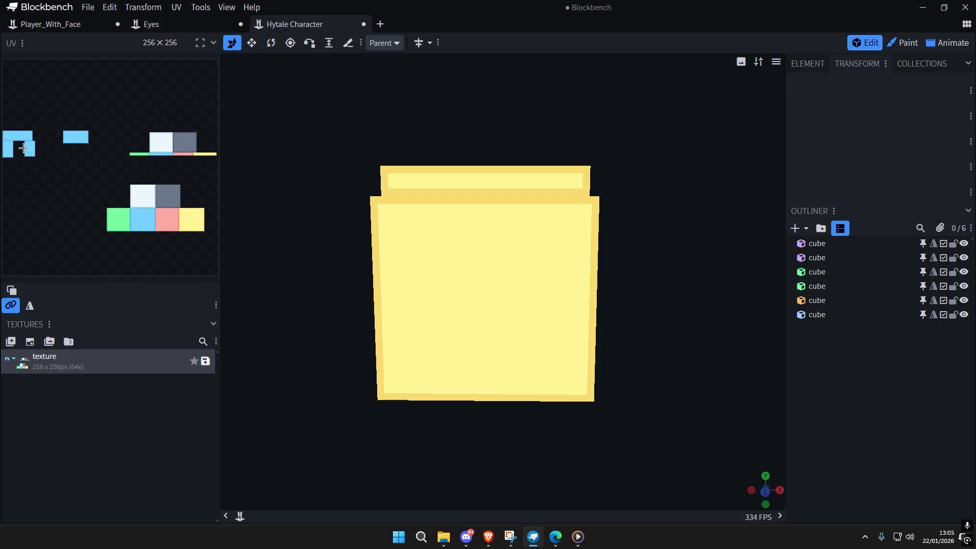
{"action": "left_click", "coordinate": [15, 295]}
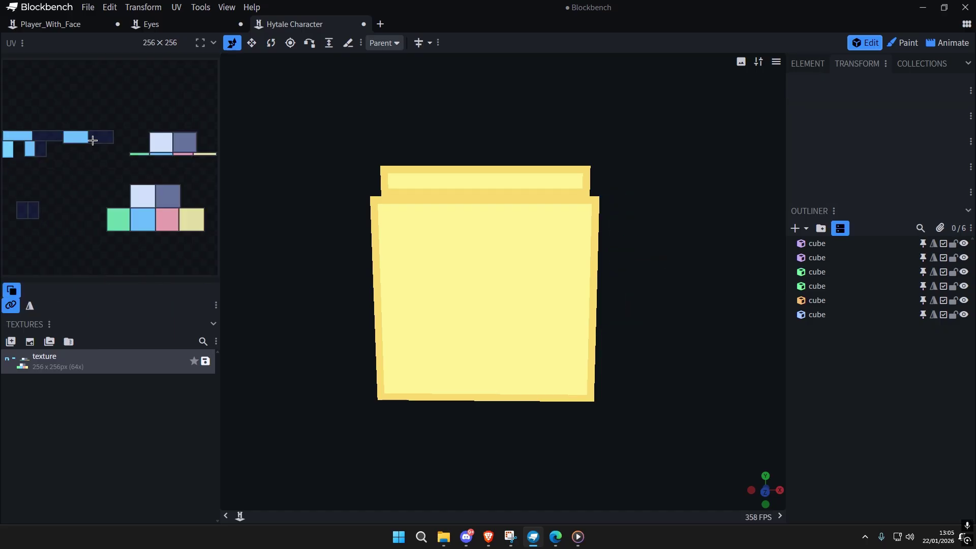
{"action": "left_click_drag", "start_coordinate": [92, 140], "coordinate": [98, 143]}
{"action": "left_click", "coordinate": [52, 132]}
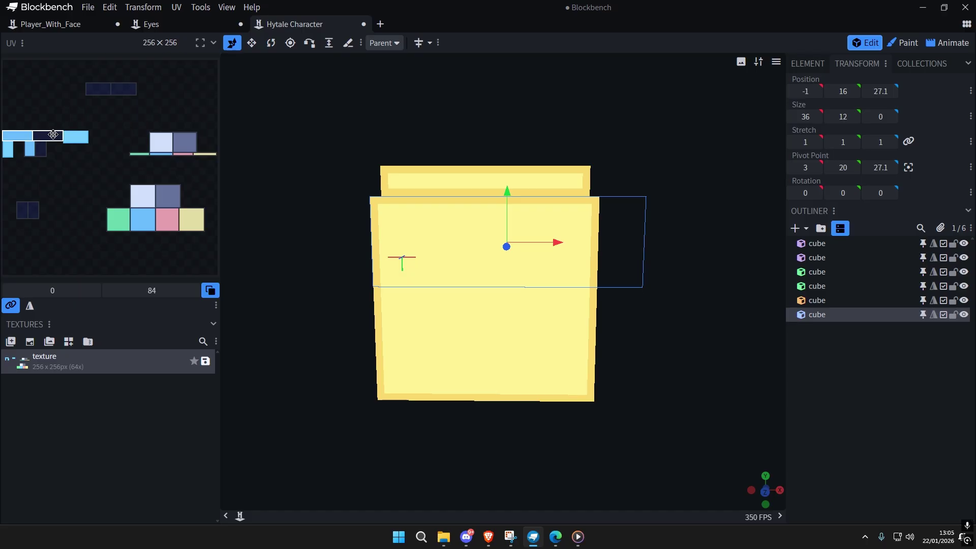
{"action": "left_click", "coordinate": [36, 150]}
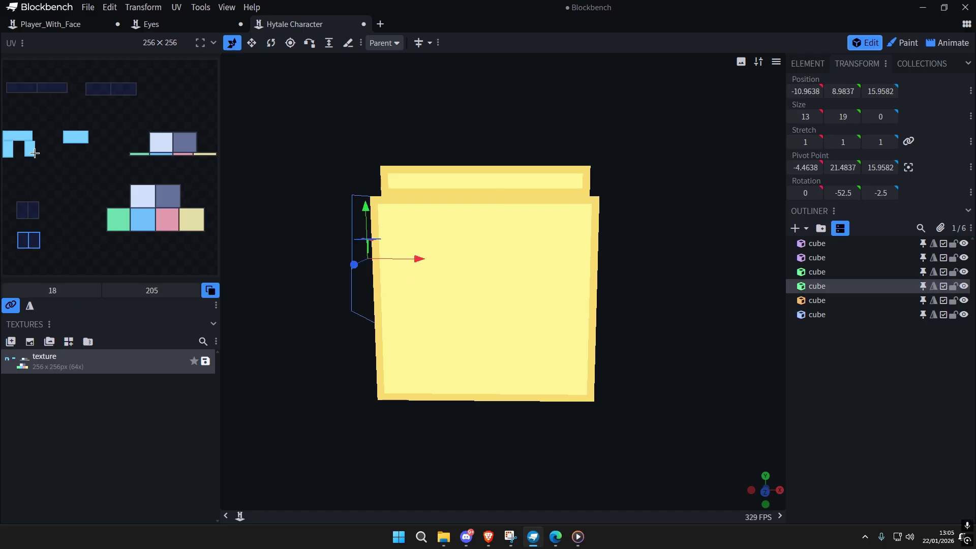
Step: Shift the top slab's UV island to 140, 84, the lower side plane's island to 19, 224, and the tilted plane's island sideways
{"action": "left_click", "coordinate": [163, 146]}
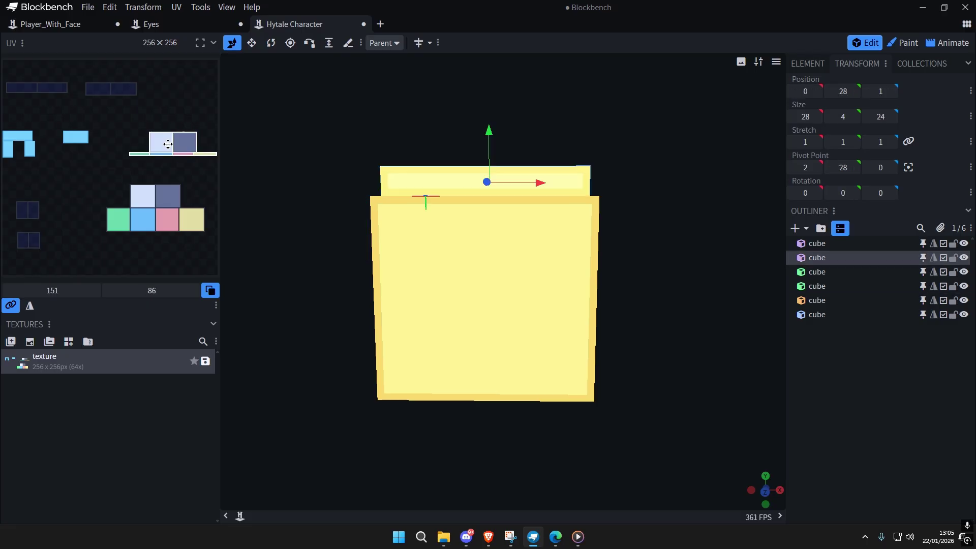
{"action": "left_click_drag", "start_coordinate": [160, 144], "coordinate": [160, 142]}
{"action": "scroll", "coordinate": [254, 277], "scroll_direction": "down", "scroll_amount": 2}
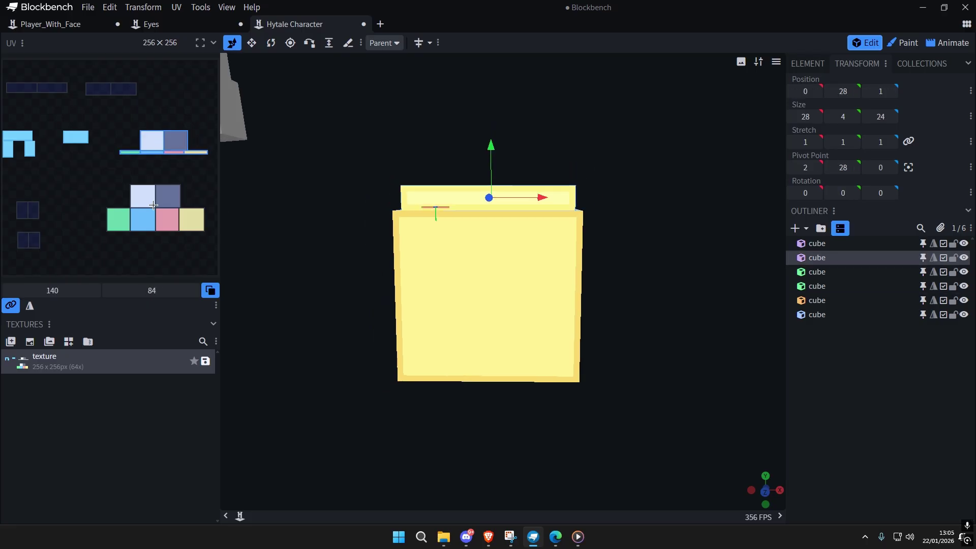
{"action": "left_click", "coordinate": [112, 87]}
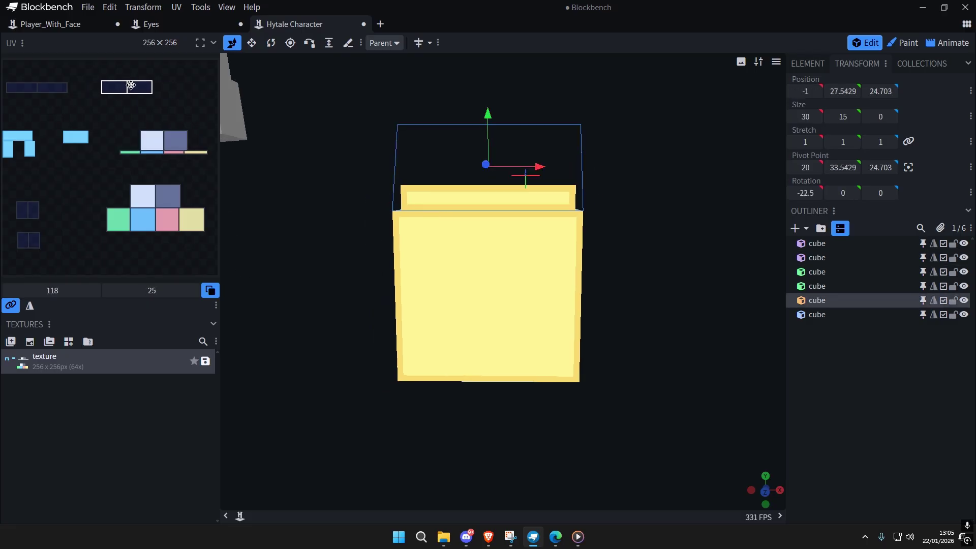
{"action": "left_click", "coordinate": [35, 240]}
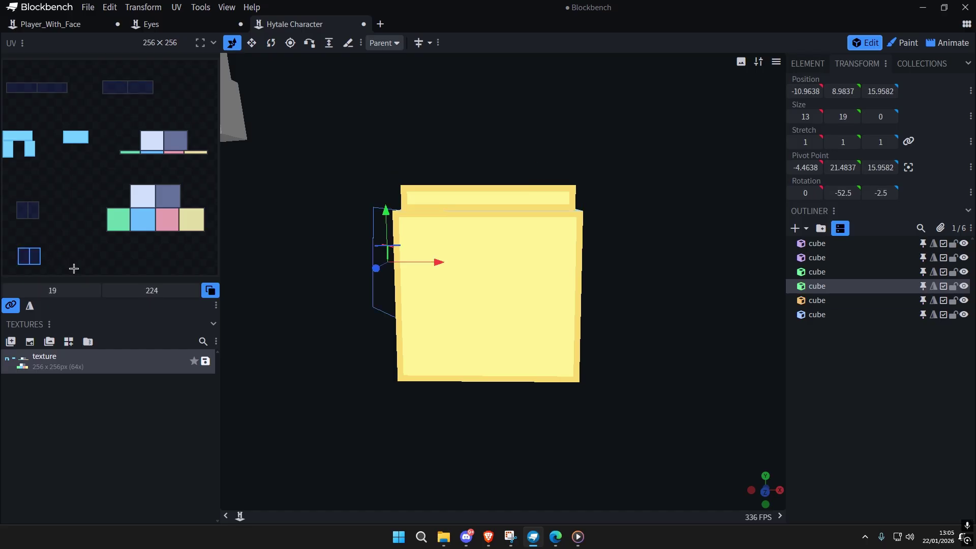
{"action": "scroll", "coordinate": [292, 285], "scroll_direction": "down", "scroll_amount": 3}
{"action": "right_click_drag", "start_coordinate": [300, 298], "coordinate": [317, 306]}
{"action": "scroll", "coordinate": [264, 300], "scroll_direction": "up", "scroll_amount": 3}
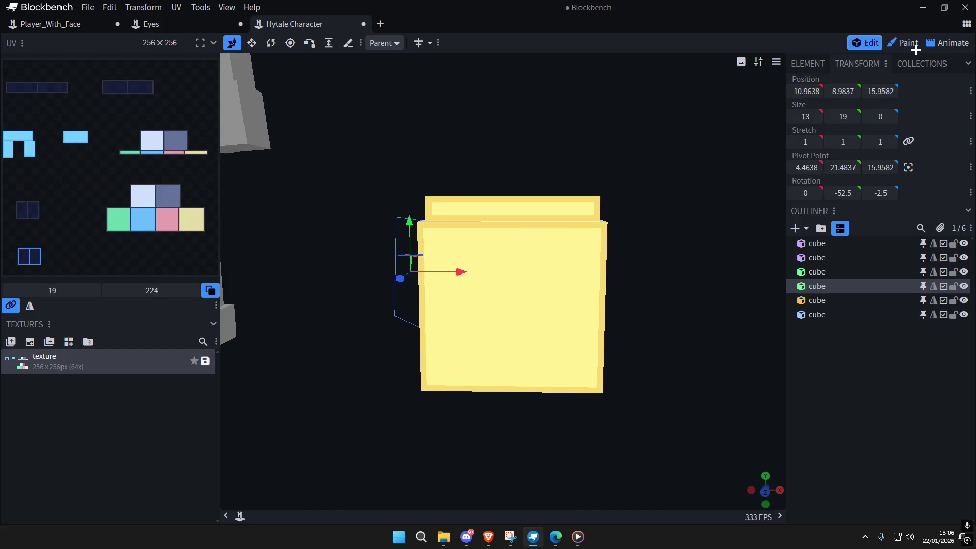
Step: Clear the leftover pixels outside the UV islands of the texture in Paint mode and deselect all cubes
{"action": "left_click", "coordinate": [906, 44]}
{"action": "left_click", "coordinate": [67, 366]}
{"action": "right_click", "coordinate": [80, 363]}
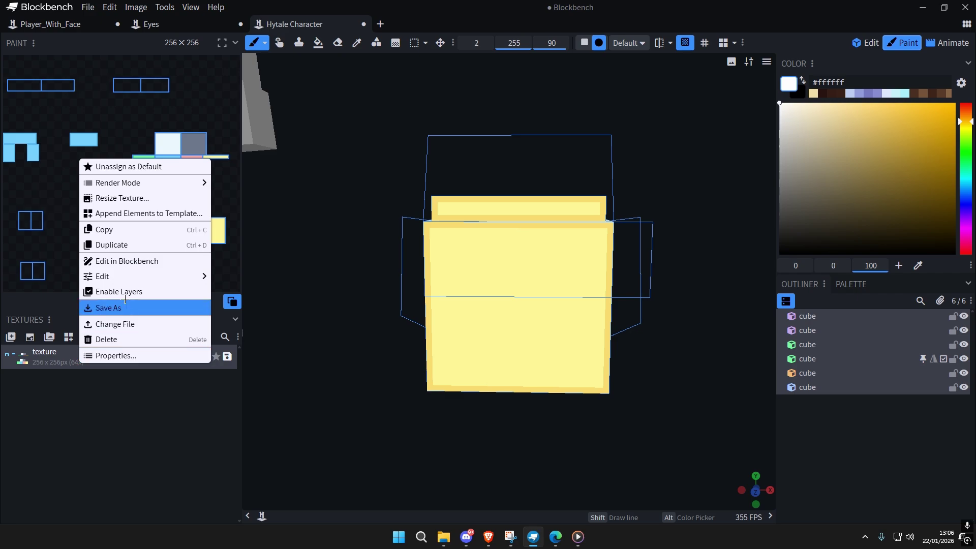
{"action": "mouse_move", "coordinate": [122, 276]}
{"action": "left_click", "coordinate": [272, 384]}
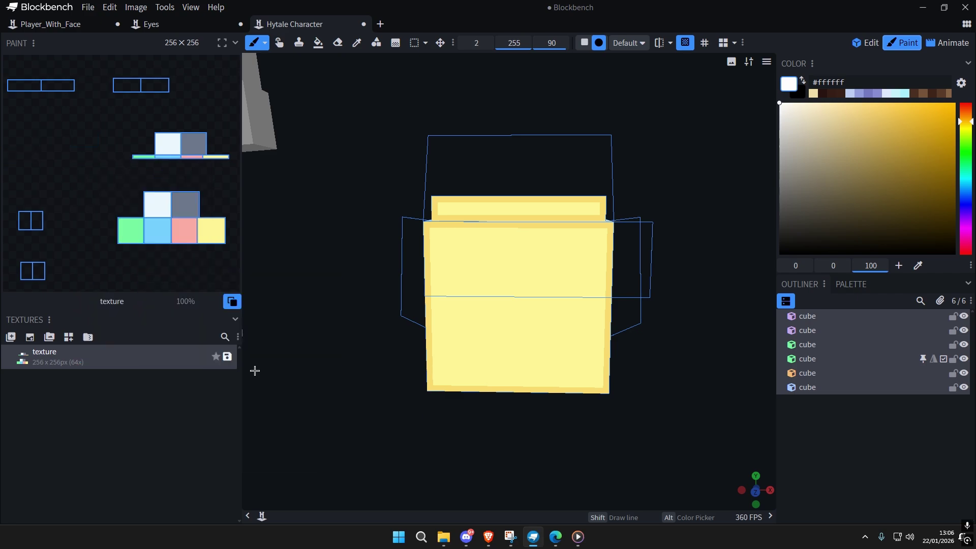
{"action": "scroll", "coordinate": [322, 359], "scroll_direction": "down", "scroll_amount": 3}
{"action": "key", "text": "ctrl+a"}
{"action": "scroll", "coordinate": [327, 360], "scroll_direction": "up", "scroll_amount": 3}
{"action": "key", "text": "ctrl+a"}
{"action": "scroll", "coordinate": [480, 397], "scroll_direction": "down", "scroll_amount": 2}
{"action": "key", "text": "ctrl+a"}
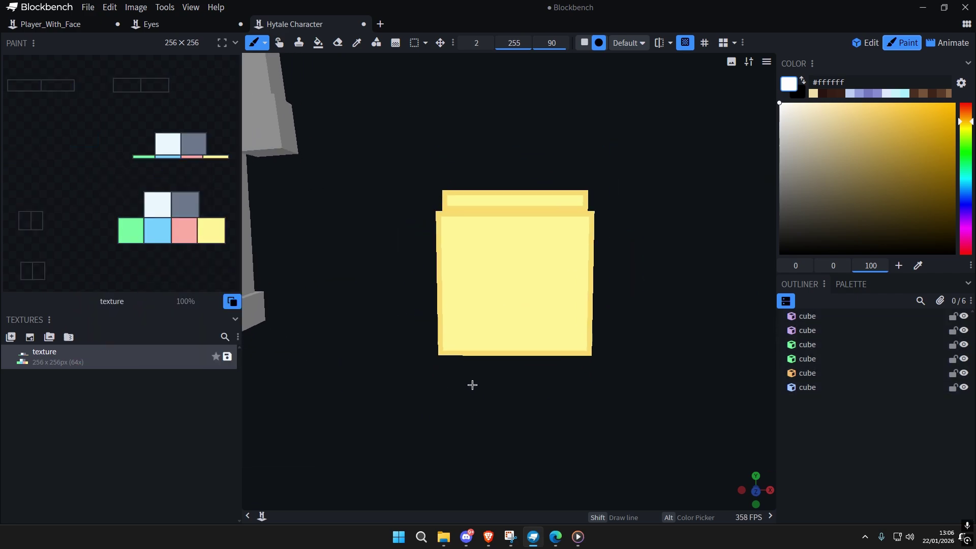
{"action": "scroll", "coordinate": [472, 385], "scroll_direction": "up", "scroll_amount": 3}
{"action": "scroll", "coordinate": [577, 350], "scroll_direction": "down", "scroll_amount": 3}
{"action": "scroll", "coordinate": [578, 351], "scroll_direction": "up", "scroll_amount": 3}
{"action": "left_click", "coordinate": [865, 43]}
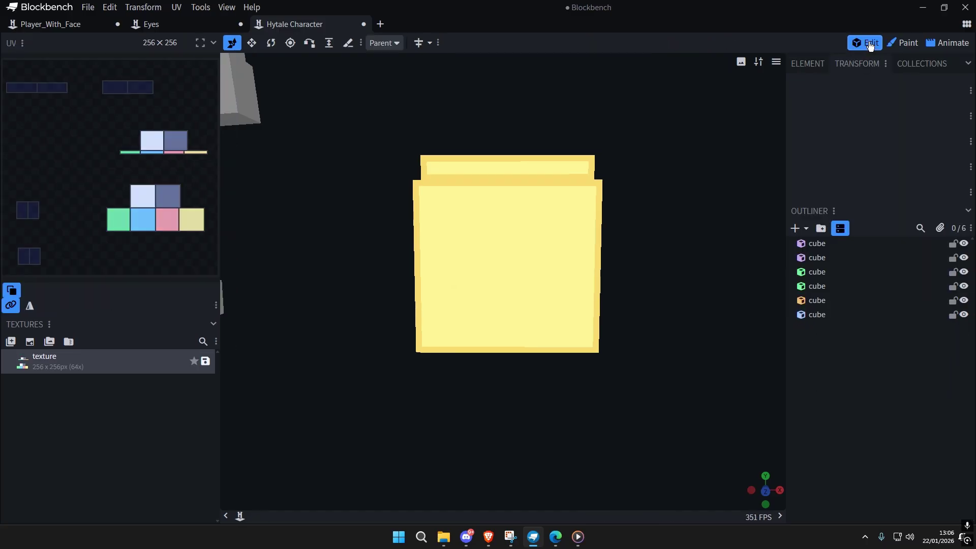
{"action": "scroll", "coordinate": [604, 264], "scroll_direction": "down", "scroll_amount": 3}
{"action": "scroll", "coordinate": [605, 264], "scroll_direction": "up", "scroll_amount": 3}
{"action": "mouse_move", "coordinate": [652, 249]}
{"action": "left_mouse_down"}
{"action": "mouse_move", "coordinate": [538, 241]}
{"action": "mouse_move", "coordinate": [671, 237]}
{"action": "mouse_move", "coordinate": [640, 268]}
{"action": "left_mouse_up"}
{"action": "left_click", "coordinate": [564, 254]}
{"action": "scroll", "coordinate": [646, 254], "scroll_direction": "up", "scroll_amount": 2}
{"action": "key", "text": "ctrl+a"}
{"action": "key", "text": "ctrl+a"}
{"action": "left_click", "coordinate": [901, 43]}
{"action": "scroll", "coordinate": [647, 261], "scroll_direction": "down", "scroll_amount": 3}
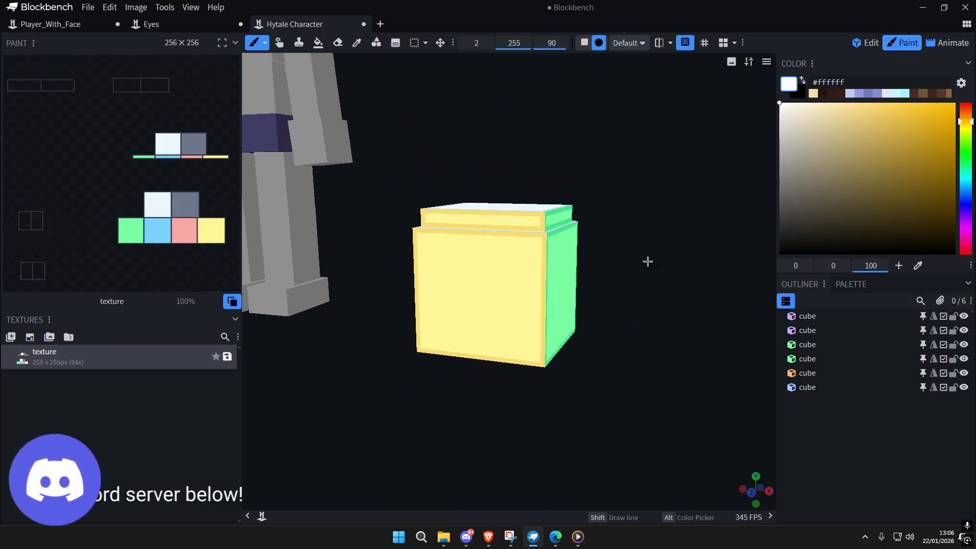
{"action": "scroll", "coordinate": [648, 262], "scroll_direction": "up", "scroll_amount": 3}
Step: Set the Paint Bucket to erase whole faces with the Face fill mode and erase the base cube's yellow face
{"action": "left_click", "coordinate": [318, 44]}
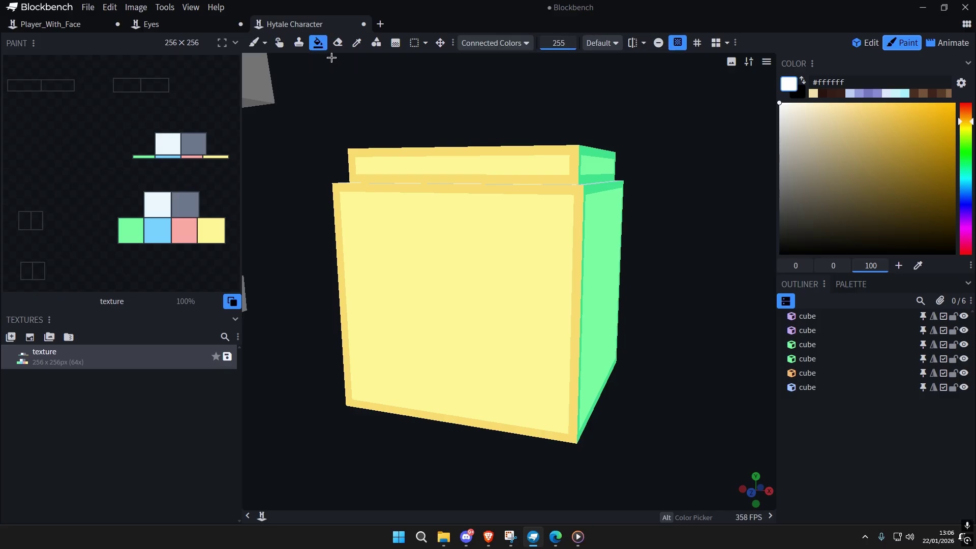
{"action": "scroll", "coordinate": [629, 248], "scroll_direction": "down", "scroll_amount": 2}
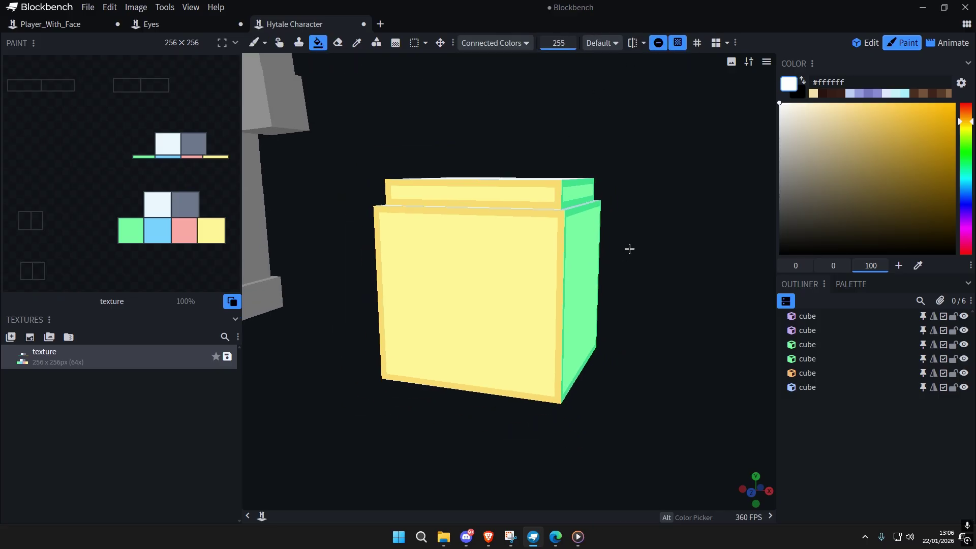
{"action": "left_click", "coordinate": [509, 252]}
{"action": "left_click_drag", "start_coordinate": [629, 248], "coordinate": [553, 279]}
{"action": "scroll", "coordinate": [599, 269], "scroll_direction": "down", "scroll_amount": 1}
{"action": "key", "text": "ctrl+a"}
{"action": "key", "text": "ctrl+a"}
{"action": "scroll", "coordinate": [574, 289], "scroll_direction": "up", "scroll_amount": 3}
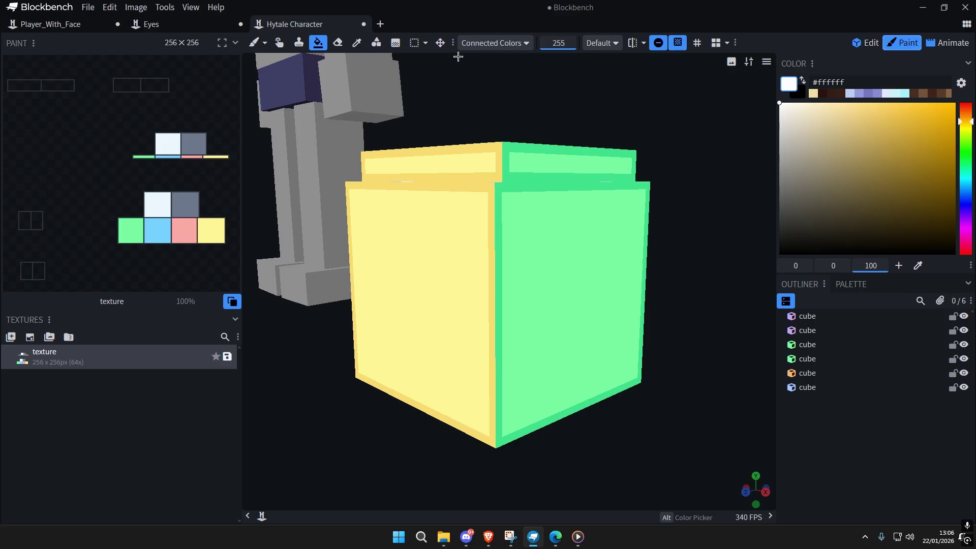
{"action": "left_click", "coordinate": [480, 43]}
{"action": "left_click", "coordinate": [475, 57]}
{"action": "left_click", "coordinate": [439, 253]}
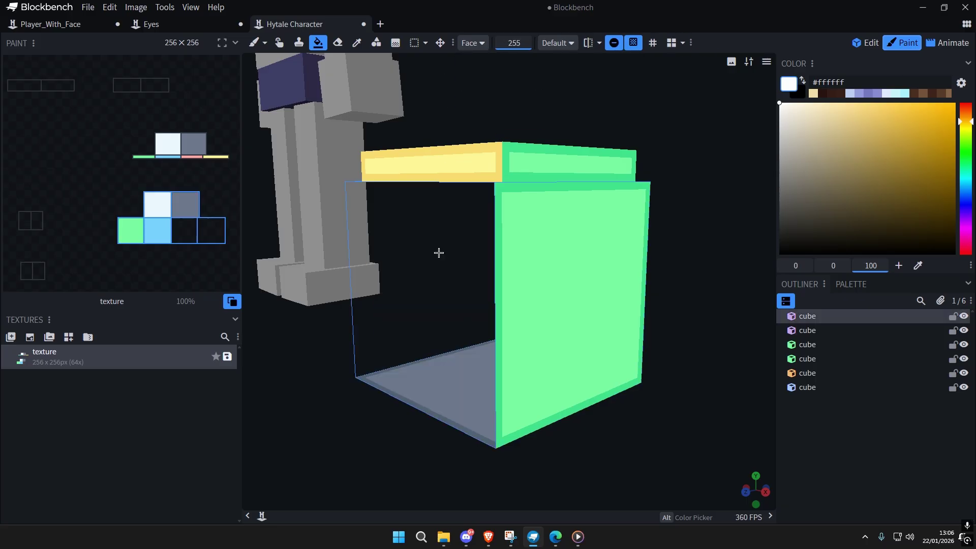
Step: Erase the template colours from the remaining faces of the base cube, including its bottom and top
{"action": "left_click", "coordinate": [594, 296]}
{"action": "left_click_drag", "start_coordinate": [656, 299], "coordinate": [631, 228]}
{"action": "left_click", "coordinate": [572, 282]}
{"action": "left_click", "coordinate": [516, 330]}
{"action": "left_click_drag", "start_coordinate": [658, 325], "coordinate": [530, 292]}
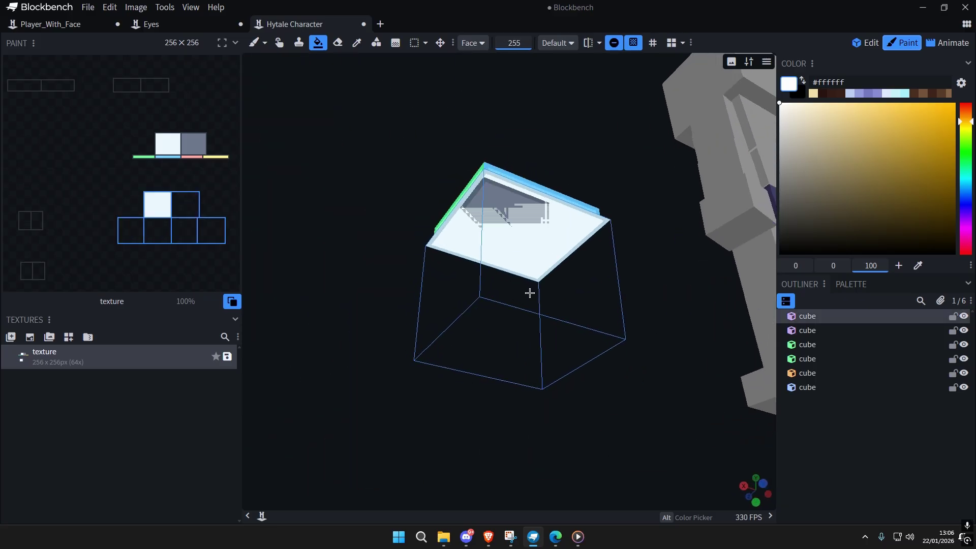
{"action": "left_click", "coordinate": [512, 257]}
Step: Erase the template colours from every face of the top slab so the whole texture is empty
{"action": "mouse_move", "coordinate": [391, 308]}
{"action": "left_mouse_down"}
{"action": "mouse_move", "coordinate": [400, 379]}
{"action": "mouse_move", "coordinate": [465, 399]}
{"action": "left_mouse_up"}
{"action": "left_click", "coordinate": [551, 239]}
{"action": "left_click_drag", "start_coordinate": [582, 252], "coordinate": [650, 258]}
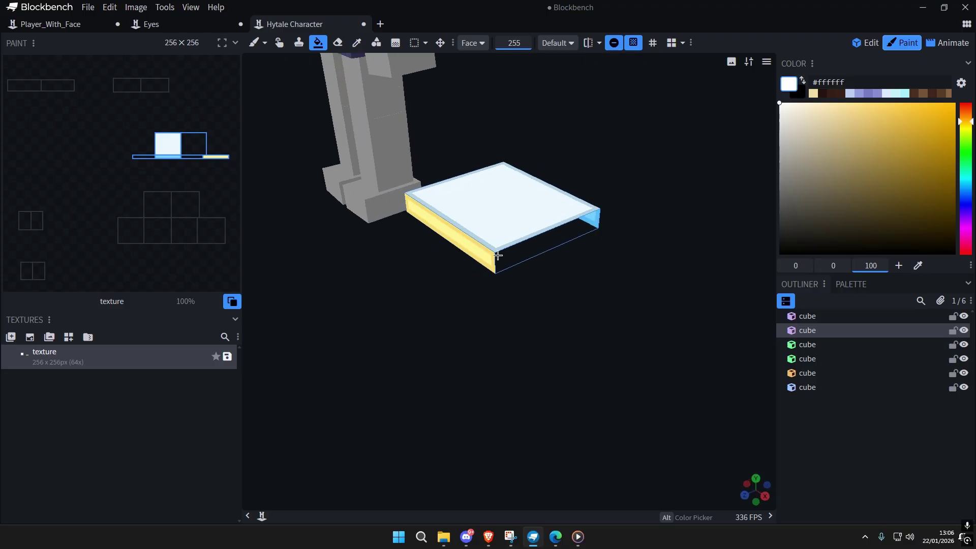
{"action": "left_click_drag", "start_coordinate": [497, 256], "coordinate": [451, 230]}
{"action": "left_click", "coordinate": [450, 227]}
{"action": "left_click", "coordinate": [451, 207]}
{"action": "left_click_drag", "start_coordinate": [509, 178], "coordinate": [682, 178]}
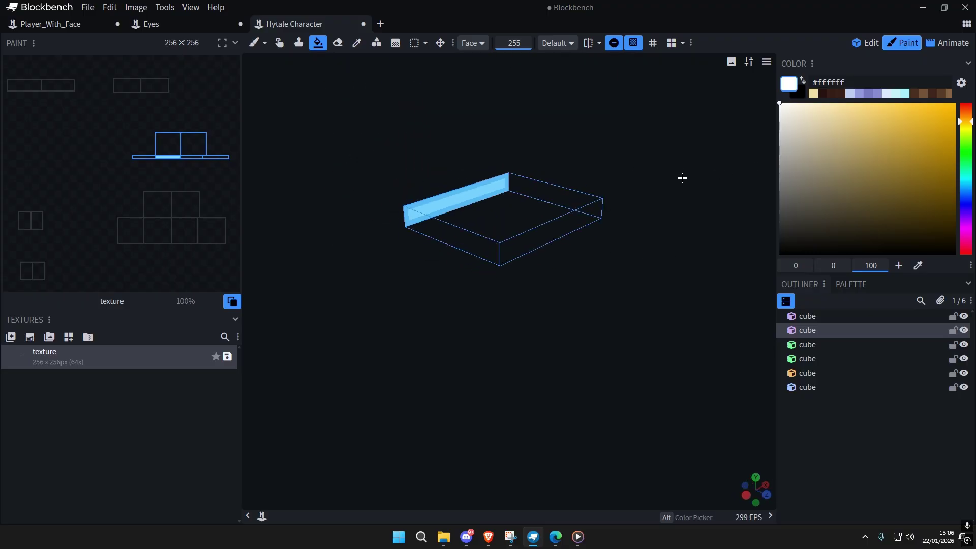
{"action": "left_click_drag", "start_coordinate": [418, 210], "coordinate": [357, 175]}
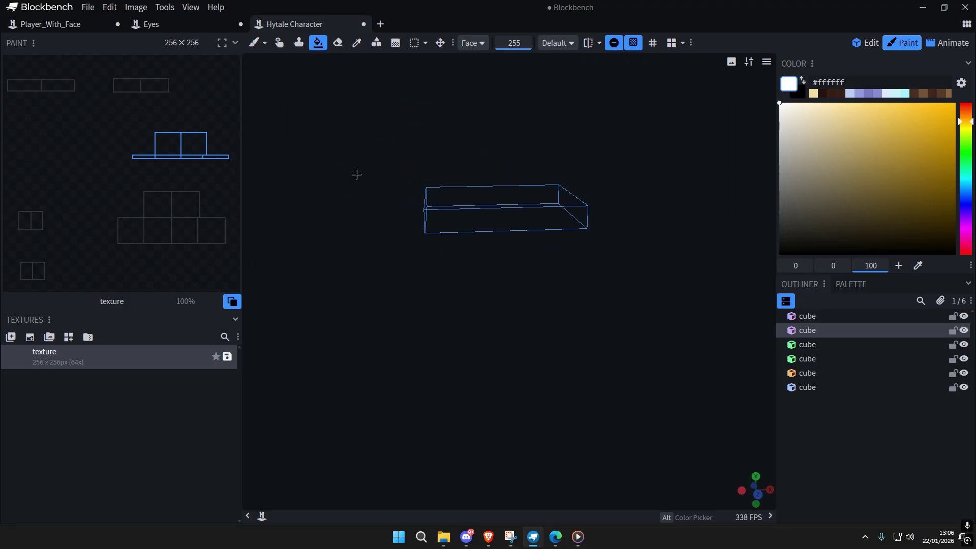
Step: Turn on the painting grid over the model and frame the cubes from the front
{"action": "left_click", "coordinate": [651, 42]}
{"action": "left_click_drag", "start_coordinate": [633, 277], "coordinate": [623, 259]}
{"action": "scroll", "coordinate": [623, 259], "scroll_direction": "down", "scroll_amount": 5}
{"action": "scroll", "coordinate": [630, 267], "scroll_direction": "up", "scroll_amount": 8}
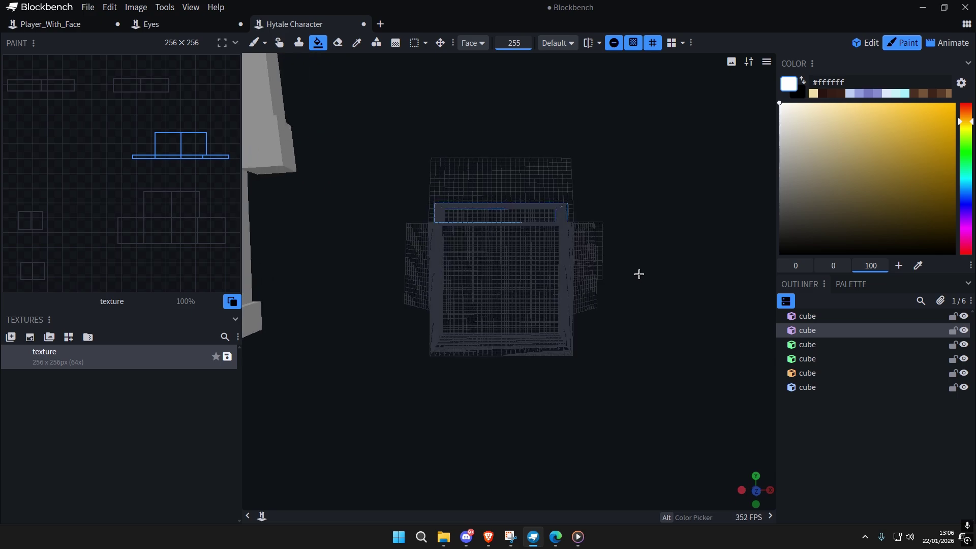
{"action": "right_click_drag", "start_coordinate": [638, 274], "coordinate": [579, 316]}
{"action": "scroll", "coordinate": [608, 309], "scroll_direction": "down", "scroll_amount": 7}
{"action": "scroll", "coordinate": [590, 315], "scroll_direction": "up", "scroll_amount": 7}
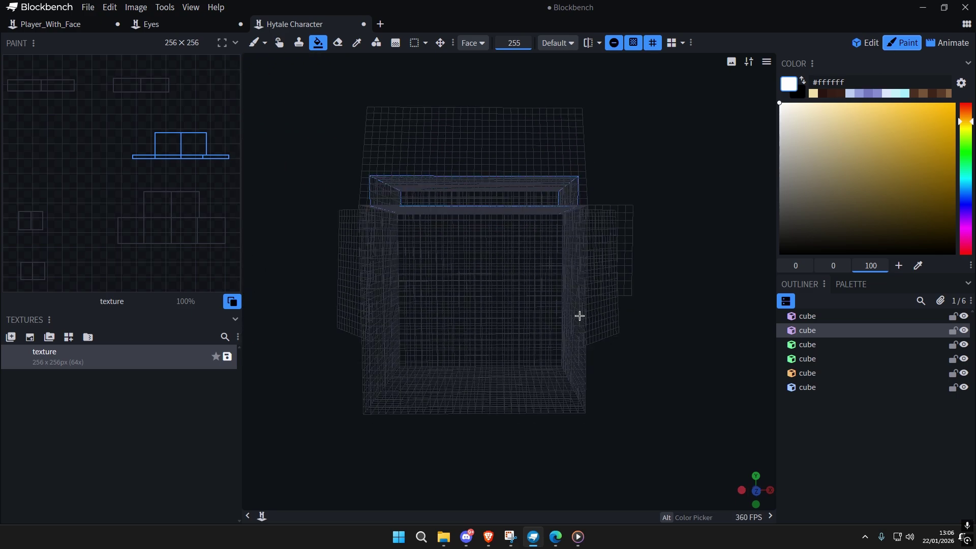
{"action": "right_click_drag", "start_coordinate": [574, 257], "coordinate": [561, 254]}
{"action": "scroll", "coordinate": [562, 254], "scroll_direction": "up", "scroll_amount": 3}
Step: Choose the Pixel Brush preset with a square brush of size 4 and turn off the alpha channel lock
{"action": "left_click", "coordinate": [264, 43]}
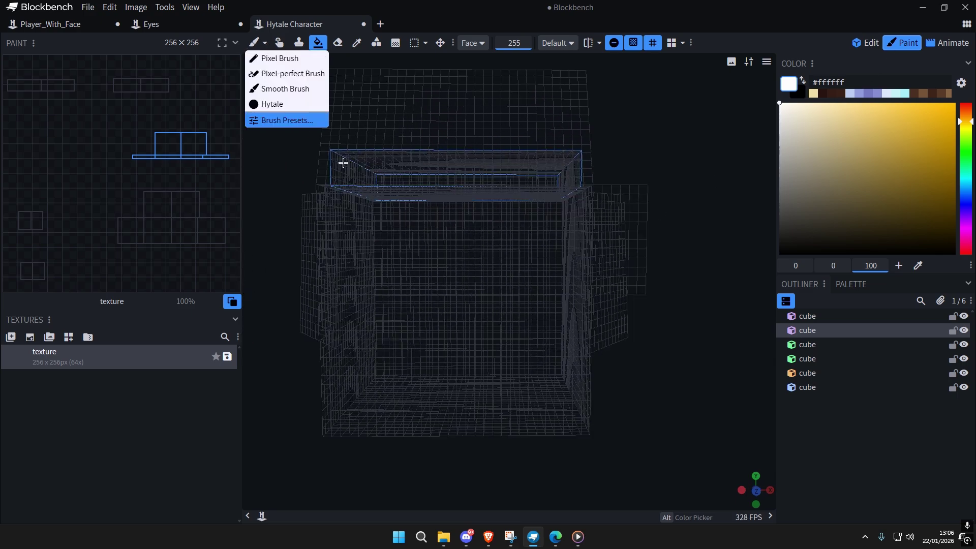
{"action": "left_click", "coordinate": [288, 58]}
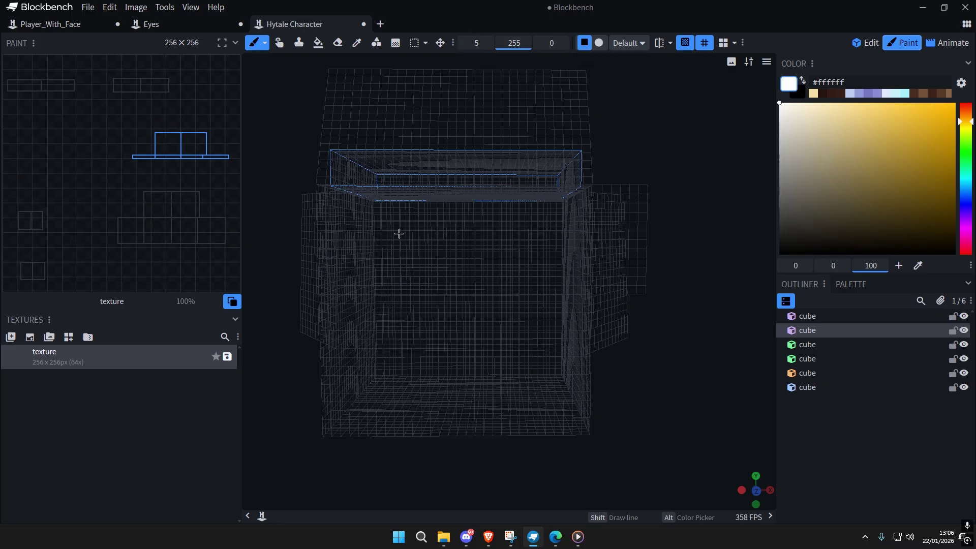
{"action": "left_click", "coordinate": [265, 44]}
{"action": "left_click", "coordinate": [273, 58]}
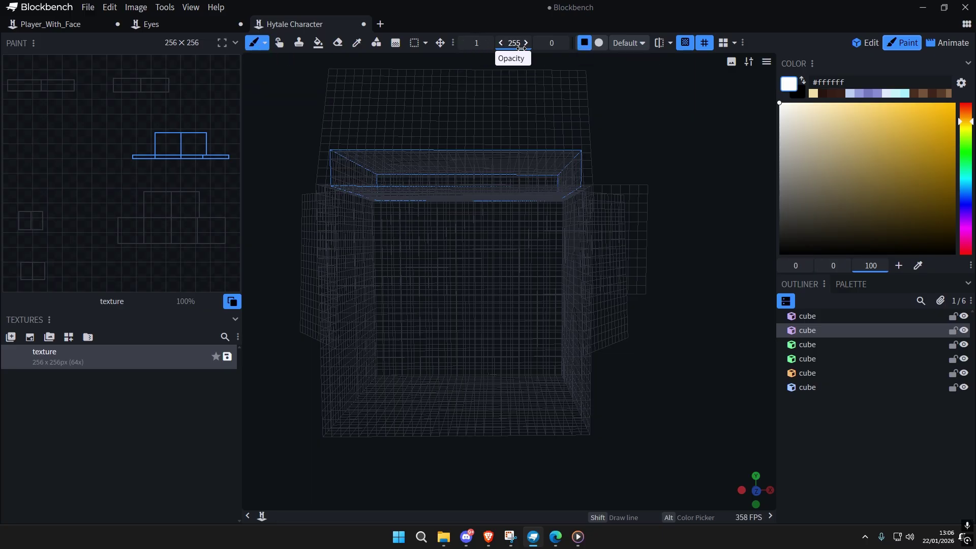
{"action": "right_click_drag", "start_coordinate": [422, 276], "coordinate": [508, 239]}
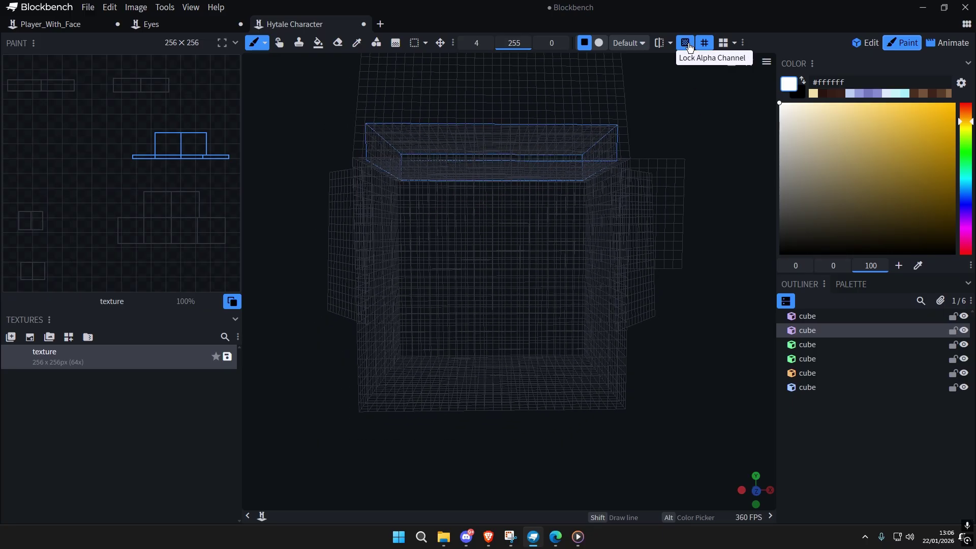
{"action": "left_click", "coordinate": [689, 47]}
{"action": "left_click_drag", "start_coordinate": [474, 231], "coordinate": [525, 230]}
{"action": "key", "text": "ctrl+z"}
{"action": "scroll", "coordinate": [512, 250], "scroll_direction": "down", "scroll_amount": 4}
{"action": "scroll", "coordinate": [489, 244], "scroll_direction": "up", "scroll_amount": 5}
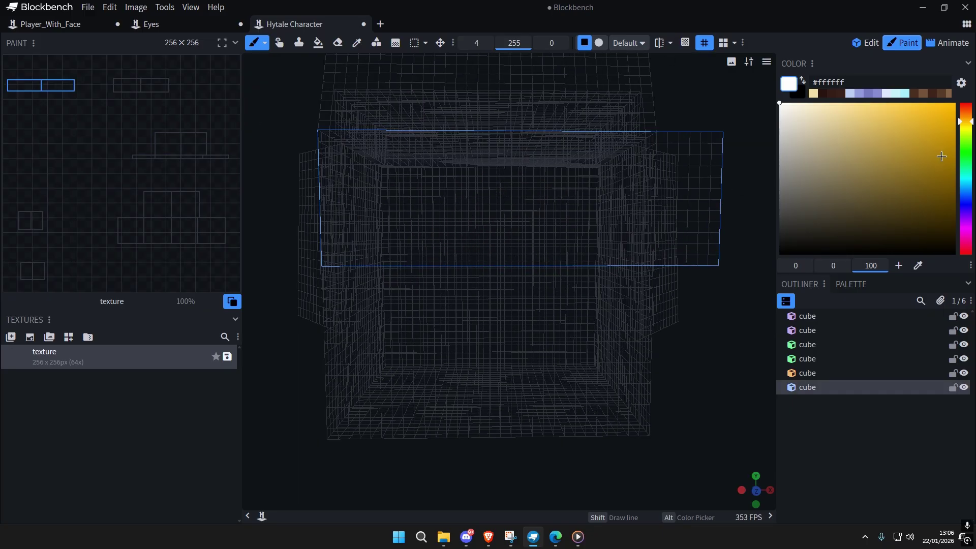
Step: Try painting a broad patch in brown #4b342f across the front plane and undo it
{"action": "left_click_drag", "start_coordinate": [964, 121], "coordinate": [964, 108]}
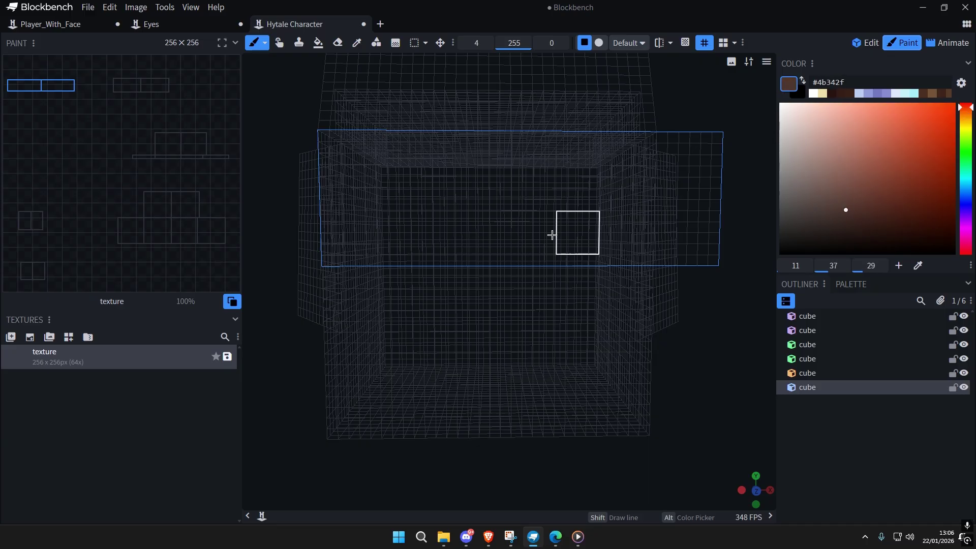
{"action": "mouse_move", "coordinate": [515, 242]}
{"action": "left_mouse_down"}
{"action": "mouse_move", "coordinate": [430, 227]}
{"action": "mouse_move", "coordinate": [583, 201]}
{"action": "left_mouse_up"}
{"action": "scroll", "coordinate": [572, 269], "scroll_direction": "down", "scroll_amount": 3}
{"action": "right_click_drag", "start_coordinate": [566, 279], "coordinate": [555, 294]}
{"action": "scroll", "coordinate": [534, 285], "scroll_direction": "up", "scroll_amount": 6}
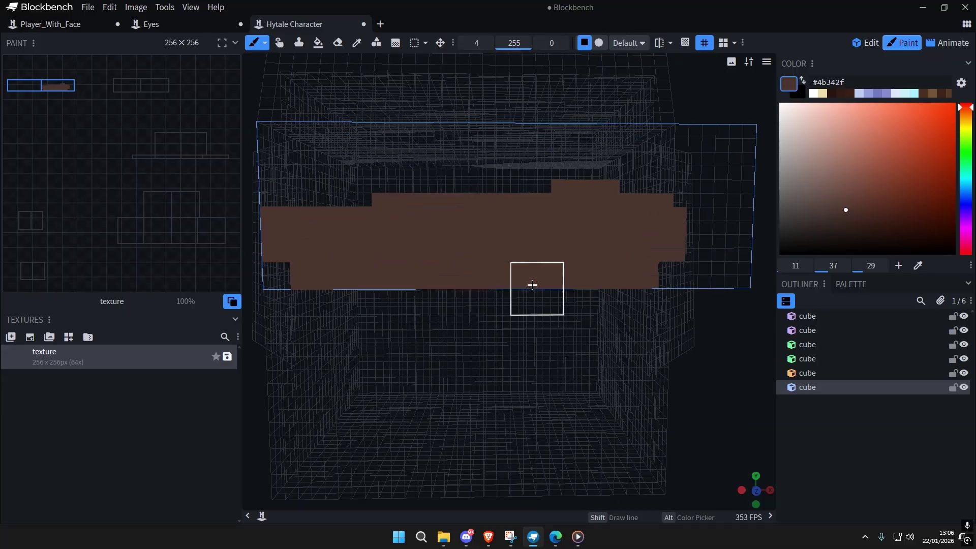
{"action": "scroll", "coordinate": [532, 285], "scroll_direction": "down", "scroll_amount": 3}
{"action": "scroll", "coordinate": [538, 320], "scroll_direction": "up", "scroll_amount": 2}
{"action": "key", "text": "ctrl+z"}
Step: Shift the brown slightly towards orange, try a patch of it across the front plane and undo it
{"action": "left_click", "coordinate": [842, 219]}
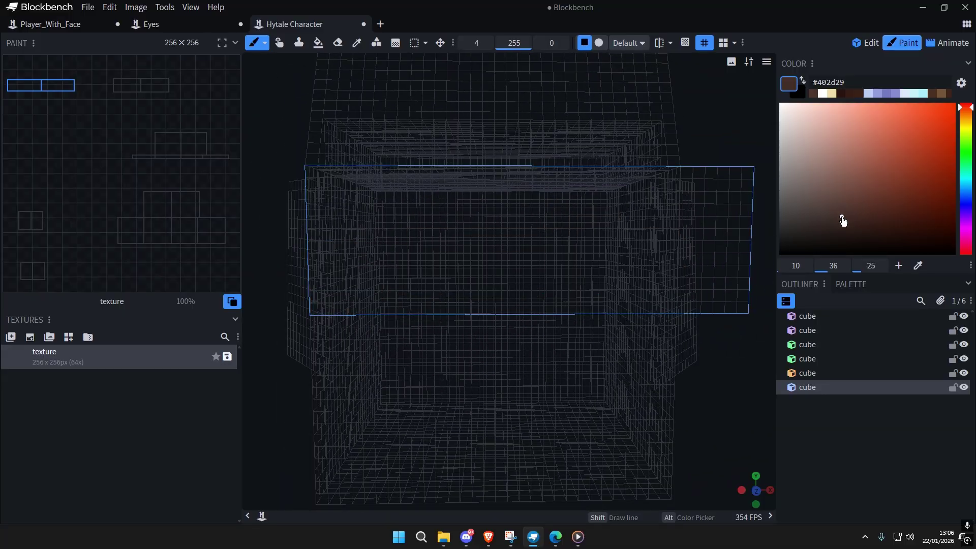
{"action": "left_click", "coordinate": [962, 113]}
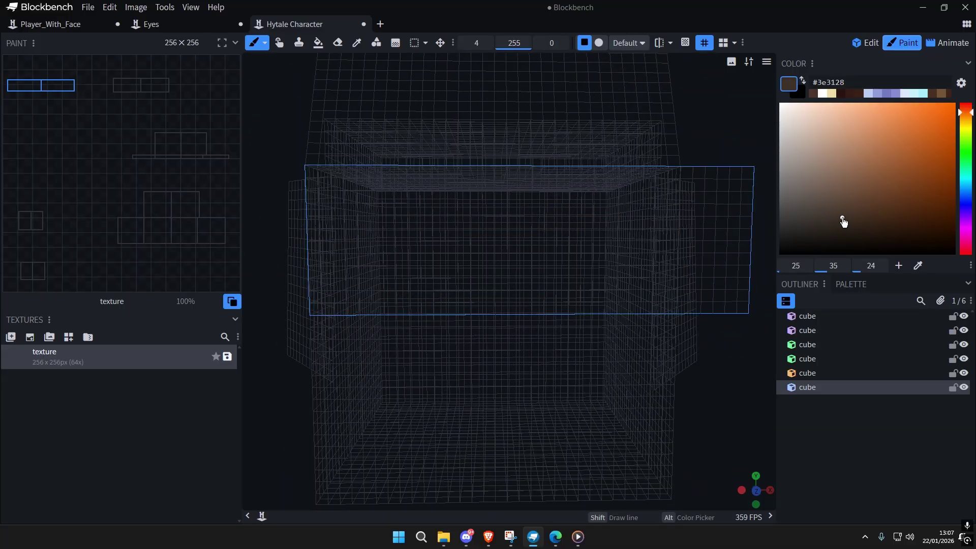
{"action": "left_click", "coordinate": [965, 111]}
{"action": "left_click_drag", "start_coordinate": [850, 213], "coordinate": [847, 214]}
{"action": "left_click_drag", "start_coordinate": [445, 229], "coordinate": [642, 217]}
{"action": "scroll", "coordinate": [551, 292], "scroll_direction": "down", "scroll_amount": 4}
{"action": "scroll", "coordinate": [571, 322], "scroll_direction": "up", "scroll_amount": 2}
{"action": "key", "text": "ctrl+z"}
Step: Try painting a patch in dark brown #2a201b across the front plane and undo it
{"action": "left_click_drag", "start_coordinate": [852, 226], "coordinate": [843, 229]}
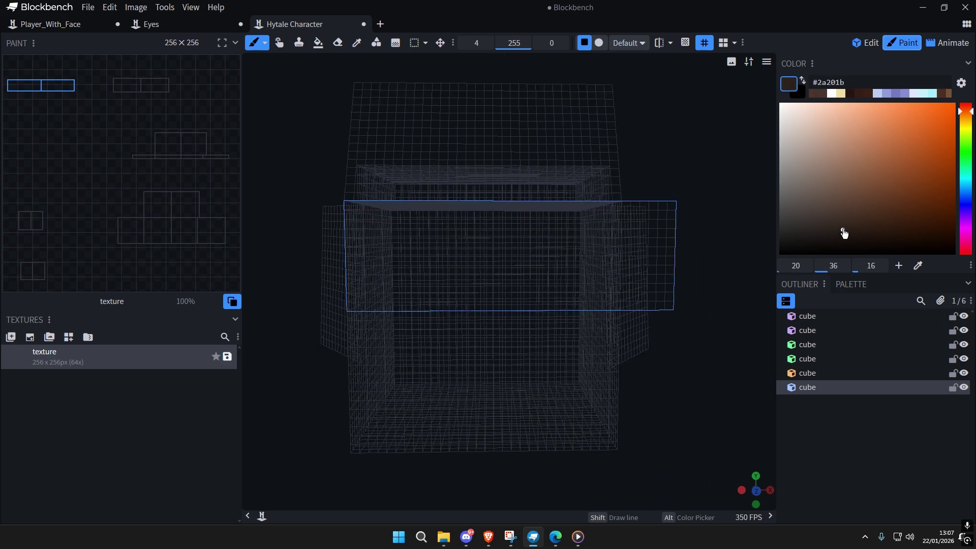
{"action": "left_click_drag", "start_coordinate": [411, 245], "coordinate": [621, 244]}
{"action": "scroll", "coordinate": [581, 335], "scroll_direction": "down", "scroll_amount": 3}
{"action": "scroll", "coordinate": [582, 335], "scroll_direction": "up", "scroll_amount": 2}
{"action": "key", "text": "ctrl+z"}
Step: Try a very dark, more saturated brown on the front plane and undo the stroke
{"action": "left_click", "coordinate": [877, 238]}
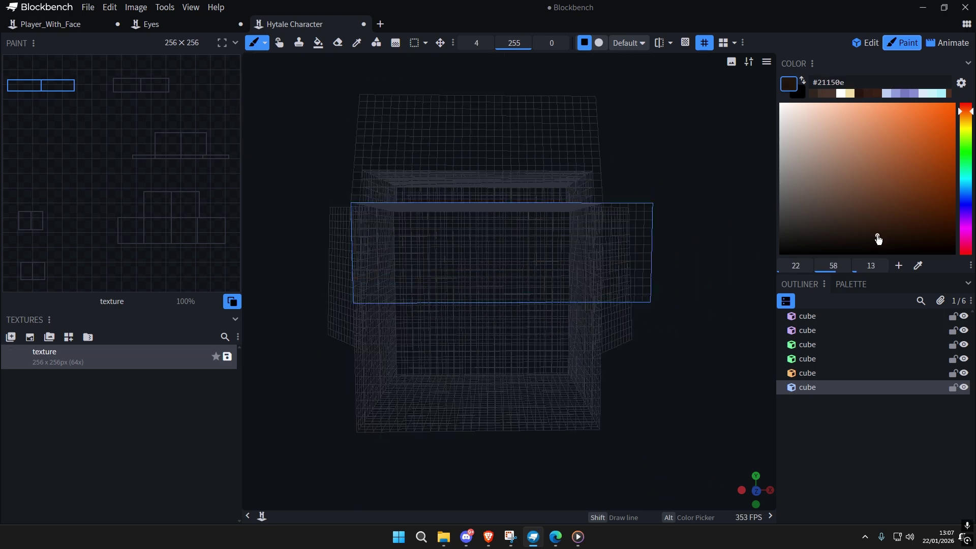
{"action": "left_click_drag", "start_coordinate": [394, 269], "coordinate": [355, 249]}
{"action": "scroll", "coordinate": [616, 319], "scroll_direction": "up", "scroll_amount": 3}
{"action": "key", "text": "ctrl+z"}
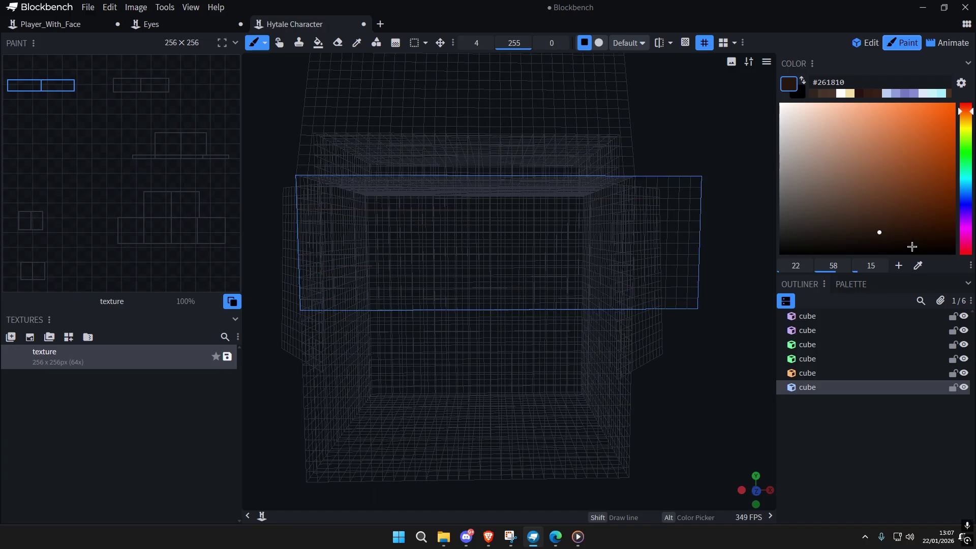
Step: Try strokes in greyish brown #39302b and lighter brown #634b3c on the front plane, undoing each one
{"action": "left_click", "coordinate": [893, 231]}
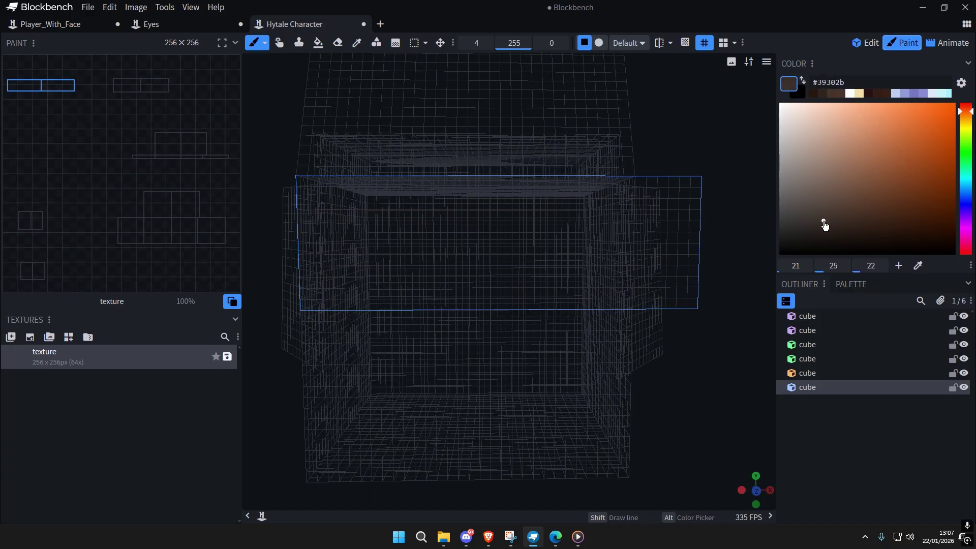
{"action": "mouse_move", "coordinate": [478, 265]}
{"action": "left_mouse_down"}
{"action": "mouse_move", "coordinate": [612, 266]}
{"action": "mouse_move", "coordinate": [522, 226]}
{"action": "left_mouse_up"}
{"action": "key", "text": "ctrl+z"}
{"action": "left_click_drag", "start_coordinate": [969, 111], "coordinate": [961, 115]}
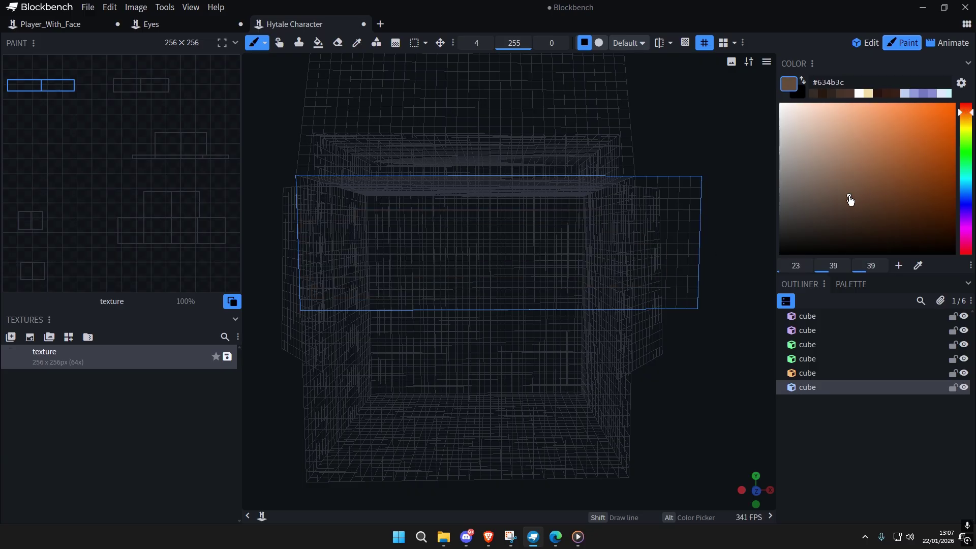
{"action": "mouse_move", "coordinate": [446, 243]}
{"action": "left_mouse_down"}
{"action": "mouse_move", "coordinate": [444, 263]}
{"action": "mouse_move", "coordinate": [686, 227]}
{"action": "left_mouse_up"}
{"action": "key", "text": "ctrl+z"}
Step: Try brown #413025 and redder brown #412d25 in broad strokes over the front plane and undo both
{"action": "left_click", "coordinate": [855, 216]}
{"action": "mouse_move", "coordinate": [442, 262]}
{"action": "left_mouse_down"}
{"action": "mouse_move", "coordinate": [510, 273]}
{"action": "mouse_move", "coordinate": [361, 227]}
{"action": "left_mouse_up"}
{"action": "scroll", "coordinate": [649, 325], "scroll_direction": "down", "scroll_amount": 3}
{"action": "scroll", "coordinate": [653, 322], "scroll_direction": "up", "scroll_amount": 3}
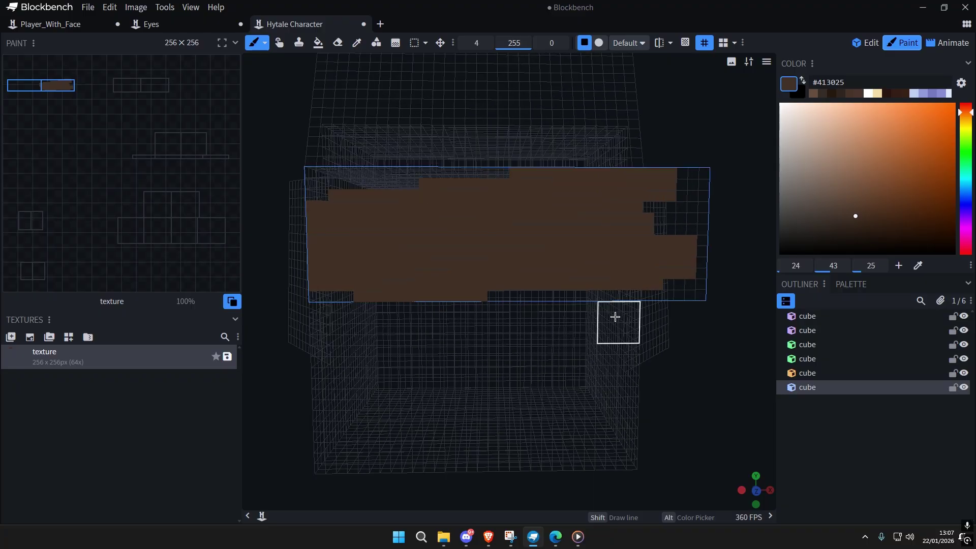
{"action": "left_click_drag", "start_coordinate": [967, 116], "coordinate": [967, 110]}
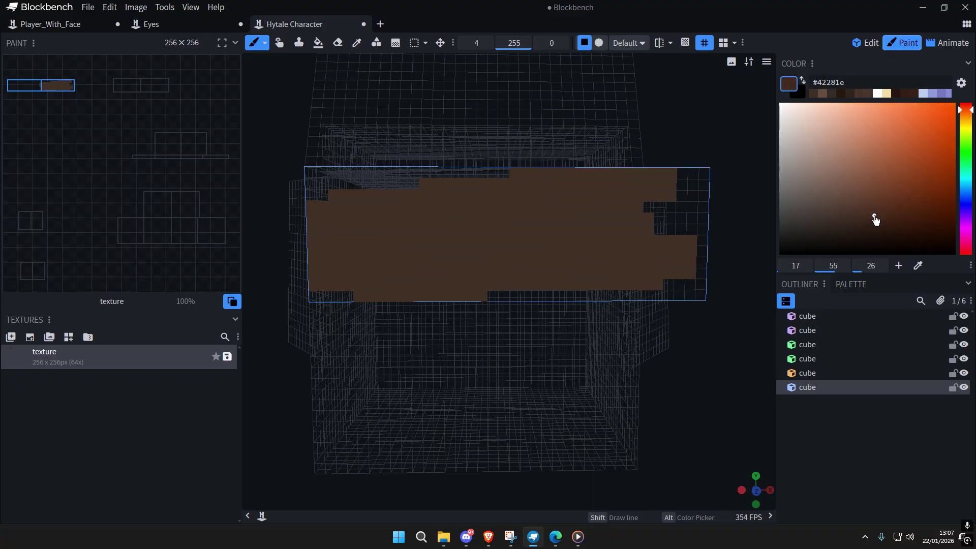
{"action": "left_click", "coordinate": [855, 217]}
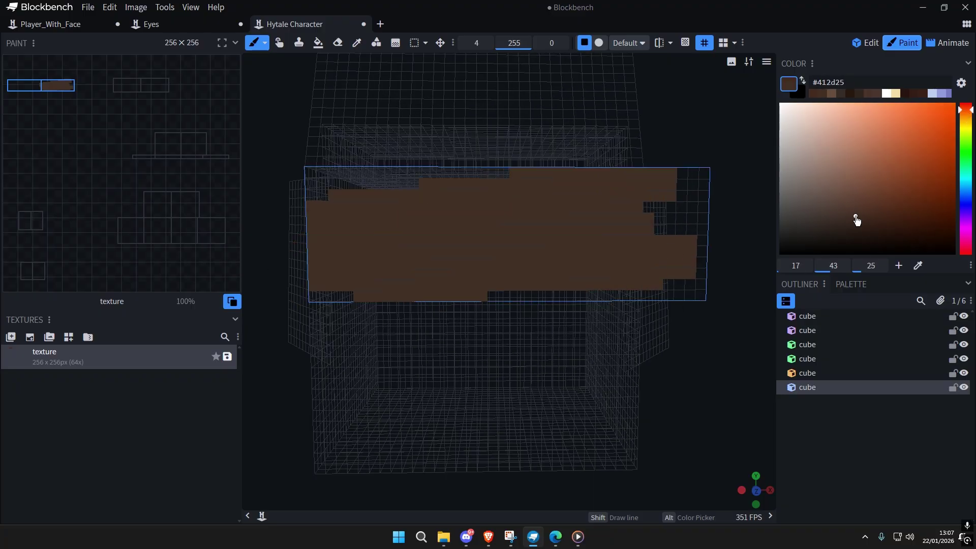
{"action": "left_click_drag", "start_coordinate": [443, 273], "coordinate": [599, 220]}
{"action": "key", "text": "ctrl+z"}
{"action": "key", "text": "ctrl+z"}
Step: Try one more brown brush stroke on the front plane and undo it
{"action": "mouse_move", "coordinate": [610, 276]}
{"action": "left_mouse_down"}
{"action": "mouse_move", "coordinate": [684, 266]}
{"action": "mouse_move", "coordinate": [611, 234]}
{"action": "left_mouse_up"}
{"action": "scroll", "coordinate": [642, 314], "scroll_direction": "down", "scroll_amount": 5}
{"action": "key", "text": "ctrl+z"}
Step: Fill the whole face of the front plane with dark brown #392922 using the Paint Bucket
{"action": "scroll", "coordinate": [503, 246], "scroll_direction": "up", "scroll_amount": 7}
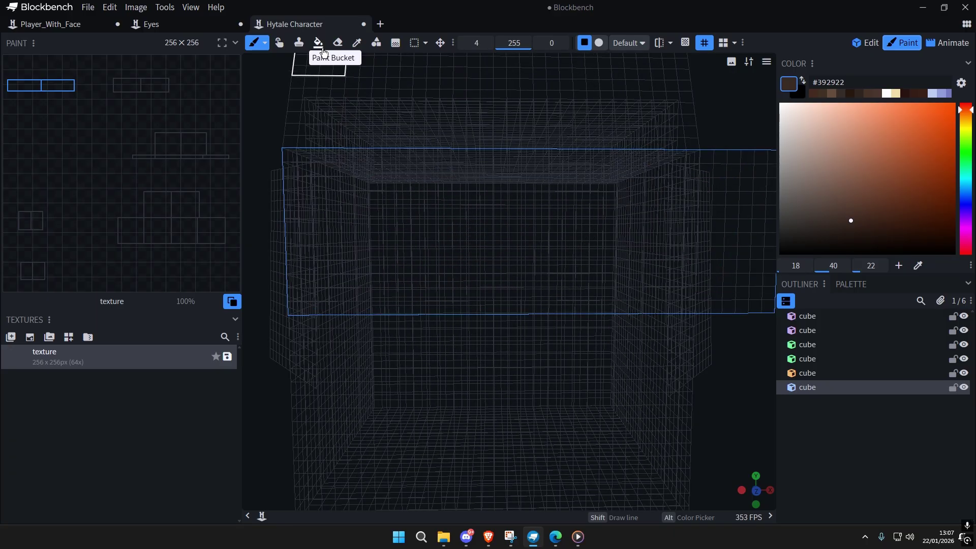
{"action": "left_click", "coordinate": [317, 43]}
{"action": "left_click", "coordinate": [532, 209]}
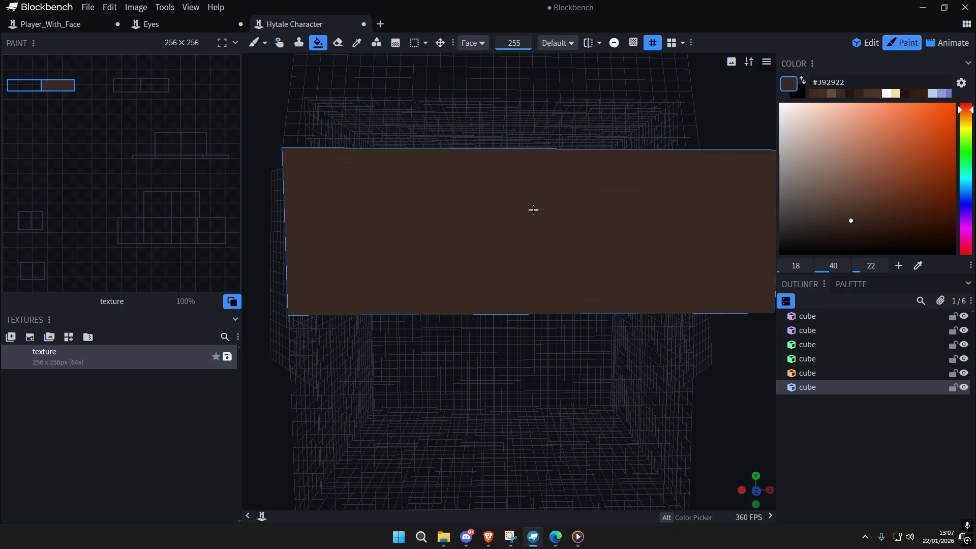
{"action": "scroll", "coordinate": [560, 264], "scroll_direction": "down", "scroll_amount": 2}
{"action": "scroll", "coordinate": [355, 104], "scroll_direction": "up", "scroll_amount": 2}
Step: Try erasing pixels from the front plane with a round eraser of size 1 and undo it
{"action": "left_click", "coordinate": [339, 44]}
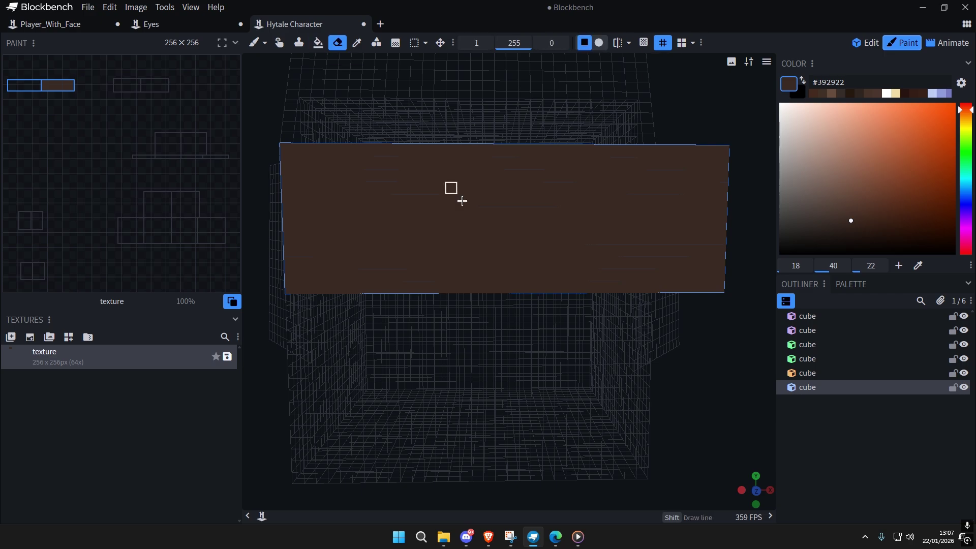
{"action": "left_click", "coordinate": [598, 43]}
{"action": "mouse_move", "coordinate": [498, 277]}
{"action": "left_mouse_down"}
{"action": "mouse_move", "coordinate": [649, 224]}
{"action": "mouse_move", "coordinate": [660, 262]}
{"action": "mouse_move", "coordinate": [695, 248]}
{"action": "left_mouse_up"}
{"action": "key", "text": "ctrl+z"}
{"action": "right_click_drag", "start_coordinate": [626, 276], "coordinate": [615, 281]}
{"action": "scroll", "coordinate": [615, 281], "scroll_direction": "up", "scroll_amount": 3}
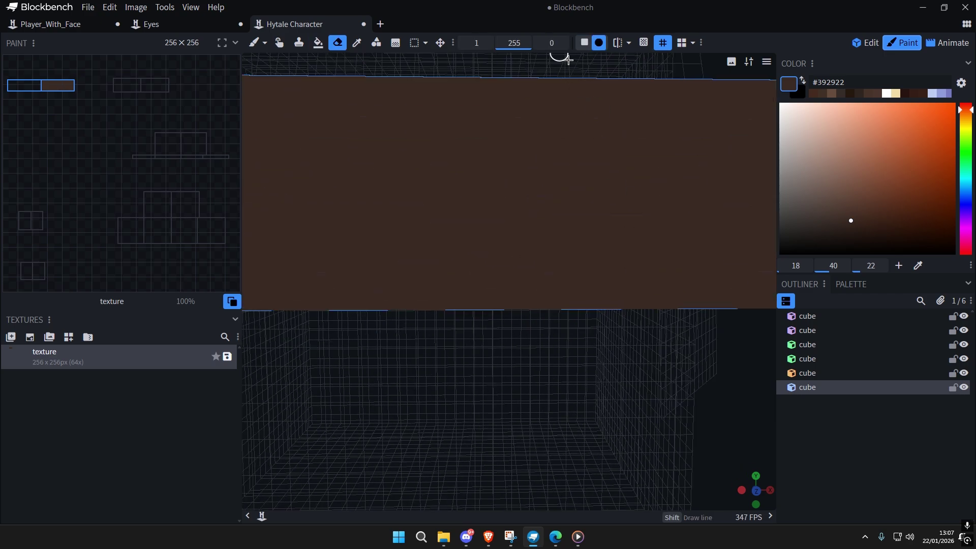
Step: Try erasing a stepped strip along the plane's lower edge with a square eraser of size 1 and undo it
{"action": "left_click", "coordinate": [584, 42]}
{"action": "scroll", "coordinate": [491, 253], "scroll_direction": "down", "scroll_amount": 3}
{"action": "right_click_drag", "start_coordinate": [491, 252], "coordinate": [468, 247]}
{"action": "scroll", "coordinate": [466, 277], "scroll_direction": "up", "scroll_amount": 4}
{"action": "left_click_drag", "start_coordinate": [443, 297], "coordinate": [660, 272]}
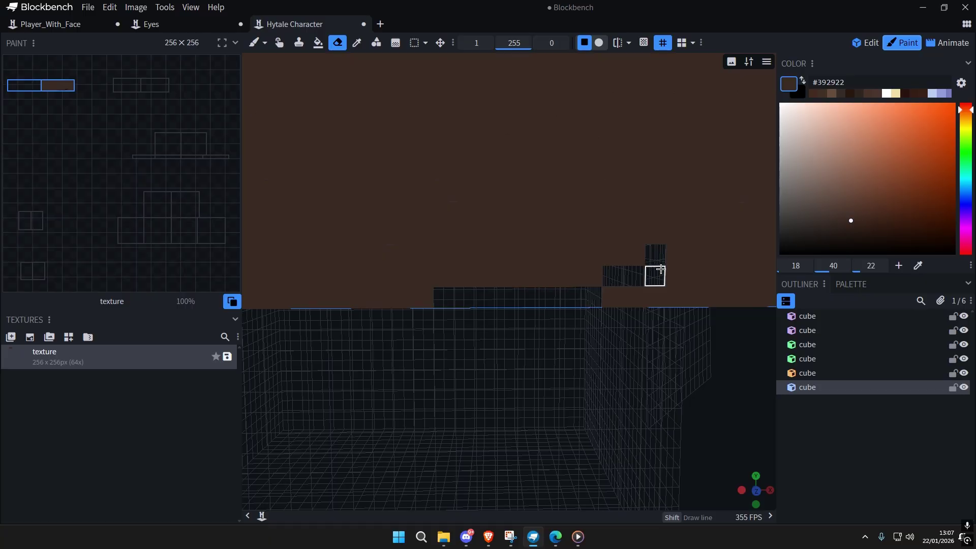
{"action": "scroll", "coordinate": [657, 271], "scroll_direction": "down", "scroll_amount": 4}
{"action": "mouse_move", "coordinate": [652, 270]}
{"action": "right_mouse_down"}
{"action": "mouse_move", "coordinate": [572, 288]}
{"action": "mouse_move", "coordinate": [617, 291]}
{"action": "right_mouse_up"}
{"action": "key", "text": "ctrl+z"}
Step: Erase a stepped slope from the front plane's lower-right corner and the rest of its bottom pixel row with the square eraser
{"action": "scroll", "coordinate": [591, 297], "scroll_direction": "down", "scroll_amount": 3}
{"action": "scroll", "coordinate": [584, 296], "scroll_direction": "up", "scroll_amount": 2}
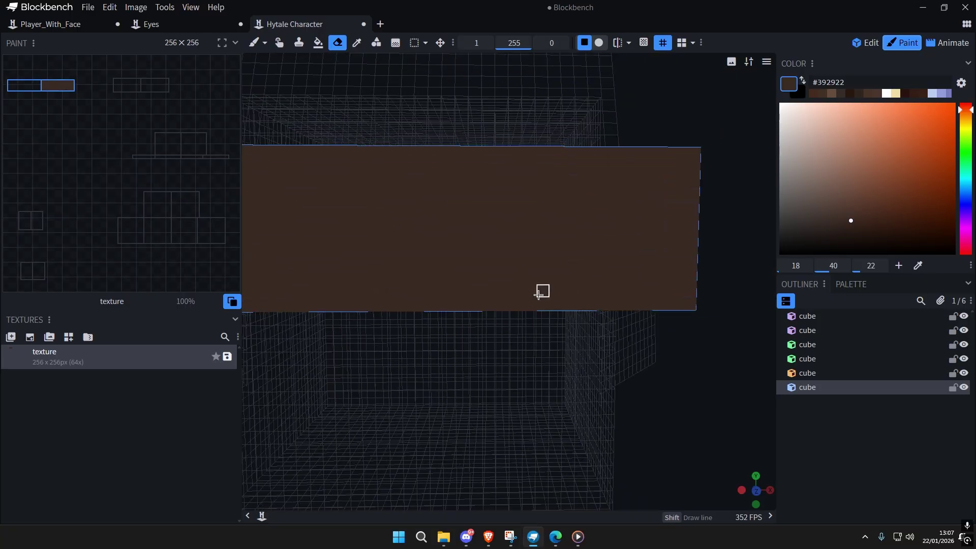
{"action": "mouse_move", "coordinate": [539, 292]}
{"action": "left_mouse_down"}
{"action": "mouse_move", "coordinate": [686, 259]}
{"action": "mouse_move", "coordinate": [645, 308]}
{"action": "left_mouse_up"}
{"action": "left_click_drag", "start_coordinate": [552, 299], "coordinate": [562, 307]}
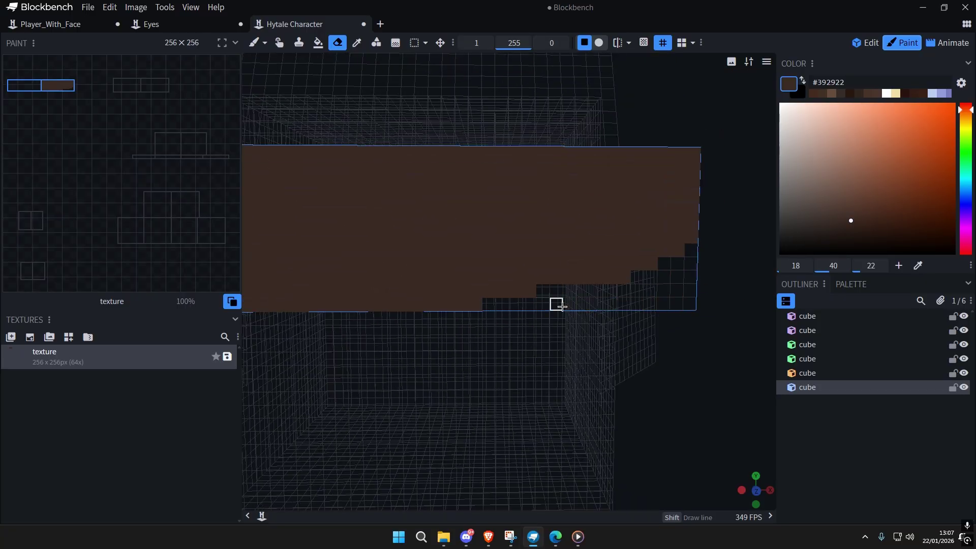
{"action": "mouse_move", "coordinate": [394, 310]}
{"action": "right_mouse_down"}
{"action": "mouse_move", "coordinate": [534, 296]}
{"action": "mouse_move", "coordinate": [547, 285]}
{"action": "right_mouse_up"}
{"action": "left_click_drag", "start_coordinate": [528, 293], "coordinate": [367, 289]}
{"action": "scroll", "coordinate": [468, 327], "scroll_direction": "down", "scroll_amount": 3}
{"action": "scroll", "coordinate": [578, 249], "scroll_direction": "up", "scroll_amount": 3}
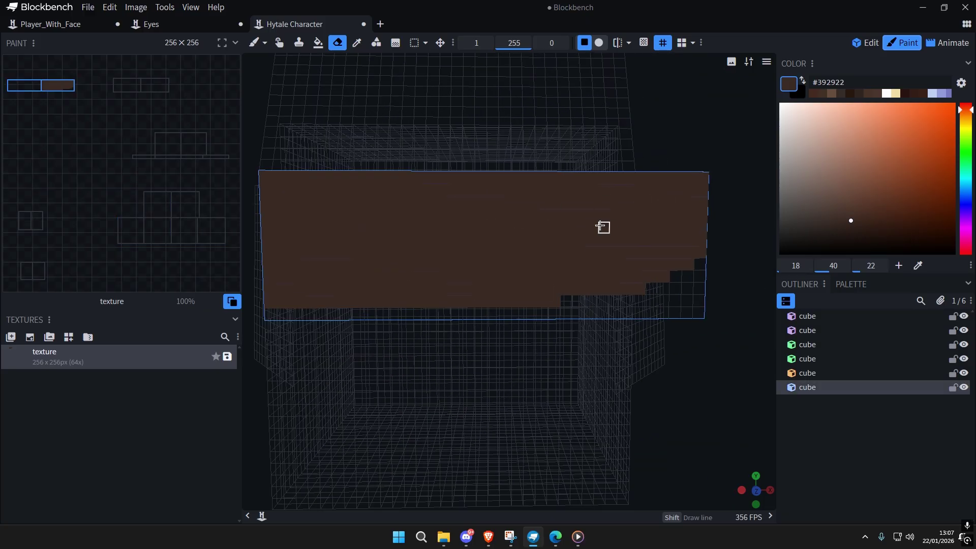
Step: Erase jagged diagonal notches into the upper-right part of the brown plane to shape separate hair strands
{"action": "right_click_drag", "start_coordinate": [602, 228], "coordinate": [550, 256]}
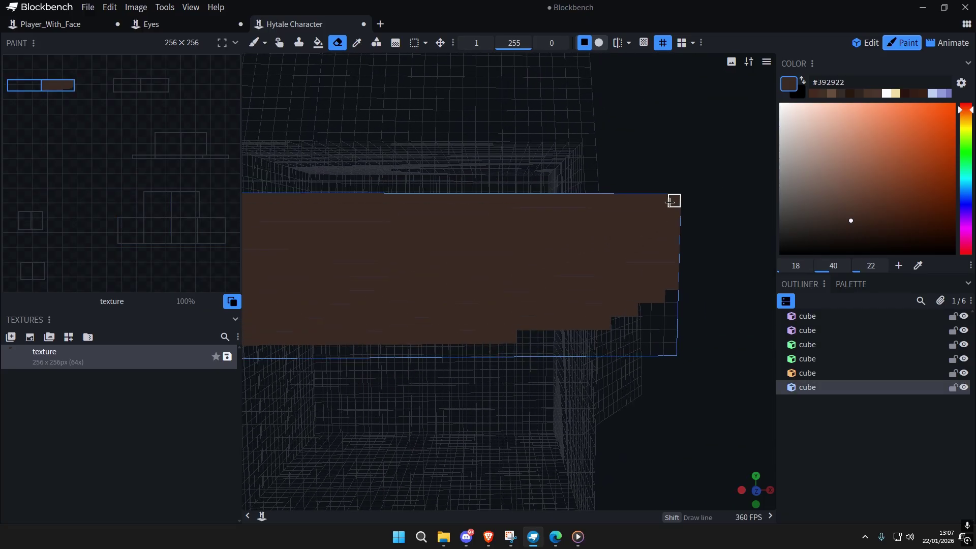
{"action": "left_click_drag", "start_coordinate": [677, 205], "coordinate": [670, 207]}
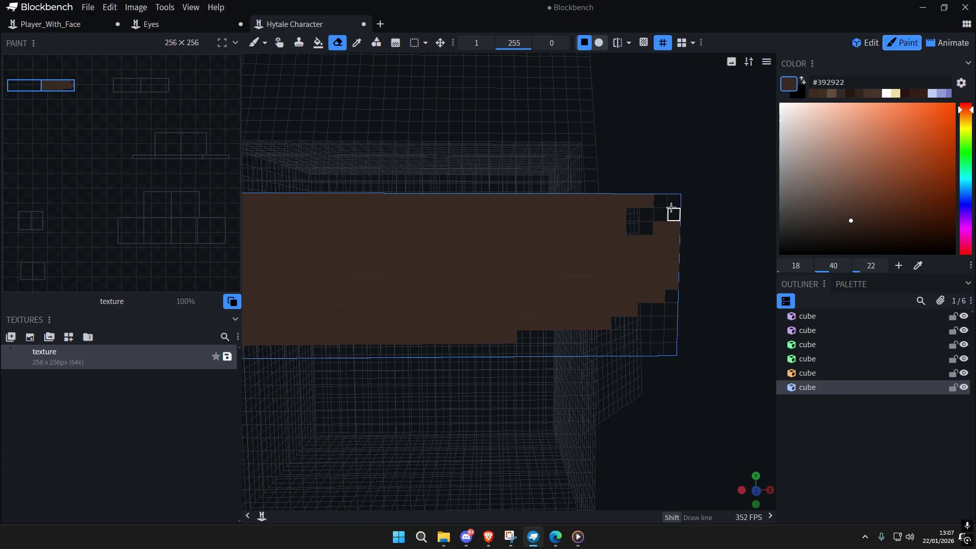
{"action": "left_click_drag", "start_coordinate": [618, 242], "coordinate": [669, 226]}
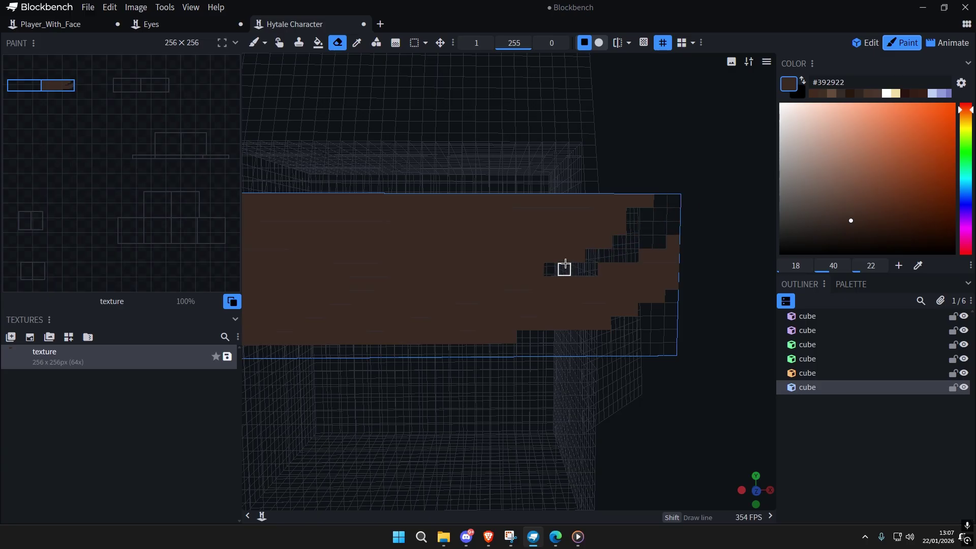
{"action": "left_click_drag", "start_coordinate": [482, 228], "coordinate": [604, 195]}
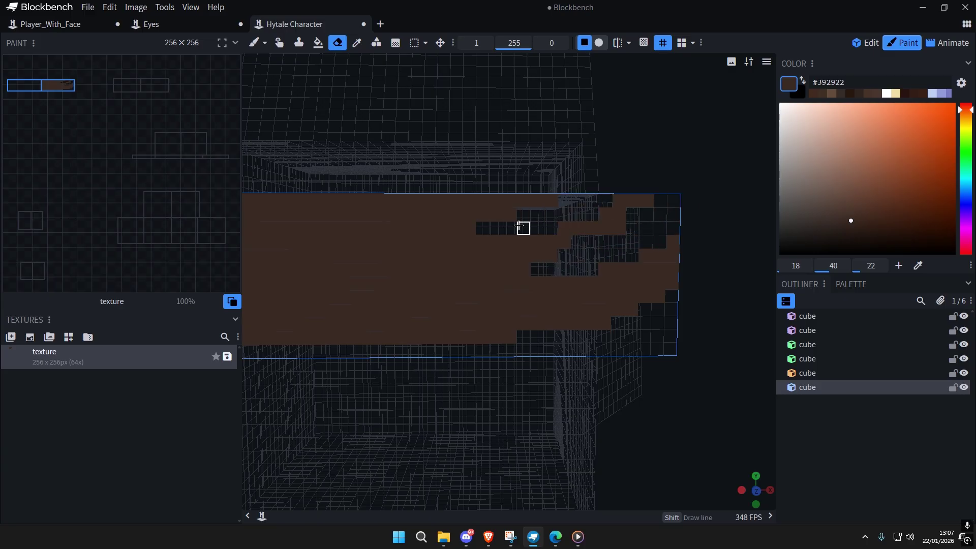
{"action": "mouse_move", "coordinate": [518, 226]}
{"action": "left_mouse_down"}
{"action": "mouse_move", "coordinate": [564, 200]}
{"action": "mouse_move", "coordinate": [537, 200]}
{"action": "left_mouse_up"}
Step: Paint brown #392922 back over most of the upper-right notches with the size 4 square brush
{"action": "scroll", "coordinate": [437, 172], "scroll_direction": "up", "scroll_amount": 3}
{"action": "left_click_drag", "start_coordinate": [242, 41], "coordinate": [246, 43]}
{"action": "left_click", "coordinate": [258, 43]}
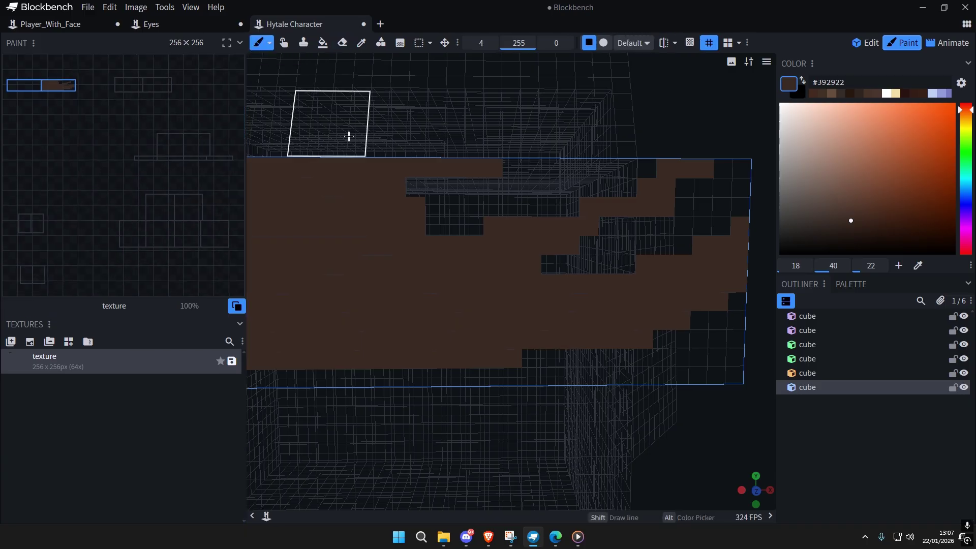
{"action": "mouse_move", "coordinate": [518, 244]}
{"action": "left_mouse_down"}
{"action": "mouse_move", "coordinate": [681, 187]}
{"action": "mouse_move", "coordinate": [653, 197]}
{"action": "left_mouse_up"}
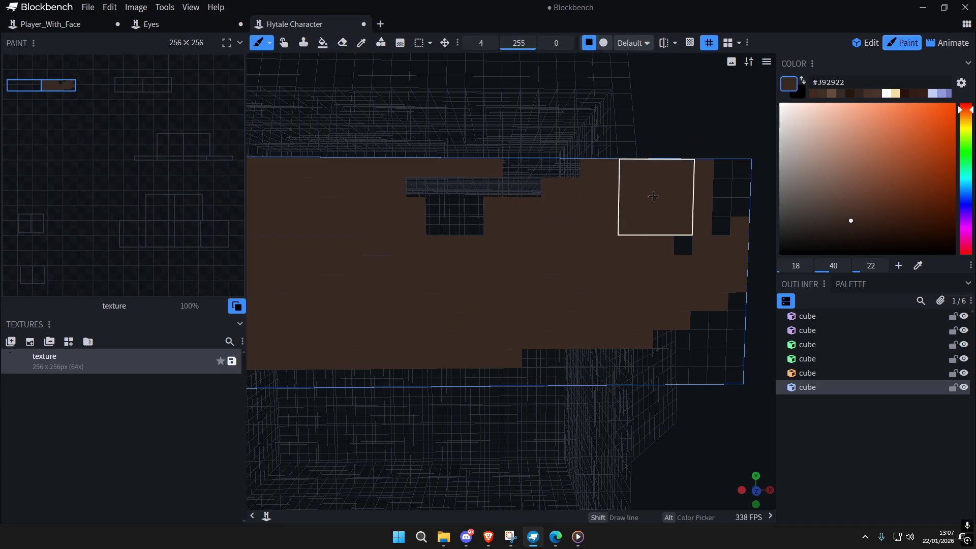
Step: Erase a narrower stepped notch at the plane's right end and a gap along its upper edge
{"action": "left_click", "coordinate": [341, 43]}
{"action": "left_click_drag", "start_coordinate": [607, 264], "coordinate": [702, 169]}
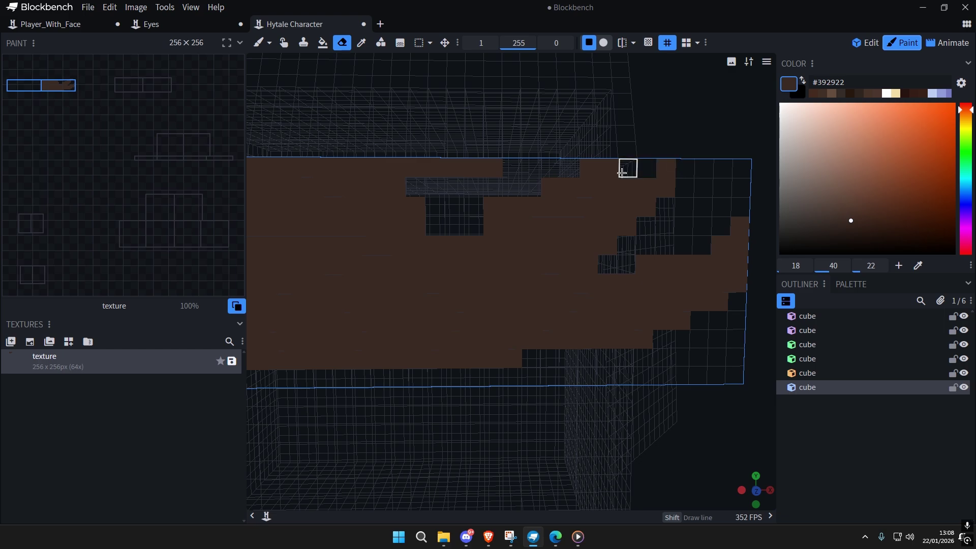
{"action": "mouse_move", "coordinate": [621, 173]}
{"action": "left_mouse_down"}
{"action": "mouse_move", "coordinate": [601, 156]}
{"action": "mouse_move", "coordinate": [523, 211]}
{"action": "mouse_move", "coordinate": [511, 207]}
{"action": "left_mouse_up"}
Step: Erase the upper middle of the front plane in irregular steps, cutting a narrow notch down into the brown
{"action": "scroll", "coordinate": [571, 223], "scroll_direction": "down", "scroll_amount": 4}
{"action": "right_click_drag", "start_coordinate": [580, 291], "coordinate": [630, 306]}
{"action": "scroll", "coordinate": [579, 275], "scroll_direction": "up", "scroll_amount": 3}
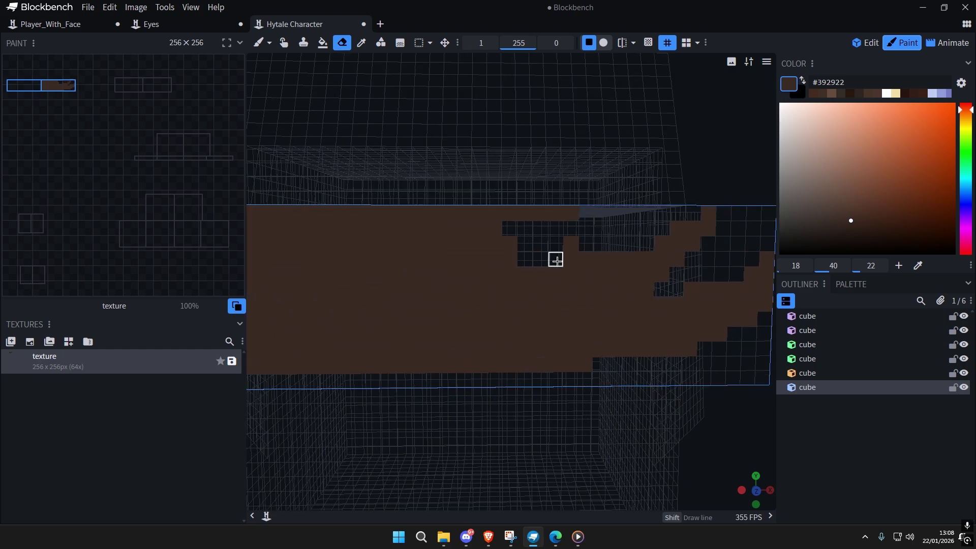
{"action": "mouse_move", "coordinate": [549, 206]}
{"action": "left_mouse_down"}
{"action": "mouse_move", "coordinate": [493, 211]}
{"action": "mouse_move", "coordinate": [443, 260]}
{"action": "left_mouse_up"}
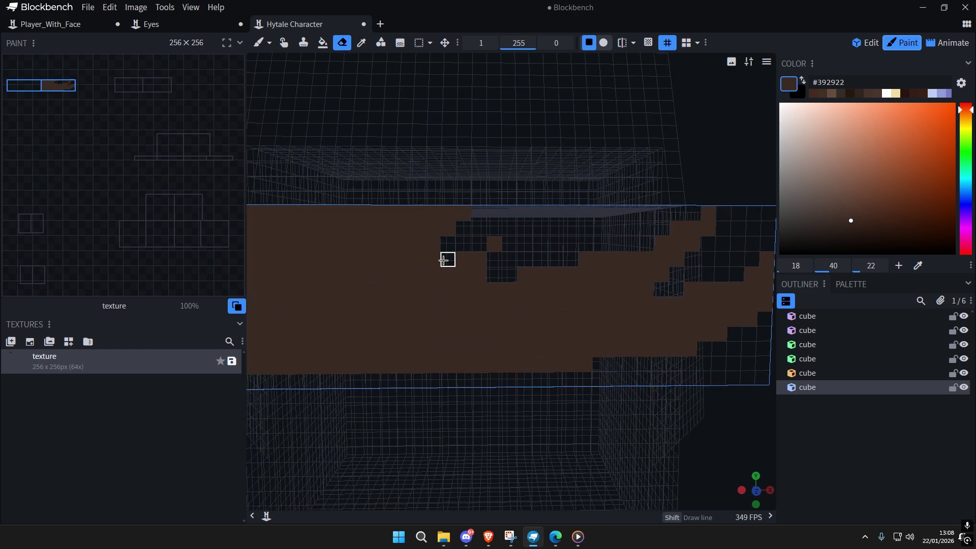
{"action": "mouse_move", "coordinate": [468, 230]}
{"action": "left_mouse_down"}
{"action": "mouse_move", "coordinate": [447, 212]}
{"action": "mouse_move", "coordinate": [402, 306]}
{"action": "left_mouse_up"}
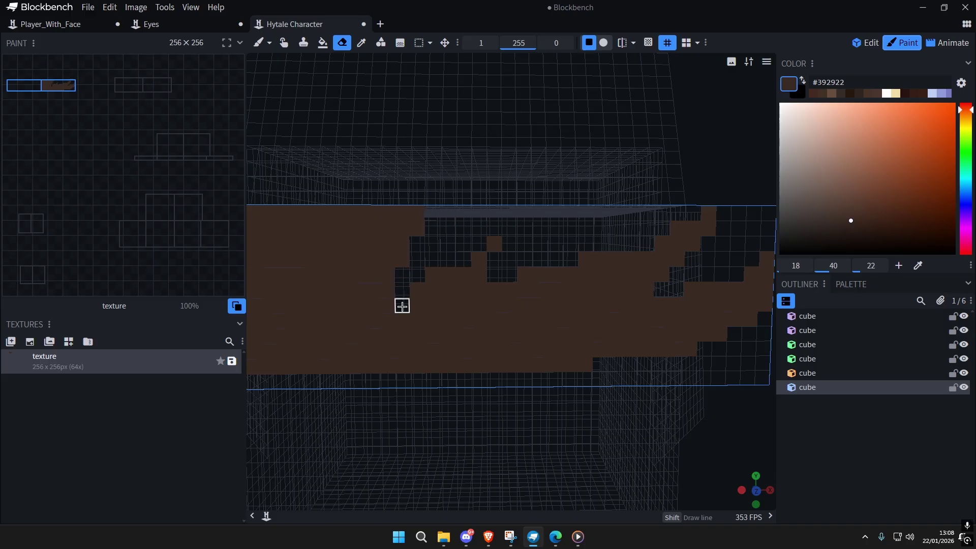
{"action": "mouse_move", "coordinate": [423, 242]}
{"action": "left_mouse_down"}
{"action": "mouse_move", "coordinate": [386, 289]}
{"action": "mouse_move", "coordinate": [386, 258]}
{"action": "left_mouse_up"}
Step: Erase the plane's upper-left area so the brown steps down towards the left edge
{"action": "right_click_drag", "start_coordinate": [387, 258], "coordinate": [510, 237]}
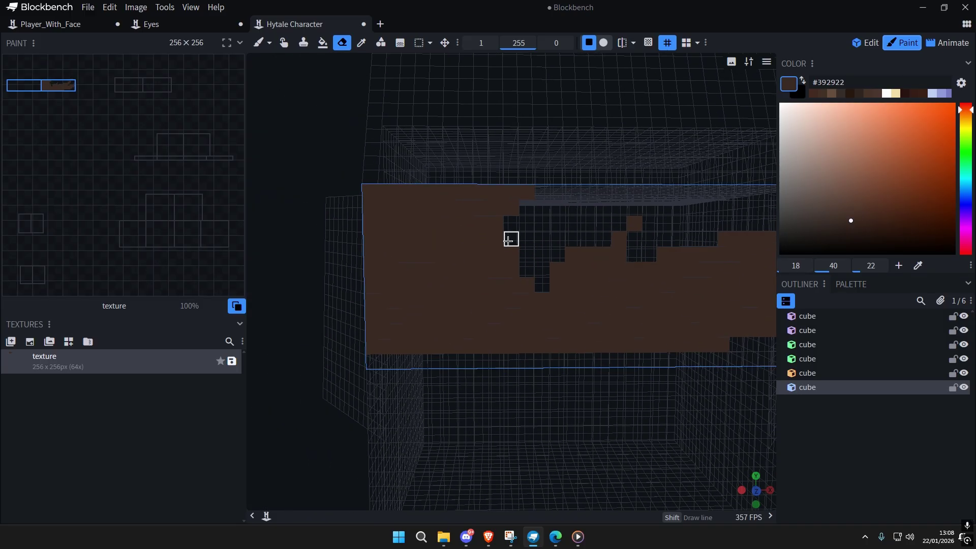
{"action": "mouse_move", "coordinate": [509, 237]}
{"action": "left_mouse_down"}
{"action": "mouse_move", "coordinate": [449, 255]}
{"action": "mouse_move", "coordinate": [408, 208]}
{"action": "mouse_move", "coordinate": [378, 244]}
{"action": "left_mouse_up"}
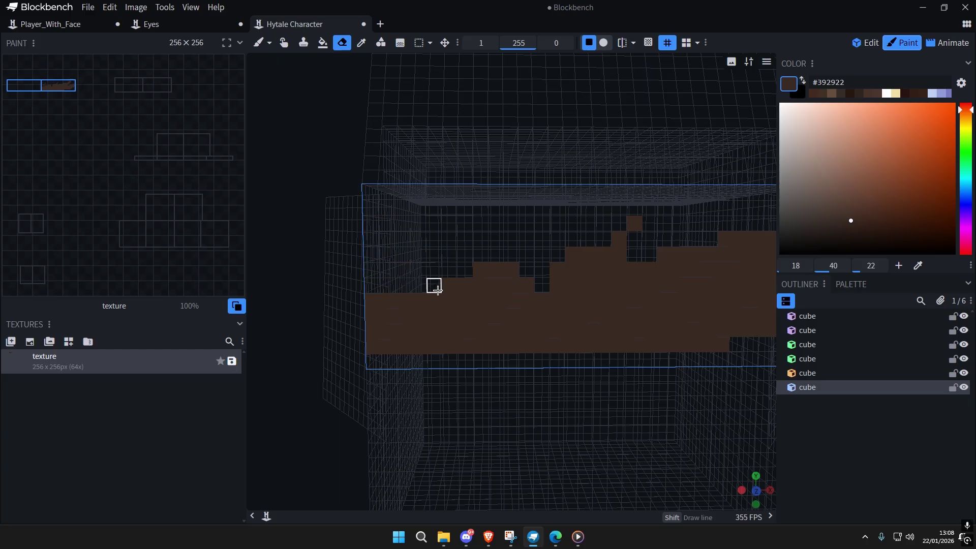
{"action": "left_click_drag", "start_coordinate": [438, 290], "coordinate": [374, 314]}
{"action": "scroll", "coordinate": [473, 298], "scroll_direction": "down", "scroll_amount": 6}
{"action": "right_click_drag", "start_coordinate": [490, 296], "coordinate": [475, 284]}
{"action": "scroll", "coordinate": [447, 281], "scroll_direction": "up", "scroll_amount": 3}
{"action": "left_click", "coordinate": [390, 275]}
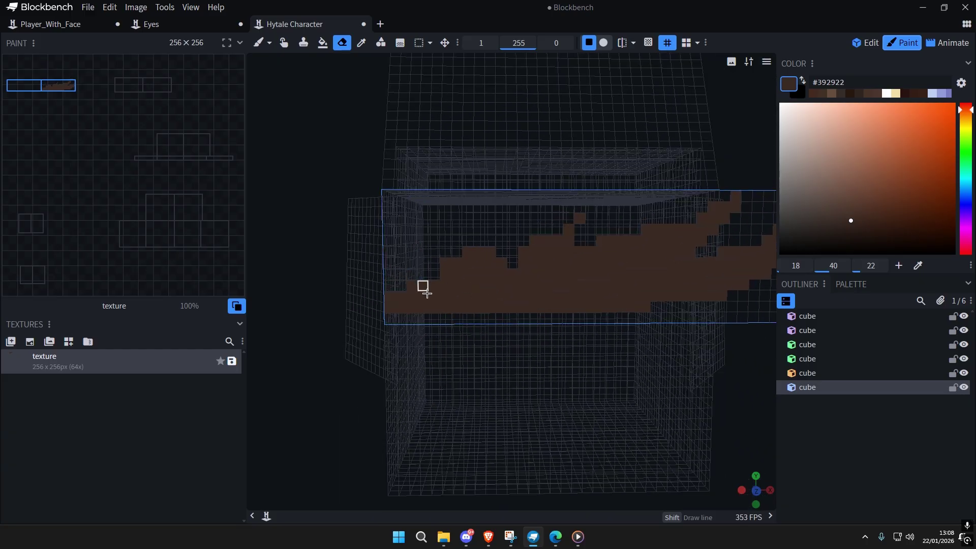
Step: Paint the plane's upper-left block back in with brown #392922 using the size 4 brush
{"action": "scroll", "coordinate": [492, 303], "scroll_direction": "down", "scroll_amount": 3}
{"action": "scroll", "coordinate": [555, 318], "scroll_direction": "up", "scroll_amount": 5}
{"action": "scroll", "coordinate": [481, 276], "scroll_direction": "down", "scroll_amount": 3}
{"action": "scroll", "coordinate": [481, 276], "scroll_direction": "up", "scroll_amount": 1}
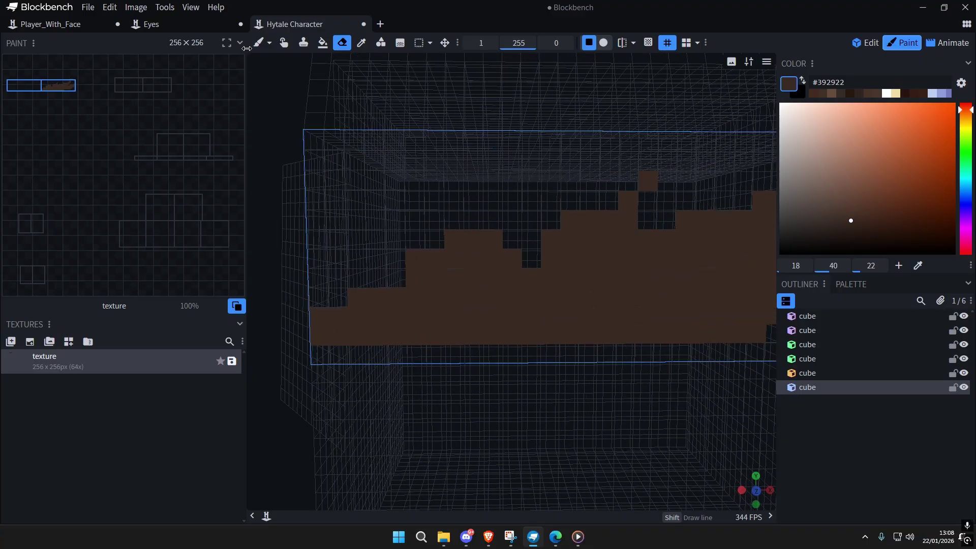
{"action": "left_click", "coordinate": [259, 44]}
{"action": "right_click_drag", "start_coordinate": [386, 274], "coordinate": [402, 269]}
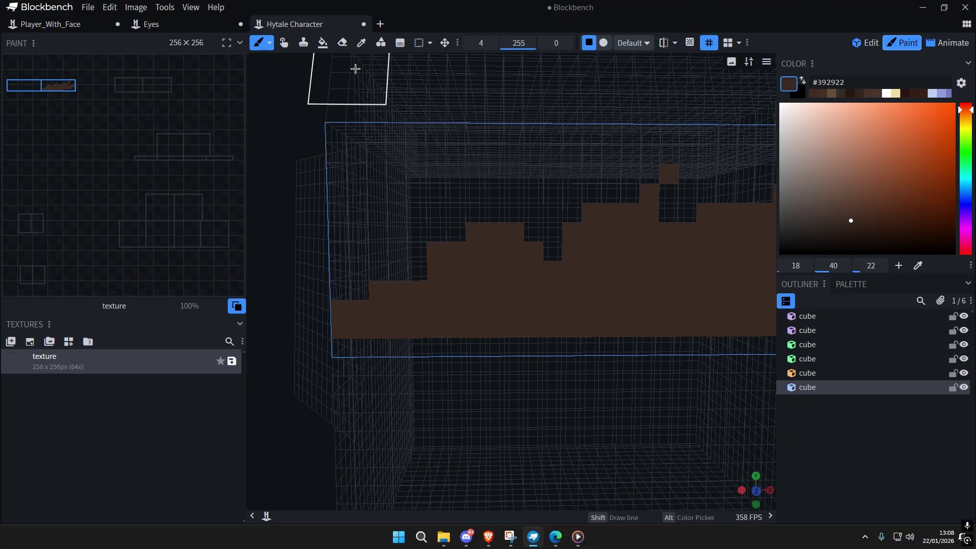
{"action": "left_click", "coordinate": [269, 43]}
{"action": "left_click", "coordinate": [405, 182]}
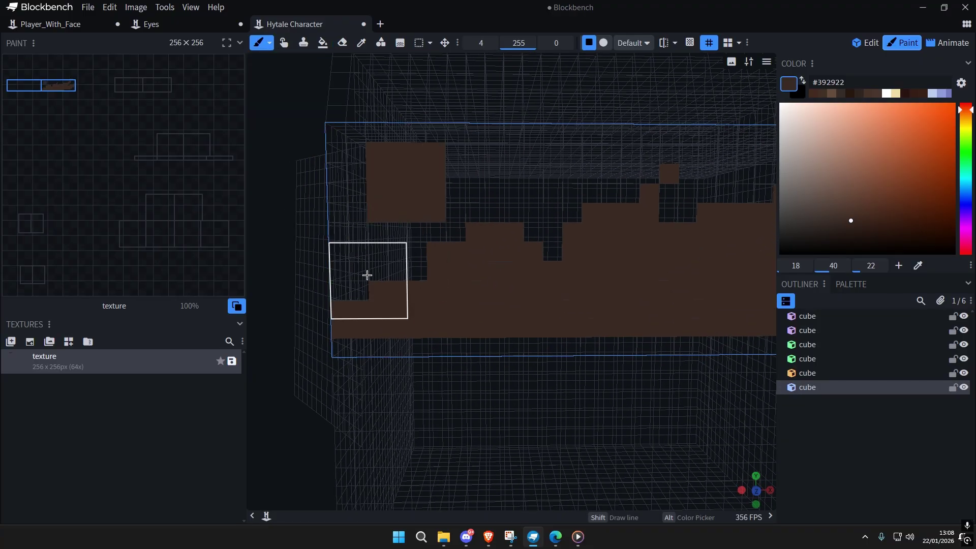
{"action": "mouse_move", "coordinate": [366, 275]}
{"action": "left_mouse_down"}
{"action": "mouse_move", "coordinate": [365, 203]}
{"action": "mouse_move", "coordinate": [405, 244]}
{"action": "mouse_move", "coordinate": [468, 222]}
{"action": "mouse_move", "coordinate": [445, 163]}
{"action": "left_mouse_up"}
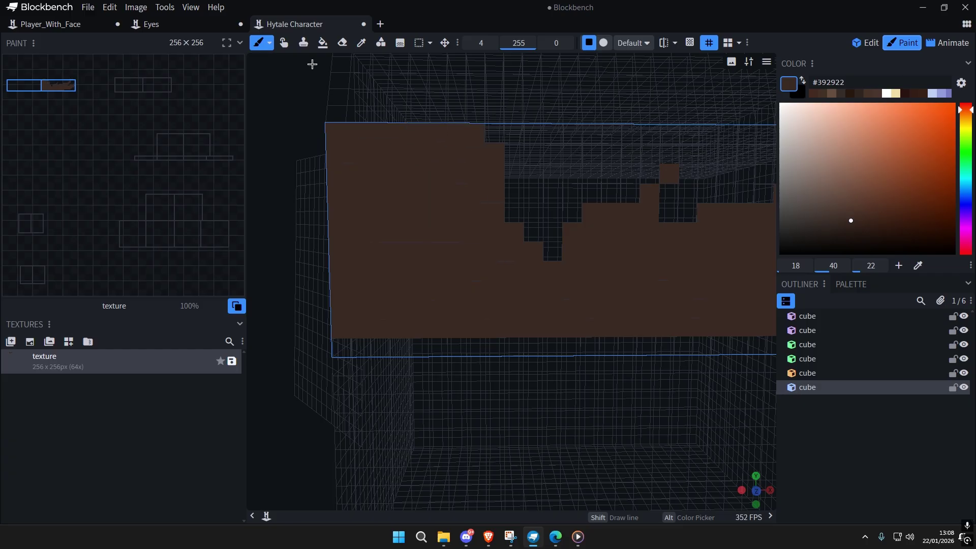
Step: Erase the front plane's upper-left corner in jagged steps with the size 1 eraser
{"action": "left_click", "coordinate": [342, 43]}
{"action": "mouse_move", "coordinate": [336, 193]}
{"action": "left_mouse_down"}
{"action": "mouse_move", "coordinate": [335, 172]}
{"action": "mouse_move", "coordinate": [453, 132]}
{"action": "mouse_move", "coordinate": [327, 134]}
{"action": "left_mouse_up"}
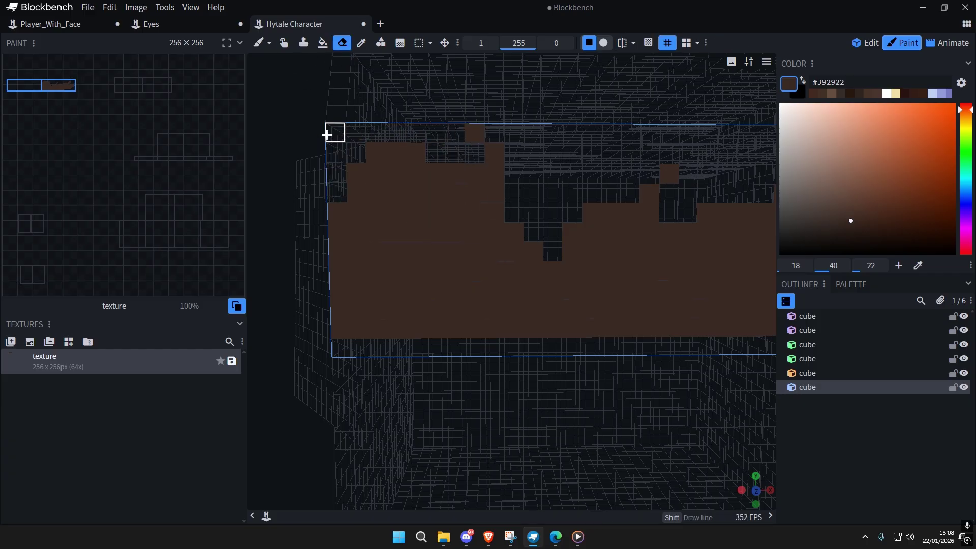
{"action": "mouse_move", "coordinate": [494, 161]}
{"action": "right_mouse_down"}
{"action": "mouse_move", "coordinate": [534, 218]}
{"action": "mouse_move", "coordinate": [383, 120]}
{"action": "right_mouse_up"}
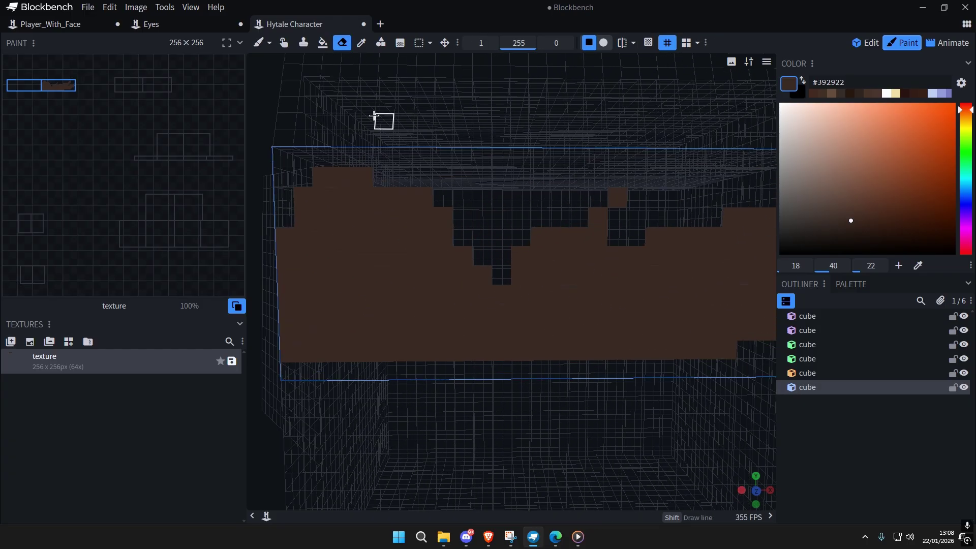
Step: Fill the front plane's upper-middle notches with brown #392922 using the size 4 brush
{"action": "left_click", "coordinate": [259, 42]}
{"action": "scroll", "coordinate": [501, 266], "scroll_direction": "down", "scroll_amount": 3}
{"action": "scroll", "coordinate": [479, 257], "scroll_direction": "up", "scroll_amount": 2}
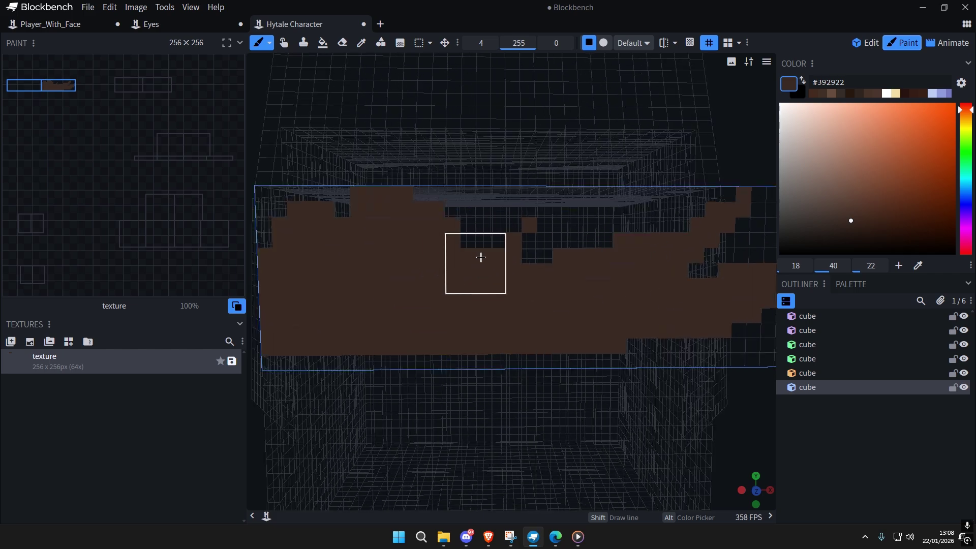
{"action": "scroll", "coordinate": [537, 257], "scroll_direction": "down", "scroll_amount": 3}
{"action": "scroll", "coordinate": [575, 298], "scroll_direction": "up", "scroll_amount": 2}
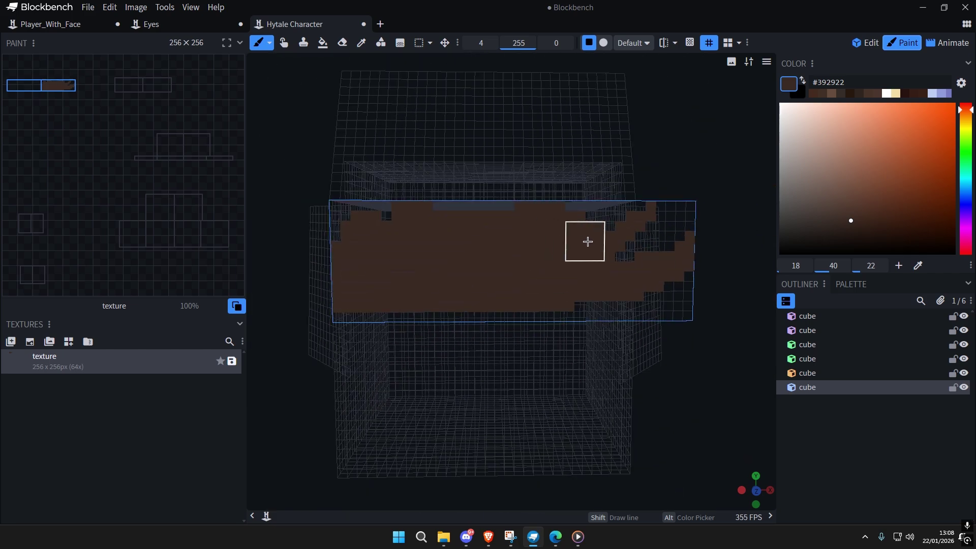
{"action": "scroll", "coordinate": [612, 301], "scroll_direction": "down", "scroll_amount": 2}
{"action": "scroll", "coordinate": [611, 300], "scroll_direction": "up", "scroll_amount": 3}
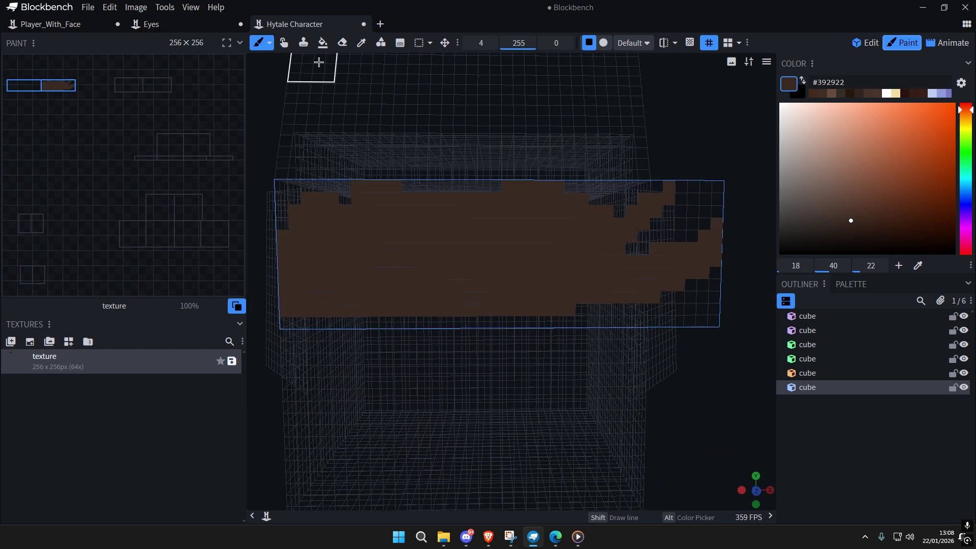
Step: Erase the front plane's upper pixel rows from the left edge across to the right-hand strands, leaving a low uneven edge
{"action": "left_click", "coordinate": [342, 42]}
{"action": "mouse_move", "coordinate": [270, 227]}
{"action": "left_mouse_down"}
{"action": "mouse_move", "coordinate": [307, 211]}
{"action": "mouse_move", "coordinate": [293, 212]}
{"action": "left_mouse_up"}
{"action": "left_click_drag", "start_coordinate": [395, 198], "coordinate": [326, 204]}
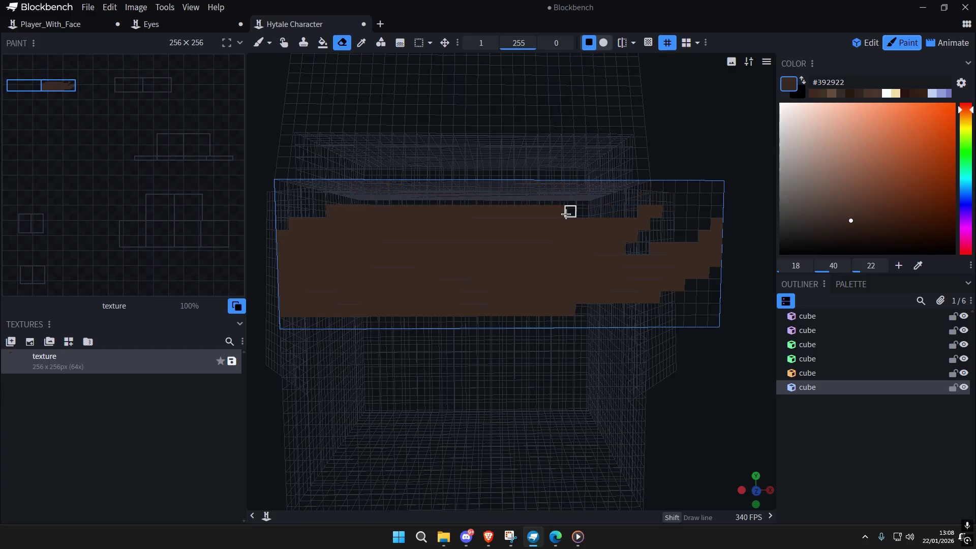
{"action": "left_click_drag", "start_coordinate": [582, 211], "coordinate": [319, 222]}
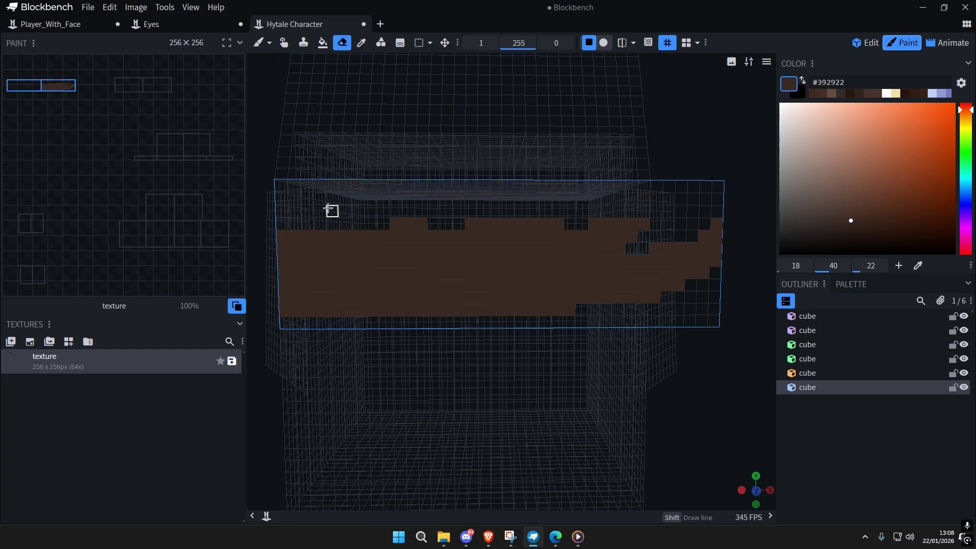
Step: Paint the front plane's upper-left edge back up with the Pixel Brush at size 2
{"action": "scroll", "coordinate": [594, 248], "scroll_direction": "down", "scroll_amount": 2}
{"action": "scroll", "coordinate": [595, 248], "scroll_direction": "up", "scroll_amount": 4}
{"action": "left_click", "coordinate": [269, 43]}
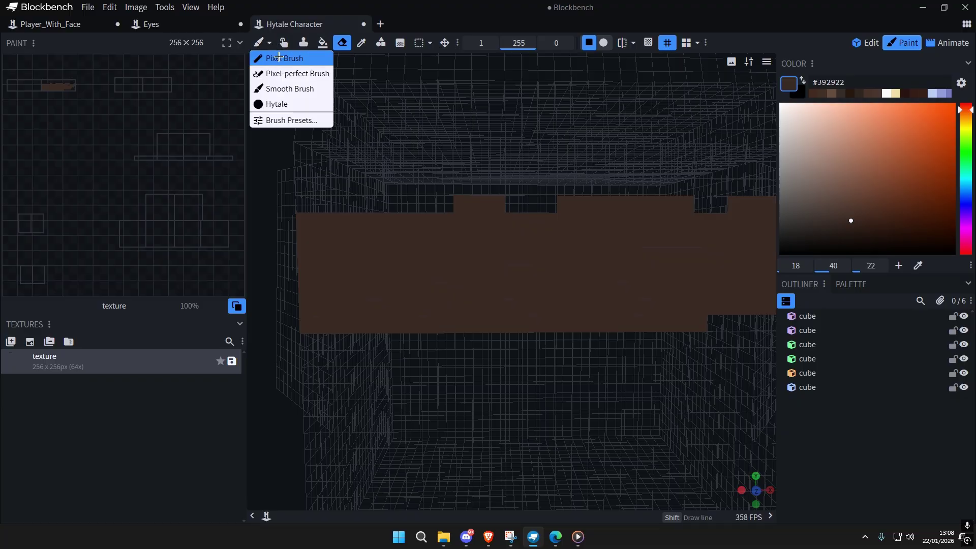
{"action": "left_click", "coordinate": [279, 57]}
{"action": "left_click_drag", "start_coordinate": [482, 49], "coordinate": [493, 49]}
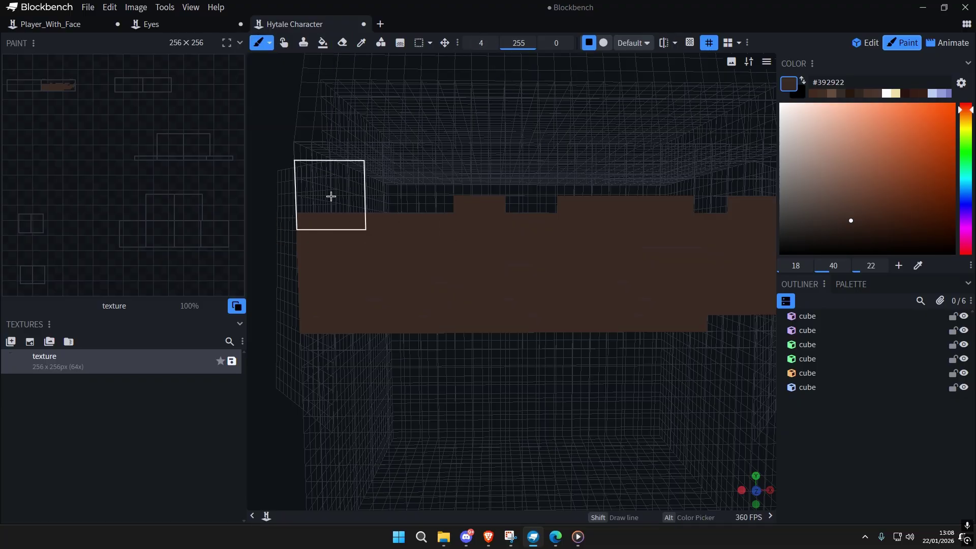
{"action": "left_click_drag", "start_coordinate": [343, 186], "coordinate": [462, 178]}
{"action": "key", "text": "ctrl+z"}
{"action": "left_click", "coordinate": [466, 43]}
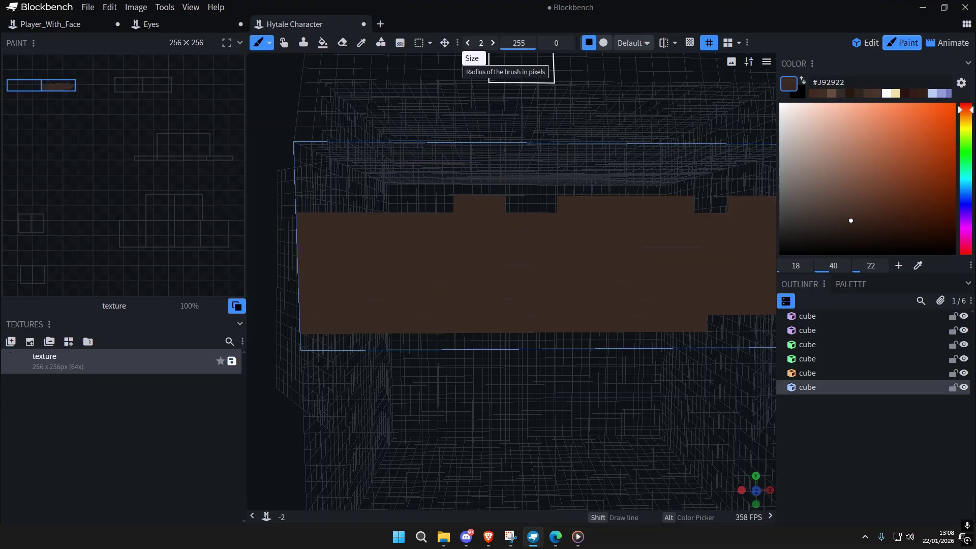
{"action": "left_click", "coordinate": [467, 43]}
{"action": "left_click_drag", "start_coordinate": [328, 195], "coordinate": [501, 196]}
{"action": "right_click_drag", "start_coordinate": [569, 206], "coordinate": [507, 220]}
{"action": "left_click", "coordinate": [461, 212]}
{"action": "left_click_drag", "start_coordinate": [531, 212], "coordinate": [559, 212]}
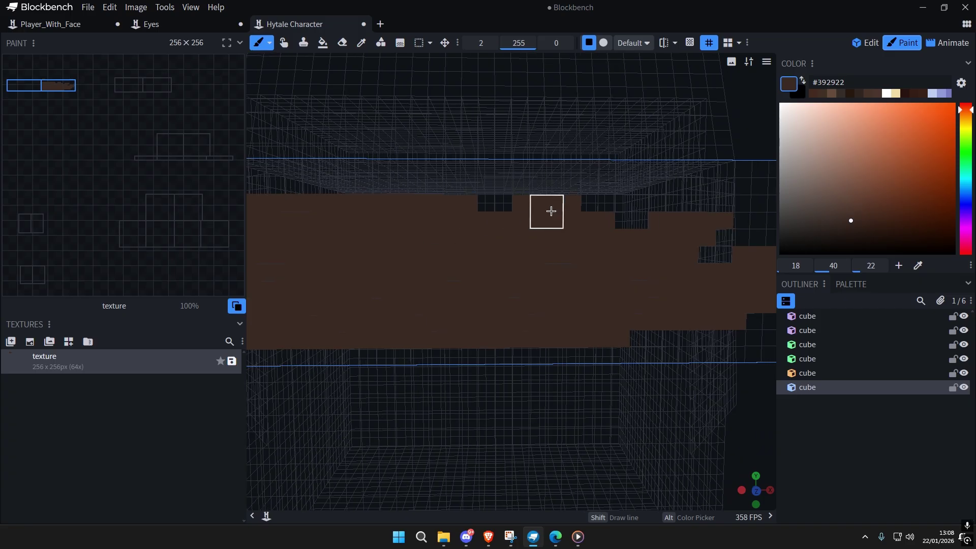
Step: Fill the front plane's top-left block up to its border and paint over the gaps along the rest of the upper edge
{"action": "right_click_drag", "start_coordinate": [364, 201], "coordinate": [424, 203]}
{"action": "left_click_drag", "start_coordinate": [284, 182], "coordinate": [379, 181]}
{"action": "scroll", "coordinate": [495, 231], "scroll_direction": "down", "scroll_amount": 4}
{"action": "right_click_drag", "start_coordinate": [517, 242], "coordinate": [469, 240]}
{"action": "scroll", "coordinate": [469, 240], "scroll_direction": "up", "scroll_amount": 2}
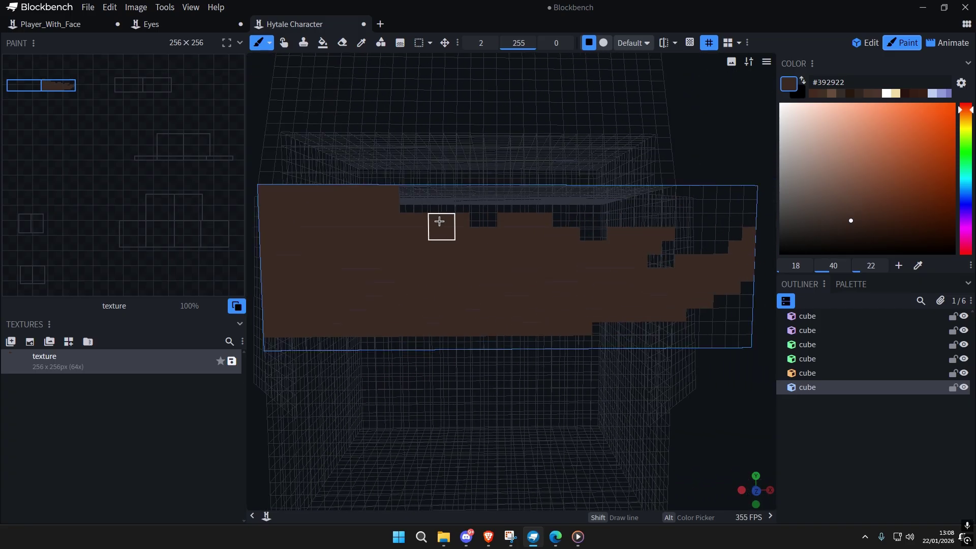
{"action": "left_click_drag", "start_coordinate": [469, 213], "coordinate": [524, 214]}
{"action": "key", "text": "ctrl+z"}
{"action": "mouse_move", "coordinate": [444, 211]}
{"action": "left_mouse_down"}
{"action": "mouse_move", "coordinate": [660, 224]}
{"action": "mouse_move", "coordinate": [703, 213]}
{"action": "left_mouse_up"}
{"action": "scroll", "coordinate": [600, 264], "scroll_direction": "down", "scroll_amount": 5}
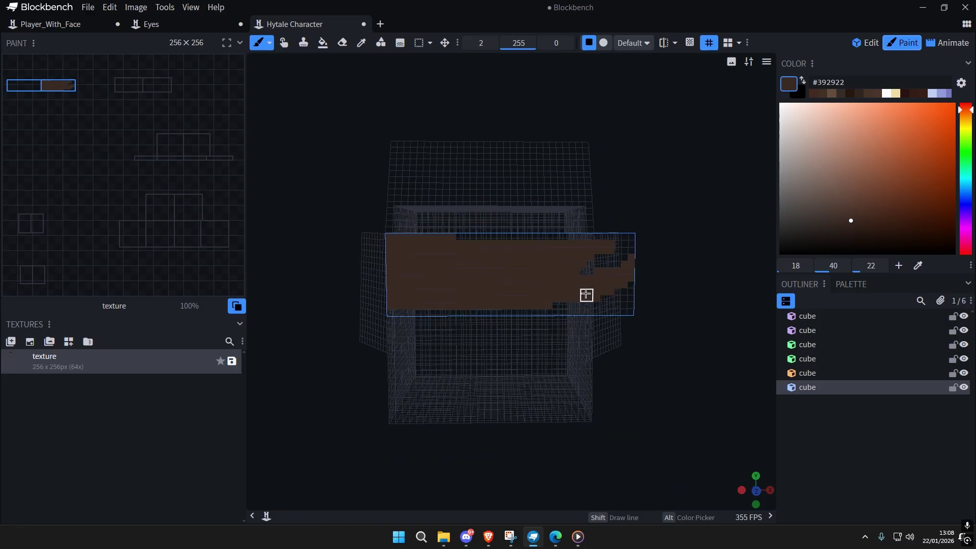
Step: Erase single pixel rows along the front plane's upper edge so the brown steps down towards the right end
{"action": "right_click_drag", "start_coordinate": [585, 294], "coordinate": [588, 287]}
{"action": "scroll", "coordinate": [564, 293], "scroll_direction": "down", "scroll_amount": 3}
{"action": "key", "text": "ctrl+a"}
{"action": "key", "text": "ctrl+a"}
{"action": "scroll", "coordinate": [561, 295], "scroll_direction": "up", "scroll_amount": 6}
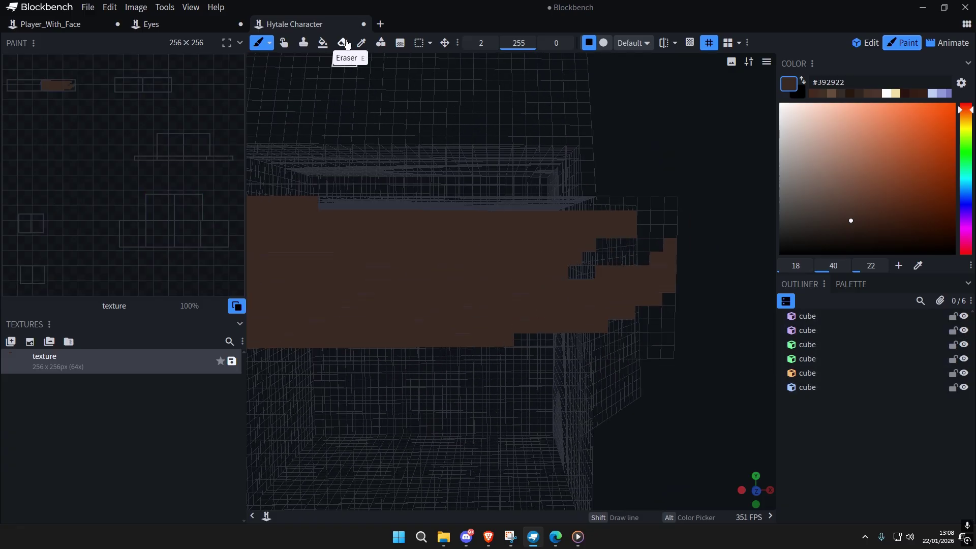
{"action": "left_click", "coordinate": [343, 42]}
{"action": "left_click", "coordinate": [628, 208]}
{"action": "scroll", "coordinate": [593, 279], "scroll_direction": "down", "scroll_amount": 3}
{"action": "scroll", "coordinate": [595, 261], "scroll_direction": "up", "scroll_amount": 4}
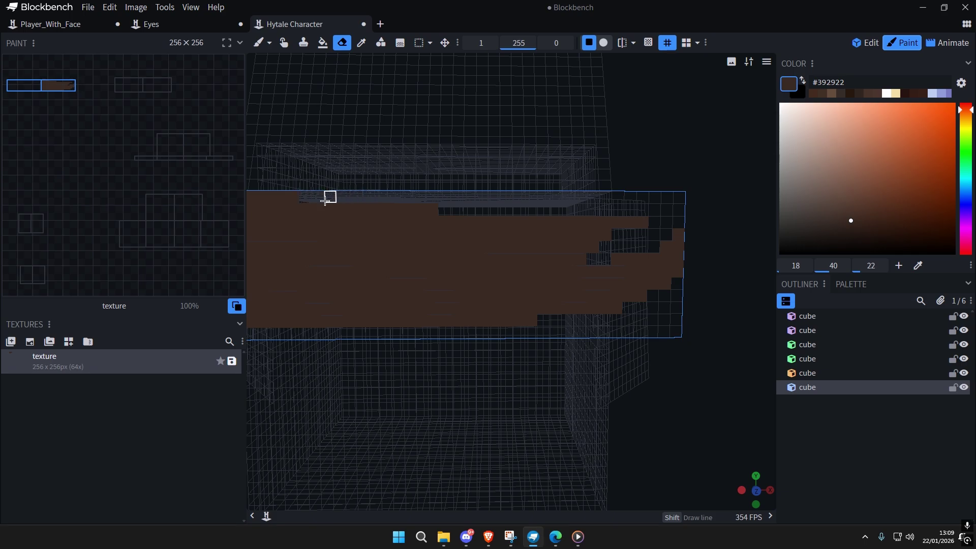
Step: Erase a short pixel row from the brown's lower-left corner on the front plane
{"action": "right_click_drag", "start_coordinate": [433, 247], "coordinate": [522, 244]}
{"action": "key", "text": "ctrl+a"}
{"action": "key", "text": "ctrl+a"}
{"action": "scroll", "coordinate": [518, 246], "scroll_direction": "up", "scroll_amount": 1}
{"action": "left_click_drag", "start_coordinate": [319, 323], "coordinate": [367, 318]}
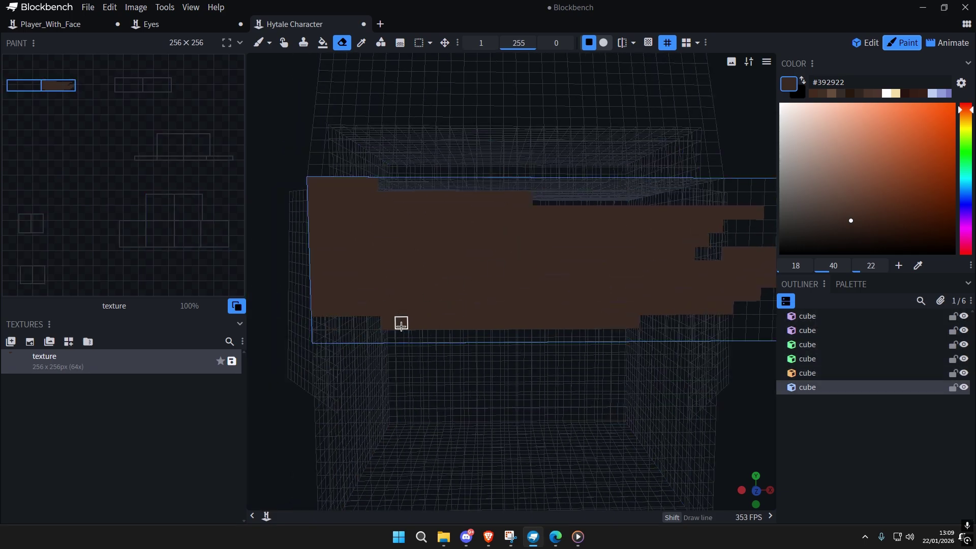
Step: Examine the front plane's jagged outline against the other hair planes from several distances and angles
{"action": "scroll", "coordinate": [545, 314], "scroll_direction": "down", "scroll_amount": 4}
{"action": "key", "text": "ctrl+a"}
{"action": "key", "text": "ctrl+a"}
{"action": "scroll", "coordinate": [546, 307], "scroll_direction": "up", "scroll_amount": 4}
{"action": "scroll", "coordinate": [549, 318], "scroll_direction": "down", "scroll_amount": 5}
{"action": "scroll", "coordinate": [550, 320], "scroll_direction": "up", "scroll_amount": 2}
{"action": "right_click_drag", "start_coordinate": [567, 324], "coordinate": [593, 340]}
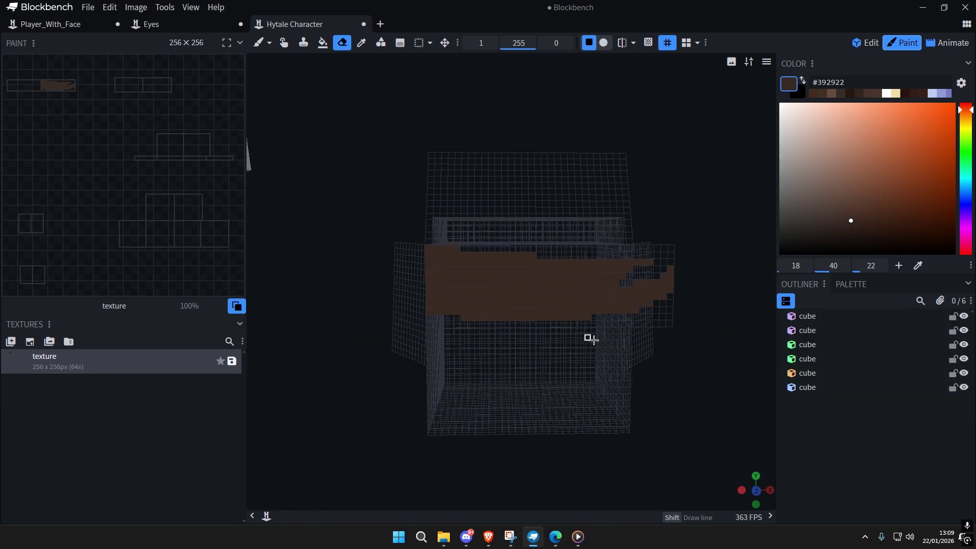
{"action": "left_click_drag", "start_coordinate": [686, 356], "coordinate": [647, 361]}
{"action": "scroll", "coordinate": [647, 358], "scroll_direction": "up", "scroll_amount": 5}
{"action": "scroll", "coordinate": [563, 216], "scroll_direction": "down", "scroll_amount": 3}
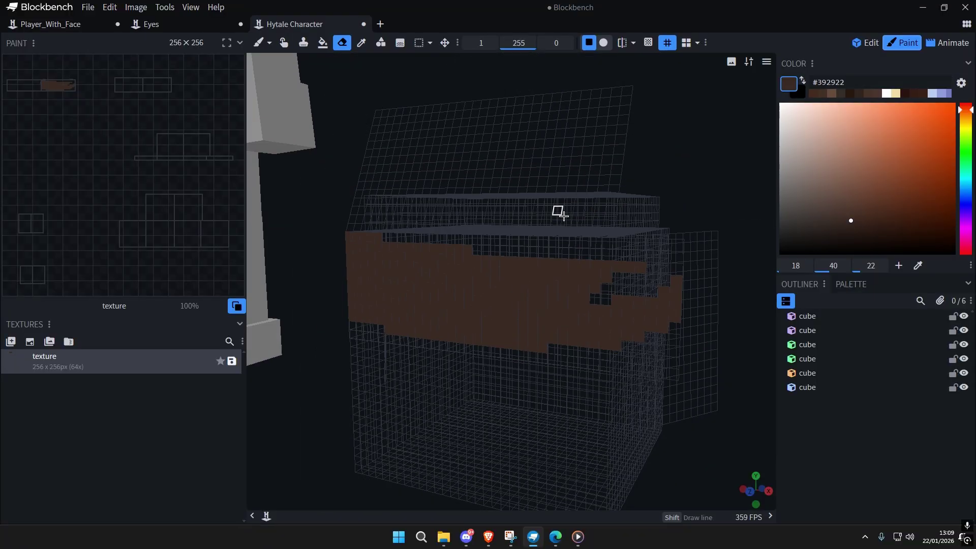
{"action": "scroll", "coordinate": [564, 217], "scroll_direction": "down", "scroll_amount": 2}
{"action": "left_click_drag", "start_coordinate": [696, 204], "coordinate": [736, 200]}
{"action": "scroll", "coordinate": [575, 201], "scroll_direction": "up", "scroll_amount": 5}
{"action": "right_click_drag", "start_coordinate": [377, 164], "coordinate": [405, 209]}
Step: Sample the front plane's brown and paint a left-edge strand and a diagonal strand on the tilted upper plane at brush size 2
{"action": "left_click", "coordinate": [388, 314], "text": "alt"}
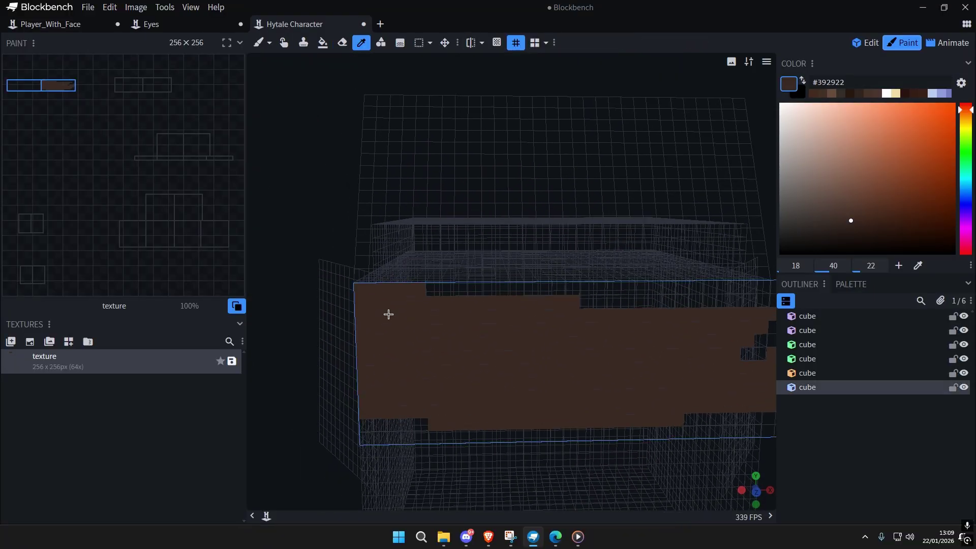
{"action": "left_click", "coordinate": [260, 44]}
{"action": "left_click_drag", "start_coordinate": [337, 264], "coordinate": [346, 122]}
{"action": "scroll", "coordinate": [350, 127], "scroll_direction": "down", "scroll_amount": 2}
{"action": "key", "text": "ctrl+z"}
{"action": "left_click_drag", "start_coordinate": [399, 265], "coordinate": [570, 250]}
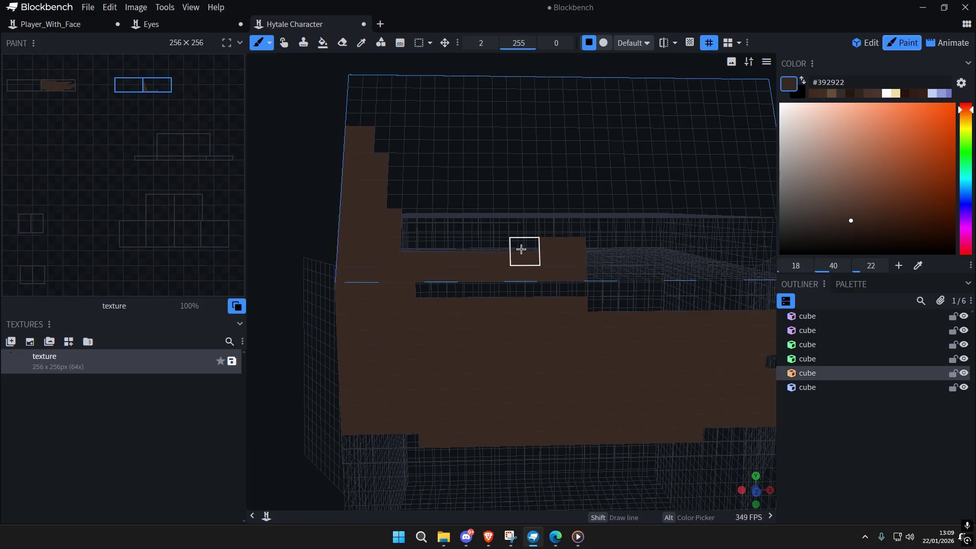
{"action": "left_click_drag", "start_coordinate": [416, 236], "coordinate": [596, 181]}
{"action": "scroll", "coordinate": [617, 252], "scroll_direction": "down", "scroll_amount": 3}
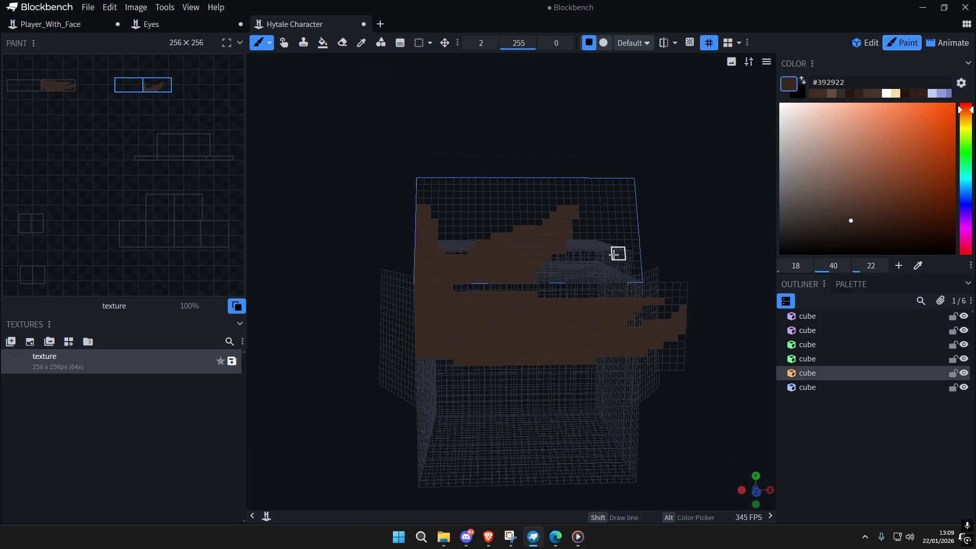
Step: Extend the brown along the upper plane's lower edge and paint a spike at its right edge
{"action": "scroll", "coordinate": [487, 250], "scroll_direction": "up", "scroll_amount": 2}
{"action": "left_click_drag", "start_coordinate": [487, 251], "coordinate": [571, 252]}
{"action": "mouse_move", "coordinate": [455, 270]}
{"action": "left_mouse_down"}
{"action": "mouse_move", "coordinate": [494, 255]}
{"action": "mouse_move", "coordinate": [578, 187]}
{"action": "left_mouse_up"}
{"action": "scroll", "coordinate": [576, 272], "scroll_direction": "down", "scroll_amount": 5}
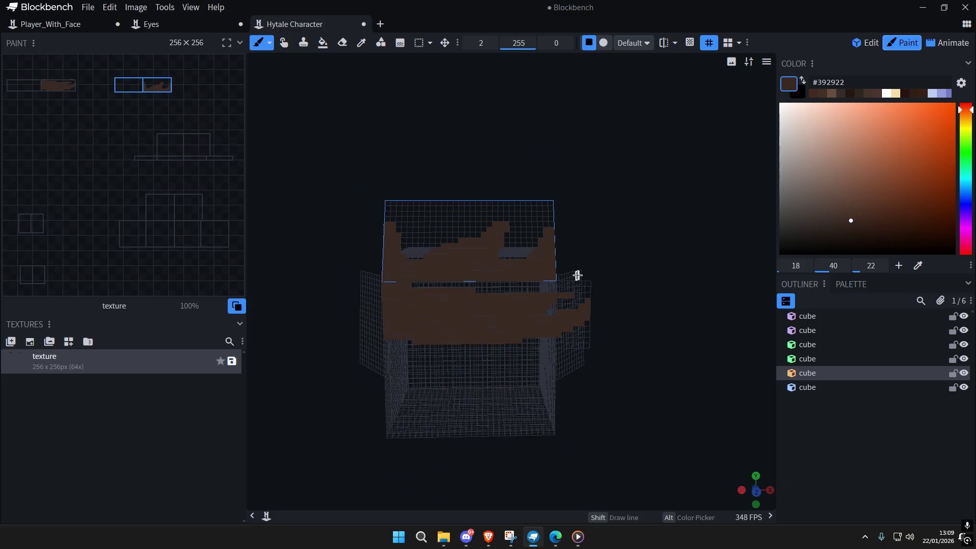
{"action": "key", "text": "ctrl+a"}
{"action": "key", "text": "ctrl+a"}
{"action": "scroll", "coordinate": [684, 257], "scroll_direction": "up", "scroll_amount": 2}
{"action": "scroll", "coordinate": [675, 239], "scroll_direction": "down", "scroll_amount": 3}
{"action": "scroll", "coordinate": [656, 264], "scroll_direction": "up", "scroll_amount": 5}
Step: Undo the strand and spike strokes painted on the upper plane
{"action": "key", "text": "ctrl+z"}
{"action": "key", "text": "ctrl+z"}
{"action": "scroll", "coordinate": [681, 243], "scroll_direction": "up", "scroll_amount": 3}
{"action": "key", "text": "ctrl+z"}
{"action": "key", "text": "ctrl+z"}
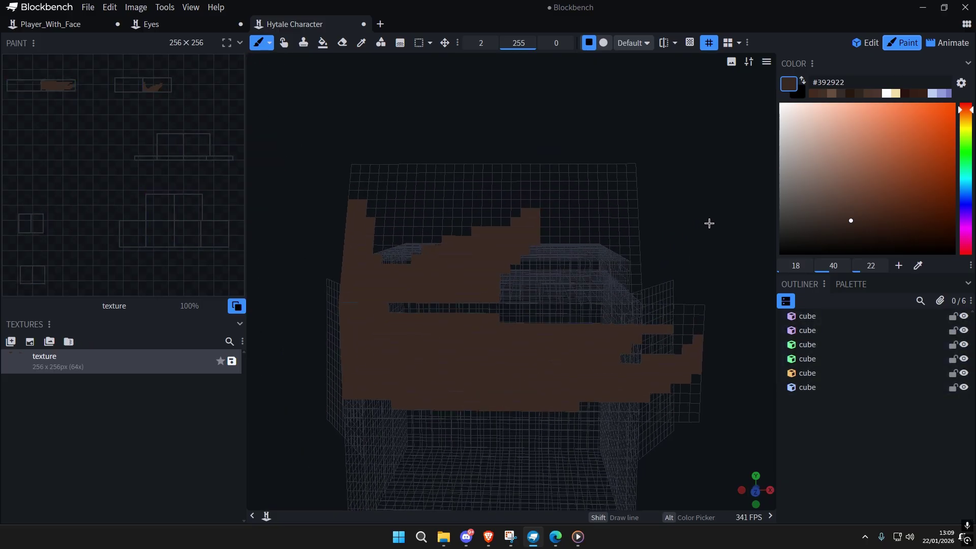
{"action": "right_click_drag", "start_coordinate": [638, 224], "coordinate": [662, 233]}
{"action": "key", "text": "ctrl+z"}
{"action": "key", "text": "ctrl+z"}
{"action": "left_click_drag", "start_coordinate": [628, 239], "coordinate": [707, 202]}
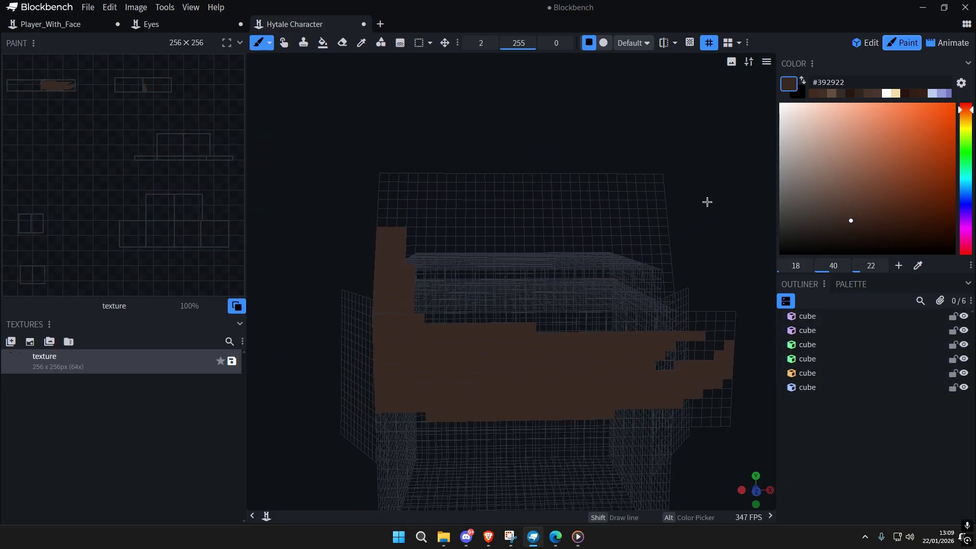
{"action": "key", "text": "ctrl+z"}
Step: Paint a brown base with zigzag spikes at the left edge, middle and right side of the upper plane using brush size 2
{"action": "scroll", "coordinate": [382, 295], "scroll_direction": "up", "scroll_amount": 2}
{"action": "mouse_move", "coordinate": [355, 308]}
{"action": "left_mouse_down"}
{"action": "mouse_move", "coordinate": [346, 242]}
{"action": "mouse_move", "coordinate": [398, 301]}
{"action": "left_mouse_up"}
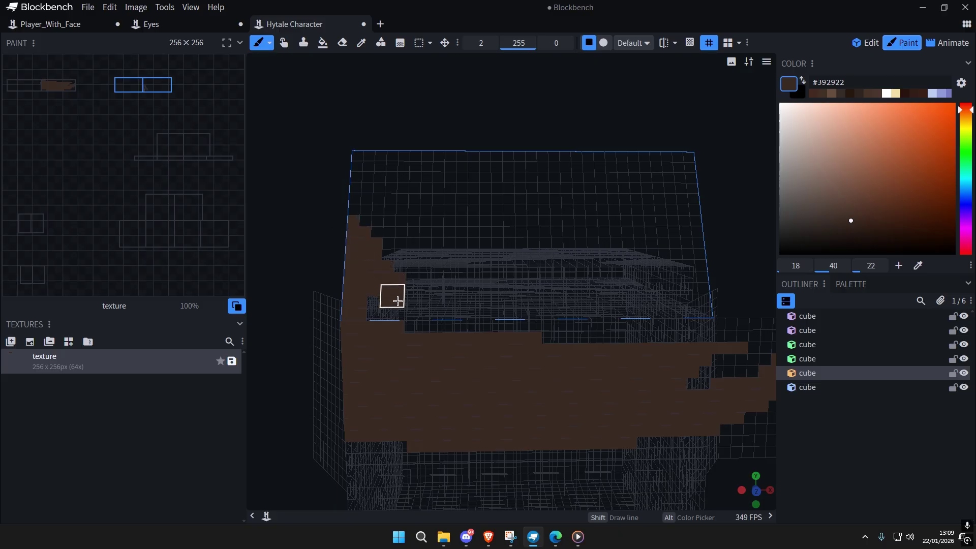
{"action": "scroll", "coordinate": [379, 310], "scroll_direction": "down", "scroll_amount": 2}
{"action": "right_click_drag", "start_coordinate": [462, 310], "coordinate": [420, 287]}
{"action": "mouse_move", "coordinate": [370, 302]}
{"action": "left_mouse_down"}
{"action": "mouse_move", "coordinate": [466, 229]}
{"action": "mouse_move", "coordinate": [492, 279]}
{"action": "mouse_move", "coordinate": [562, 240]}
{"action": "mouse_move", "coordinate": [542, 268]}
{"action": "mouse_move", "coordinate": [622, 222]}
{"action": "left_mouse_up"}
{"action": "left_click_drag", "start_coordinate": [609, 256], "coordinate": [621, 278]}
{"action": "scroll", "coordinate": [610, 285], "scroll_direction": "down", "scroll_amount": 5}
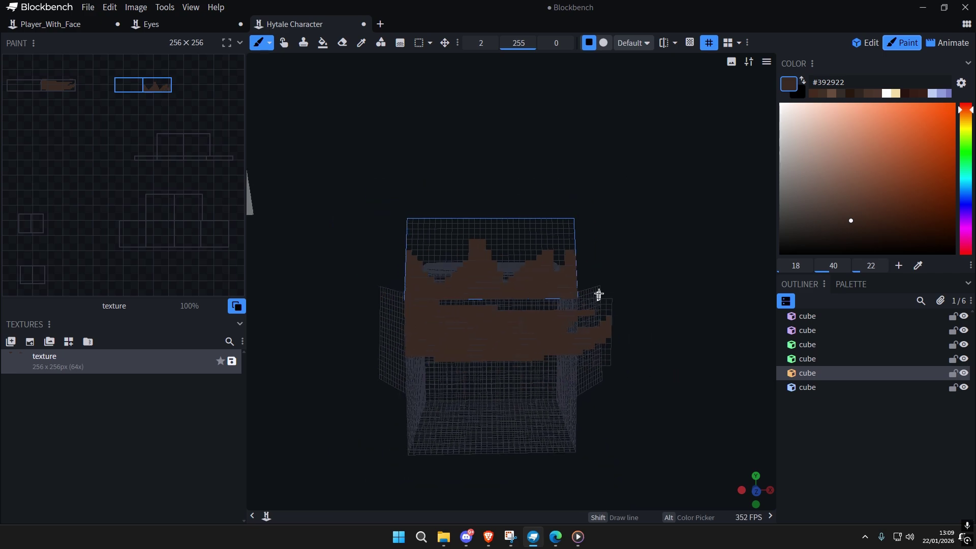
Step: Erase the sides of the upper plane's middle spike and the spike right of it to make their tips narrower
{"action": "key", "text": "ctrl+a"}
{"action": "key", "text": "ctrl+a"}
{"action": "scroll", "coordinate": [574, 259], "scroll_direction": "up", "scroll_amount": 6}
{"action": "right_click_drag", "start_coordinate": [562, 240], "coordinate": [589, 191]}
{"action": "scroll", "coordinate": [481, 229], "scroll_direction": "up", "scroll_amount": 2}
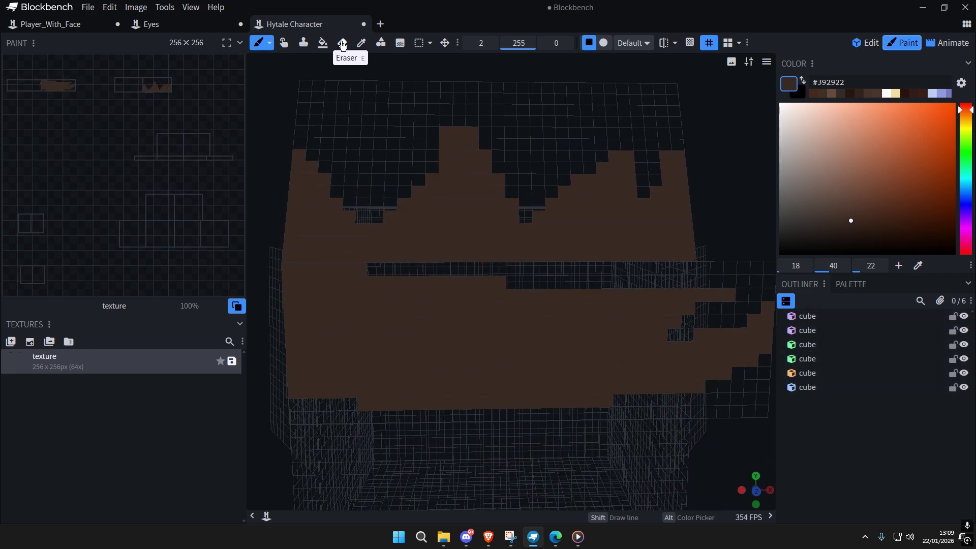
{"action": "left_click", "coordinate": [343, 44]}
{"action": "right_click_drag", "start_coordinate": [367, 164], "coordinate": [435, 230]}
{"action": "mouse_move", "coordinate": [515, 223]}
{"action": "left_mouse_down"}
{"action": "mouse_move", "coordinate": [525, 170]}
{"action": "mouse_move", "coordinate": [565, 249]}
{"action": "left_mouse_up"}
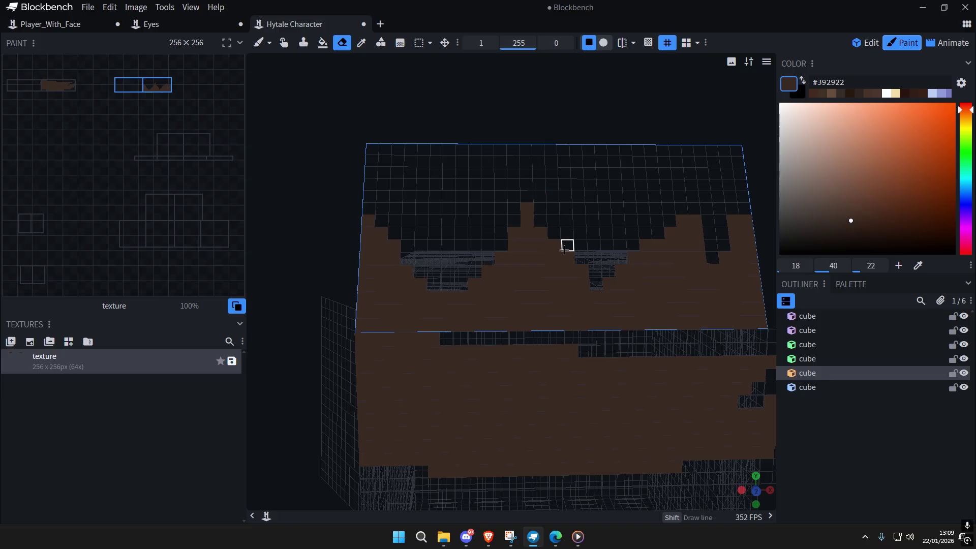
{"action": "left_click_drag", "start_coordinate": [667, 230], "coordinate": [703, 287]}
Step: Erase the upper plane's rightmost spike into a lower, narrow point and widen the gap beside it
{"action": "right_click_drag", "start_coordinate": [704, 287], "coordinate": [603, 287]}
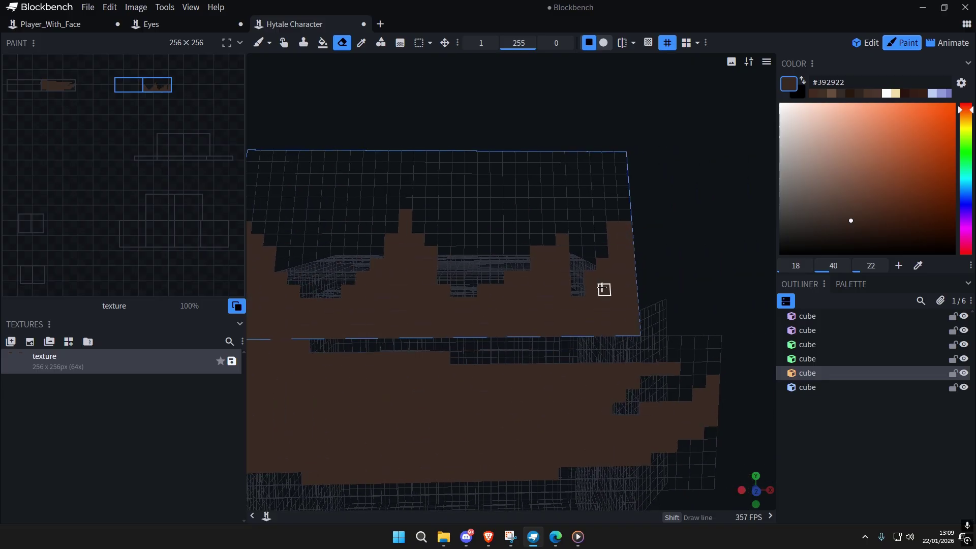
{"action": "left_click_drag", "start_coordinate": [603, 287], "coordinate": [647, 212]}
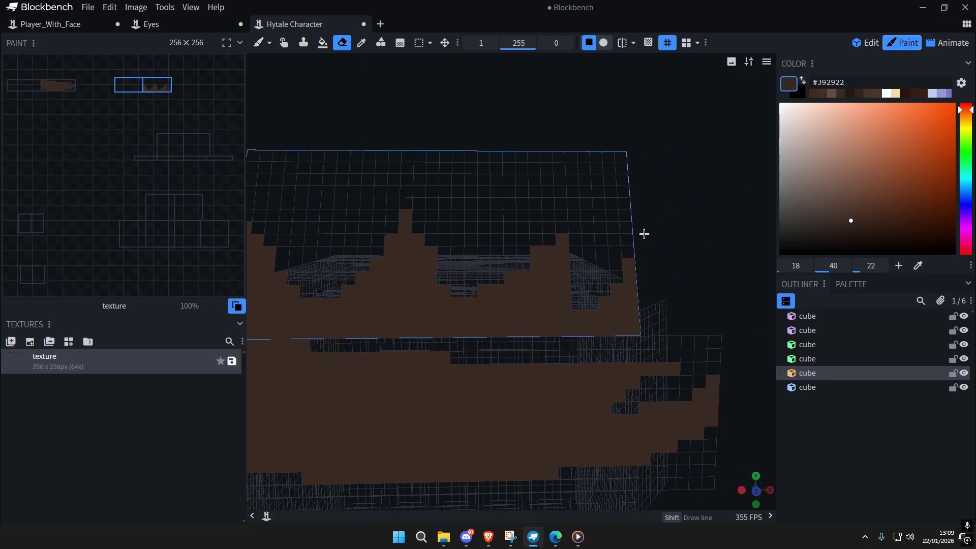
{"action": "left_click", "coordinate": [643, 289]}
Step: Examine the upper plane's spikes together with the front plane and the large cube behind them
{"action": "scroll", "coordinate": [617, 337], "scroll_direction": "down", "scroll_amount": 8}
{"action": "right_click_drag", "start_coordinate": [630, 309], "coordinate": [634, 250]}
{"action": "scroll", "coordinate": [633, 250], "scroll_direction": "up", "scroll_amount": 2}
{"action": "right_click_drag", "start_coordinate": [498, 245], "coordinate": [518, 290]}
{"action": "scroll", "coordinate": [518, 289], "scroll_direction": "up", "scroll_amount": 8}
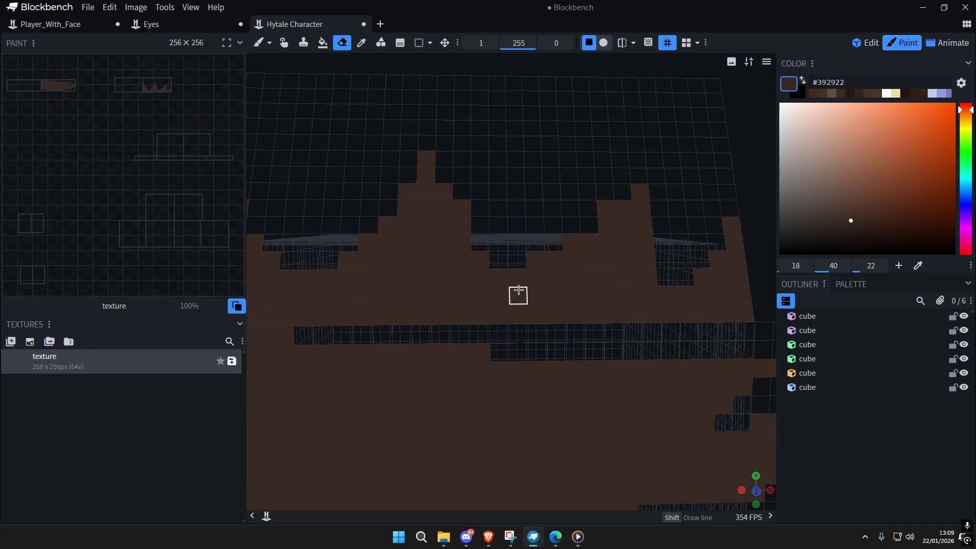
{"action": "scroll", "coordinate": [616, 296], "scroll_direction": "down", "scroll_amount": 5}
{"action": "scroll", "coordinate": [617, 270], "scroll_direction": "up", "scroll_amount": 5}
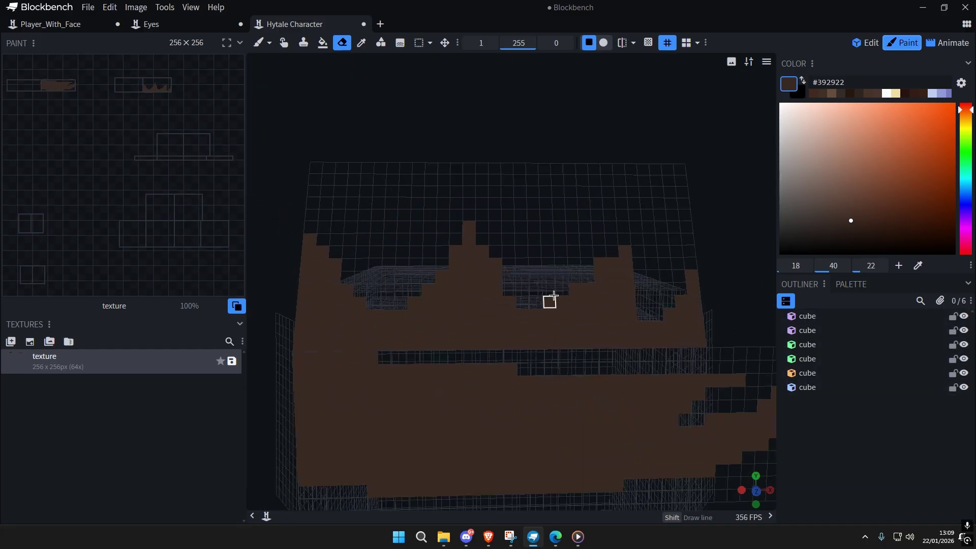
{"action": "left_click", "coordinate": [270, 42]}
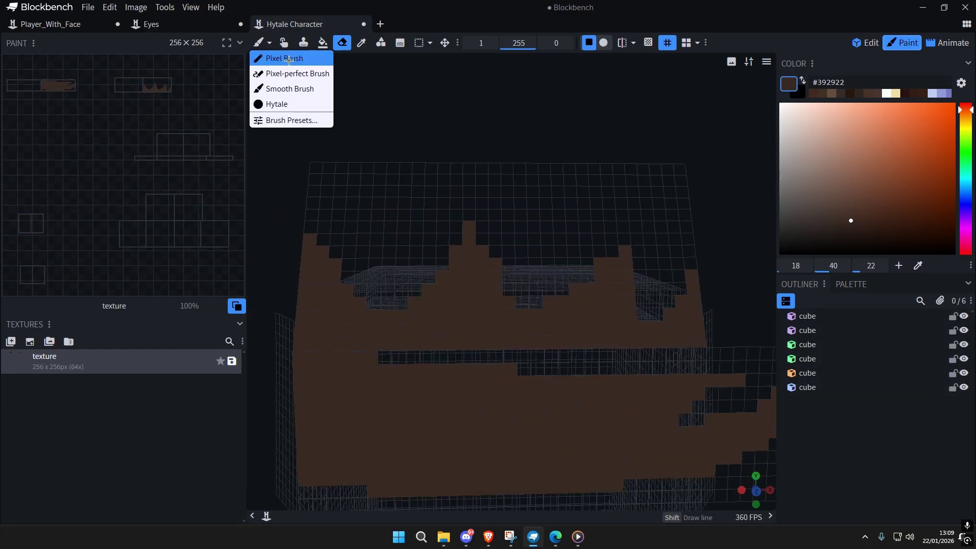
{"action": "left_click", "coordinate": [288, 59]}
{"action": "scroll", "coordinate": [612, 253], "scroll_direction": "down", "scroll_amount": 3}
{"action": "scroll", "coordinate": [681, 215], "scroll_direction": "up", "scroll_amount": 5}
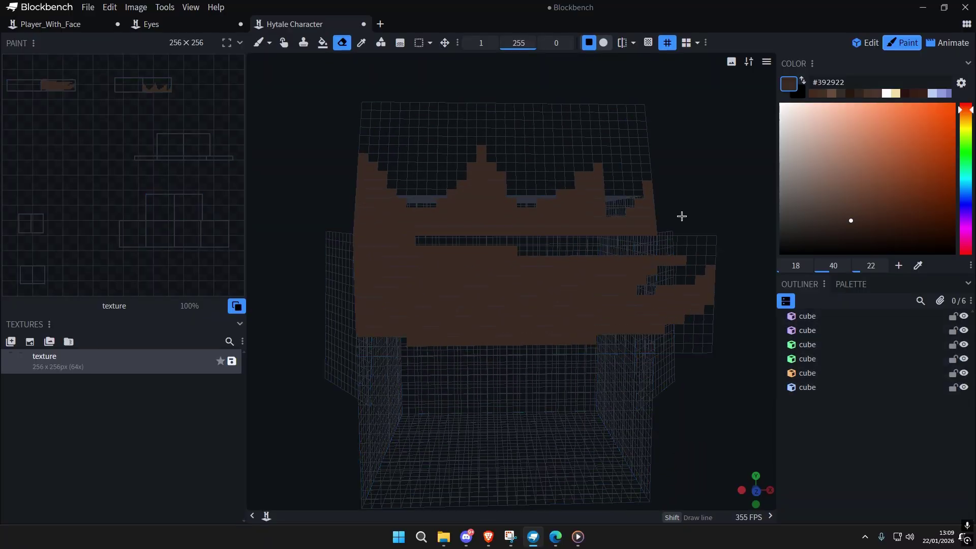
{"action": "left_click", "coordinate": [527, 330]}
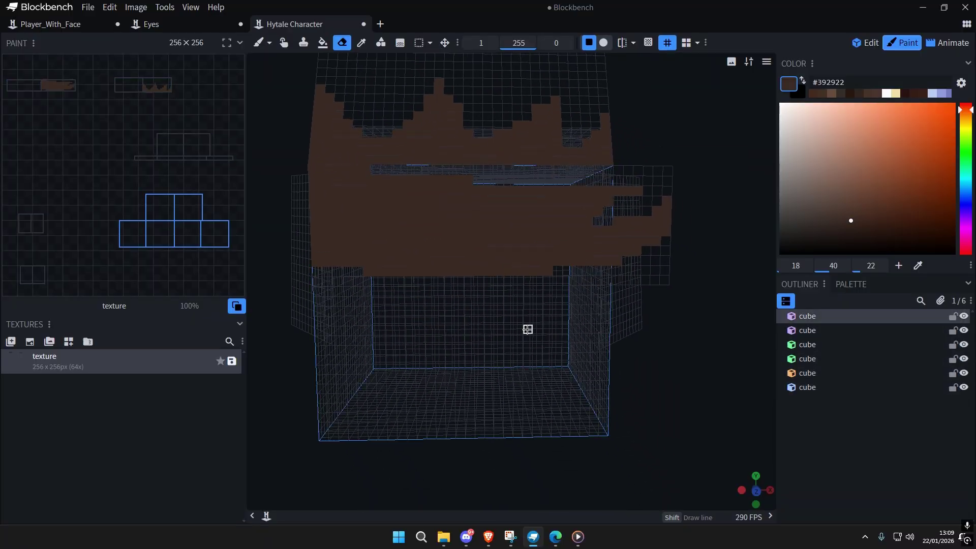
Step: Switch to editing and lock the painted front plane and the spiked upper plane
{"action": "left_click", "coordinate": [868, 43]}
{"action": "left_click", "coordinate": [579, 214]}
{"action": "left_click", "coordinate": [549, 137], "text": "ctrl"}
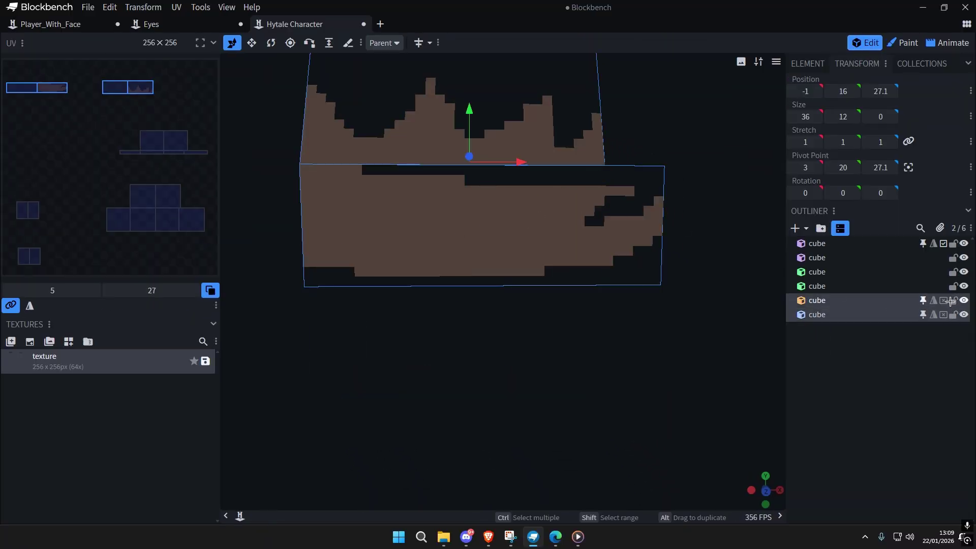
{"action": "left_click", "coordinate": [949, 301]}
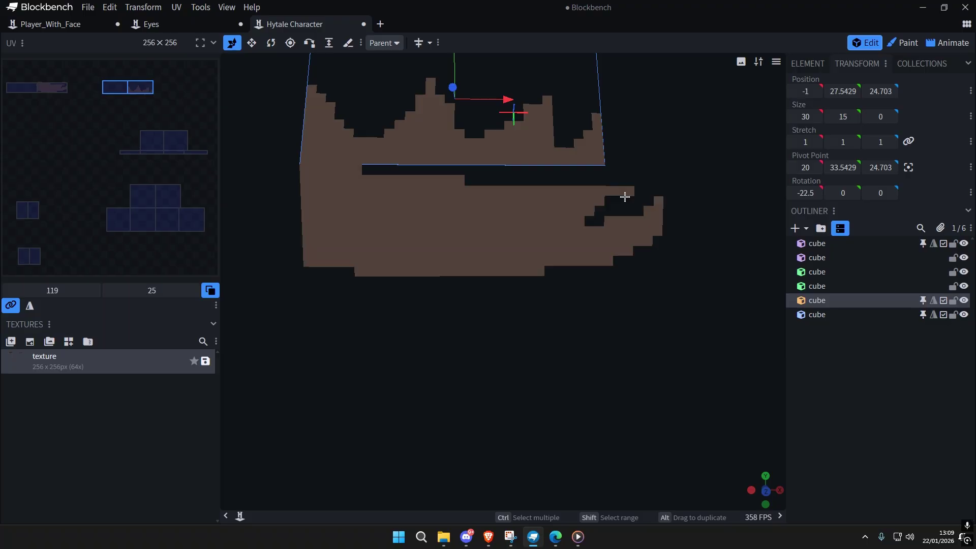
{"action": "left_click", "coordinate": [572, 223], "text": "ctrl"}
{"action": "left_click", "coordinate": [954, 305]}
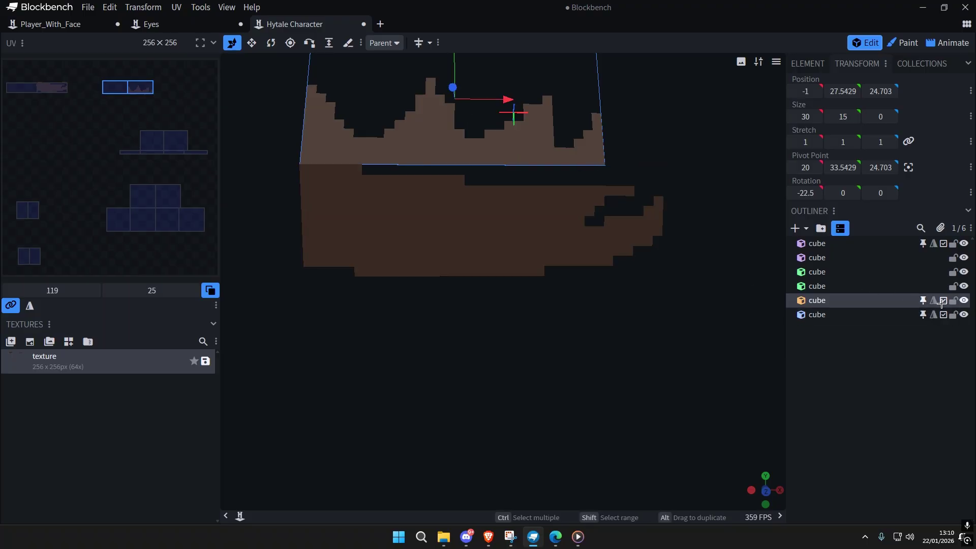
{"action": "left_click", "coordinate": [954, 301]}
{"action": "left_click", "coordinate": [952, 314]}
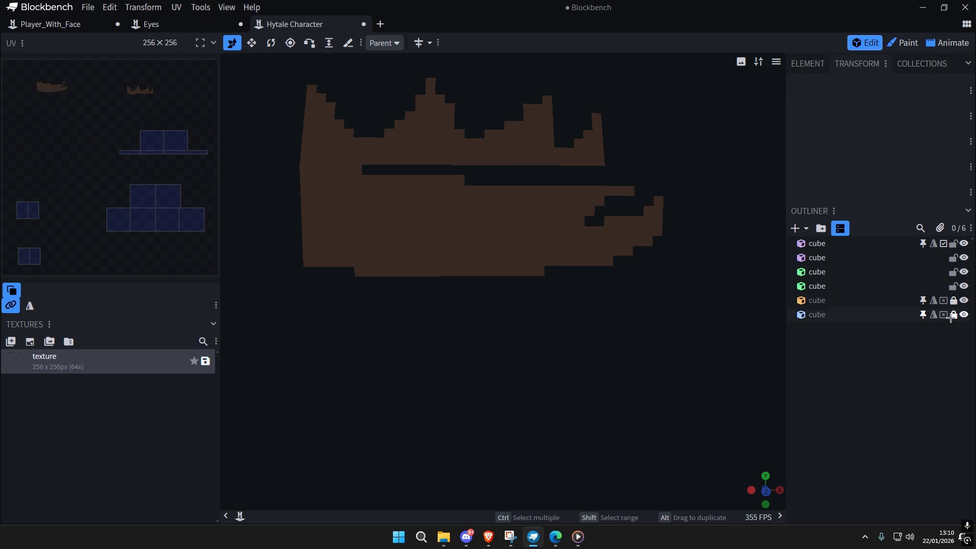
Step: Examine the cubes that stay selectable behind the locked front and upper planes, and check their outlines from several angles
{"action": "right_click_drag", "start_coordinate": [638, 288], "coordinate": [656, 329]}
{"action": "left_click", "coordinate": [541, 268]}
{"action": "left_click", "coordinate": [521, 189]}
{"action": "left_click", "coordinate": [524, 260], "text": "ctrl"}
{"action": "left_click", "coordinate": [533, 190], "text": "ctrl"}
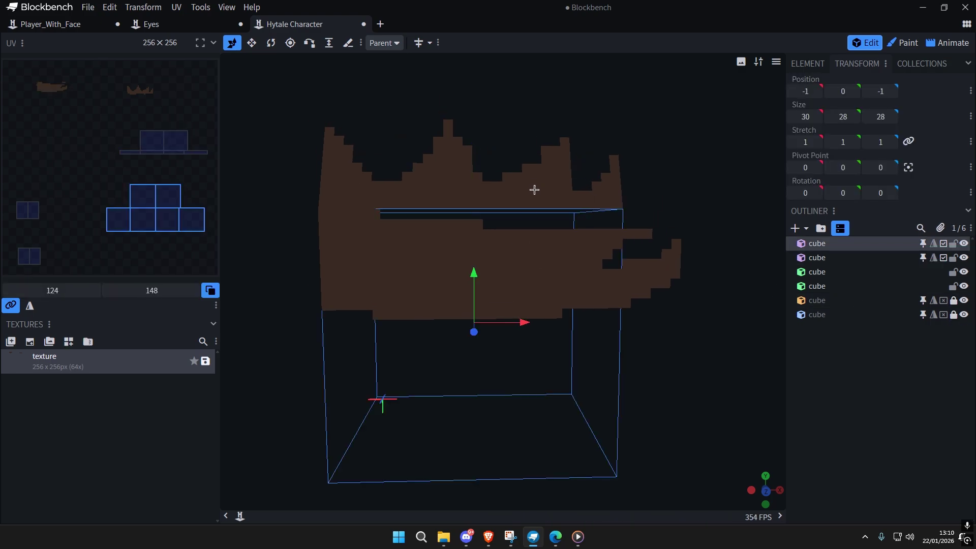
{"action": "left_click", "coordinate": [550, 197], "text": "ctrl"}
{"action": "scroll", "coordinate": [608, 299], "scroll_direction": "down", "scroll_amount": 4}
{"action": "right_click_drag", "start_coordinate": [608, 299], "coordinate": [612, 346]}
{"action": "key", "text": "ctrl+a"}
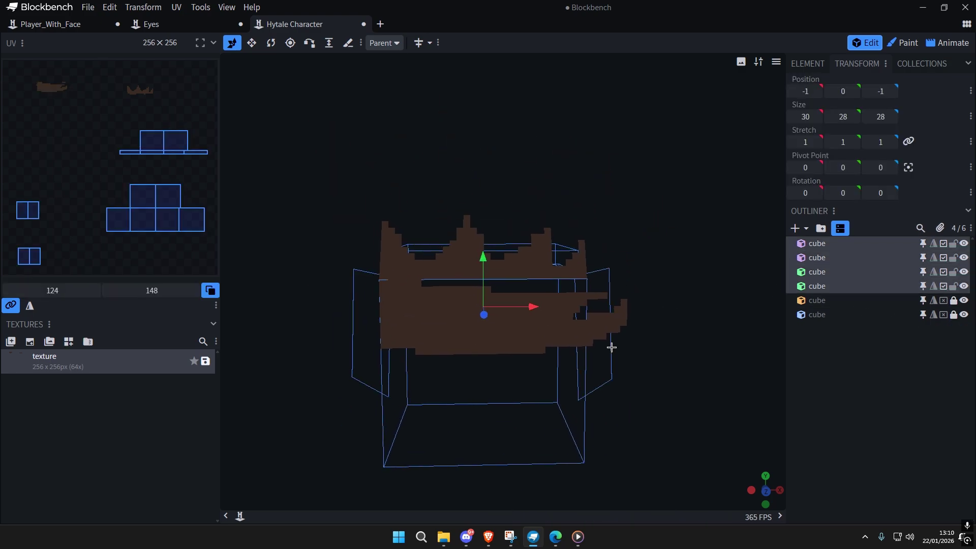
{"action": "scroll", "coordinate": [611, 346], "scroll_direction": "up", "scroll_amount": 4}
{"action": "key", "text": "ctrl+a"}
{"action": "left_click", "coordinate": [563, 329]}
{"action": "left_click_drag", "start_coordinate": [659, 347], "coordinate": [631, 325]}
{"action": "left_click", "coordinate": [565, 258]}
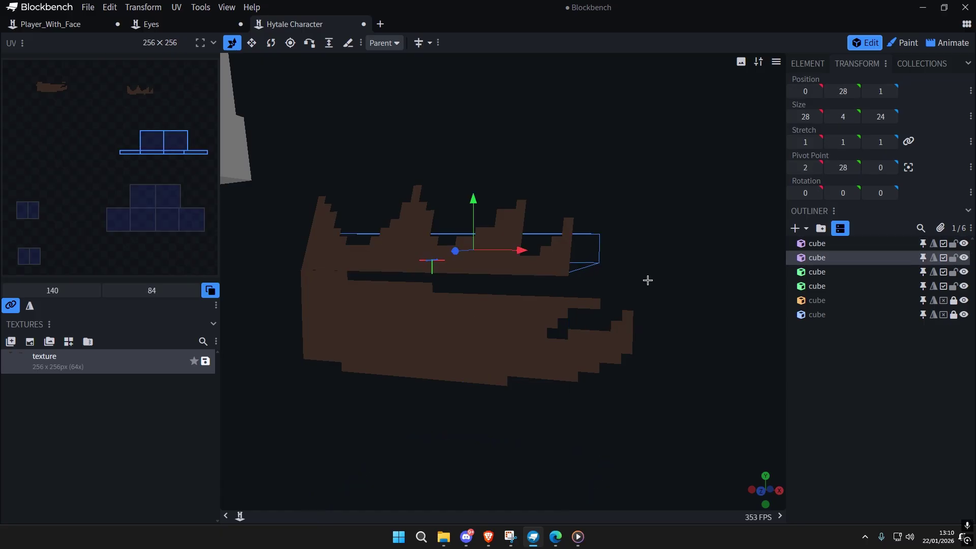
{"action": "left_click_drag", "start_coordinate": [647, 279], "coordinate": [688, 289]}
{"action": "left_click", "coordinate": [588, 409]}
{"action": "right_click_drag", "start_coordinate": [618, 388], "coordinate": [625, 273]}
{"action": "scroll", "coordinate": [625, 273], "scroll_direction": "up", "scroll_amount": 2}
Step: Return to painting and choose a darker, redder brown close to #2d1e1a
{"action": "left_click", "coordinate": [910, 44]}
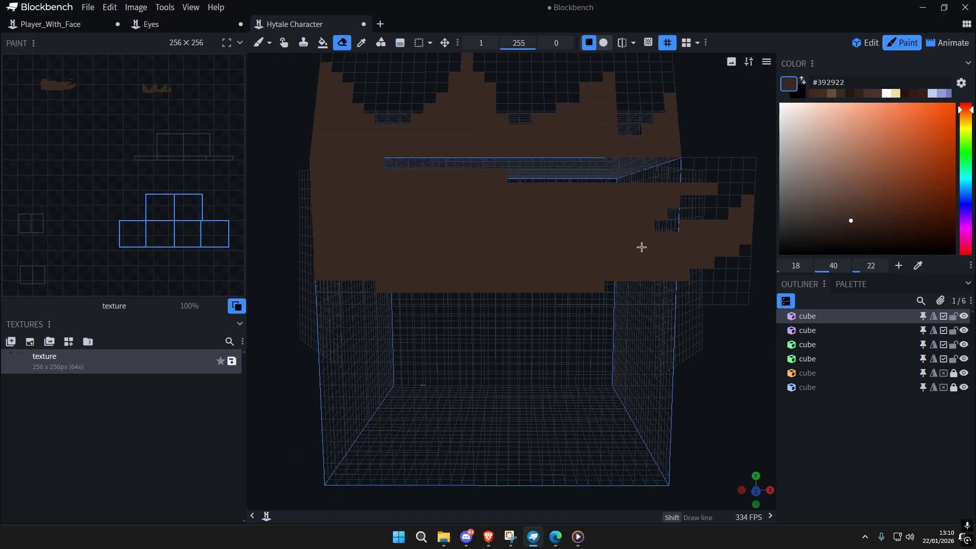
{"action": "scroll", "coordinate": [641, 246], "scroll_direction": "up", "scroll_amount": 1}
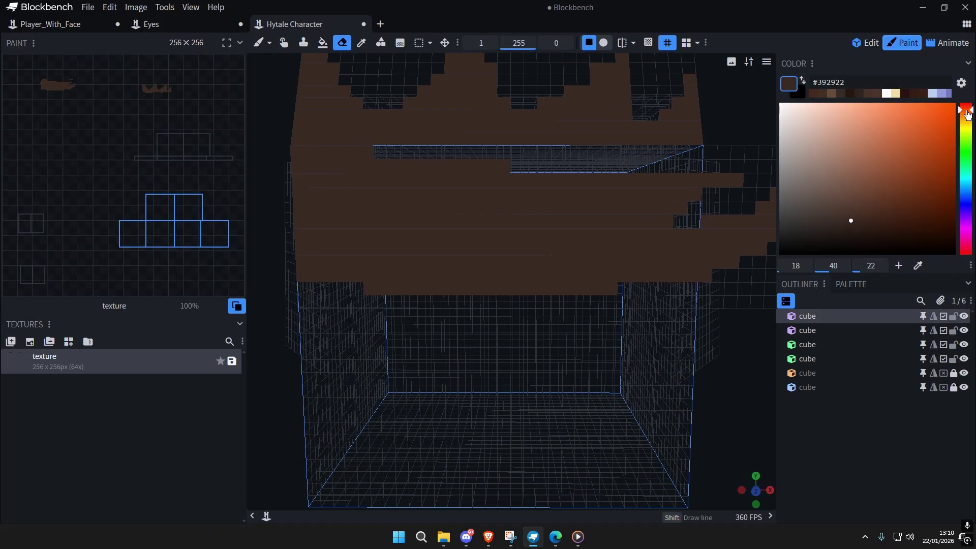
{"action": "left_click", "coordinate": [853, 230]}
{"action": "left_click_drag", "start_coordinate": [966, 117], "coordinate": [968, 111]}
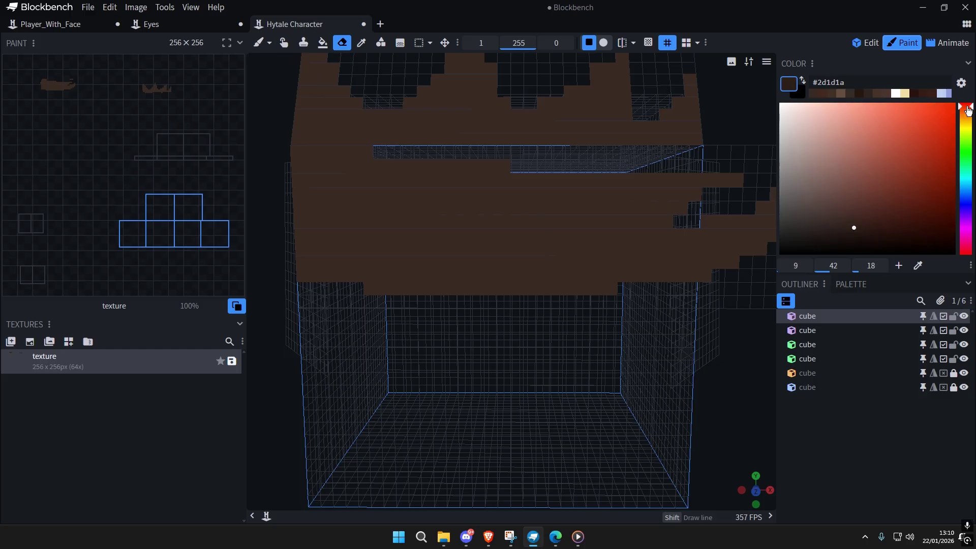
Step: Paint the large cube's front face dark brown behind the front plane with brush size 5, extending below it at both sides
{"action": "left_click", "coordinate": [260, 43]}
{"action": "left_click_drag", "start_coordinate": [325, 311], "coordinate": [485, 304]}
{"action": "right_click_drag", "start_coordinate": [537, 295], "coordinate": [535, 283]}
{"action": "key", "text": "ctrl+z"}
{"action": "right_click_drag", "start_coordinate": [425, 148], "coordinate": [412, 173]}
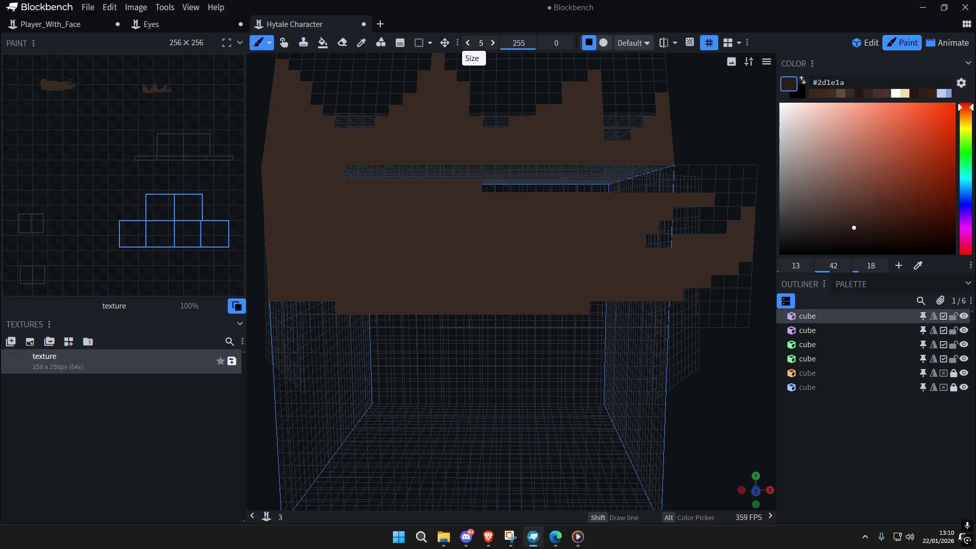
{"action": "scroll", "coordinate": [387, 226], "scroll_direction": "down", "scroll_amount": 5}
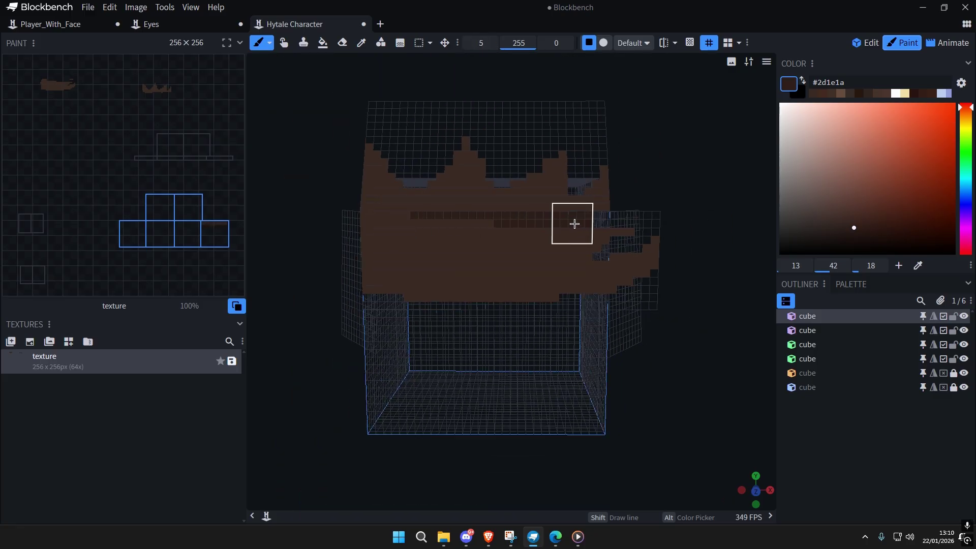
{"action": "key", "text": "ctrl+z"}
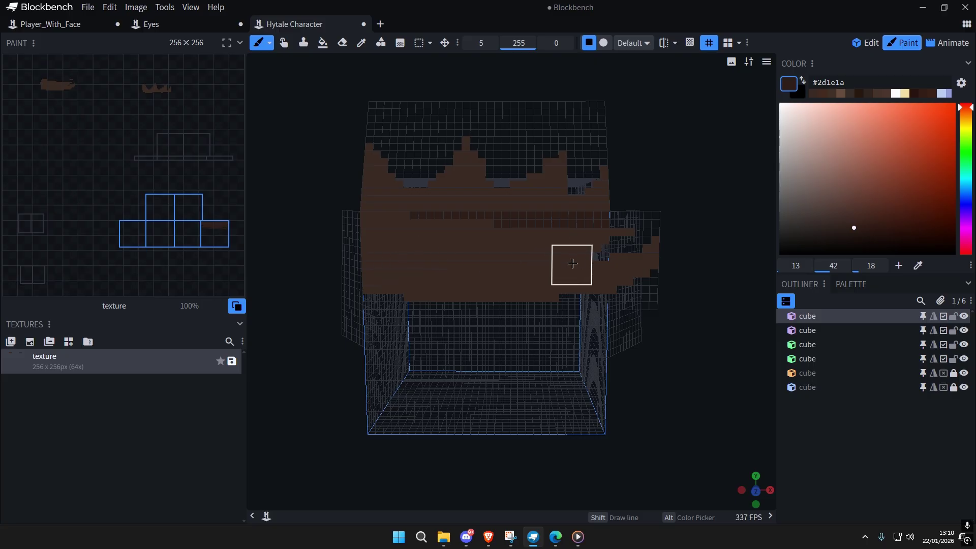
{"action": "scroll", "coordinate": [591, 305], "scroll_direction": "up", "scroll_amount": 2}
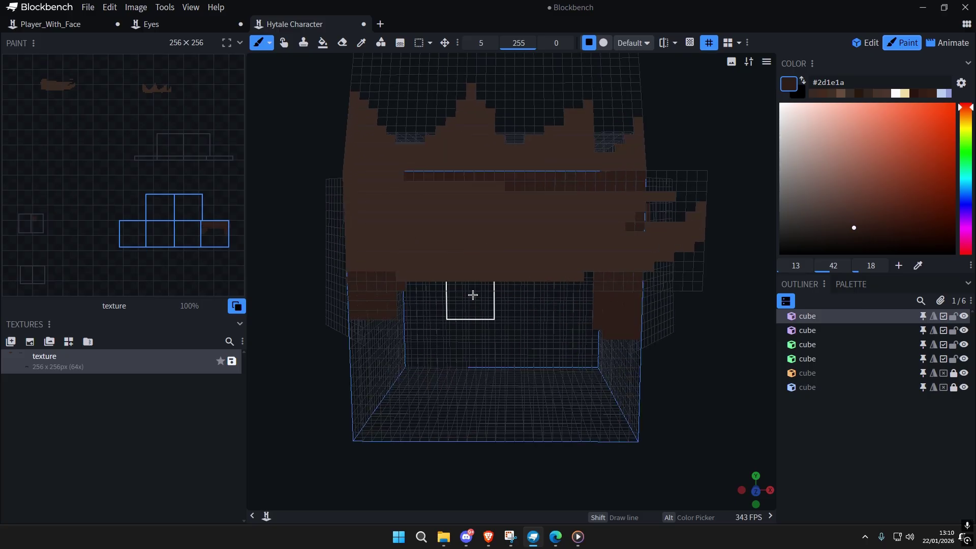
{"action": "right_click_drag", "start_coordinate": [472, 294], "coordinate": [503, 277]}
{"action": "right_click_drag", "start_coordinate": [584, 199], "coordinate": [493, 260]}
{"action": "right_click_drag", "start_coordinate": [441, 225], "coordinate": [522, 266]}
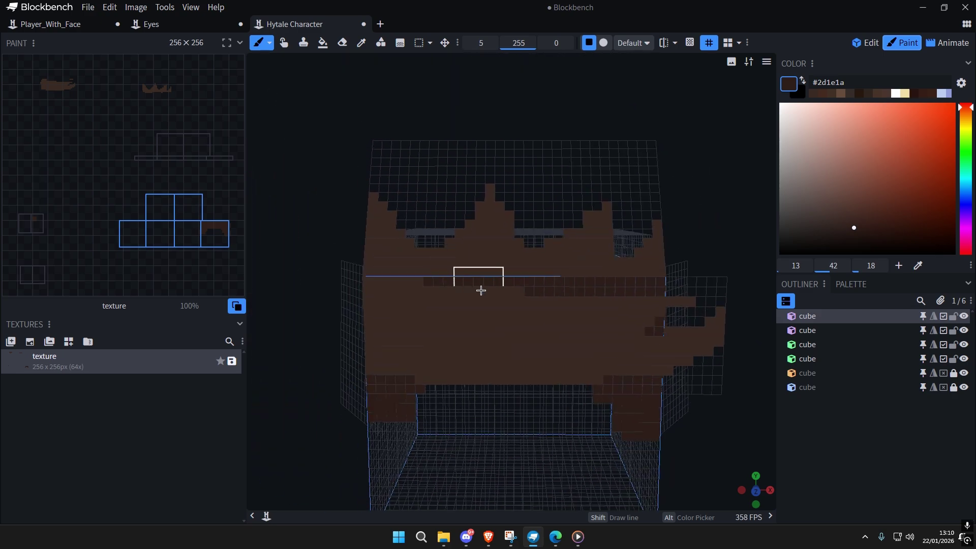
Step: Paint the upper part of the large cube's right side face and the adjacent side plane dark brown
{"action": "scroll", "coordinate": [438, 284], "scroll_direction": "down", "scroll_amount": 5}
{"action": "right_click_drag", "start_coordinate": [577, 355], "coordinate": [597, 303]}
{"action": "key", "text": "ctrl+a"}
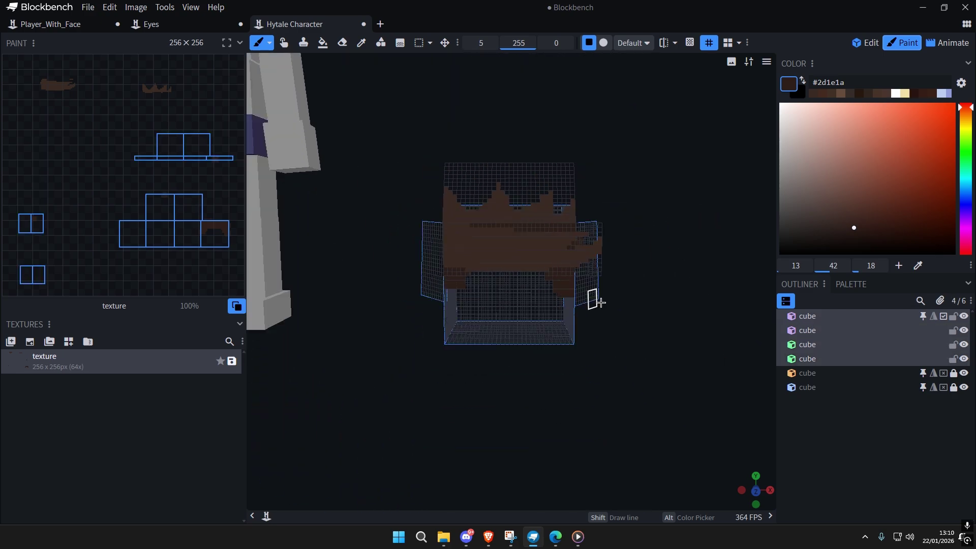
{"action": "key", "text": "ctrl+a"}
{"action": "scroll", "coordinate": [448, 298], "scroll_direction": "up", "scroll_amount": 4}
{"action": "mouse_move", "coordinate": [683, 339]}
{"action": "left_mouse_down"}
{"action": "mouse_move", "coordinate": [648, 355]}
{"action": "mouse_move", "coordinate": [593, 356]}
{"action": "left_mouse_up"}
{"action": "mouse_move", "coordinate": [475, 298]}
{"action": "left_mouse_down"}
{"action": "mouse_move", "coordinate": [551, 235]}
{"action": "mouse_move", "coordinate": [642, 206]}
{"action": "left_mouse_up"}
{"action": "left_click_drag", "start_coordinate": [486, 211], "coordinate": [615, 198]}
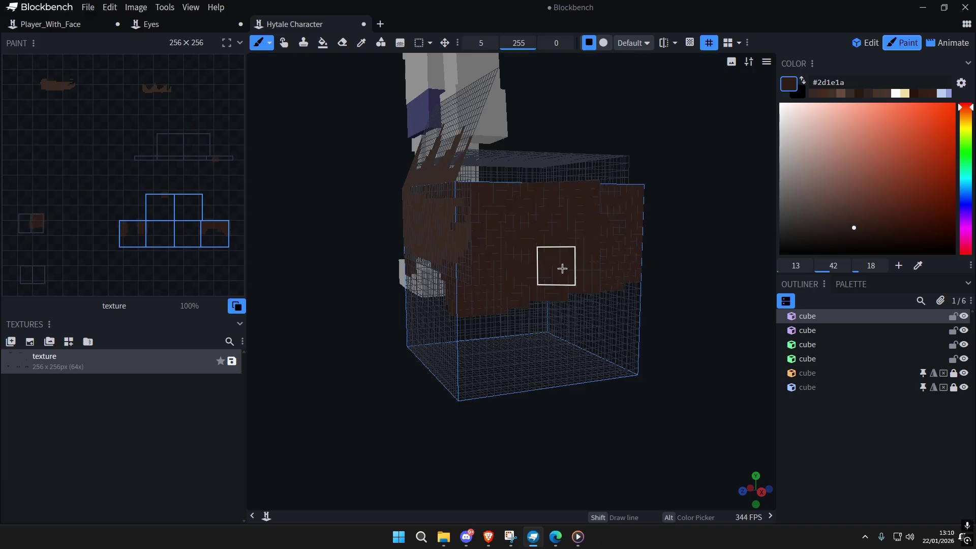
Step: Paint the upper part of the large cube's left side face and the side plane next to it dark brown
{"action": "mouse_move", "coordinate": [650, 345]}
{"action": "left_mouse_down"}
{"action": "mouse_move", "coordinate": [676, 351]}
{"action": "mouse_move", "coordinate": [684, 340]}
{"action": "mouse_move", "coordinate": [762, 332]}
{"action": "left_mouse_up"}
{"action": "mouse_move", "coordinate": [540, 288]}
{"action": "left_mouse_down"}
{"action": "mouse_move", "coordinate": [361, 261]}
{"action": "mouse_move", "coordinate": [377, 214]}
{"action": "left_mouse_up"}
{"action": "left_click_drag", "start_coordinate": [641, 346], "coordinate": [564, 344]}
{"action": "scroll", "coordinate": [531, 344], "scroll_direction": "down", "scroll_amount": 5}
{"action": "scroll", "coordinate": [529, 338], "scroll_direction": "down", "scroll_amount": 1}
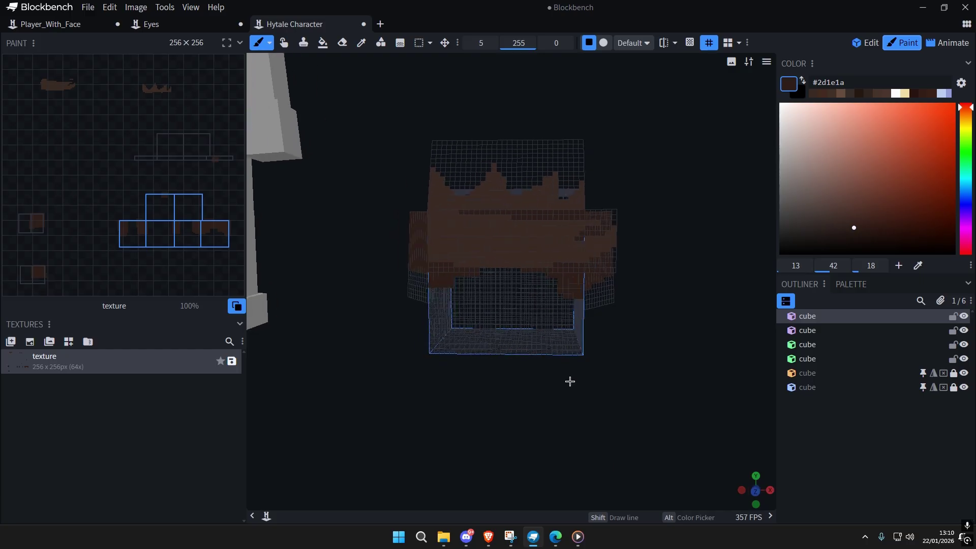
Step: Erase the left side plane's lower and outer edges and cut gaps at its top with size 1 to form jagged strands
{"action": "scroll", "coordinate": [559, 373], "scroll_direction": "up", "scroll_amount": 1}
{"action": "right_click_drag", "start_coordinate": [274, 147], "coordinate": [371, 158]}
{"action": "scroll", "coordinate": [370, 157], "scroll_direction": "up", "scroll_amount": 9}
{"action": "left_click", "coordinate": [342, 42]}
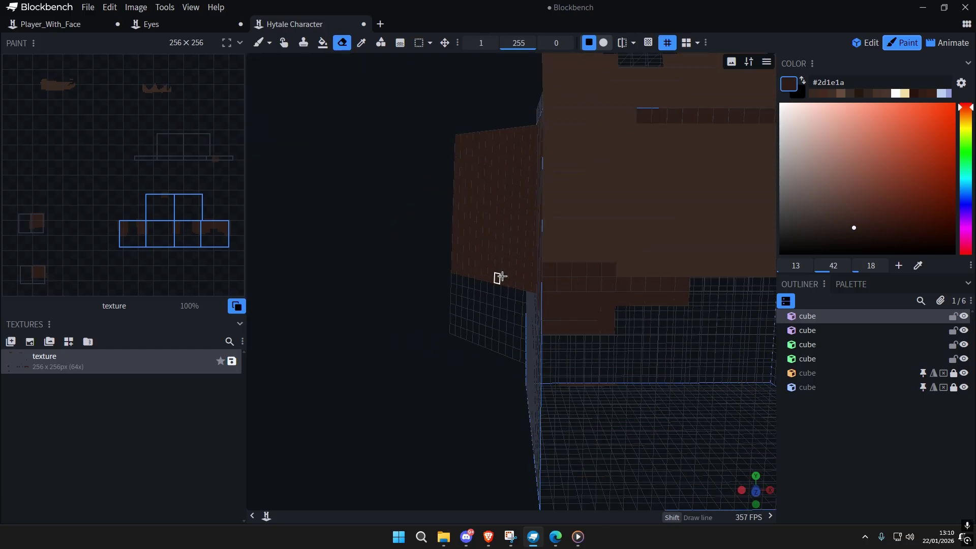
{"action": "left_click_drag", "start_coordinate": [498, 276], "coordinate": [443, 235]}
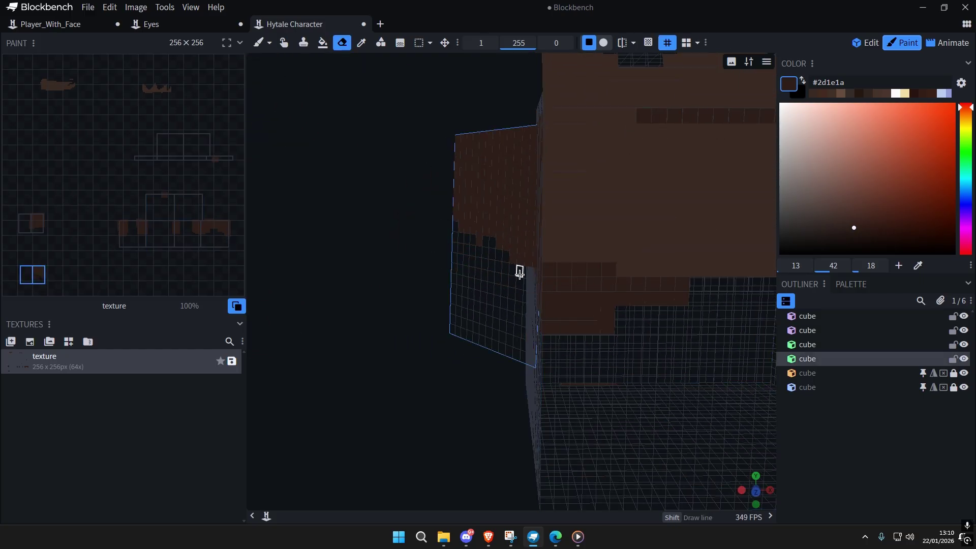
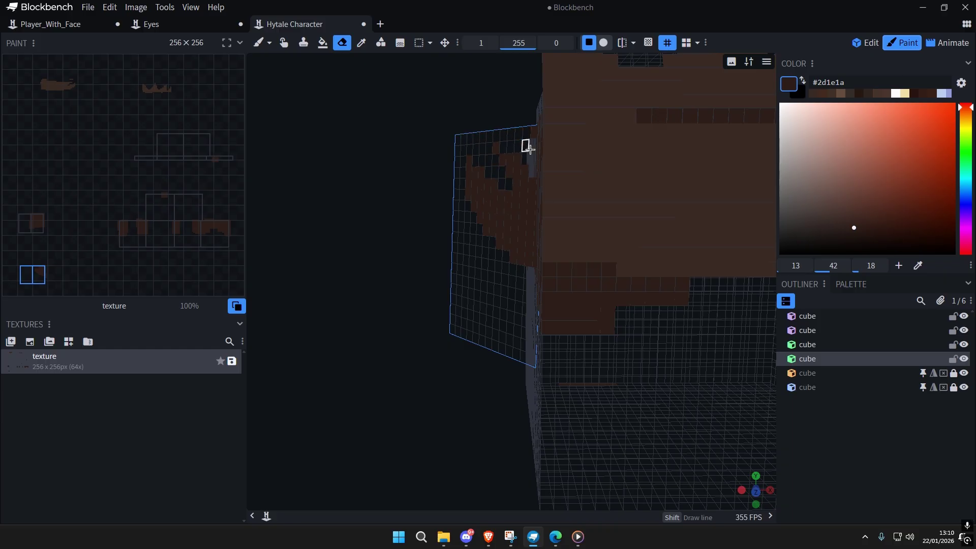
Step: Erase a stepped lower edge, a middle opening and a small notch near the top of the right side plane
{"action": "scroll", "coordinate": [511, 260], "scroll_direction": "down", "scroll_amount": 8}
{"action": "key", "text": "ctrl+a"}
{"action": "key", "text": "ctrl+a"}
{"action": "scroll", "coordinate": [627, 300], "scroll_direction": "up", "scroll_amount": 4}
{"action": "right_click_drag", "start_coordinate": [627, 305], "coordinate": [609, 314]}
{"action": "scroll", "coordinate": [609, 314], "scroll_direction": "up", "scroll_amount": 3}
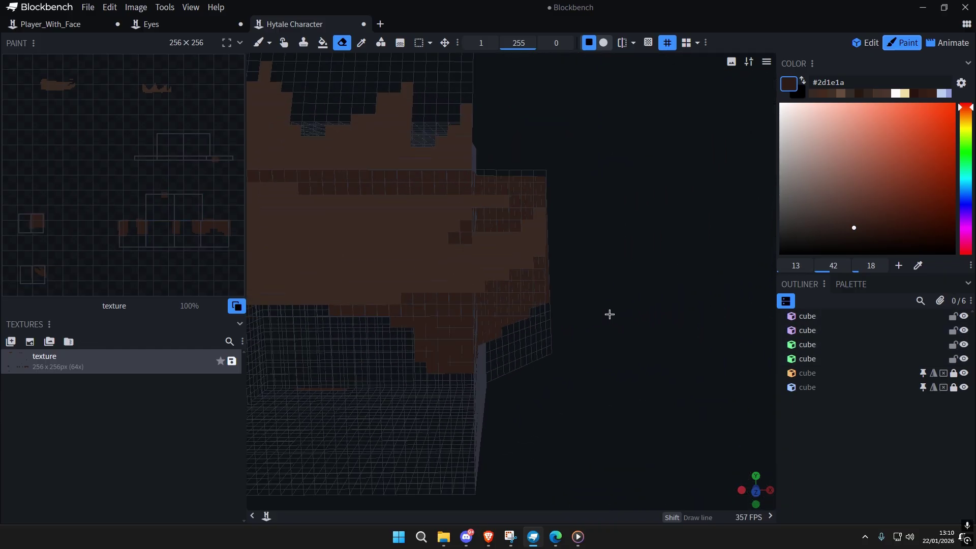
{"action": "left_click", "coordinate": [493, 345]}
{"action": "left_click_drag", "start_coordinate": [554, 288], "coordinate": [641, 285]}
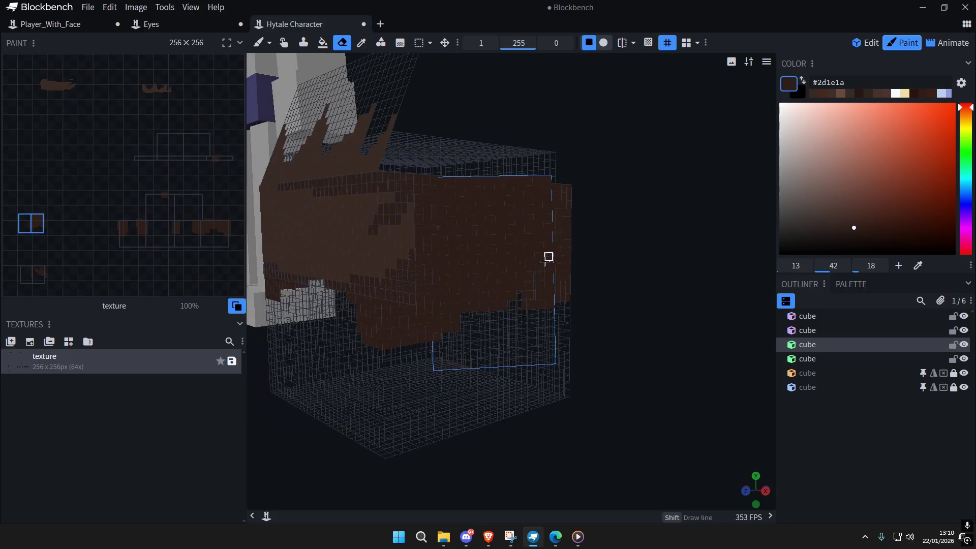
{"action": "left_click_drag", "start_coordinate": [540, 285], "coordinate": [650, 313]}
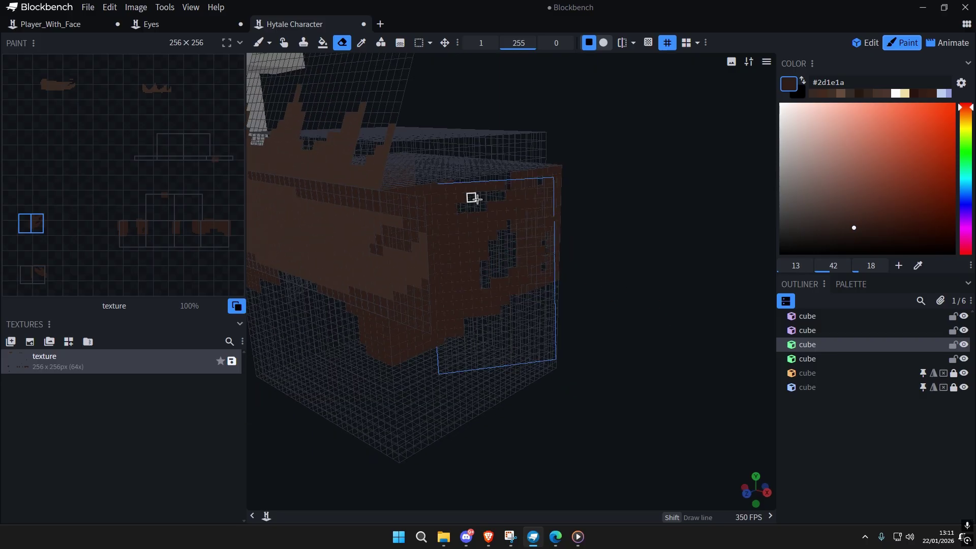
Step: Widen the notch along the right side plane's upper edge with the eraser
{"action": "scroll", "coordinate": [640, 249], "scroll_direction": "down", "scroll_amount": 4}
{"action": "left_click_drag", "start_coordinate": [621, 263], "coordinate": [594, 255]}
{"action": "scroll", "coordinate": [602, 248], "scroll_direction": "up", "scroll_amount": 3}
{"action": "scroll", "coordinate": [595, 255], "scroll_direction": "up", "scroll_amount": 3}
{"action": "right_click_drag", "start_coordinate": [600, 236], "coordinate": [555, 256]}
{"action": "mouse_move", "coordinate": [556, 256]}
{"action": "left_mouse_down"}
{"action": "mouse_move", "coordinate": [429, 203]}
{"action": "mouse_move", "coordinate": [325, 117]}
{"action": "left_mouse_up"}
Step: Repaint part of the right side plane around its middle opening with the dark brown size 5 brush
{"action": "left_click", "coordinate": [258, 42]}
{"action": "scroll", "coordinate": [501, 278], "scroll_direction": "down", "scroll_amount": 5}
{"action": "right_click_drag", "start_coordinate": [501, 279], "coordinate": [522, 292]}
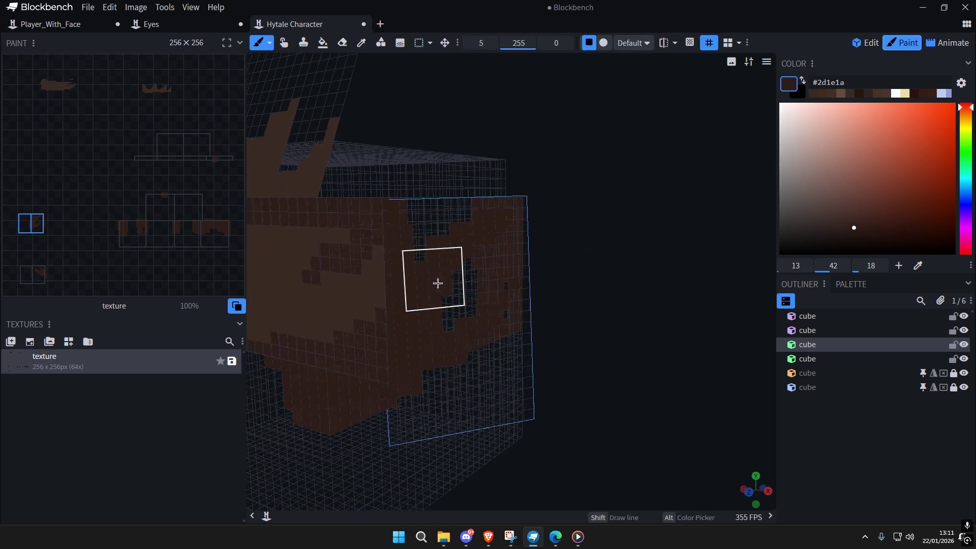
{"action": "left_click_drag", "start_coordinate": [420, 270], "coordinate": [452, 246]}
{"action": "right_click_drag", "start_coordinate": [562, 215], "coordinate": [594, 268]}
{"action": "scroll", "coordinate": [594, 268], "scroll_direction": "up", "scroll_amount": 2}
Step: Erase the right side plane's outer area so the paint ends in separate jagged strand tips
{"action": "left_click", "coordinate": [342, 43]}
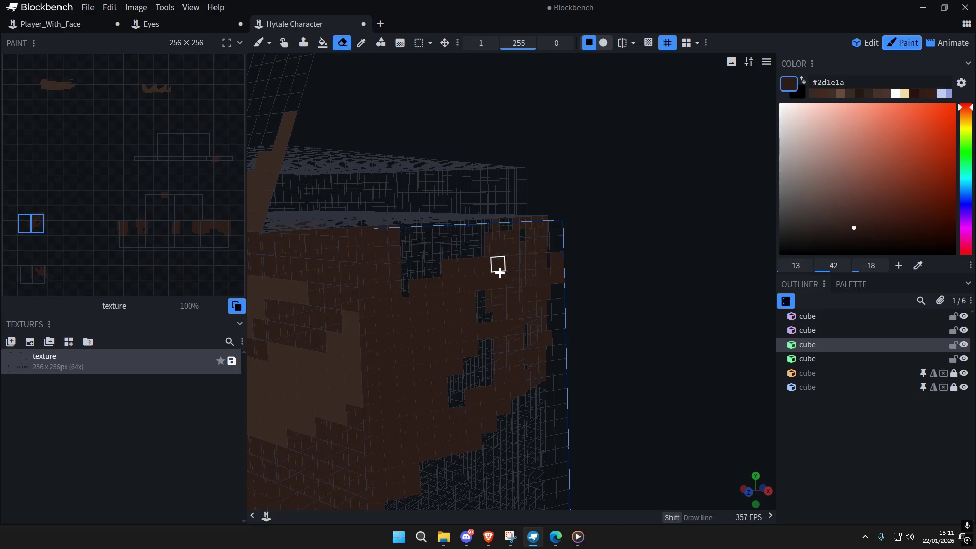
{"action": "mouse_move", "coordinate": [584, 235]}
{"action": "left_mouse_down"}
{"action": "mouse_move", "coordinate": [533, 222]}
{"action": "mouse_move", "coordinate": [533, 308]}
{"action": "left_mouse_up"}
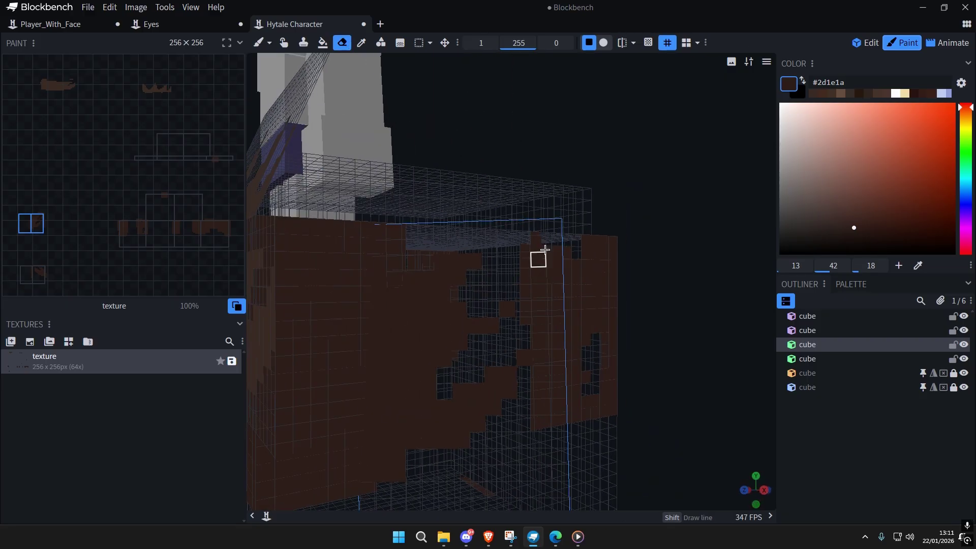
{"action": "middle_click_drag", "start_coordinate": [630, 315], "coordinate": [711, 362]}
{"action": "middle_click_drag", "start_coordinate": [652, 376], "coordinate": [511, 311]}
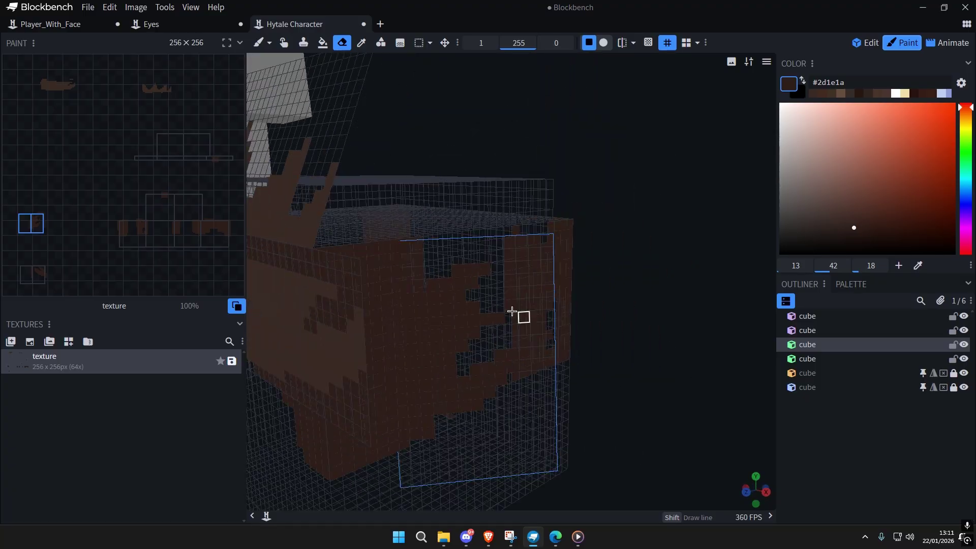
{"action": "scroll", "coordinate": [512, 311], "scroll_direction": "up", "scroll_amount": 1}
{"action": "left_click_drag", "start_coordinate": [469, 268], "coordinate": [400, 304]}
{"action": "key", "text": "ctrl+z"}
Step: Erase the top of the right side plane's upper strand into a stepped slant
{"action": "scroll", "coordinate": [439, 300], "scroll_direction": "down", "scroll_amount": 3}
{"action": "left_click_drag", "start_coordinate": [580, 341], "coordinate": [577, 331]}
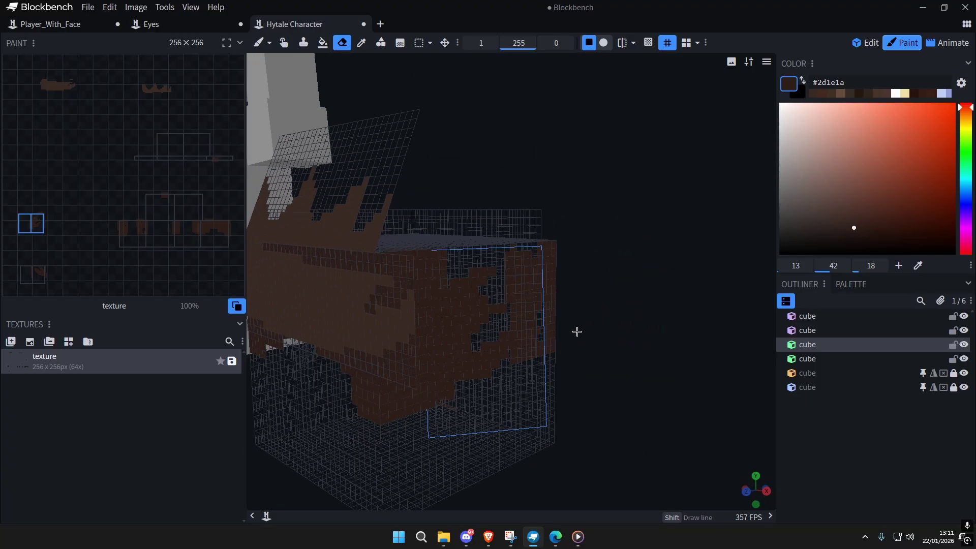
{"action": "scroll", "coordinate": [425, 311], "scroll_direction": "up", "scroll_amount": 3}
{"action": "left_click_drag", "start_coordinate": [426, 288], "coordinate": [473, 269]}
{"action": "scroll", "coordinate": [488, 290], "scroll_direction": "down", "scroll_amount": 3}
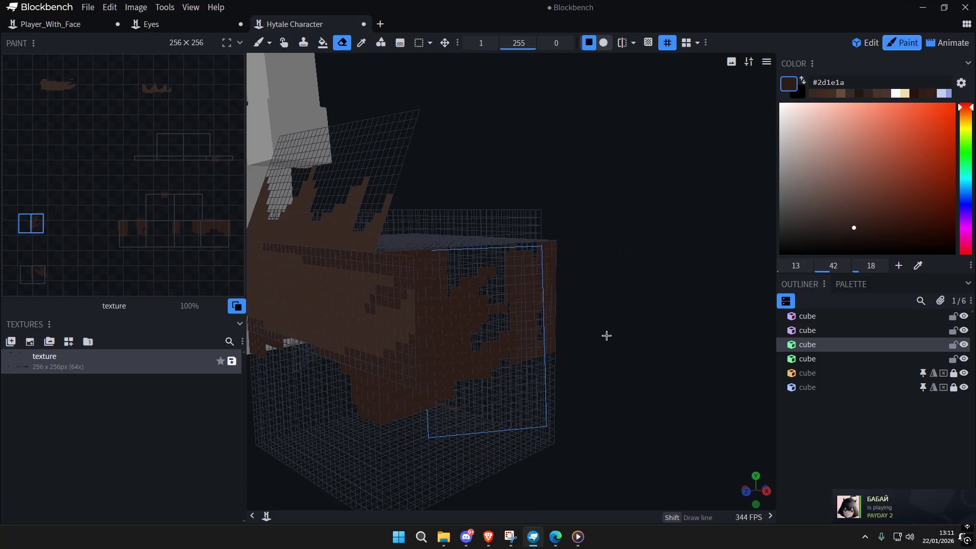
Step: Erase the tip of the right side plane's middle strand to join the gaps above and below it
{"action": "key", "text": "ctrl+a"}
{"action": "mouse_move", "coordinate": [605, 335]}
{"action": "left_mouse_down"}
{"action": "mouse_move", "coordinate": [613, 366]}
{"action": "mouse_move", "coordinate": [573, 371]}
{"action": "left_mouse_up"}
{"action": "key", "text": "ctrl+a"}
{"action": "scroll", "coordinate": [500, 340], "scroll_direction": "up", "scroll_amount": 3}
{"action": "left_click", "coordinate": [478, 333]}
{"action": "left_click", "coordinate": [495, 311]}
{"action": "scroll", "coordinate": [544, 354], "scroll_direction": "up", "scroll_amount": 4}
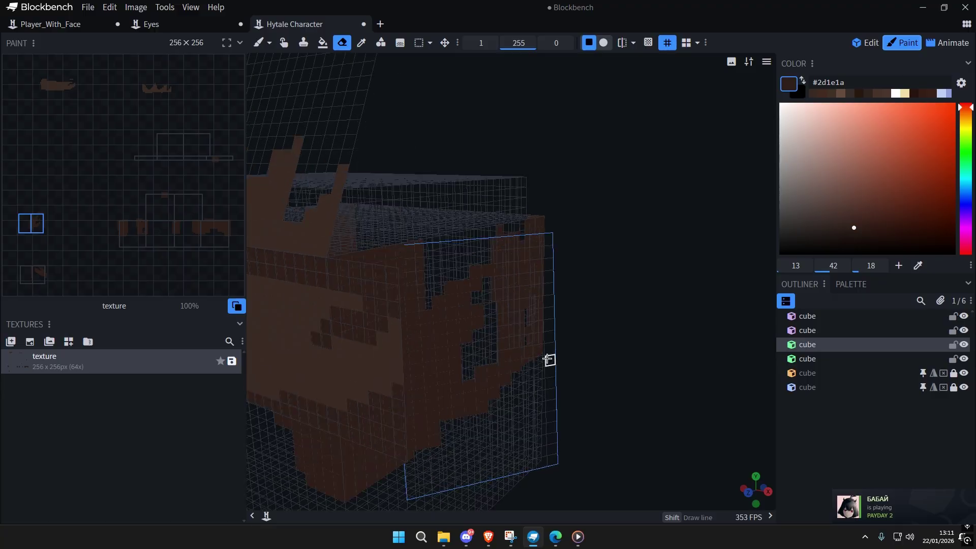
Step: Erase deeper into the opening between the right side plane's upper and lower strands
{"action": "left_click_drag", "start_coordinate": [605, 321], "coordinate": [594, 317]}
{"action": "scroll", "coordinate": [477, 317], "scroll_direction": "down", "scroll_amount": 5}
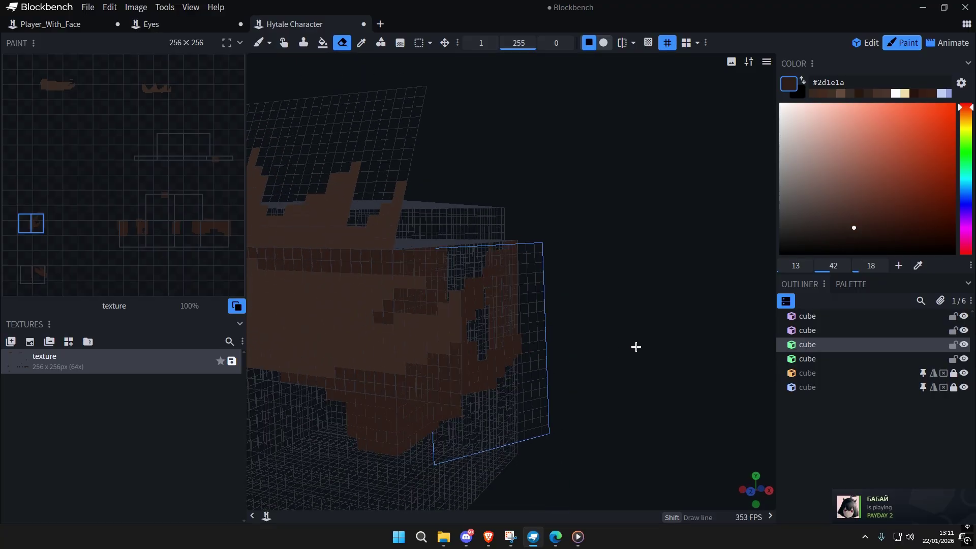
{"action": "scroll", "coordinate": [560, 316], "scroll_direction": "up", "scroll_amount": 5}
{"action": "left_click_drag", "start_coordinate": [636, 346], "coordinate": [590, 328]}
{"action": "scroll", "coordinate": [479, 294], "scroll_direction": "down", "scroll_amount": 3}
{"action": "scroll", "coordinate": [477, 349], "scroll_direction": "up", "scroll_amount": 4}
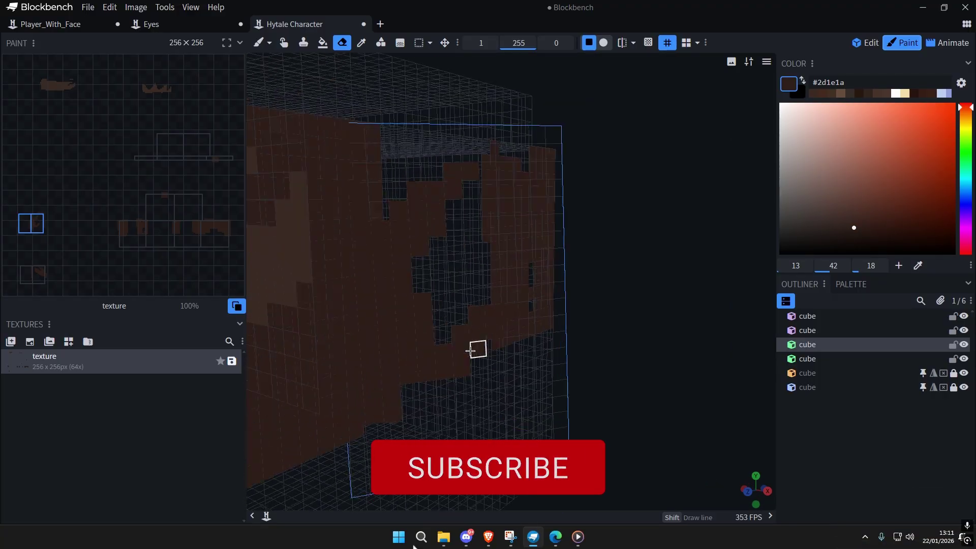
Step: Examine the jagged strands on both side planes together with the painted front from a distance
{"action": "scroll", "coordinate": [452, 332], "scroll_direction": "up", "scroll_amount": 1}
{"action": "scroll", "coordinate": [508, 345], "scroll_direction": "down", "scroll_amount": 5}
{"action": "left_click", "coordinate": [569, 370]}
{"action": "scroll", "coordinate": [569, 369], "scroll_direction": "down", "scroll_amount": 4}
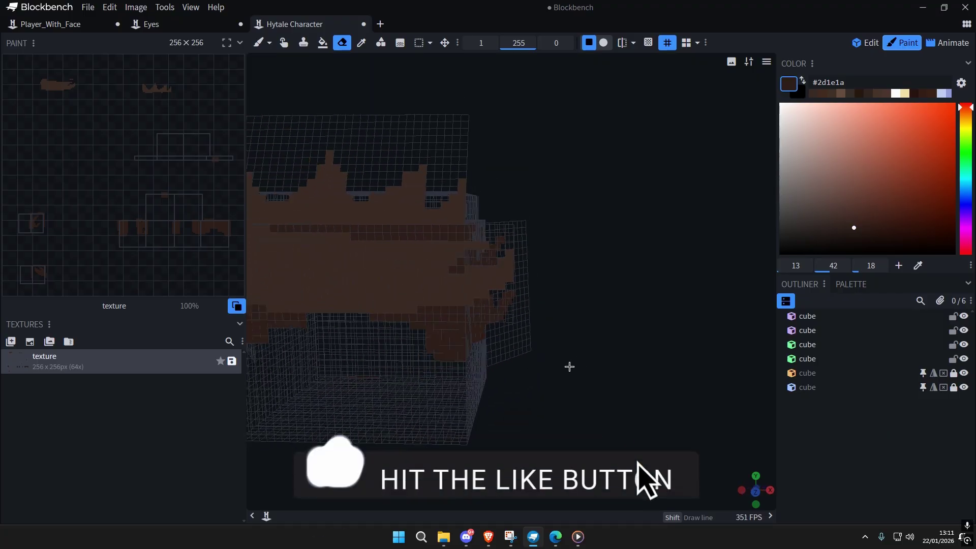
{"action": "left_click_drag", "start_coordinate": [568, 365], "coordinate": [673, 327]}
{"action": "scroll", "coordinate": [639, 364], "scroll_direction": "down", "scroll_amount": 3}
{"action": "scroll", "coordinate": [630, 362], "scroll_direction": "up", "scroll_amount": 1}
{"action": "scroll", "coordinate": [599, 369], "scroll_direction": "down", "scroll_amount": 3}
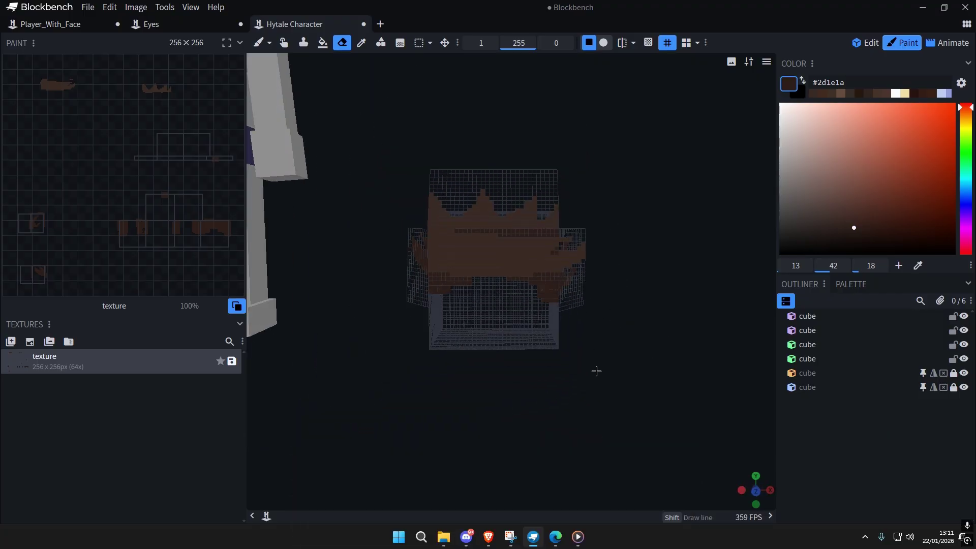
Step: Paint a dark brown #2d1e1a lower strand down the left side plane with a brush size of 2
{"action": "scroll", "coordinate": [592, 370], "scroll_direction": "up", "scroll_amount": 4}
{"action": "right_click_drag", "start_coordinate": [436, 364], "coordinate": [546, 338]}
{"action": "scroll", "coordinate": [538, 331], "scroll_direction": "up", "scroll_amount": 4}
{"action": "left_click", "coordinate": [453, 229], "text": "alt"}
{"action": "right_click_drag", "start_coordinate": [452, 322], "coordinate": [473, 351]}
{"action": "scroll", "coordinate": [474, 351], "scroll_direction": "up", "scroll_amount": 1}
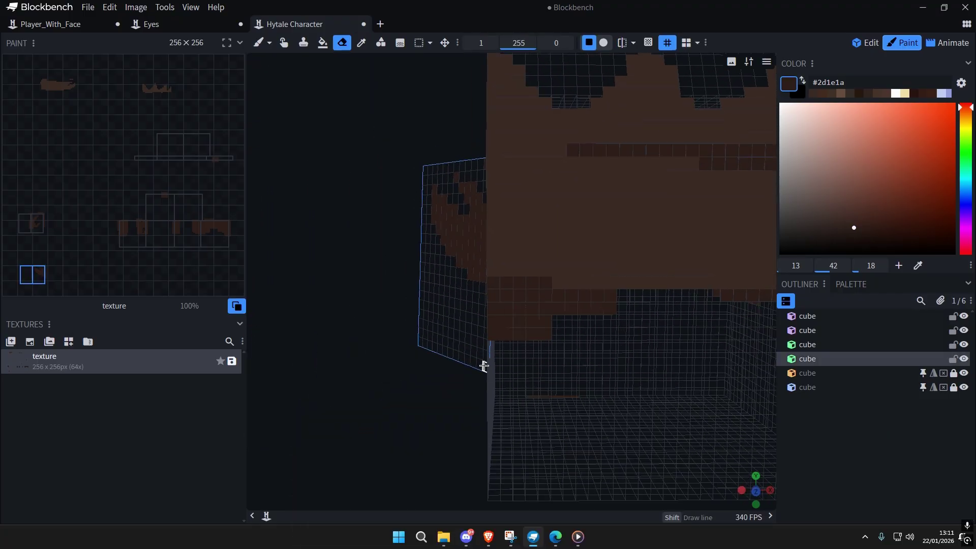
{"action": "left_click", "coordinate": [259, 42]}
{"action": "scroll", "coordinate": [523, 250], "scroll_direction": "up", "scroll_amount": 2}
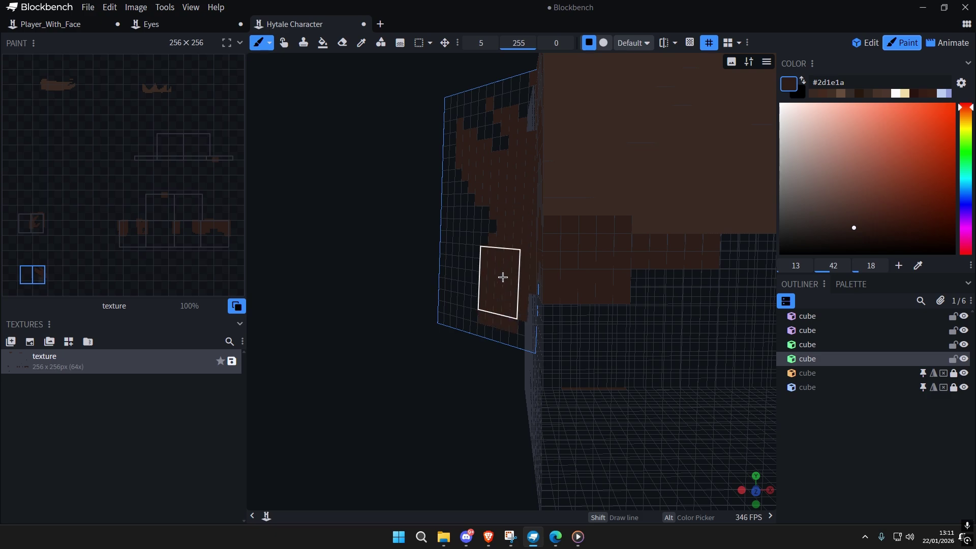
{"action": "key", "text": "ctrl+z"}
{"action": "scroll", "coordinate": [474, 225], "scroll_direction": "up", "scroll_amount": 1}
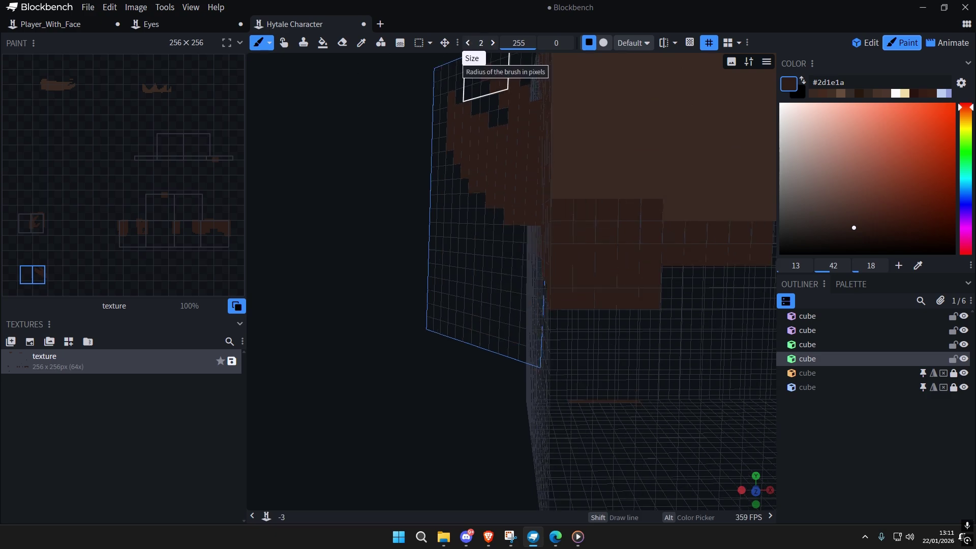
{"action": "mouse_move", "coordinate": [525, 237]}
{"action": "left_mouse_down"}
{"action": "mouse_move", "coordinate": [479, 316]}
{"action": "mouse_move", "coordinate": [538, 230]}
{"action": "mouse_move", "coordinate": [503, 340]}
{"action": "left_mouse_up"}
{"action": "scroll", "coordinate": [513, 231], "scroll_direction": "up", "scroll_amount": 3}
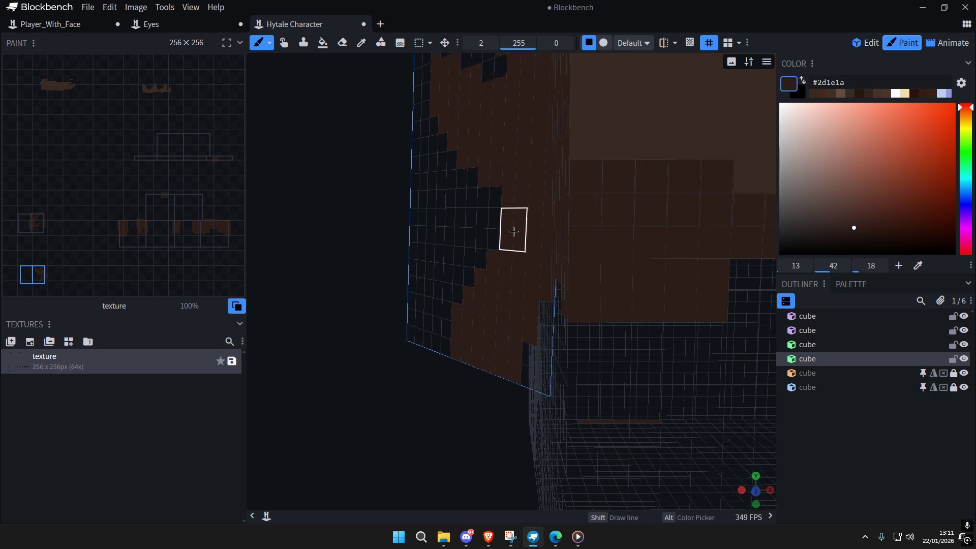
Step: Switch to the round brush shape and erase most of the left side plane's new lower strand at size 1
{"action": "scroll", "coordinate": [513, 231], "scroll_direction": "up", "scroll_amount": 1}
{"action": "left_click", "coordinate": [603, 43]}
{"action": "left_click", "coordinate": [342, 43]}
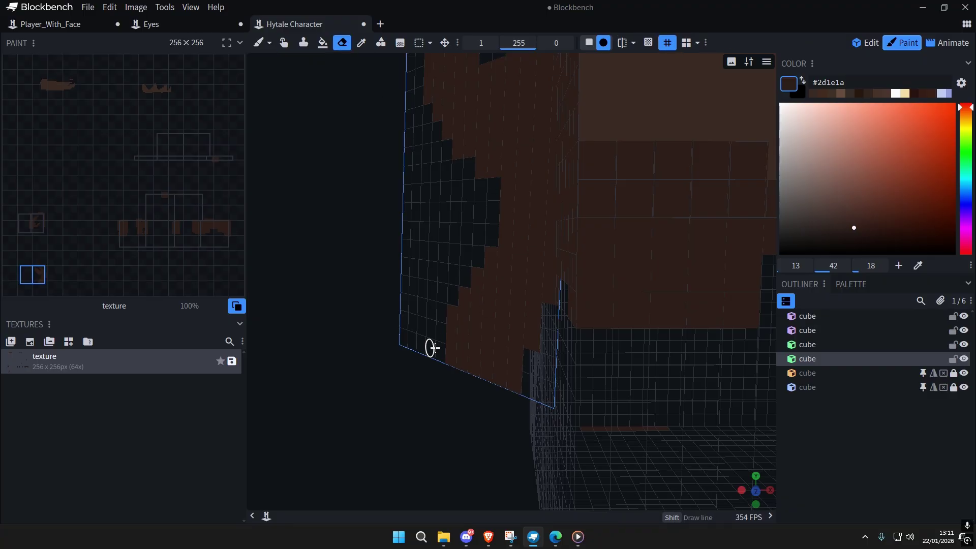
{"action": "mouse_move", "coordinate": [430, 347]}
{"action": "left_mouse_down"}
{"action": "mouse_move", "coordinate": [503, 257]}
{"action": "mouse_move", "coordinate": [549, 292]}
{"action": "mouse_move", "coordinate": [460, 360]}
{"action": "left_mouse_up"}
{"action": "scroll", "coordinate": [459, 360], "scroll_direction": "up", "scroll_amount": 1}
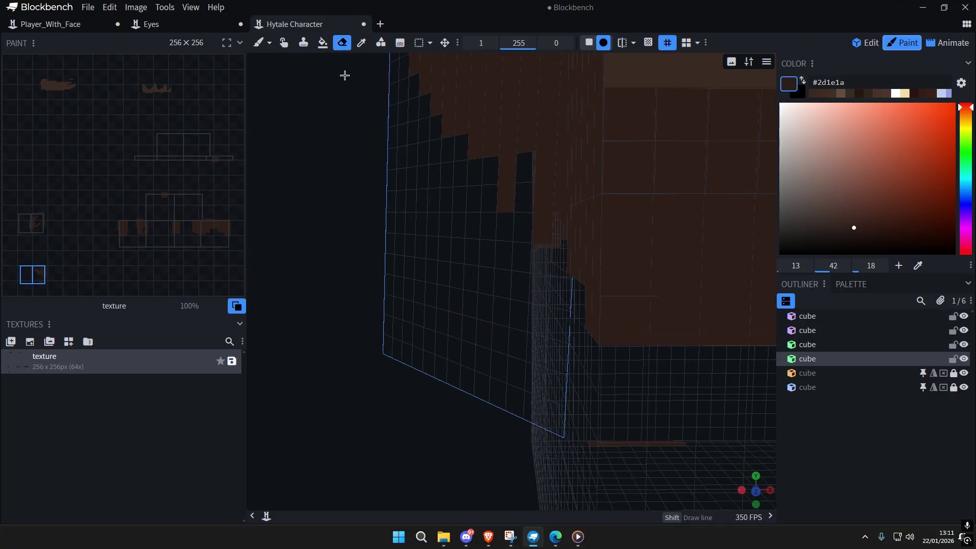
Step: Repaint the left side plane's lower strand as a tail curving toward the lower outer corner with the round size 2 brush
{"action": "left_click", "coordinate": [258, 43]}
{"action": "mouse_move", "coordinate": [546, 225]}
{"action": "left_mouse_down"}
{"action": "mouse_move", "coordinate": [451, 340]}
{"action": "mouse_move", "coordinate": [469, 271]}
{"action": "left_mouse_up"}
{"action": "scroll", "coordinate": [396, 346], "scroll_direction": "down", "scroll_amount": 4}
{"action": "scroll", "coordinate": [513, 375], "scroll_direction": "down", "scroll_amount": 3}
{"action": "scroll", "coordinate": [517, 350], "scroll_direction": "up", "scroll_amount": 2}
{"action": "key", "text": "ctrl+z"}
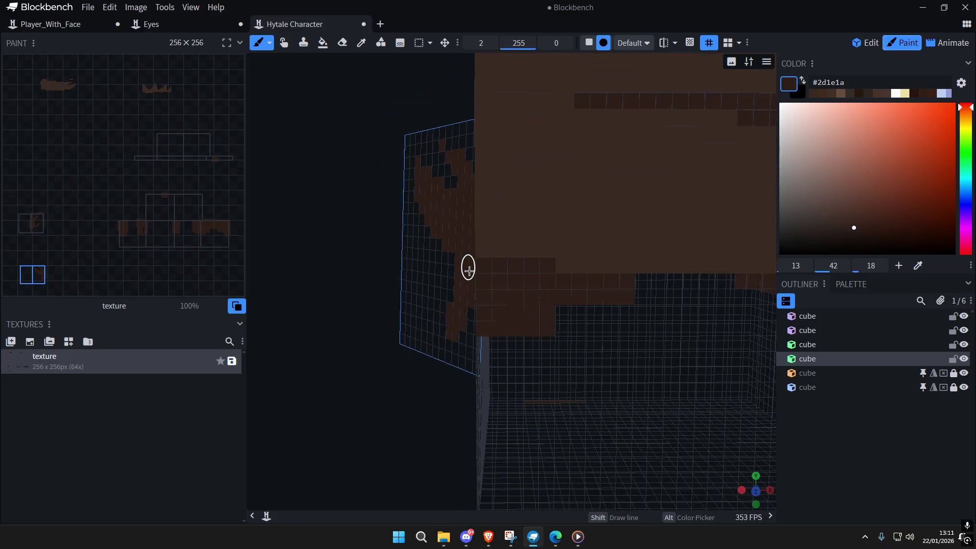
Step: Erase along the edges of the left side plane's lower tail to narrow it into a stepped point
{"action": "scroll", "coordinate": [497, 279], "scroll_direction": "up", "scroll_amount": 3}
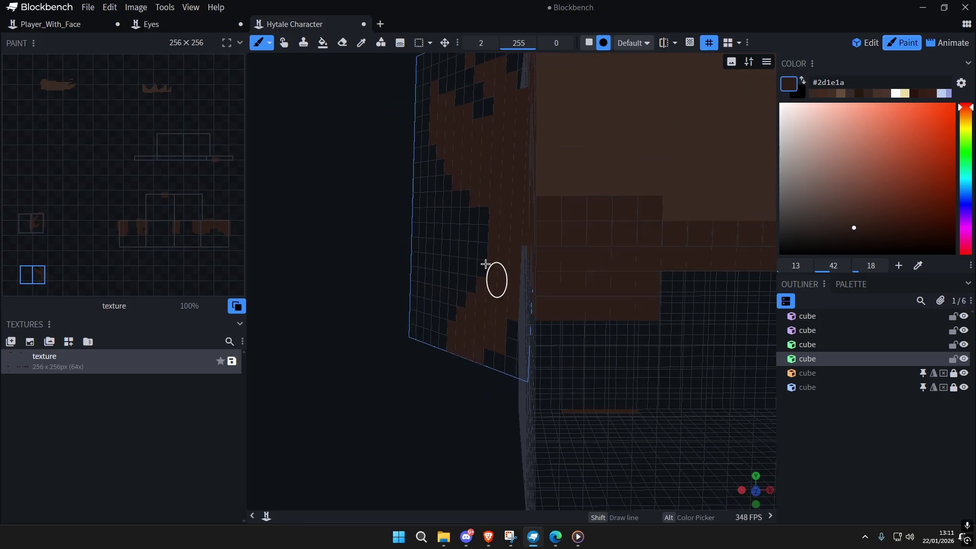
{"action": "left_click", "coordinate": [342, 42]}
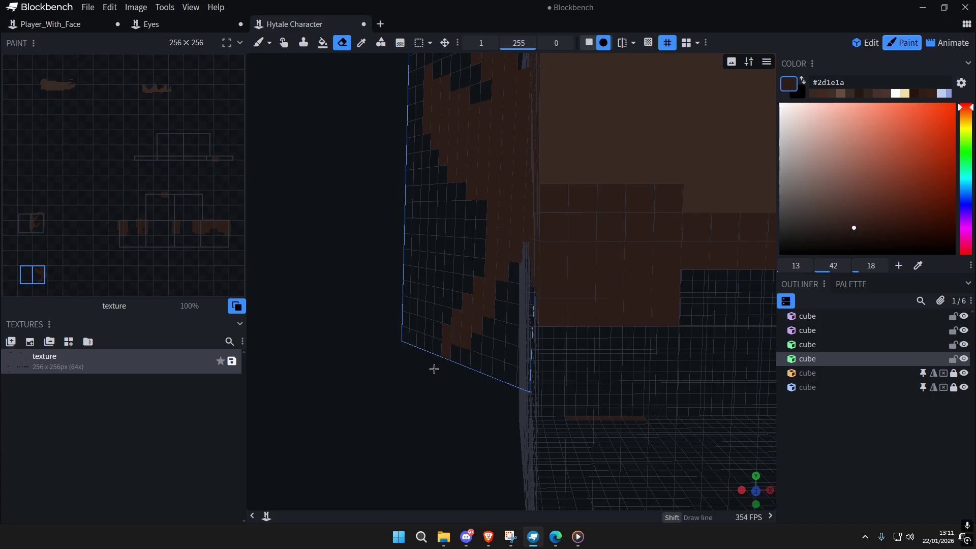
{"action": "scroll", "coordinate": [485, 325], "scroll_direction": "down", "scroll_amount": 5}
{"action": "left_click", "coordinate": [506, 342]}
{"action": "scroll", "coordinate": [538, 325], "scroll_direction": "up", "scroll_amount": 5}
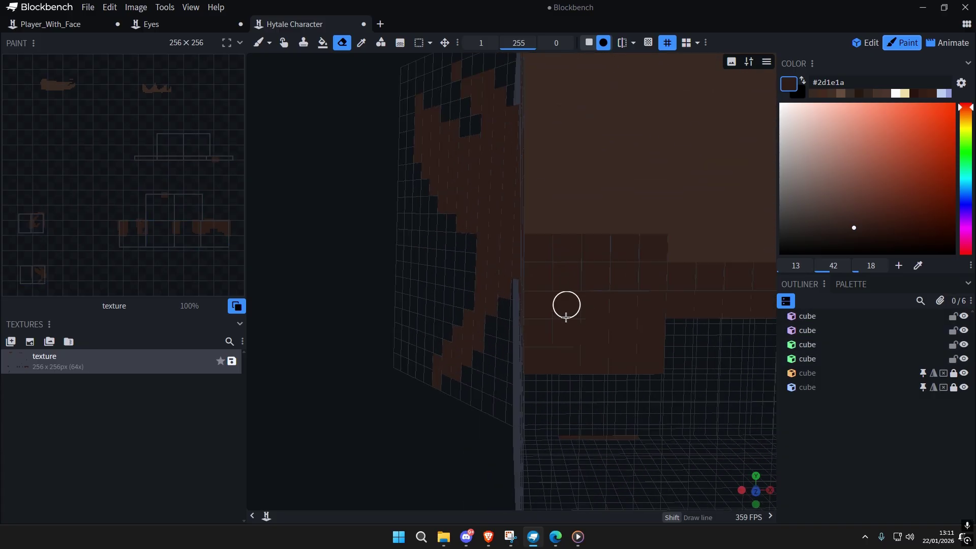
Step: Fill in the outer edge of the left side plane's strand where it bends into the lower tail
{"action": "left_click", "coordinate": [260, 46]}
{"action": "left_click", "coordinate": [475, 254]}
{"action": "mouse_move", "coordinate": [474, 254]}
{"action": "middle_mouse_down"}
{"action": "mouse_move", "coordinate": [518, 299]}
{"action": "mouse_move", "coordinate": [529, 292]}
{"action": "middle_mouse_up"}
{"action": "scroll", "coordinate": [512, 290], "scroll_direction": "up", "scroll_amount": 3}
{"action": "scroll", "coordinate": [557, 290], "scroll_direction": "up", "scroll_amount": 4}
{"action": "scroll", "coordinate": [619, 333], "scroll_direction": "down", "scroll_amount": 12}
{"action": "key", "text": "ctrl+a"}
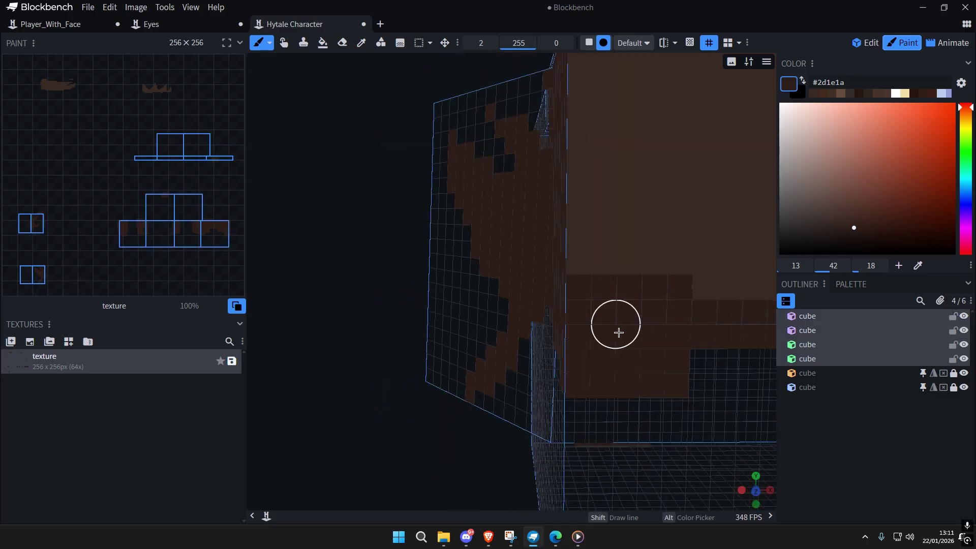
{"action": "key", "text": "ctrl+a"}
Step: Thicken the left side plane's lower tail with dark brown down to the plane's lower edge
{"action": "scroll", "coordinate": [531, 307], "scroll_direction": "up", "scroll_amount": 3}
{"action": "left_click", "coordinate": [516, 312]}
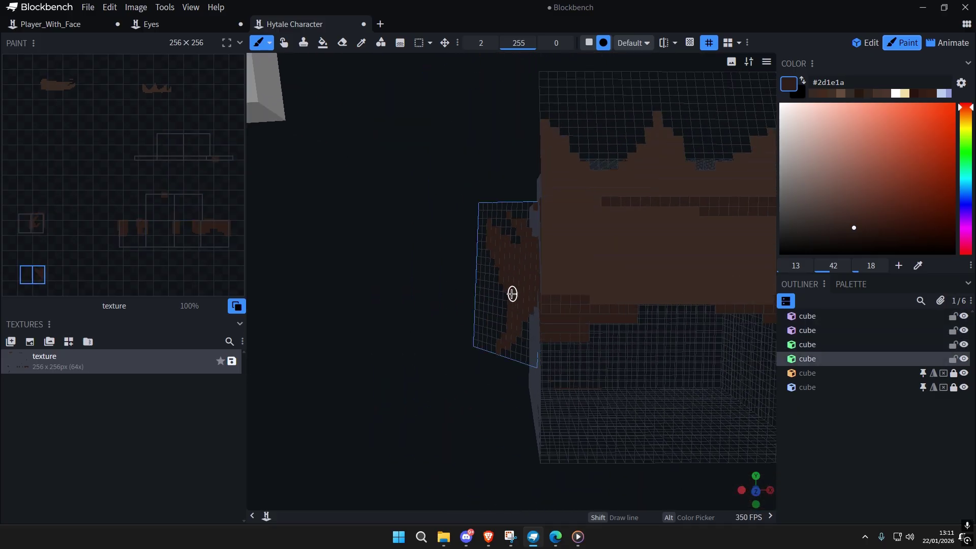
{"action": "scroll", "coordinate": [521, 329], "scroll_direction": "down", "scroll_amount": 3}
{"action": "scroll", "coordinate": [557, 325], "scroll_direction": "up", "scroll_amount": 5}
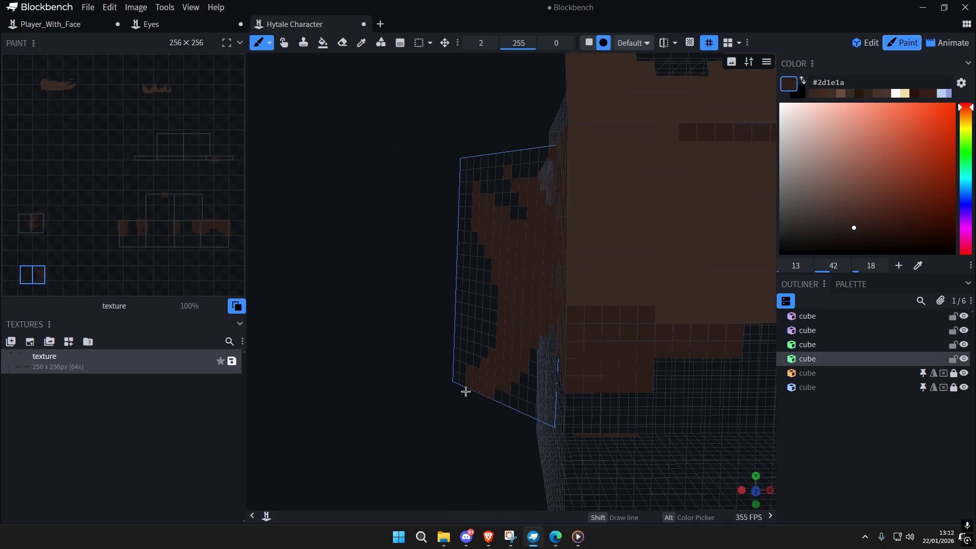
{"action": "scroll", "coordinate": [466, 391], "scroll_direction": "down", "scroll_amount": 6}
{"action": "key", "text": "ctrl+a"}
{"action": "key", "text": "ctrl+a"}
{"action": "scroll", "coordinate": [584, 383], "scroll_direction": "down", "scroll_amount": 3}
{"action": "right_click_drag", "start_coordinate": [572, 355], "coordinate": [652, 377]}
{"action": "scroll", "coordinate": [538, 357], "scroll_direction": "up", "scroll_amount": 4}
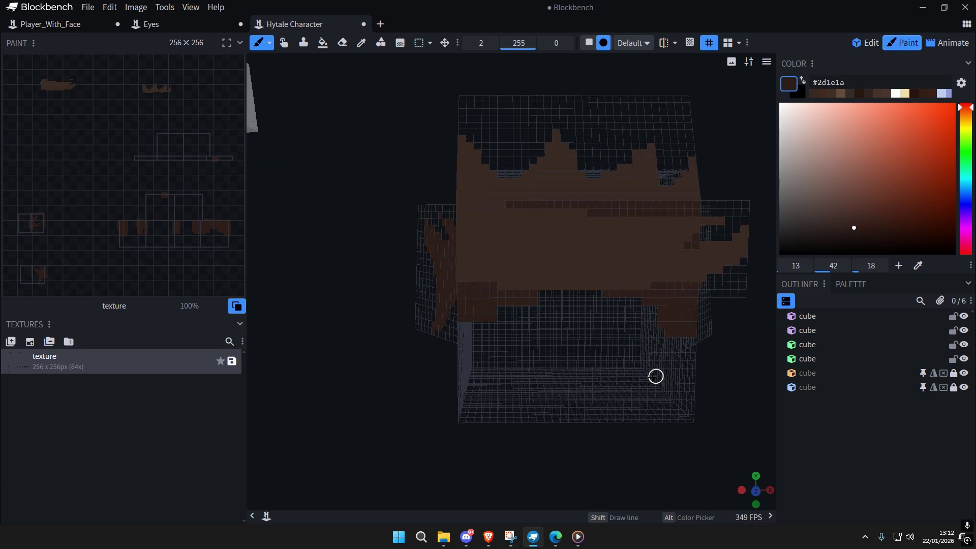
Step: Touch up the left side plane's strand with more dark brown and check it from the front
{"action": "scroll", "coordinate": [652, 377], "scroll_direction": "up", "scroll_amount": 4}
{"action": "right_click_drag", "start_coordinate": [420, 277], "coordinate": [505, 315]}
{"action": "left_click_drag", "start_coordinate": [492, 314], "coordinate": [465, 309]}
{"action": "scroll", "coordinate": [533, 351], "scroll_direction": "down", "scroll_amount": 5}
{"action": "key", "text": "ctrl+a"}
{"action": "key", "text": "ctrl+a"}
{"action": "scroll", "coordinate": [560, 361], "scroll_direction": "down", "scroll_amount": 5}
{"action": "right_click_drag", "start_coordinate": [564, 353], "coordinate": [477, 333]}
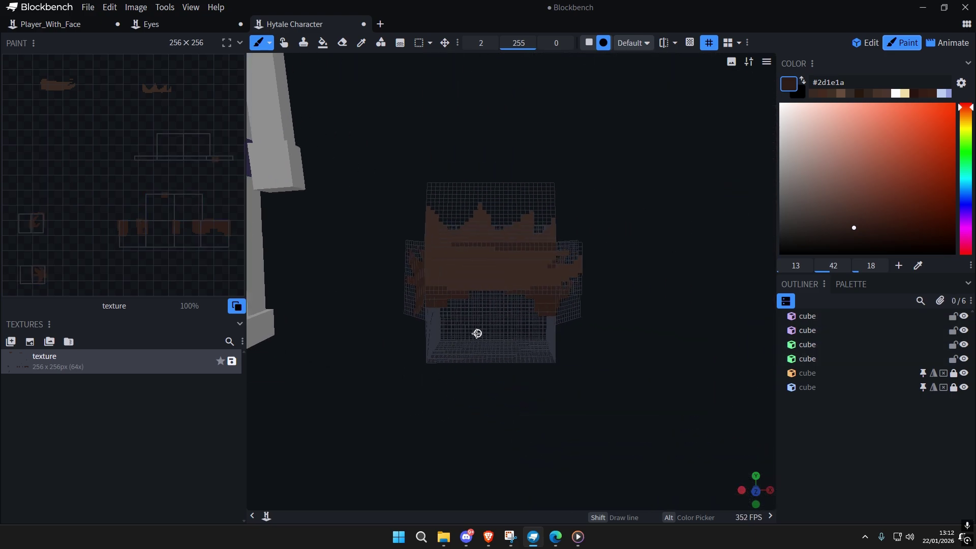
Step: Paint a dark brown lower strand on the right side plane and erase its edges into a slanted tail
{"action": "scroll", "coordinate": [546, 303], "scroll_direction": "up", "scroll_amount": 6}
{"action": "left_click", "coordinate": [430, 349]}
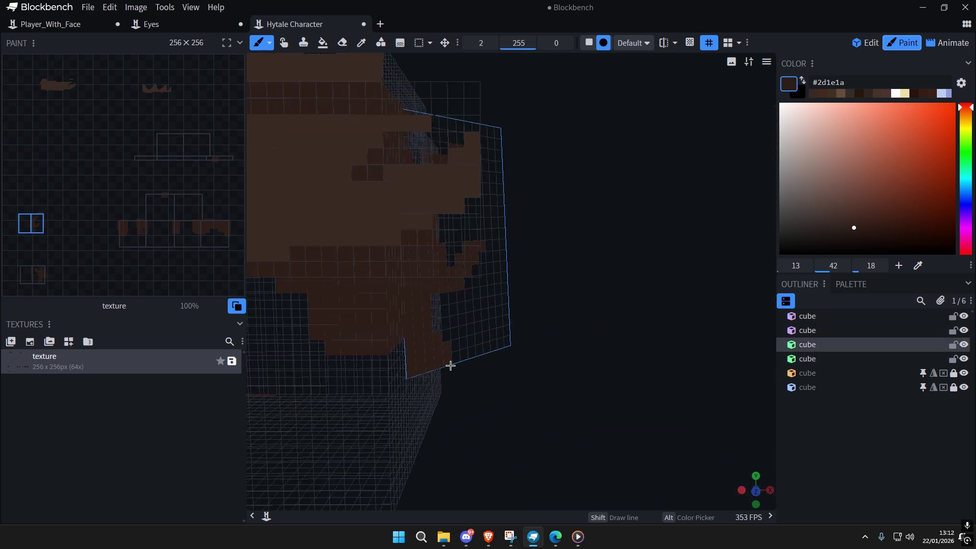
{"action": "scroll", "coordinate": [544, 318], "scroll_direction": "up", "scroll_amount": 2}
{"action": "left_click", "coordinate": [342, 43]}
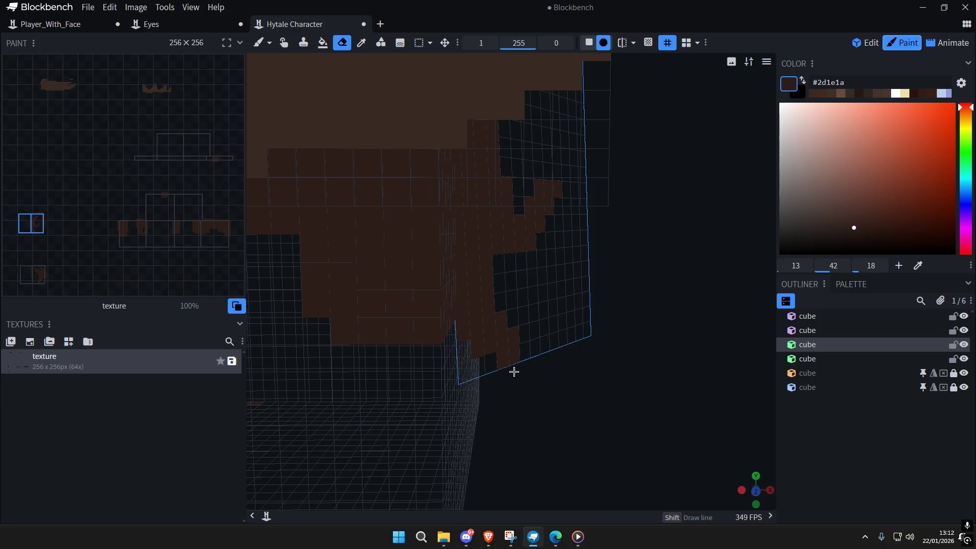
{"action": "scroll", "coordinate": [527, 379], "scroll_direction": "down", "scroll_amount": 6}
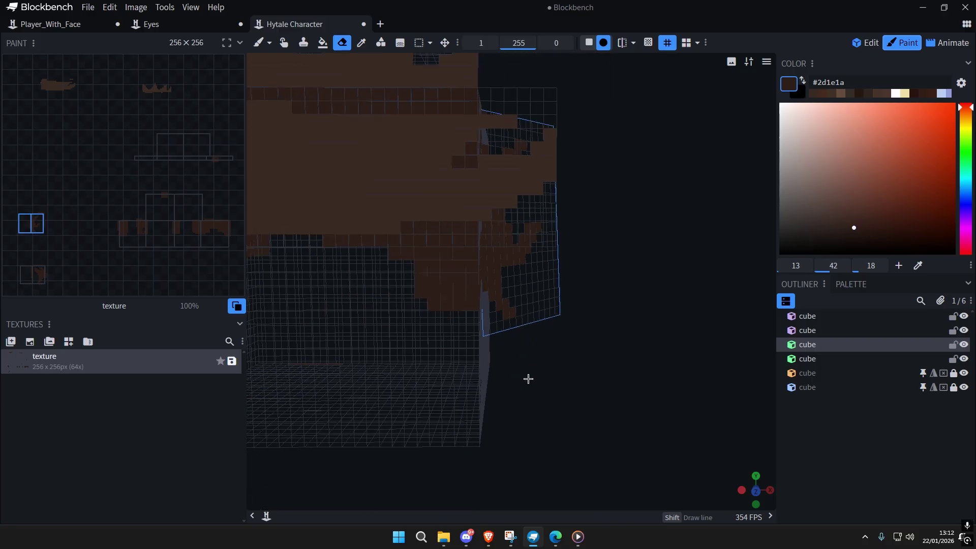
Step: Examine the whole hair from front and back with the pixel grid hidden, and turn the grid back on
{"action": "key", "text": "ctrl+a"}
{"action": "key", "text": "ctrl+a"}
{"action": "scroll", "coordinate": [593, 383], "scroll_direction": "down", "scroll_amount": 2}
{"action": "right_click_drag", "start_coordinate": [584, 382], "coordinate": [608, 410]}
{"action": "scroll", "coordinate": [566, 327], "scroll_direction": "up", "scroll_amount": 4}
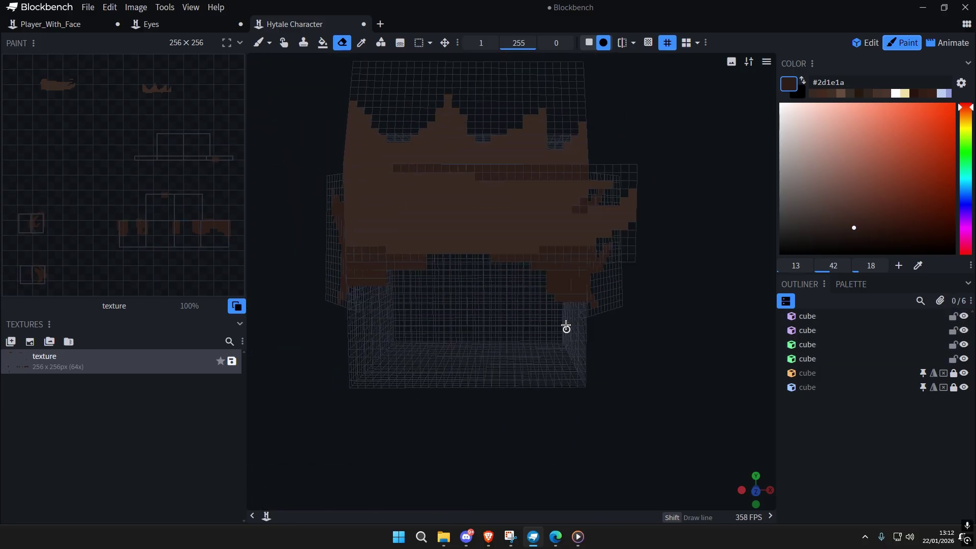
{"action": "scroll", "coordinate": [647, 311], "scroll_direction": "down", "scroll_amount": 4}
{"action": "scroll", "coordinate": [630, 203], "scroll_direction": "up", "scroll_amount": 4}
{"action": "left_click", "coordinate": [667, 43]}
{"action": "scroll", "coordinate": [673, 243], "scroll_direction": "down", "scroll_amount": 4}
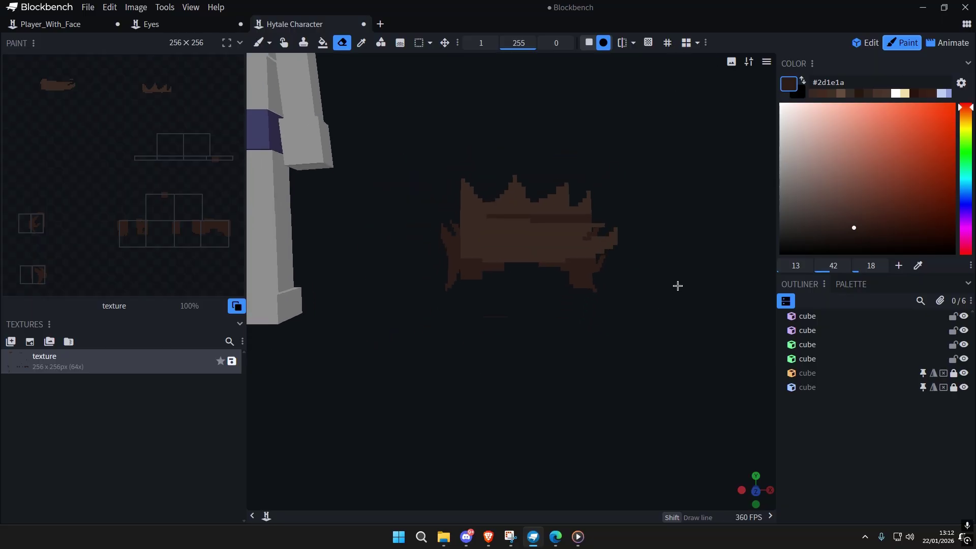
{"action": "scroll", "coordinate": [686, 279], "scroll_direction": "up", "scroll_amount": 2}
{"action": "left_click_drag", "start_coordinate": [710, 266], "coordinate": [432, 246]}
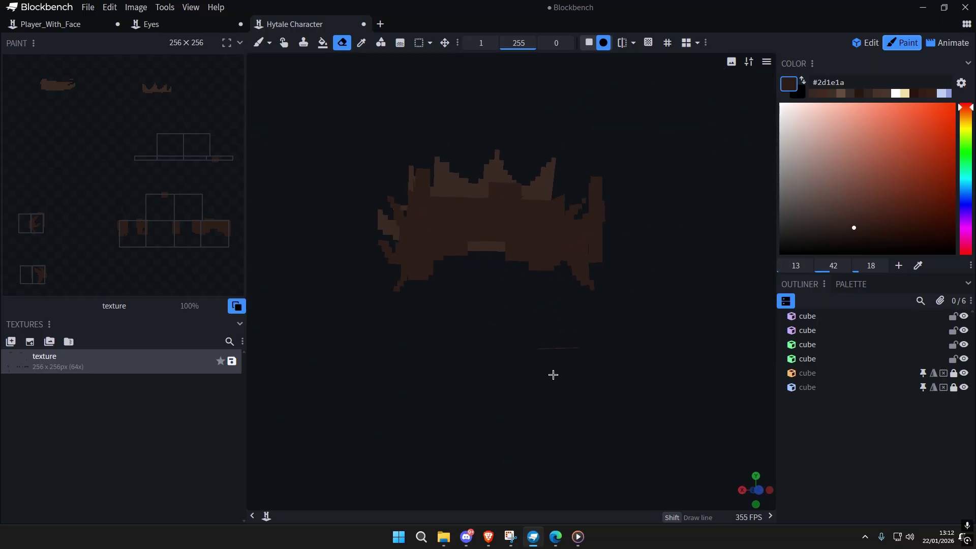
{"action": "left_click_drag", "start_coordinate": [551, 391], "coordinate": [798, 422]}
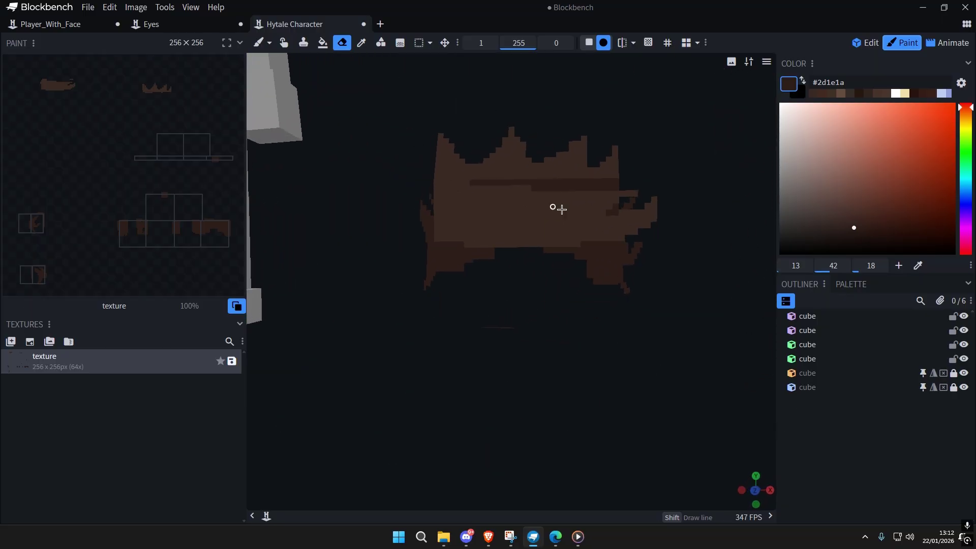
{"action": "left_click", "coordinate": [667, 42]}
{"action": "scroll", "coordinate": [690, 329], "scroll_direction": "down", "scroll_amount": 3}
{"action": "scroll", "coordinate": [635, 318], "scroll_direction": "up", "scroll_amount": 5}
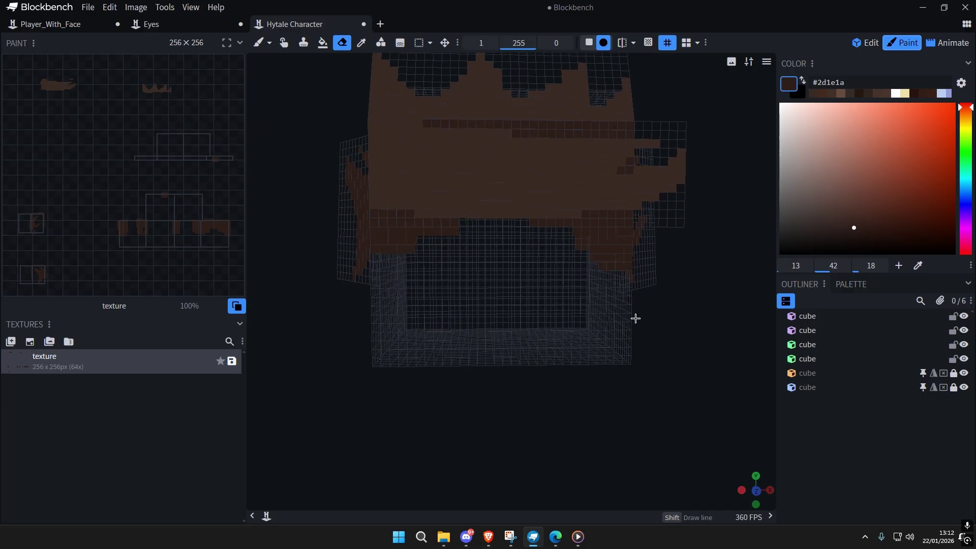
Step: Switch to a square one-pixel brush and unlock the two locked hair planes in the outliner
{"action": "scroll", "coordinate": [635, 318], "scroll_direction": "up", "scroll_amount": 5}
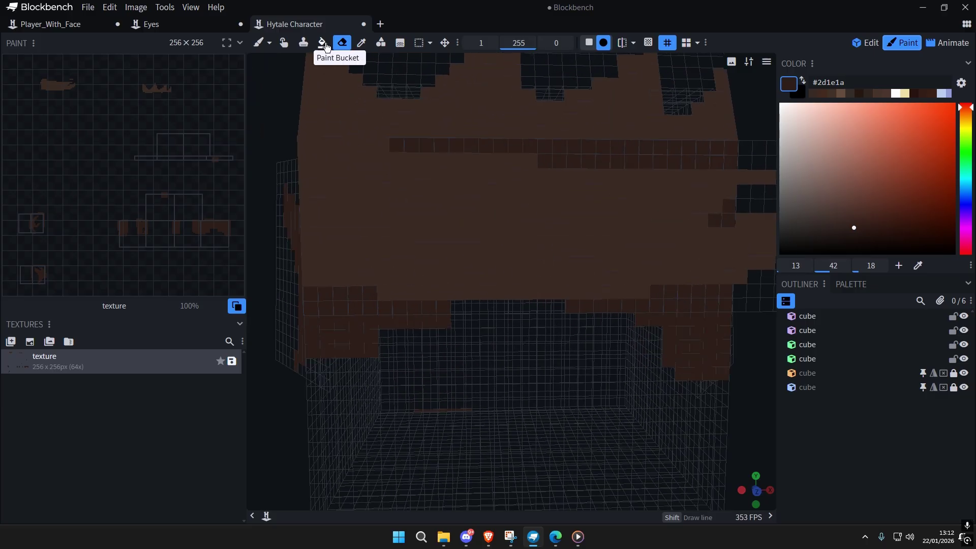
{"action": "left_click", "coordinate": [269, 43]}
{"action": "left_click", "coordinate": [285, 59]}
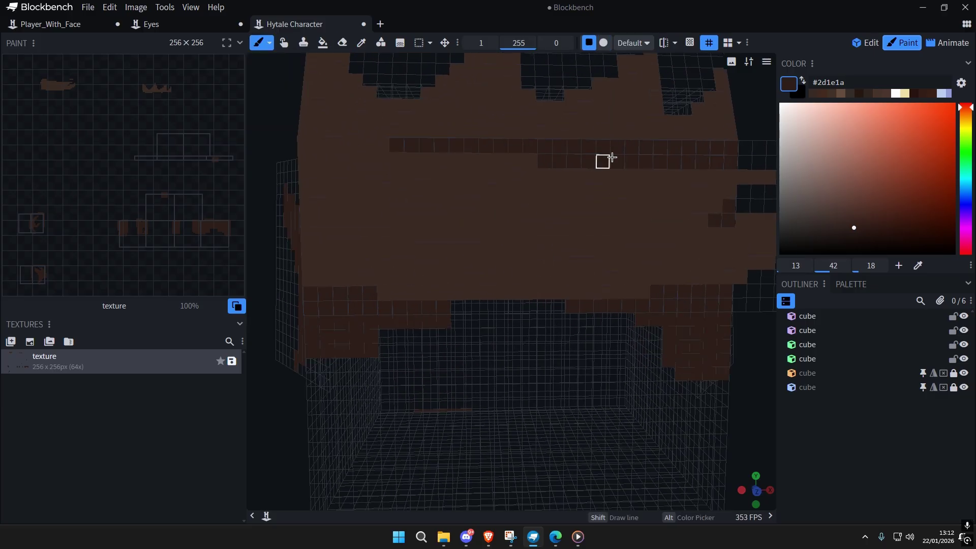
{"action": "left_click", "coordinate": [603, 44]}
{"action": "scroll", "coordinate": [562, 148], "scroll_direction": "up", "scroll_amount": 3}
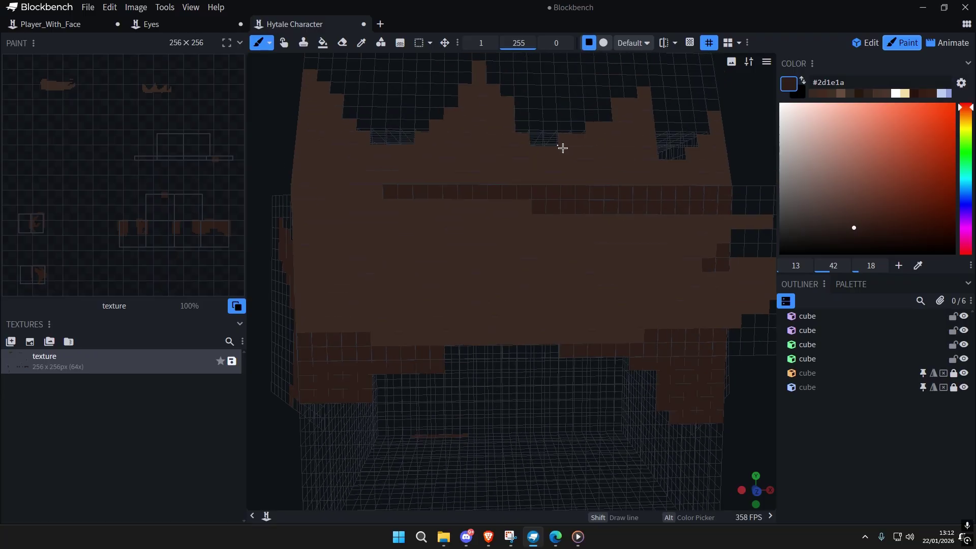
{"action": "right_click_drag", "start_coordinate": [450, 346], "coordinate": [462, 226]}
{"action": "scroll", "coordinate": [472, 244], "scroll_direction": "down", "scroll_amount": 3}
{"action": "right_click_drag", "start_coordinate": [465, 286], "coordinate": [462, 235]}
{"action": "scroll", "coordinate": [399, 180], "scroll_direction": "up", "scroll_amount": 2}
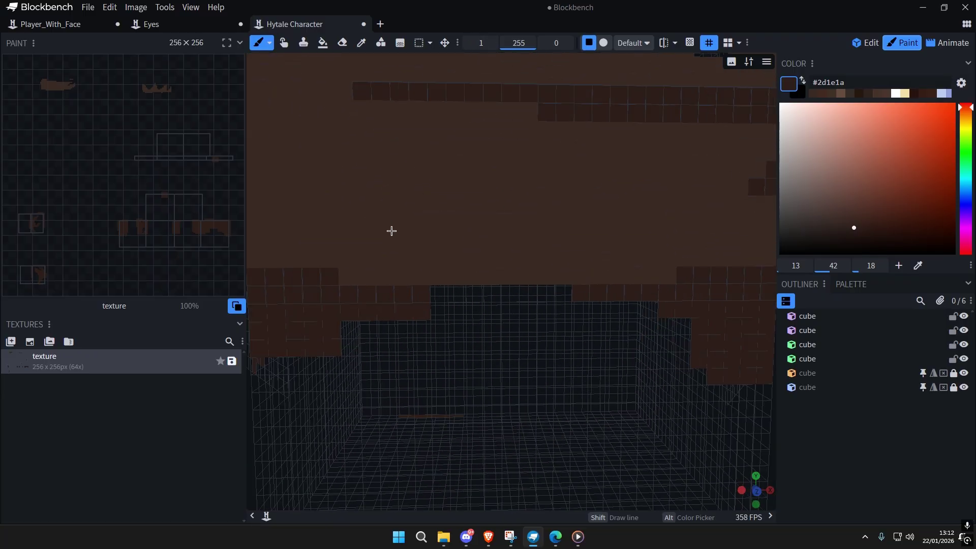
{"action": "right_click_drag", "start_coordinate": [391, 231], "coordinate": [473, 232]}
{"action": "left_click", "coordinate": [359, 303], "text": "alt"}
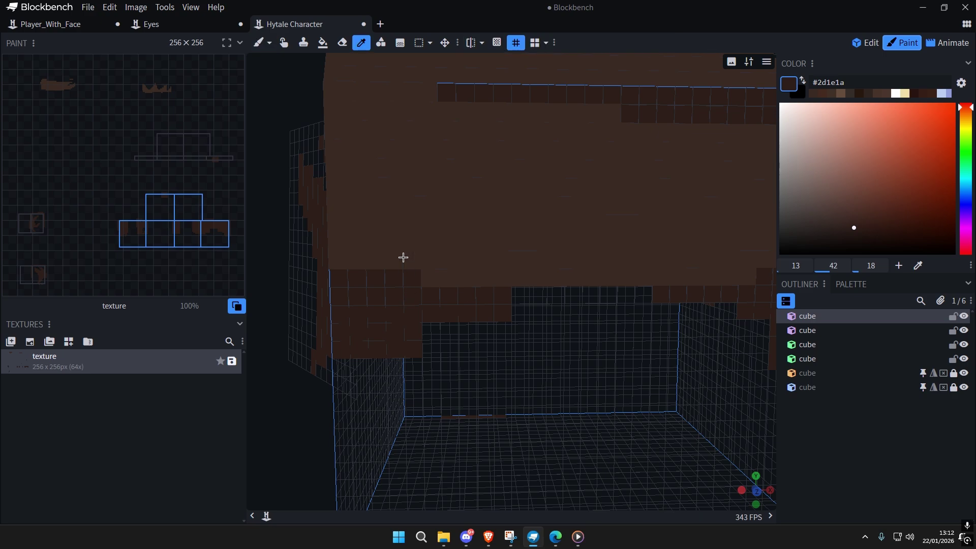
{"action": "left_click", "coordinate": [953, 374]}
{"action": "left_click", "coordinate": [953, 387]}
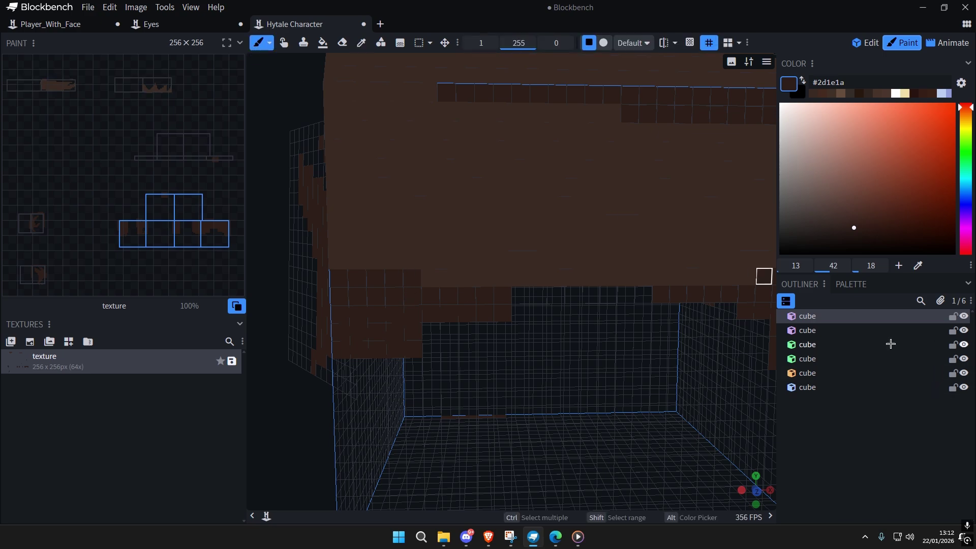
Step: Try painting a stepped dark brown diagonal up the left half of the front plane, and undo it
{"action": "right_click_drag", "start_coordinate": [402, 278], "coordinate": [409, 360]}
{"action": "mouse_move", "coordinate": [429, 360]}
{"action": "left_mouse_down"}
{"action": "mouse_move", "coordinate": [470, 309]}
{"action": "mouse_move", "coordinate": [495, 316]}
{"action": "left_mouse_up"}
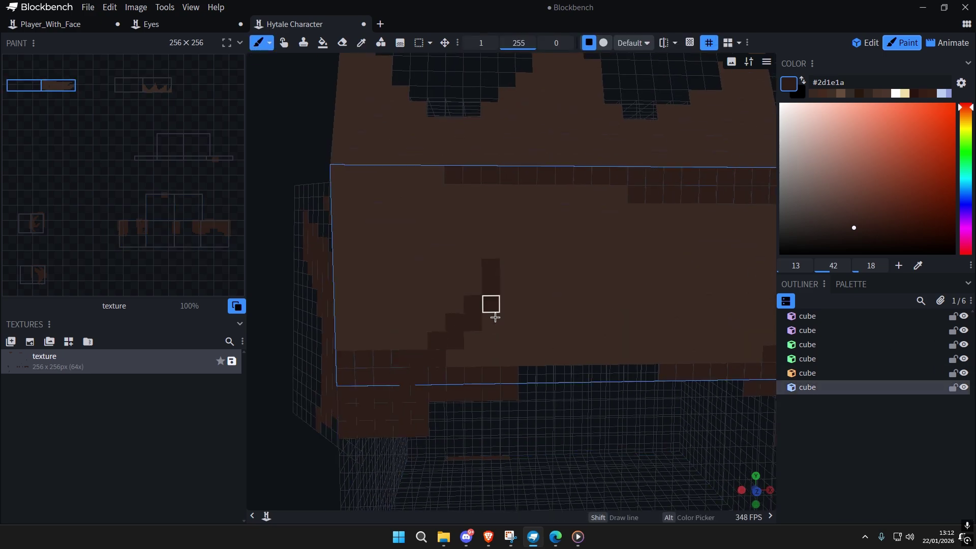
{"action": "scroll", "coordinate": [485, 305], "scroll_direction": "down", "scroll_amount": 3}
{"action": "key", "text": "ctrl+z"}
Step: Paint two stepped dark brown strand lines rising from the front plane's lower edge, one on each side of the central opening
{"action": "scroll", "coordinate": [486, 312], "scroll_direction": "up", "scroll_amount": 2}
{"action": "right_click_drag", "start_coordinate": [494, 309], "coordinate": [480, 289]}
{"action": "right_click_drag", "start_coordinate": [668, 303], "coordinate": [554, 298]}
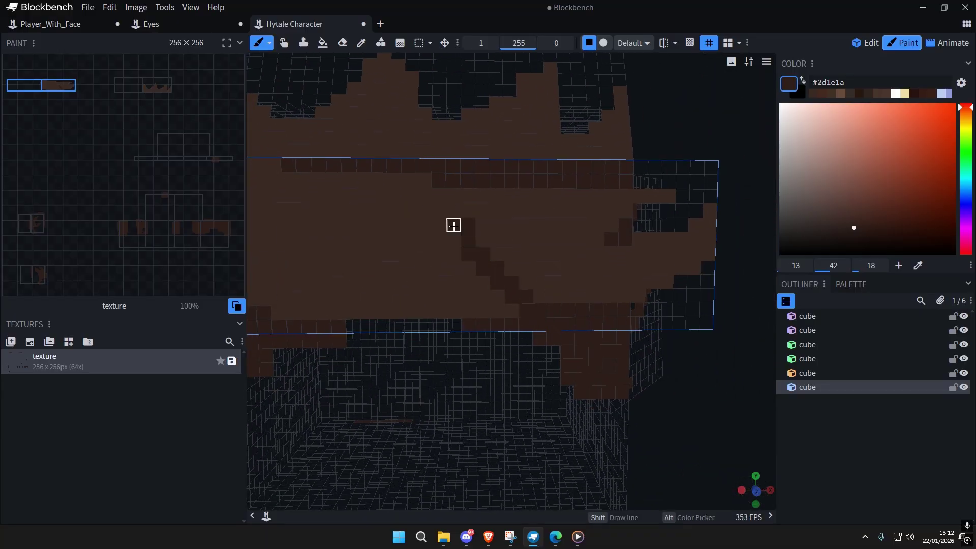
{"action": "scroll", "coordinate": [548, 320], "scroll_direction": "down", "scroll_amount": 5}
{"action": "scroll", "coordinate": [560, 351], "scroll_direction": "up", "scroll_amount": 4}
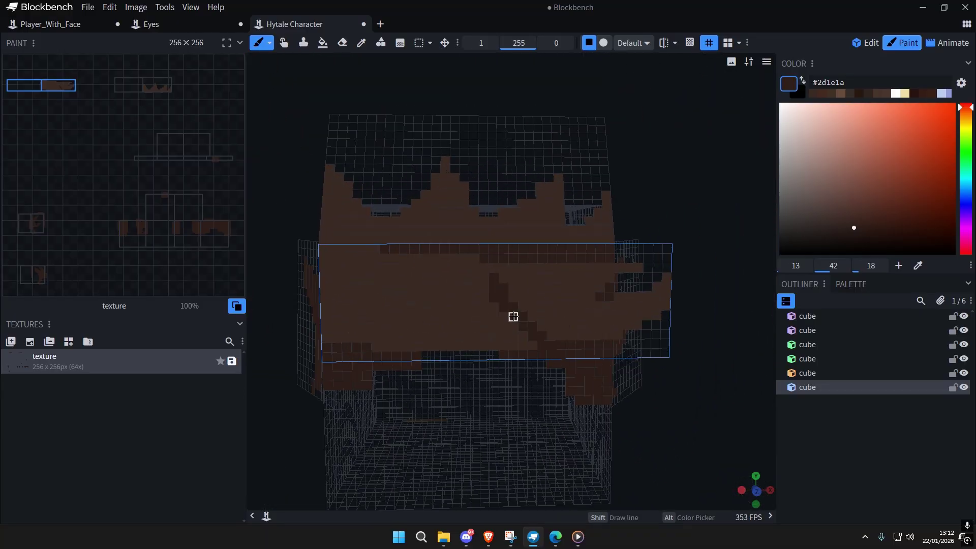
{"action": "scroll", "coordinate": [553, 310], "scroll_direction": "up", "scroll_amount": 2}
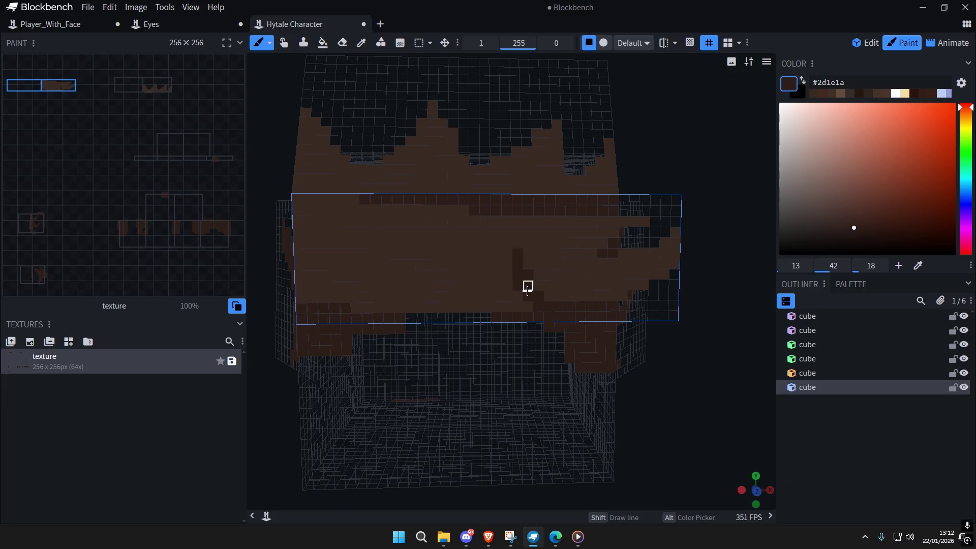
{"action": "scroll", "coordinate": [569, 315], "scroll_direction": "down", "scroll_amount": 3}
{"action": "scroll", "coordinate": [548, 331], "scroll_direction": "up", "scroll_amount": 7}
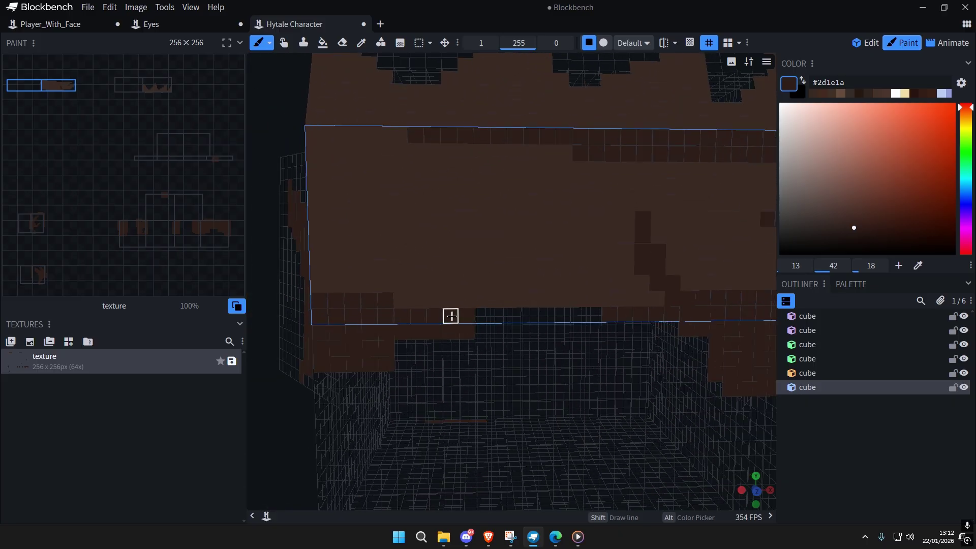
{"action": "scroll", "coordinate": [505, 285], "scroll_direction": "up", "scroll_amount": 2}
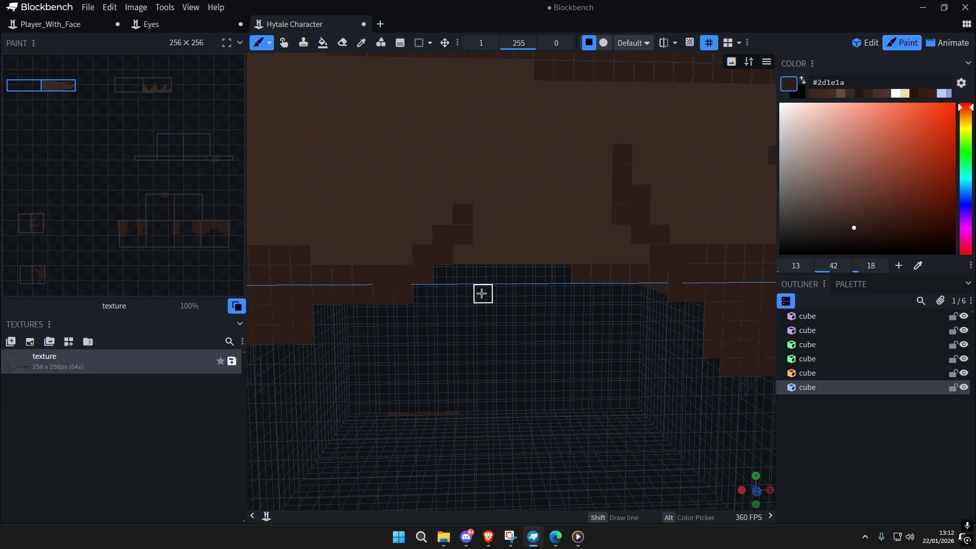
Step: Extend the dark brown strand line on the left of the front plane's central opening upward to match the one opposite
{"action": "left_click", "coordinate": [416, 282]}
{"action": "mouse_move", "coordinate": [463, 255]}
{"action": "left_mouse_down"}
{"action": "mouse_move", "coordinate": [503, 173]}
{"action": "mouse_move", "coordinate": [430, 279]}
{"action": "mouse_move", "coordinate": [484, 161]}
{"action": "left_mouse_up"}
{"action": "key", "text": "ctrl+z"}
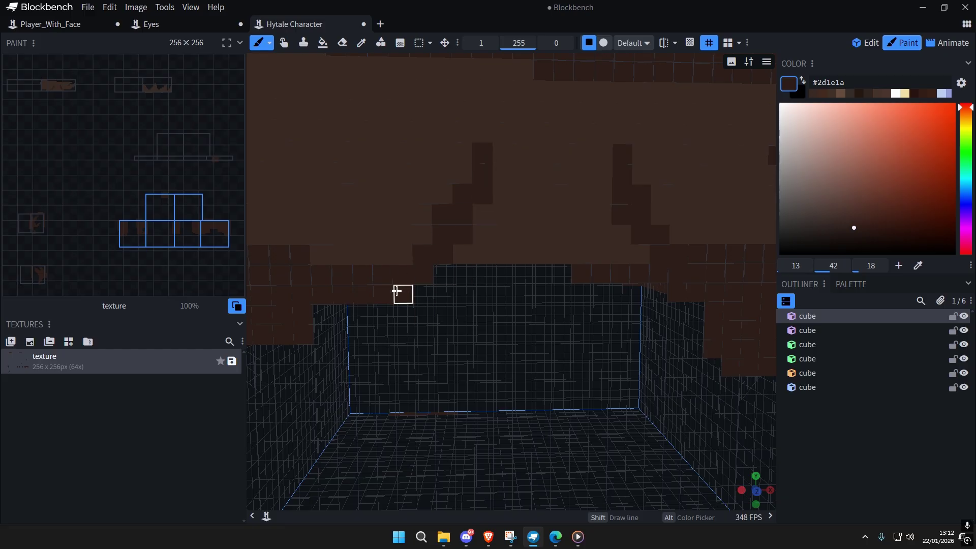
{"action": "scroll", "coordinate": [467, 292], "scroll_direction": "down", "scroll_amount": 8}
{"action": "key", "text": "ctrl+a"}
{"action": "key", "text": "ctrl+a"}
{"action": "scroll", "coordinate": [549, 339], "scroll_direction": "up", "scroll_amount": 7}
Step: Paint a stepped dark brown diagonal from the front plane's lower left corner up to its upper edge
{"action": "right_click_drag", "start_coordinate": [411, 261], "coordinate": [498, 337]}
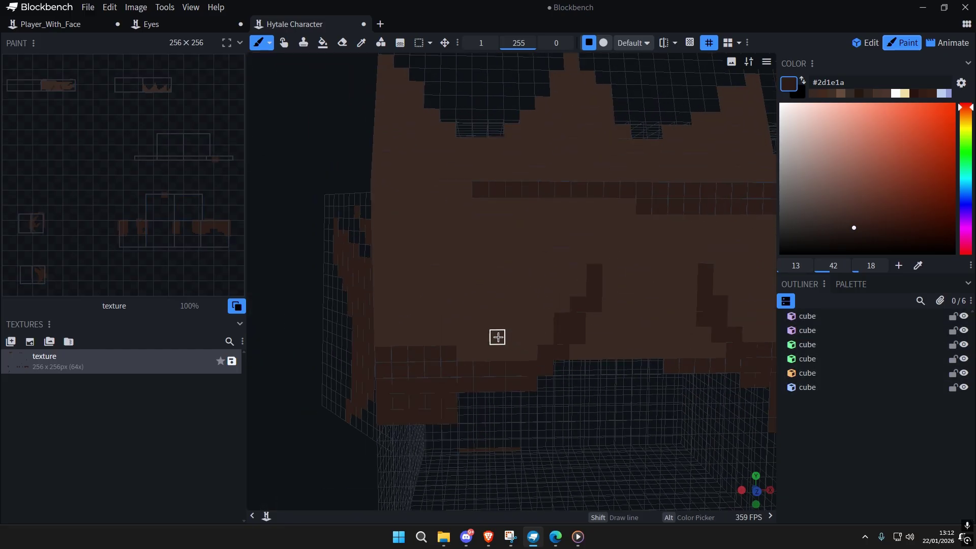
{"action": "scroll", "coordinate": [497, 337], "scroll_direction": "up", "scroll_amount": 3}
{"action": "mouse_move", "coordinate": [440, 301]}
{"action": "right_mouse_down"}
{"action": "mouse_move", "coordinate": [449, 322]}
{"action": "mouse_move", "coordinate": [446, 311]}
{"action": "right_mouse_up"}
{"action": "mouse_move", "coordinate": [351, 369]}
{"action": "left_mouse_down"}
{"action": "mouse_move", "coordinate": [401, 289]}
{"action": "mouse_move", "coordinate": [372, 308]}
{"action": "left_mouse_up"}
{"action": "scroll", "coordinate": [414, 328], "scroll_direction": "down", "scroll_amount": 6}
Step: Continue the dark diagonal up to the tip of the central spike and bring it back down the spike's right side
{"action": "scroll", "coordinate": [511, 346], "scroll_direction": "up", "scroll_amount": 4}
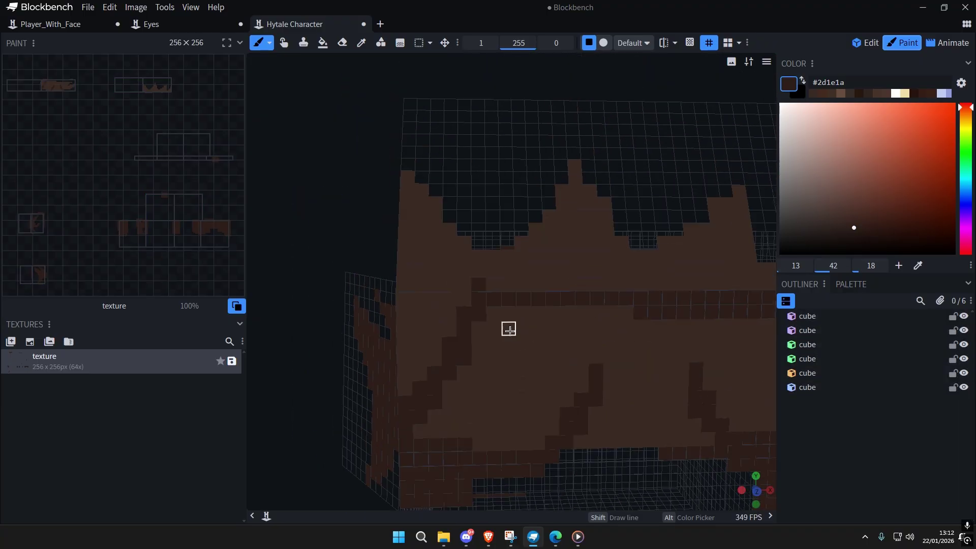
{"action": "scroll", "coordinate": [510, 331], "scroll_direction": "up", "scroll_amount": 2}
{"action": "right_click_drag", "start_coordinate": [509, 330], "coordinate": [510, 340]}
{"action": "left_click", "coordinate": [471, 328]}
{"action": "mouse_move", "coordinate": [457, 357]}
{"action": "left_mouse_down"}
{"action": "mouse_move", "coordinate": [508, 279]}
{"action": "mouse_move", "coordinate": [590, 186]}
{"action": "left_mouse_up"}
{"action": "mouse_move", "coordinate": [604, 320]}
{"action": "left_mouse_down"}
{"action": "mouse_move", "coordinate": [607, 196]}
{"action": "mouse_move", "coordinate": [610, 330]}
{"action": "left_mouse_up"}
{"action": "scroll", "coordinate": [627, 383], "scroll_direction": "down", "scroll_amount": 7}
{"action": "right_click_drag", "start_coordinate": [627, 383], "coordinate": [531, 327]}
Step: Extend the spike's right-hand line diagonally down into the front plane and clean up around it with base brown #392922
{"action": "scroll", "coordinate": [460, 321], "scroll_direction": "up", "scroll_amount": 4}
{"action": "scroll", "coordinate": [463, 323], "scroll_direction": "up", "scroll_amount": 2}
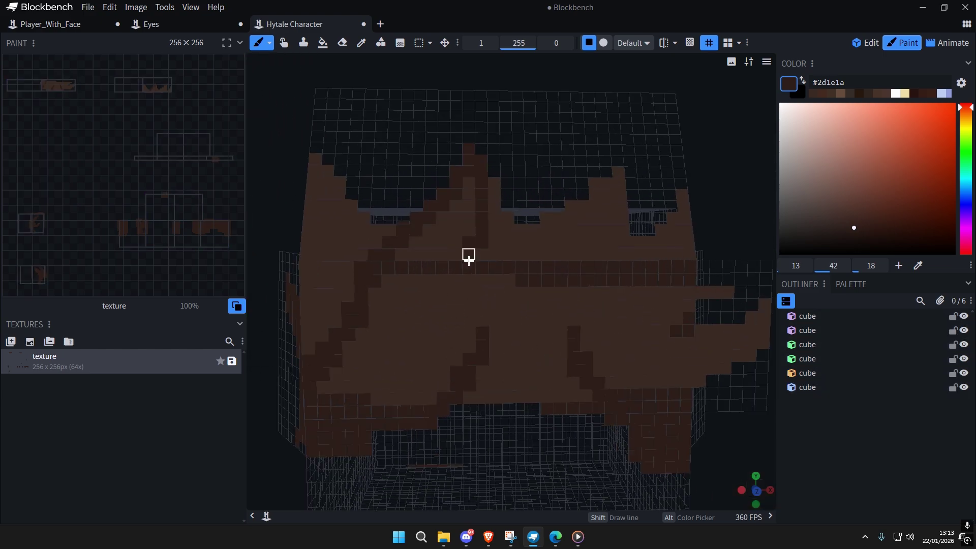
{"action": "left_click", "coordinate": [429, 322]}
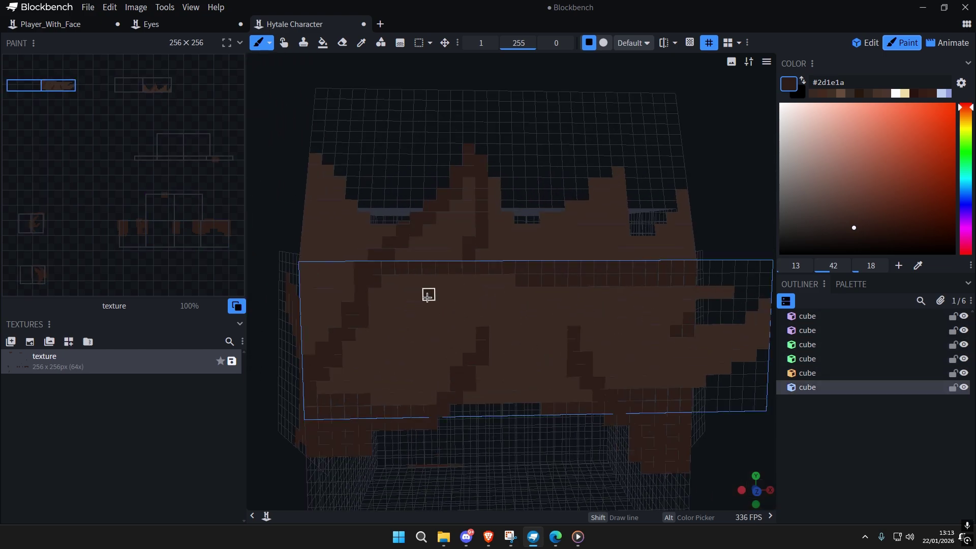
{"action": "scroll", "coordinate": [543, 353], "scroll_direction": "down", "scroll_amount": 3}
{"action": "scroll", "coordinate": [464, 224], "scroll_direction": "up", "scroll_amount": 6}
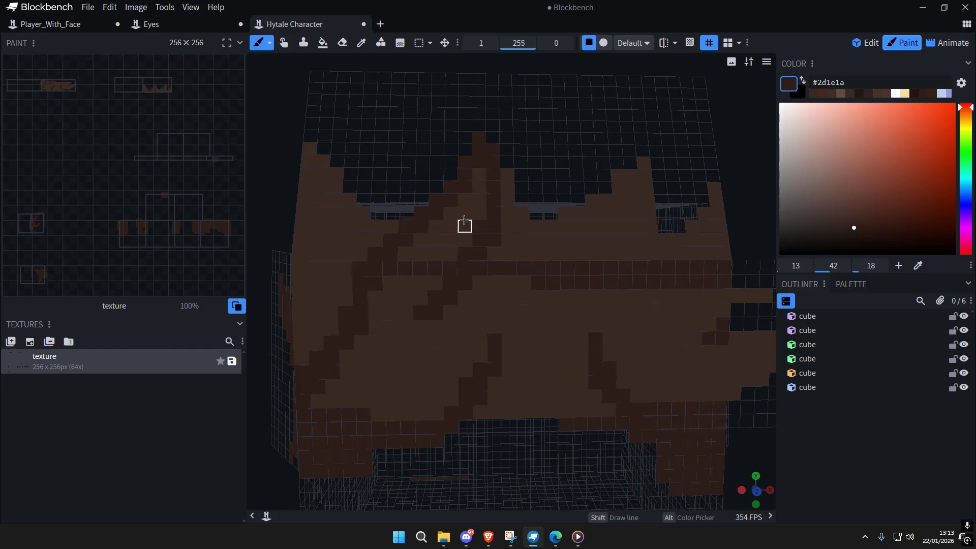
{"action": "left_click", "coordinate": [364, 301], "text": "alt"}
{"action": "left_click_drag", "start_coordinate": [342, 263], "coordinate": [403, 264]}
{"action": "scroll", "coordinate": [510, 351], "scroll_direction": "down", "scroll_amount": 5}
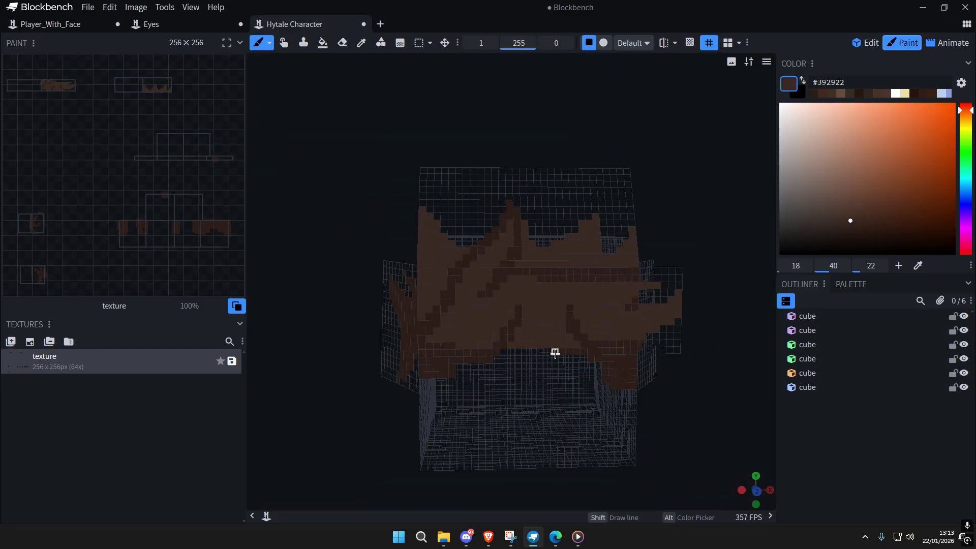
Step: Try painting a #2d1e1a strand line from the hair's left edge down to the long diagonal, and undo it
{"action": "scroll", "coordinate": [483, 284], "scroll_direction": "up", "scroll_amount": 3}
{"action": "left_click", "coordinate": [483, 282], "text": "alt"}
{"action": "scroll", "coordinate": [483, 285], "scroll_direction": "up", "scroll_amount": 2}
{"action": "scroll", "coordinate": [513, 266], "scroll_direction": "up", "scroll_amount": 4}
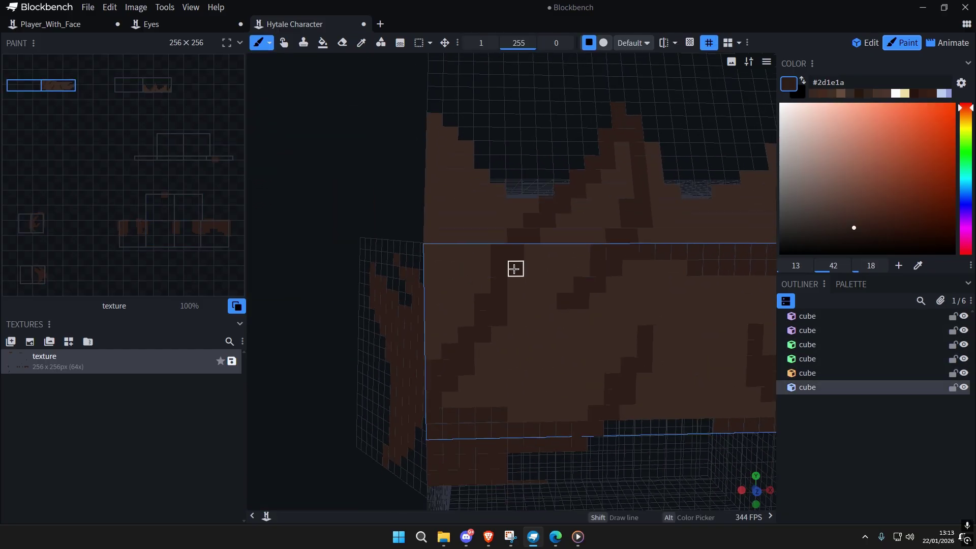
{"action": "right_click_drag", "start_coordinate": [462, 290], "coordinate": [461, 282]}
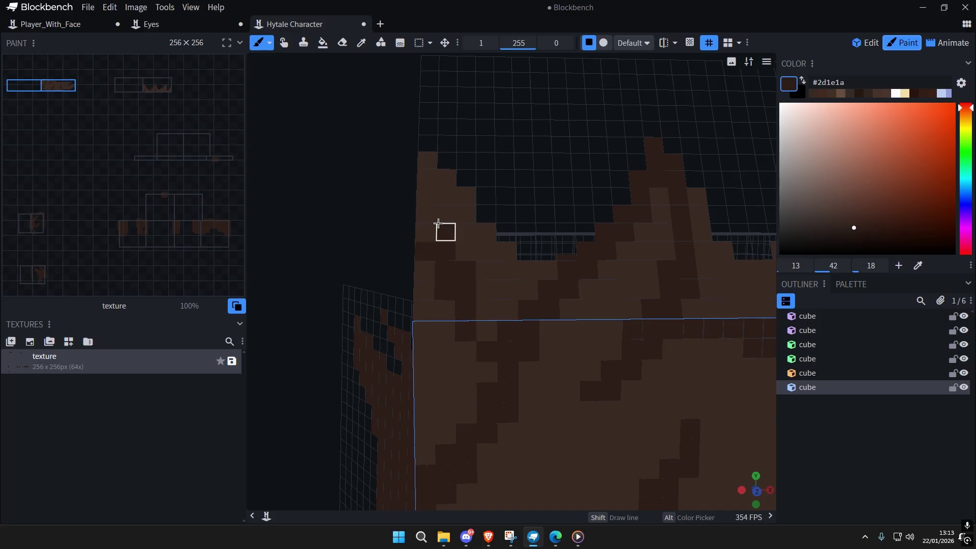
{"action": "scroll", "coordinate": [524, 358], "scroll_direction": "down", "scroll_amount": 5}
{"action": "scroll", "coordinate": [525, 388], "scroll_direction": "up", "scroll_amount": 6}
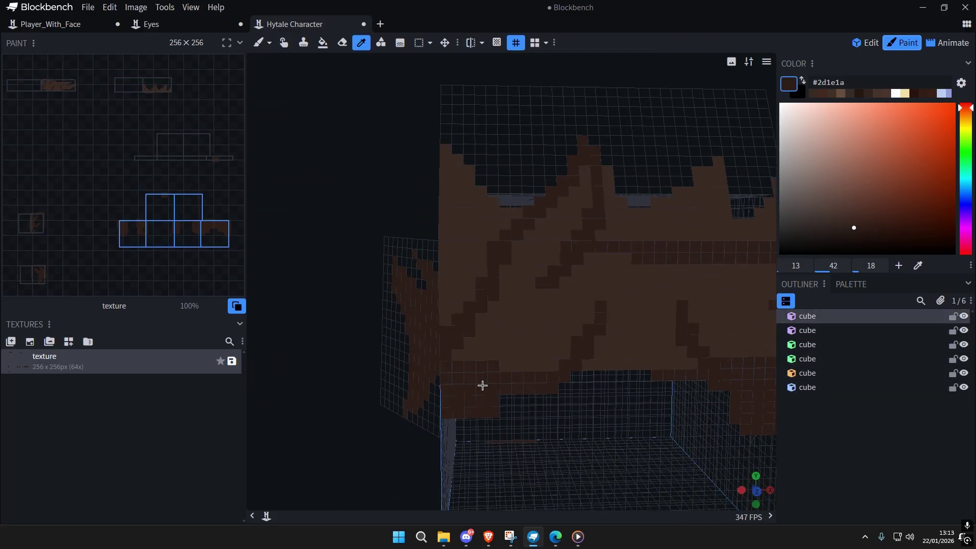
Step: Set the paint colour to lighter brown #4f372b, try a highlight down the hair front's left edge, and undo it
{"action": "left_click", "coordinate": [485, 327]}
{"action": "scroll", "coordinate": [519, 330], "scroll_direction": "up", "scroll_amount": 3}
{"action": "right_click_drag", "start_coordinate": [521, 289], "coordinate": [514, 352]}
{"action": "left_click", "coordinate": [536, 289], "text": "alt"}
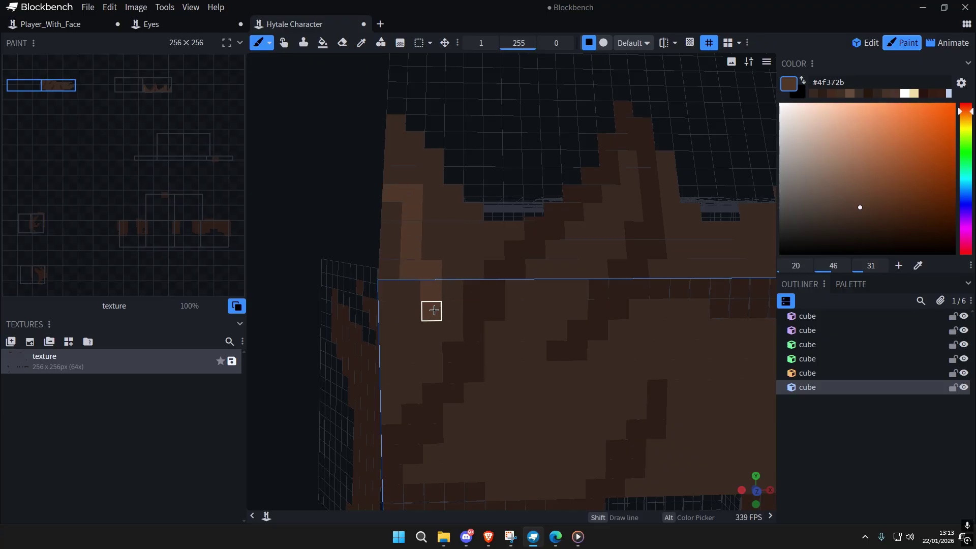
{"action": "key", "text": "ctrl+z"}
{"action": "scroll", "coordinate": [501, 338], "scroll_direction": "down", "scroll_amount": 5}
{"action": "scroll", "coordinate": [558, 337], "scroll_direction": "up", "scroll_amount": 5}
{"action": "key", "text": "ctrl+z"}
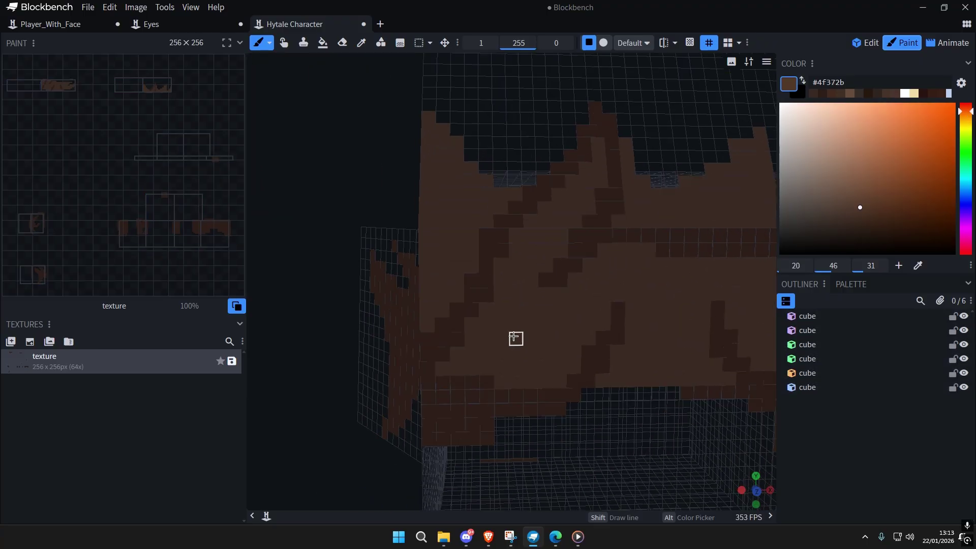
Step: Paint a stepped #4f372b highlight diagonal between the two long dark strand lines, from the front plane up into the central spike
{"action": "left_click_drag", "start_coordinate": [454, 362], "coordinate": [467, 349]}
{"action": "left_click_drag", "start_coordinate": [517, 246], "coordinate": [533, 230]}
{"action": "right_click_drag", "start_coordinate": [538, 245], "coordinate": [483, 364]}
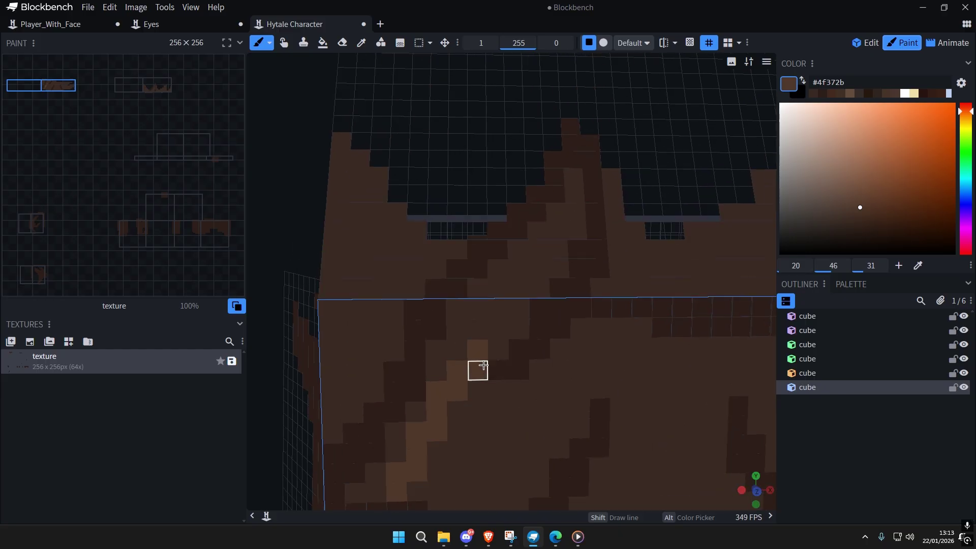
{"action": "left_click_drag", "start_coordinate": [533, 270], "coordinate": [538, 250]}
{"action": "scroll", "coordinate": [540, 355], "scroll_direction": "down", "scroll_amount": 7}
{"action": "key", "text": "ctrl+a"}
{"action": "key", "text": "ctrl+a"}
Step: Try painting a second lighter brown highlight between the first highlight and the short central strand line, and undo it
{"action": "right_click_drag", "start_coordinate": [542, 398], "coordinate": [539, 351]}
{"action": "scroll", "coordinate": [496, 335], "scroll_direction": "up", "scroll_amount": 6}
{"action": "left_click_drag", "start_coordinate": [473, 324], "coordinate": [531, 275]}
{"action": "scroll", "coordinate": [542, 331], "scroll_direction": "down", "scroll_amount": 5}
{"action": "right_click_drag", "start_coordinate": [543, 331], "coordinate": [500, 351]}
{"action": "scroll", "coordinate": [501, 350], "scroll_direction": "up", "scroll_amount": 8}
{"action": "key", "text": "ctrl+z"}
{"action": "left_click_drag", "start_coordinate": [370, 360], "coordinate": [402, 314]}
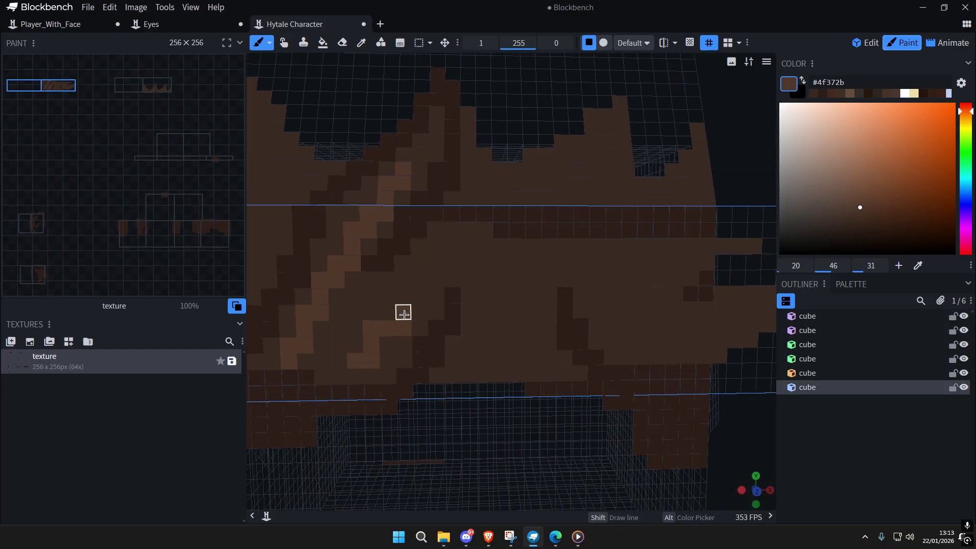
{"action": "scroll", "coordinate": [523, 374], "scroll_direction": "down", "scroll_amount": 8}
{"action": "key", "text": "ctrl+a"}
{"action": "key", "text": "ctrl+a"}
{"action": "scroll", "coordinate": [555, 334], "scroll_direction": "up", "scroll_amount": 6}
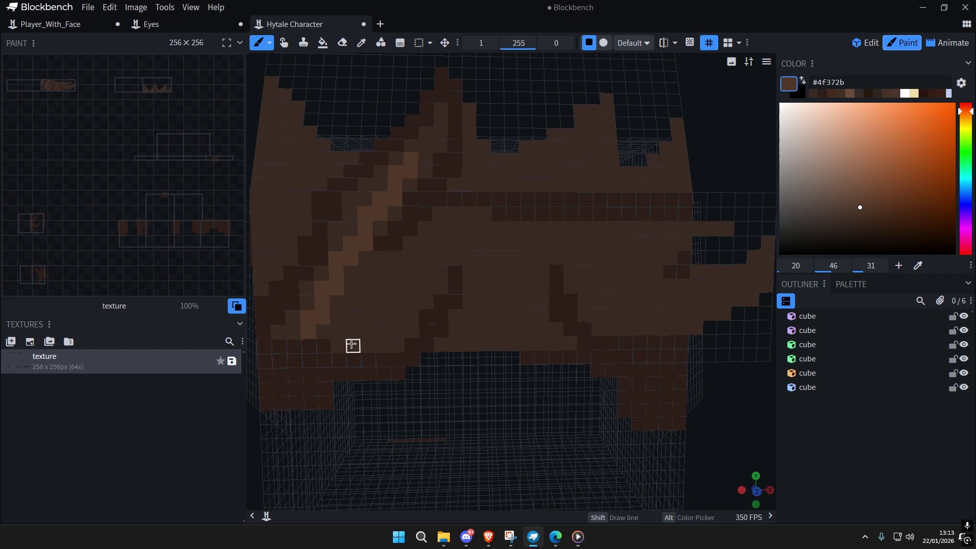
Step: Paint a second stepped #4f372b highlight rising beside the short strand line on the left of the central opening
{"action": "left_click", "coordinate": [469, 322]}
{"action": "key", "text": "ctrl+a"}
{"action": "key", "text": "ctrl+a"}
{"action": "scroll", "coordinate": [528, 354], "scroll_direction": "down", "scroll_amount": 7}
{"action": "scroll", "coordinate": [547, 376], "scroll_direction": "up", "scroll_amount": 5}
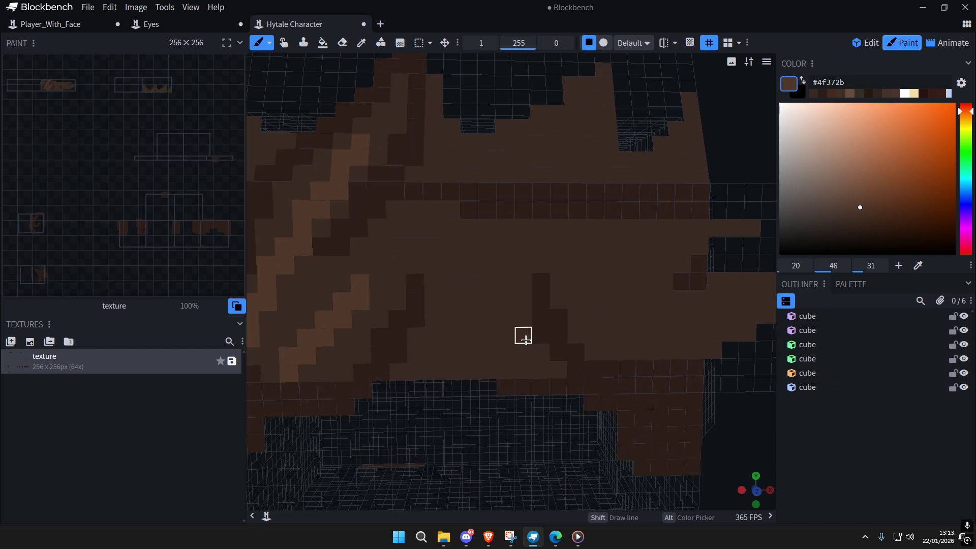
Step: Try filling the right half of the front plane with a broad #4f372b highlight that reaches into the side spike
{"action": "left_click", "coordinate": [405, 322], "text": "alt"}
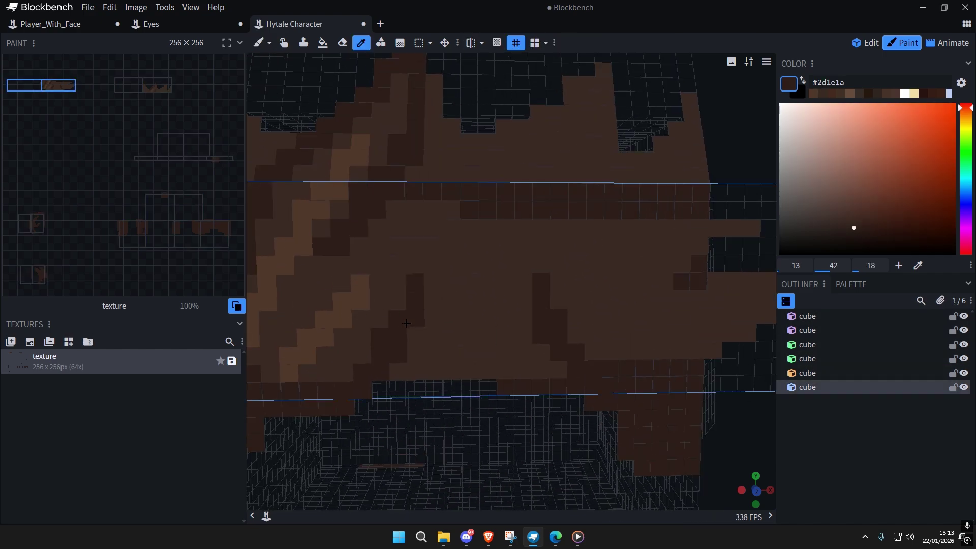
{"action": "left_click", "coordinate": [329, 327], "text": "alt"}
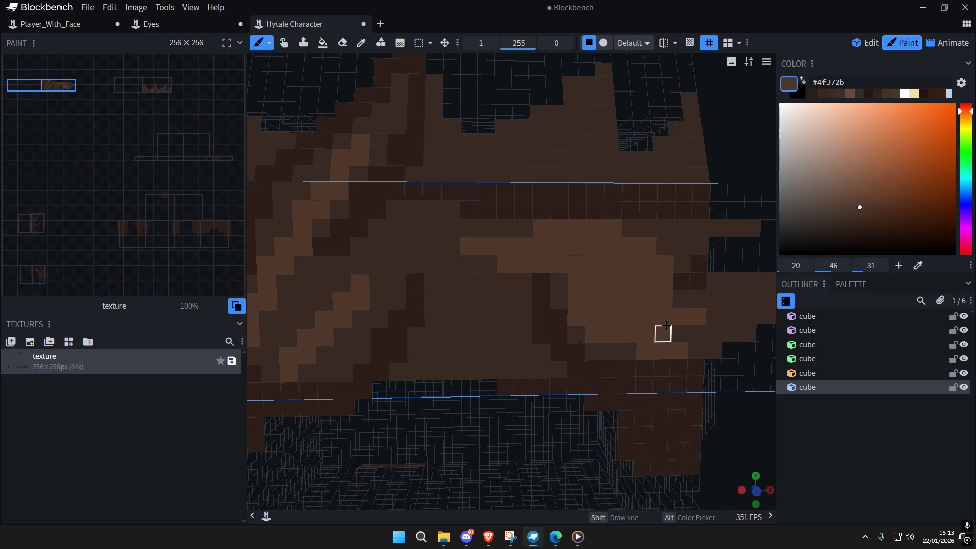
{"action": "left_click_drag", "start_coordinate": [740, 295], "coordinate": [750, 297]}
{"action": "scroll", "coordinate": [679, 386], "scroll_direction": "down", "scroll_amount": 10}
{"action": "left_click", "coordinate": [679, 386]}
{"action": "scroll", "coordinate": [522, 365], "scroll_direction": "up", "scroll_amount": 9}
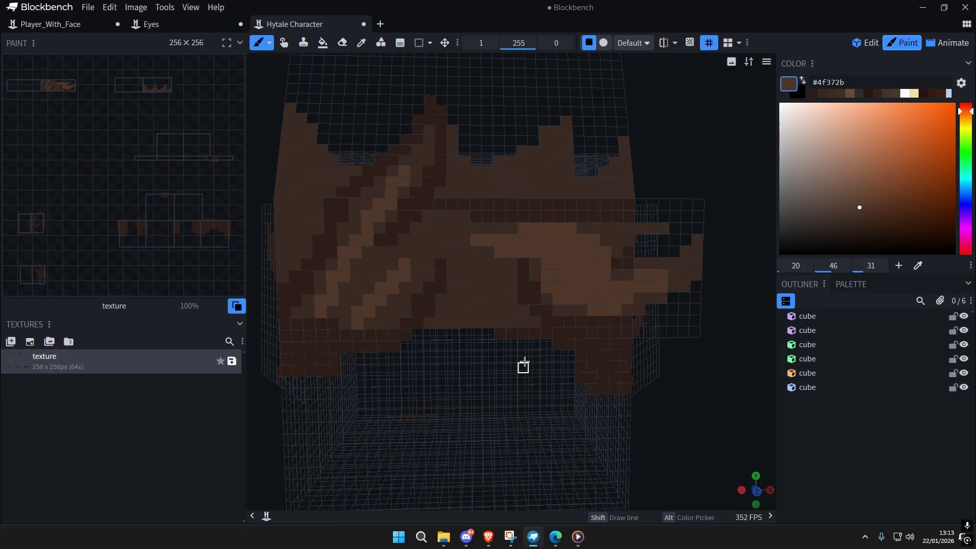
{"action": "scroll", "coordinate": [451, 274], "scroll_direction": "up", "scroll_amount": 1}
Step: Try covering the strand line right of the opening with #392922, and undo it together with the broad highlight
{"action": "left_click", "coordinate": [577, 293], "text": "alt"}
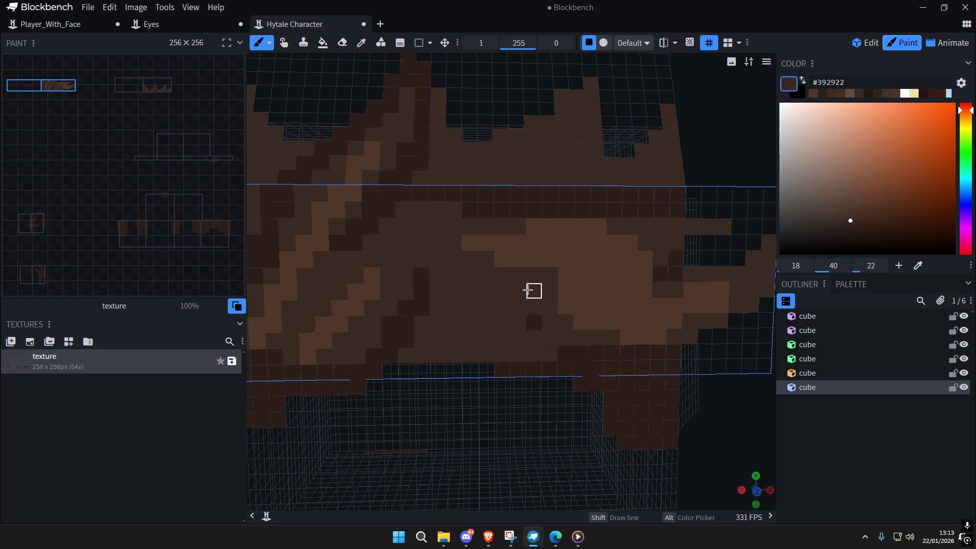
{"action": "left_click_drag", "start_coordinate": [612, 413], "coordinate": [641, 442]}
{"action": "scroll", "coordinate": [658, 429], "scroll_direction": "down", "scroll_amount": 12}
{"action": "key", "text": "ctrl+a"}
{"action": "key", "text": "ctrl+a"}
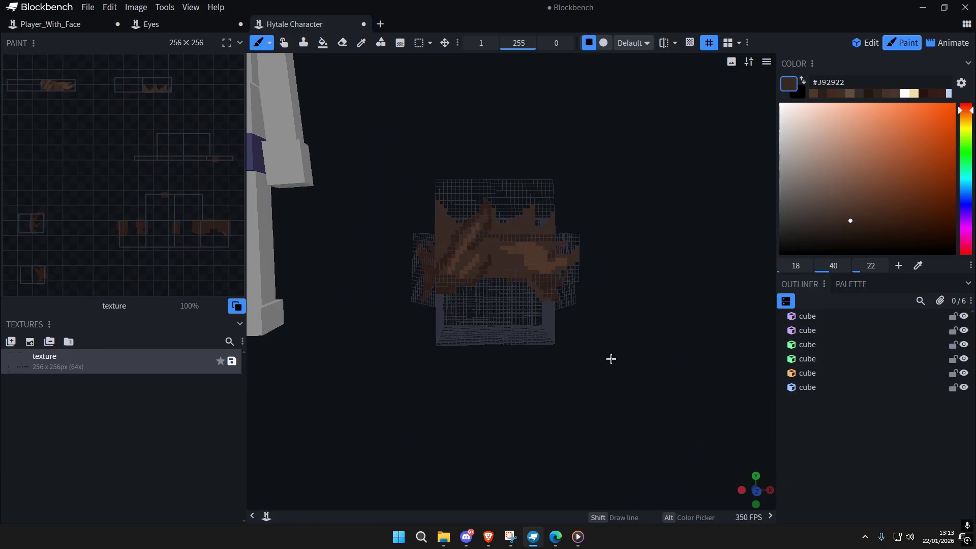
{"action": "scroll", "coordinate": [608, 365], "scroll_direction": "up", "scroll_amount": 9}
{"action": "key", "text": "ctrl+z"}
{"action": "key", "text": "ctrl+z"}
{"action": "key", "text": "ctrl+z"}
Step: Sample a brown from the front plane and darken the paint colour to #211511
{"action": "scroll", "coordinate": [625, 394], "scroll_direction": "up", "scroll_amount": 5}
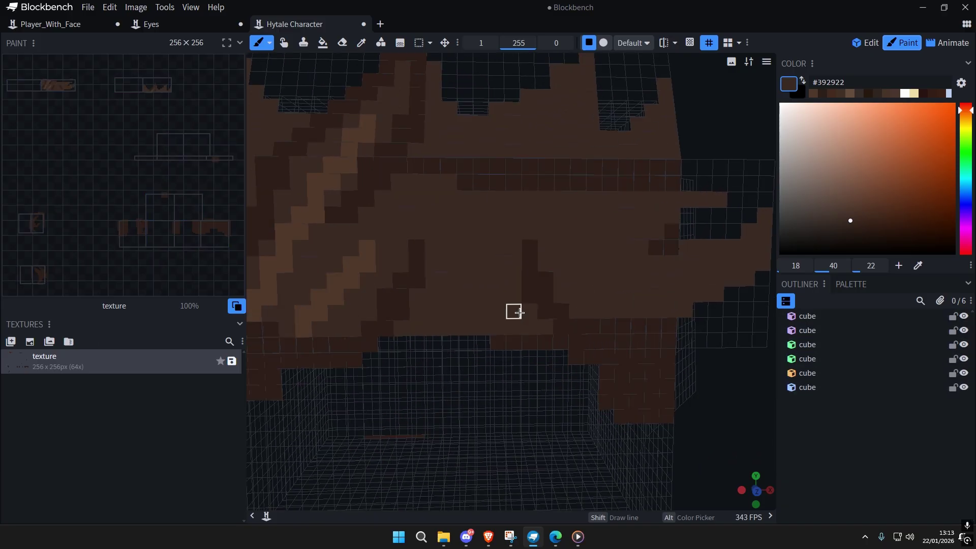
{"action": "left_click", "coordinate": [496, 257], "text": "alt"}
{"action": "scroll", "coordinate": [592, 294], "scroll_direction": "up", "scroll_amount": 4}
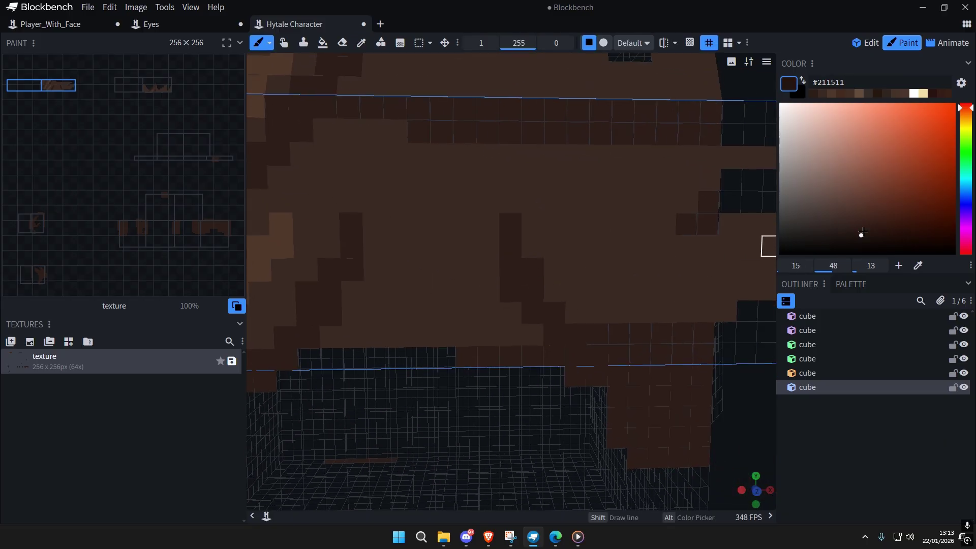
Step: Shade the right-hand lock of the front hair with the dark brown #211311, down to its lower tip
{"action": "scroll", "coordinate": [642, 294], "scroll_direction": "down", "scroll_amount": 1}
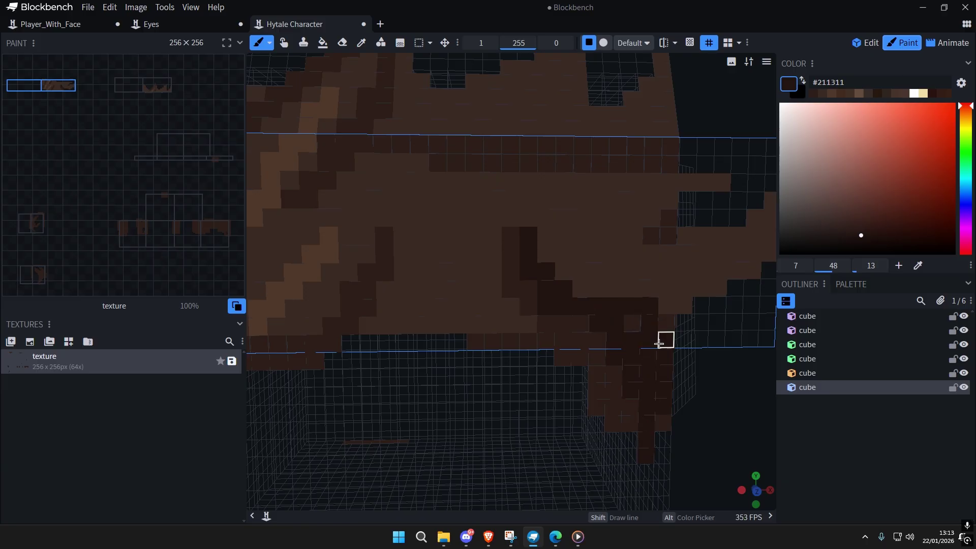
{"action": "left_click_drag", "start_coordinate": [659, 343], "coordinate": [650, 271]}
{"action": "scroll", "coordinate": [660, 401], "scroll_direction": "down", "scroll_amount": 2}
{"action": "key", "text": "ctrl+a"}
{"action": "key", "text": "ctrl+a"}
{"action": "key", "text": "ctrl+z"}
{"action": "left_click_drag", "start_coordinate": [587, 312], "coordinate": [608, 356]}
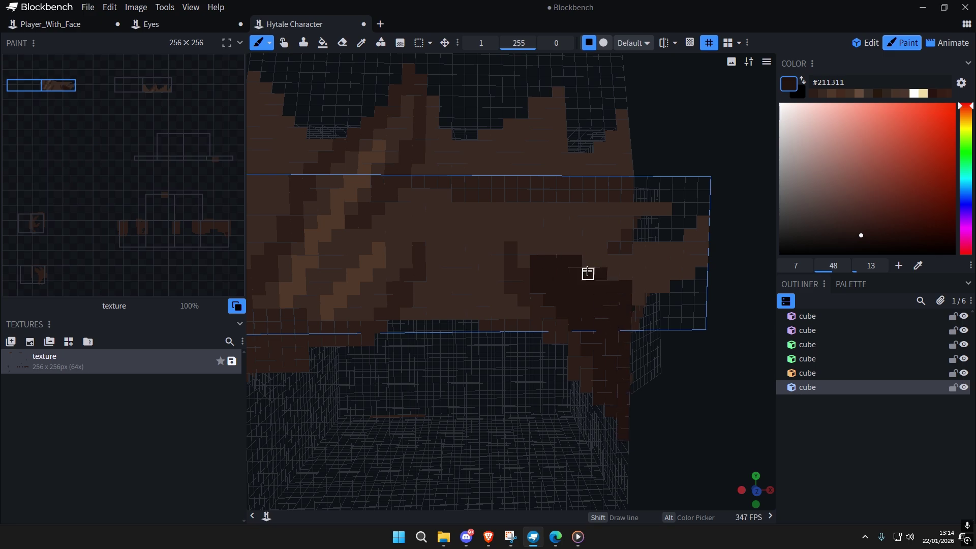
Step: Shade the lower-left corner of the front hair and the underside of the lower light streak in #211311
{"action": "scroll", "coordinate": [584, 281], "scroll_direction": "down", "scroll_amount": 8}
{"action": "key", "text": "ctrl+a"}
{"action": "key", "text": "ctrl+a"}
{"action": "scroll", "coordinate": [582, 371], "scroll_direction": "up", "scroll_amount": 8}
{"action": "mouse_move", "coordinate": [582, 371]}
{"action": "right_mouse_down"}
{"action": "mouse_move", "coordinate": [584, 349]}
{"action": "mouse_move", "coordinate": [648, 407]}
{"action": "right_mouse_up"}
{"action": "left_click_drag", "start_coordinate": [388, 404], "coordinate": [369, 390]}
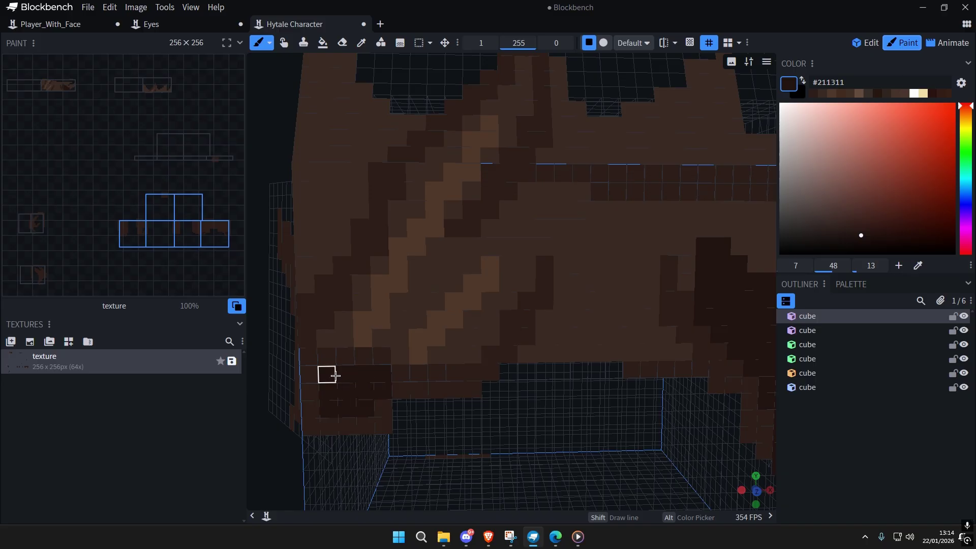
{"action": "left_click", "coordinate": [418, 382]}
{"action": "scroll", "coordinate": [520, 306], "scroll_direction": "down", "scroll_amount": 5}
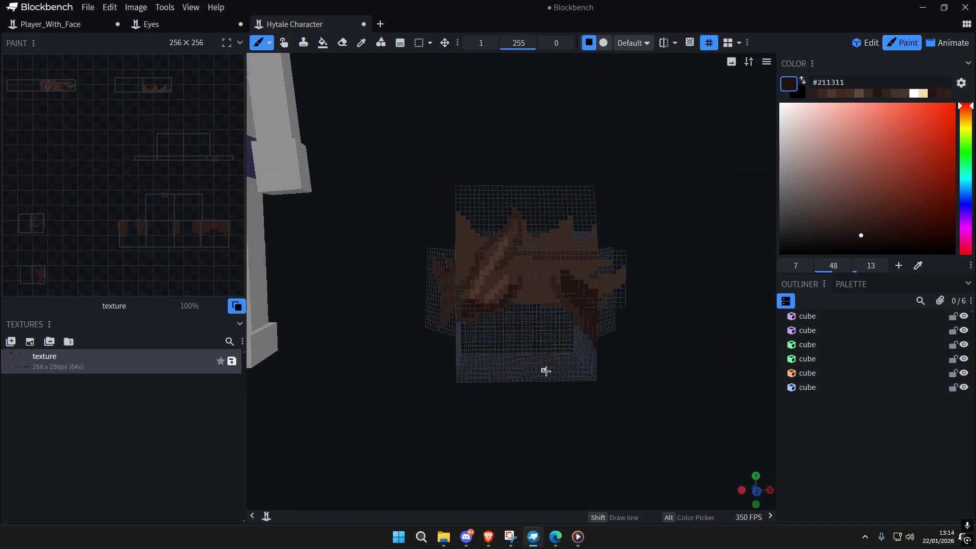
Step: Extend the #211311 shading down the strand on the hair's left edge and undo the last stray strokes
{"action": "scroll", "coordinate": [536, 337], "scroll_direction": "up", "scroll_amount": 8}
{"action": "left_click", "coordinate": [424, 377]}
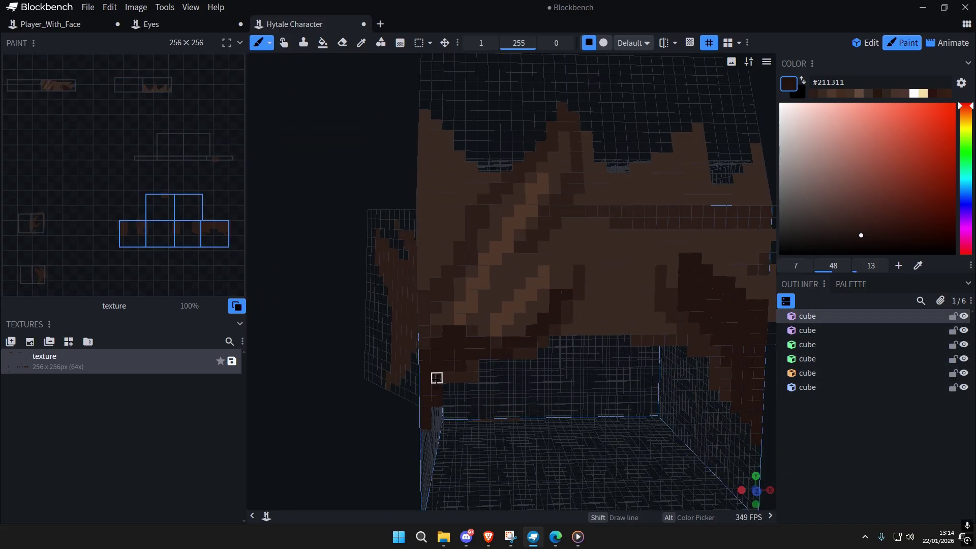
{"action": "left_click", "coordinate": [420, 317]}
{"action": "key", "text": "ctrl+z"}
{"action": "mouse_move", "coordinate": [490, 299]}
{"action": "right_mouse_down"}
{"action": "mouse_move", "coordinate": [489, 335]}
{"action": "mouse_move", "coordinate": [468, 383]}
{"action": "right_mouse_up"}
{"action": "scroll", "coordinate": [458, 300], "scroll_direction": "down", "scroll_amount": 4}
{"action": "scroll", "coordinate": [468, 383], "scroll_direction": "up", "scroll_amount": 7}
{"action": "key", "text": "ctrl+z"}
Step: Paint a #211311 shadow along the upper-right edge of the front hair panel, curving down its right side
{"action": "right_click_drag", "start_coordinate": [681, 328], "coordinate": [587, 250]}
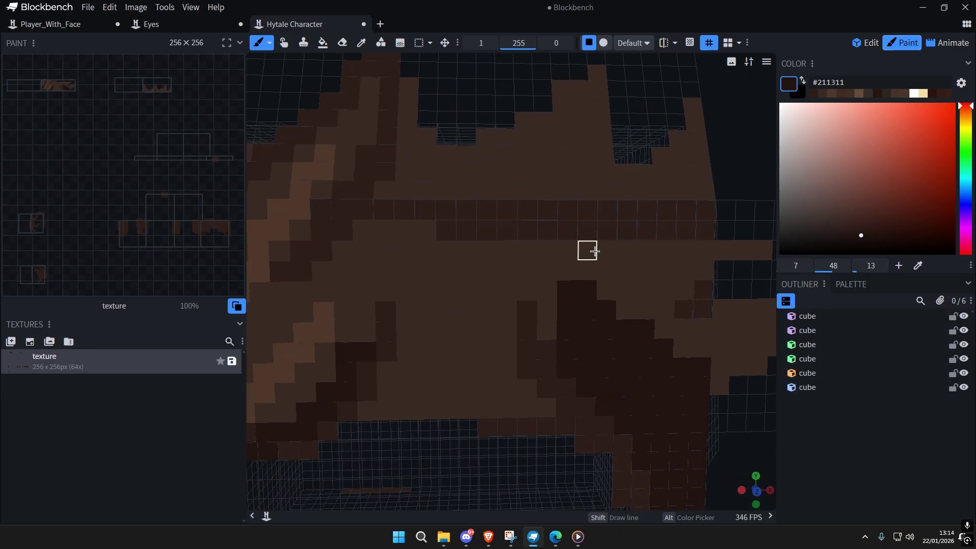
{"action": "right_click_drag", "start_coordinate": [696, 270], "coordinate": [601, 265]}
{"action": "left_click_drag", "start_coordinate": [523, 210], "coordinate": [597, 278]}
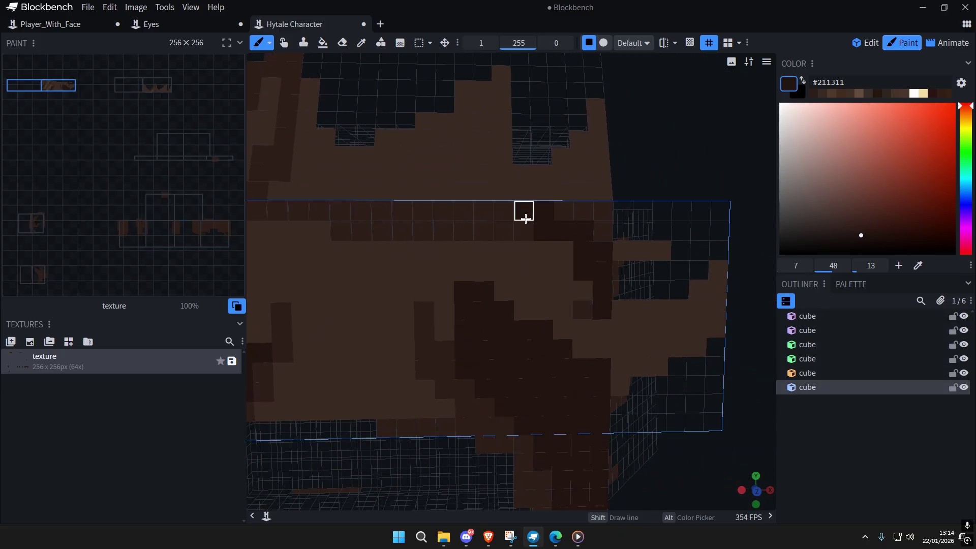
{"action": "right_click_drag", "start_coordinate": [524, 218], "coordinate": [612, 299]}
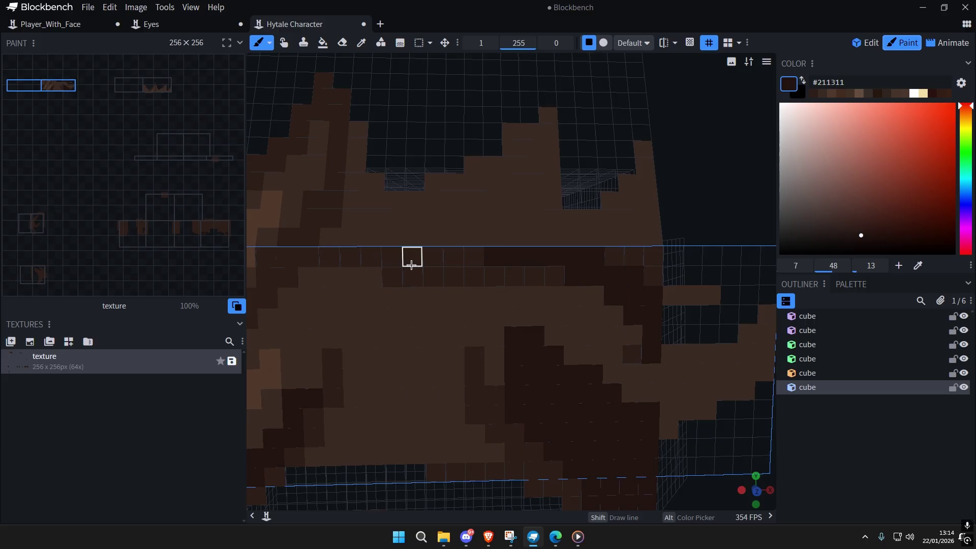
{"action": "left_click_drag", "start_coordinate": [551, 118], "coordinate": [554, 223]}
{"action": "scroll", "coordinate": [555, 340], "scroll_direction": "down", "scroll_amount": 6}
{"action": "key", "text": "ctrl+a"}
{"action": "key", "text": "ctrl+z"}
Step: Sample the brown #2d1e1a and outline the right-hand spike on the top hair strip with it
{"action": "mouse_move", "coordinate": [561, 357]}
{"action": "right_mouse_down"}
{"action": "mouse_move", "coordinate": [594, 322]}
{"action": "mouse_move", "coordinate": [562, 368]}
{"action": "mouse_move", "coordinate": [566, 421]}
{"action": "right_mouse_up"}
{"action": "scroll", "coordinate": [594, 323], "scroll_direction": "up", "scroll_amount": 5}
{"action": "left_click", "coordinate": [446, 286], "text": "alt"}
{"action": "mouse_move", "coordinate": [534, 280]}
{"action": "right_mouse_down"}
{"action": "mouse_move", "coordinate": [488, 322]}
{"action": "mouse_move", "coordinate": [484, 315]}
{"action": "right_mouse_up"}
{"action": "left_click_drag", "start_coordinate": [472, 289], "coordinate": [528, 251]}
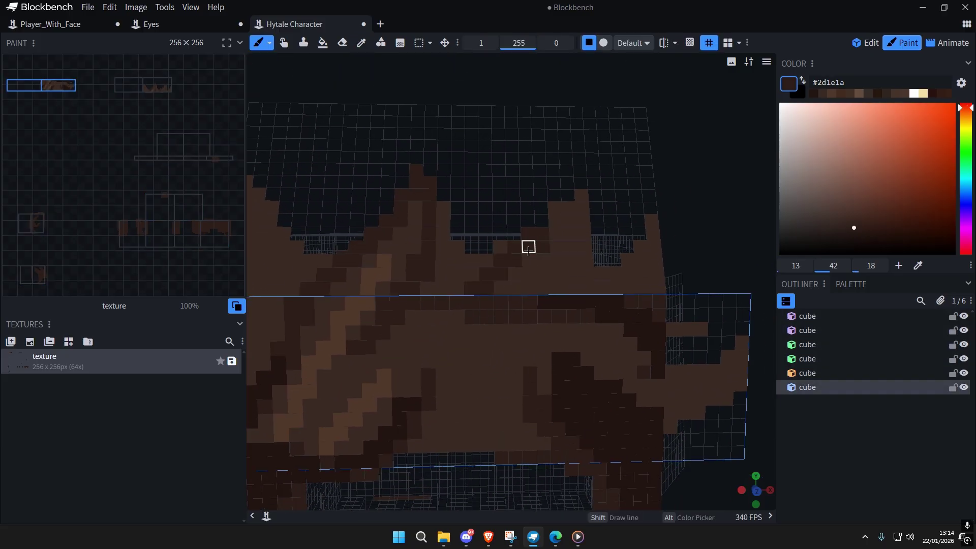
{"action": "scroll", "coordinate": [559, 344], "scroll_direction": "down", "scroll_amount": 3}
{"action": "left_click", "coordinate": [538, 300]}
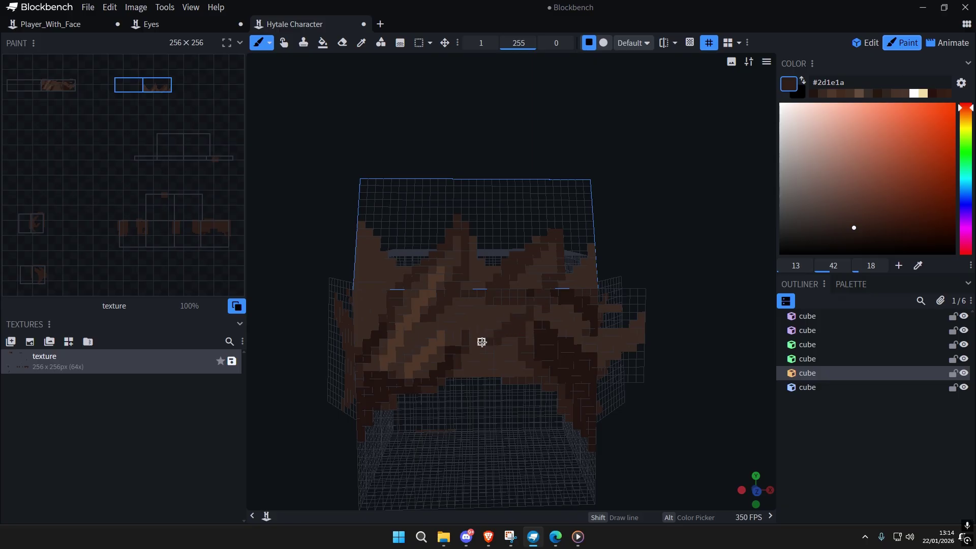
Step: Paint #2d1e1a strand lines diagonally across the middle of the front hair panel and beside the right-hand spike
{"action": "scroll", "coordinate": [495, 297], "scroll_direction": "up", "scroll_amount": 3}
{"action": "left_click_drag", "start_coordinate": [466, 333], "coordinate": [469, 308]}
{"action": "scroll", "coordinate": [481, 287], "scroll_direction": "down", "scroll_amount": 2}
{"action": "right_click_drag", "start_coordinate": [584, 322], "coordinate": [501, 372]}
{"action": "scroll", "coordinate": [501, 373], "scroll_direction": "up", "scroll_amount": 2}
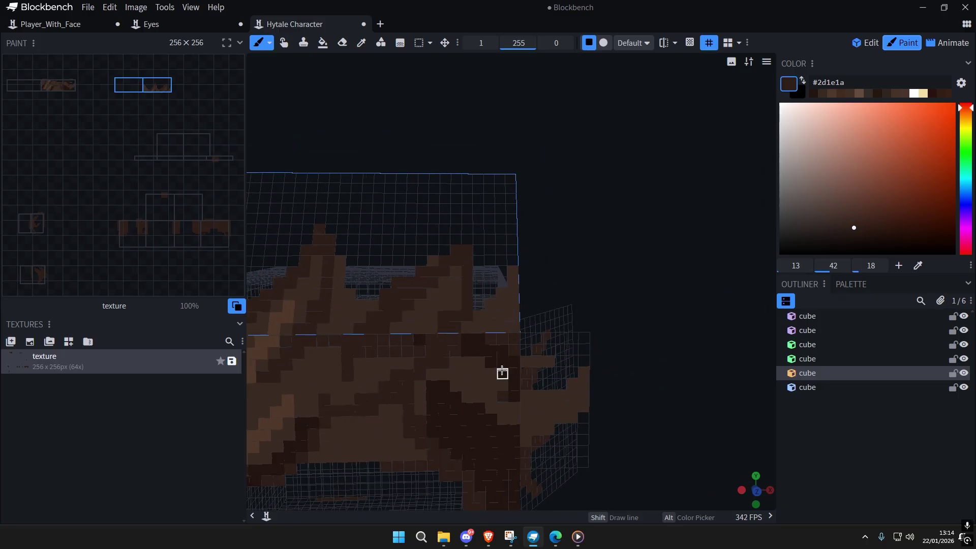
Step: Outline the outermost right and left spikes of the top hair strip in #2d1e1a
{"action": "left_click_drag", "start_coordinate": [502, 372], "coordinate": [512, 261]}
{"action": "scroll", "coordinate": [532, 357], "scroll_direction": "down", "scroll_amount": 3}
{"action": "mouse_move", "coordinate": [523, 365]}
{"action": "right_mouse_down"}
{"action": "mouse_move", "coordinate": [593, 327]}
{"action": "mouse_move", "coordinate": [633, 325]}
{"action": "right_mouse_up"}
{"action": "scroll", "coordinate": [508, 299], "scroll_direction": "up", "scroll_amount": 3}
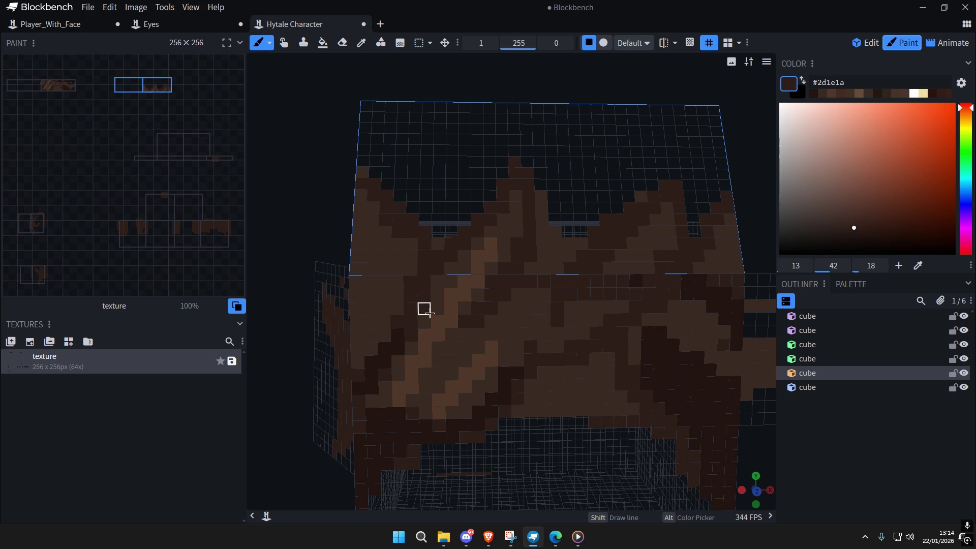
Step: Sample the dark brown #211311 and shade the left lock and the inside of the leftmost spike
{"action": "right_click_drag", "start_coordinate": [430, 313], "coordinate": [444, 324]}
{"action": "left_click", "coordinate": [408, 358], "text": "alt"}
{"action": "left_click_drag", "start_coordinate": [414, 308], "coordinate": [415, 296]}
{"action": "scroll", "coordinate": [519, 355], "scroll_direction": "down", "scroll_amount": 3}
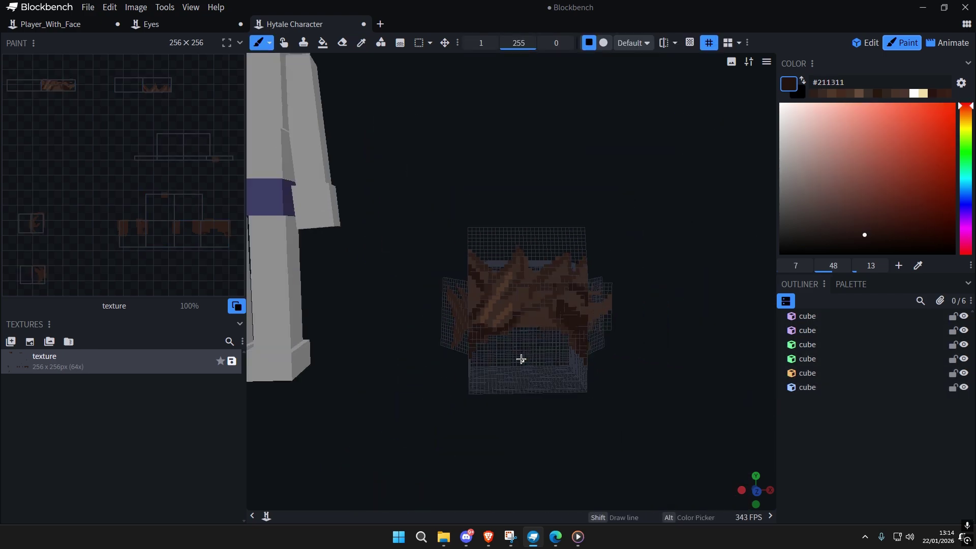
{"action": "scroll", "coordinate": [507, 327], "scroll_direction": "up", "scroll_amount": 5}
{"action": "left_click", "coordinate": [453, 229]}
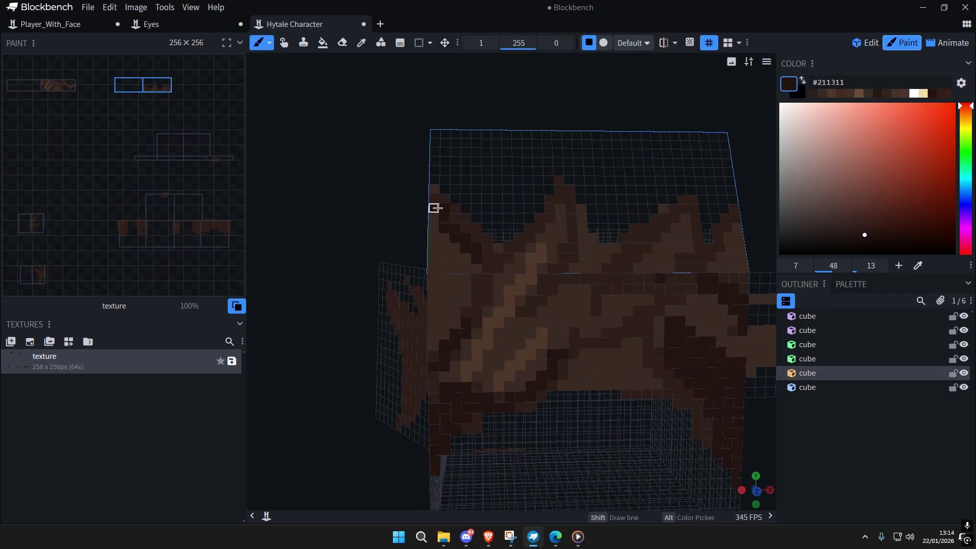
{"action": "scroll", "coordinate": [497, 337], "scroll_direction": "up", "scroll_amount": 3}
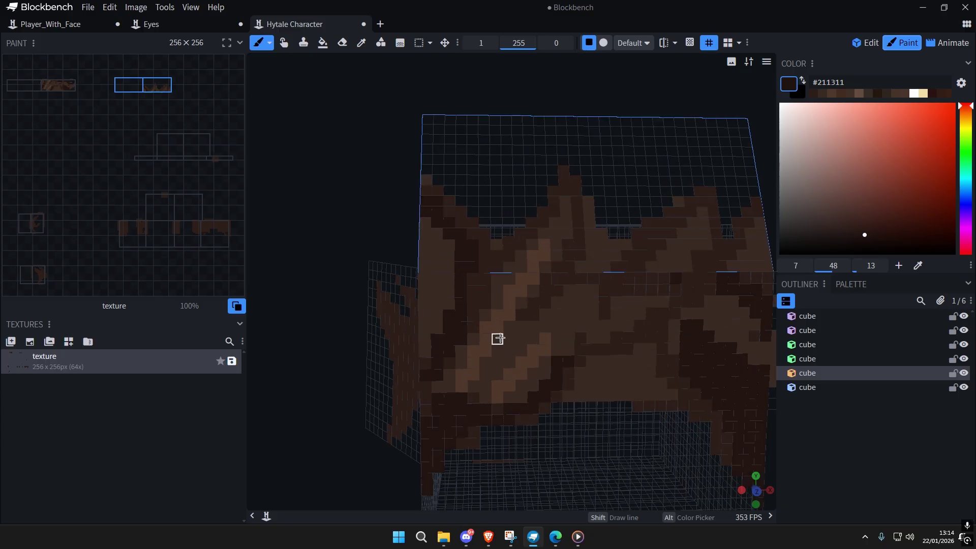
Step: Sample the brown #2d1e1a from the left lock and check the whole hairstyle from a distance with nothing selected
{"action": "left_click", "coordinate": [455, 306], "text": "alt"}
{"action": "scroll", "coordinate": [571, 352], "scroll_direction": "down", "scroll_amount": 6}
{"action": "key", "text": "ctrl+a"}
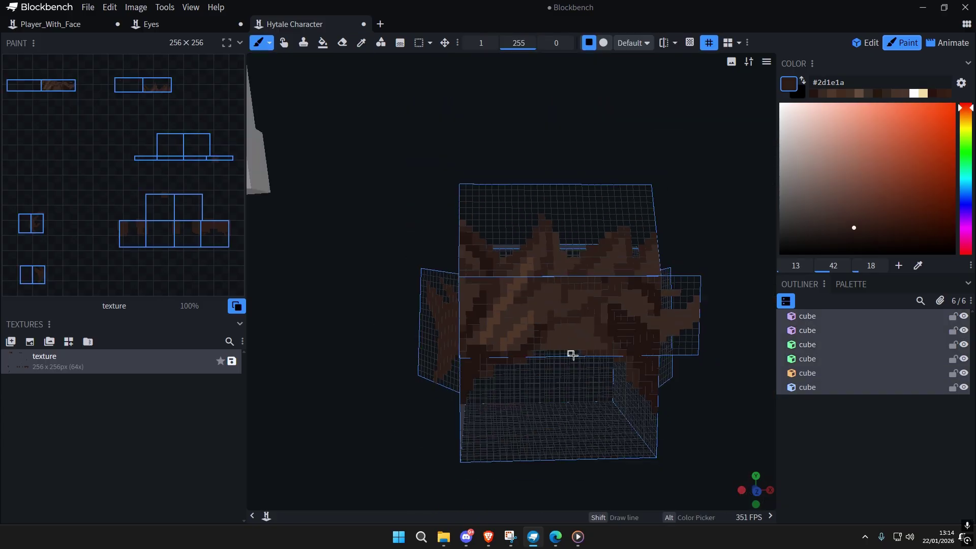
{"action": "key", "text": "ctrl+a"}
{"action": "right_click_drag", "start_coordinate": [571, 352], "coordinate": [542, 340]}
{"action": "scroll", "coordinate": [585, 337], "scroll_direction": "up", "scroll_amount": 5}
{"action": "scroll", "coordinate": [600, 340], "scroll_direction": "down", "scroll_amount": 4}
{"action": "scroll", "coordinate": [606, 340], "scroll_direction": "up", "scroll_amount": 5}
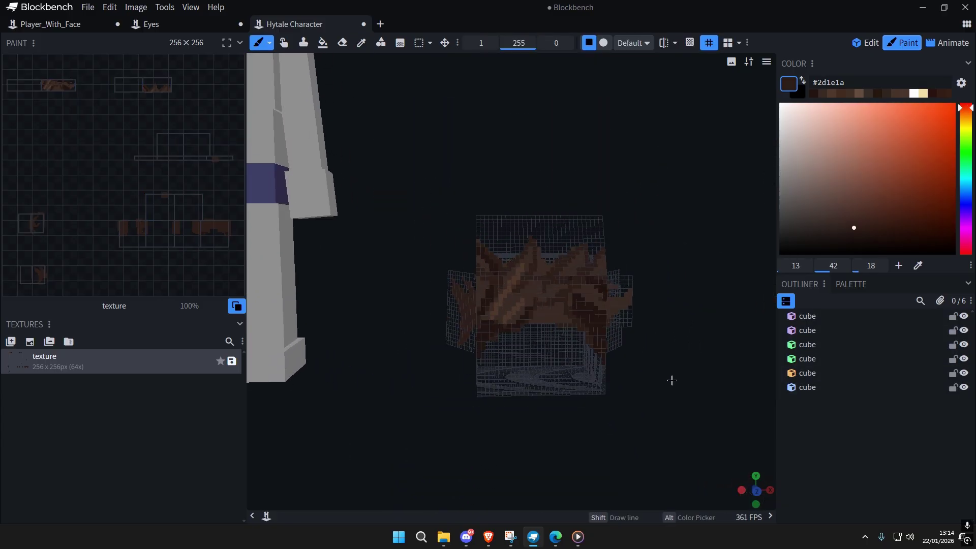
{"action": "scroll", "coordinate": [405, 201], "scroll_direction": "up", "scroll_amount": 1}
Step: Try erasing pixels along the left edge of the top hair strip, below the leftmost spike
{"action": "left_click", "coordinate": [411, 231]}
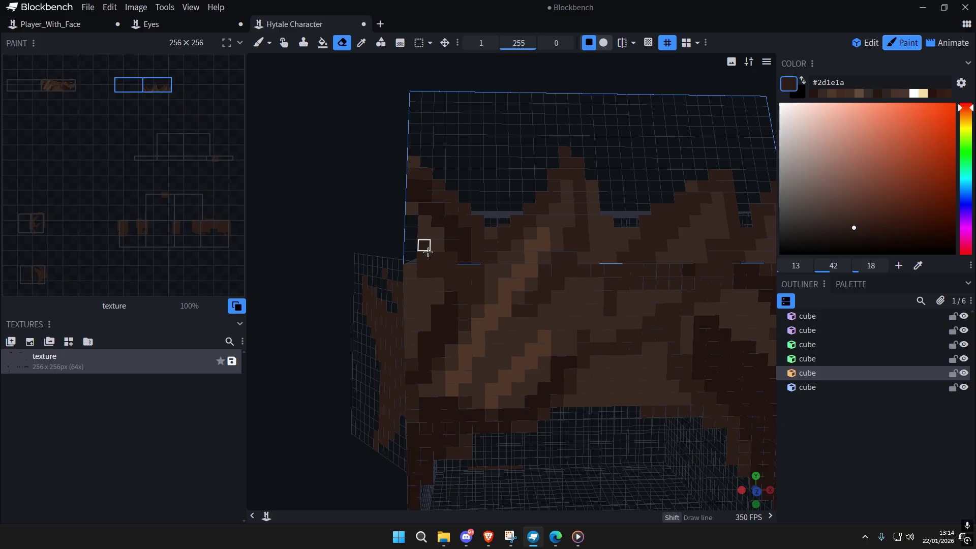
{"action": "key", "text": "ctrl+z"}
{"action": "key", "text": "ctrl+z"}
{"action": "scroll", "coordinate": [514, 307], "scroll_direction": "down", "scroll_amount": 6}
{"action": "key", "text": "ctrl+a"}
{"action": "key", "text": "ctrl+a"}
{"action": "right_click_drag", "start_coordinate": [616, 319], "coordinate": [603, 329]}
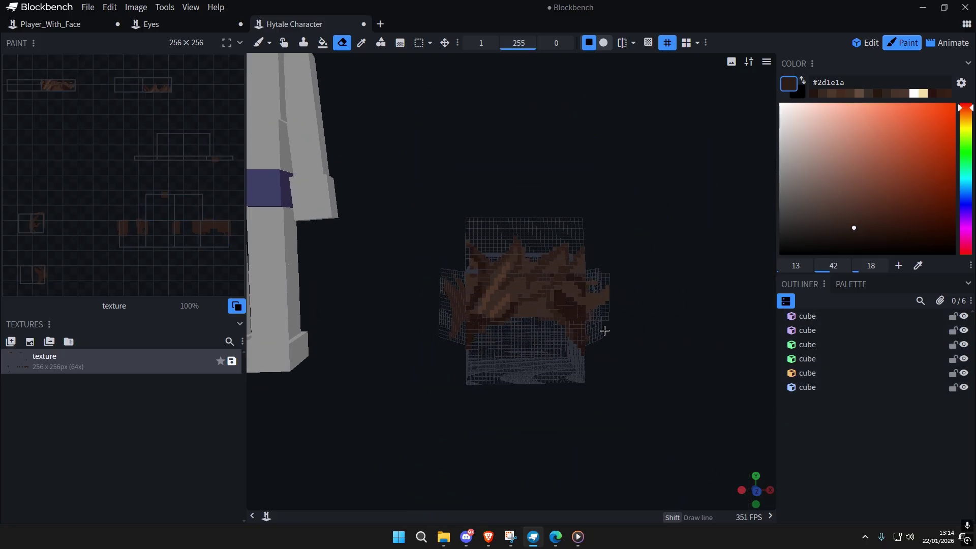
{"action": "scroll", "coordinate": [556, 325], "scroll_direction": "up", "scroll_amount": 6}
{"action": "left_click", "coordinate": [509, 299]}
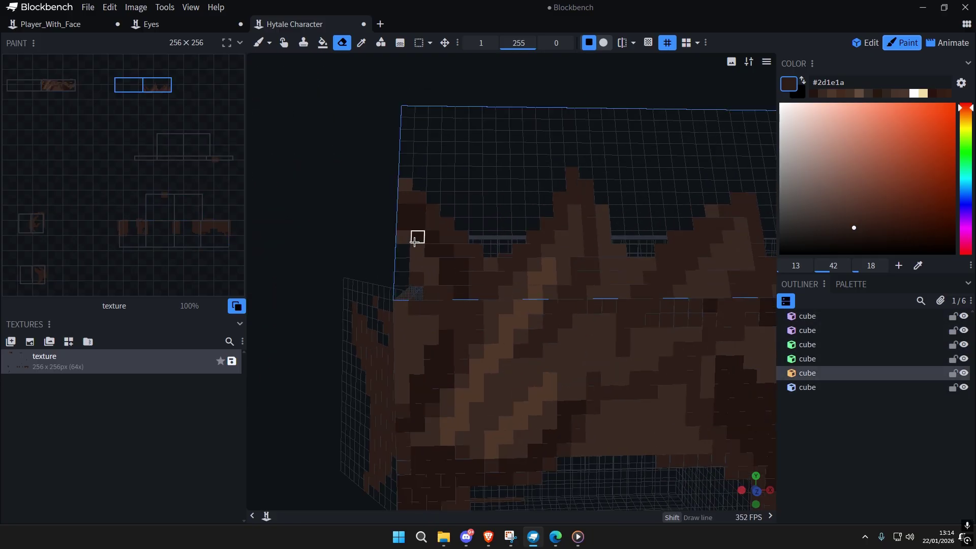
{"action": "scroll", "coordinate": [539, 300], "scroll_direction": "down", "scroll_amount": 6}
{"action": "key", "text": "ctrl+a"}
{"action": "key", "text": "ctrl+a"}
{"action": "scroll", "coordinate": [662, 340], "scroll_direction": "down", "scroll_amount": 6}
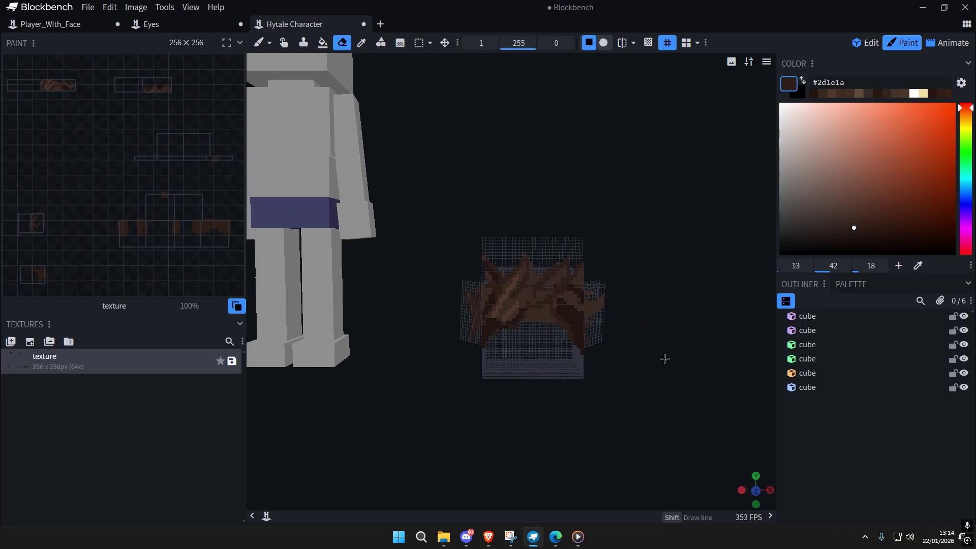
Step: Erase the outermost column of pixels on the left edge of the top hair strip to reshape the leftmost spike
{"action": "scroll", "coordinate": [660, 362], "scroll_direction": "up", "scroll_amount": 5}
{"action": "scroll", "coordinate": [461, 283], "scroll_direction": "up", "scroll_amount": 3}
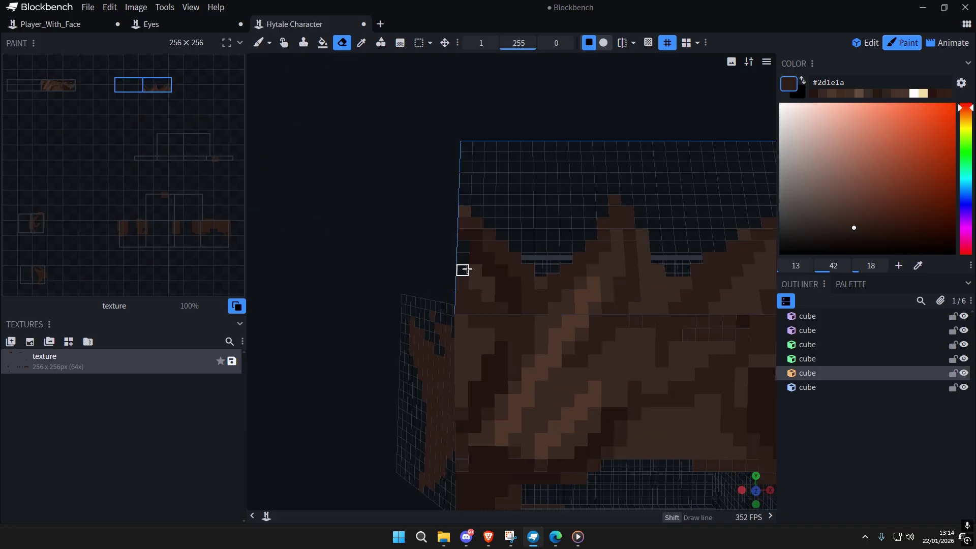
{"action": "scroll", "coordinate": [525, 283], "scroll_direction": "down", "scroll_amount": 1}
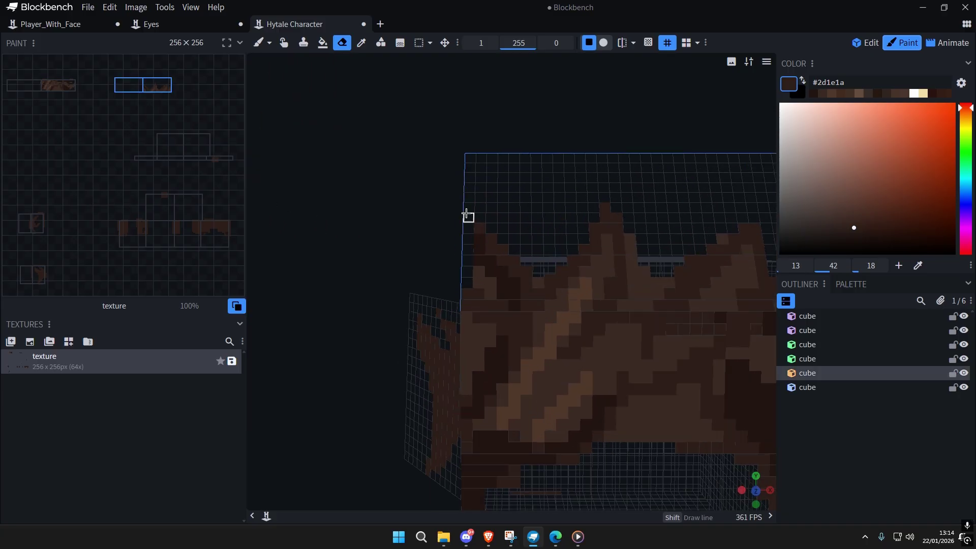
{"action": "key", "text": "ctrl+a"}
{"action": "key", "text": "ctrl+a"}
{"action": "scroll", "coordinate": [514, 290], "scroll_direction": "down", "scroll_amount": 3}
{"action": "scroll", "coordinate": [513, 290], "scroll_direction": "up", "scroll_amount": 1}
{"action": "left_click", "coordinate": [483, 266]}
{"action": "scroll", "coordinate": [562, 317], "scroll_direction": "up", "scroll_amount": 2}
{"action": "key", "text": "ctrl+a"}
{"action": "key", "text": "ctrl+a"}
{"action": "scroll", "coordinate": [609, 355], "scroll_direction": "down", "scroll_amount": 6}
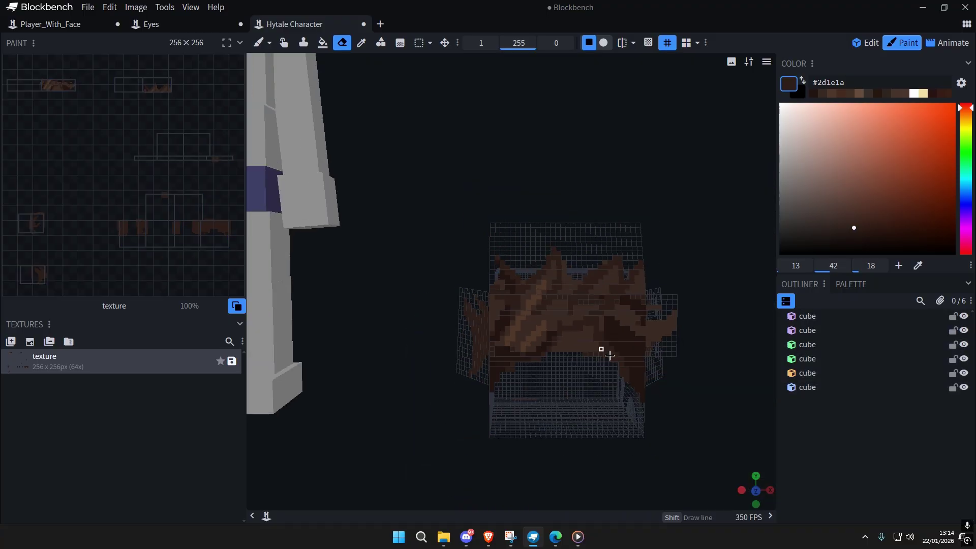
Step: Hide the painting grid and review the finished hair texture beside the character
{"action": "scroll", "coordinate": [610, 355], "scroll_direction": "up", "scroll_amount": 3}
{"action": "scroll", "coordinate": [600, 350], "scroll_direction": "down", "scroll_amount": 3}
{"action": "scroll", "coordinate": [625, 360], "scroll_direction": "up", "scroll_amount": 1}
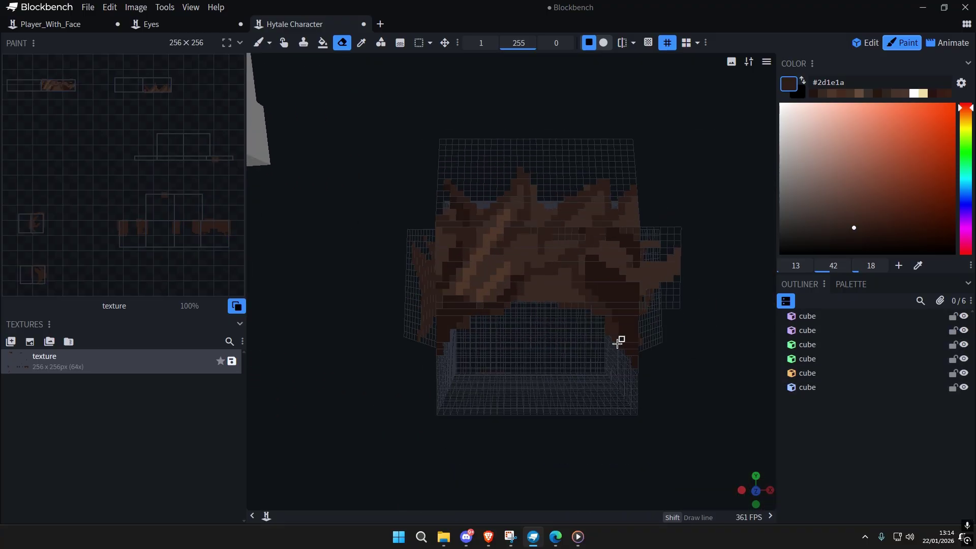
{"action": "scroll", "coordinate": [617, 340], "scroll_direction": "up", "scroll_amount": 3}
{"action": "scroll", "coordinate": [559, 330], "scroll_direction": "down", "scroll_amount": 1}
{"action": "left_click", "coordinate": [663, 49]}
{"action": "scroll", "coordinate": [634, 312], "scroll_direction": "down", "scroll_amount": 5}
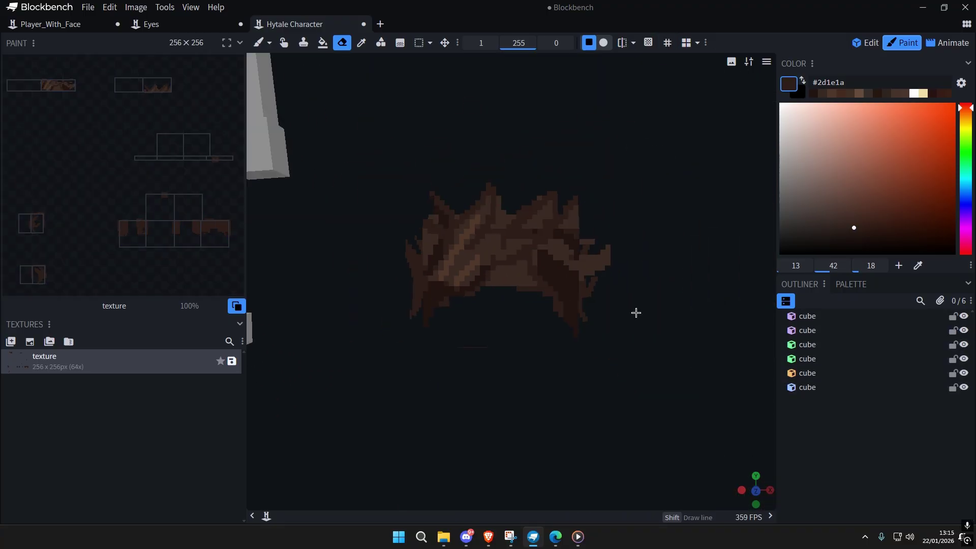
{"action": "scroll", "coordinate": [645, 329], "scroll_direction": "down", "scroll_amount": 2}
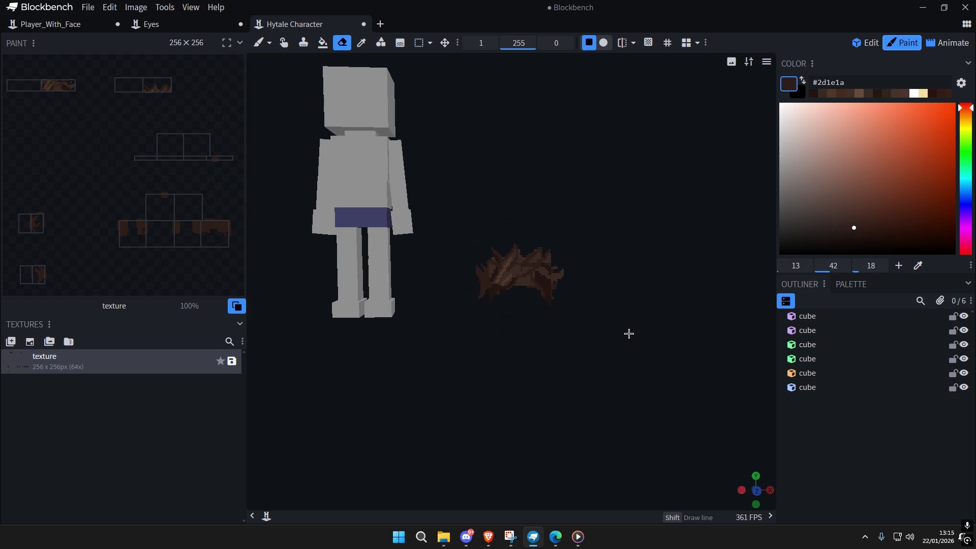
{"action": "scroll", "coordinate": [584, 327], "scroll_direction": "up", "scroll_amount": 3}
Step: Select all six hair cubes, switch to Edit mode and move them along X to position -77, in line with the character
{"action": "left_click", "coordinate": [813, 315]}
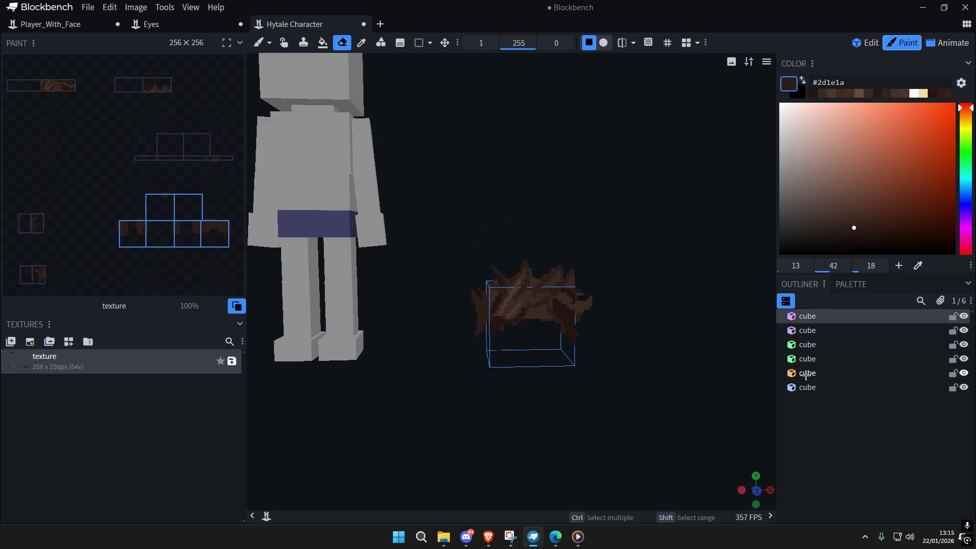
{"action": "key", "text": "ctrl+a"}
{"action": "left_click", "coordinate": [874, 47]}
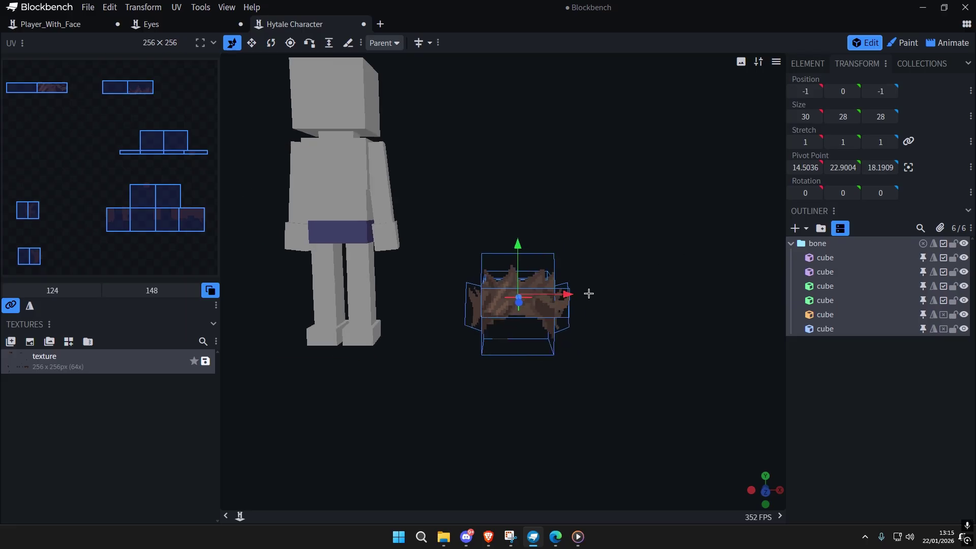
{"action": "left_click_drag", "start_coordinate": [573, 295], "coordinate": [414, 305]}
{"action": "right_click_drag", "start_coordinate": [414, 305], "coordinate": [594, 318]}
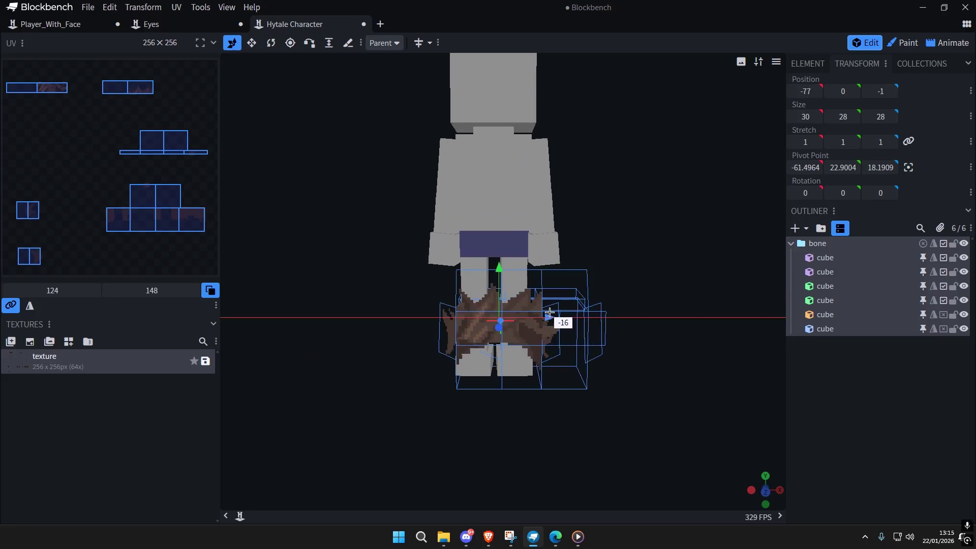
Step: Raise the hair cubes onto the character's head at Y position 96 and X position -78, keeping all of them selected
{"action": "mouse_move", "coordinate": [498, 249]}
{"action": "left_mouse_down"}
{"action": "mouse_move", "coordinate": [501, 182]}
{"action": "mouse_move", "coordinate": [504, 235]}
{"action": "left_mouse_up"}
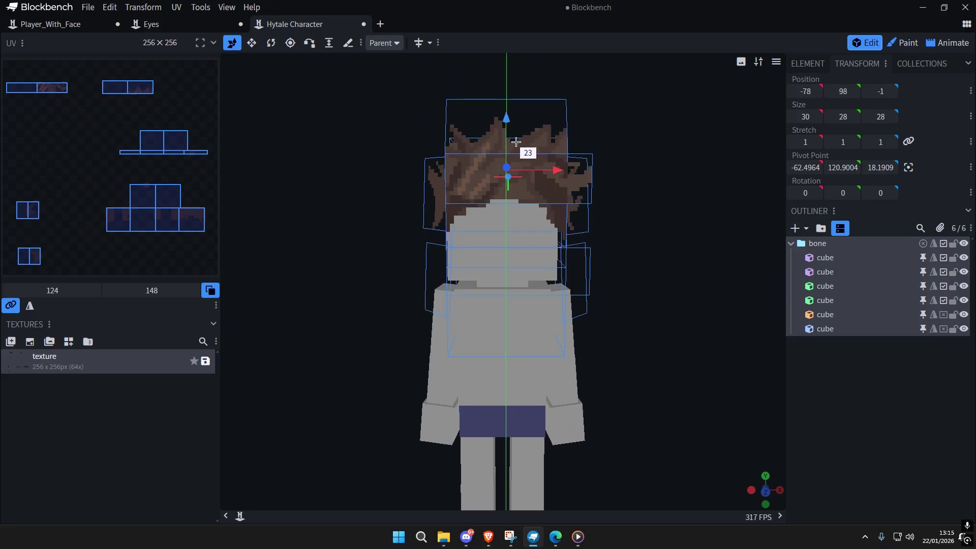
{"action": "scroll", "coordinate": [577, 289], "scroll_direction": "down", "scroll_amount": 5}
{"action": "left_click", "coordinate": [585, 269]}
{"action": "scroll", "coordinate": [590, 255], "scroll_direction": "up", "scroll_amount": 5}
{"action": "left_click_drag", "start_coordinate": [590, 254], "coordinate": [404, 257]}
{"action": "left_click_drag", "start_coordinate": [431, 244], "coordinate": [424, 248]}
{"action": "scroll", "coordinate": [560, 267], "scroll_direction": "up", "scroll_amount": 4}
{"action": "left_click", "coordinate": [819, 245]}
{"action": "scroll", "coordinate": [458, 218], "scroll_direction": "up", "scroll_amount": 2}
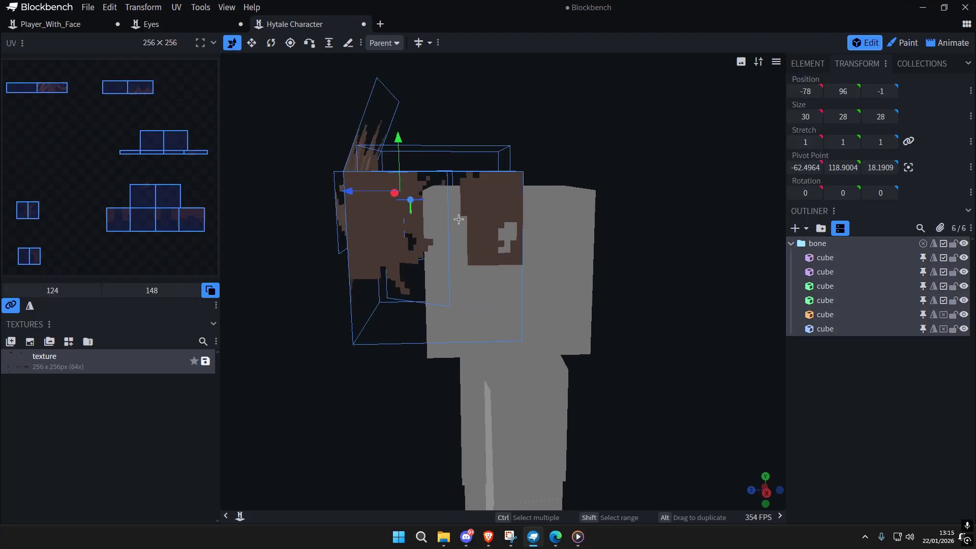
Step: Move the hair about 11 units back along Z to wrap it around the head, and undo the last stray change
{"action": "left_click_drag", "start_coordinate": [367, 187], "coordinate": [439, 189]}
{"action": "left_click_drag", "start_coordinate": [648, 223], "coordinate": [675, 268]}
{"action": "scroll", "coordinate": [630, 269], "scroll_direction": "down", "scroll_amount": 5}
{"action": "scroll", "coordinate": [578, 270], "scroll_direction": "up", "scroll_amount": 3}
{"action": "left_click_drag", "start_coordinate": [537, 201], "coordinate": [532, 206]}
{"action": "left_click", "coordinate": [623, 229]}
{"action": "key", "text": "ctrl+z"}
Step: Reselect all hair cubes and align them with the head by shifting them 1 unit along X
{"action": "scroll", "coordinate": [605, 268], "scroll_direction": "down", "scroll_amount": 5}
{"action": "left_click", "coordinate": [604, 270]}
{"action": "scroll", "coordinate": [609, 272], "scroll_direction": "up", "scroll_amount": 3}
{"action": "mouse_move", "coordinate": [617, 273]}
{"action": "left_mouse_down"}
{"action": "mouse_move", "coordinate": [550, 282]}
{"action": "mouse_move", "coordinate": [604, 275]}
{"action": "mouse_move", "coordinate": [608, 283]}
{"action": "left_mouse_up"}
{"action": "scroll", "coordinate": [605, 275], "scroll_direction": "up", "scroll_amount": 3}
{"action": "left_click", "coordinate": [527, 220]}
{"action": "key", "text": "ctrl+a"}
{"action": "scroll", "coordinate": [630, 281], "scroll_direction": "up", "scroll_amount": 2}
{"action": "left_click_drag", "start_coordinate": [670, 281], "coordinate": [643, 238]}
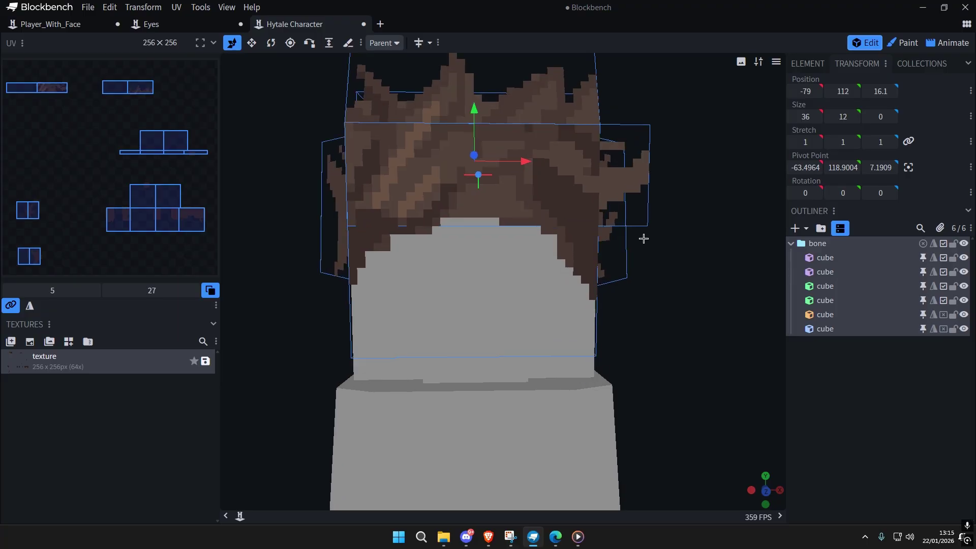
Step: Nudge the hair 0.1 units along X to position -78.9, deselect everything and check the fit on the character
{"action": "scroll", "coordinate": [644, 239], "scroll_direction": "up", "scroll_amount": 1}
{"action": "left_click_drag", "start_coordinate": [523, 151], "coordinate": [525, 152]}
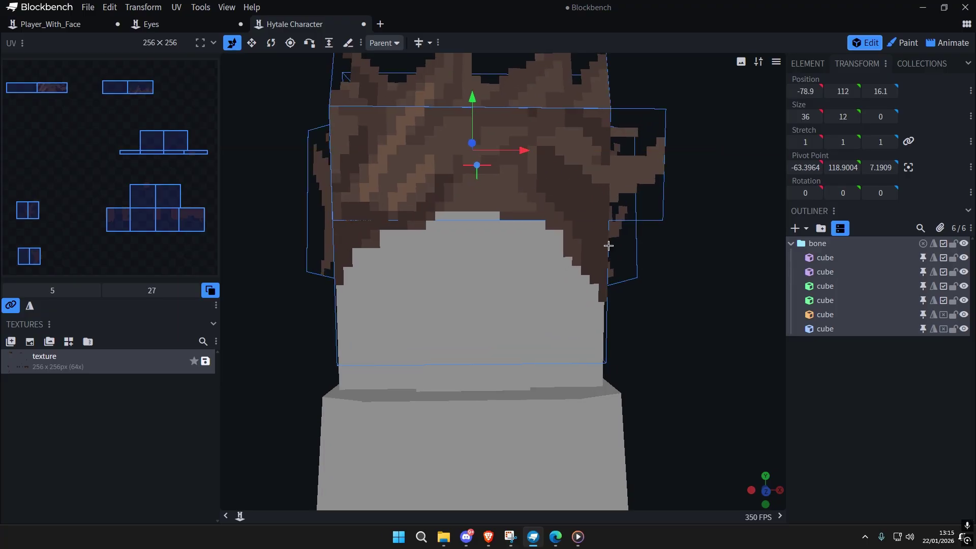
{"action": "scroll", "coordinate": [608, 246], "scroll_direction": "down", "scroll_amount": 4}
{"action": "left_click_drag", "start_coordinate": [608, 246], "coordinate": [721, 288]}
{"action": "key", "text": "ctrl+a"}
{"action": "key", "text": "ctrl+a"}
{"action": "key", "text": "ctrl+a"}
{"action": "scroll", "coordinate": [648, 302], "scroll_direction": "up", "scroll_amount": 3}
{"action": "scroll", "coordinate": [612, 315], "scroll_direction": "down", "scroll_amount": 3}
{"action": "scroll", "coordinate": [584, 309], "scroll_direction": "up", "scroll_amount": 3}
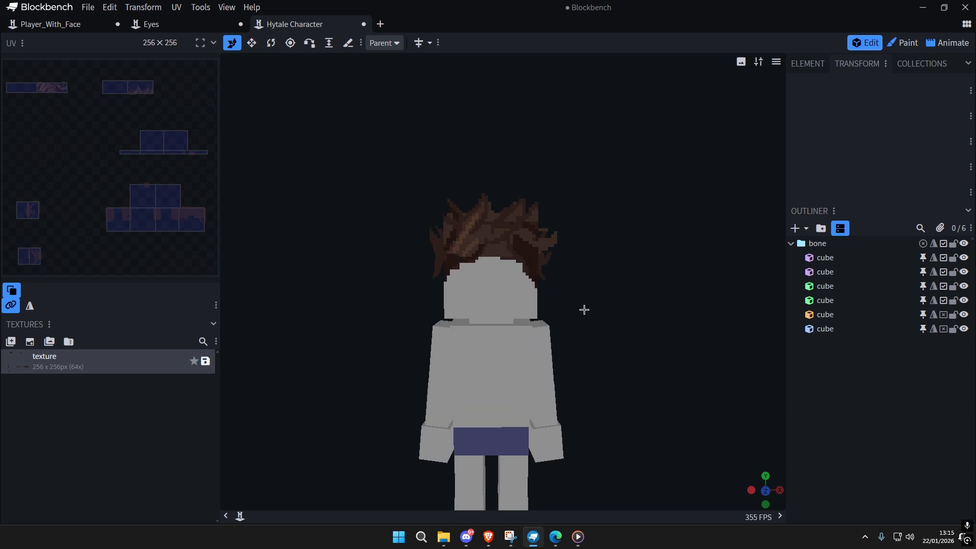
Step: Switch to painting, sample brown #392922 from the hair and touch up the front hairline with the pixel brush
{"action": "scroll", "coordinate": [584, 309], "scroll_direction": "up", "scroll_amount": 2}
{"action": "key", "text": "2"}
{"action": "scroll", "coordinate": [431, 327], "scroll_direction": "up", "scroll_amount": 5}
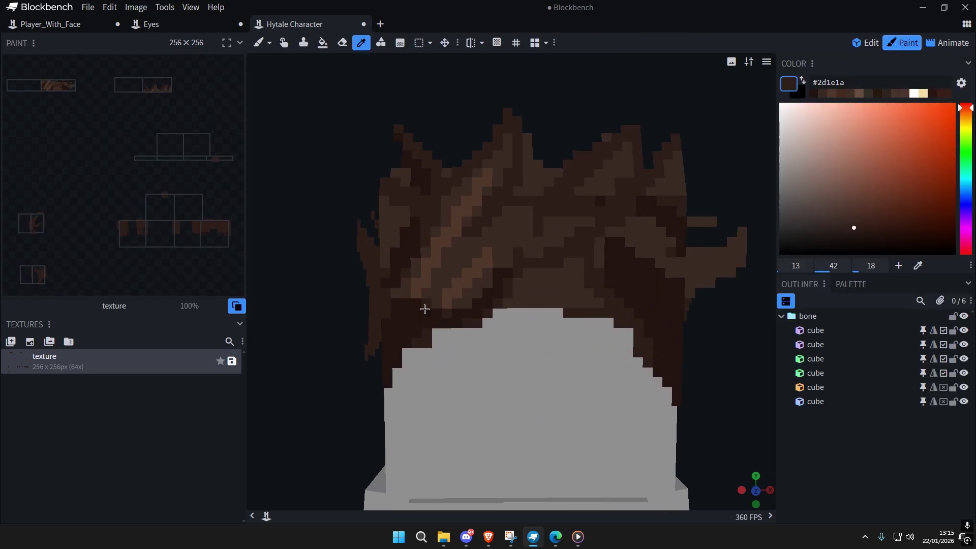
{"action": "left_click", "coordinate": [424, 309]}
{"action": "key", "text": "e"}
{"action": "left_click", "coordinate": [259, 42]}
{"action": "scroll", "coordinate": [334, 366], "scroll_direction": "up", "scroll_amount": 3}
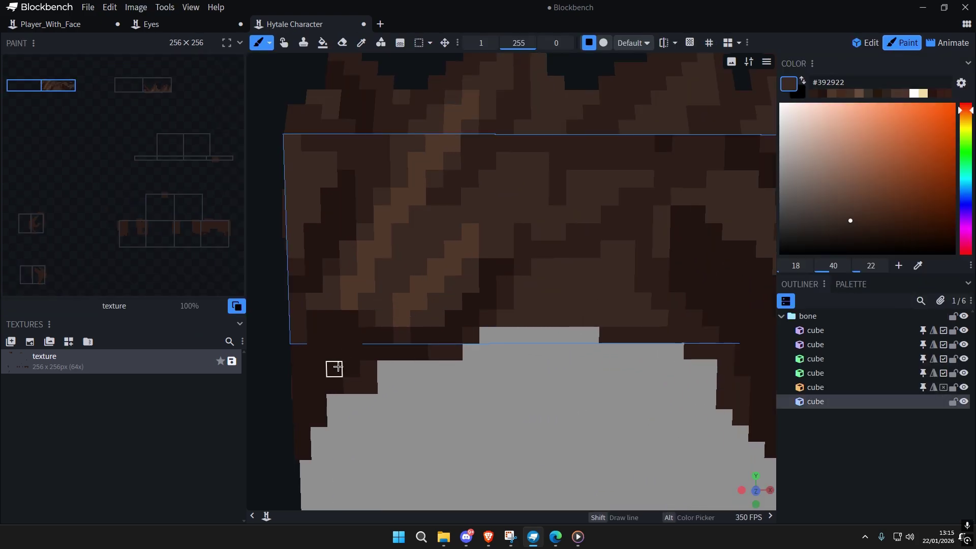
{"action": "left_click", "coordinate": [332, 337]}
{"action": "scroll", "coordinate": [492, 349], "scroll_direction": "down", "scroll_amount": 5}
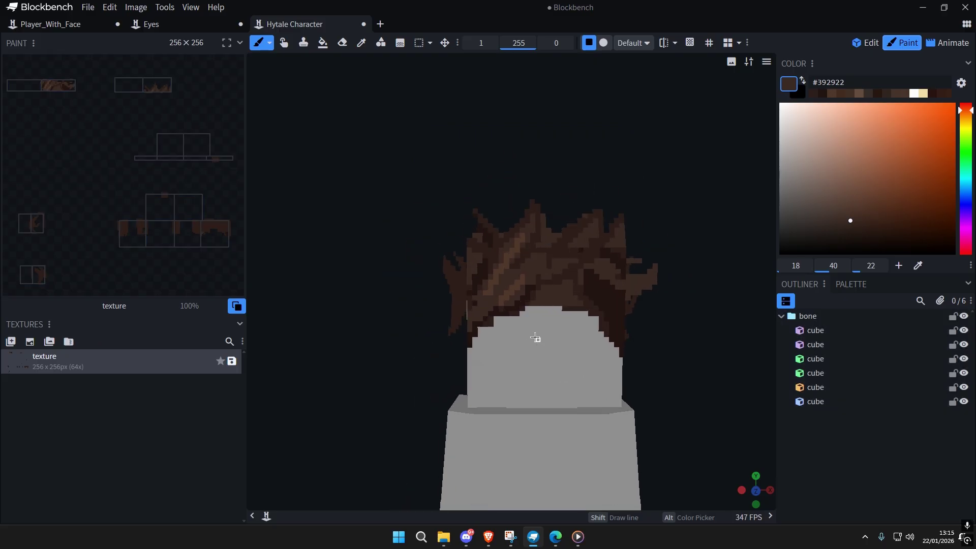
Step: Sample light brown #4f372b and paint diagonal highlight strands across the front of the hair
{"action": "scroll", "coordinate": [497, 309], "scroll_direction": "up", "scroll_amount": 5}
{"action": "left_click", "coordinate": [471, 293], "text": "alt"}
{"action": "scroll", "coordinate": [518, 344], "scroll_direction": "down", "scroll_amount": 4}
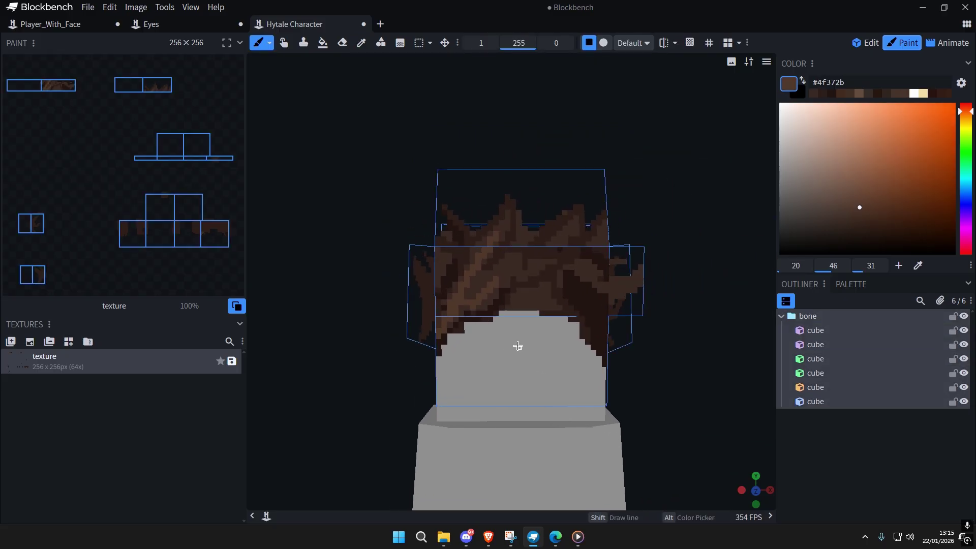
{"action": "scroll", "coordinate": [515, 277], "scroll_direction": "up", "scroll_amount": 4}
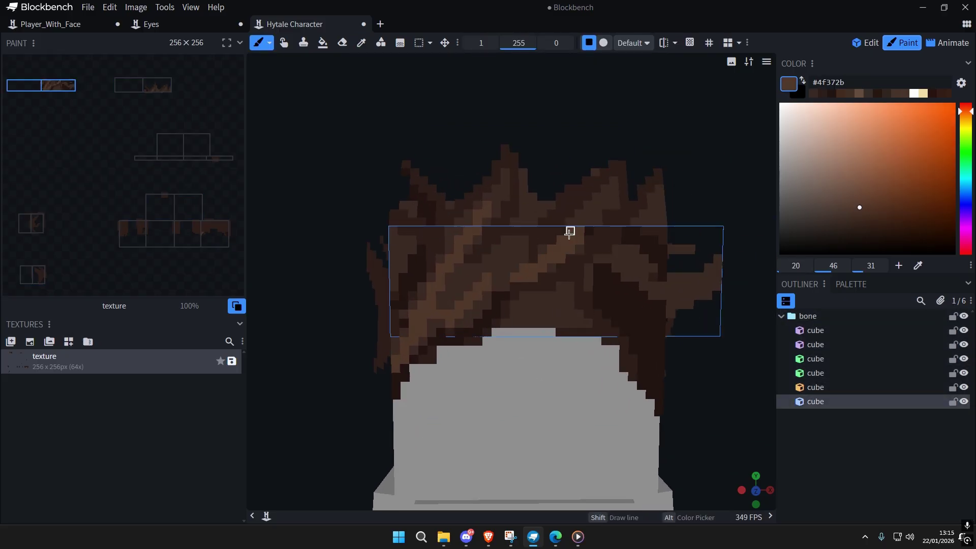
{"action": "scroll", "coordinate": [595, 342], "scroll_direction": "down", "scroll_amount": 5}
{"action": "scroll", "coordinate": [519, 301], "scroll_direction": "up", "scroll_amount": 6}
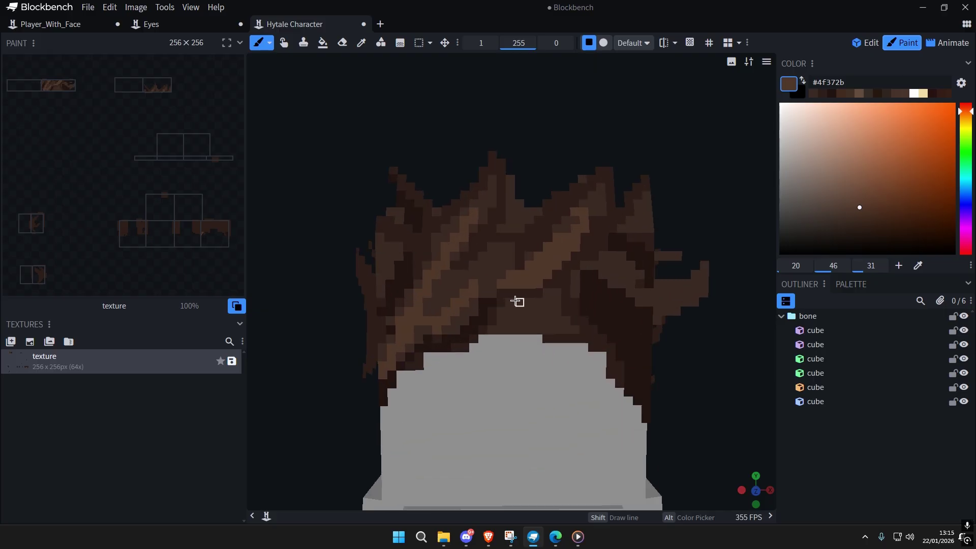
{"action": "right_click_drag", "start_coordinate": [511, 276], "coordinate": [518, 243]}
{"action": "scroll", "coordinate": [488, 258], "scroll_direction": "up", "scroll_amount": 2}
{"action": "left_click", "coordinate": [270, 43]}
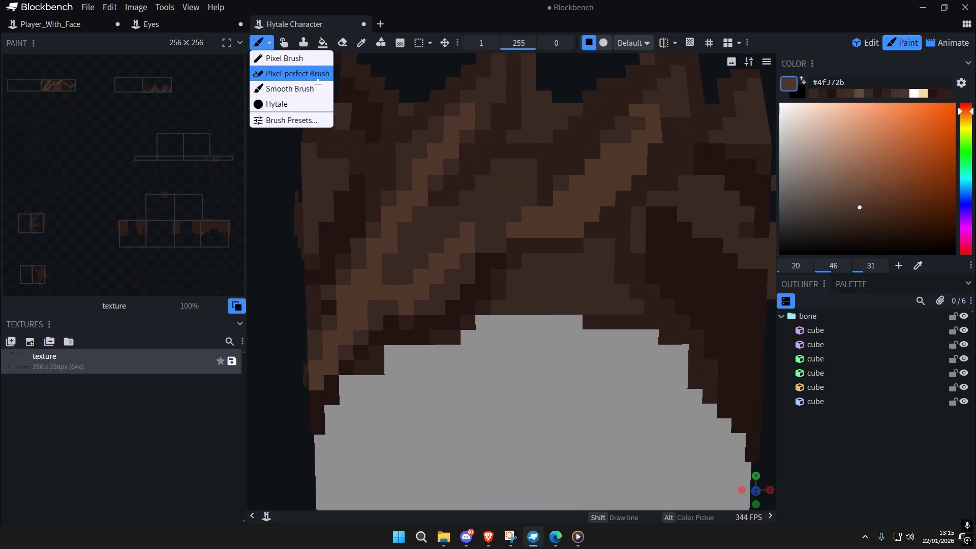
{"action": "scroll", "coordinate": [511, 281], "scroll_direction": "down", "scroll_amount": 5}
Step: Sample dark brown #2d1e1a and shade the front hair beside the highlight and the hair edge at the right temple
{"action": "right_click_drag", "start_coordinate": [511, 281], "coordinate": [483, 270]}
{"action": "scroll", "coordinate": [518, 265], "scroll_direction": "up", "scroll_amount": 5}
{"action": "left_click", "coordinate": [563, 259], "text": "alt"}
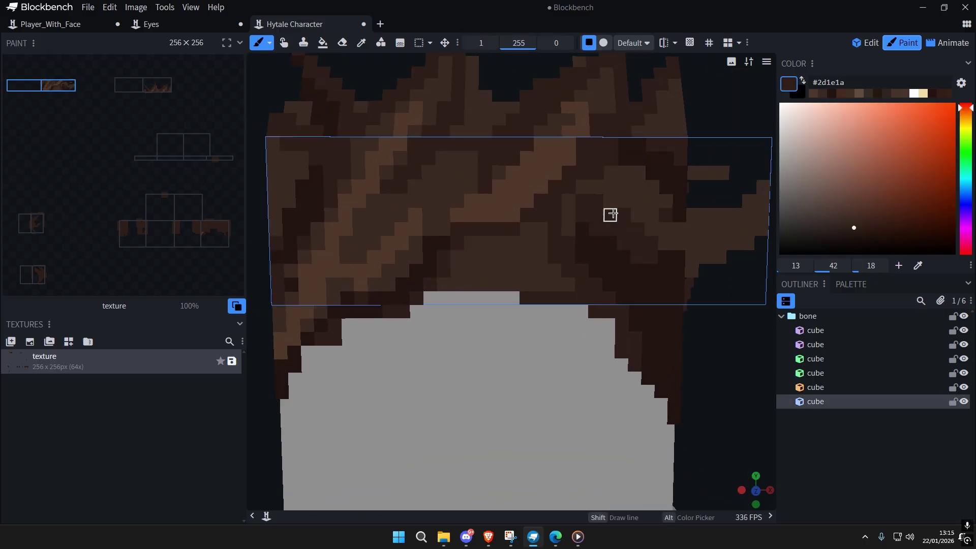
{"action": "left_click_drag", "start_coordinate": [674, 410], "coordinate": [674, 430]}
{"action": "scroll", "coordinate": [658, 375], "scroll_direction": "down", "scroll_amount": 5}
{"action": "key", "text": "ctrl+a"}
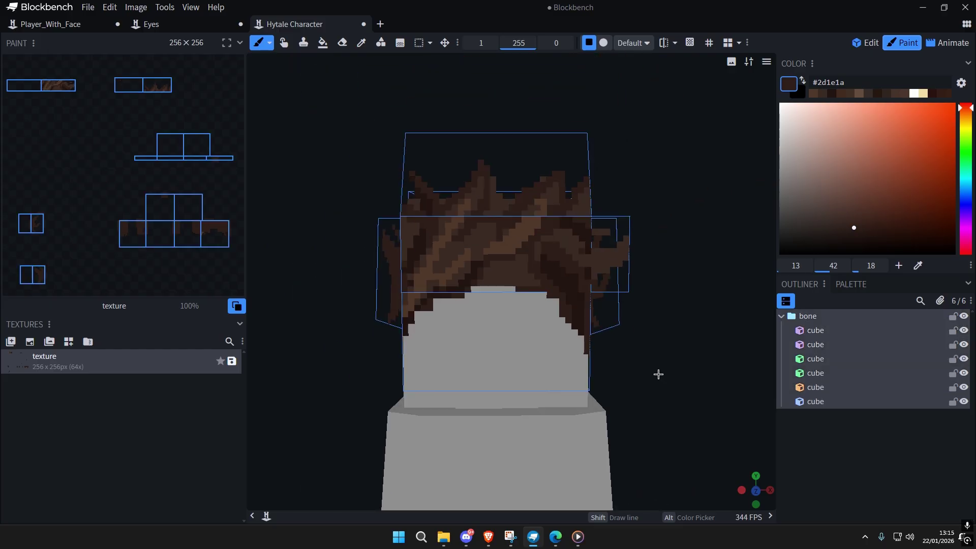
{"action": "key", "text": "ctrl+a"}
Step: Paint a thin dark strand in #2d1e1a hanging from the left part of the fringe onto the forehead
{"action": "right_click_drag", "start_coordinate": [608, 349], "coordinate": [629, 335]}
{"action": "scroll", "coordinate": [507, 303], "scroll_direction": "up", "scroll_amount": 5}
{"action": "left_click_drag", "start_coordinate": [474, 268], "coordinate": [496, 261]}
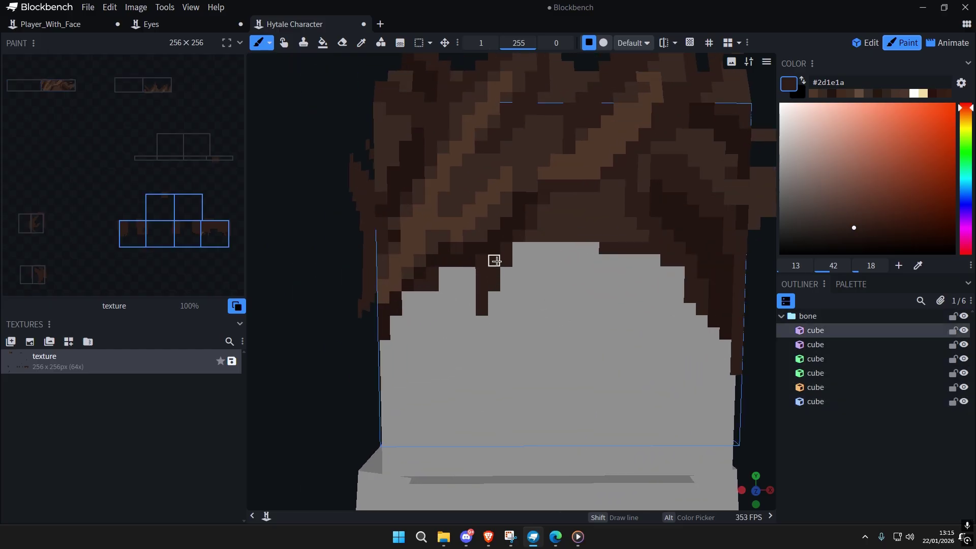
{"action": "scroll", "coordinate": [594, 340], "scroll_direction": "down", "scroll_amount": 5}
{"action": "right_click_drag", "start_coordinate": [595, 340], "coordinate": [549, 331]}
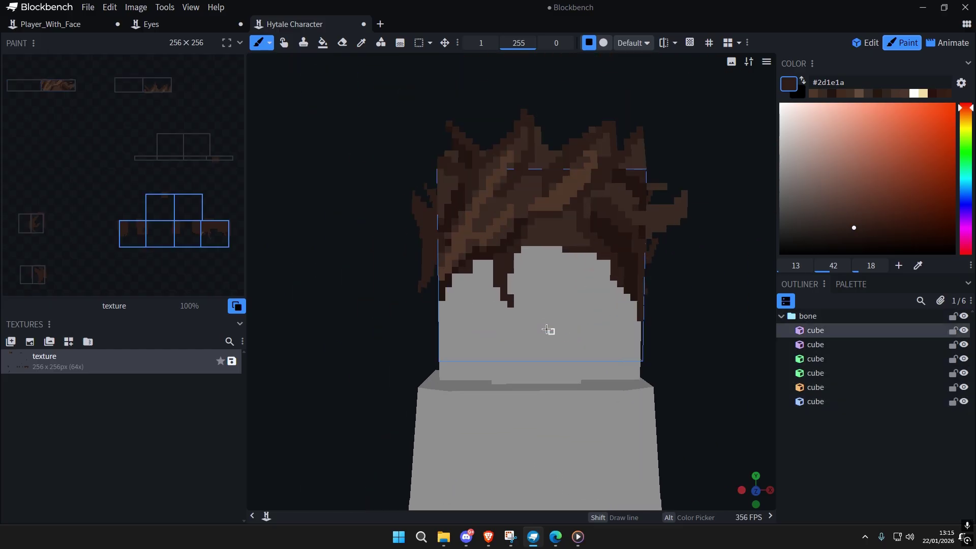
Step: Sample brown #392922 and thicken the left forehead strand along its inner side
{"action": "scroll", "coordinate": [488, 218], "scroll_direction": "up", "scroll_amount": 5}
{"action": "left_click", "coordinate": [499, 273], "text": "alt"}
{"action": "left_click", "coordinate": [511, 218]}
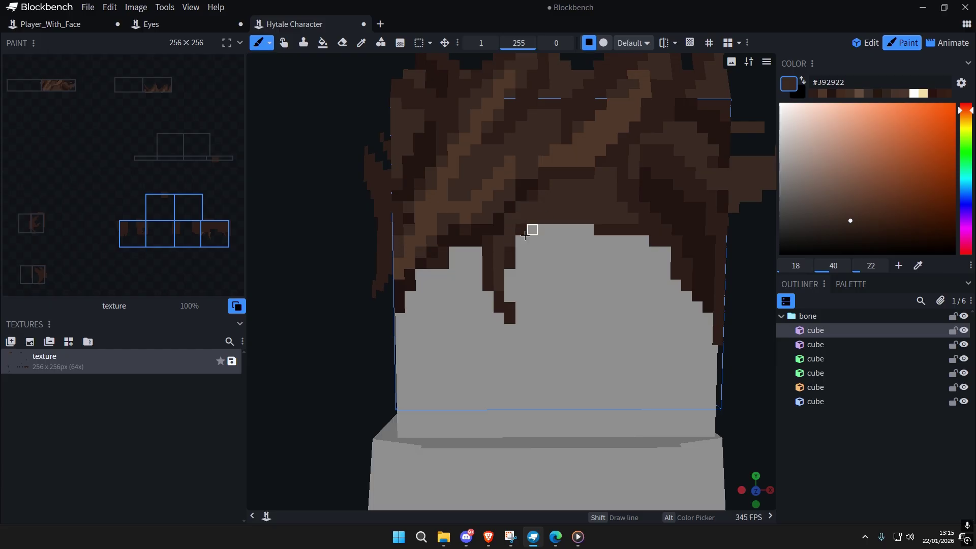
{"action": "key", "text": "ctrl+a"}
{"action": "key", "text": "ctrl+a"}
Step: Paint a second curved strand in #392922 hanging over the right side of the forehead
{"action": "scroll", "coordinate": [605, 298], "scroll_direction": "down", "scroll_amount": 5}
{"action": "right_click_drag", "start_coordinate": [605, 298], "coordinate": [577, 319]}
{"action": "scroll", "coordinate": [577, 319], "scroll_direction": "up", "scroll_amount": 5}
{"action": "left_click", "coordinate": [549, 269], "text": "alt"}
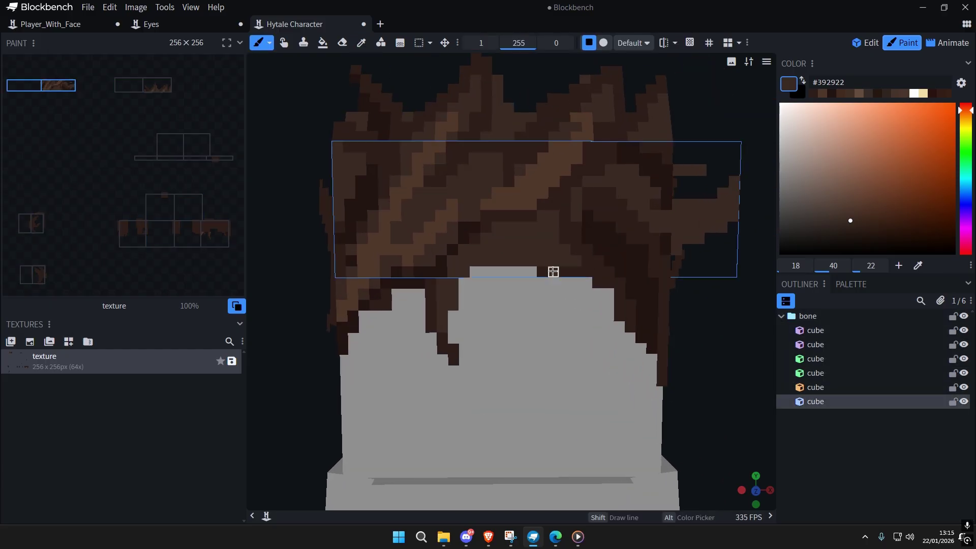
{"action": "scroll", "coordinate": [531, 260], "scroll_direction": "down", "scroll_amount": 5}
{"action": "scroll", "coordinate": [526, 284], "scroll_direction": "up", "scroll_amount": 5}
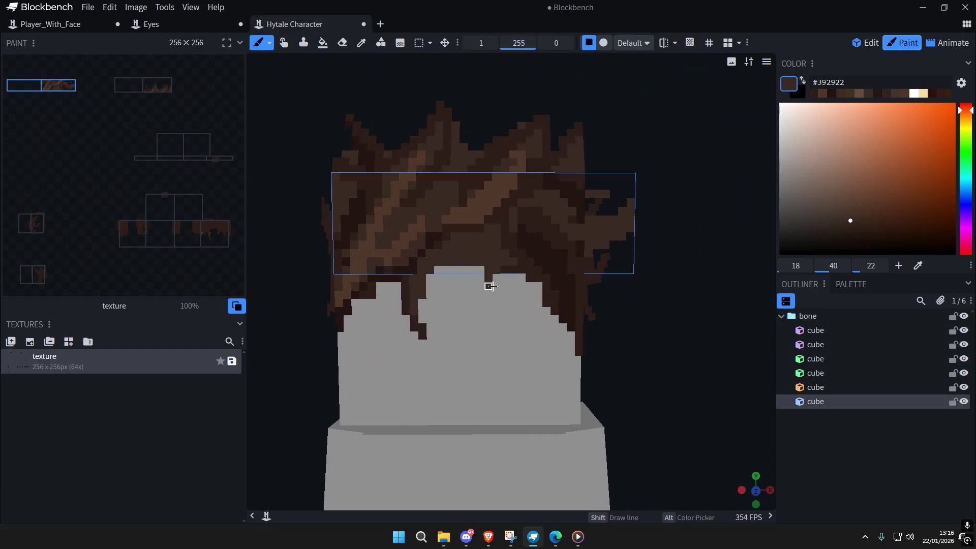
{"action": "scroll", "coordinate": [525, 310], "scroll_direction": "up", "scroll_amount": 6}
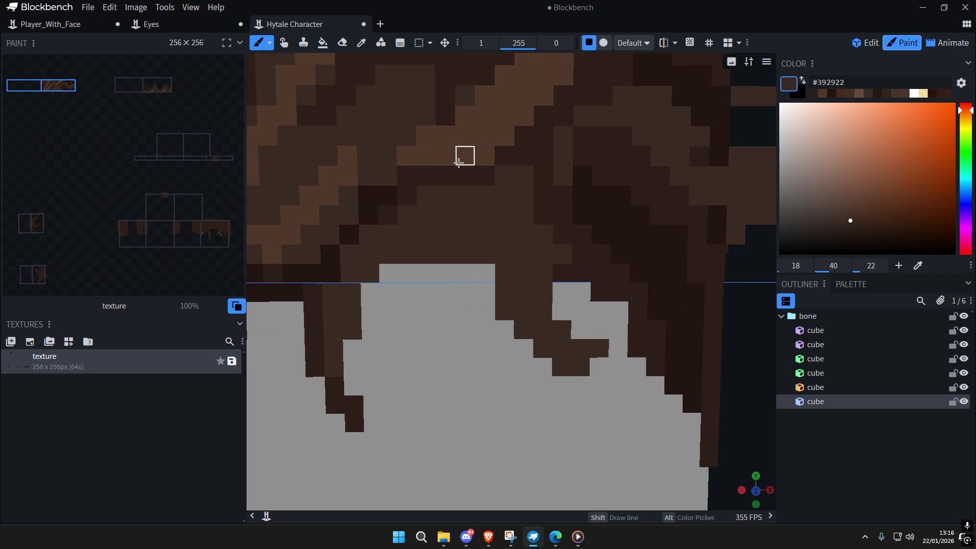
Step: Sample light brown #4f372b and highlight the right forehead strand and the fringe just above the hairline
{"action": "left_click", "coordinate": [543, 328], "text": "alt"}
{"action": "scroll", "coordinate": [533, 254], "scroll_direction": "down", "scroll_amount": 5}
{"action": "scroll", "coordinate": [508, 285], "scroll_direction": "up", "scroll_amount": 5}
{"action": "left_click", "coordinate": [505, 277]}
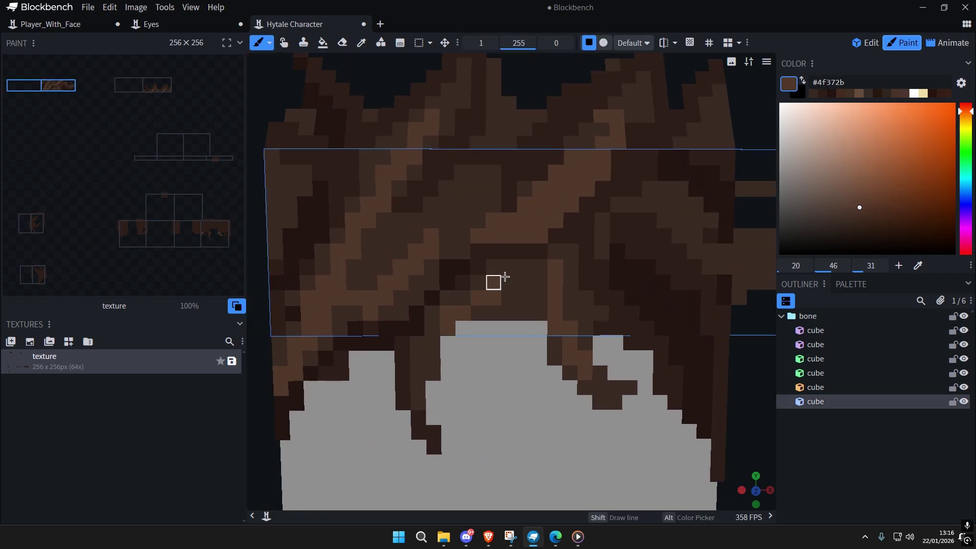
{"action": "scroll", "coordinate": [528, 295], "scroll_direction": "down", "scroll_amount": 6}
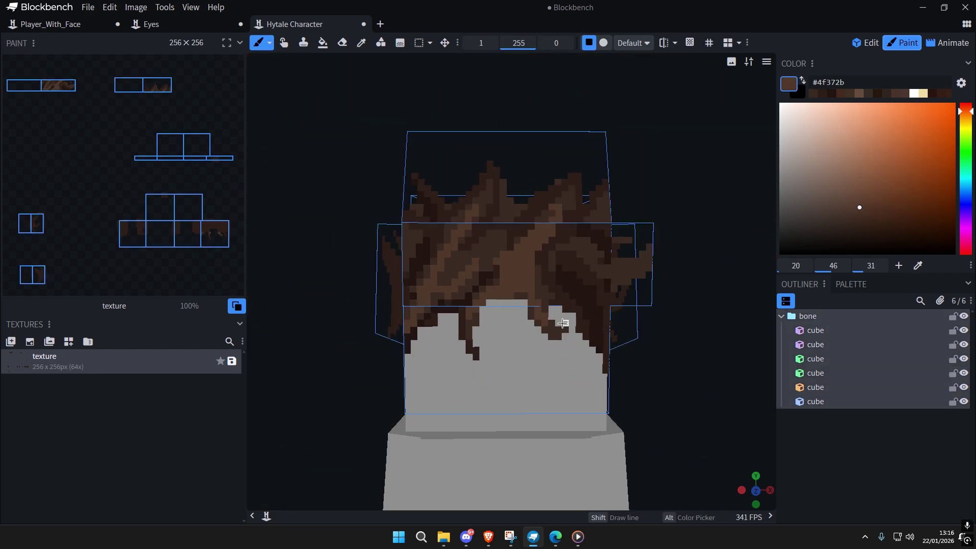
{"action": "scroll", "coordinate": [557, 331], "scroll_direction": "up", "scroll_amount": 3}
{"action": "scroll", "coordinate": [558, 333], "scroll_direction": "down", "scroll_amount": 4}
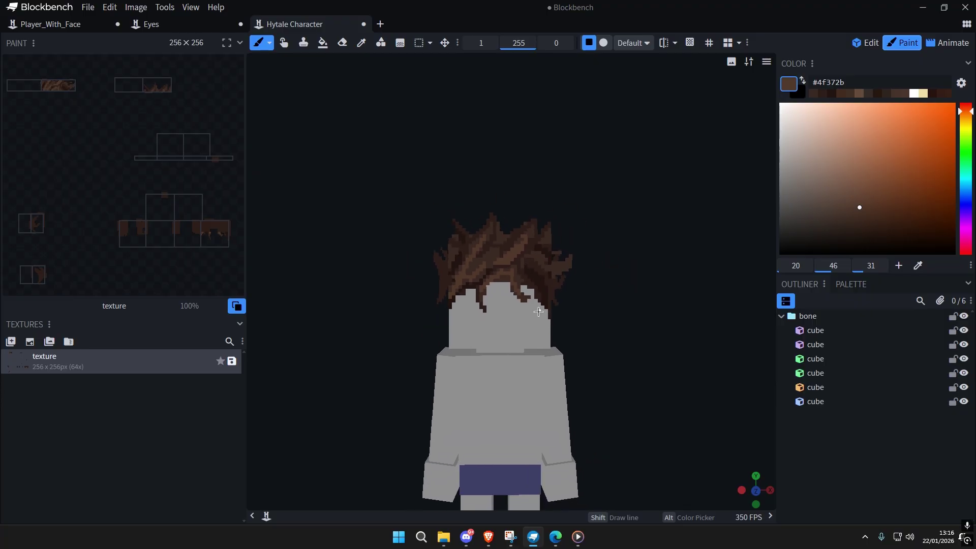
Step: Sample the darkest brown #211311, paint a diagonal shadow band through the front hair and check it on the character
{"action": "scroll", "coordinate": [508, 304], "scroll_direction": "up", "scroll_amount": 4}
{"action": "left_click", "coordinate": [495, 295], "text": "alt"}
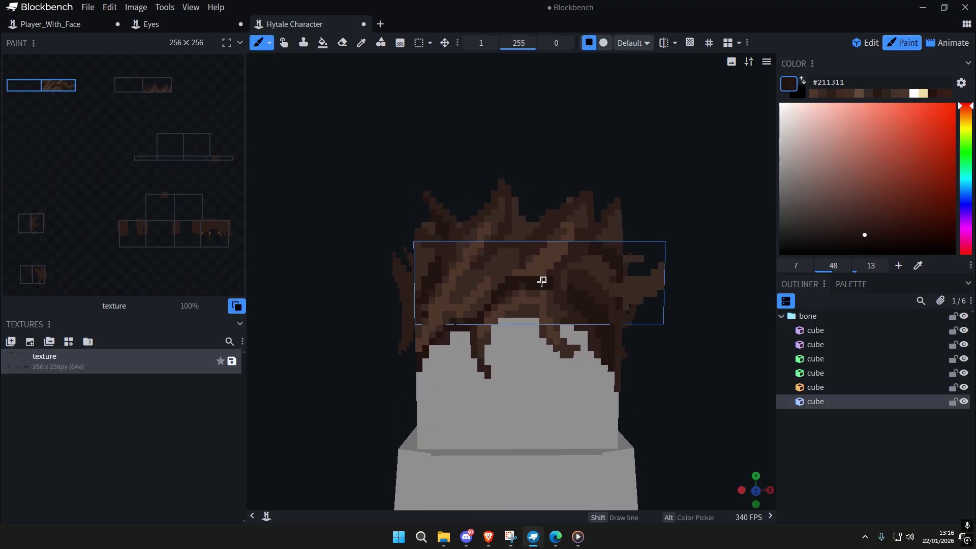
{"action": "scroll", "coordinate": [541, 281], "scroll_direction": "down", "scroll_amount": 1}
{"action": "scroll", "coordinate": [541, 292], "scroll_direction": "up", "scroll_amount": 2}
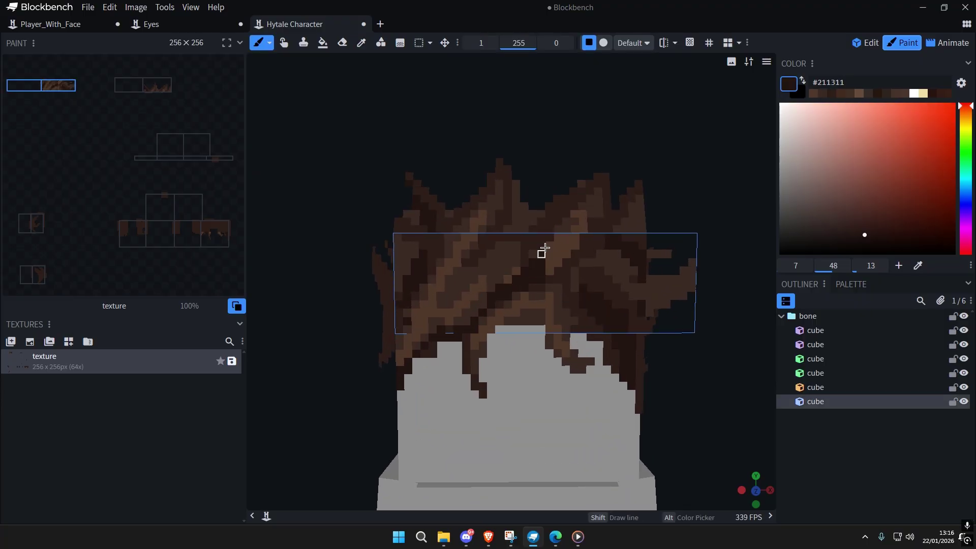
{"action": "scroll", "coordinate": [519, 297], "scroll_direction": "down", "scroll_amount": 8}
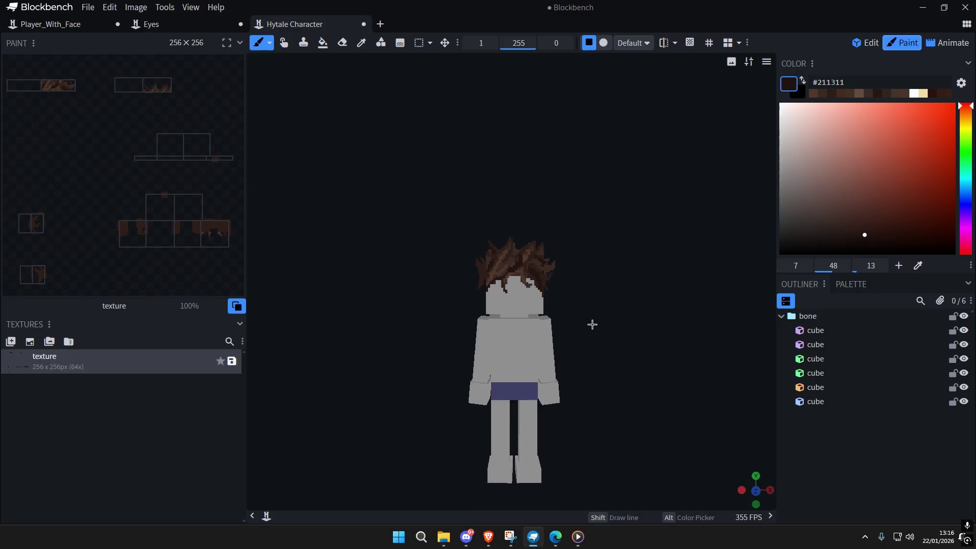
{"action": "scroll", "coordinate": [588, 303], "scroll_direction": "up", "scroll_amount": 8}
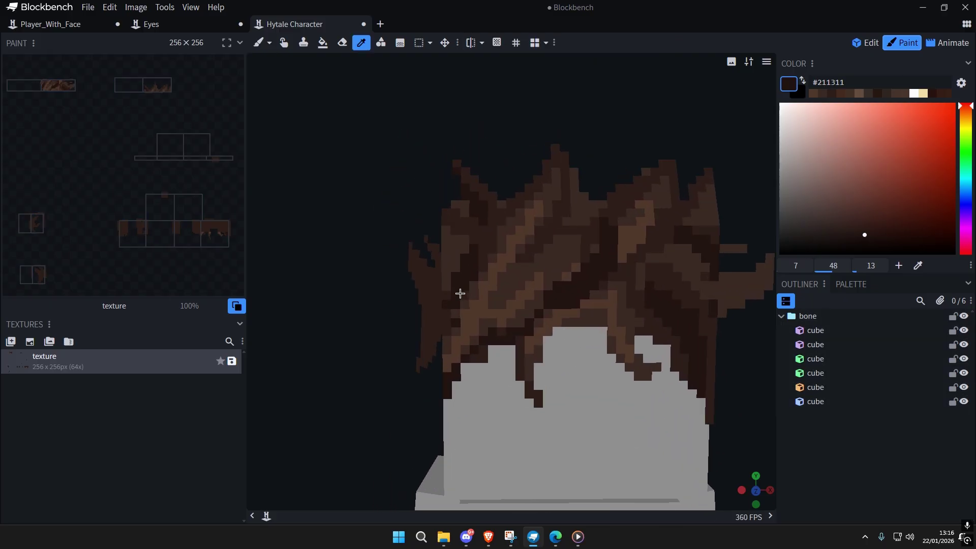
Step: Add #211311 shadows to the side hair tufts and the lower right part of the front hair
{"action": "left_click", "coordinate": [522, 265]}
{"action": "scroll", "coordinate": [508, 272], "scroll_direction": "up", "scroll_amount": 1}
{"action": "left_click", "coordinate": [485, 281]}
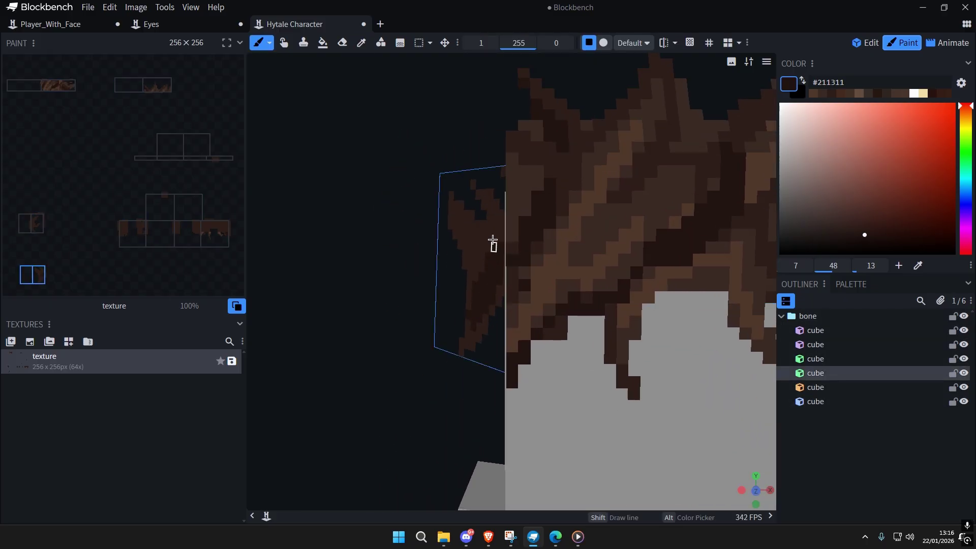
{"action": "scroll", "coordinate": [504, 259], "scroll_direction": "down", "scroll_amount": 3}
{"action": "right_click_drag", "start_coordinate": [585, 309], "coordinate": [480, 309]}
{"action": "scroll", "coordinate": [480, 309], "scroll_direction": "up", "scroll_amount": 4}
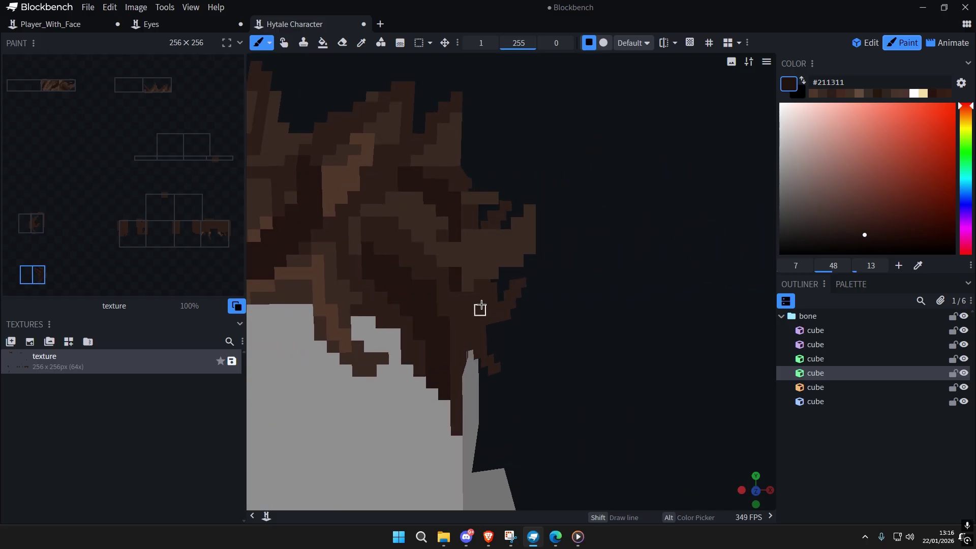
{"action": "left_click", "coordinate": [463, 314]}
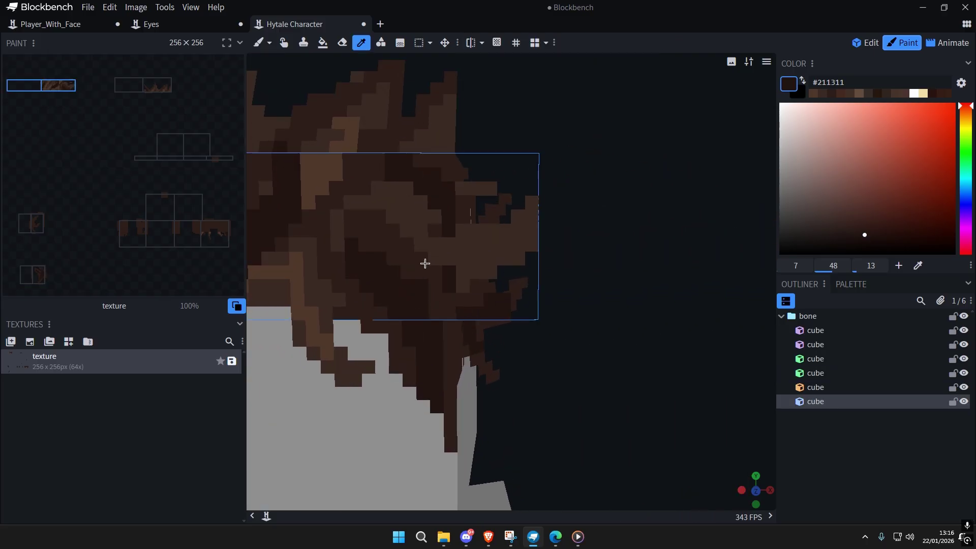
Step: Sample light brown #4f372b, highlight the spike sticking out on the right side and check the hair on the character
{"action": "left_click", "coordinate": [291, 301]}
{"action": "left_click_drag", "start_coordinate": [509, 245], "coordinate": [517, 215]}
{"action": "key", "text": "ctrl+a"}
{"action": "scroll", "coordinate": [525, 334], "scroll_direction": "down", "scroll_amount": 6}
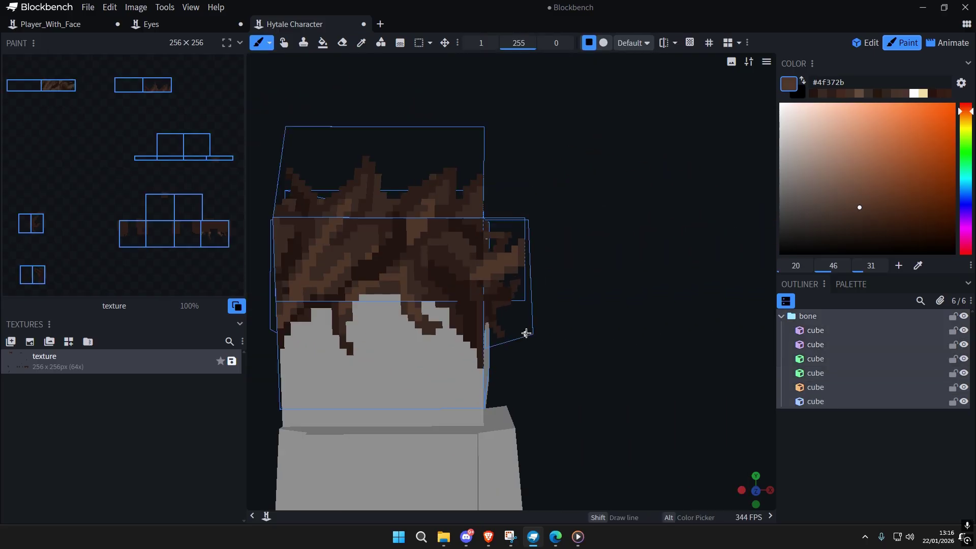
{"action": "key", "text": "ctrl+a"}
{"action": "right_click_drag", "start_coordinate": [553, 327], "coordinate": [639, 307]}
{"action": "scroll", "coordinate": [609, 304], "scroll_direction": "down", "scroll_amount": 4}
{"action": "key", "text": "ctrl+a"}
{"action": "key", "text": "ctrl+a"}
{"action": "scroll", "coordinate": [589, 296], "scroll_direction": "up", "scroll_amount": 4}
{"action": "scroll", "coordinate": [588, 293], "scroll_direction": "down", "scroll_amount": 4}
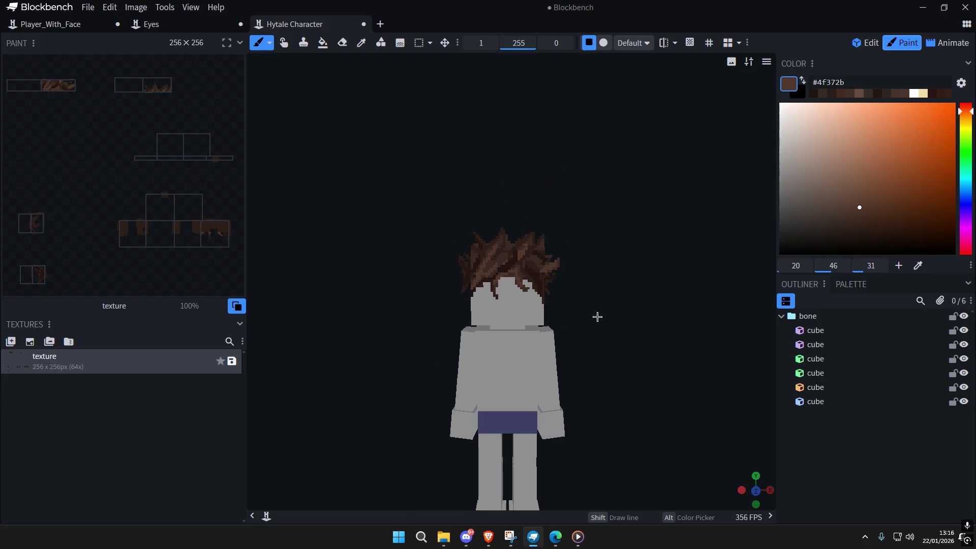
{"action": "scroll", "coordinate": [608, 342], "scroll_direction": "up", "scroll_amount": 4}
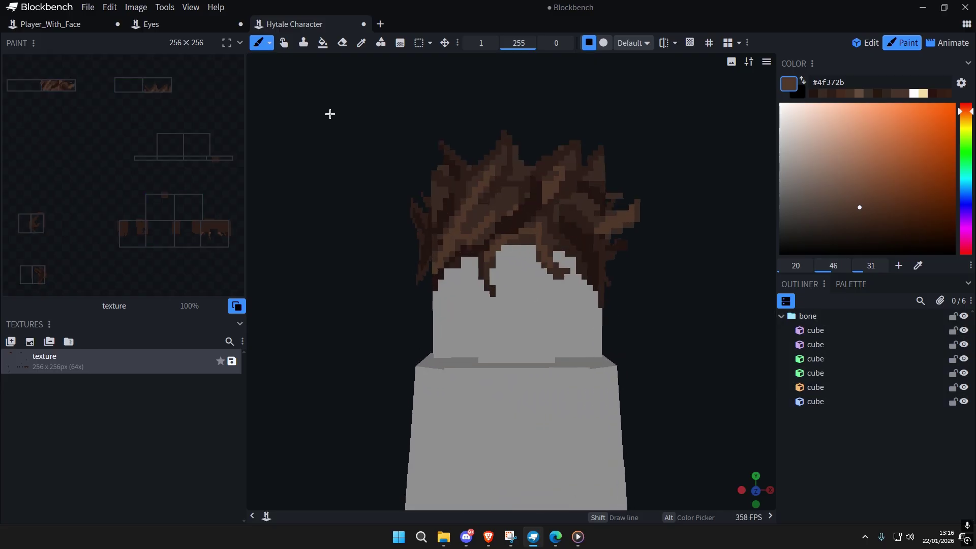
Step: Switch to the Hytale brush preset with softness 90 and blend light brown #4f372b over the left front strands
{"action": "left_click", "coordinate": [270, 43]}
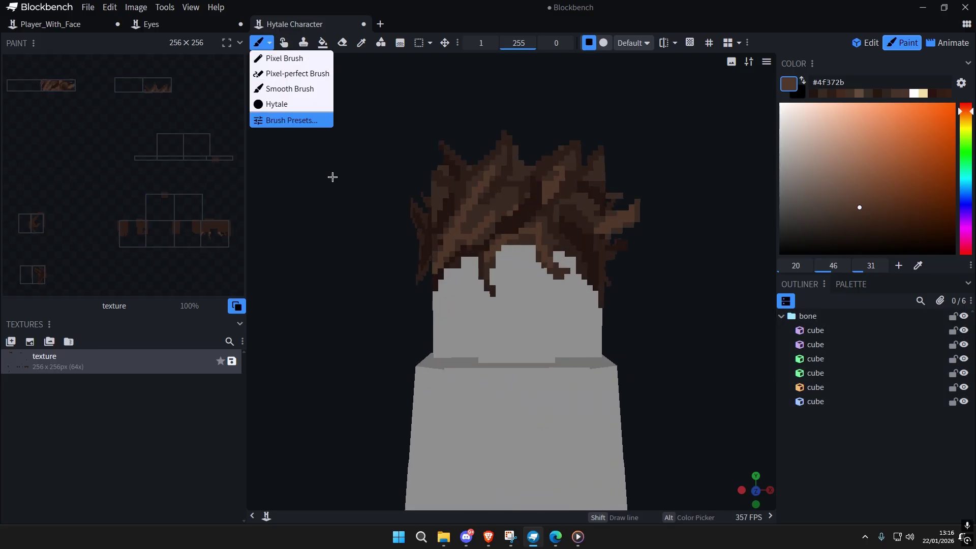
{"action": "left_click", "coordinate": [292, 103]}
{"action": "scroll", "coordinate": [508, 249], "scroll_direction": "up", "scroll_amount": 5}
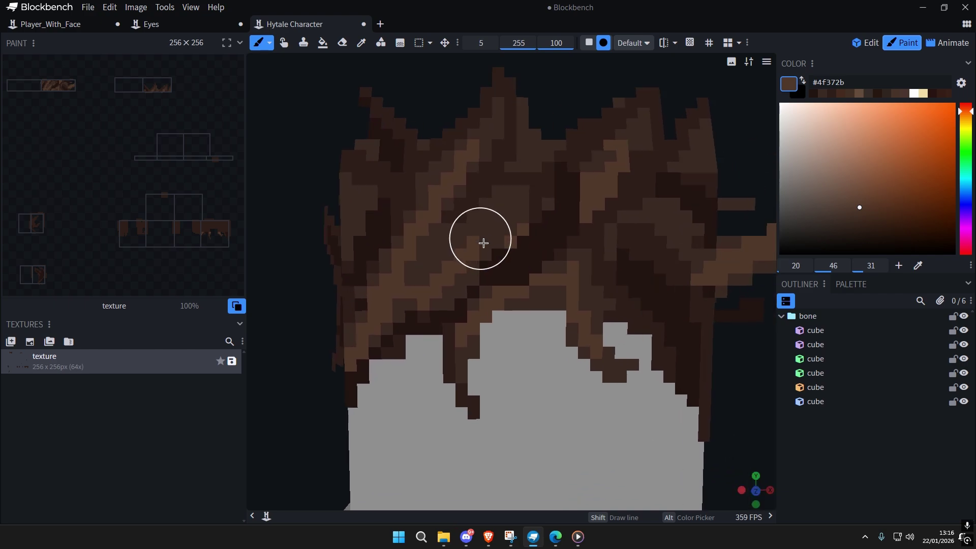
{"action": "right_click_drag", "start_coordinate": [447, 190], "coordinate": [501, 211]}
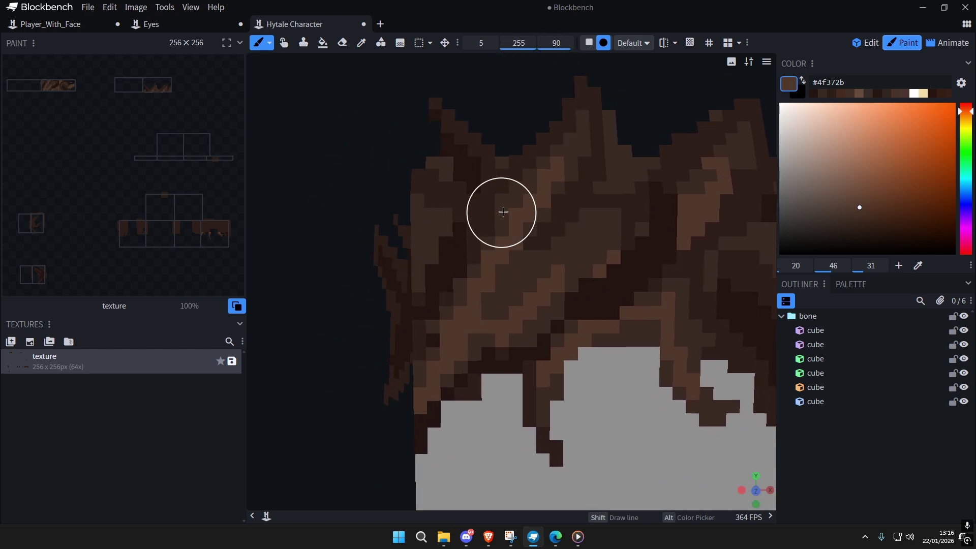
{"action": "scroll", "coordinate": [457, 330], "scroll_direction": "up", "scroll_amount": 2}
{"action": "left_click", "coordinate": [445, 363], "text": "alt"}
{"action": "left_click_drag", "start_coordinate": [436, 394], "coordinate": [578, 230]}
{"action": "scroll", "coordinate": [579, 229], "scroll_direction": "down", "scroll_amount": 3}
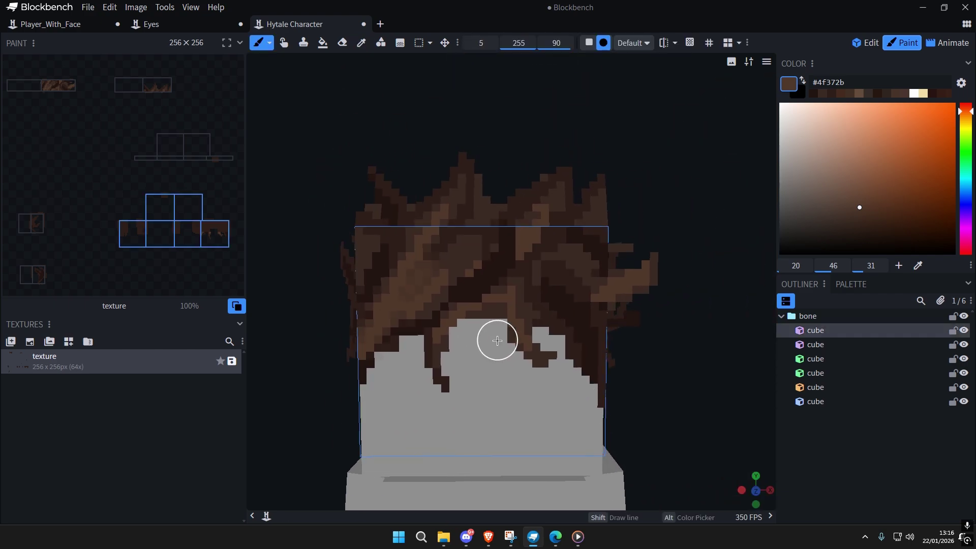
Step: Blend soft light brown #4f372b along the right forehead strand
{"action": "scroll", "coordinate": [496, 337], "scroll_direction": "up", "scroll_amount": 3}
{"action": "key", "text": "alt"}
{"action": "left_click_drag", "start_coordinate": [537, 399], "coordinate": [507, 320]}
{"action": "right_click_drag", "start_coordinate": [501, 240], "coordinate": [562, 205]}
Step: Lock the alpha channel and blend soft light brown #4f372b up the left forehead strand into the fringe
{"action": "key", "text": "alt"}
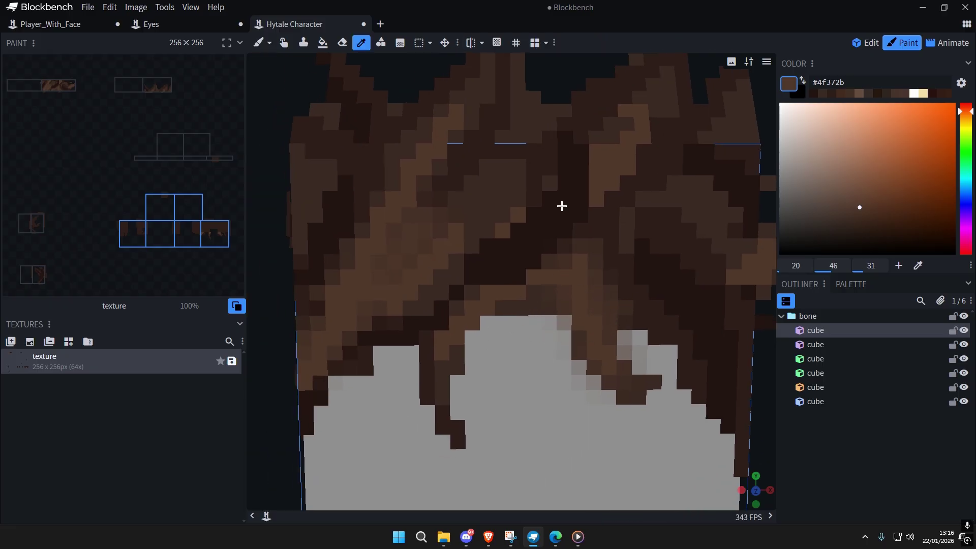
{"action": "key", "text": "alt"}
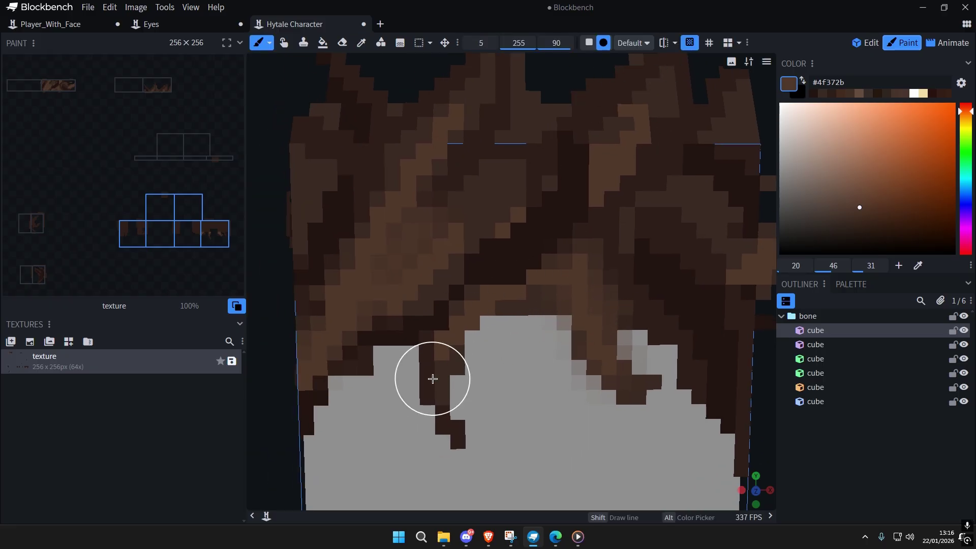
{"action": "left_click_drag", "start_coordinate": [431, 379], "coordinate": [499, 264]}
{"action": "scroll", "coordinate": [583, 324], "scroll_direction": "down", "scroll_amount": 3}
{"action": "right_click_drag", "start_coordinate": [583, 324], "coordinate": [605, 337]}
Step: Sample dark brown #2b1b17 and softly shade the front hair above the left forehead strand
{"action": "scroll", "coordinate": [457, 332], "scroll_direction": "up", "scroll_amount": 3}
{"action": "key", "text": "alt"}
{"action": "left_click", "coordinate": [476, 333], "text": "alt"}
{"action": "left_click", "coordinate": [468, 327]}
{"action": "scroll", "coordinate": [584, 305], "scroll_direction": "down", "scroll_amount": 3}
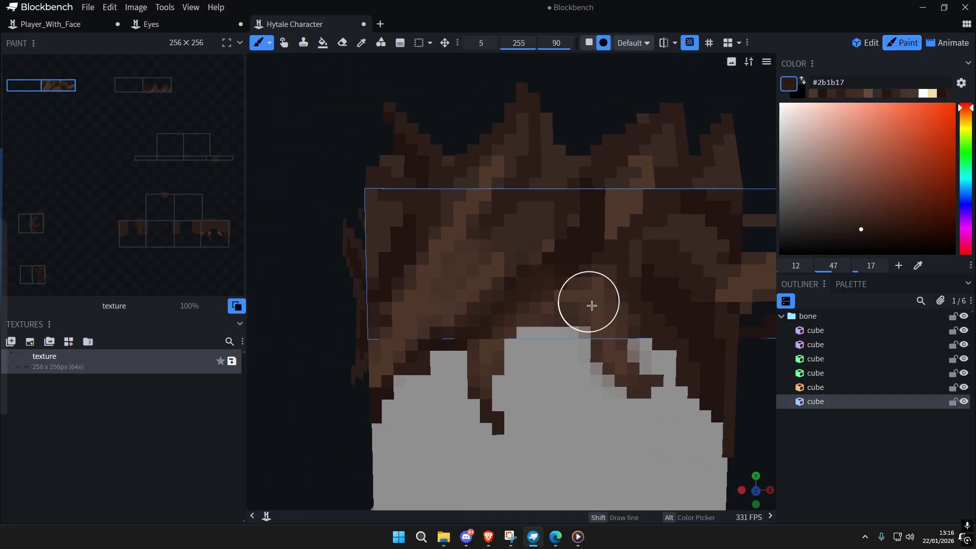
Step: Sample darkest brown #211311 and softly shade the right part of the front hair above the right forehead strand
{"action": "scroll", "coordinate": [680, 301], "scroll_direction": "up", "scroll_amount": 3}
{"action": "key", "text": "alt"}
{"action": "left_click", "coordinate": [606, 365], "text": "alt"}
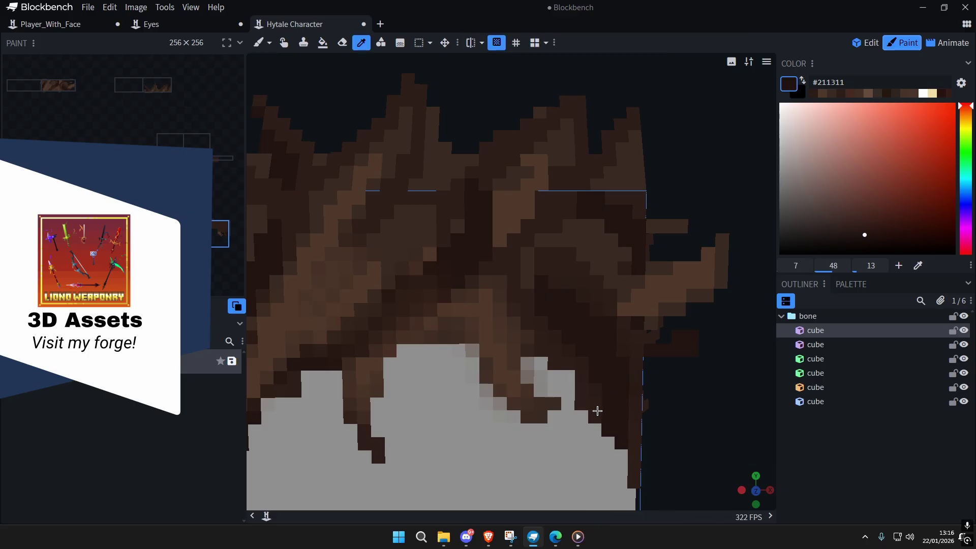
{"action": "left_click", "coordinate": [597, 410], "text": "alt"}
{"action": "right_click_drag", "start_coordinate": [516, 286], "coordinate": [502, 324]}
{"action": "left_click_drag", "start_coordinate": [541, 346], "coordinate": [565, 363]}
{"action": "left_click", "coordinate": [615, 276], "text": "alt"}
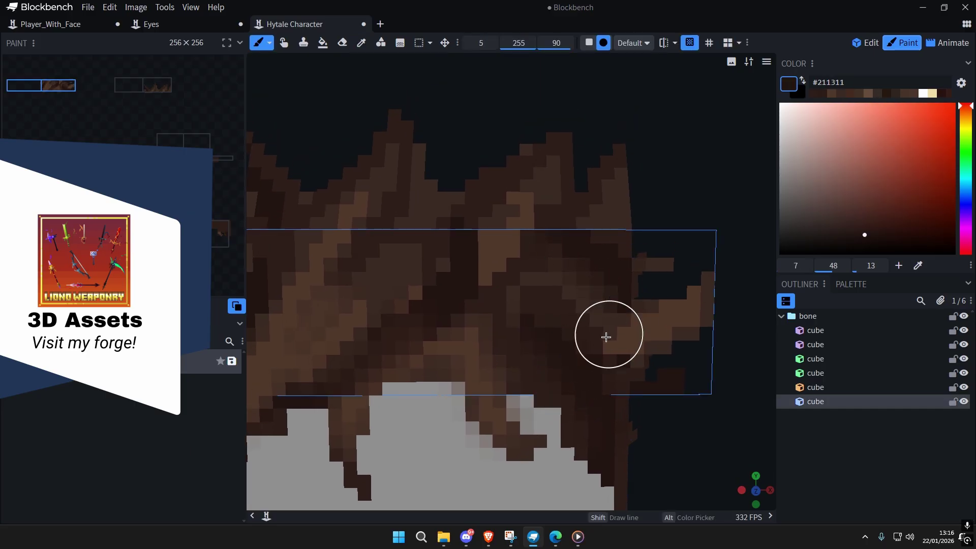
Step: Sample light brown #4f372b and softly blend the side tuft into the right part of the front hair
{"action": "right_click_drag", "start_coordinate": [609, 331], "coordinate": [599, 276]}
{"action": "scroll", "coordinate": [630, 325], "scroll_direction": "down", "scroll_amount": 3}
{"action": "right_click_drag", "start_coordinate": [630, 326], "coordinate": [529, 331]}
{"action": "scroll", "coordinate": [523, 315], "scroll_direction": "up", "scroll_amount": 2}
{"action": "left_click", "coordinate": [498, 281], "text": "alt"}
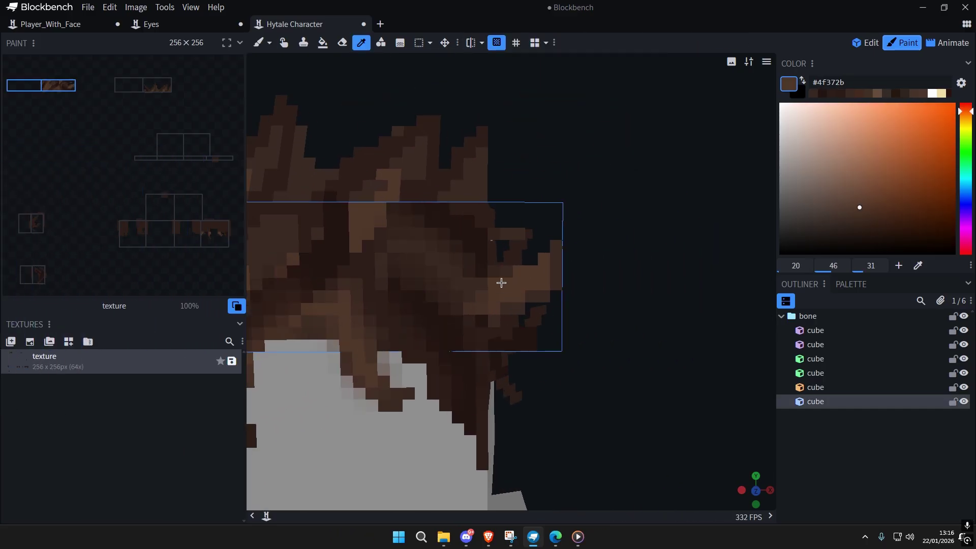
{"action": "left_click_drag", "start_coordinate": [480, 307], "coordinate": [460, 323]}
{"action": "right_click_drag", "start_coordinate": [452, 343], "coordinate": [602, 335]}
{"action": "scroll", "coordinate": [604, 377], "scroll_direction": "down", "scroll_amount": 4}
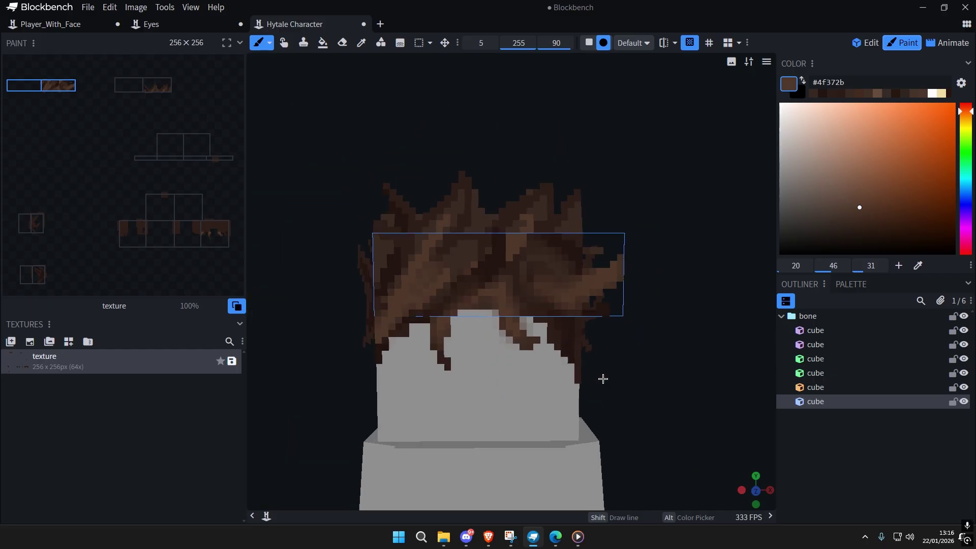
Step: Sample darkest brown #211311 and softly shade the dark gap beside the far-left front strand
{"action": "scroll", "coordinate": [564, 354], "scroll_direction": "up", "scroll_amount": 2}
{"action": "scroll", "coordinate": [470, 282], "scroll_direction": "up", "scroll_amount": 1}
{"action": "key", "text": "alt"}
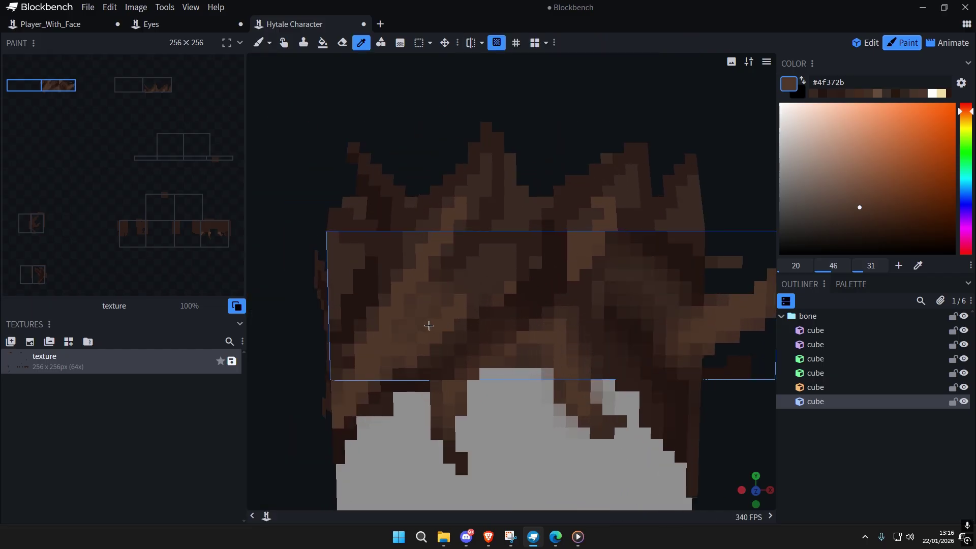
{"action": "left_click", "coordinate": [362, 291], "text": "alt"}
{"action": "scroll", "coordinate": [368, 300], "scroll_direction": "down", "scroll_amount": 1}
{"action": "right_click_drag", "start_coordinate": [368, 300], "coordinate": [508, 350]}
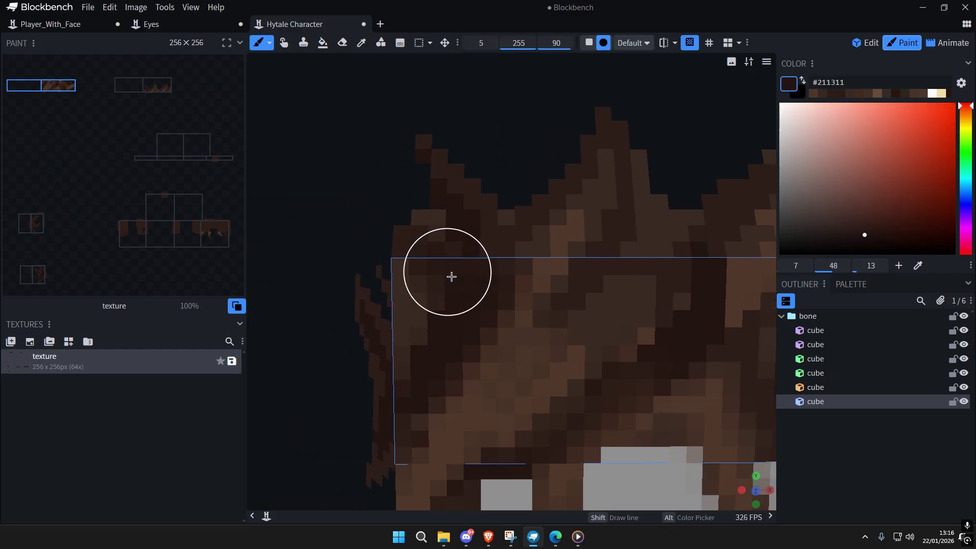
Step: Sample light brown #4f372b and softly blend highlights into the left front strands
{"action": "scroll", "coordinate": [451, 277], "scroll_direction": "down", "scroll_amount": 2}
{"action": "key", "text": "alt"}
{"action": "left_click", "coordinate": [483, 400]}
{"action": "key", "text": "b"}
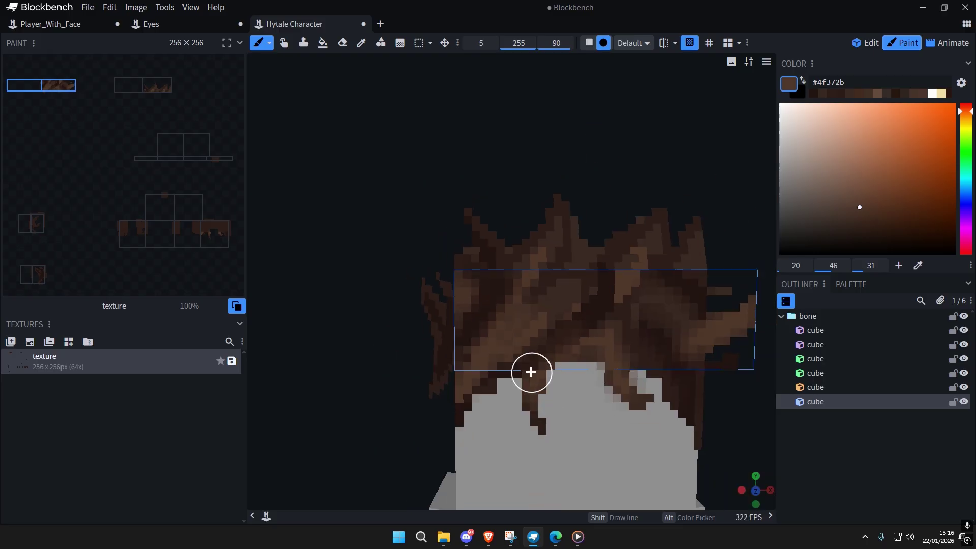
{"action": "right_click_drag", "start_coordinate": [620, 320], "coordinate": [550, 331]}
Step: Sample dark brown #221412 and shade between the left front strands, then deselect all cubes to check the hair
{"action": "left_click", "coordinate": [421, 343], "text": "alt"}
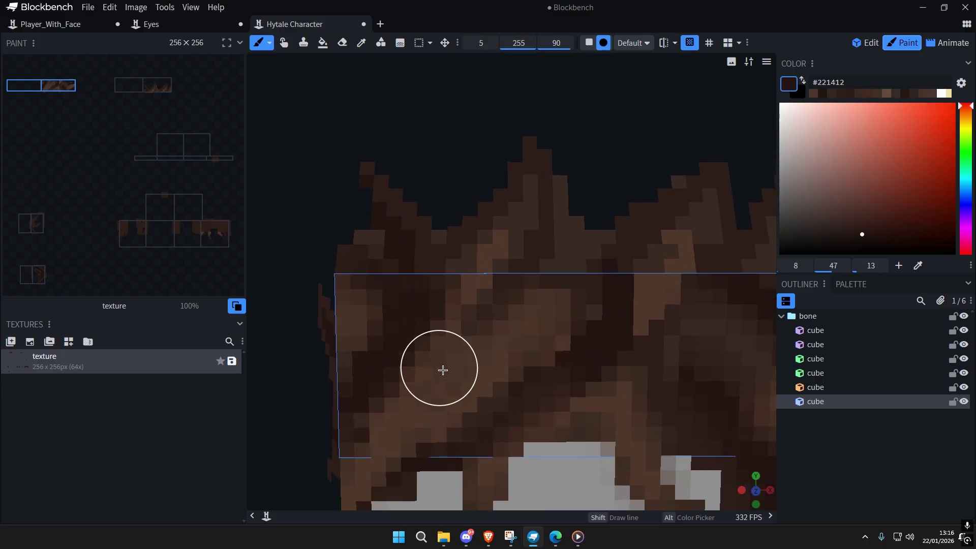
{"action": "scroll", "coordinate": [549, 322], "scroll_direction": "down", "scroll_amount": 5}
{"action": "scroll", "coordinate": [559, 353], "scroll_direction": "up", "scroll_amount": 5}
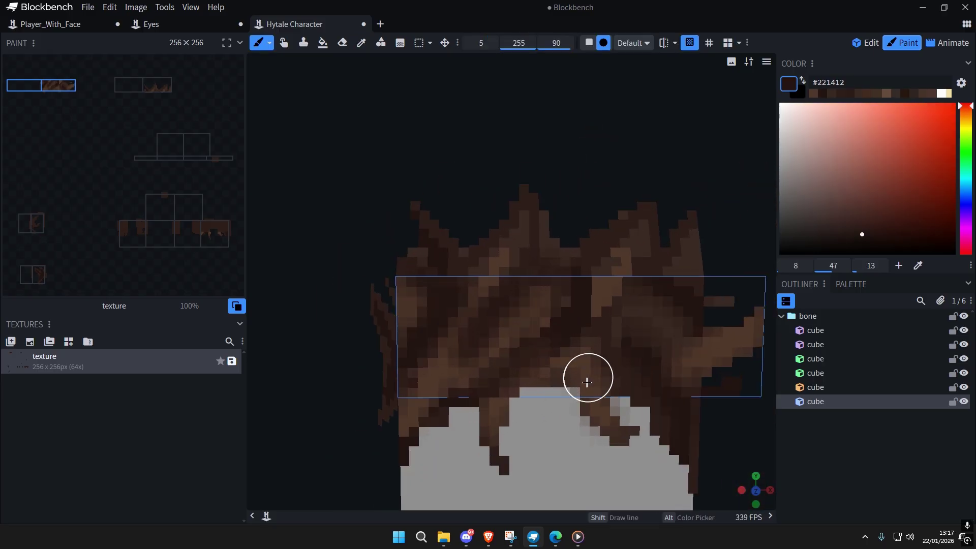
{"action": "scroll", "coordinate": [586, 381], "scroll_direction": "down", "scroll_amount": 9}
{"action": "key", "text": "ctrl+a"}
{"action": "key", "text": "ctrl+a"}
{"action": "scroll", "coordinate": [549, 346], "scroll_direction": "up", "scroll_amount": 10}
{"action": "right_click_drag", "start_coordinate": [506, 283], "coordinate": [509, 335]}
Step: Softly shade the central top spike and its base with dark brown #221412
{"action": "left_click", "coordinate": [514, 325]}
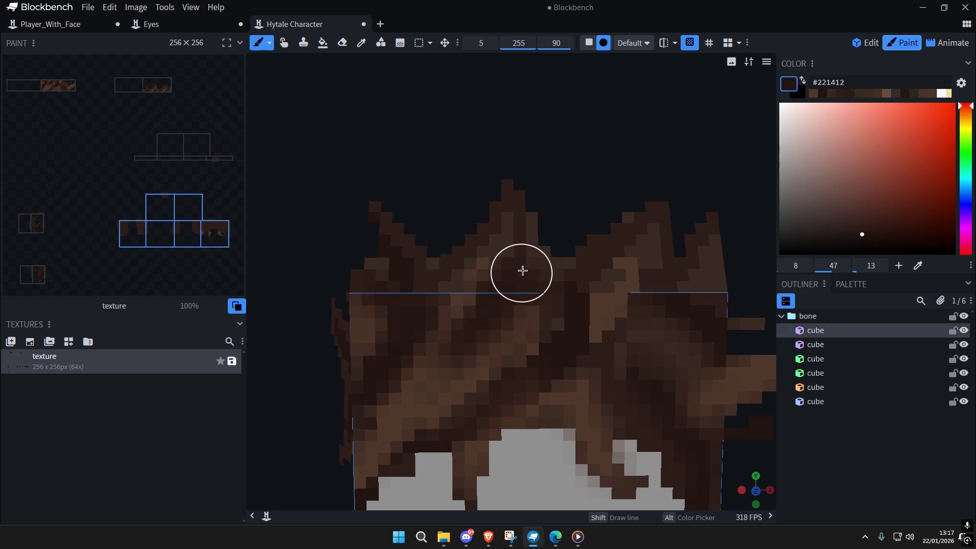
{"action": "left_click", "coordinate": [505, 194]}
{"action": "scroll", "coordinate": [531, 265], "scroll_direction": "up", "scroll_amount": 2}
{"action": "right_click_drag", "start_coordinate": [553, 304], "coordinate": [518, 333]}
{"action": "scroll", "coordinate": [584, 343], "scroll_direction": "down", "scroll_amount": 5}
{"action": "key", "text": "ctrl+a"}
{"action": "key", "text": "ctrl+a"}
{"action": "scroll", "coordinate": [518, 333], "scroll_direction": "up", "scroll_amount": 3}
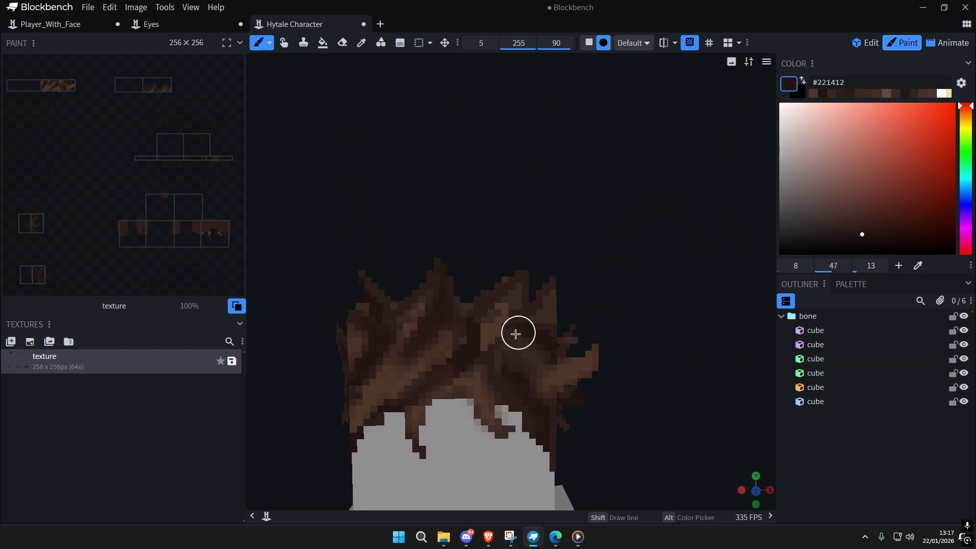
Step: Softly shade the base of the right top spikes with dark brown #221412
{"action": "left_click_drag", "start_coordinate": [501, 333], "coordinate": [540, 269]}
{"action": "scroll", "coordinate": [551, 351], "scroll_direction": "down", "scroll_amount": 6}
{"action": "key", "text": "ctrl+a"}
{"action": "key", "text": "ctrl+a"}
Step: Sample darkest brown #211311 and deepen the shadows between the left front strands and the spikes above them
{"action": "right_click_drag", "start_coordinate": [537, 377], "coordinate": [596, 342]}
{"action": "scroll", "coordinate": [521, 349], "scroll_direction": "up", "scroll_amount": 7}
{"action": "left_click", "coordinate": [447, 287], "text": "alt"}
{"action": "left_click", "coordinate": [446, 303]}
{"action": "left_click", "coordinate": [449, 266], "text": "alt"}
{"action": "left_click", "coordinate": [460, 300]}
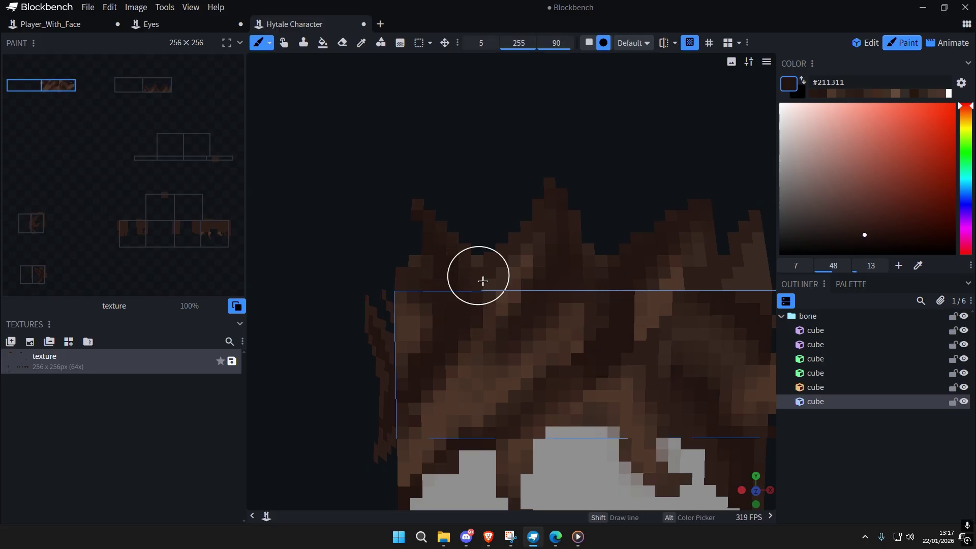
{"action": "scroll", "coordinate": [482, 281], "scroll_direction": "down", "scroll_amount": 6}
{"action": "key", "text": "ctrl+a"}
{"action": "key", "text": "ctrl+a"}
{"action": "scroll", "coordinate": [566, 360], "scroll_direction": "up", "scroll_amount": 5}
{"action": "scroll", "coordinate": [557, 356], "scroll_direction": "up", "scroll_amount": 2}
{"action": "mouse_move", "coordinate": [570, 363]}
{"action": "right_mouse_down"}
{"action": "mouse_move", "coordinate": [546, 327]}
{"action": "mouse_move", "coordinate": [541, 371]}
{"action": "right_mouse_up"}
{"action": "scroll", "coordinate": [490, 305], "scroll_direction": "up", "scroll_amount": 2}
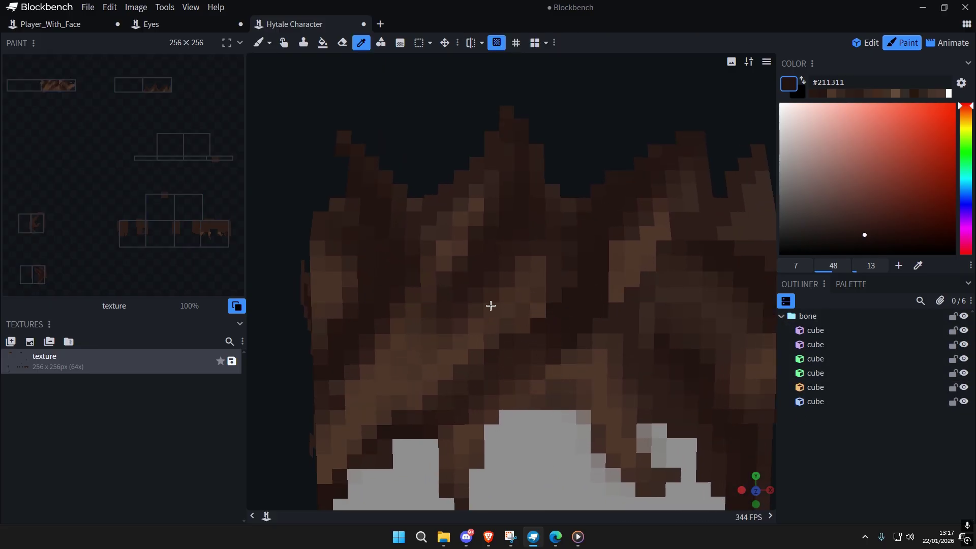
Step: Sample dark brown #2d1d19 and softly tone down the highlights on the centre-left front strands
{"action": "left_click", "coordinate": [484, 292], "text": "alt"}
{"action": "left_click", "coordinate": [474, 302]}
{"action": "scroll", "coordinate": [593, 394], "scroll_direction": "down", "scroll_amount": 8}
{"action": "left_click", "coordinate": [551, 372]}
{"action": "right_click_drag", "start_coordinate": [592, 394], "coordinate": [602, 339]}
{"action": "scroll", "coordinate": [551, 372], "scroll_direction": "up", "scroll_amount": 2}
{"action": "scroll", "coordinate": [571, 379], "scroll_direction": "down", "scroll_amount": 6}
{"action": "scroll", "coordinate": [603, 325], "scroll_direction": "up", "scroll_amount": 8}
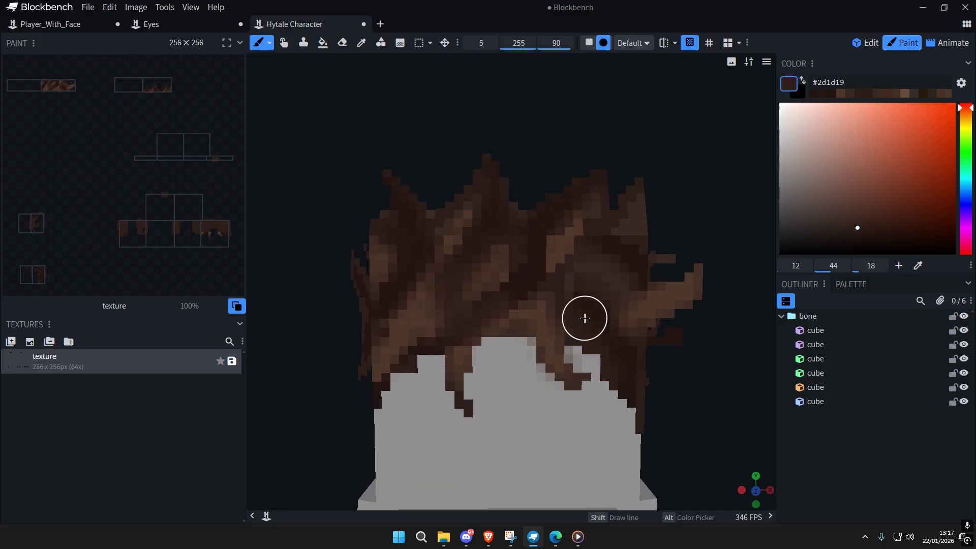
Step: Sample dark brown #2a1b17 and softly shade the middle of the fringe between the front strands
{"action": "key", "text": "alt"}
{"action": "scroll", "coordinate": [493, 318], "scroll_direction": "up", "scroll_amount": 2}
{"action": "left_click", "coordinate": [459, 376], "text": "alt"}
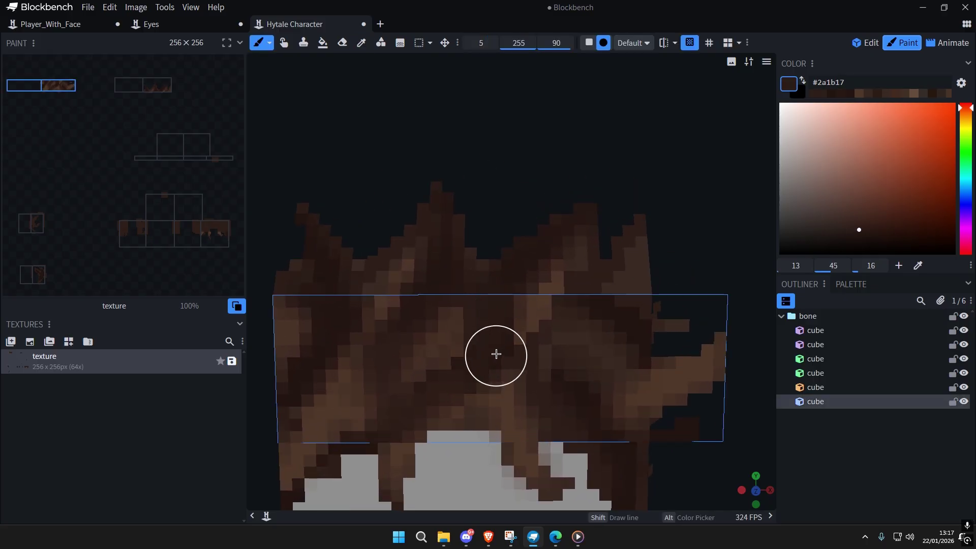
{"action": "scroll", "coordinate": [595, 346], "scroll_direction": "down", "scroll_amount": 4}
Step: Sample darkest brown #211311 and softly shade the right top spikes down to the fringe
{"action": "left_click", "coordinate": [533, 258], "text": "alt"}
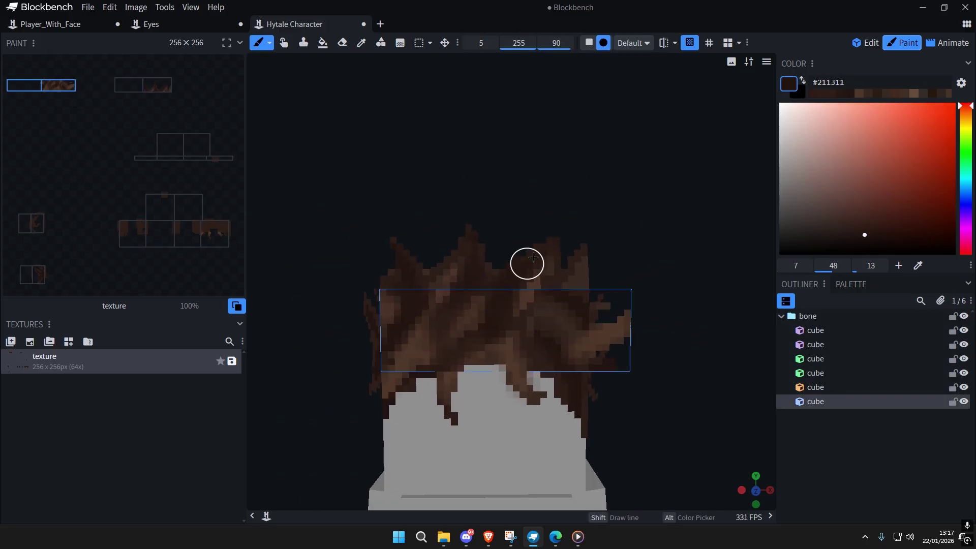
{"action": "scroll", "coordinate": [592, 366], "scroll_direction": "down", "scroll_amount": 5}
{"action": "key", "text": "ctrl+a"}
{"action": "key", "text": "ctrl+a"}
{"action": "right_click_drag", "start_coordinate": [560, 344], "coordinate": [548, 331]}
{"action": "scroll", "coordinate": [538, 284], "scroll_direction": "up", "scroll_amount": 4}
{"action": "left_click", "coordinate": [529, 242]}
{"action": "scroll", "coordinate": [536, 307], "scroll_direction": "up", "scroll_amount": 5}
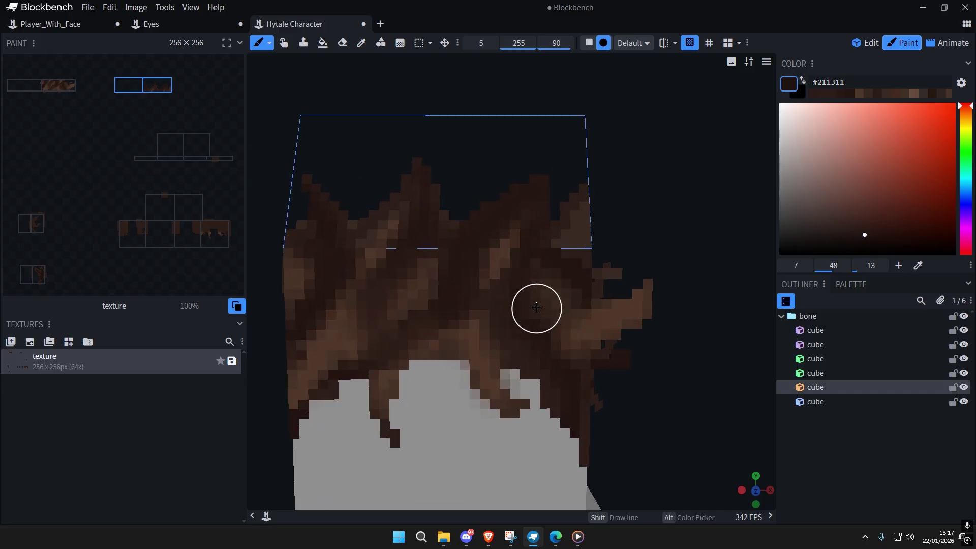
Step: Sample light brown #4b3529 and paint a soft highlight strand from the right top spike down to the right forehead strand
{"action": "left_click", "coordinate": [505, 235], "text": "alt"}
{"action": "scroll", "coordinate": [549, 371], "scroll_direction": "down", "scroll_amount": 3}
{"action": "scroll", "coordinate": [504, 287], "scroll_direction": "up", "scroll_amount": 1}
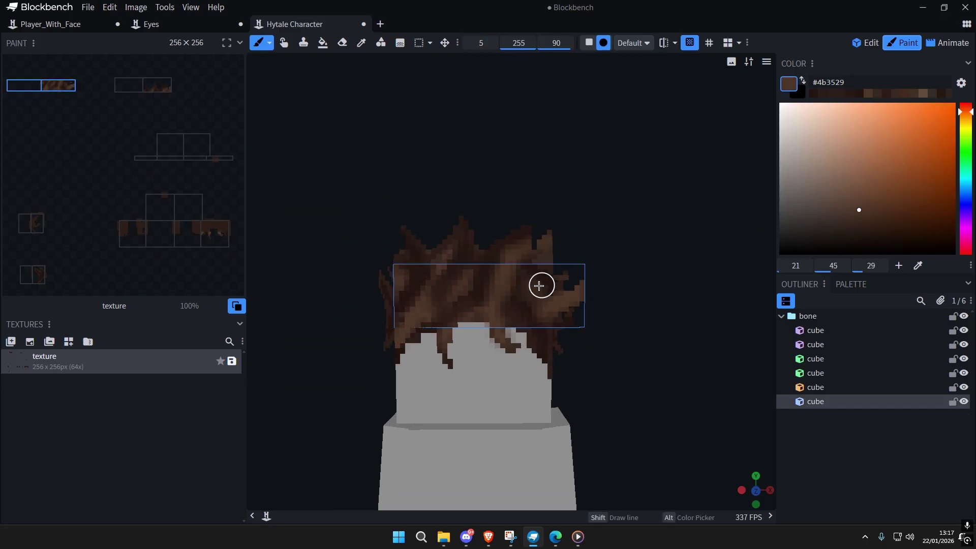
{"action": "scroll", "coordinate": [547, 300], "scroll_direction": "up", "scroll_amount": 1}
Step: Sample brown #30211b and softly blend the front hair between the long highlight strand and the side tuft
{"action": "left_click", "coordinate": [543, 306], "text": "alt"}
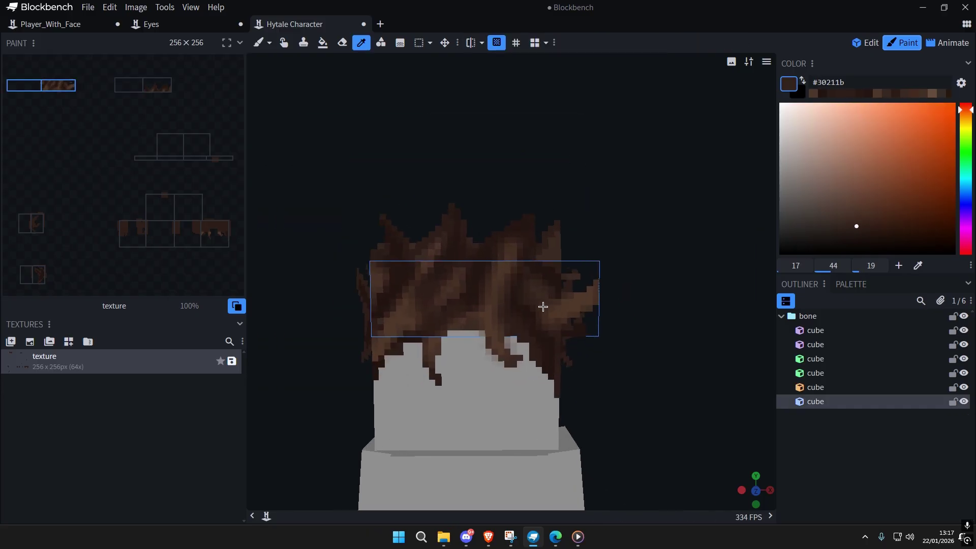
{"action": "left_click", "coordinate": [554, 347]}
{"action": "scroll", "coordinate": [586, 391], "scroll_direction": "up", "scroll_amount": 4}
{"action": "right_click_drag", "start_coordinate": [586, 392], "coordinate": [644, 347]}
{"action": "scroll", "coordinate": [569, 331], "scroll_direction": "up", "scroll_amount": 4}
Step: Sample darkest brown #211311 and softly shade the lower-left fringe around the diagonal highlight strand
{"action": "left_click", "coordinate": [421, 322], "text": "alt"}
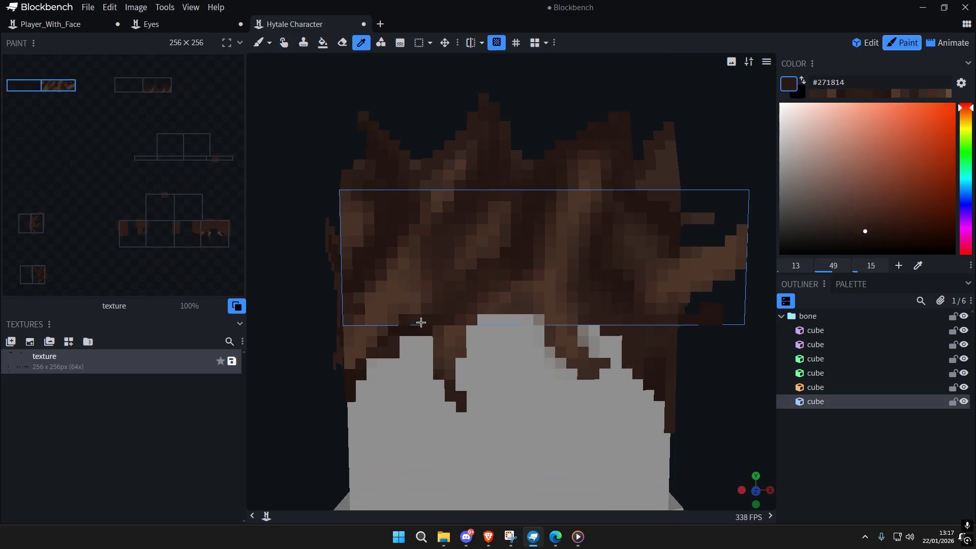
{"action": "left_click", "coordinate": [388, 339], "text": "alt"}
{"action": "left_click", "coordinate": [426, 253]}
{"action": "scroll", "coordinate": [464, 346], "scroll_direction": "down", "scroll_amount": 4}
{"action": "right_click_drag", "start_coordinate": [495, 346], "coordinate": [523, 366]}
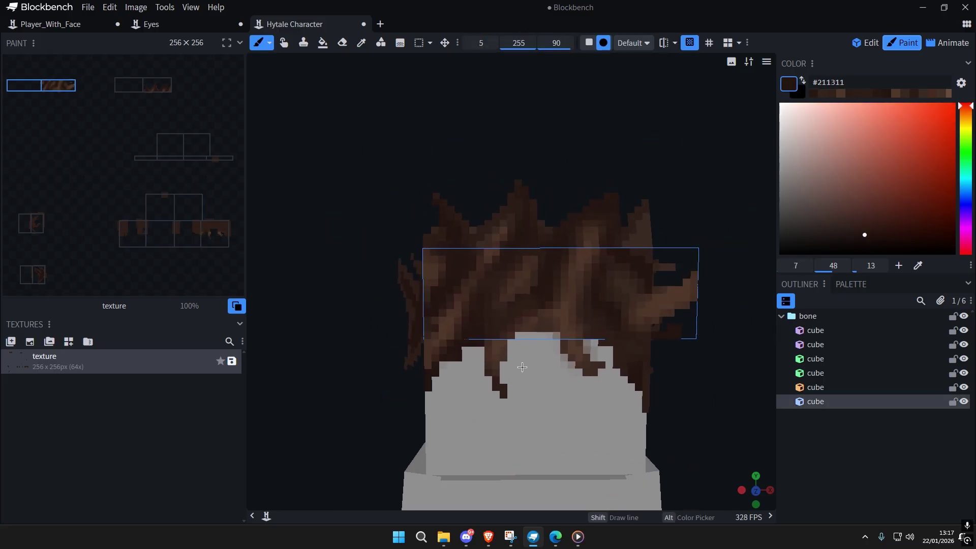
Step: Set the brush to size 3, opacity 127 and softness 70
{"action": "scroll", "coordinate": [523, 366], "scroll_direction": "up", "scroll_amount": 3}
{"action": "scroll", "coordinate": [569, 376], "scroll_direction": "down", "scroll_amount": 5}
{"action": "left_click", "coordinate": [617, 389]}
{"action": "scroll", "coordinate": [568, 342], "scroll_direction": "up", "scroll_amount": 1}
{"action": "scroll", "coordinate": [496, 207], "scroll_direction": "up", "scroll_amount": 5}
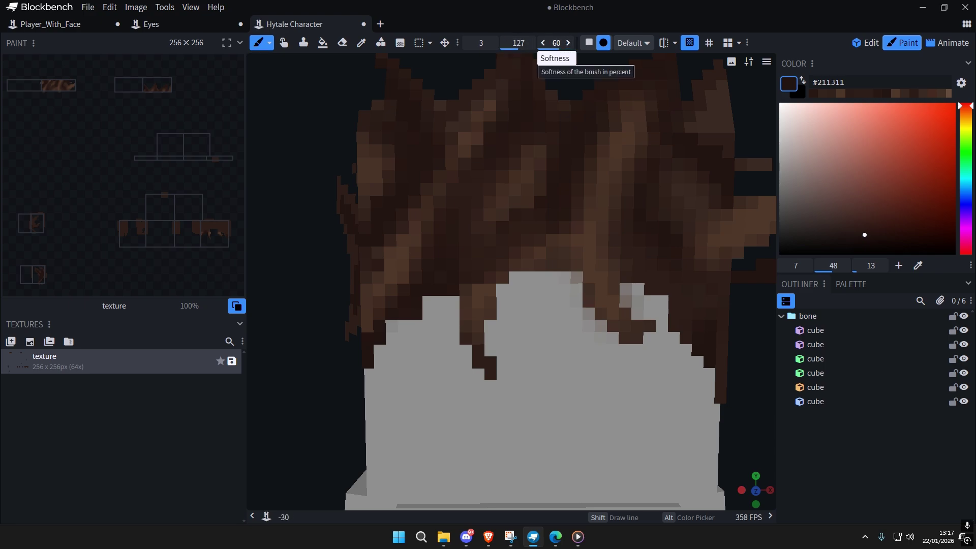
{"action": "scroll", "coordinate": [570, 290], "scroll_direction": "up", "scroll_amount": 5}
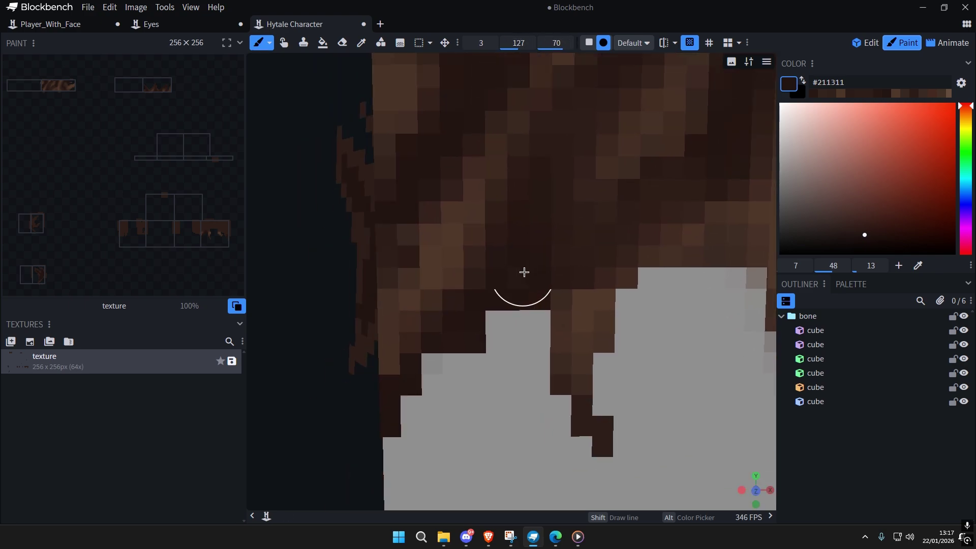
Step: Sample dark browns #251614 and #251714 and shade the lower-left fringe around the left forehead strand
{"action": "left_click", "coordinate": [480, 279], "text": "alt"}
{"action": "right_click_drag", "start_coordinate": [513, 226], "coordinate": [457, 321]}
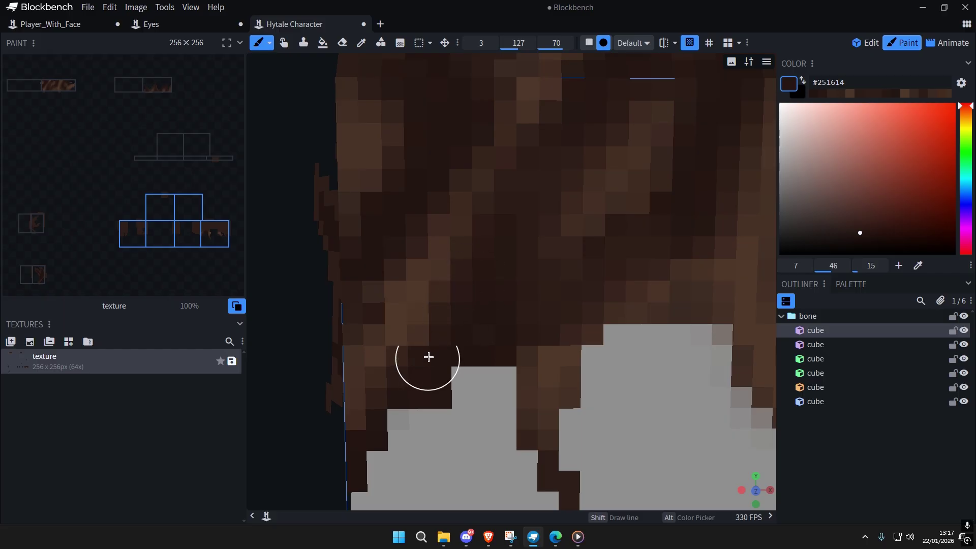
{"action": "left_click", "coordinate": [489, 250]}
{"action": "scroll", "coordinate": [594, 316], "scroll_direction": "down", "scroll_amount": 5}
{"action": "right_click_drag", "start_coordinate": [593, 316], "coordinate": [503, 366]}
{"action": "scroll", "coordinate": [483, 367], "scroll_direction": "up", "scroll_amount": 4}
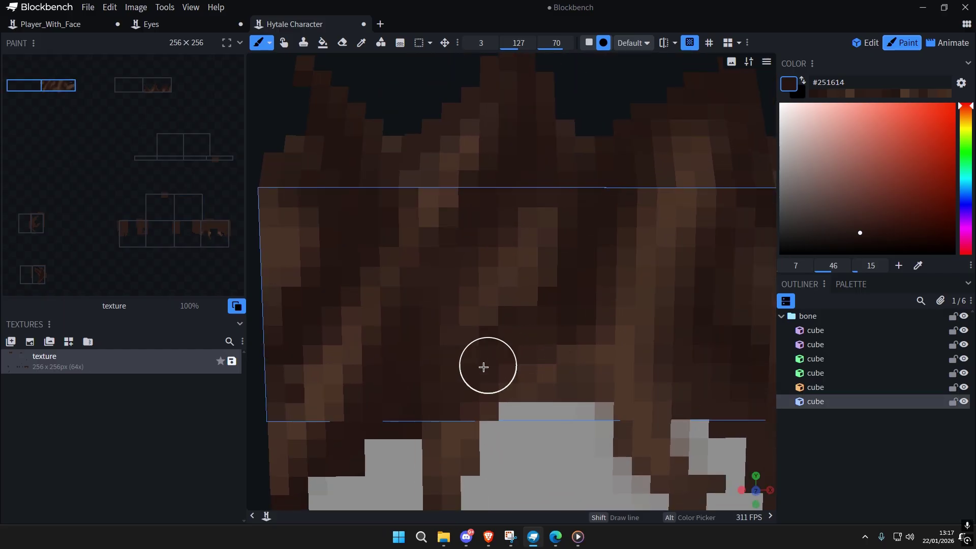
{"action": "right_click_drag", "start_coordinate": [404, 418], "coordinate": [437, 333]}
{"action": "left_click", "coordinate": [386, 374], "text": "alt"}
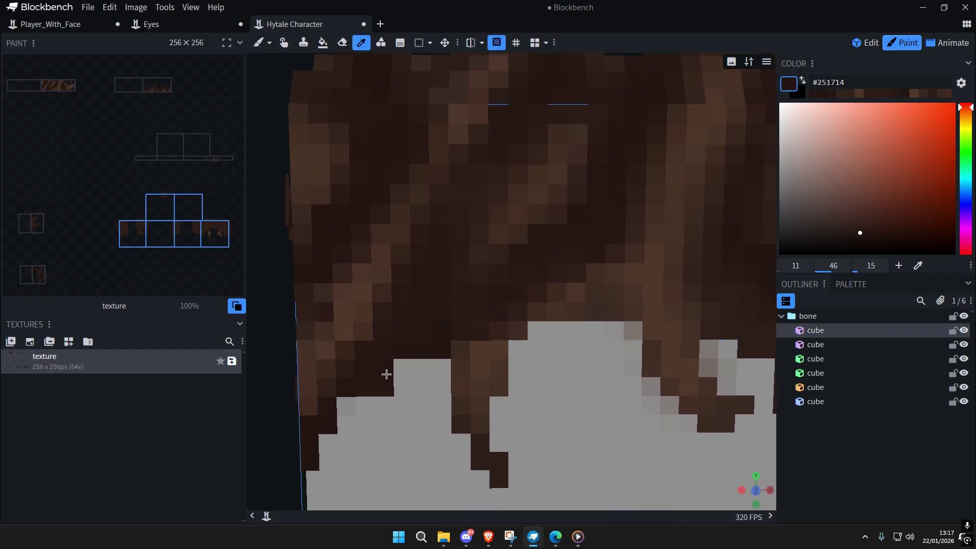
Step: Sample medium browns #3c2b22 and #3f2d24 and softly blend the central fringe into the right forehead strand
{"action": "left_click", "coordinate": [574, 257], "text": "alt"}
{"action": "right_click_drag", "start_coordinate": [624, 288], "coordinate": [570, 312]}
{"action": "left_click", "coordinate": [545, 316], "text": "alt"}
{"action": "left_click_drag", "start_coordinate": [544, 308], "coordinate": [581, 281]}
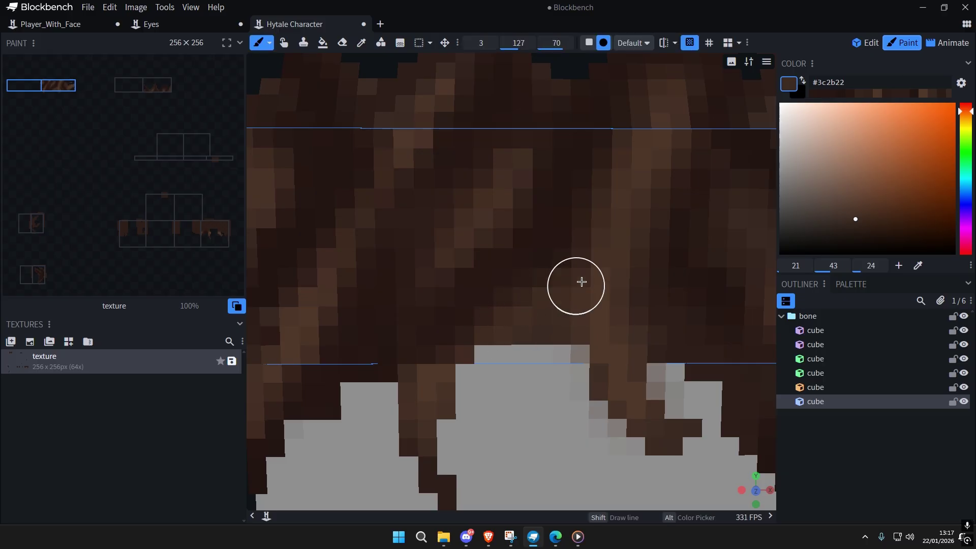
{"action": "left_click", "coordinate": [618, 384]}
{"action": "right_click_drag", "start_coordinate": [642, 395], "coordinate": [599, 357]}
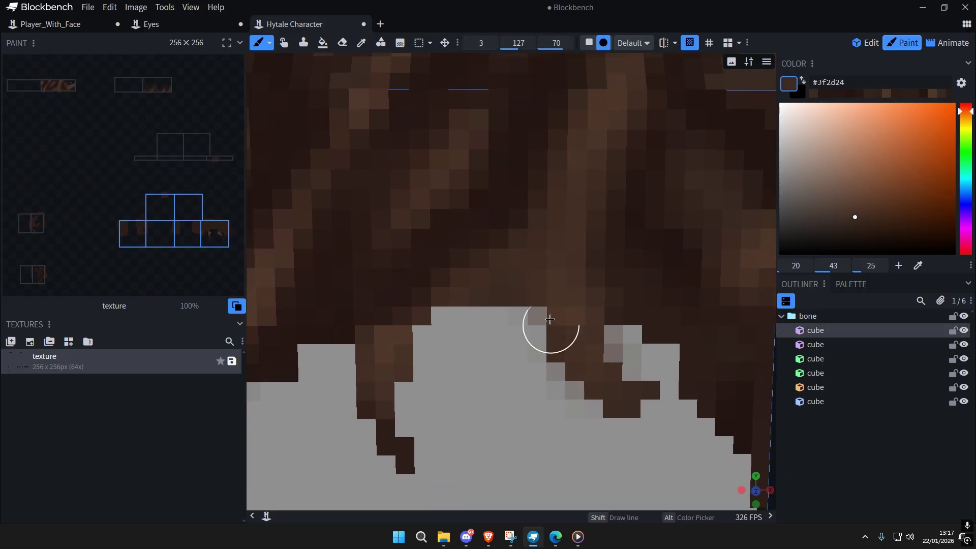
Step: Unlock the alpha channel and erase the stray semi-transparent pixels around the right forehead strand with a size 1, opacity 255 eraser
{"action": "scroll", "coordinate": [579, 292], "scroll_direction": "down", "scroll_amount": 4}
{"action": "scroll", "coordinate": [484, 321], "scroll_direction": "up", "scroll_amount": 4}
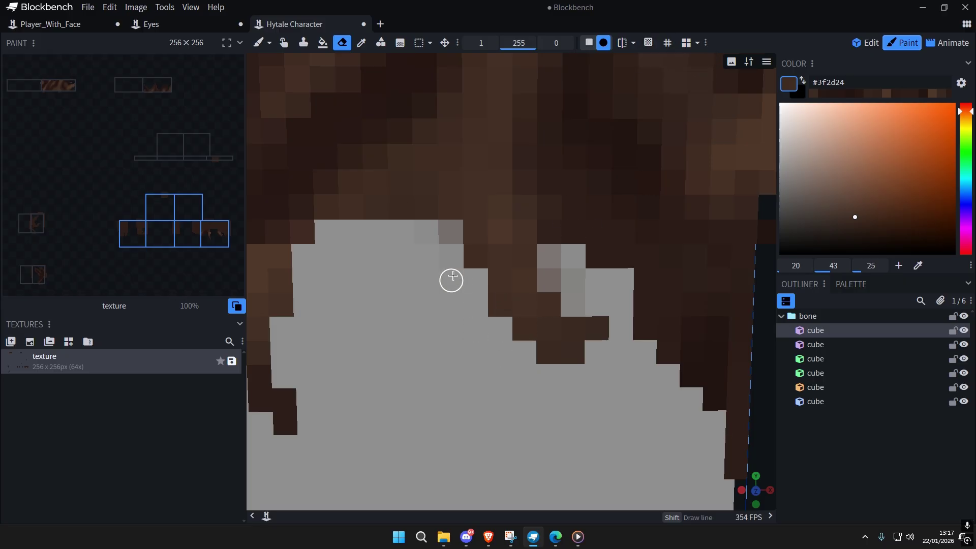
{"action": "scroll", "coordinate": [627, 363], "scroll_direction": "down", "scroll_amount": 5}
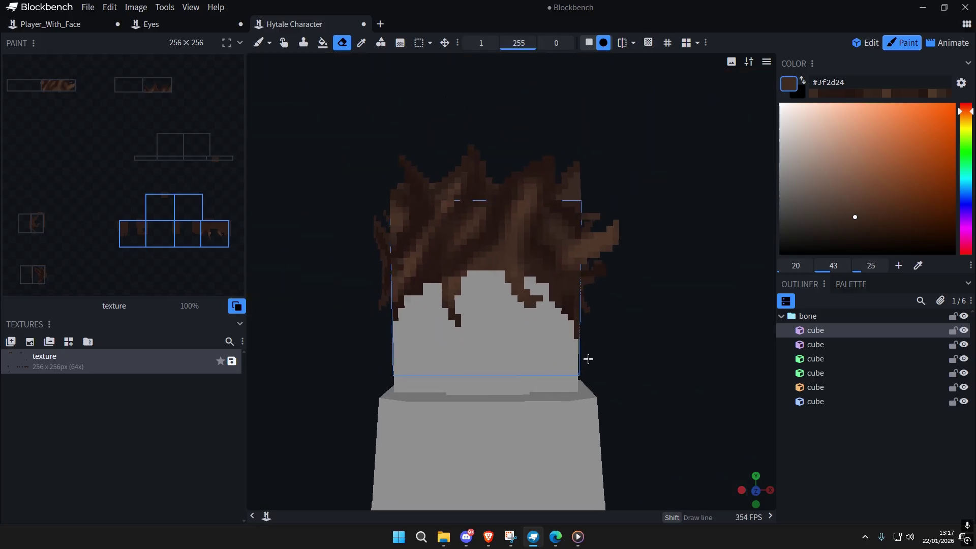
{"action": "scroll", "coordinate": [538, 311], "scroll_direction": "up", "scroll_amount": 2}
{"action": "scroll", "coordinate": [579, 366], "scroll_direction": "down", "scroll_amount": 2}
{"action": "key", "text": "ctrl+a"}
{"action": "scroll", "coordinate": [584, 357], "scroll_direction": "down", "scroll_amount": 4}
{"action": "scroll", "coordinate": [612, 335], "scroll_direction": "up", "scroll_amount": 9}
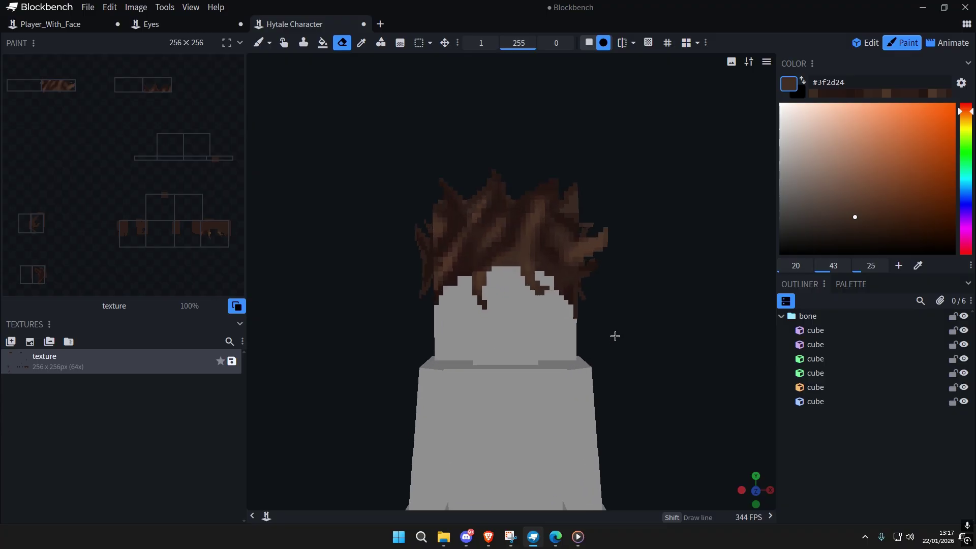
Step: Lock the alpha channel again, return to the paint brush and shade the left forehead strand with sampled dark brown #271815
{"action": "left_click", "coordinate": [647, 45]}
{"action": "scroll", "coordinate": [613, 255], "scroll_direction": "down", "scroll_amount": 4}
{"action": "scroll", "coordinate": [611, 255], "scroll_direction": "up", "scroll_amount": 5}
{"action": "left_click", "coordinate": [388, 252], "text": "alt"}
{"action": "right_click_drag", "start_coordinate": [388, 251], "coordinate": [518, 241]}
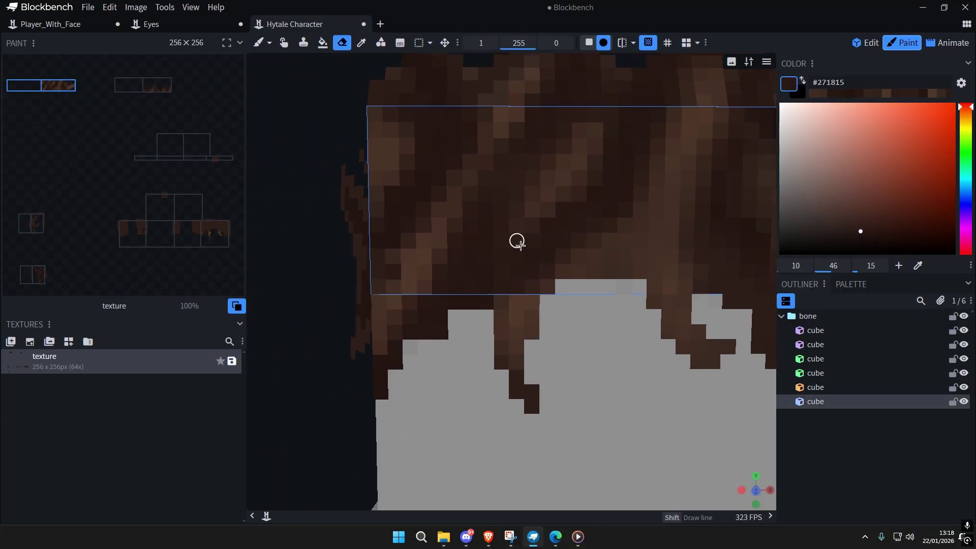
{"action": "scroll", "coordinate": [518, 242], "scroll_direction": "up", "scroll_amount": 3}
{"action": "left_click", "coordinate": [512, 403]}
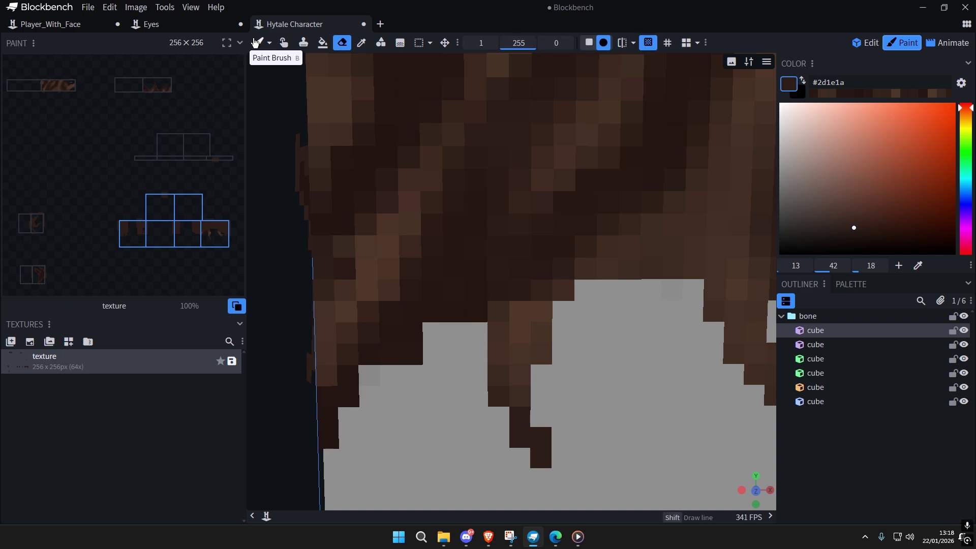
{"action": "left_click", "coordinate": [614, 187], "text": "alt"}
{"action": "left_click", "coordinate": [510, 401]}
{"action": "mouse_move", "coordinate": [514, 286]}
{"action": "middle_mouse_down"}
{"action": "mouse_move", "coordinate": [523, 237]}
{"action": "mouse_move", "coordinate": [614, 331]}
{"action": "mouse_move", "coordinate": [640, 278]}
{"action": "mouse_move", "coordinate": [627, 331]}
{"action": "middle_mouse_up"}
Step: Deselect all cubes and examine the shaded hair from the front on the full character
{"action": "scroll", "coordinate": [640, 278], "scroll_direction": "down", "scroll_amount": 5}
{"action": "key", "text": "ctrl+a"}
{"action": "key", "text": "ctrl+a"}
{"action": "scroll", "coordinate": [640, 361], "scroll_direction": "down", "scroll_amount": 9}
{"action": "right_click_drag", "start_coordinate": [642, 366], "coordinate": [621, 345]}
{"action": "scroll", "coordinate": [621, 345], "scroll_direction": "up", "scroll_amount": 3}
{"action": "scroll", "coordinate": [610, 320], "scroll_direction": "up", "scroll_amount": 5}
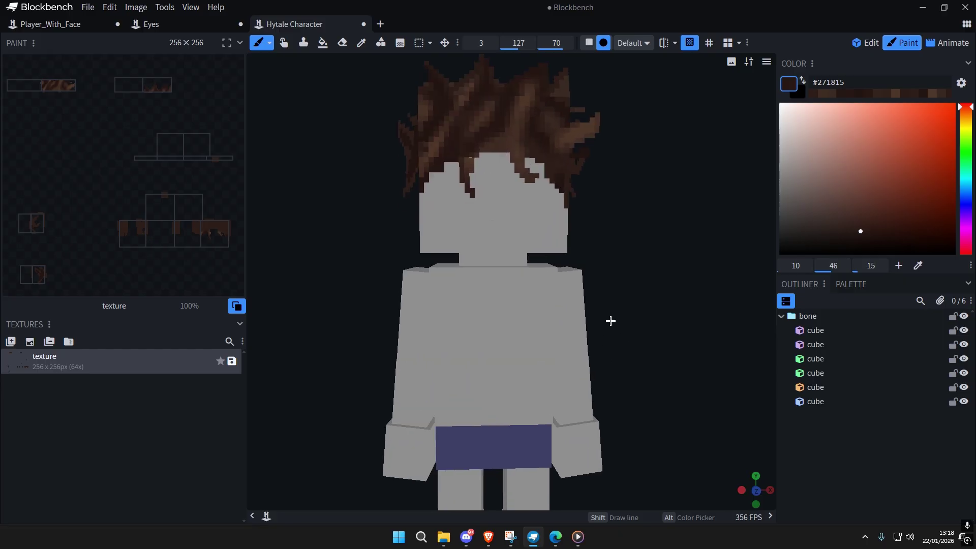
{"action": "scroll", "coordinate": [642, 263], "scroll_direction": "up", "scroll_amount": 5}
{"action": "scroll", "coordinate": [660, 311], "scroll_direction": "down", "scroll_amount": 4}
{"action": "scroll", "coordinate": [376, 275], "scroll_direction": "up", "scroll_amount": 3}
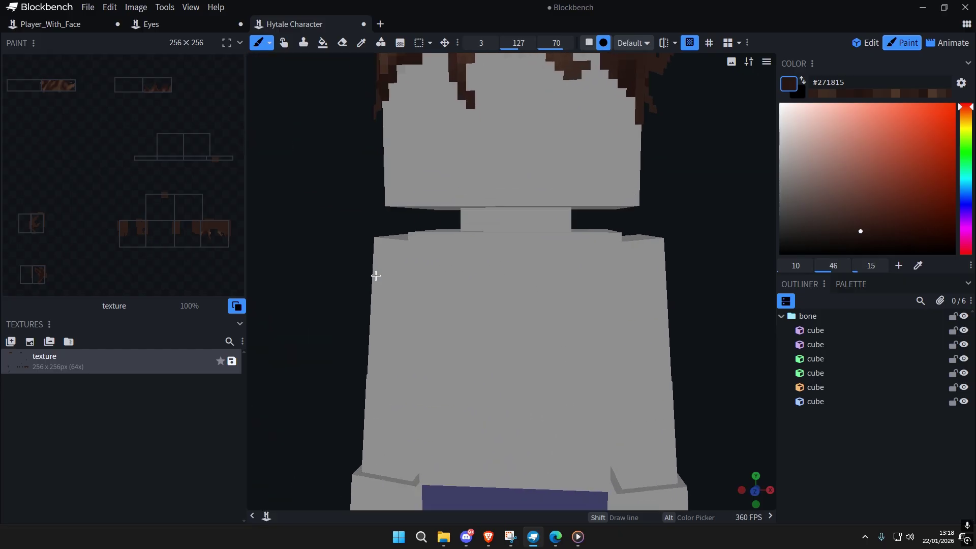
Step: Examine the shaded front hair from a distance and close up on the character
{"action": "scroll", "coordinate": [663, 298], "scroll_direction": "down", "scroll_amount": 4}
{"action": "scroll", "coordinate": [662, 310], "scroll_direction": "up", "scroll_amount": 5}
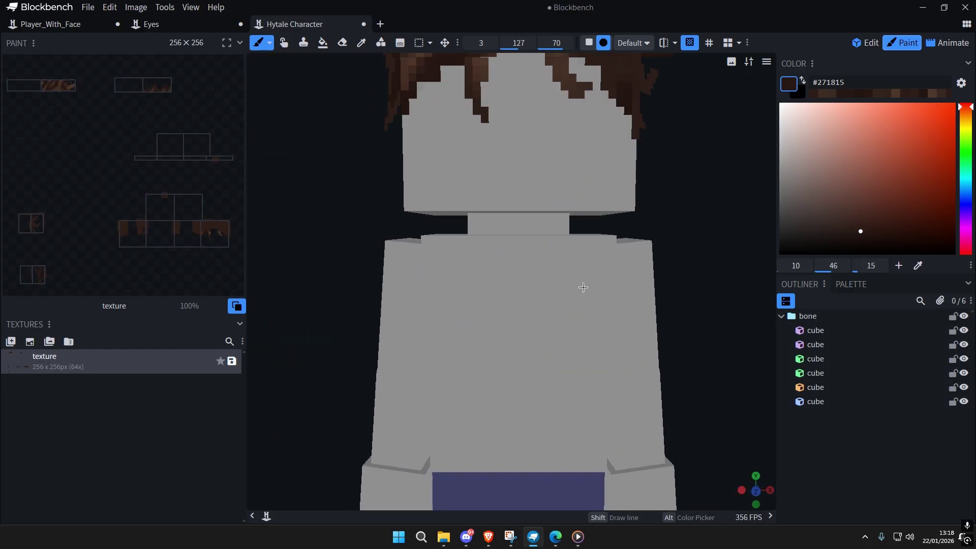
{"action": "right_click_drag", "start_coordinate": [582, 287], "coordinate": [614, 320]}
{"action": "scroll", "coordinate": [573, 290], "scroll_direction": "up", "scroll_amount": 2}
{"action": "scroll", "coordinate": [429, 256], "scroll_direction": "down", "scroll_amount": 5}
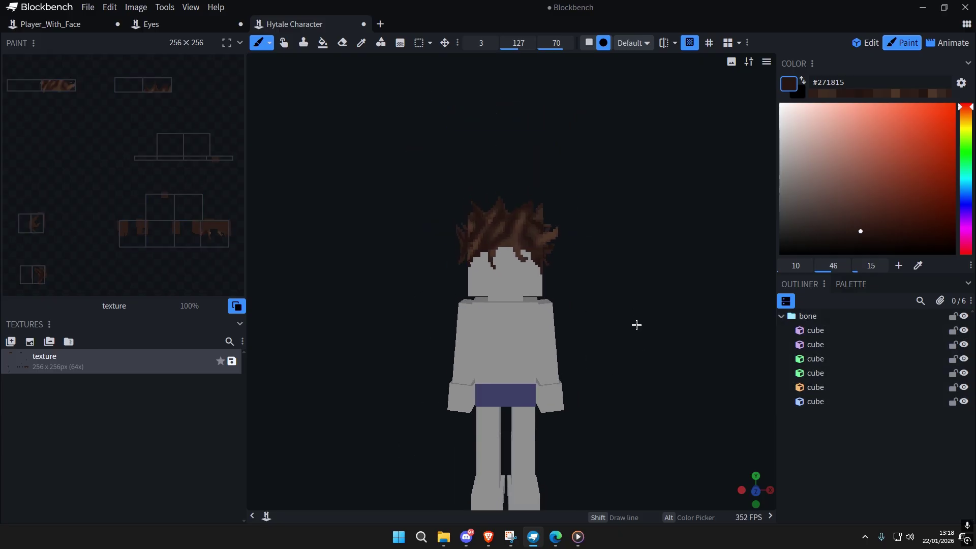
{"action": "scroll", "coordinate": [617, 305], "scroll_direction": "up", "scroll_amount": 7}
{"action": "scroll", "coordinate": [442, 344], "scroll_direction": "up", "scroll_amount": 2}
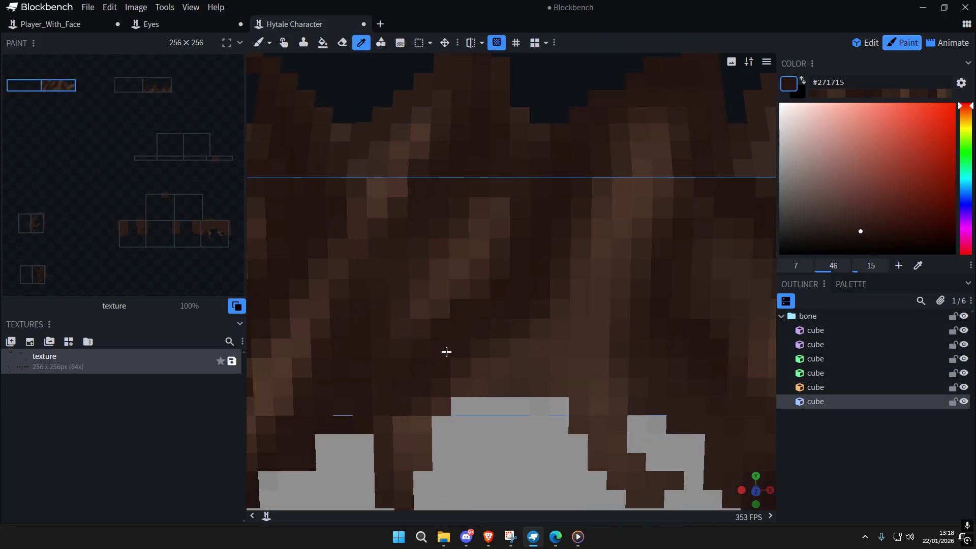
Step: Sample dark brown #241614 and shade the hair beside the right-hand front highlight, then deselect the cube
{"action": "scroll", "coordinate": [410, 338], "scroll_direction": "up", "scroll_amount": 1}
{"action": "scroll", "coordinate": [609, 317], "scroll_direction": "down", "scroll_amount": 5}
{"action": "scroll", "coordinate": [595, 321], "scroll_direction": "up", "scroll_amount": 5}
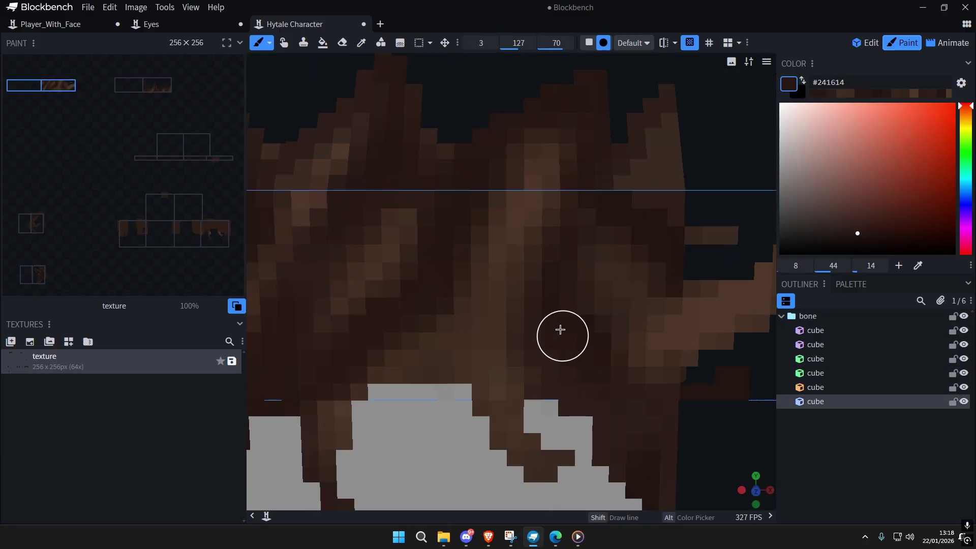
{"action": "scroll", "coordinate": [584, 338], "scroll_direction": "down", "scroll_amount": 6}
{"action": "scroll", "coordinate": [586, 316], "scroll_direction": "up", "scroll_amount": 1}
{"action": "scroll", "coordinate": [585, 316], "scroll_direction": "up", "scroll_amount": 2}
{"action": "left_click", "coordinate": [557, 211]}
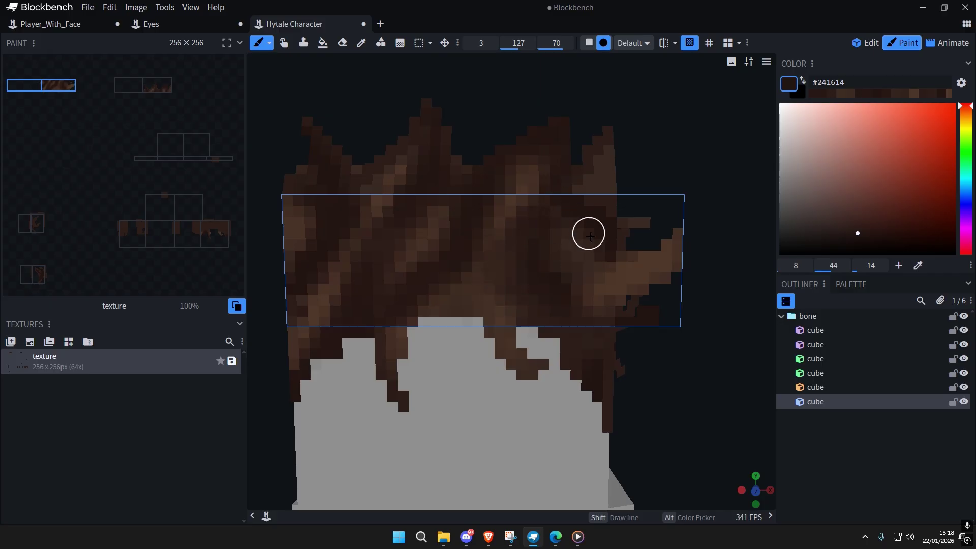
{"action": "scroll", "coordinate": [575, 311], "scroll_direction": "up", "scroll_amount": 1}
{"action": "right_click_drag", "start_coordinate": [639, 279], "coordinate": [526, 281]}
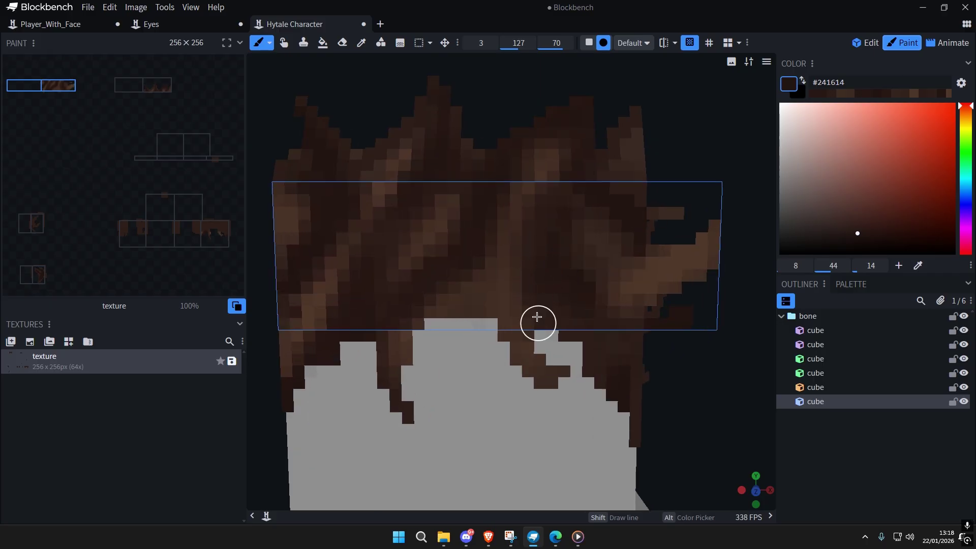
{"action": "scroll", "coordinate": [612, 342], "scroll_direction": "down", "scroll_amount": 8}
{"action": "left_click", "coordinate": [610, 343]}
{"action": "scroll", "coordinate": [429, 312], "scroll_direction": "up", "scroll_amount": 6}
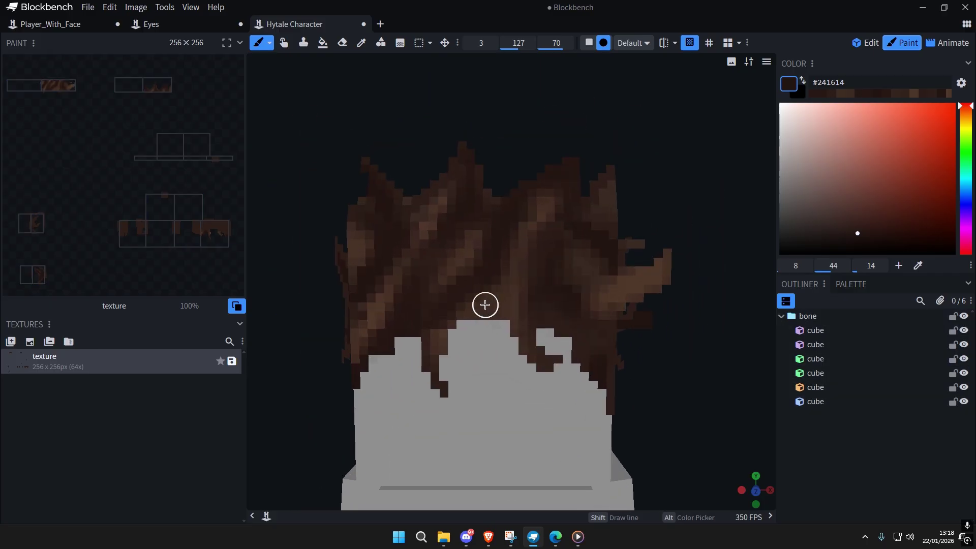
Step: Sample #291a16 and #3e2b22 and blend the highlight running above the right forehead strand
{"action": "left_click", "coordinate": [465, 307], "text": "alt"}
{"action": "scroll", "coordinate": [557, 343], "scroll_direction": "up", "scroll_amount": 4}
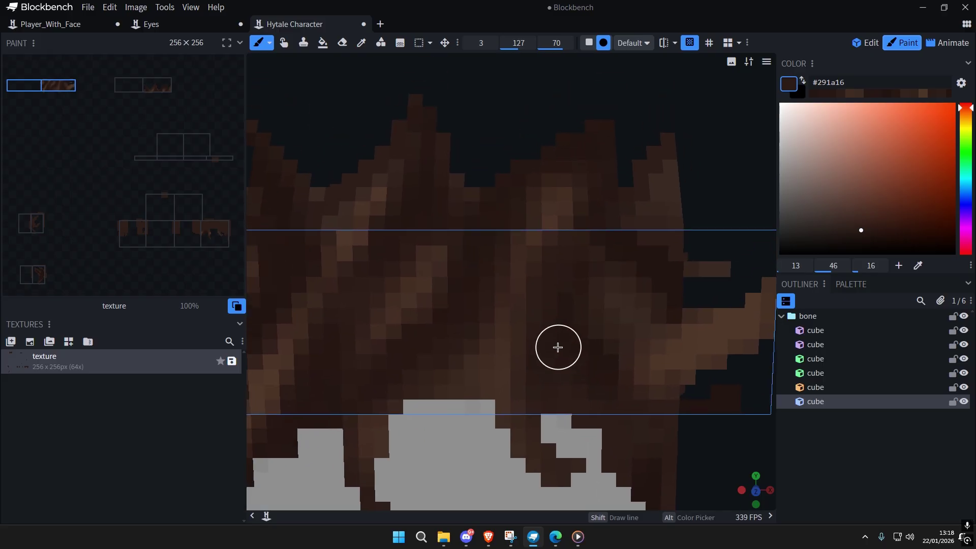
{"action": "left_click", "coordinate": [510, 336], "text": "alt"}
{"action": "scroll", "coordinate": [605, 342], "scroll_direction": "down", "scroll_amount": 6}
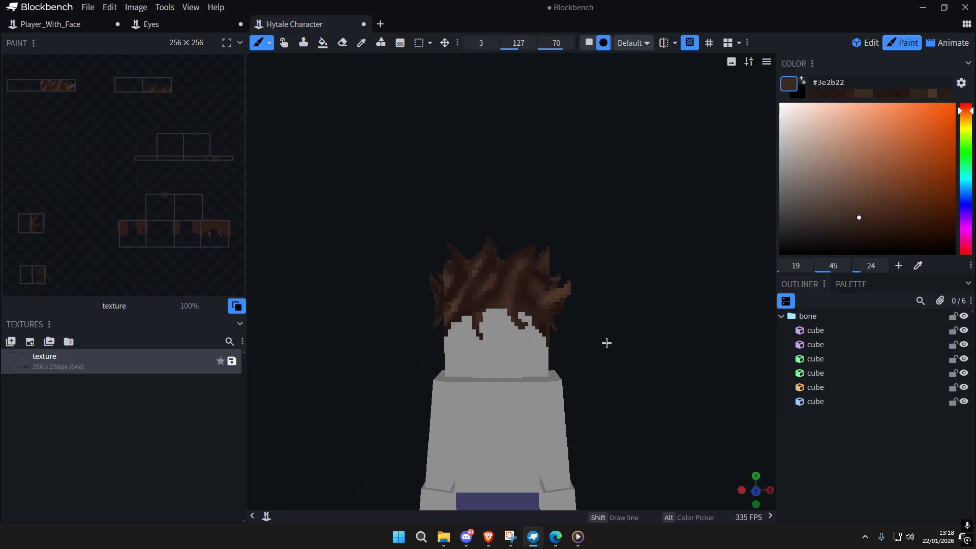
Step: Sample #291916 and #392720 and extend the right-hand highlight diagonally up into the upper spike
{"action": "scroll", "coordinate": [596, 330], "scroll_direction": "up", "scroll_amount": 6}
{"action": "left_click", "coordinate": [511, 314], "text": "alt"}
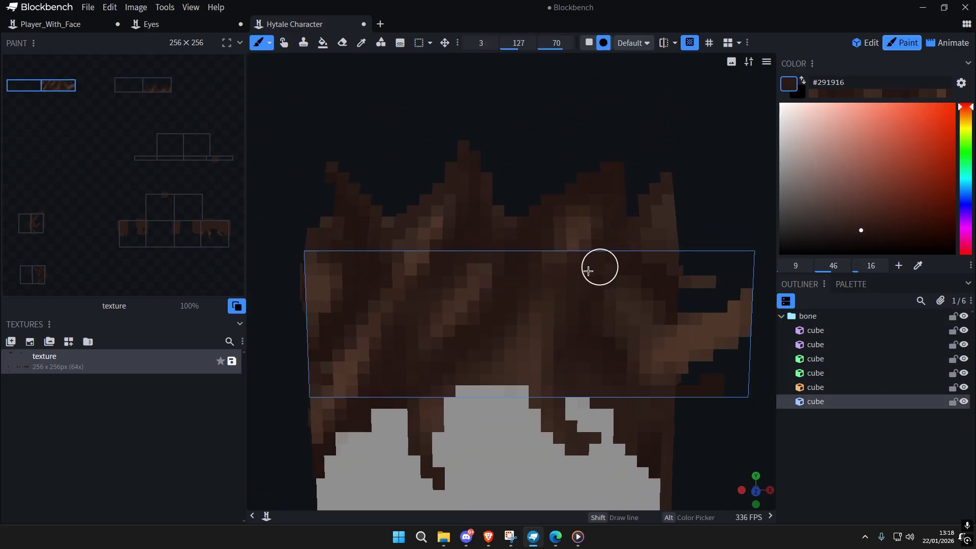
{"action": "scroll", "coordinate": [586, 341], "scroll_direction": "up", "scroll_amount": 2}
{"action": "left_click", "coordinate": [531, 340], "text": "alt"}
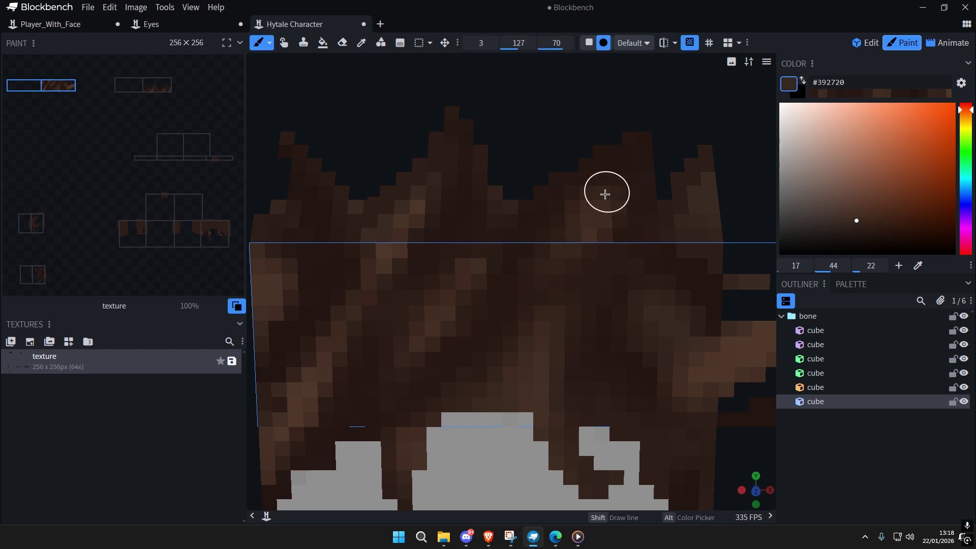
{"action": "scroll", "coordinate": [630, 223], "scroll_direction": "down", "scroll_amount": 6}
{"action": "left_click", "coordinate": [645, 331]}
Step: Sample dark brown #281815 and soften the short highlight in the middle of the front hair
{"action": "scroll", "coordinate": [625, 309], "scroll_direction": "up", "scroll_amount": 6}
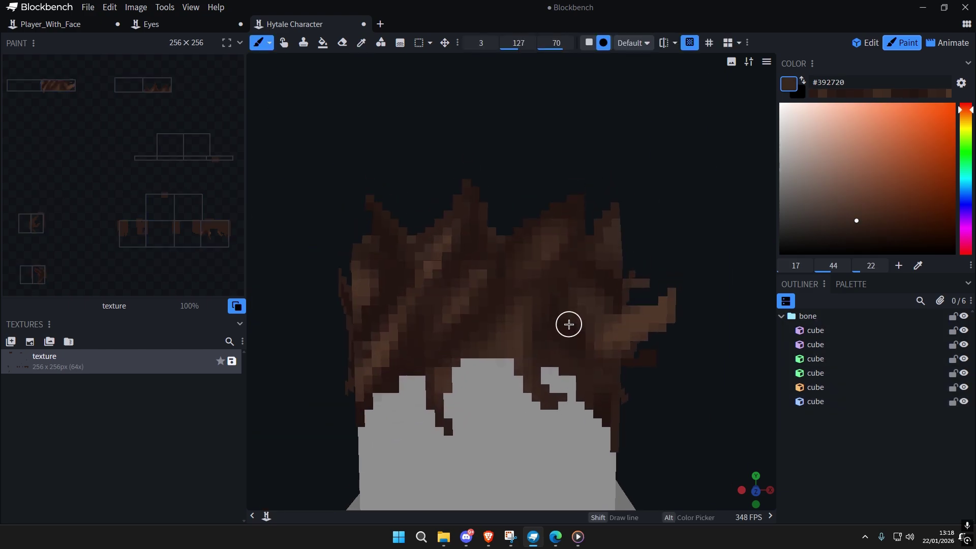
{"action": "left_click", "coordinate": [486, 315]}
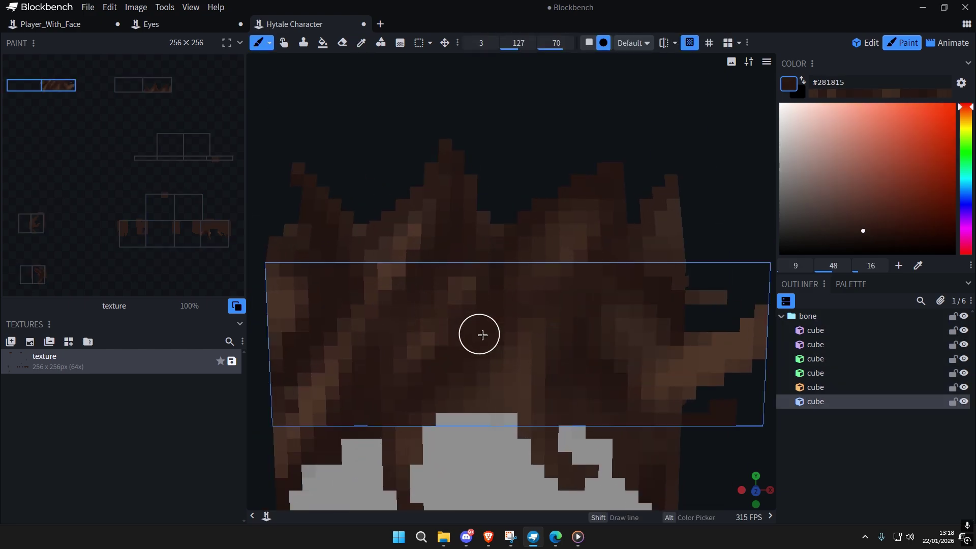
{"action": "scroll", "coordinate": [548, 351], "scroll_direction": "down", "scroll_amount": 6}
{"action": "left_click", "coordinate": [581, 375]}
Step: Sample #271715 and #211311 and darken the gaps around the left-hand highlights
{"action": "scroll", "coordinate": [571, 351], "scroll_direction": "up", "scroll_amount": 6}
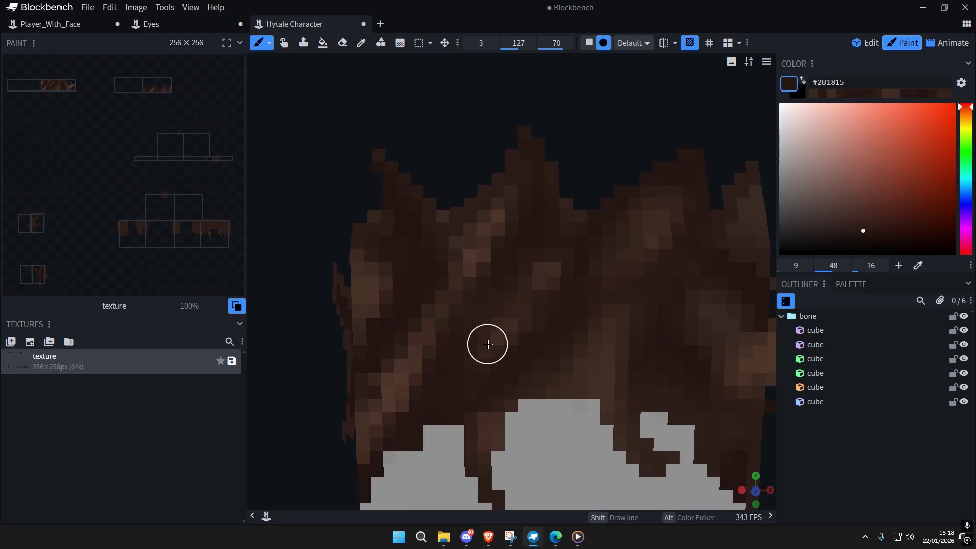
{"action": "left_click", "coordinate": [455, 366]}
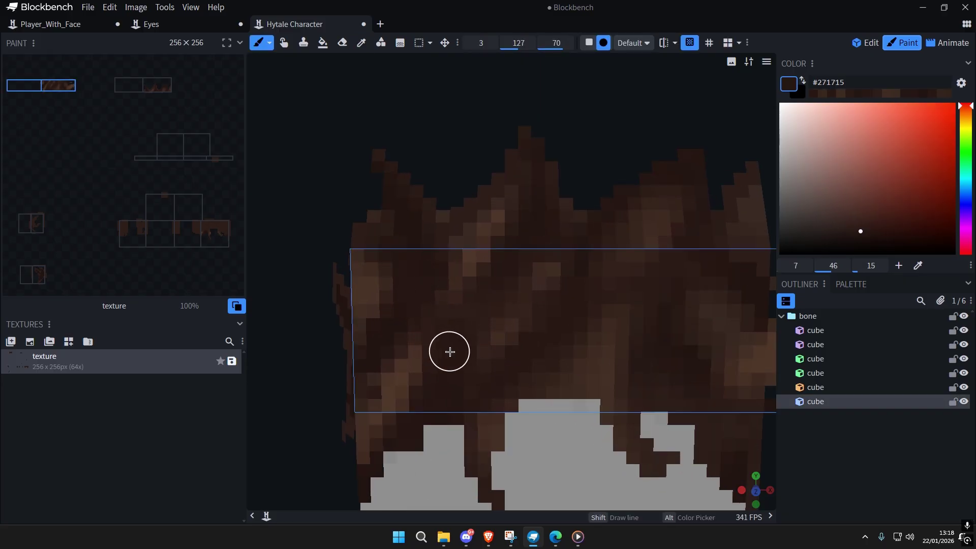
{"action": "scroll", "coordinate": [450, 351], "scroll_direction": "down", "scroll_amount": 5}
{"action": "scroll", "coordinate": [595, 344], "scroll_direction": "up", "scroll_amount": 5}
{"action": "left_click", "coordinate": [449, 322]}
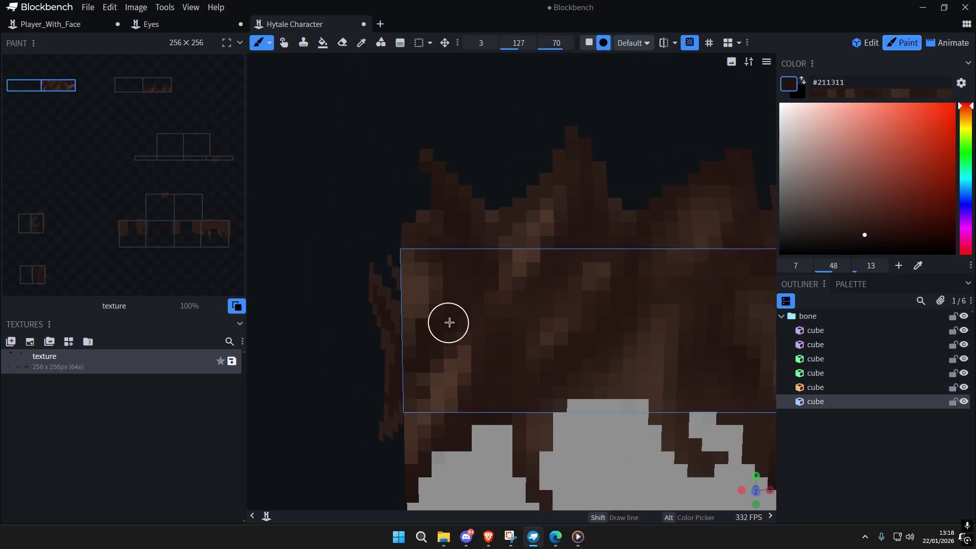
Step: Sample #34251f from the upper hair cube and blend the highlight along the left edge, then deselect all cubes
{"action": "right_click_drag", "start_coordinate": [484, 314], "coordinate": [502, 325]}
{"action": "left_click", "coordinate": [451, 231], "text": "alt"}
{"action": "left_click", "coordinate": [453, 234], "text": "alt"}
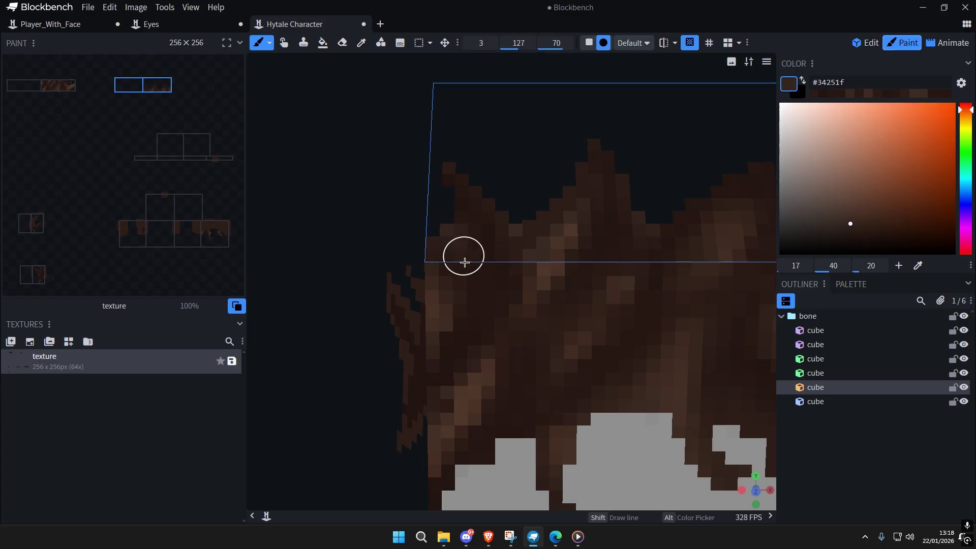
{"action": "left_click_drag", "start_coordinate": [466, 333], "coordinate": [466, 272]}
{"action": "scroll", "coordinate": [602, 349], "scroll_direction": "down", "scroll_amount": 6}
{"action": "key", "text": "ctrl+a"}
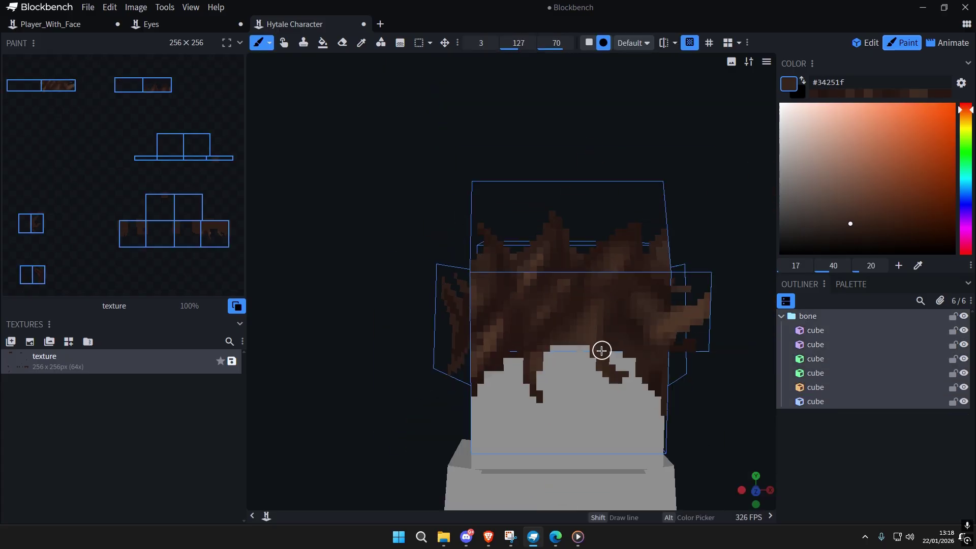
{"action": "key", "text": "ctrl+a"}
Step: Sample #261614 and #3f2c24 and refine the shadow and light tones near the hair's left edge
{"action": "scroll", "coordinate": [523, 310], "scroll_direction": "up", "scroll_amount": 5}
{"action": "left_click", "coordinate": [503, 301], "text": "alt"}
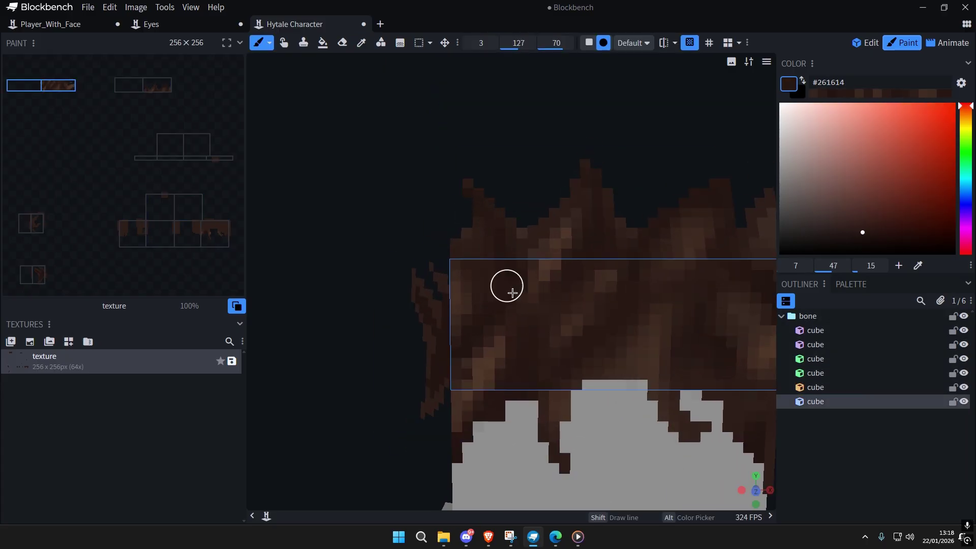
{"action": "scroll", "coordinate": [512, 293], "scroll_direction": "up", "scroll_amount": 3}
{"action": "left_click", "coordinate": [435, 213], "text": "alt"}
{"action": "scroll", "coordinate": [516, 355], "scroll_direction": "down", "scroll_amount": 5}
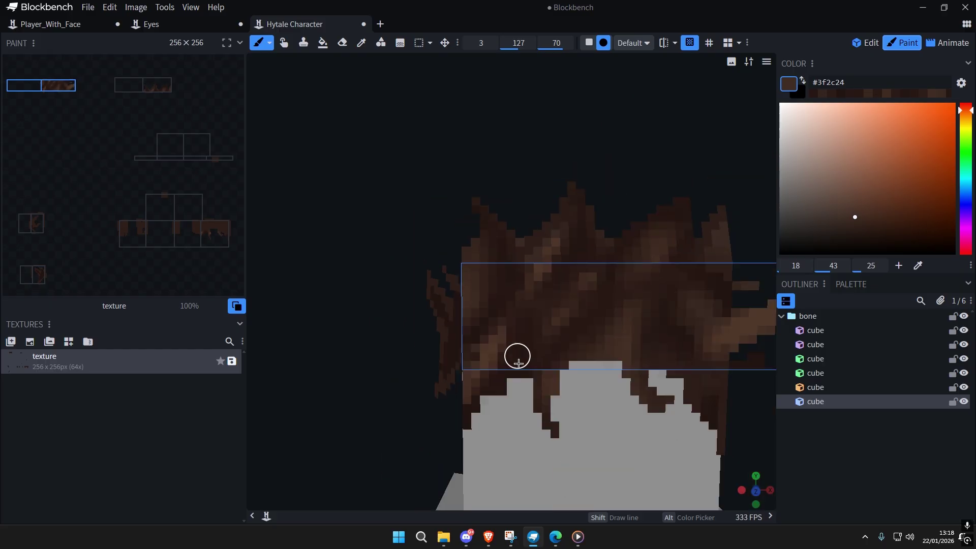
Step: Sample #291a16 and tone down the left edge across the front hair and the upper spikes
{"action": "scroll", "coordinate": [482, 286], "scroll_direction": "up", "scroll_amount": 5}
{"action": "left_click", "coordinate": [482, 286], "text": "alt"}
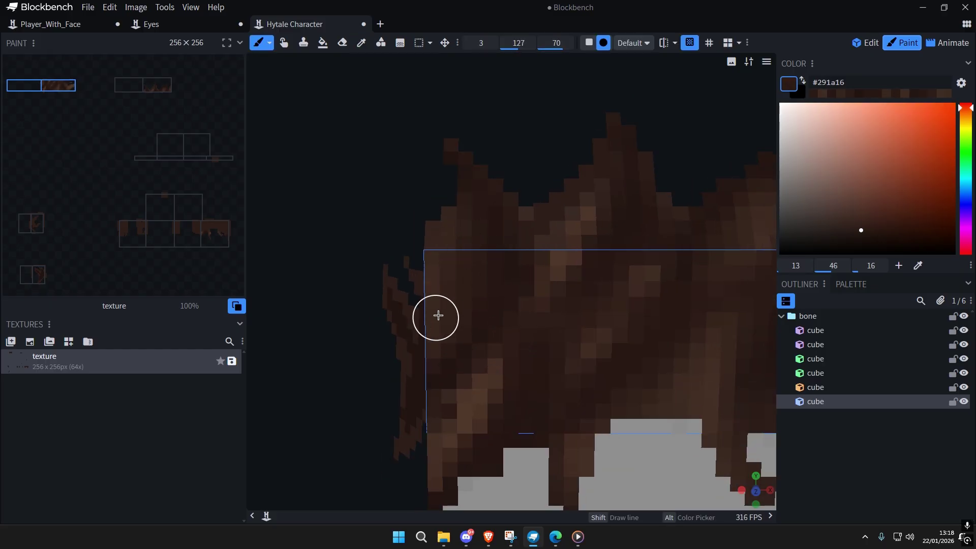
{"action": "left_click", "coordinate": [438, 240]}
{"action": "scroll", "coordinate": [457, 313], "scroll_direction": "down", "scroll_amount": 5}
{"action": "left_click", "coordinate": [597, 349]}
Step: Sample #2a1b18 and #251614 and even out the dark base of the upper-left spike, then deselect all cubes
{"action": "scroll", "coordinate": [538, 299], "scroll_direction": "up", "scroll_amount": 4}
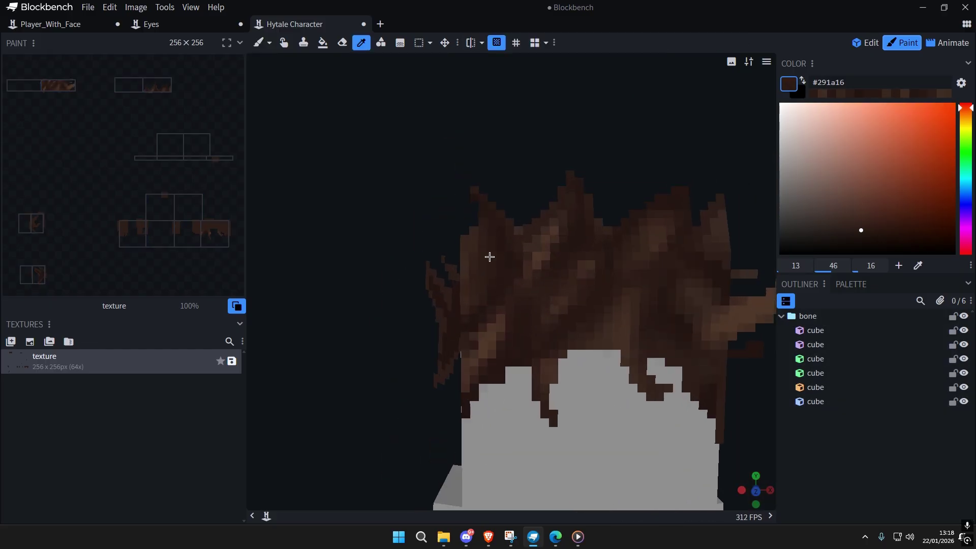
{"action": "left_click", "coordinate": [485, 230], "text": "alt"}
{"action": "scroll", "coordinate": [584, 276], "scroll_direction": "down", "scroll_amount": 2}
{"action": "right_click_drag", "start_coordinate": [594, 274], "coordinate": [594, 301]}
{"action": "scroll", "coordinate": [564, 312], "scroll_direction": "up", "scroll_amount": 3}
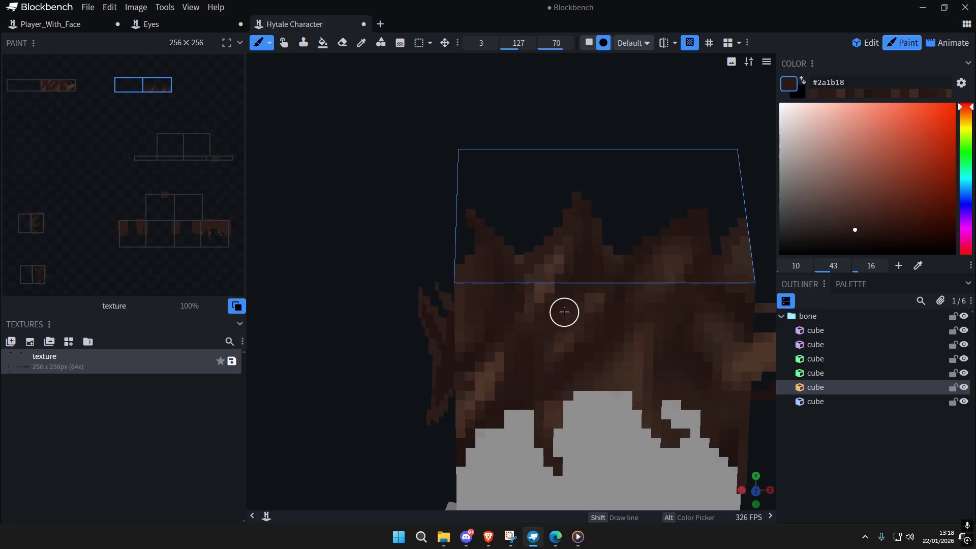
{"action": "left_click", "coordinate": [495, 315], "text": "alt"}
{"action": "scroll", "coordinate": [533, 247], "scroll_direction": "down", "scroll_amount": 5}
{"action": "key", "text": "ctrl+a"}
{"action": "key", "text": "ctrl+a"}
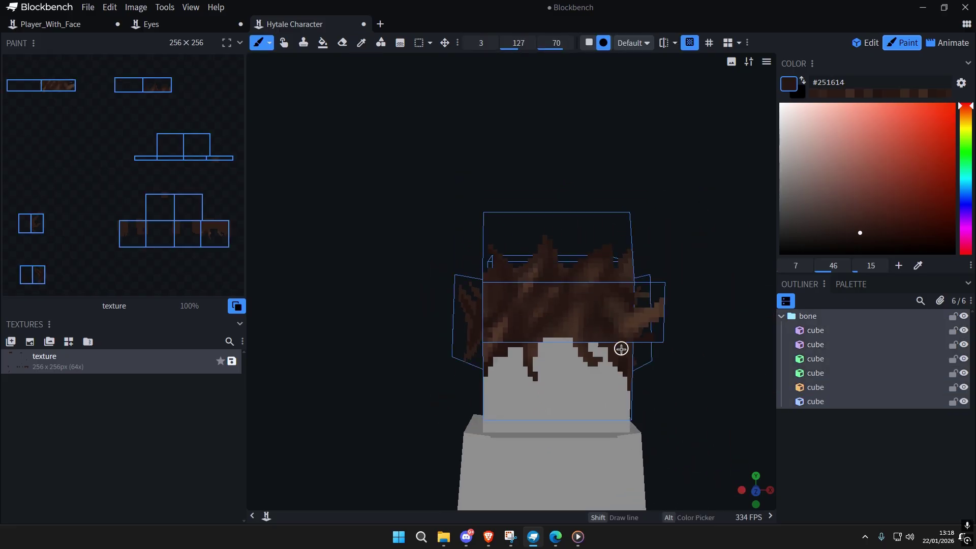
Step: Sample medium brown #36231d and soften the long diagonal highlight below the left-centre spike
{"action": "right_click_drag", "start_coordinate": [613, 335], "coordinate": [605, 320]}
{"action": "scroll", "coordinate": [605, 320], "scroll_direction": "up", "scroll_amount": 6}
{"action": "left_click", "coordinate": [501, 308], "text": "alt"}
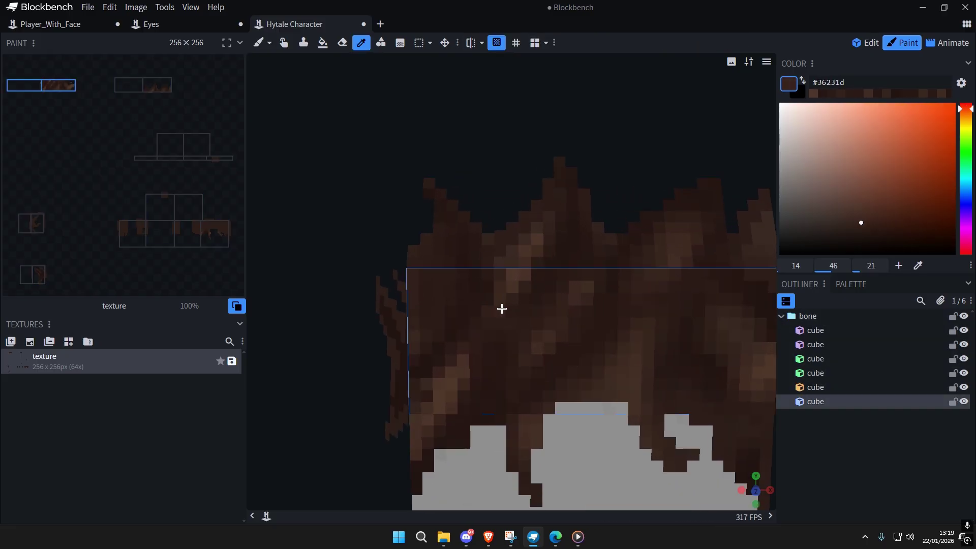
{"action": "scroll", "coordinate": [544, 246], "scroll_direction": "up", "scroll_amount": 2}
Step: Sample light brown #493327 and brighten the lower-left highlight and the diagonal strand rising into the left-centre spike
{"action": "left_click", "coordinate": [430, 373], "text": "alt"}
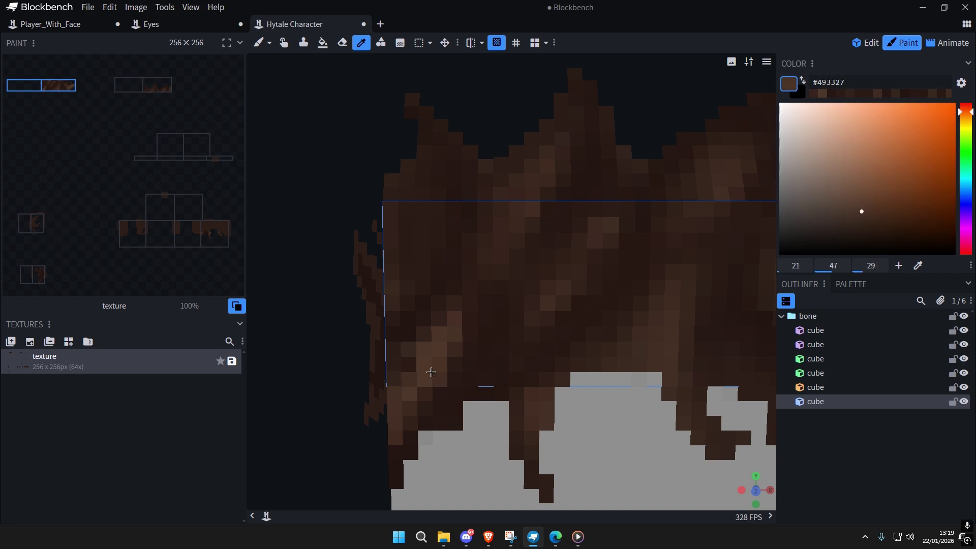
{"action": "left_click_drag", "start_coordinate": [419, 398], "coordinate": [437, 331]}
{"action": "right_click_drag", "start_coordinate": [595, 310], "coordinate": [527, 377]}
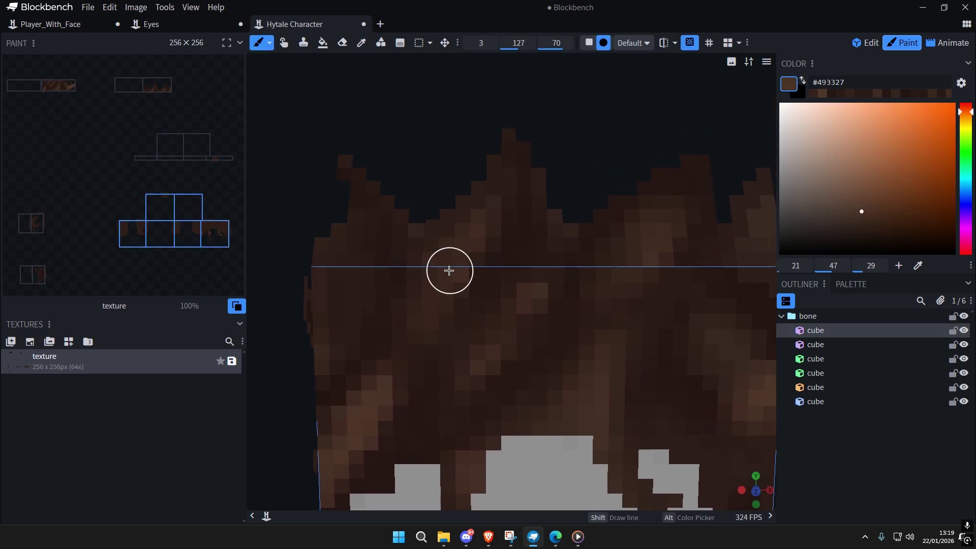
{"action": "left_click_drag", "start_coordinate": [449, 270], "coordinate": [492, 187]}
{"action": "scroll", "coordinate": [556, 331], "scroll_direction": "down", "scroll_amount": 8}
{"action": "left_click", "coordinate": [556, 328]}
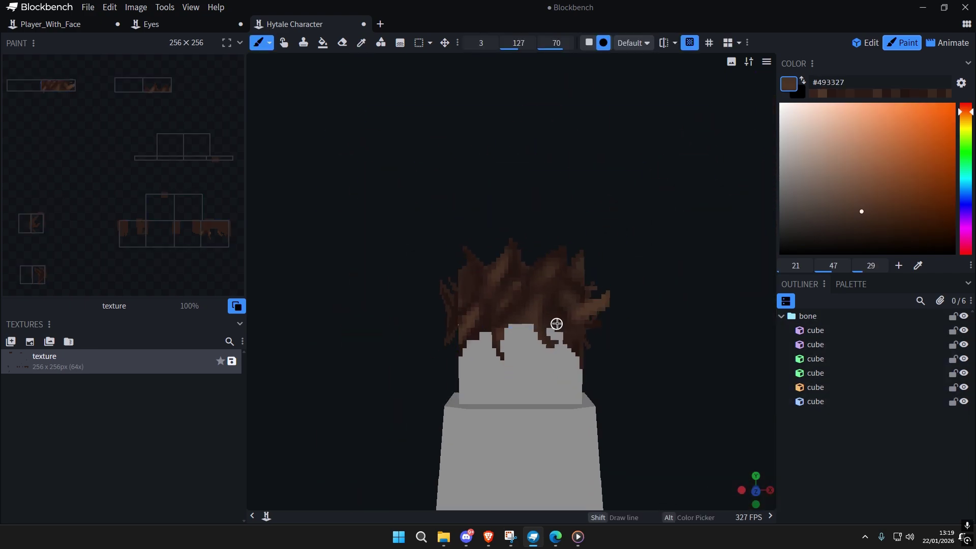
Step: Brush a #493327 highlight diagonally up into the tall spike on the right side of the hair
{"action": "scroll", "coordinate": [585, 330], "scroll_direction": "up", "scroll_amount": 3}
{"action": "scroll", "coordinate": [584, 329], "scroll_direction": "down", "scroll_amount": 5}
{"action": "scroll", "coordinate": [603, 294], "scroll_direction": "up", "scroll_amount": 8}
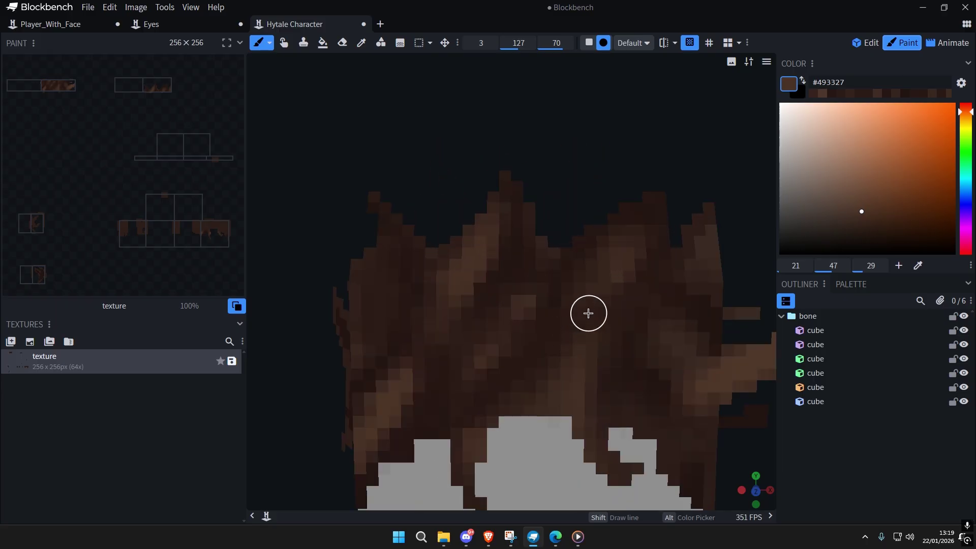
{"action": "left_click_drag", "start_coordinate": [564, 264], "coordinate": [598, 201]}
{"action": "scroll", "coordinate": [608, 286], "scroll_direction": "down", "scroll_amount": 3}
{"action": "right_click_drag", "start_coordinate": [632, 283], "coordinate": [592, 290]}
{"action": "scroll", "coordinate": [591, 326], "scroll_direction": "up", "scroll_amount": 3}
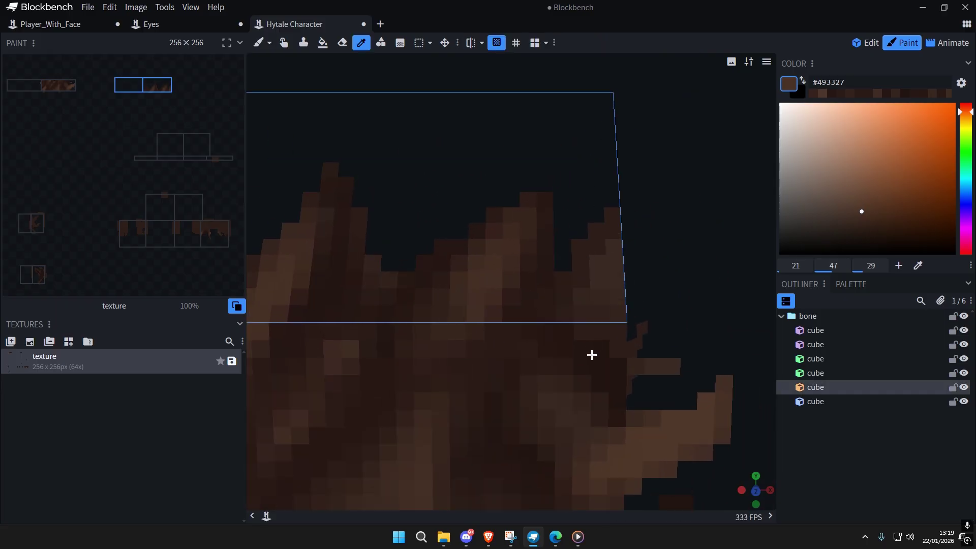
Step: Sample dark brown #221412 and shade the edge beside the right spike's highlight, then deselect the cube
{"action": "left_click", "coordinate": [590, 355], "text": "alt"}
{"action": "left_click_drag", "start_coordinate": [542, 246], "coordinate": [554, 235]}
{"action": "scroll", "coordinate": [621, 349], "scroll_direction": "down", "scroll_amount": 4}
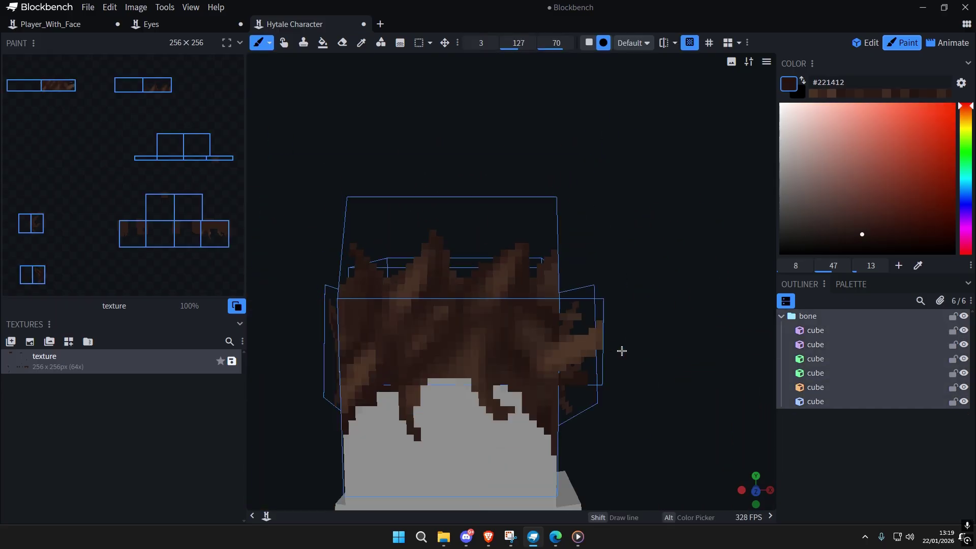
{"action": "scroll", "coordinate": [589, 333], "scroll_direction": "up", "scroll_amount": 5}
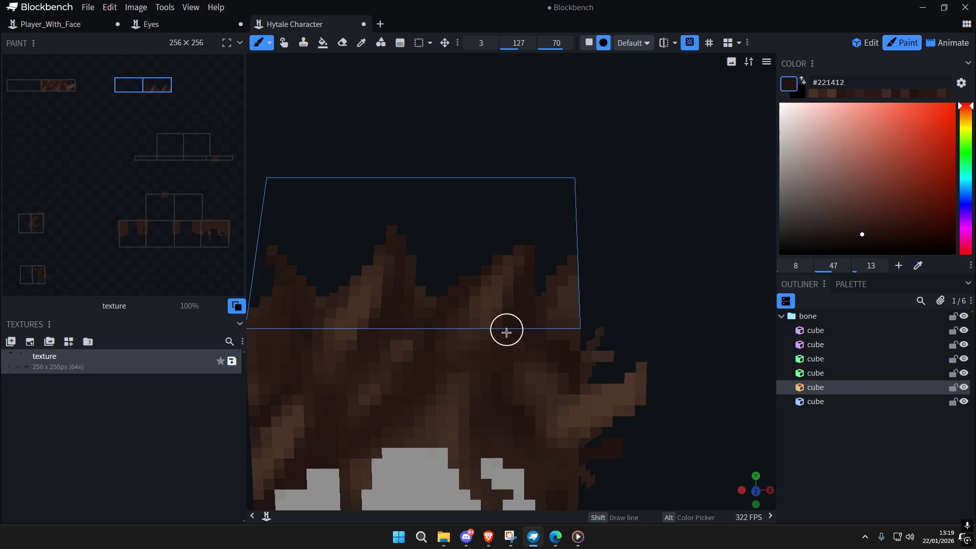
{"action": "scroll", "coordinate": [506, 332], "scroll_direction": "down", "scroll_amount": 4}
{"action": "left_click", "coordinate": [578, 353]}
Step: Examine the blended highlights and shadows on the front hair from several distances and angles, without selection outlines
{"action": "right_click_drag", "start_coordinate": [577, 353], "coordinate": [593, 320]}
{"action": "scroll", "coordinate": [593, 320], "scroll_direction": "up", "scroll_amount": 4}
{"action": "scroll", "coordinate": [575, 270], "scroll_direction": "down", "scroll_amount": 4}
{"action": "right_click_drag", "start_coordinate": [559, 278], "coordinate": [575, 165]}
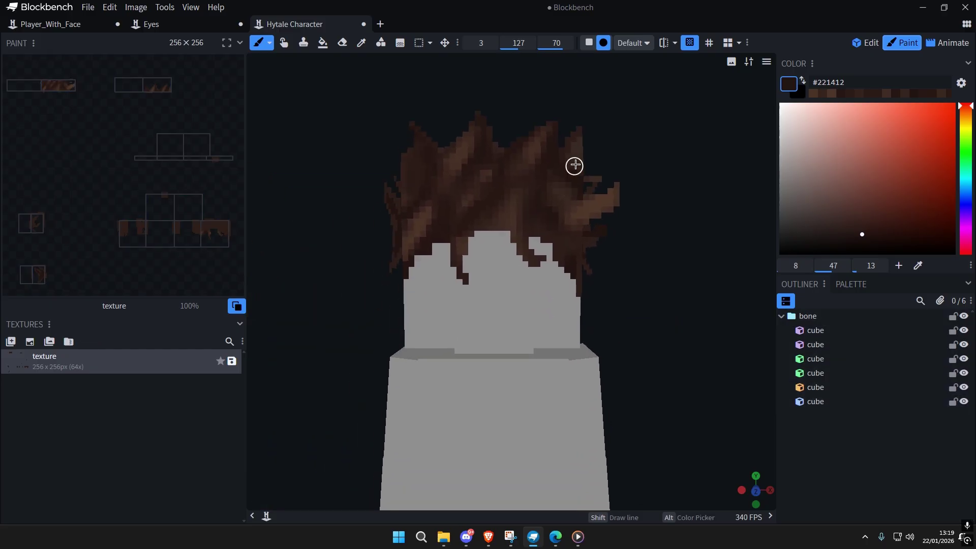
{"action": "scroll", "coordinate": [572, 298], "scroll_direction": "down", "scroll_amount": 4}
{"action": "scroll", "coordinate": [573, 299], "scroll_direction": "up", "scroll_amount": 5}
{"action": "key", "text": "ctrl+a"}
{"action": "key", "text": "ctrl+a"}
{"action": "scroll", "coordinate": [550, 310], "scroll_direction": "down", "scroll_amount": 5}
{"action": "scroll", "coordinate": [571, 295], "scroll_direction": "up", "scroll_amount": 4}
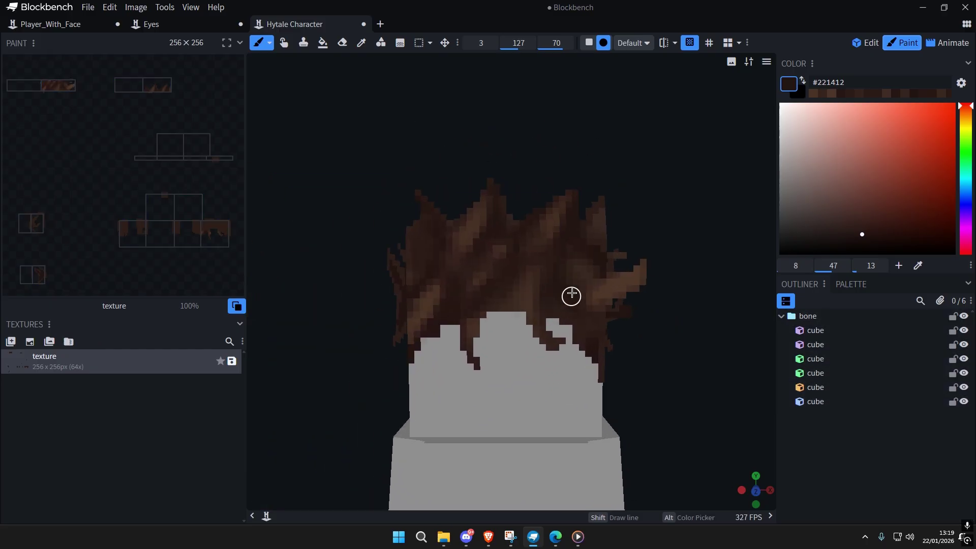
{"action": "scroll", "coordinate": [572, 293], "scroll_direction": "up", "scroll_amount": 2}
{"action": "key", "text": "ctrl+a"}
{"action": "key", "text": "ctrl+a"}
{"action": "mouse_move", "coordinate": [564, 290]}
{"action": "right_mouse_down"}
{"action": "mouse_move", "coordinate": [540, 322]}
{"action": "mouse_move", "coordinate": [559, 311]}
{"action": "mouse_move", "coordinate": [539, 300]}
{"action": "mouse_move", "coordinate": [568, 278]}
{"action": "right_mouse_up"}
{"action": "key", "text": "ctrl+a"}
{"action": "key", "text": "ctrl+a"}
{"action": "scroll", "coordinate": [533, 285], "scroll_direction": "up", "scroll_amount": 4}
{"action": "scroll", "coordinate": [585, 308], "scroll_direction": "down", "scroll_amount": 5}
{"action": "key", "text": "ctrl+a"}
{"action": "key", "text": "ctrl+a"}
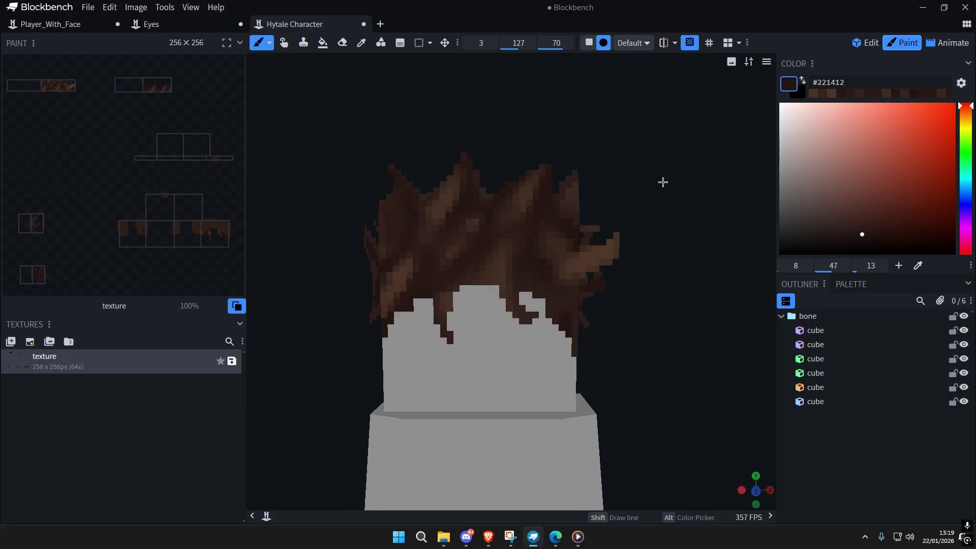
Step: Sample dark browns #251614 and #211311 and deepen the shadow along the right side of the front hair beside the side tuft
{"action": "scroll", "coordinate": [625, 224], "scroll_direction": "down", "scroll_amount": 4}
{"action": "key", "text": "ctrl+a"}
{"action": "key", "text": "ctrl+a"}
{"action": "scroll", "coordinate": [603, 289], "scroll_direction": "up", "scroll_amount": 8}
{"action": "right_click_drag", "start_coordinate": [579, 259], "coordinate": [577, 319]}
{"action": "scroll", "coordinate": [578, 319], "scroll_direction": "up", "scroll_amount": 2}
{"action": "key", "text": "alt"}
{"action": "left_click", "coordinate": [578, 319], "text": "alt"}
{"action": "left_click_drag", "start_coordinate": [610, 368], "coordinate": [590, 288]}
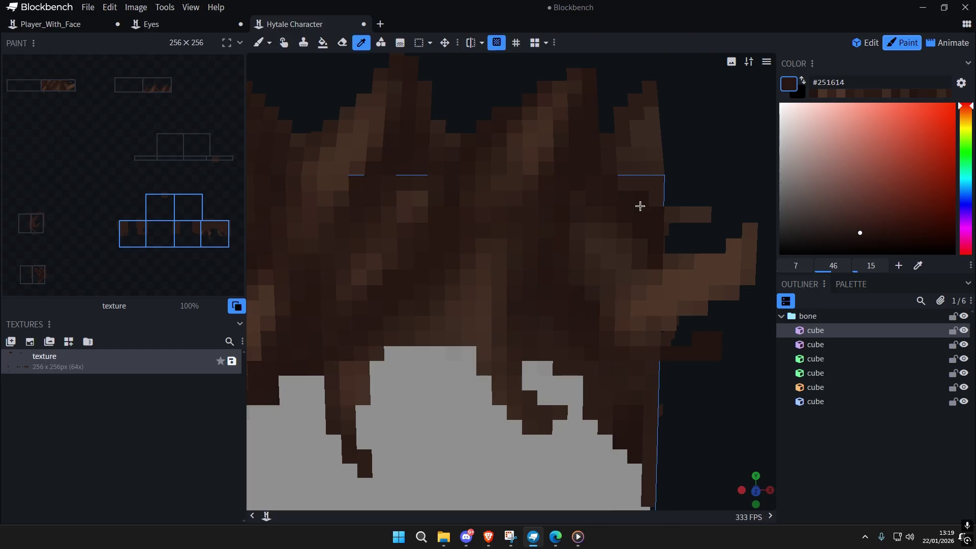
{"action": "left_click", "coordinate": [600, 356], "text": "alt"}
{"action": "scroll", "coordinate": [618, 324], "scroll_direction": "down", "scroll_amount": 3}
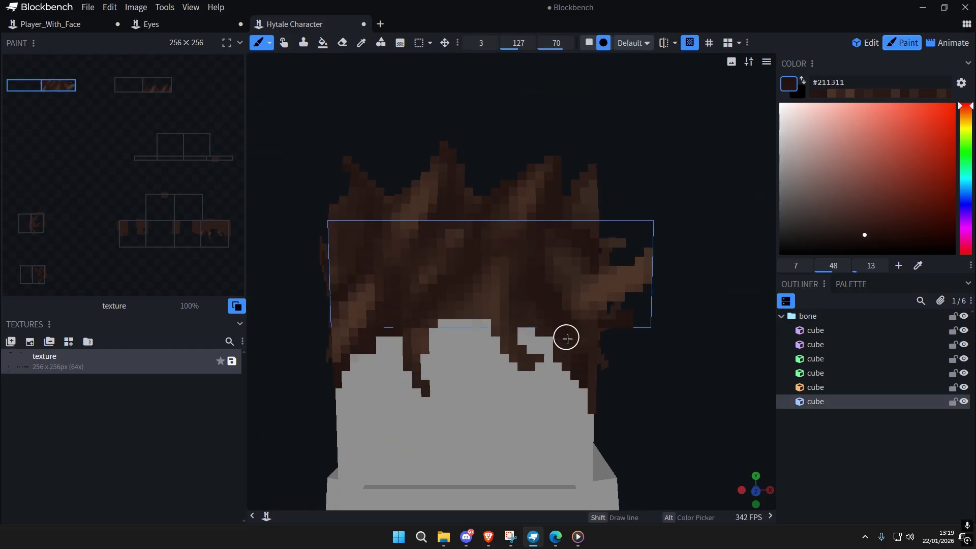
Step: Sample browns #281917 and #261815 and blend the dark area above the right forehead strand, then deselect the cube
{"action": "scroll", "coordinate": [539, 283], "scroll_direction": "up", "scroll_amount": 3}
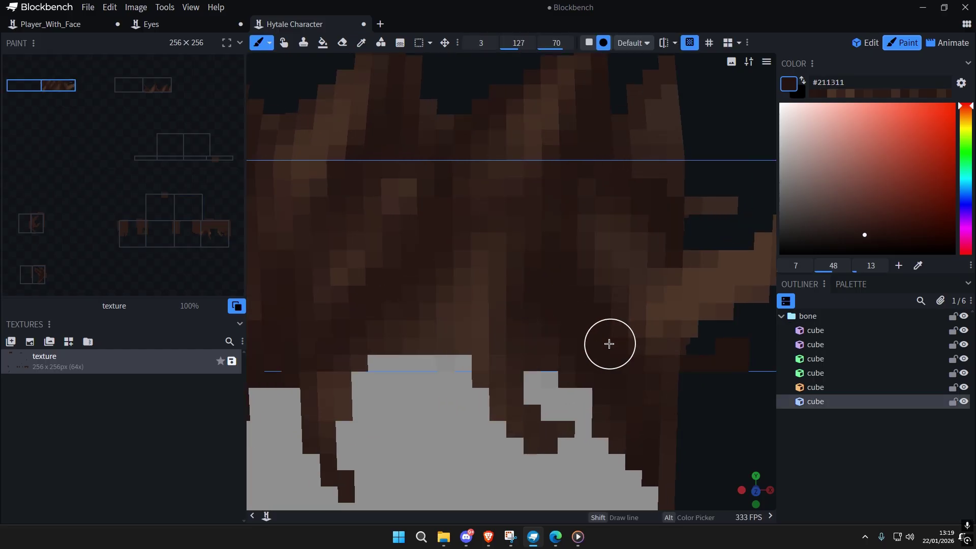
{"action": "left_click", "coordinate": [503, 330], "text": "alt"}
{"action": "left_click", "coordinate": [519, 304], "text": "alt"}
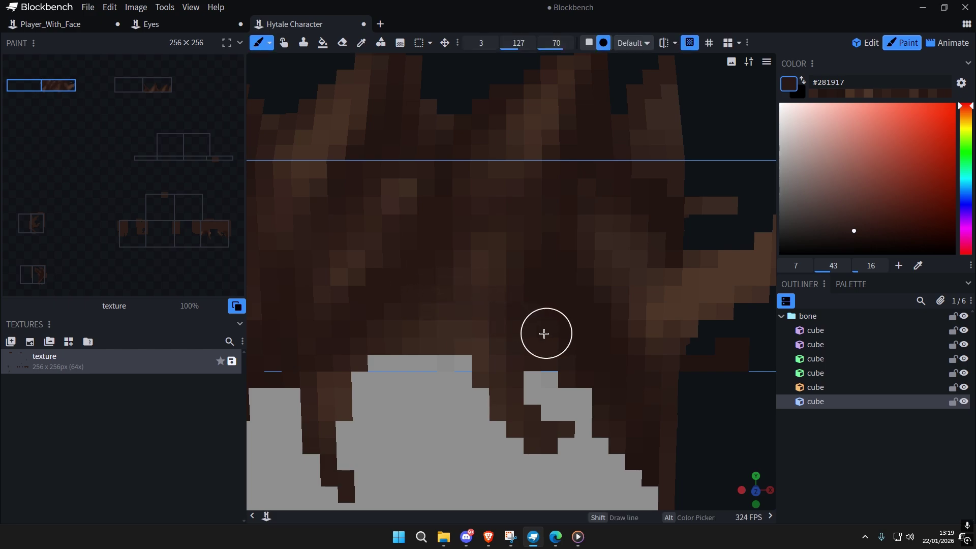
{"action": "scroll", "coordinate": [582, 356], "scroll_direction": "down", "scroll_amount": 3}
{"action": "left_click", "coordinate": [535, 306], "text": "alt"}
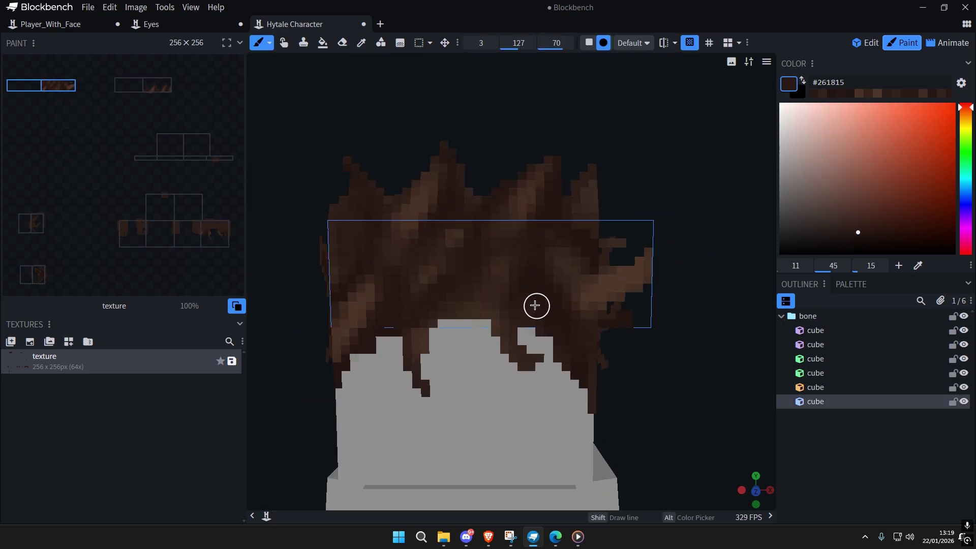
{"action": "scroll", "coordinate": [603, 348], "scroll_direction": "down", "scroll_amount": 10}
{"action": "key", "text": "ctrl+a"}
{"action": "key", "text": "ctrl+a"}
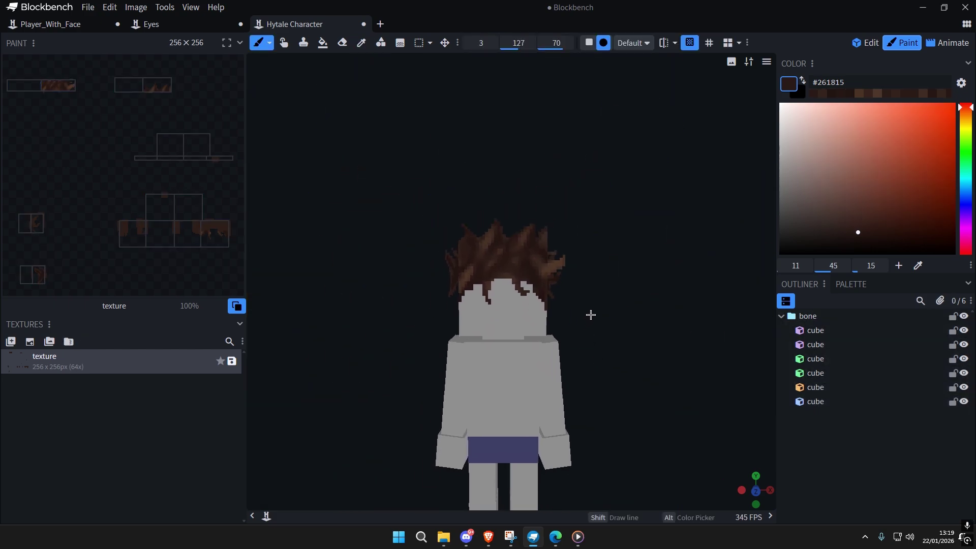
Step: Sample #382821 and #231512 and blend highlight and shadow near the right edge of the front hair
{"action": "scroll", "coordinate": [580, 317], "scroll_direction": "up", "scroll_amount": 10}
{"action": "left_click", "coordinate": [615, 300], "text": "alt"}
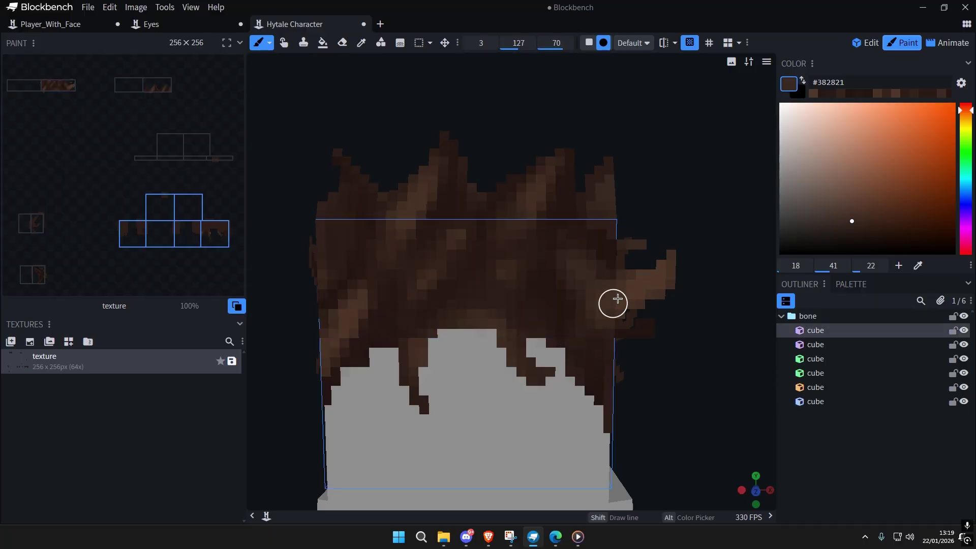
{"action": "scroll", "coordinate": [610, 317], "scroll_direction": "down", "scroll_amount": 6}
{"action": "scroll", "coordinate": [574, 336], "scroll_direction": "up", "scroll_amount": 6}
{"action": "left_click", "coordinate": [542, 322], "text": "alt"}
{"action": "left_click_drag", "start_coordinate": [584, 318], "coordinate": [587, 287]}
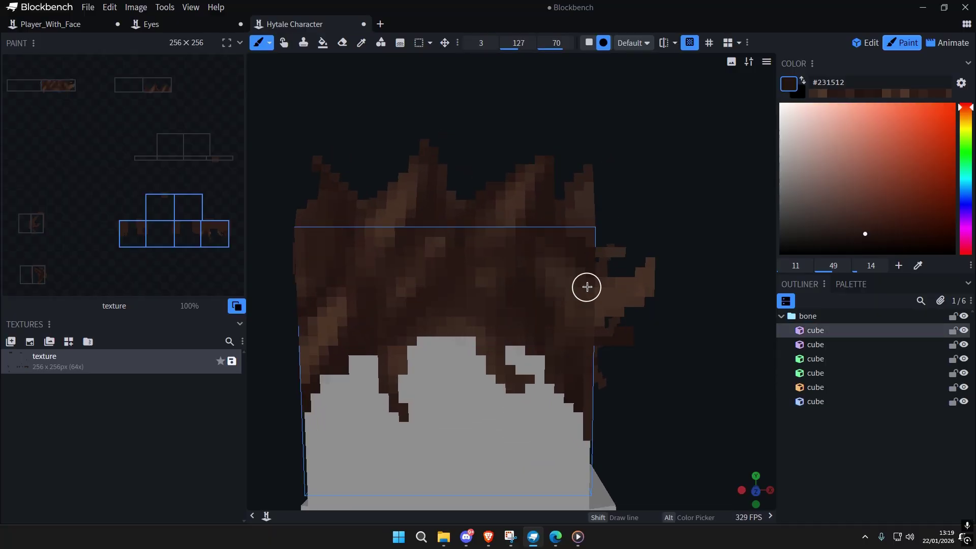
{"action": "scroll", "coordinate": [567, 342], "scroll_direction": "down", "scroll_amount": 6}
{"action": "scroll", "coordinate": [584, 331], "scroll_direction": "up", "scroll_amount": 6}
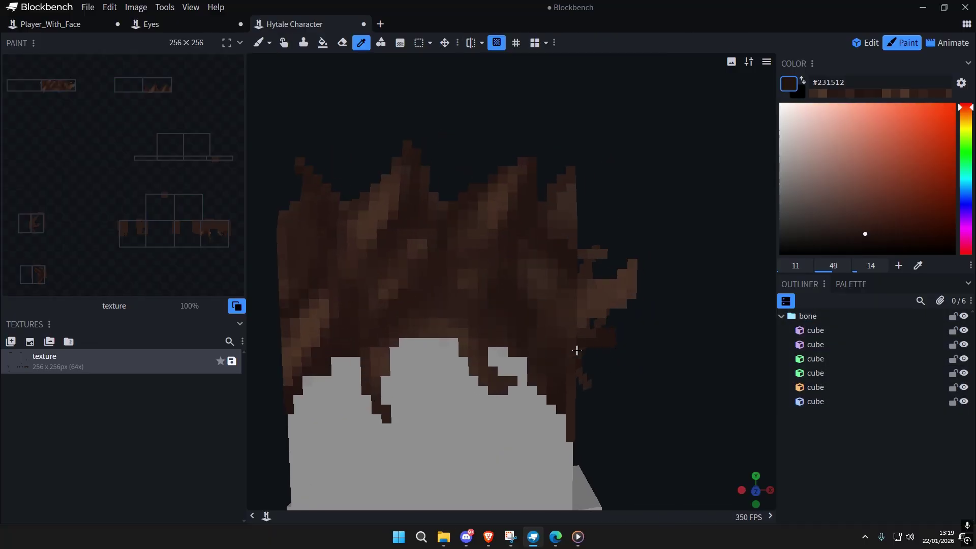
Step: Sample dark brown #251714 and darken the side tuft on the right, then deselect the cube
{"action": "left_click", "coordinate": [595, 311], "text": "alt"}
{"action": "scroll", "coordinate": [617, 292], "scroll_direction": "down", "scroll_amount": 6}
{"action": "key", "text": "ctrl+a"}
{"action": "key", "text": "ctrl+a"}
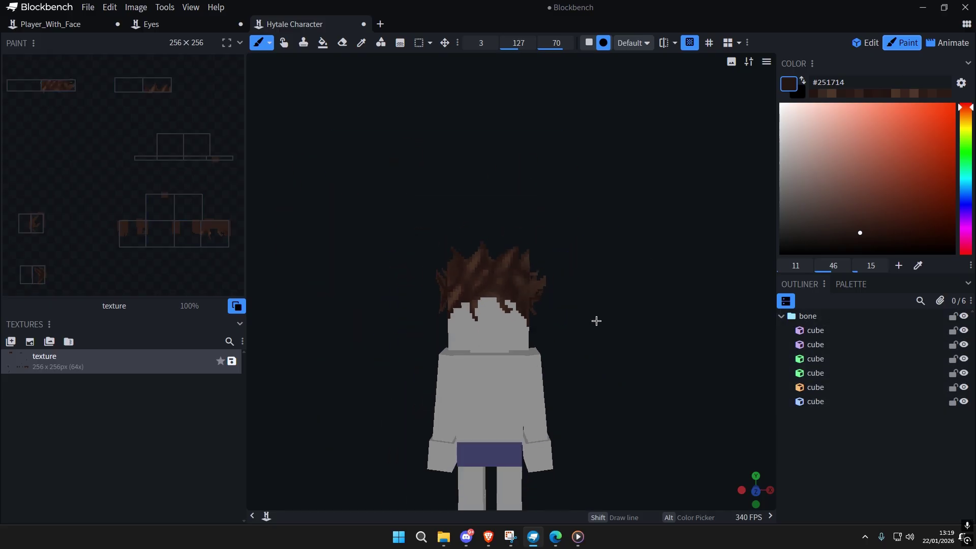
Step: Examine the front hair's shading and the right side tuft from near and far, without selection outlines
{"action": "scroll", "coordinate": [595, 314], "scroll_direction": "up", "scroll_amount": 3}
{"action": "scroll", "coordinate": [607, 322], "scroll_direction": "down", "scroll_amount": 5}
{"action": "key", "text": "ctrl+a"}
{"action": "key", "text": "ctrl+a"}
{"action": "scroll", "coordinate": [592, 300], "scroll_direction": "up", "scroll_amount": 5}
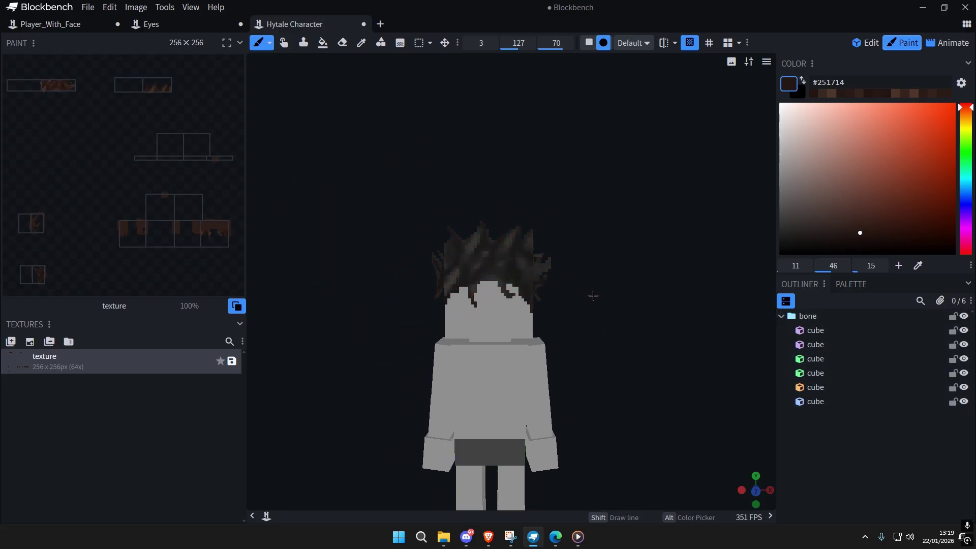
{"action": "scroll", "coordinate": [614, 287], "scroll_direction": "down", "scroll_amount": 6}
{"action": "key", "text": "ctrl+a"}
{"action": "key", "text": "ctrl+a"}
{"action": "scroll", "coordinate": [574, 266], "scroll_direction": "up", "scroll_amount": 5}
{"action": "scroll", "coordinate": [554, 257], "scroll_direction": "up", "scroll_amount": 5}
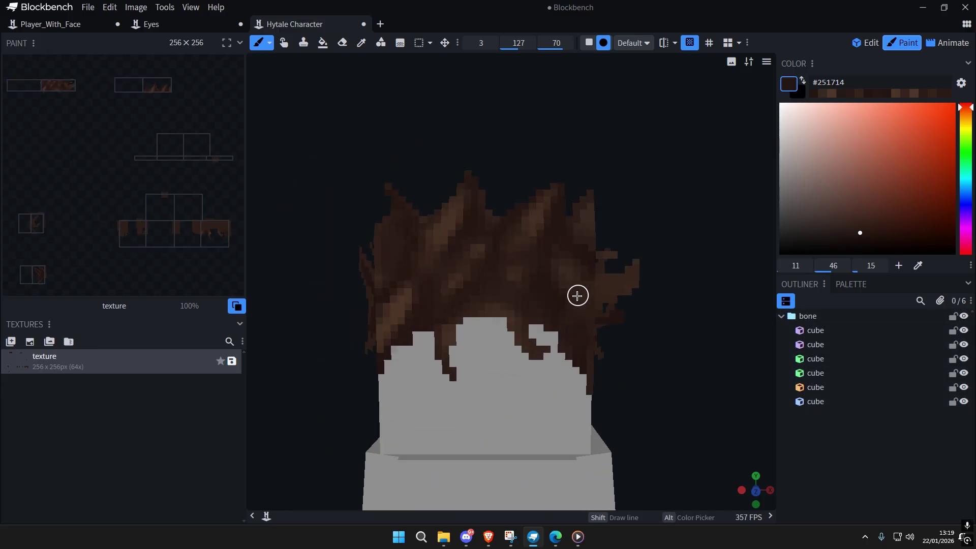
Step: Sample #231513 and #2c1b18 and soften the highlight running into the tall right spike, then deselect the cube
{"action": "left_click", "coordinate": [536, 315], "text": "alt"}
{"action": "left_click", "coordinate": [553, 258], "text": "alt"}
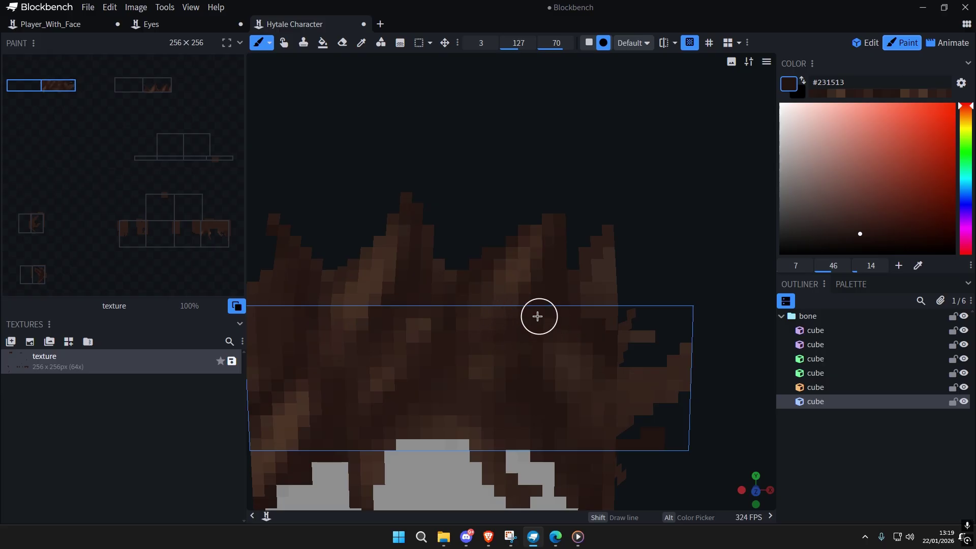
{"action": "left_click", "coordinate": [487, 353], "text": "alt"}
{"action": "left_click", "coordinate": [510, 280]}
{"action": "scroll", "coordinate": [512, 280], "scroll_direction": "down", "scroll_amount": 6}
{"action": "key", "text": "ctrl+a"}
{"action": "key", "text": "ctrl+a"}
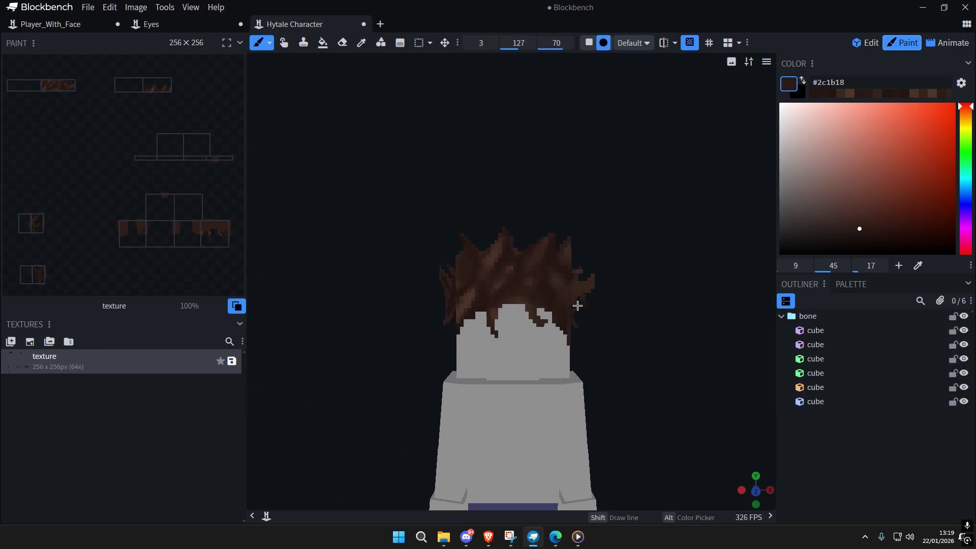
Step: Switch to the Pixel-perfect Brush at size 1 and choose a very dark brown, #1d100f, based on the hair's shadow colour
{"action": "scroll", "coordinate": [576, 306], "scroll_direction": "up", "scroll_amount": 2}
{"action": "scroll", "coordinate": [559, 264], "scroll_direction": "up", "scroll_amount": 5}
{"action": "left_click", "coordinate": [269, 43]}
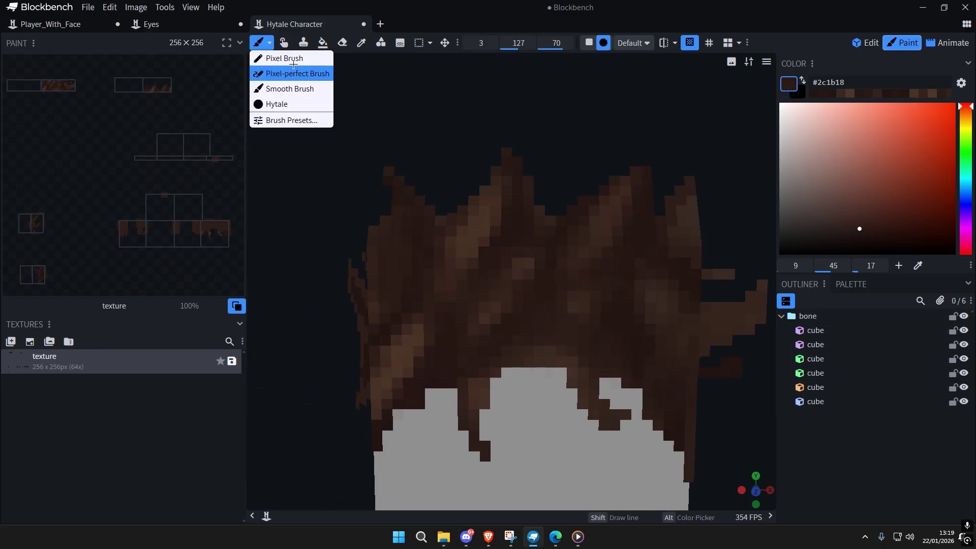
{"action": "left_click", "coordinate": [295, 71]}
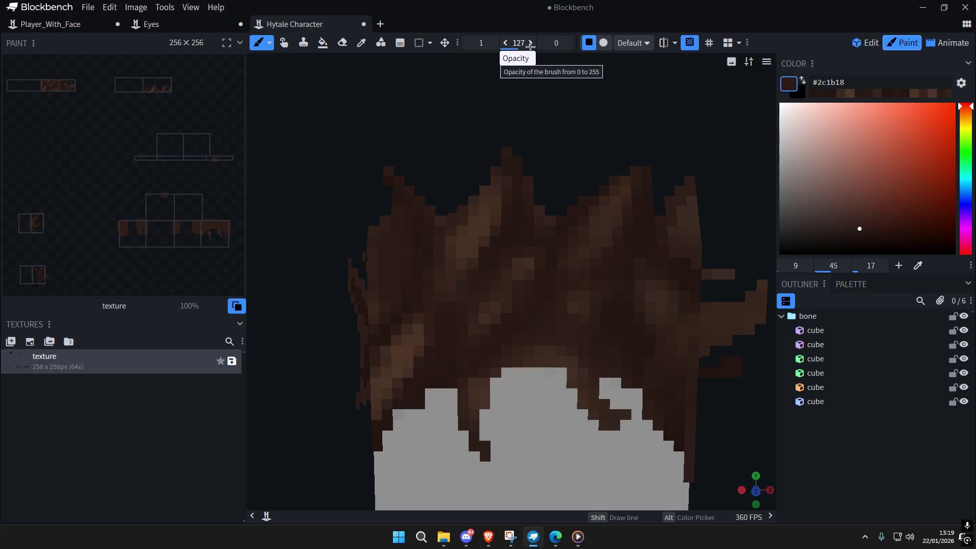
{"action": "scroll", "coordinate": [547, 213], "scroll_direction": "up", "scroll_amount": 2}
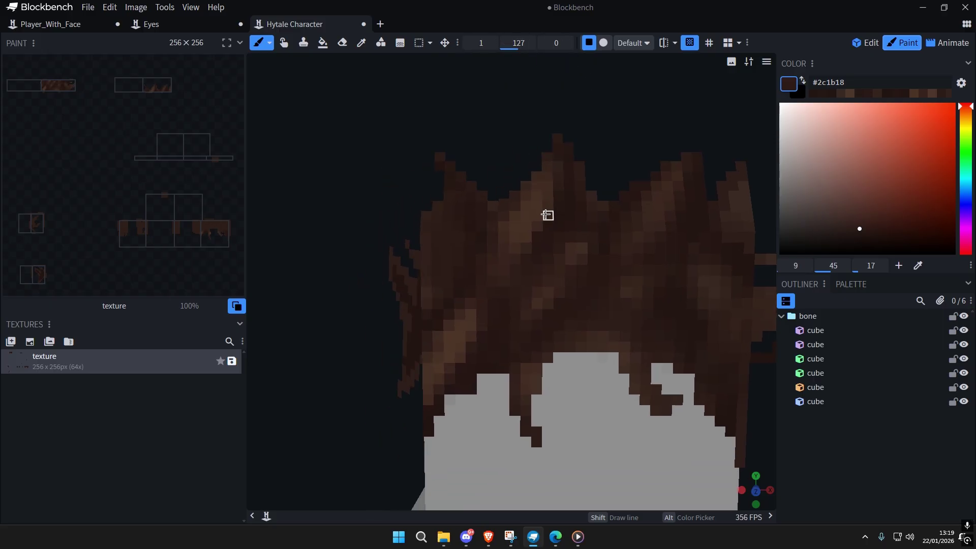
{"action": "scroll", "coordinate": [465, 371], "scroll_direction": "up", "scroll_amount": 2}
{"action": "left_click", "coordinate": [474, 348], "text": "alt"}
{"action": "scroll", "coordinate": [474, 348], "scroll_direction": "up", "scroll_amount": 2}
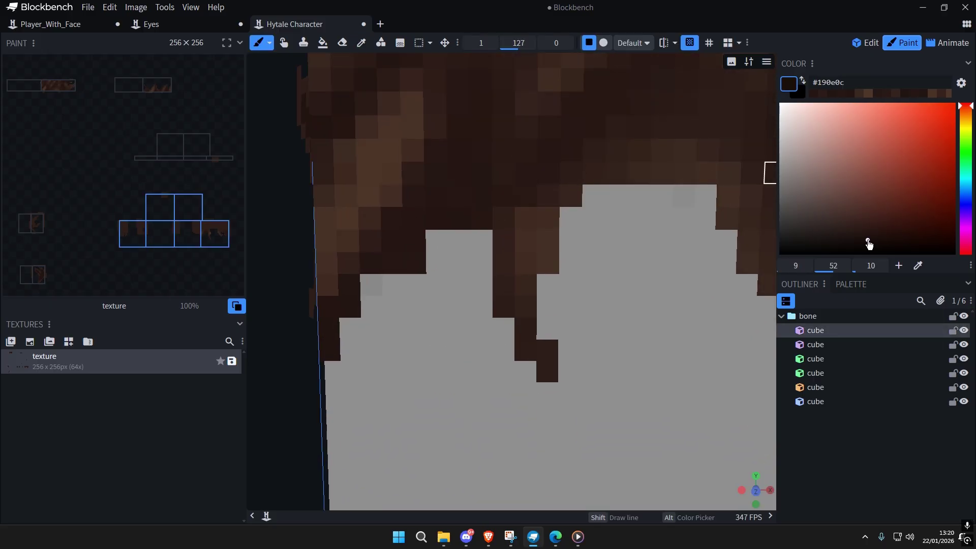
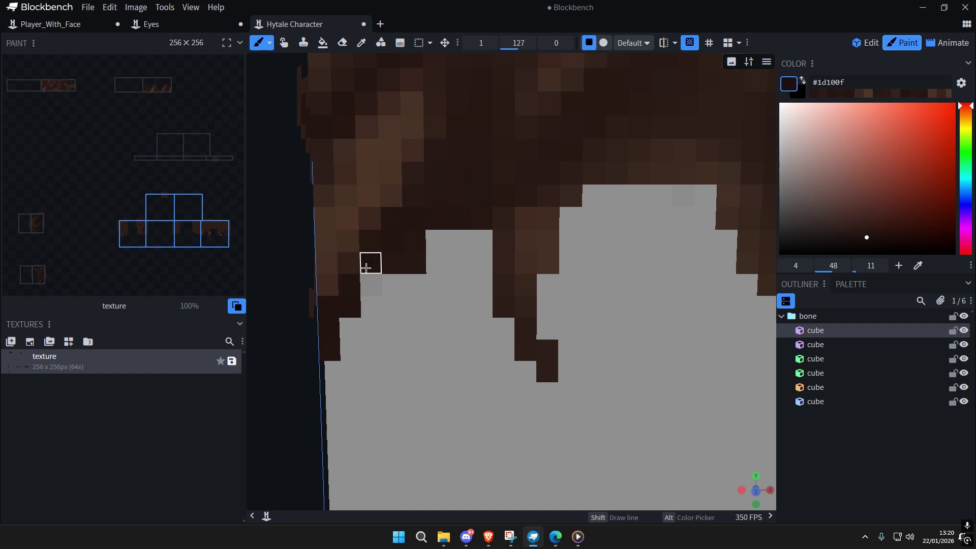
Step: Paint #1d100f shadow pixels diagonally from the lower-left hair edge up beneath the small central highlights
{"action": "right_click_drag", "start_coordinate": [483, 169], "coordinate": [439, 244]}
{"action": "right_click_drag", "start_coordinate": [467, 207], "coordinate": [363, 339]}
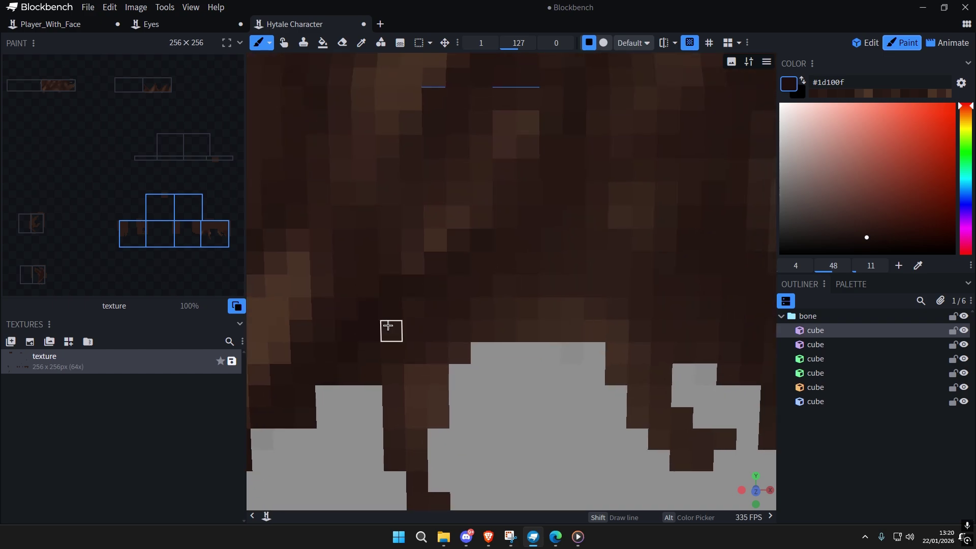
{"action": "scroll", "coordinate": [505, 294], "scroll_direction": "down", "scroll_amount": 3}
{"action": "scroll", "coordinate": [503, 254], "scroll_direction": "up", "scroll_amount": 2}
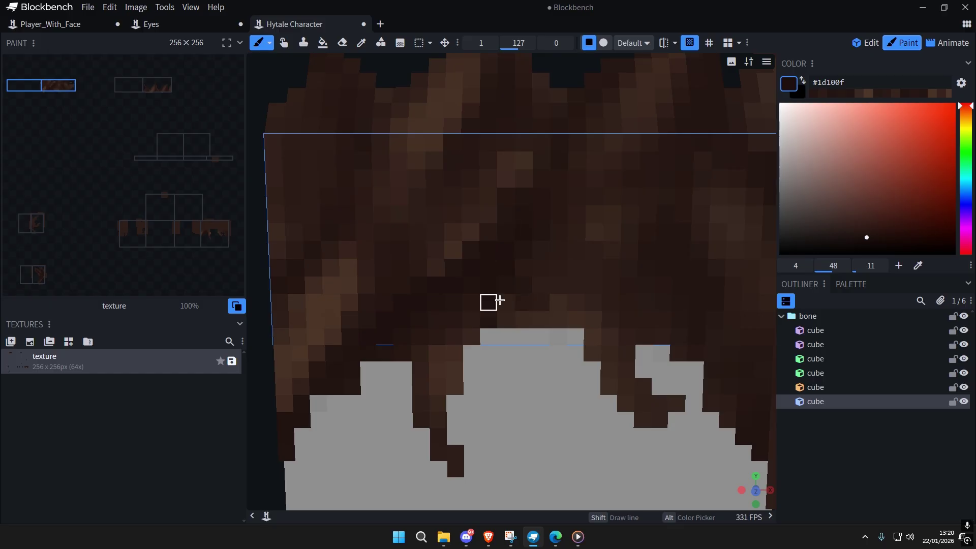
{"action": "scroll", "coordinate": [579, 326], "scroll_direction": "down", "scroll_amount": 3}
{"action": "scroll", "coordinate": [468, 327], "scroll_direction": "up", "scroll_amount": 3}
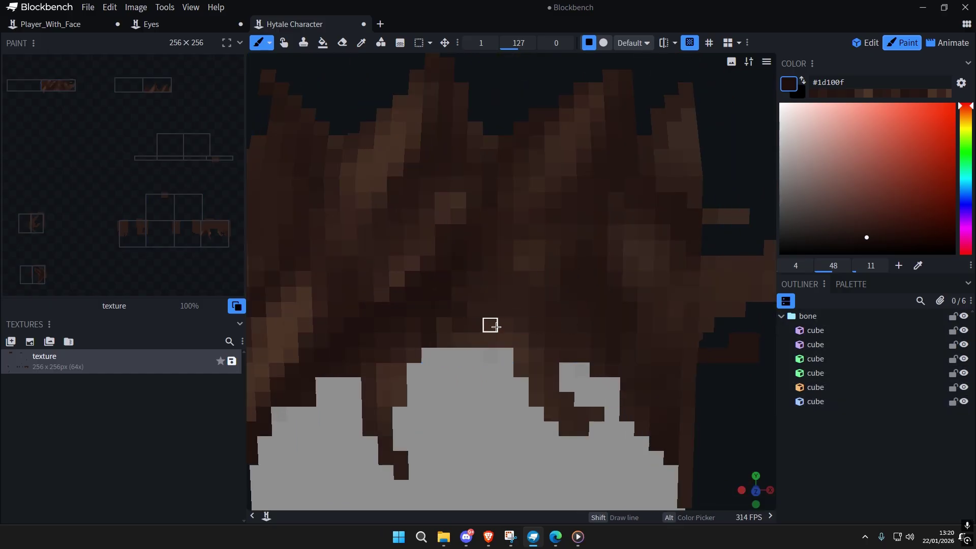
Step: Undo the last stroke and paint #1d100f shadow pixels down into the right forehead strand, then deselect the cube
{"action": "key", "text": "ctrl+z"}
{"action": "left_click_drag", "start_coordinate": [533, 339], "coordinate": [523, 314]}
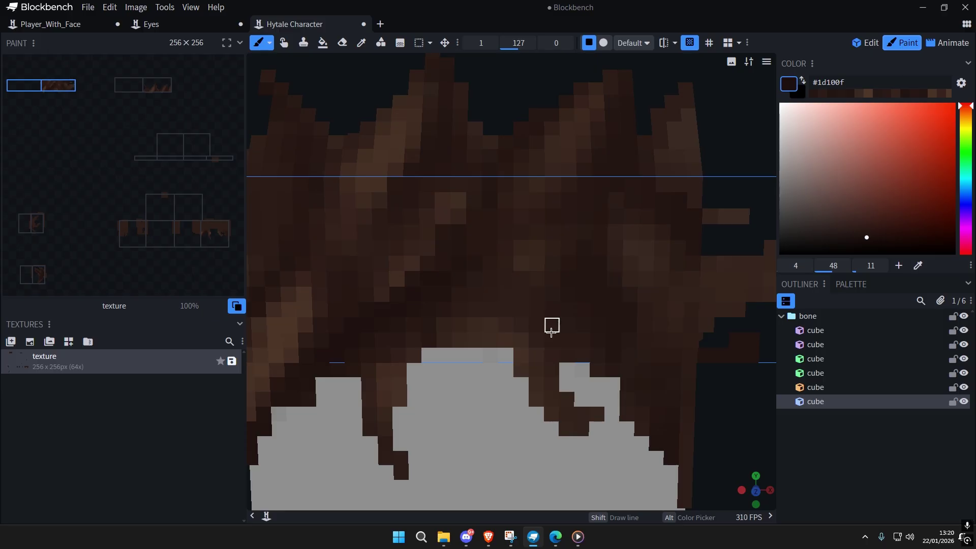
{"action": "left_click", "coordinate": [551, 354]}
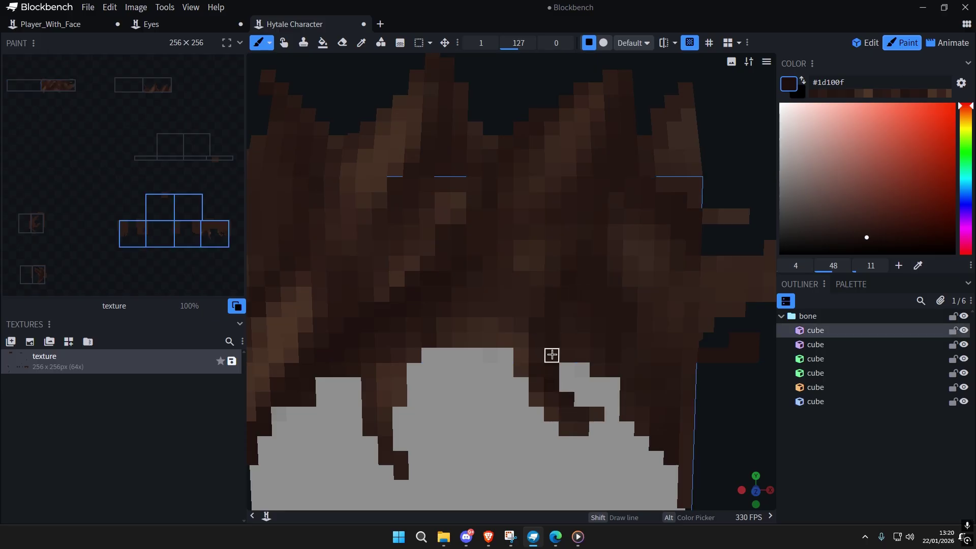
{"action": "key", "text": "ctrl+a"}
{"action": "scroll", "coordinate": [607, 349], "scroll_direction": "down", "scroll_amount": 10}
{"action": "key", "text": "ctrl+a"}
{"action": "scroll", "coordinate": [586, 327], "scroll_direction": "up", "scroll_amount": 9}
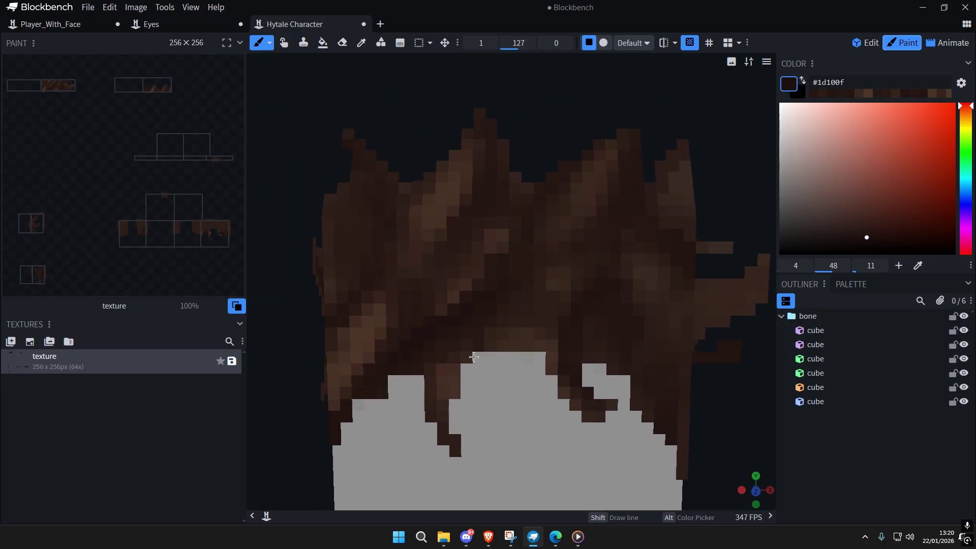
Step: Darken the root of the left forehead strand and the hair above the forehead's centre with #1d100f pixels
{"action": "left_click", "coordinate": [442, 379]}
{"action": "left_click", "coordinate": [515, 332]}
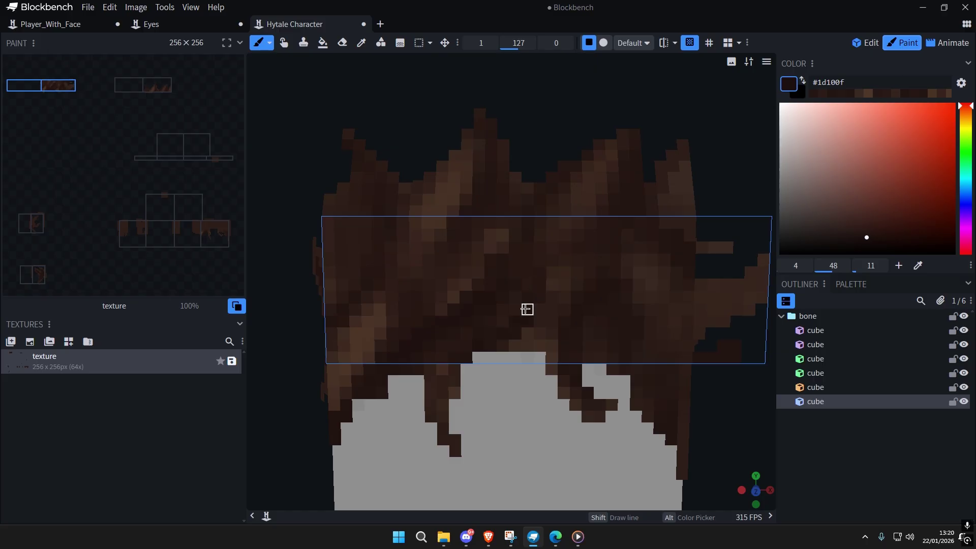
{"action": "scroll", "coordinate": [531, 345], "scroll_direction": "down", "scroll_amount": 5}
{"action": "left_click", "coordinate": [571, 337]}
{"action": "scroll", "coordinate": [570, 338], "scroll_direction": "up", "scroll_amount": 6}
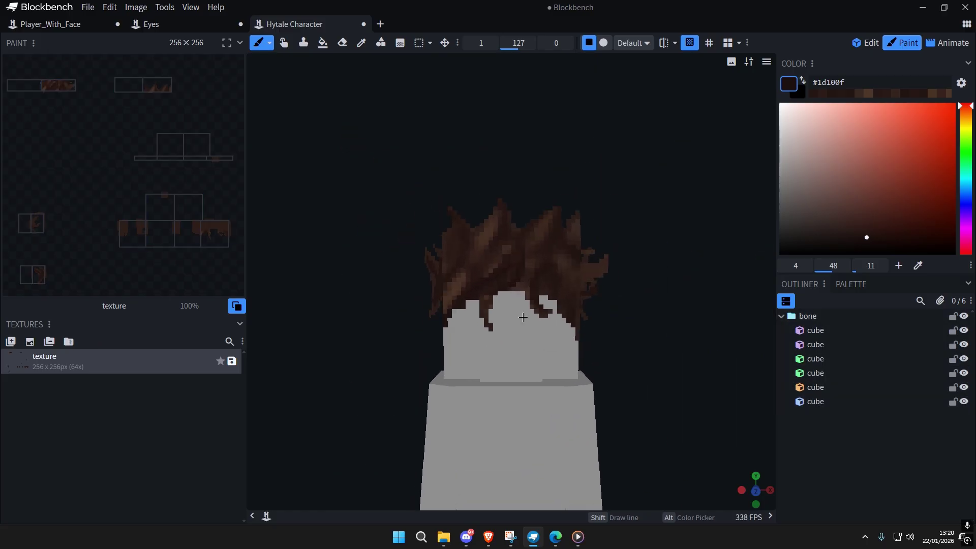
Step: Paint #1d100f shadow pixels around the lower-left highlight and up toward the left spike, then deselect the cube
{"action": "left_click", "coordinate": [425, 362]}
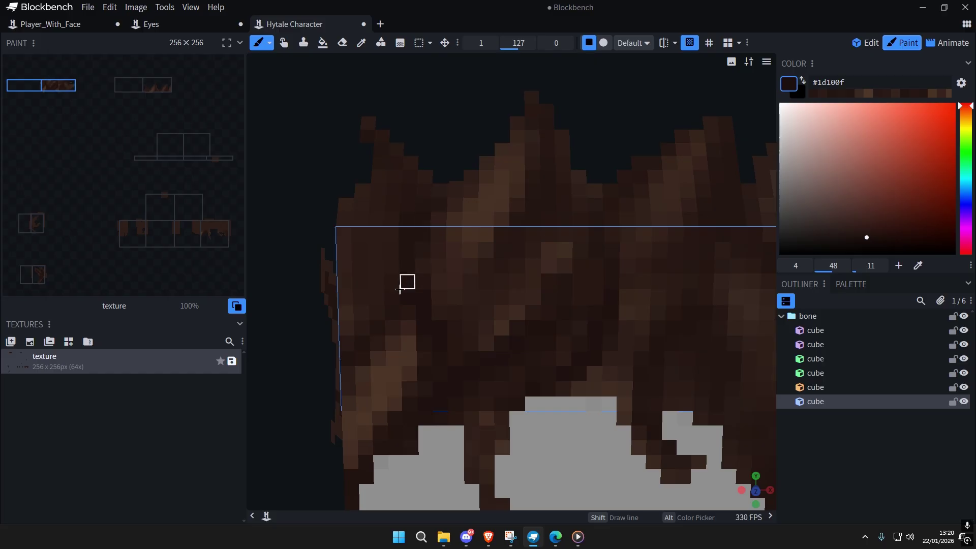
{"action": "scroll", "coordinate": [520, 349], "scroll_direction": "down", "scroll_amount": 6}
{"action": "key", "text": "ctrl+a"}
{"action": "key", "text": "ctrl+a"}
{"action": "scroll", "coordinate": [562, 344], "scroll_direction": "up", "scroll_amount": 7}
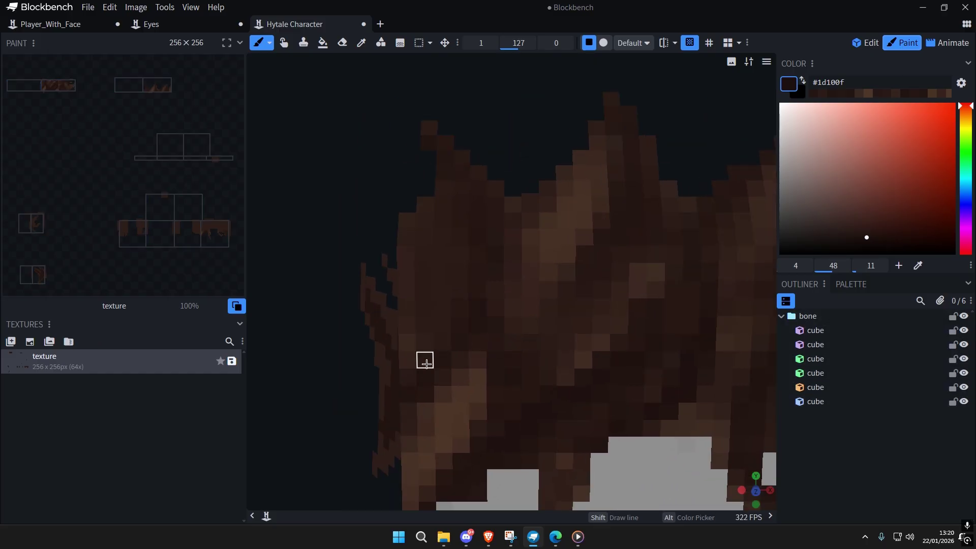
Step: Darken the left edge of the front hair and the outer edge of the left spike with #1d100f pixels
{"action": "left_click", "coordinate": [408, 346]}
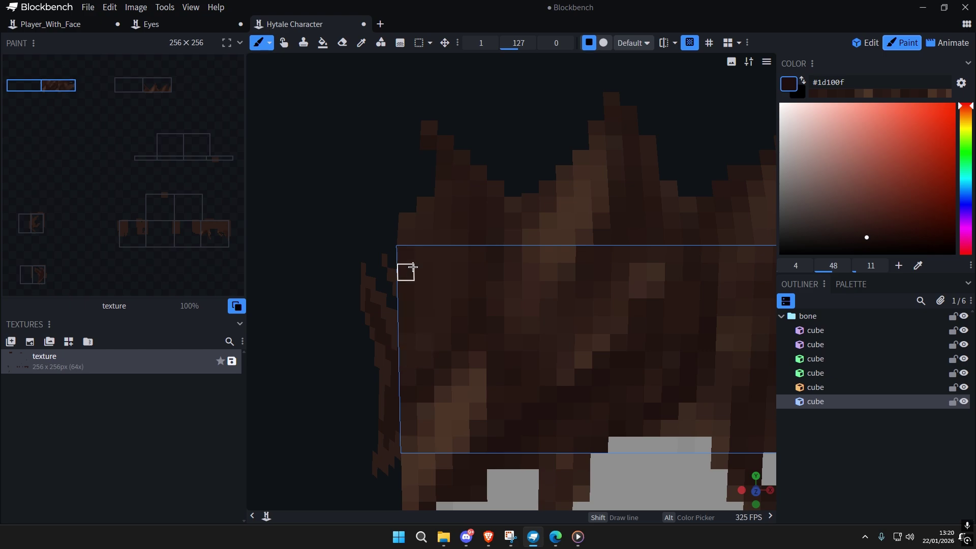
{"action": "left_click", "coordinate": [446, 172]}
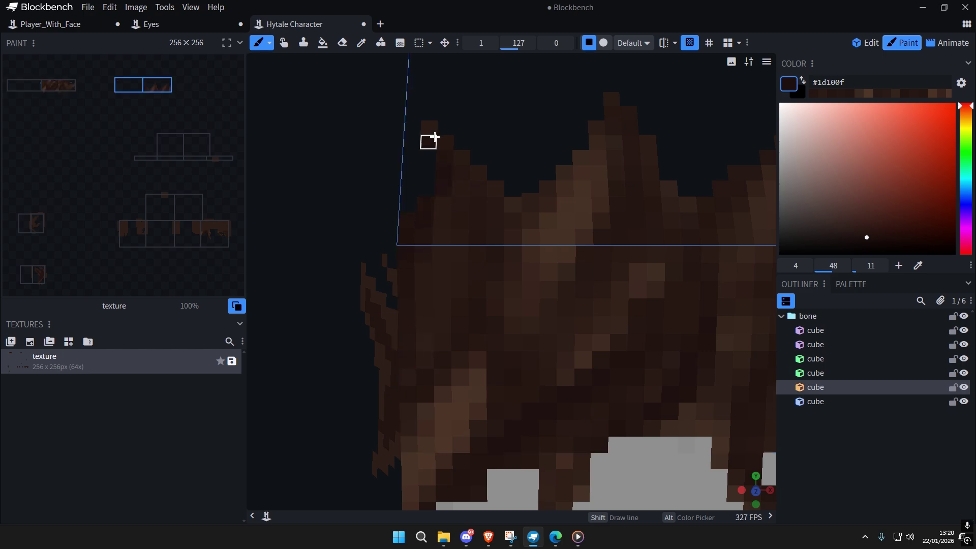
{"action": "scroll", "coordinate": [559, 337], "scroll_direction": "down", "scroll_amount": 8}
{"action": "key", "text": "ctrl+a"}
{"action": "key", "text": "ctrl+a"}
{"action": "scroll", "coordinate": [543, 324], "scroll_direction": "up", "scroll_amount": 3}
{"action": "scroll", "coordinate": [543, 324], "scroll_direction": "up", "scroll_amount": 5}
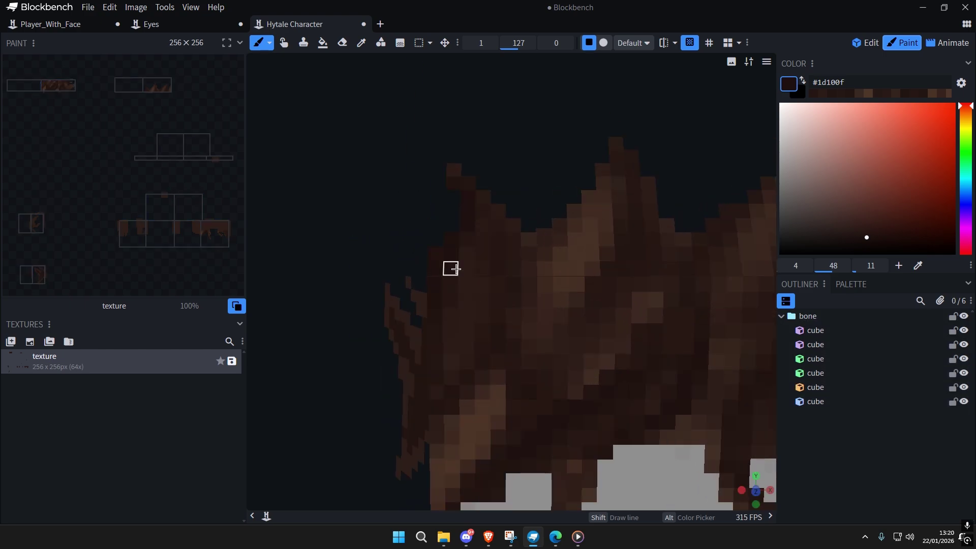
Step: Extend the #1d100f shading across the left spike and down into the front hair beneath it
{"action": "left_click", "coordinate": [467, 197]}
{"action": "scroll", "coordinate": [443, 297], "scroll_direction": "down", "scroll_amount": 1}
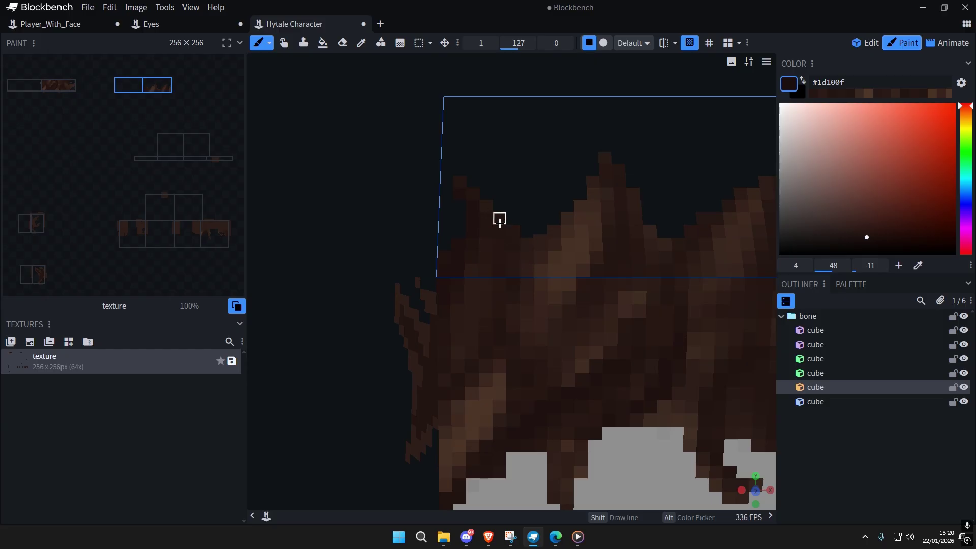
{"action": "left_click", "coordinate": [513, 298]}
{"action": "scroll", "coordinate": [570, 331], "scroll_direction": "down", "scroll_amount": 5}
{"action": "scroll", "coordinate": [513, 295], "scroll_direction": "up", "scroll_amount": 5}
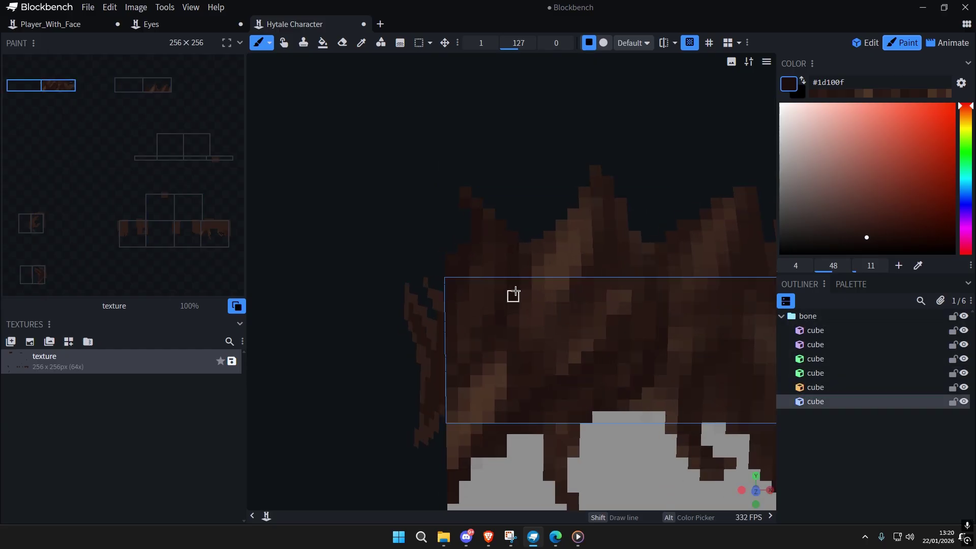
Step: Shade the tall left-centre spike beside its highlight with #1d100f pixels
{"action": "left_click", "coordinate": [594, 191]}
{"action": "scroll", "coordinate": [606, 301], "scroll_direction": "down", "scroll_amount": 5}
{"action": "scroll", "coordinate": [525, 309], "scroll_direction": "up", "scroll_amount": 4}
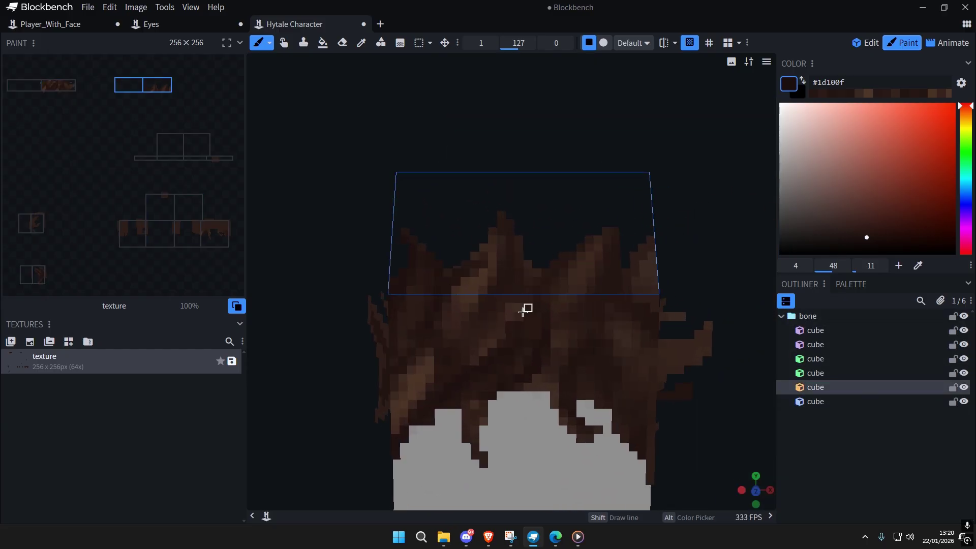
Step: Break up the highlight below and inside the tall left-centre spike with #1d100f shadow pixels, then deselect the cube
{"action": "left_click_drag", "start_coordinate": [442, 332], "coordinate": [476, 277]}
{"action": "scroll", "coordinate": [539, 289], "scroll_direction": "down", "scroll_amount": 5}
{"action": "key", "text": "ctrl+a"}
{"action": "key", "text": "ctrl+a"}
{"action": "scroll", "coordinate": [529, 315], "scroll_direction": "up", "scroll_amount": 6}
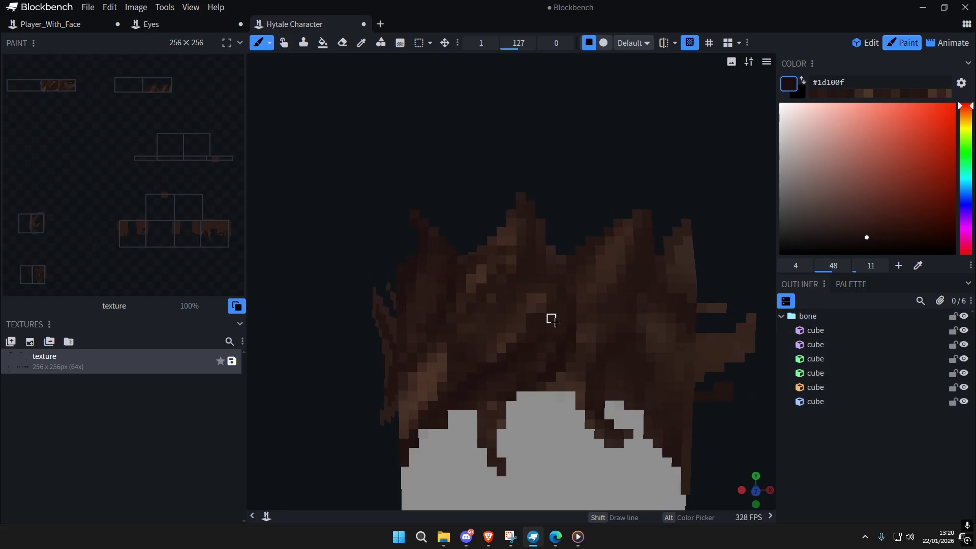
{"action": "left_click", "coordinate": [453, 288]}
{"action": "left_click", "coordinate": [483, 263]}
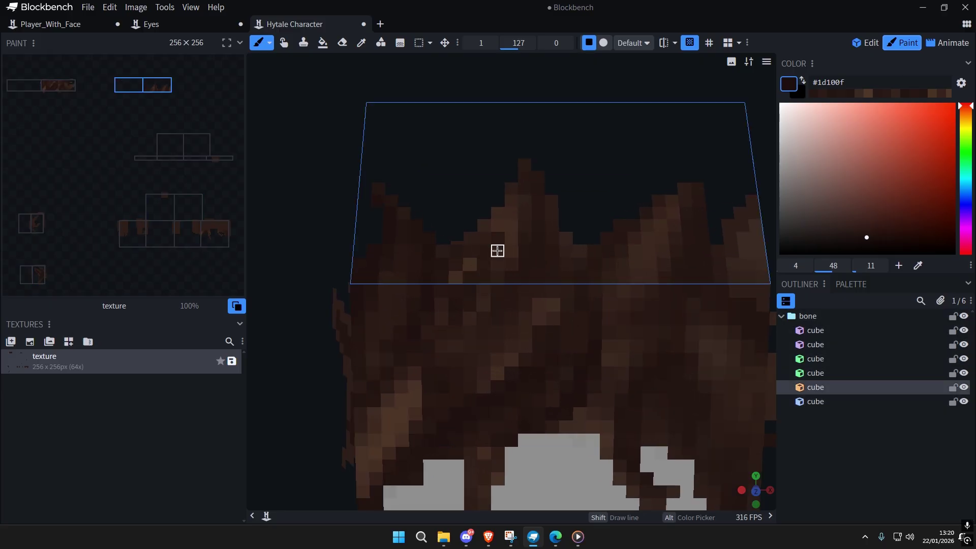
{"action": "scroll", "coordinate": [559, 337], "scroll_direction": "down", "scroll_amount": 6}
{"action": "scroll", "coordinate": [543, 294], "scroll_direction": "up", "scroll_amount": 3}
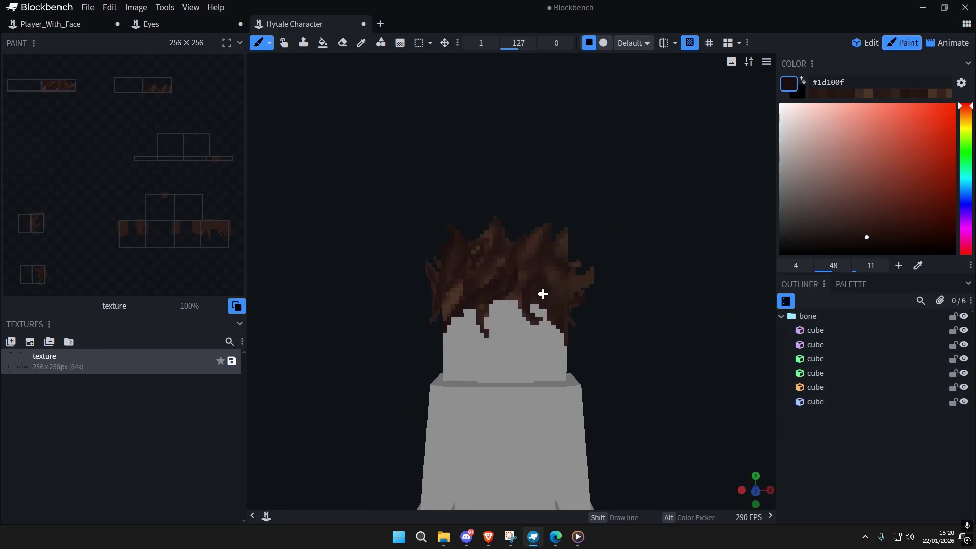
Step: Paint a diagonal #473226 highlight from the left-centre spike down into the front hair
{"action": "scroll", "coordinate": [543, 294], "scroll_direction": "up", "scroll_amount": 2}
{"action": "scroll", "coordinate": [526, 263], "scroll_direction": "up", "scroll_amount": 3}
{"action": "left_click", "coordinate": [435, 318], "text": "alt"}
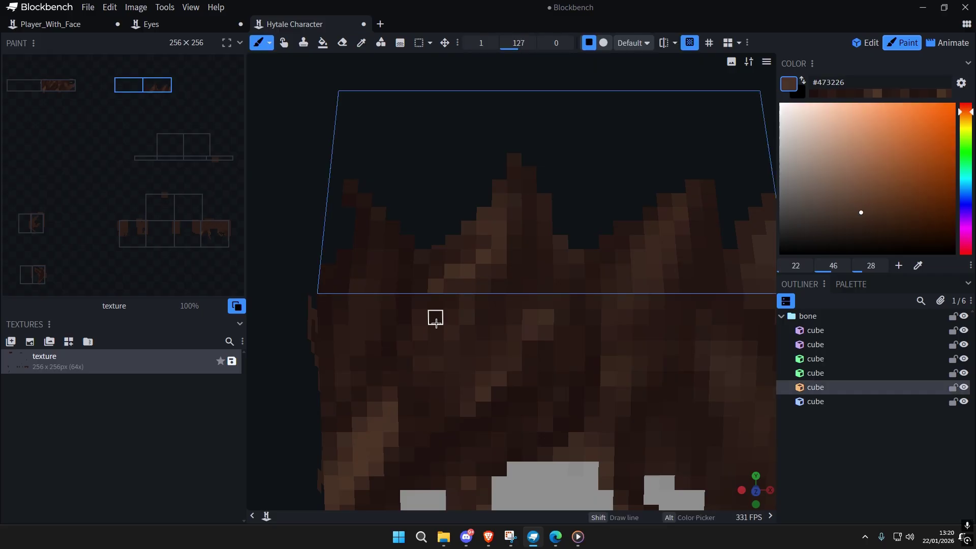
{"action": "left_click", "coordinate": [422, 387]}
{"action": "scroll", "coordinate": [471, 345], "scroll_direction": "down", "scroll_amount": 2}
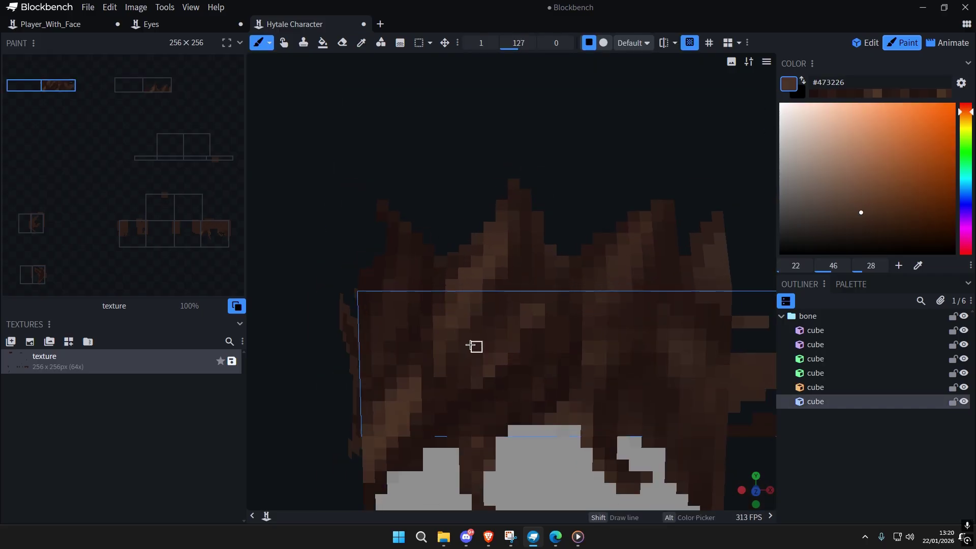
Step: Shade the lower left edge of the left-centre highlight with #2a1a17 pixels, then deselect the cube
{"action": "left_click", "coordinate": [448, 385], "text": "alt"}
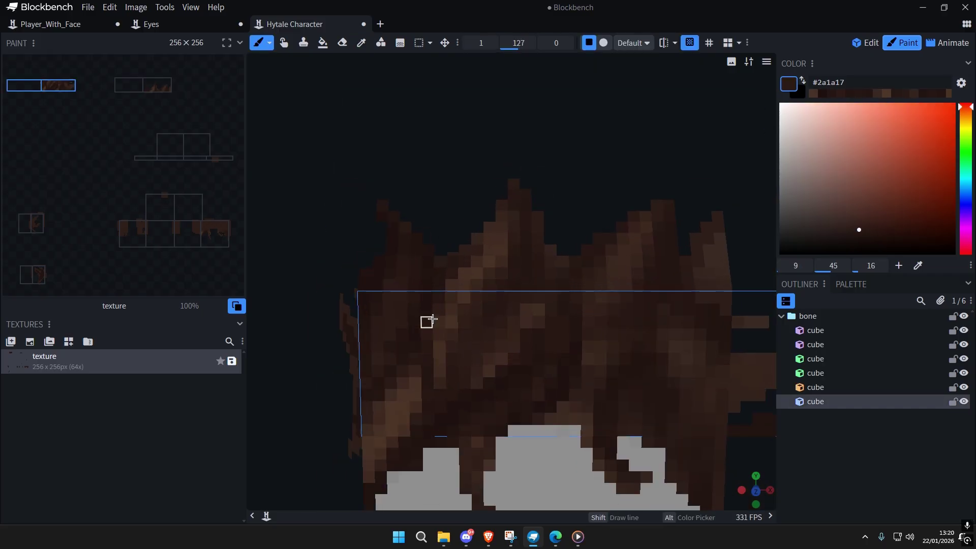
{"action": "scroll", "coordinate": [491, 261], "scroll_direction": "down", "scroll_amount": 7}
{"action": "key", "text": "ctrl+a"}
{"action": "key", "text": "ctrl+a"}
{"action": "scroll", "coordinate": [533, 358], "scroll_direction": "up", "scroll_amount": 6}
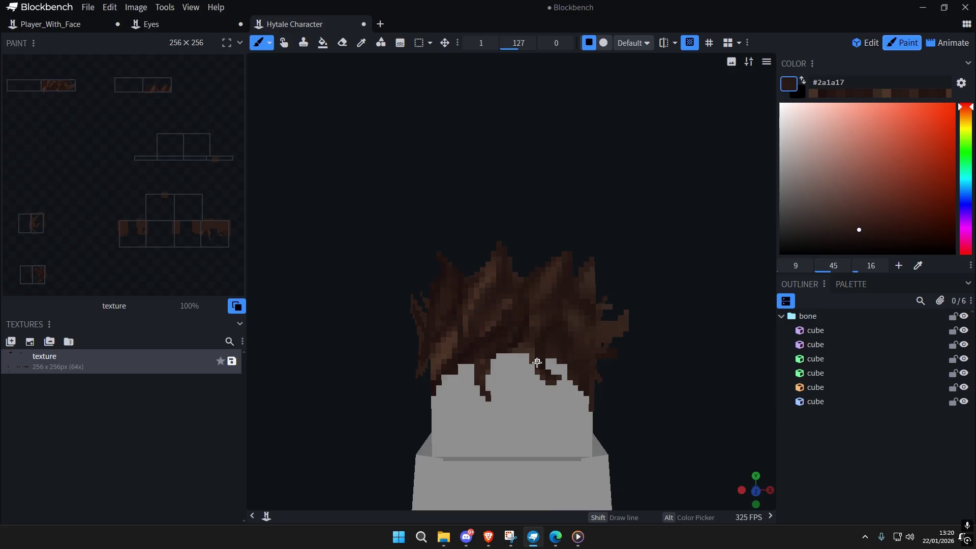
Step: Blend #36241d pixels into the base of the right-centre spike and the front hair beneath it, then deselect
{"action": "left_click", "coordinate": [456, 291], "text": "alt"}
{"action": "scroll", "coordinate": [564, 290], "scroll_direction": "up", "scroll_amount": 6}
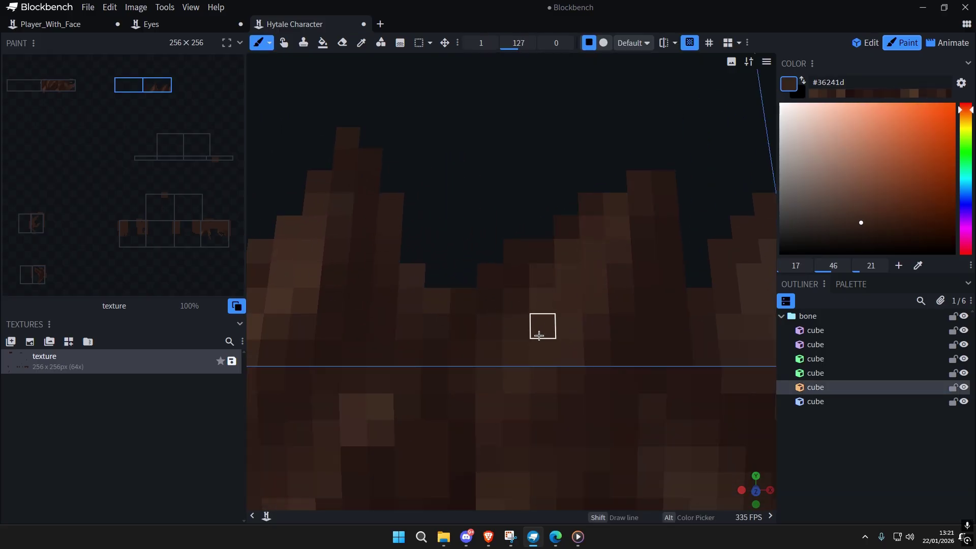
{"action": "left_click", "coordinate": [544, 377]}
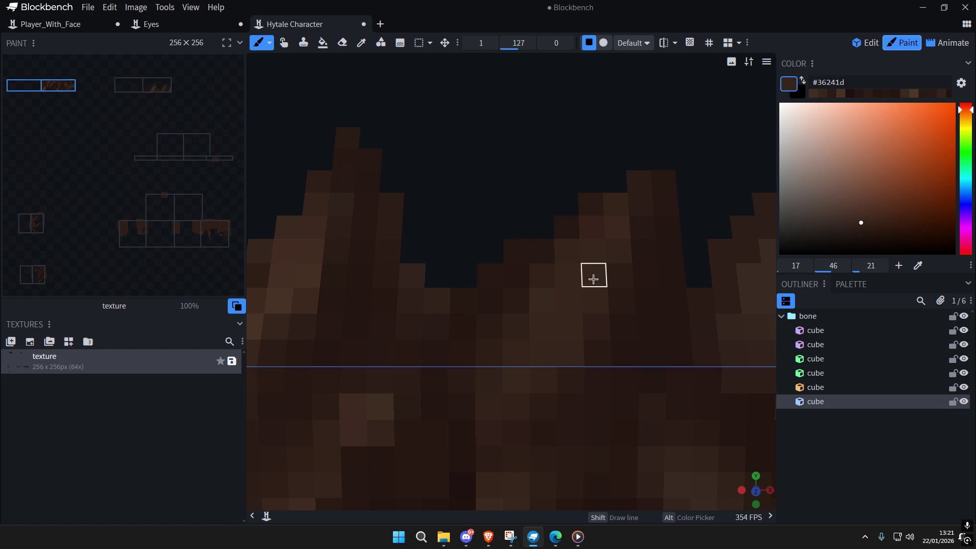
{"action": "scroll", "coordinate": [593, 279], "scroll_direction": "down", "scroll_amount": 4}
{"action": "key", "text": "ctrl+a"}
{"action": "key", "text": "ctrl+a"}
{"action": "scroll", "coordinate": [533, 269], "scroll_direction": "up", "scroll_amount": 4}
Step: Paint a diagonal #473226 highlight down the right-centre spike to the top of the front hair, then deselect
{"action": "right_click_drag", "start_coordinate": [394, 292], "coordinate": [574, 257]}
{"action": "left_click", "coordinate": [460, 219], "text": "alt"}
{"action": "right_click_drag", "start_coordinate": [680, 218], "coordinate": [520, 264]}
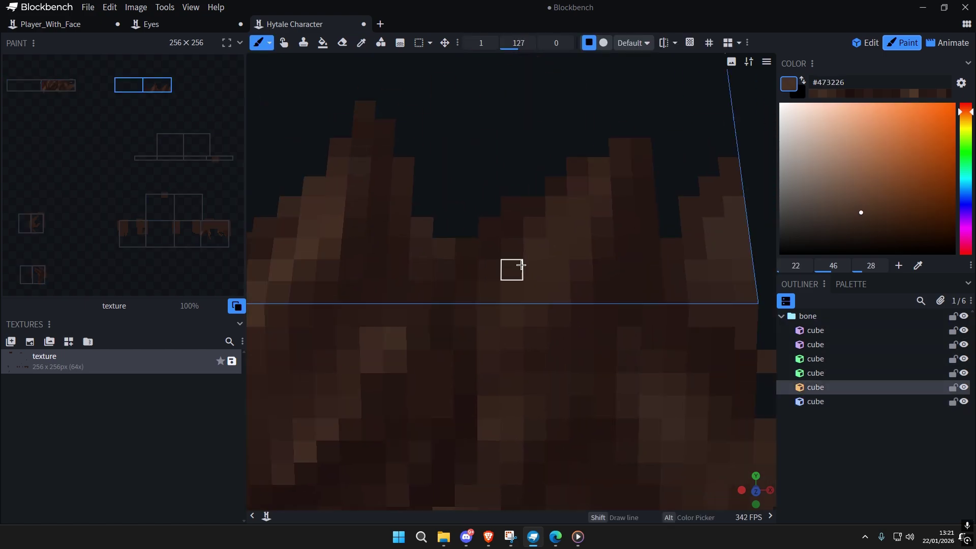
{"action": "left_click", "coordinate": [584, 228]}
{"action": "left_click", "coordinate": [525, 308]}
{"action": "scroll", "coordinate": [538, 292], "scroll_direction": "down", "scroll_amount": 3}
{"action": "key", "text": "ctrl+a"}
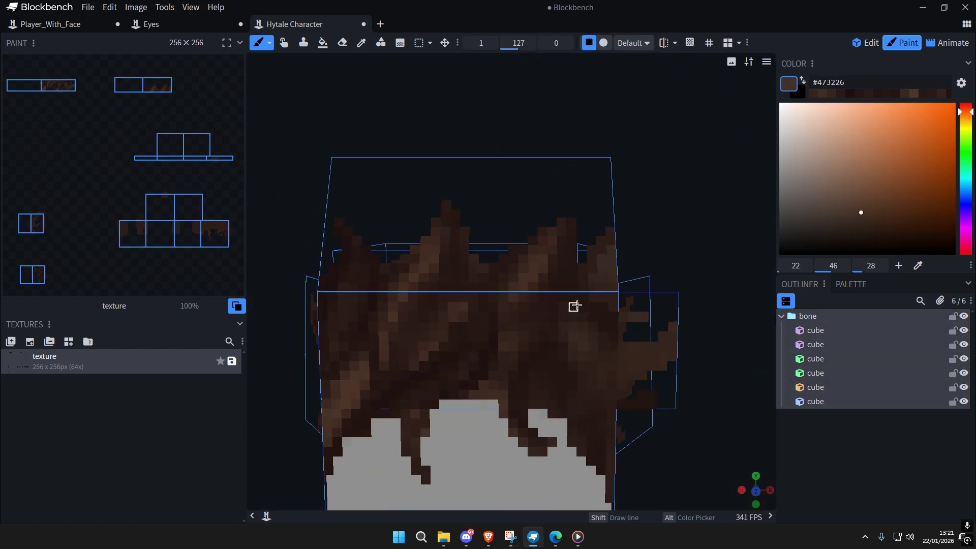
{"action": "key", "text": "ctrl+a"}
{"action": "scroll", "coordinate": [571, 305], "scroll_direction": "down", "scroll_amount": 2}
{"action": "scroll", "coordinate": [570, 305], "scroll_direction": "up", "scroll_amount": 3}
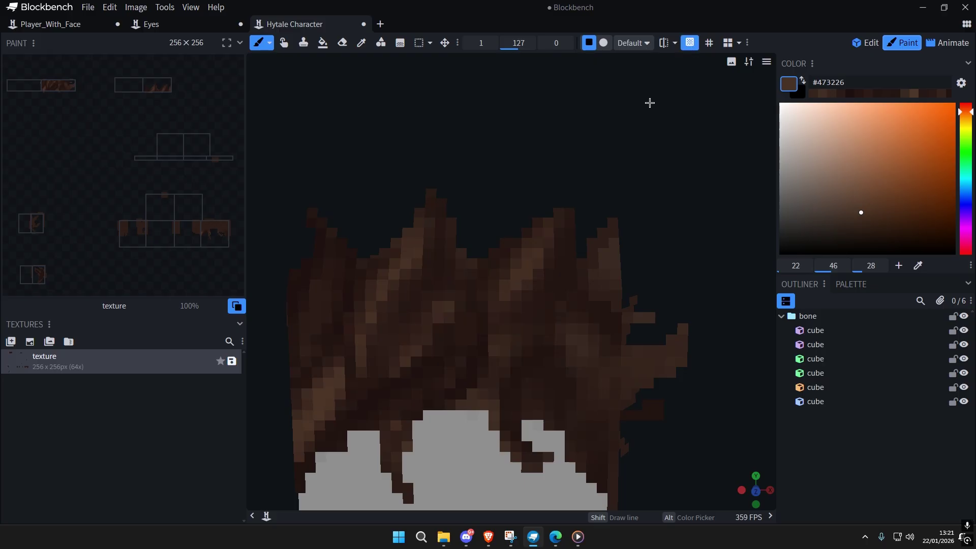
Step: Paint a #4b3428 highlight across the right part of the front hair, slanting down toward the side spike
{"action": "scroll", "coordinate": [649, 103], "scroll_direction": "up", "scroll_amount": 5}
{"action": "right_click_drag", "start_coordinate": [504, 321], "coordinate": [604, 218]}
{"action": "left_click", "coordinate": [315, 366], "text": "alt"}
{"action": "right_click_drag", "start_coordinate": [670, 302], "coordinate": [516, 285]}
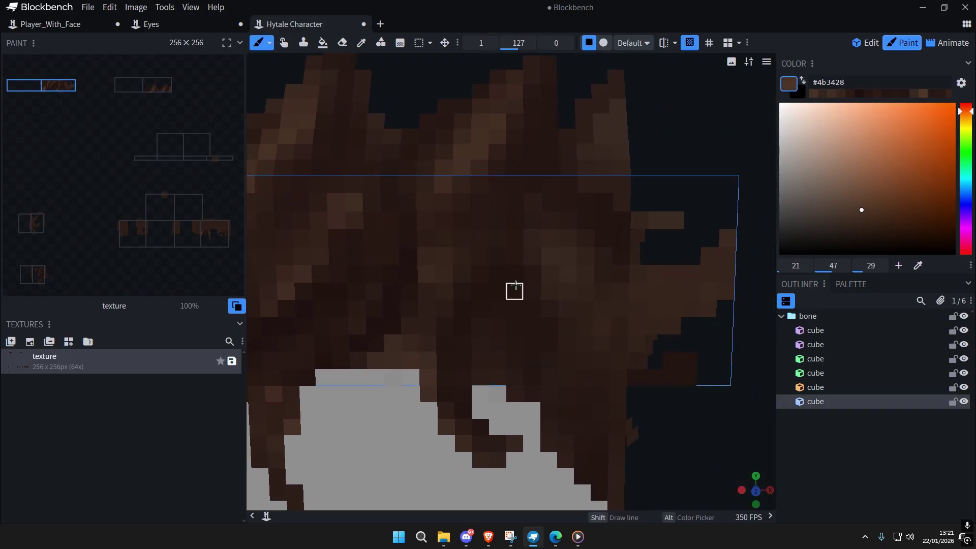
{"action": "left_click", "coordinate": [557, 260]}
{"action": "scroll", "coordinate": [638, 305], "scroll_direction": "down", "scroll_amount": 1}
{"action": "right_click_drag", "start_coordinate": [639, 305], "coordinate": [570, 310]}
{"action": "scroll", "coordinate": [554, 320], "scroll_direction": "up", "scroll_amount": 1}
{"action": "key", "text": "ctrl+a"}
{"action": "scroll", "coordinate": [632, 279], "scroll_direction": "down", "scroll_amount": 4}
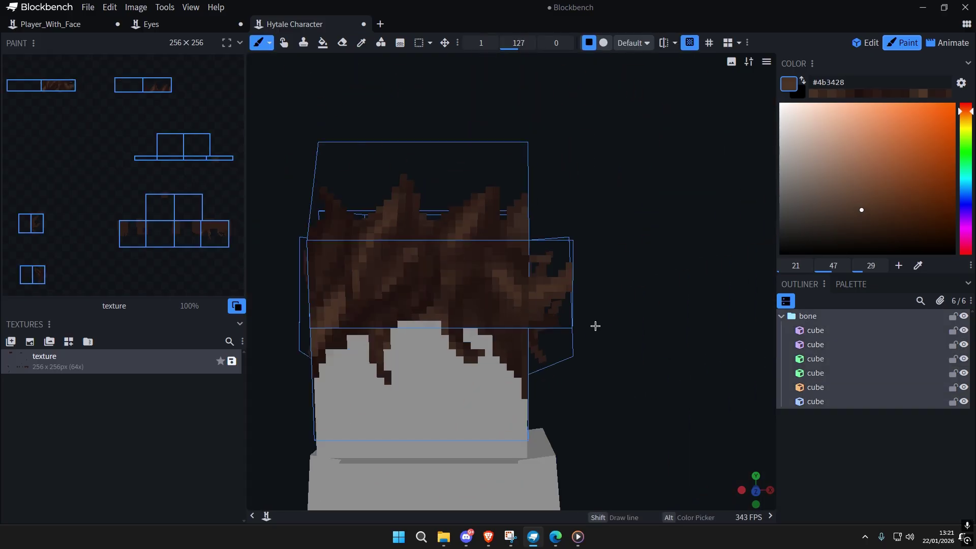
Step: Add #3f2b22 pixels to the front hair below the right-centre spike's highlight, leaving all cubes deselected
{"action": "key", "text": "ctrl+a"}
{"action": "key", "text": "ctrl+a"}
{"action": "key", "text": "ctrl+a"}
{"action": "scroll", "coordinate": [607, 270], "scroll_direction": "up", "scroll_amount": 7}
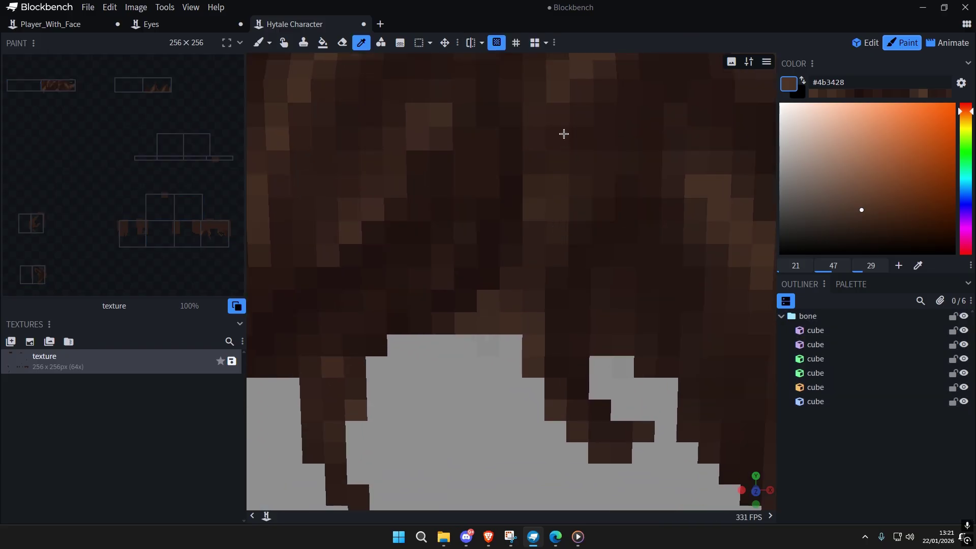
{"action": "left_click", "coordinate": [537, 209], "text": "alt"}
{"action": "key", "text": "ctrl+a"}
{"action": "scroll", "coordinate": [498, 314], "scroll_direction": "down", "scroll_amount": 9}
{"action": "key", "text": "ctrl+a"}
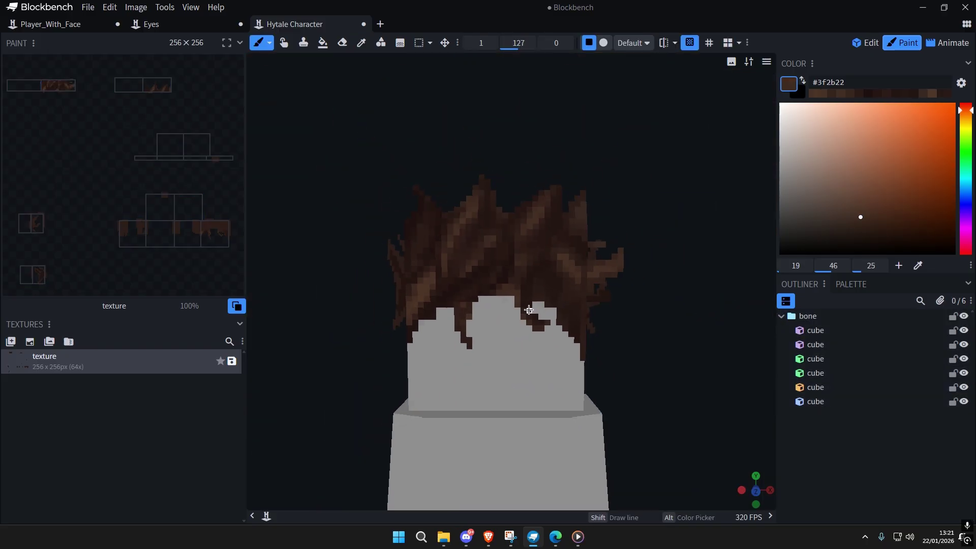
Step: Paint #1e1110 shadow pixels in the front hair just above the right forehead strand
{"action": "scroll", "coordinate": [538, 320], "scroll_direction": "up", "scroll_amount": 8}
{"action": "left_click", "coordinate": [468, 342], "text": "alt"}
{"action": "left_click_drag", "start_coordinate": [486, 340], "coordinate": [525, 340]}
{"action": "scroll", "coordinate": [544, 358], "scroll_direction": "down", "scroll_amount": 1}
{"action": "scroll", "coordinate": [554, 370], "scroll_direction": "down", "scroll_amount": 5}
{"action": "scroll", "coordinate": [529, 343], "scroll_direction": "up", "scroll_amount": 5}
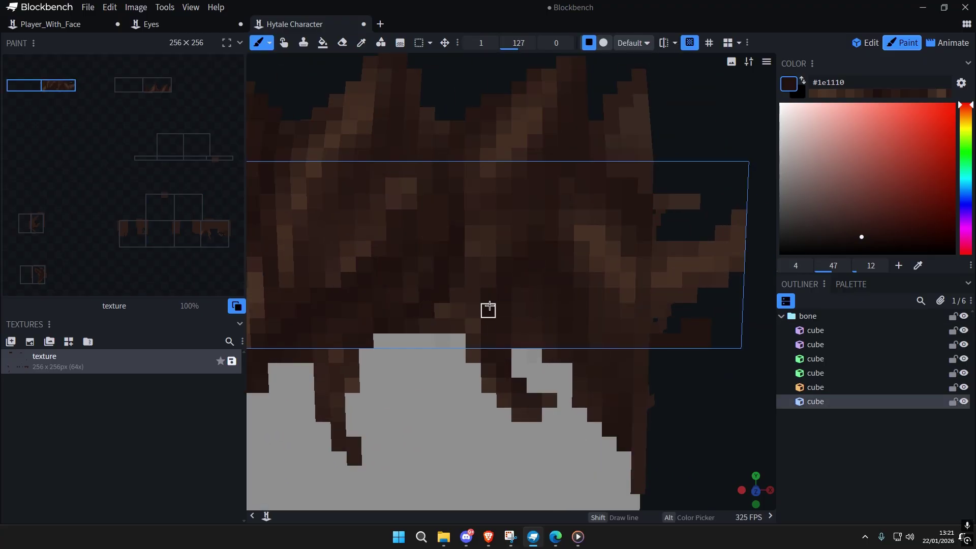
{"action": "scroll", "coordinate": [584, 342], "scroll_direction": "down", "scroll_amount": 5}
{"action": "scroll", "coordinate": [582, 318], "scroll_direction": "up", "scroll_amount": 3}
Step: Extend the right-hand highlight down the side of the front hair with #442f24 pixels
{"action": "left_click", "coordinate": [601, 326], "text": "alt"}
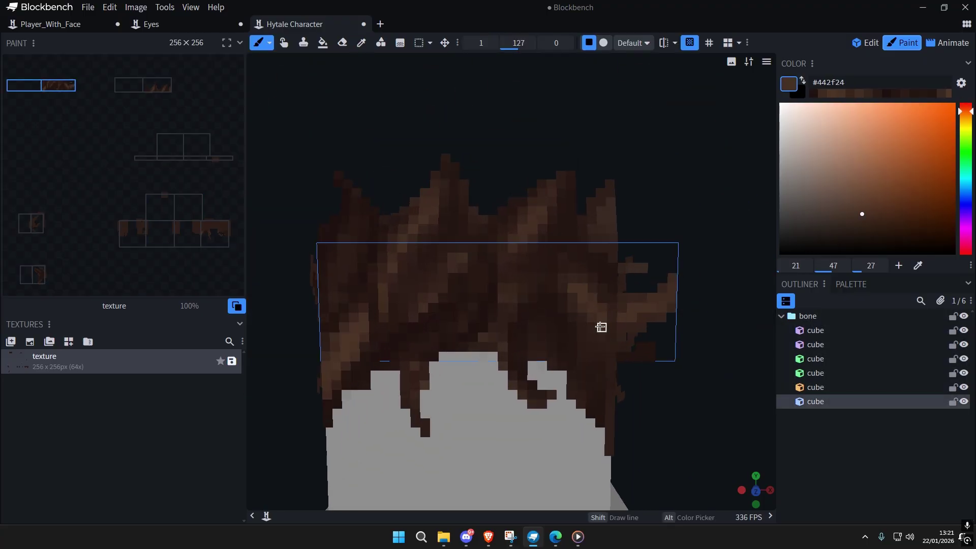
{"action": "scroll", "coordinate": [601, 374], "scroll_direction": "down", "scroll_amount": 6}
{"action": "scroll", "coordinate": [603, 315], "scroll_direction": "up", "scroll_amount": 3}
{"action": "scroll", "coordinate": [625, 327], "scroll_direction": "down", "scroll_amount": 3}
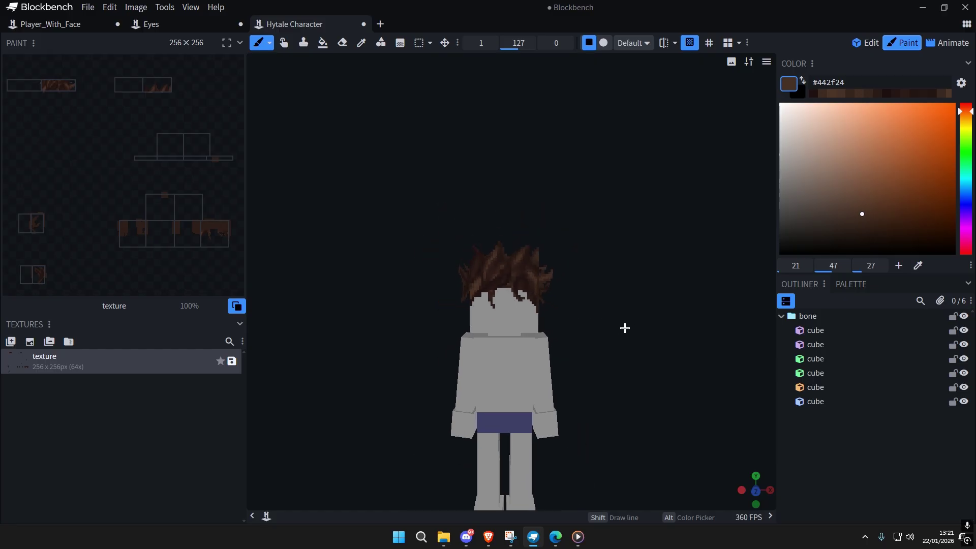
{"action": "scroll", "coordinate": [582, 281], "scroll_direction": "up", "scroll_amount": 5}
{"action": "scroll", "coordinate": [394, 211], "scroll_direction": "up", "scroll_amount": 4}
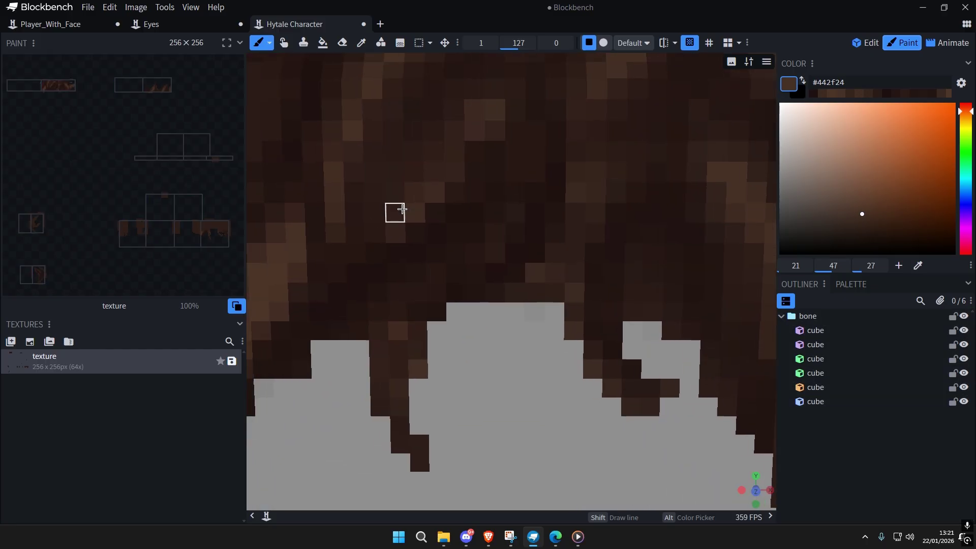
Step: Shade the front hair around the two left highlights with #261714 and #1f1210 pixels
{"action": "left_click", "coordinate": [464, 257], "text": "alt"}
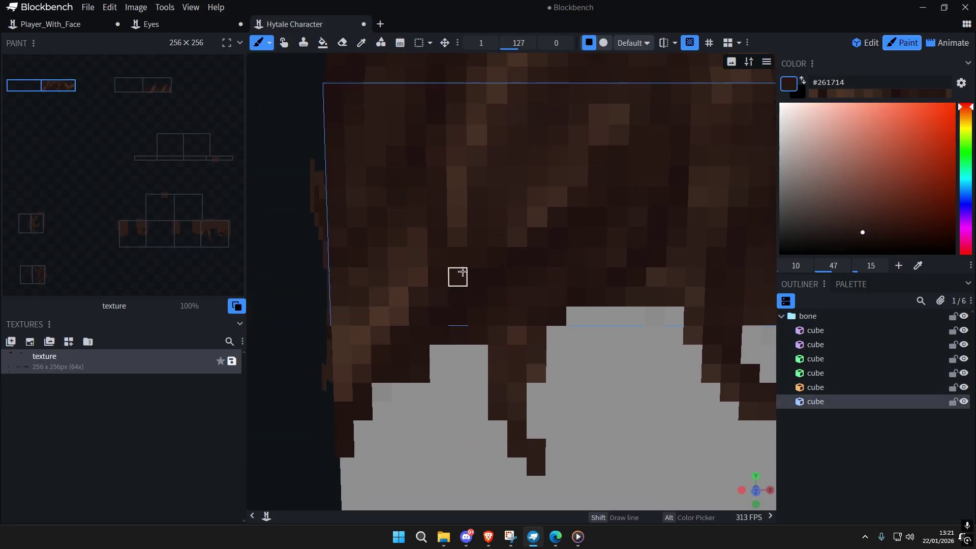
{"action": "scroll", "coordinate": [461, 273], "scroll_direction": "down", "scroll_amount": 4}
{"action": "scroll", "coordinate": [534, 305], "scroll_direction": "up", "scroll_amount": 4}
{"action": "left_click", "coordinate": [462, 305], "text": "alt"}
{"action": "left_click", "coordinate": [460, 249], "text": "alt"}
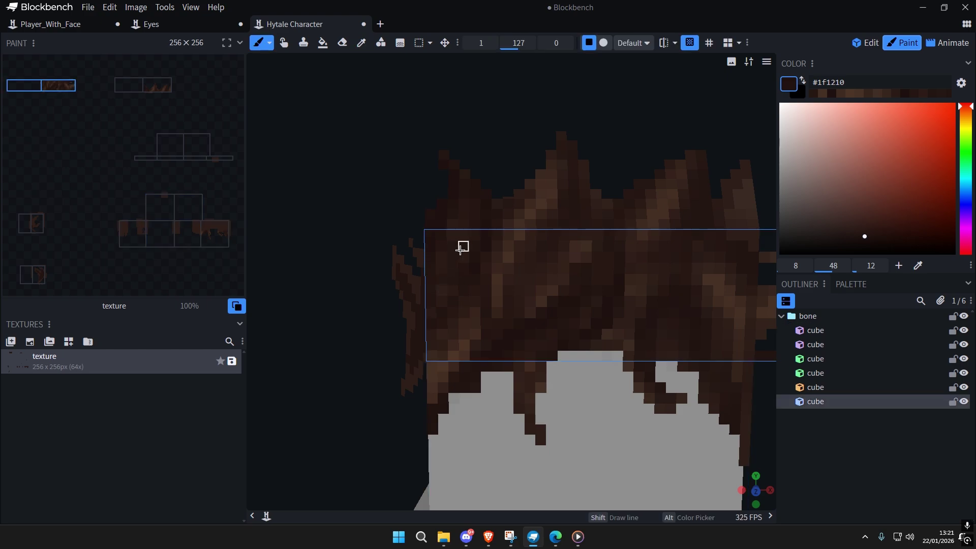
Step: Paint a #422c24 highlight streak on the far left of the front hair, then deselect the cube
{"action": "scroll", "coordinate": [482, 314], "scroll_direction": "up", "scroll_amount": 3}
{"action": "left_click", "coordinate": [440, 360], "text": "alt"}
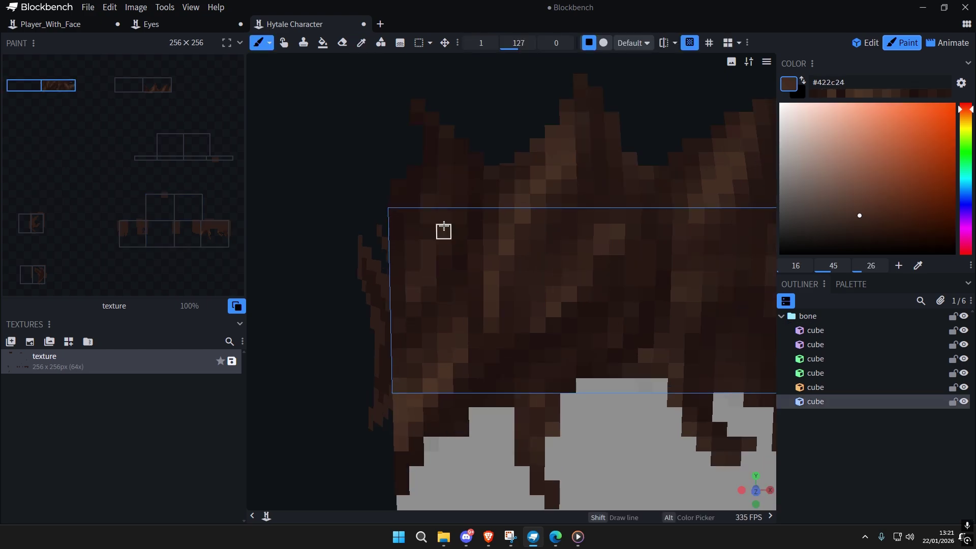
{"action": "scroll", "coordinate": [503, 279], "scroll_direction": "down", "scroll_amount": 6}
{"action": "key", "text": "ctrl+a"}
{"action": "key", "text": "ctrl+a"}
{"action": "scroll", "coordinate": [564, 284], "scroll_direction": "up", "scroll_amount": 3}
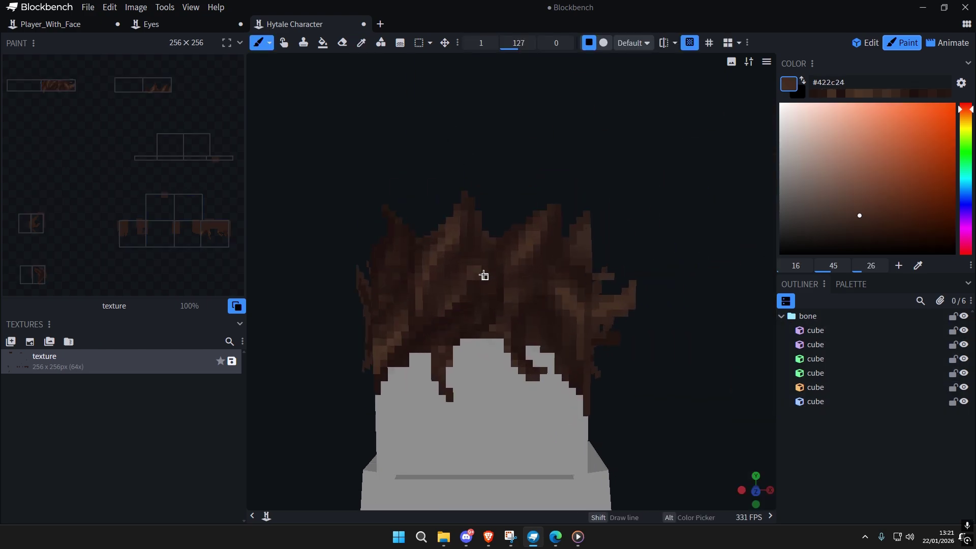
Step: Darken the front hair around the right-hand curved highlight with #211311 pixels, then deselect the cube
{"action": "scroll", "coordinate": [484, 275], "scroll_direction": "up", "scroll_amount": 3}
{"action": "scroll", "coordinate": [623, 309], "scroll_direction": "down", "scroll_amount": 5}
{"action": "left_click", "coordinate": [609, 297]}
{"action": "scroll", "coordinate": [602, 285], "scroll_direction": "up", "scroll_amount": 4}
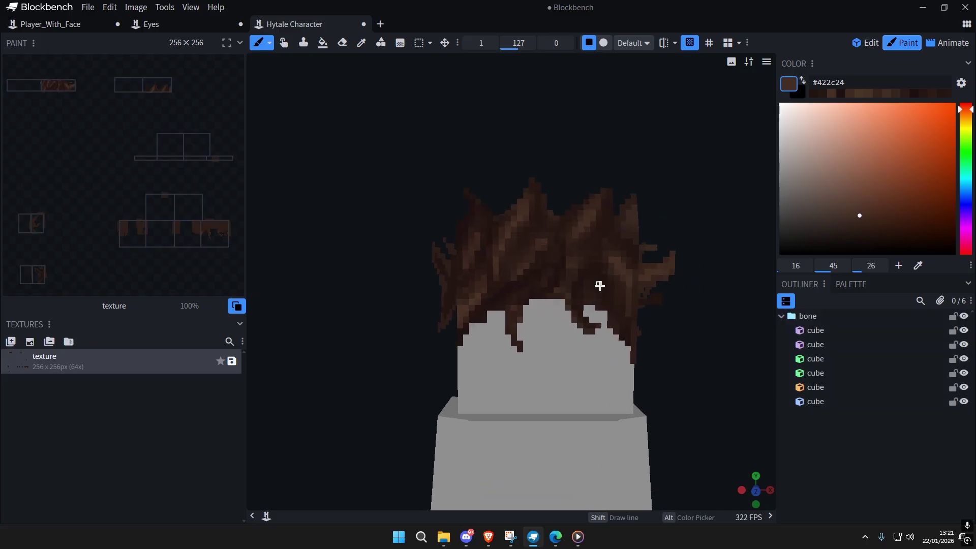
{"action": "scroll", "coordinate": [565, 300], "scroll_direction": "up", "scroll_amount": 2}
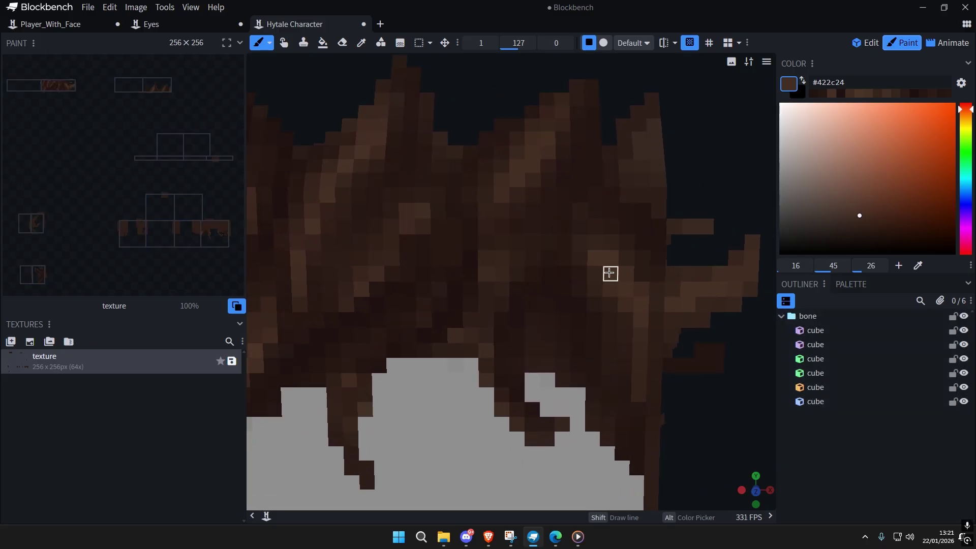
{"action": "left_click", "coordinate": [552, 243], "text": "alt"}
{"action": "left_click", "coordinate": [577, 339], "text": "alt"}
{"action": "scroll", "coordinate": [633, 422], "scroll_direction": "down", "scroll_amount": 7}
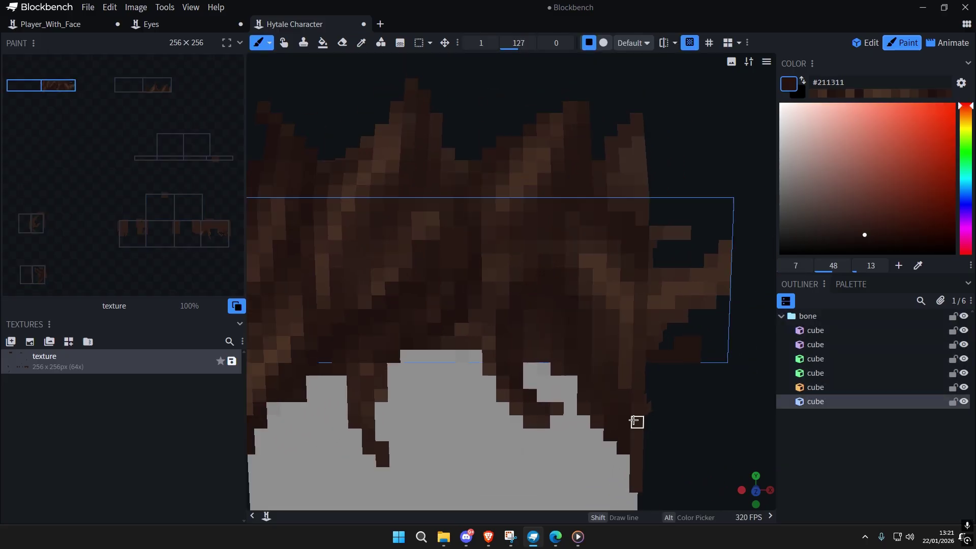
{"action": "key", "text": "ctrl+a"}
{"action": "key", "text": "ctrl+a"}
{"action": "scroll", "coordinate": [601, 335], "scroll_direction": "down", "scroll_amount": 3}
{"action": "scroll", "coordinate": [601, 326], "scroll_direction": "up", "scroll_amount": 8}
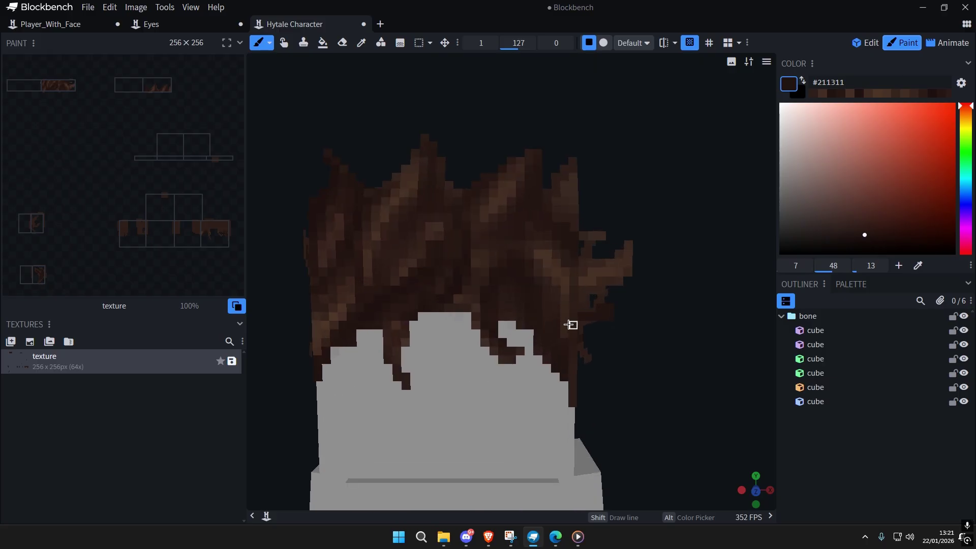
Step: Blend #231513 pixels into the shadow above the right forehead strand, then deselect the cube
{"action": "left_click", "coordinate": [489, 318], "text": "alt"}
{"action": "scroll", "coordinate": [552, 331], "scroll_direction": "down", "scroll_amount": 5}
{"action": "key", "text": "ctrl+a"}
{"action": "key", "text": "ctrl+a"}
{"action": "scroll", "coordinate": [553, 326], "scroll_direction": "up", "scroll_amount": 5}
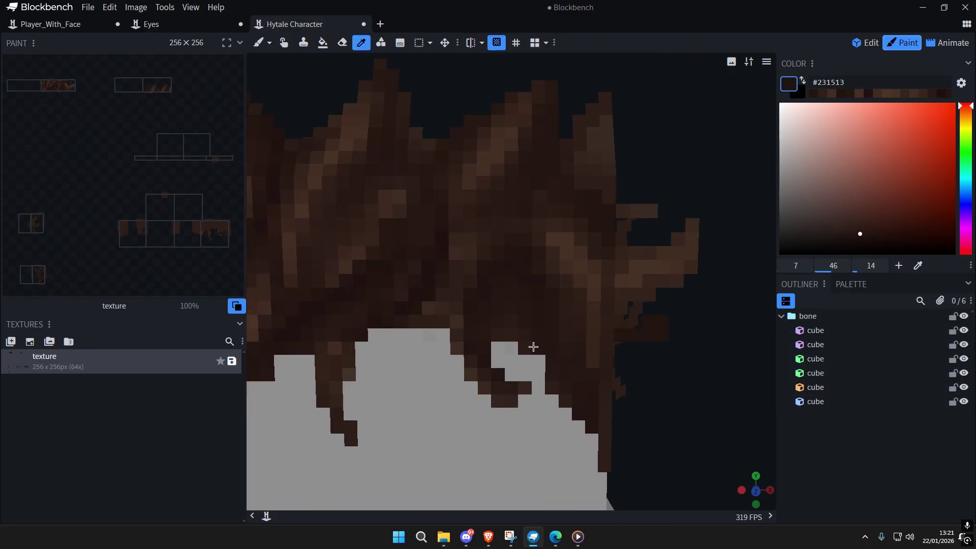
Step: Refine the hair above the gap in the right forehead strand with #2d1e19 and #241614 pixels, then deselect
{"action": "left_click", "coordinate": [573, 310], "text": "alt"}
{"action": "left_click_drag", "start_coordinate": [511, 337], "coordinate": [501, 312]}
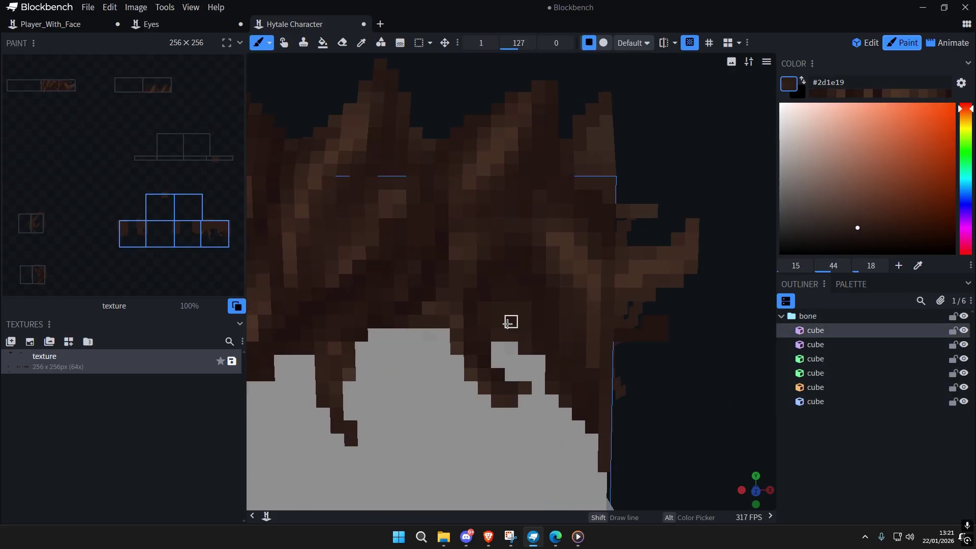
{"action": "left_click", "coordinate": [497, 298], "text": "alt"}
{"action": "scroll", "coordinate": [559, 334], "scroll_direction": "down", "scroll_amount": 6}
{"action": "key", "text": "ctrl+a"}
{"action": "key", "text": "ctrl+a"}
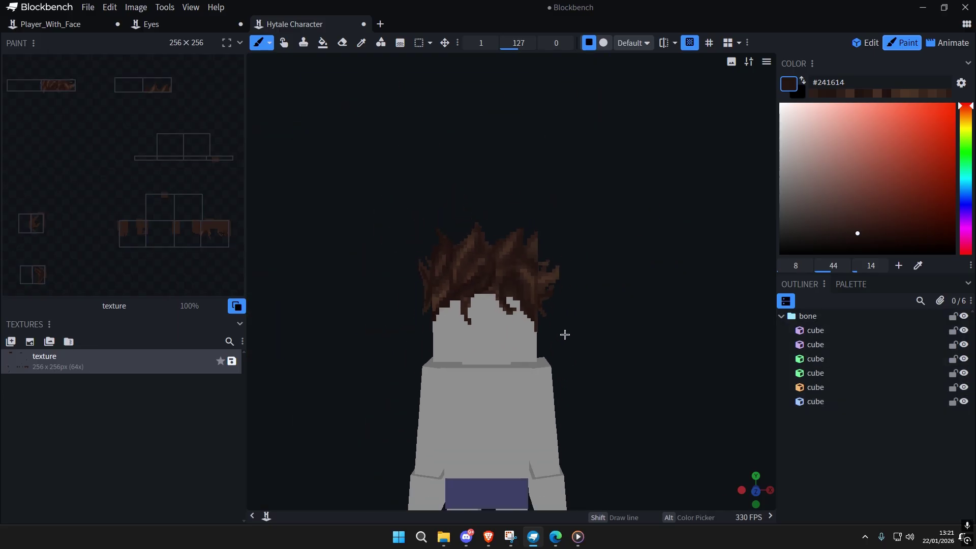
Step: Paint #2c1e19 pixels along the central hairline beside its small highlight, then deselect the cube
{"action": "right_click_drag", "start_coordinate": [564, 333], "coordinate": [579, 315]}
{"action": "scroll", "coordinate": [579, 316], "scroll_direction": "up", "scroll_amount": 5}
{"action": "right_click_drag", "start_coordinate": [547, 109], "coordinate": [578, 132]}
{"action": "scroll", "coordinate": [510, 319], "scroll_direction": "up", "scroll_amount": 2}
{"action": "left_click", "coordinate": [495, 303], "text": "alt"}
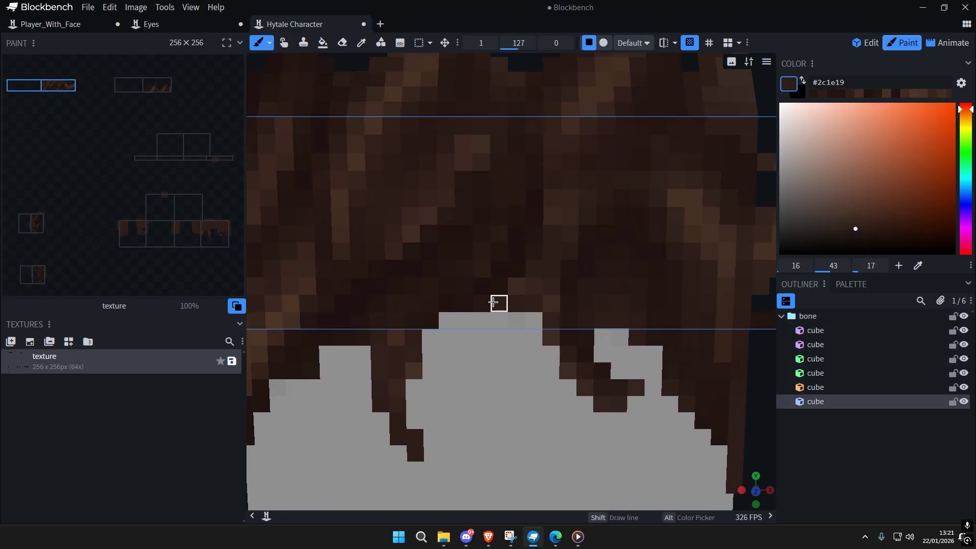
{"action": "scroll", "coordinate": [564, 336], "scroll_direction": "down", "scroll_amount": 7}
{"action": "key", "text": "ctrl+a"}
{"action": "key", "text": "ctrl+a"}
{"action": "right_click_drag", "start_coordinate": [536, 308], "coordinate": [547, 309]}
{"action": "scroll", "coordinate": [546, 308], "scroll_direction": "up", "scroll_amount": 3}
{"action": "scroll", "coordinate": [547, 308], "scroll_direction": "up", "scroll_amount": 2}
Step: Blend #36241e and #1f1110 pixels into the front hair between the central hairline and the right strand, then deselect
{"action": "left_click", "coordinate": [575, 283], "text": "alt"}
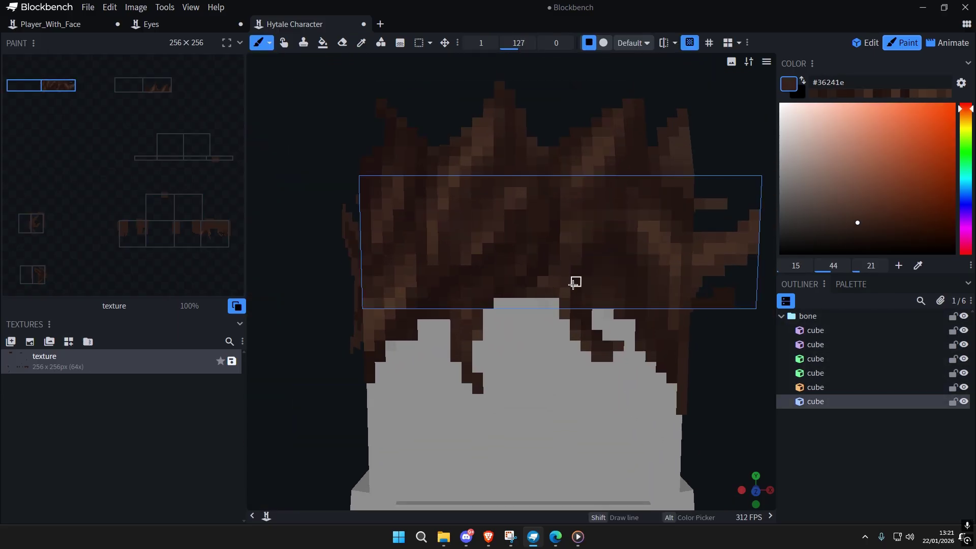
{"action": "left_click", "coordinate": [542, 269], "text": "alt"}
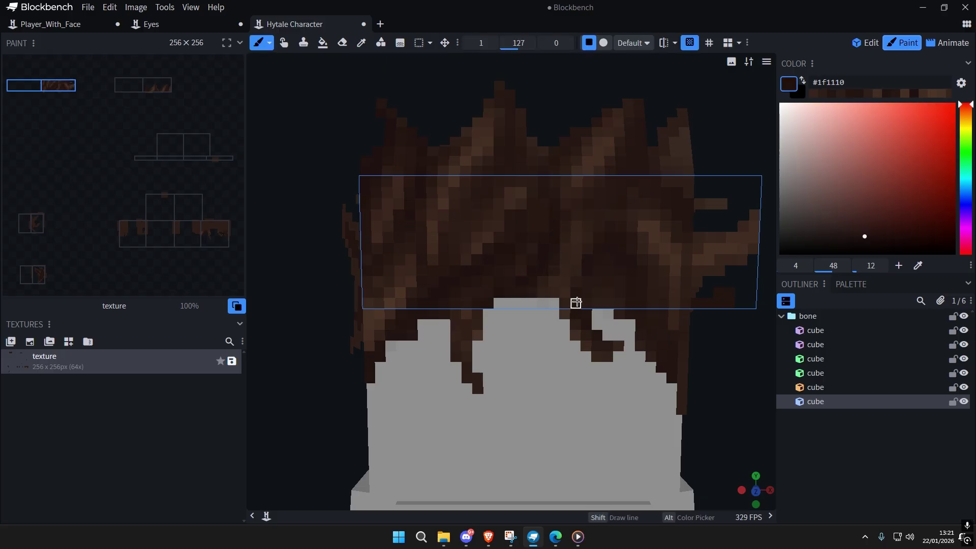
{"action": "scroll", "coordinate": [576, 303], "scroll_direction": "down", "scroll_amount": 5}
{"action": "key", "text": "ctrl+a"}
{"action": "key", "text": "ctrl+a"}
{"action": "scroll", "coordinate": [596, 316], "scroll_direction": "up", "scroll_amount": 4}
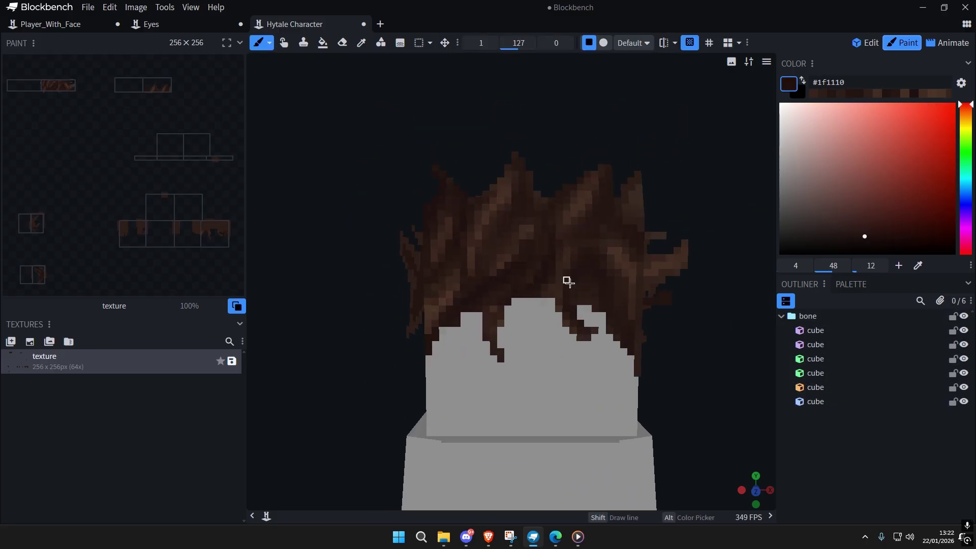
Step: Blend #211312 pixels into the front hair beside the central diagonal highlight, then deselect the cube
{"action": "scroll", "coordinate": [568, 282], "scroll_direction": "up", "scroll_amount": 2}
{"action": "left_click", "coordinate": [500, 306]}
{"action": "scroll", "coordinate": [500, 304], "scroll_direction": "up", "scroll_amount": 2}
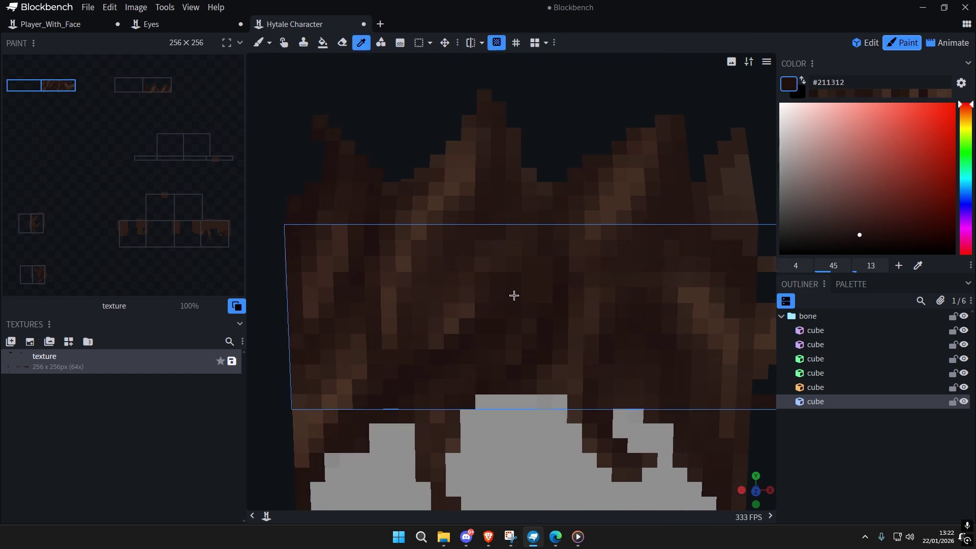
{"action": "left_click", "coordinate": [498, 309], "text": "alt"}
{"action": "scroll", "coordinate": [476, 234], "scroll_direction": "down", "scroll_amount": 5}
{"action": "key", "text": "ctrl+a"}
{"action": "key", "text": "ctrl+a"}
{"action": "scroll", "coordinate": [542, 330], "scroll_direction": "up", "scroll_amount": 6}
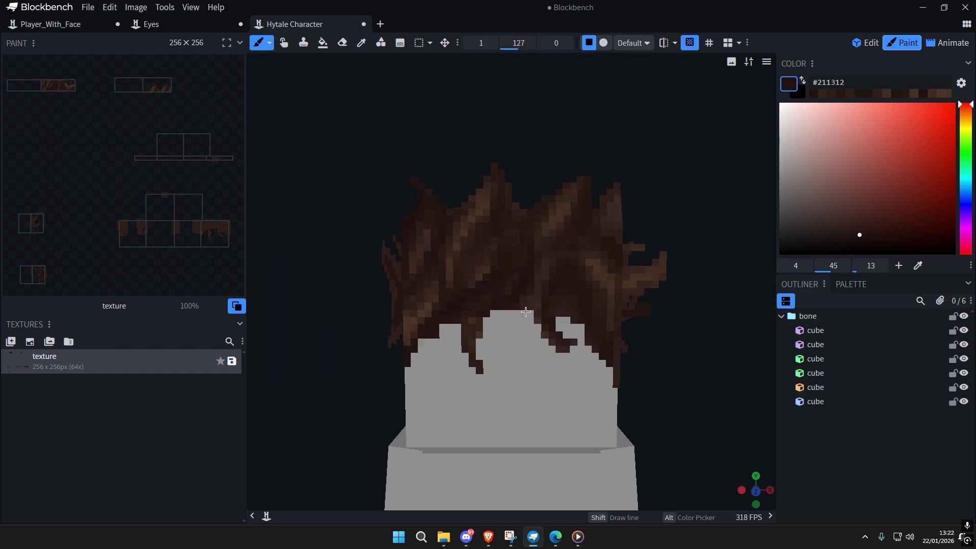
Step: Soften the shadow in the middle of the front hair with #241613 pixels, then deselect the cube
{"action": "left_click", "coordinate": [472, 332], "text": "alt"}
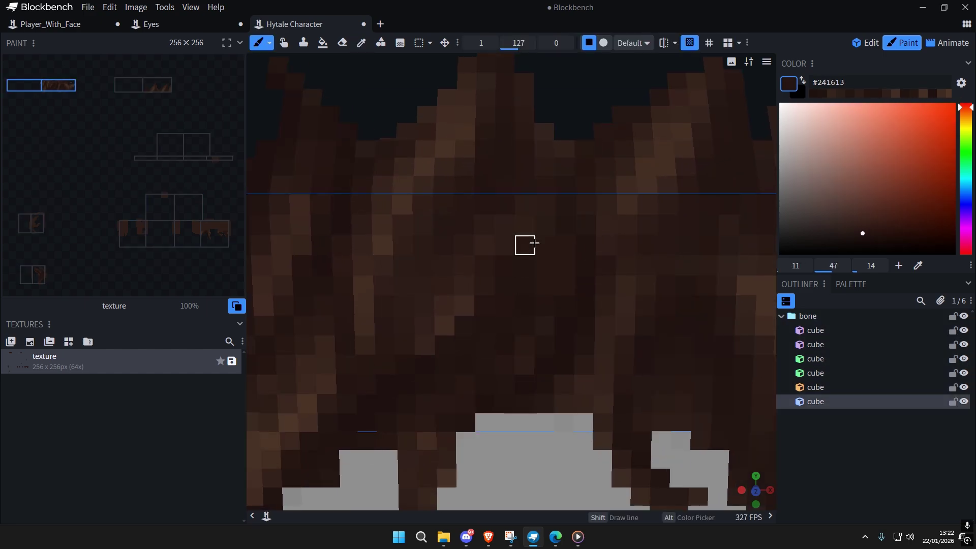
{"action": "scroll", "coordinate": [533, 325], "scroll_direction": "down", "scroll_amount": 8}
{"action": "key", "text": "ctrl+a"}
{"action": "key", "text": "ctrl+a"}
{"action": "scroll", "coordinate": [567, 308], "scroll_direction": "up", "scroll_amount": 4}
{"action": "scroll", "coordinate": [565, 325], "scroll_direction": "down", "scroll_amount": 4}
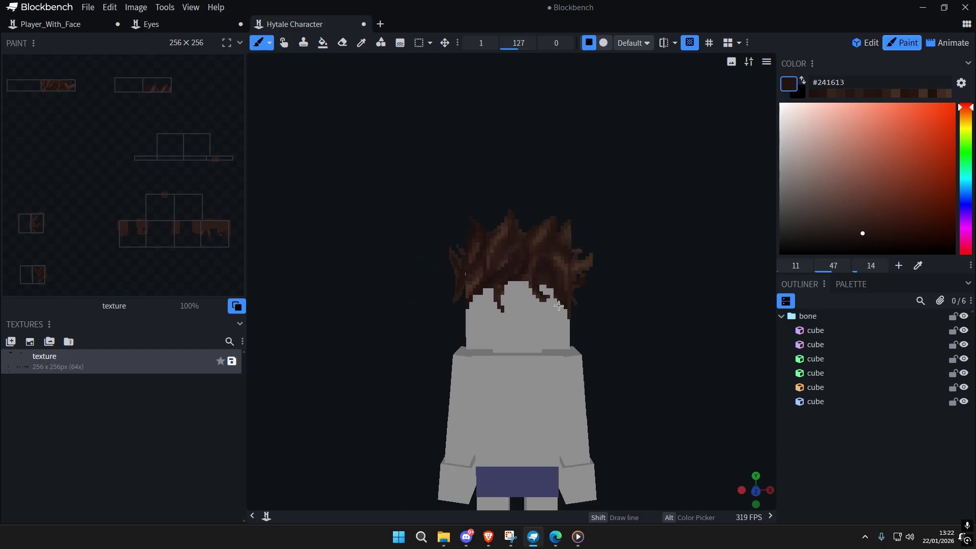
{"action": "scroll", "coordinate": [582, 290], "scroll_direction": "up", "scroll_amount": 4}
{"action": "key", "text": "ctrl+a"}
{"action": "key", "text": "ctrl+a"}
Step: Blend #31221c pixels into the front hair where it meets the right side tuft, then deselect
{"action": "scroll", "coordinate": [579, 277], "scroll_direction": "up", "scroll_amount": 2}
{"action": "scroll", "coordinate": [577, 277], "scroll_direction": "down", "scroll_amount": 4}
{"action": "scroll", "coordinate": [582, 277], "scroll_direction": "up", "scroll_amount": 3}
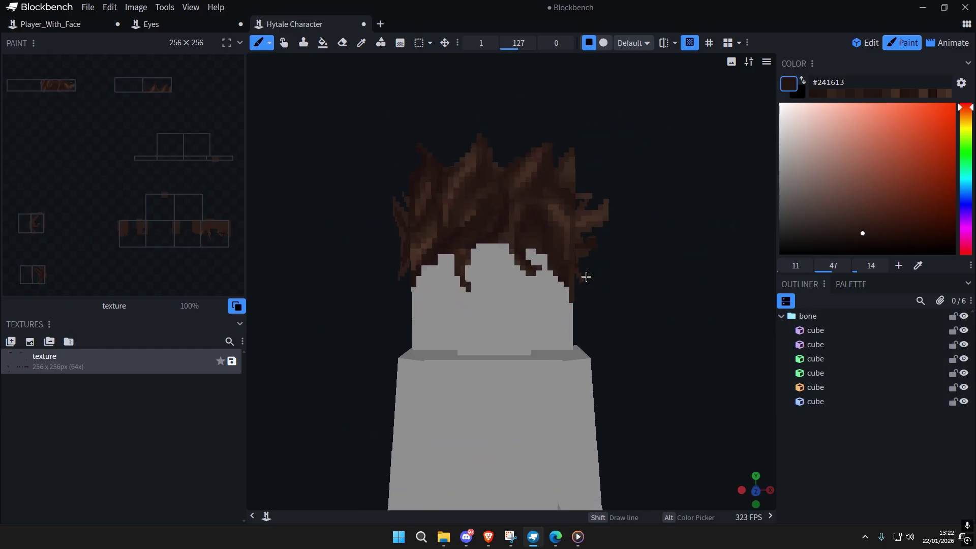
{"action": "scroll", "coordinate": [610, 287], "scroll_direction": "down", "scroll_amount": 1}
{"action": "scroll", "coordinate": [634, 297], "scroll_direction": "up", "scroll_amount": 6}
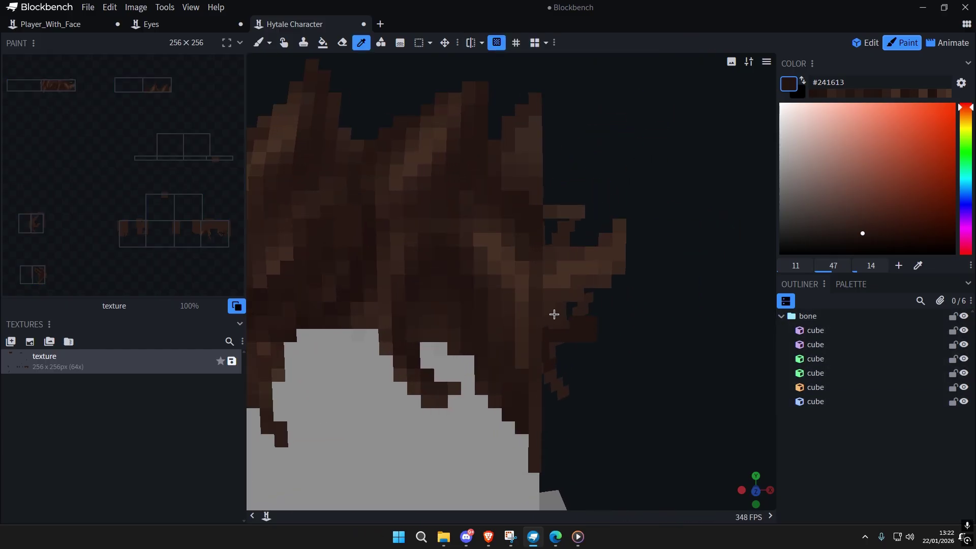
{"action": "left_click", "coordinate": [557, 333], "text": "alt"}
{"action": "scroll", "coordinate": [591, 341], "scroll_direction": "down", "scroll_amount": 4}
{"action": "key", "text": "ctrl+a"}
{"action": "key", "text": "ctrl+a"}
{"action": "scroll", "coordinate": [559, 336], "scroll_direction": "up", "scroll_amount": 4}
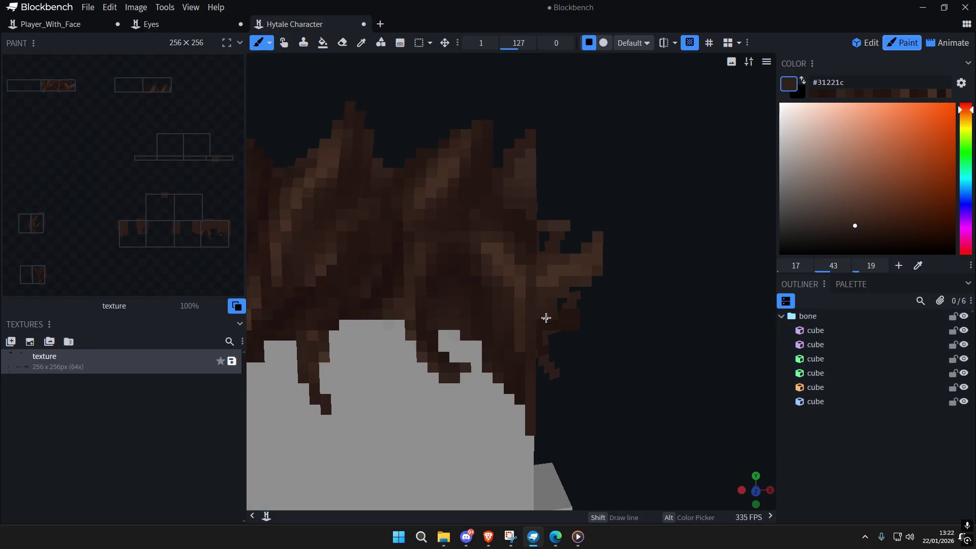
Step: Shade the underside of the right side tuft with #211311 pixels
{"action": "scroll", "coordinate": [583, 320], "scroll_direction": "up", "scroll_amount": 2}
{"action": "left_click", "coordinate": [580, 335], "text": "alt"}
{"action": "mouse_move", "coordinate": [575, 335]}
{"action": "left_mouse_down"}
{"action": "mouse_move", "coordinate": [550, 327]}
{"action": "mouse_move", "coordinate": [619, 260]}
{"action": "left_mouse_up"}
{"action": "scroll", "coordinate": [585, 333], "scroll_direction": "down", "scroll_amount": 4}
{"action": "scroll", "coordinate": [582, 338], "scroll_direction": "up", "scroll_amount": 3}
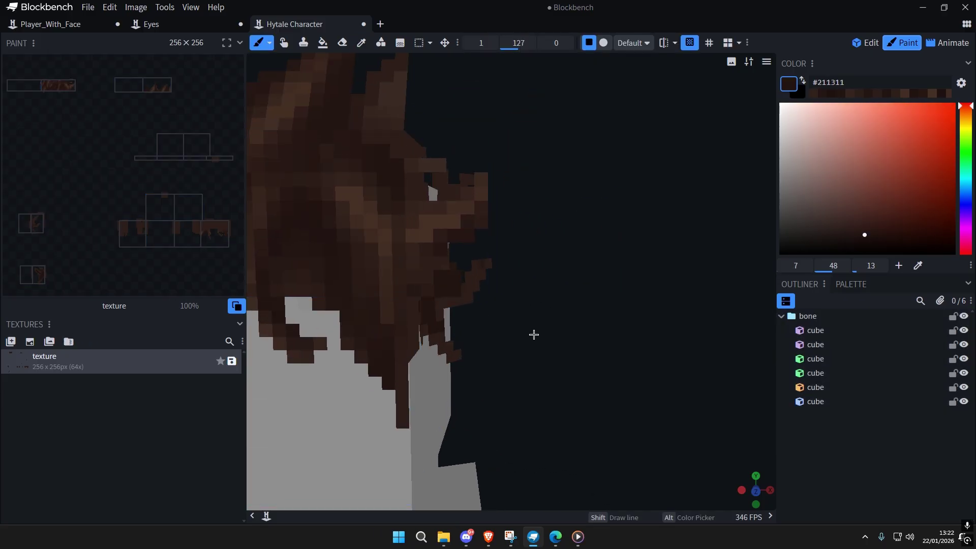
Step: Refine the right side tuft with #291a16, turn off the alpha lock and erase edge pixels to taper it, then deselect
{"action": "scroll", "coordinate": [533, 334], "scroll_direction": "up", "scroll_amount": 2}
{"action": "left_click", "coordinate": [553, 283], "text": "alt"}
{"action": "right_click_drag", "start_coordinate": [620, 303], "coordinate": [568, 329]}
{"action": "scroll", "coordinate": [568, 329], "scroll_direction": "up", "scroll_amount": 2}
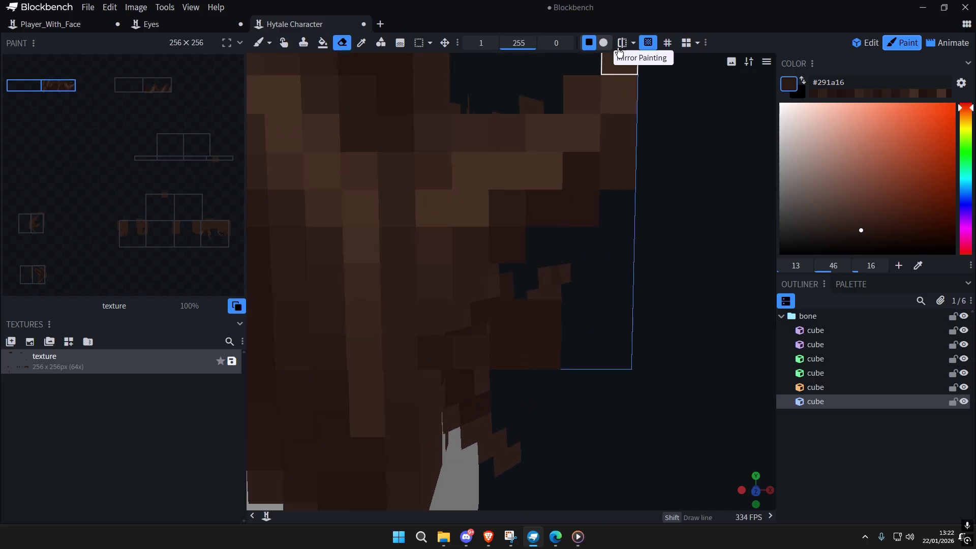
{"action": "scroll", "coordinate": [562, 366], "scroll_direction": "down", "scroll_amount": 5}
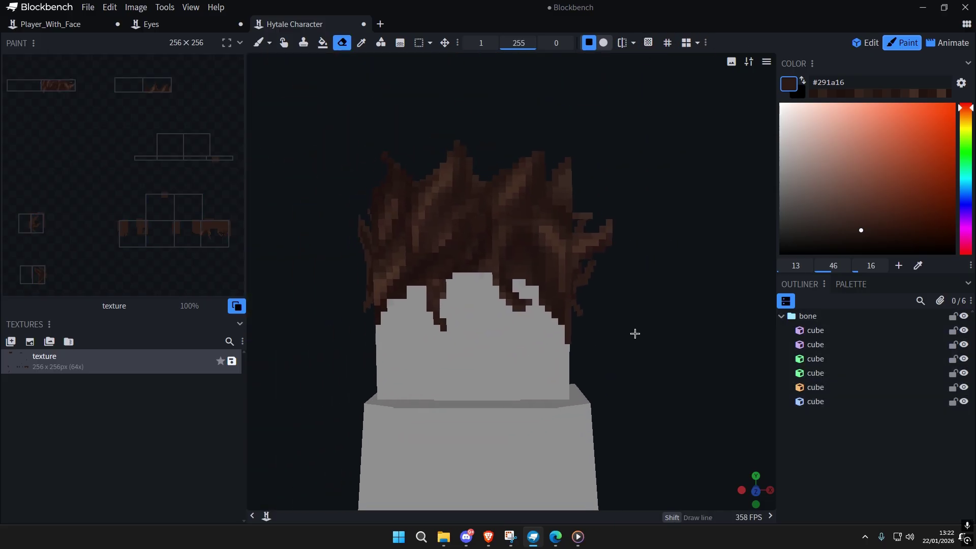
{"action": "scroll", "coordinate": [564, 342], "scroll_direction": "up", "scroll_amount": 4}
{"action": "scroll", "coordinate": [588, 320], "scroll_direction": "down", "scroll_amount": 10}
{"action": "key", "text": "ctrl+a"}
{"action": "key", "text": "ctrl+a"}
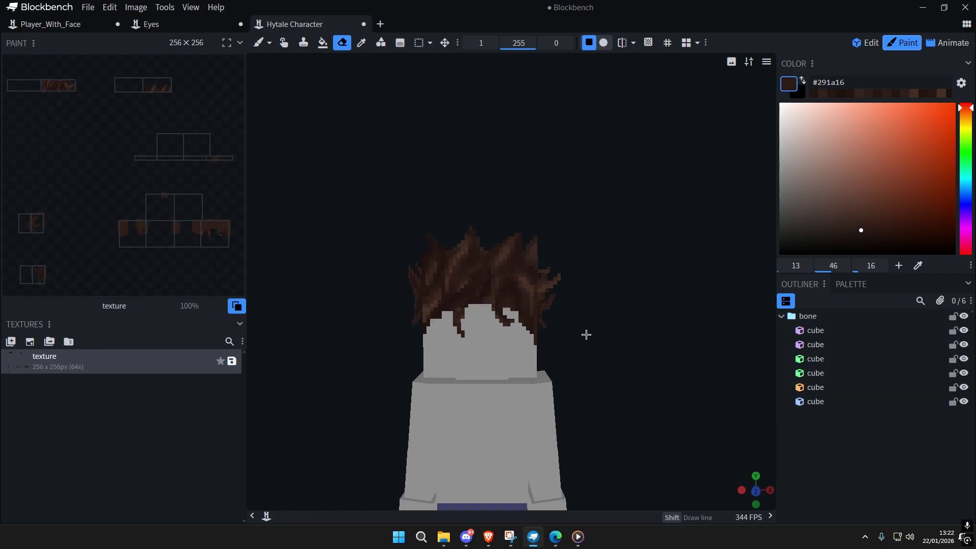
Step: Examine the shaded front hair and its side tufts from several distances and angles
{"action": "scroll", "coordinate": [616, 316], "scroll_direction": "up", "scroll_amount": 3}
{"action": "mouse_move", "coordinate": [583, 333]}
{"action": "right_mouse_down"}
{"action": "mouse_move", "coordinate": [616, 316]}
{"action": "mouse_move", "coordinate": [620, 332]}
{"action": "mouse_move", "coordinate": [636, 334]}
{"action": "mouse_move", "coordinate": [631, 303]}
{"action": "mouse_move", "coordinate": [616, 361]}
{"action": "right_mouse_up"}
{"action": "scroll", "coordinate": [635, 345], "scroll_direction": "up", "scroll_amount": 4}
{"action": "scroll", "coordinate": [635, 345], "scroll_direction": "down", "scroll_amount": 5}
{"action": "scroll", "coordinate": [645, 334], "scroll_direction": "up", "scroll_amount": 1}
{"action": "key", "text": "ctrl+a"}
{"action": "key", "text": "ctrl+a"}
{"action": "scroll", "coordinate": [649, 320], "scroll_direction": "up", "scroll_amount": 3}
{"action": "scroll", "coordinate": [649, 320], "scroll_direction": "down", "scroll_amount": 5}
{"action": "key", "text": "ctrl+a"}
{"action": "key", "text": "ctrl+a"}
{"action": "scroll", "coordinate": [632, 334], "scroll_direction": "up", "scroll_amount": 5}
{"action": "scroll", "coordinate": [631, 303], "scroll_direction": "up", "scroll_amount": 2}
{"action": "scroll", "coordinate": [628, 339], "scroll_direction": "down", "scroll_amount": 3}
{"action": "key", "text": "ctrl+a"}
{"action": "key", "text": "ctrl+a"}
{"action": "scroll", "coordinate": [622, 345], "scroll_direction": "down", "scroll_amount": 1}
{"action": "scroll", "coordinate": [615, 344], "scroll_direction": "up", "scroll_amount": 7}
{"action": "scroll", "coordinate": [593, 279], "scroll_direction": "up", "scroll_amount": 4}
Step: Paint #1f1110 shadow pixels into the central front hair, then deselect the cube
{"action": "right_click_drag", "start_coordinate": [593, 279], "coordinate": [577, 323]}
{"action": "scroll", "coordinate": [574, 324], "scroll_direction": "up", "scroll_amount": 4}
{"action": "key", "text": "alt"}
{"action": "left_click", "coordinate": [532, 340]}
{"action": "key", "text": "e"}
{"action": "scroll", "coordinate": [524, 228], "scroll_direction": "up", "scroll_amount": 1}
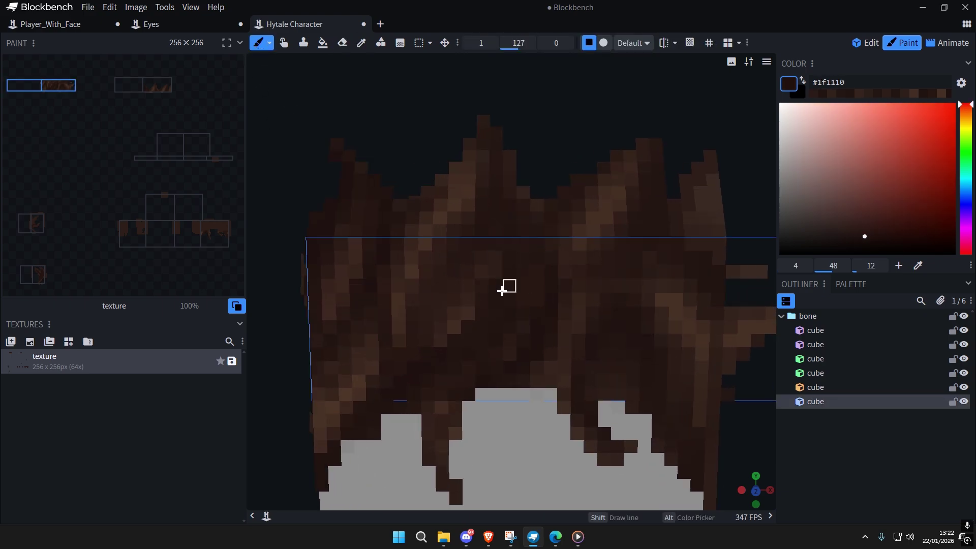
{"action": "key", "text": "ctrl+a"}
{"action": "key", "text": "ctrl+a"}
{"action": "scroll", "coordinate": [574, 331], "scroll_direction": "down", "scroll_amount": 9}
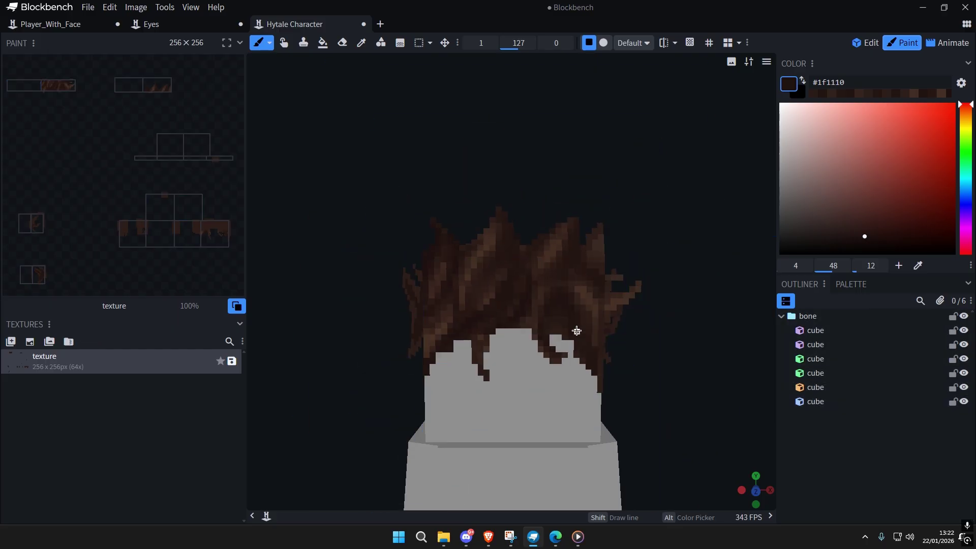
Step: Darken the brush colour to #190f0d and paint deep shadows through the central front hair and central spike, then deselect
{"action": "right_click_drag", "start_coordinate": [565, 327], "coordinate": [566, 338]}
{"action": "scroll", "coordinate": [566, 337], "scroll_direction": "up", "scroll_amount": 7}
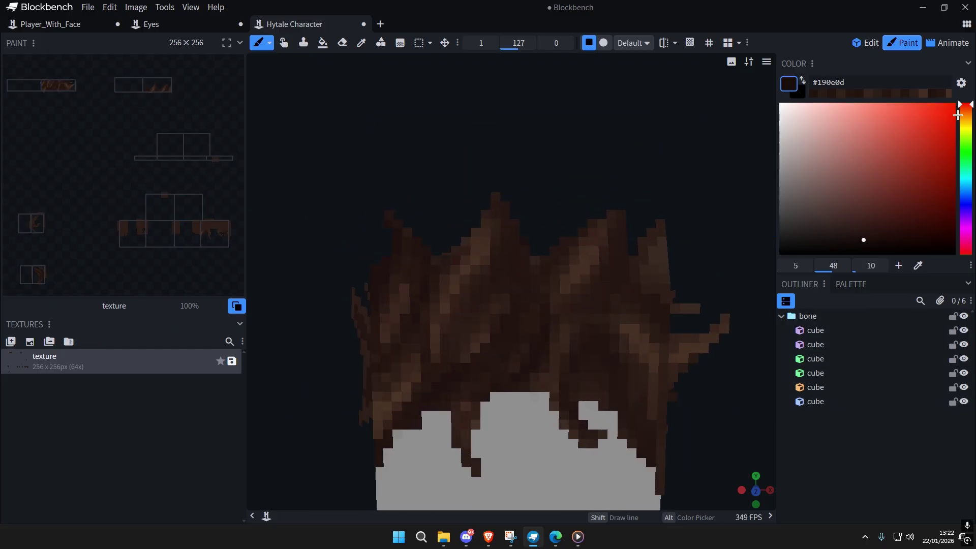
{"action": "scroll", "coordinate": [561, 293], "scroll_direction": "up", "scroll_amount": 1}
{"action": "left_click", "coordinate": [482, 394]}
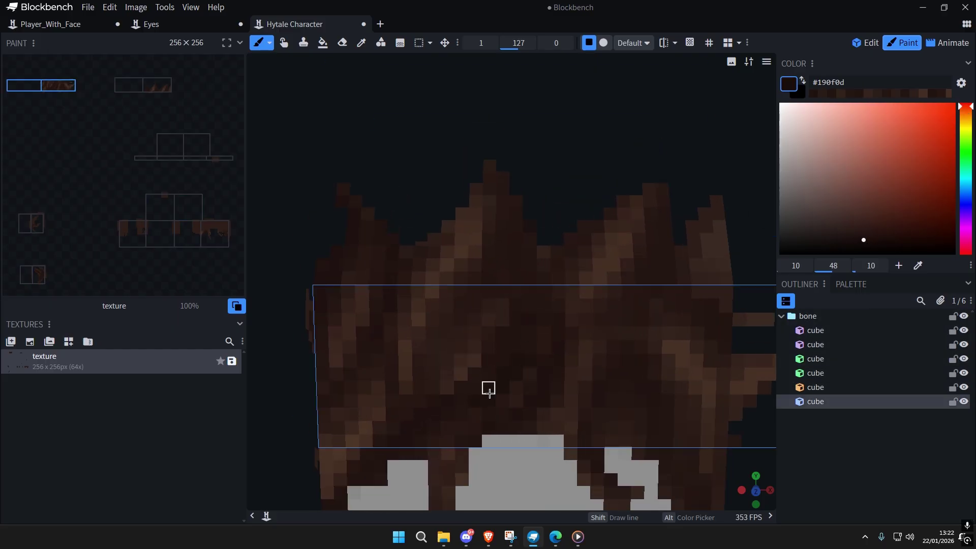
{"action": "left_click", "coordinate": [502, 187]}
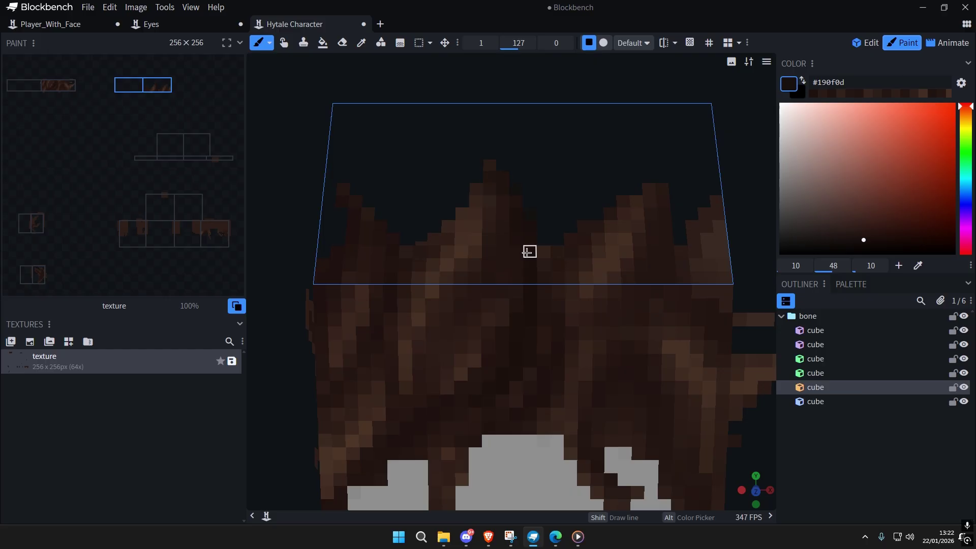
{"action": "scroll", "coordinate": [577, 386], "scroll_direction": "down", "scroll_amount": 8}
{"action": "key", "text": "ctrl+a"}
{"action": "key", "text": "ctrl+a"}
{"action": "scroll", "coordinate": [568, 370], "scroll_direction": "up", "scroll_amount": 6}
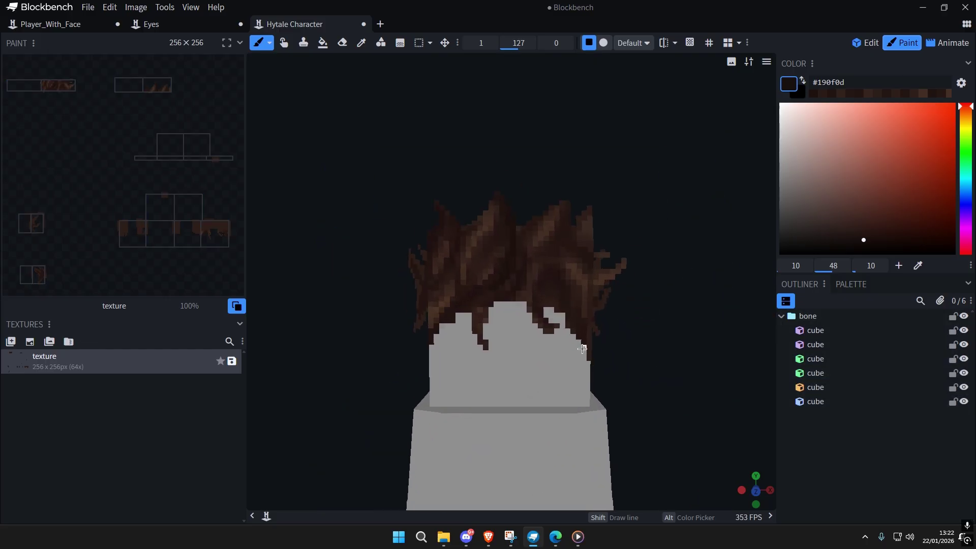
Step: Paint #190f0d shadows into the front hair between the large right spike and the right forehead strand, then deselect
{"action": "scroll", "coordinate": [568, 370], "scroll_direction": "up", "scroll_amount": 2}
{"action": "left_click", "coordinate": [568, 294]}
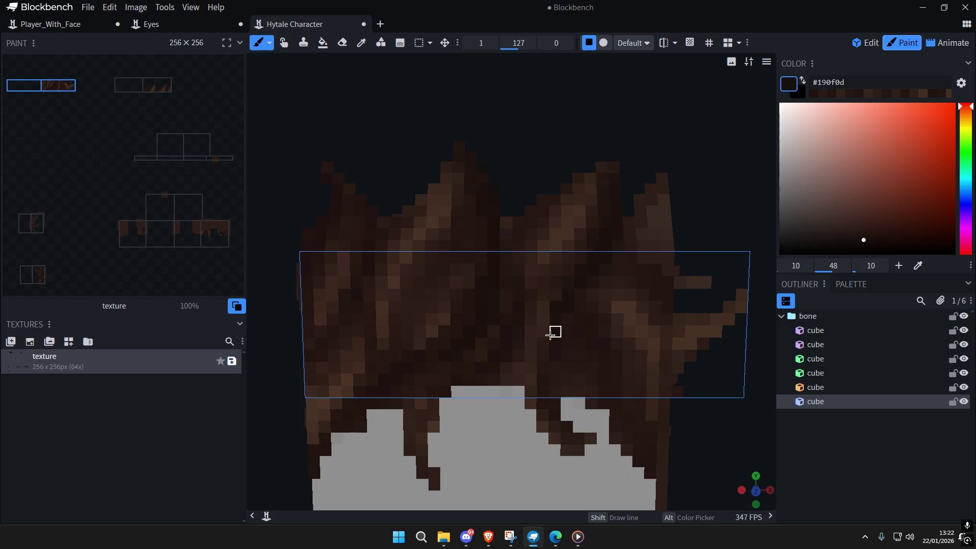
{"action": "key", "text": "ctrl+a"}
{"action": "key", "text": "ctrl+a"}
{"action": "scroll", "coordinate": [652, 390], "scroll_direction": "down", "scroll_amount": 4}
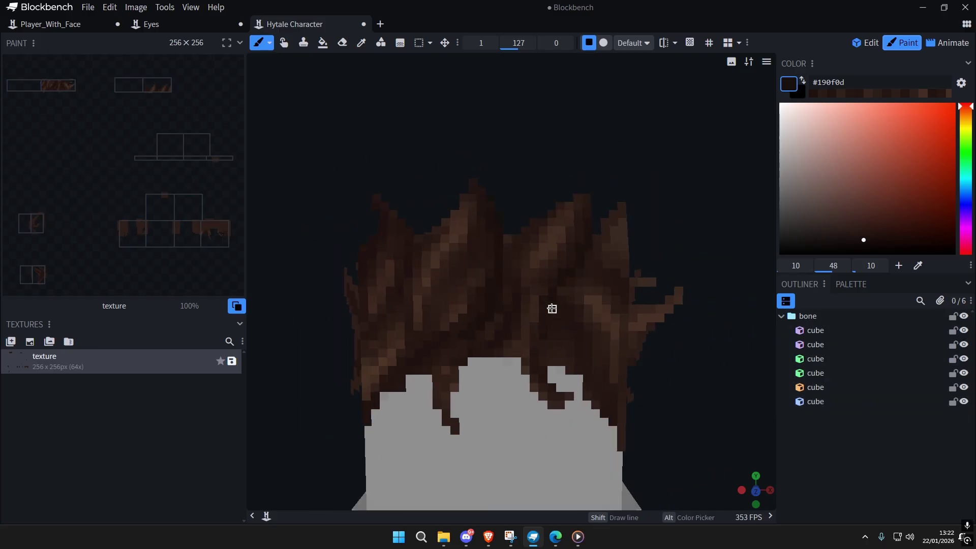
Step: Add #190f0d shadow pixels along the right hairline, the right front hair and the large right spike, then deselect
{"action": "left_click", "coordinate": [552, 309]}
{"action": "left_click", "coordinate": [596, 398]}
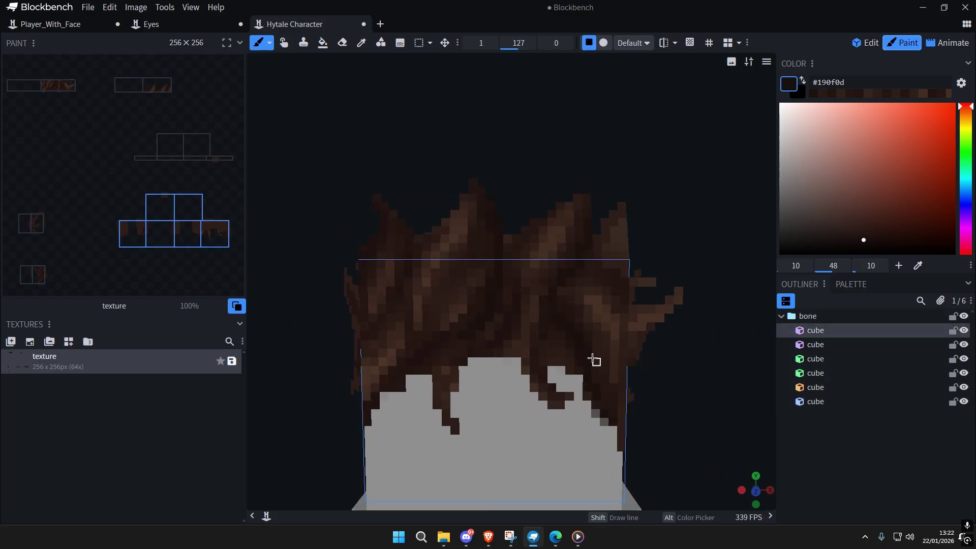
{"action": "left_click", "coordinate": [569, 316]}
{"action": "left_click", "coordinate": [586, 191]}
{"action": "left_click", "coordinate": [522, 275]}
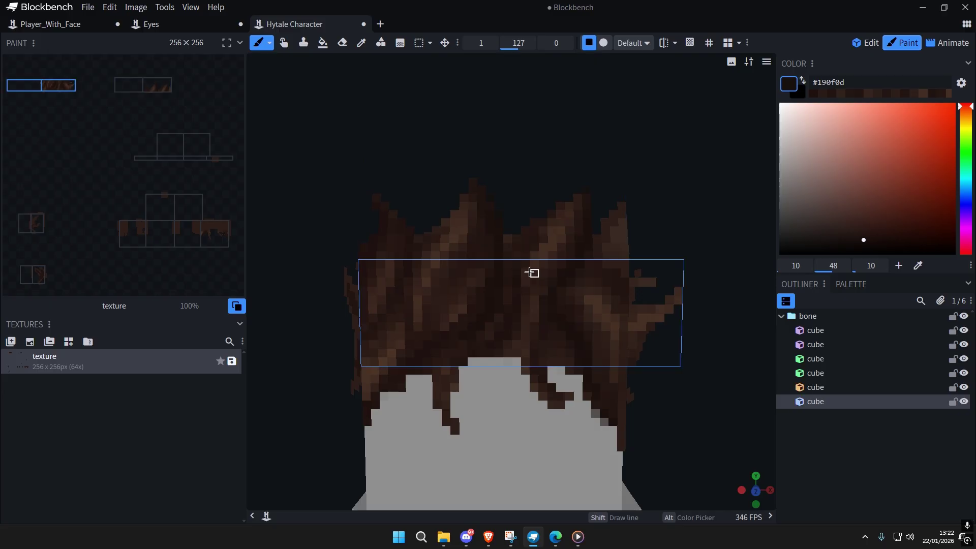
{"action": "scroll", "coordinate": [588, 312], "scroll_direction": "down", "scroll_amount": 5}
{"action": "left_click", "coordinate": [564, 342]}
Step: Examine the contrast of the new dark shadows on the hair from several distances and angles
{"action": "scroll", "coordinate": [564, 342], "scroll_direction": "up", "scroll_amount": 3}
{"action": "scroll", "coordinate": [566, 343], "scroll_direction": "down", "scroll_amount": 4}
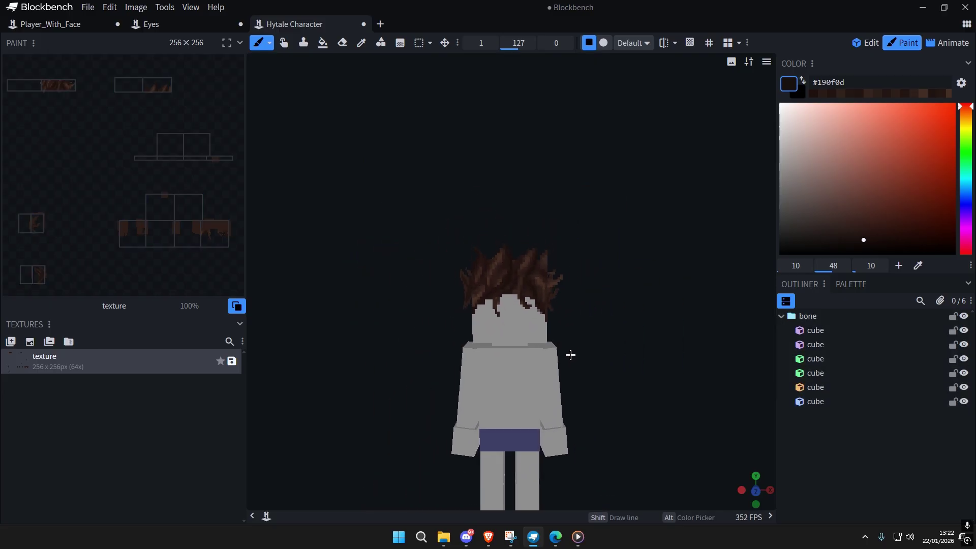
{"action": "scroll", "coordinate": [571, 355], "scroll_direction": "up", "scroll_amount": 3}
{"action": "key", "text": "ctrl+a"}
{"action": "key", "text": "ctrl+a"}
{"action": "scroll", "coordinate": [583, 350], "scroll_direction": "down", "scroll_amount": 5}
{"action": "scroll", "coordinate": [589, 330], "scroll_direction": "up", "scroll_amount": 3}
{"action": "key", "text": "ctrl+a"}
{"action": "right_click_drag", "start_coordinate": [583, 357], "coordinate": [620, 361]}
{"action": "left_click", "coordinate": [589, 326]}
{"action": "scroll", "coordinate": [621, 320], "scroll_direction": "up", "scroll_amount": 4}
{"action": "scroll", "coordinate": [611, 344], "scroll_direction": "down", "scroll_amount": 2}
{"action": "scroll", "coordinate": [620, 361], "scroll_direction": "up", "scroll_amount": 3}
{"action": "key", "text": "ctrl+a"}
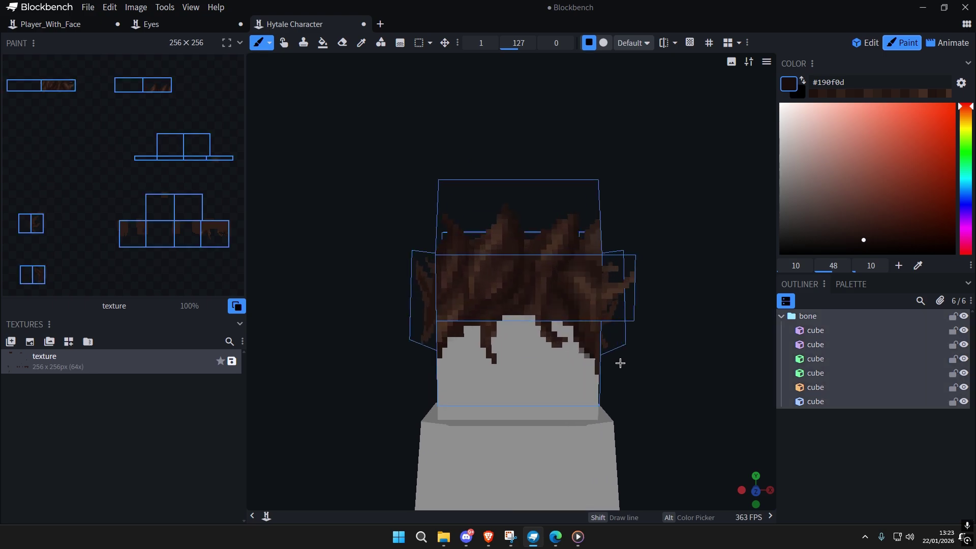
{"action": "key", "text": "ctrl+a"}
Step: Set the brush colour to #4d3228 and paint highlights on the central front hair and large right spike, then deselect
{"action": "scroll", "coordinate": [553, 357], "scroll_direction": "up", "scroll_amount": 6}
{"action": "left_click", "coordinate": [486, 210], "text": "alt"}
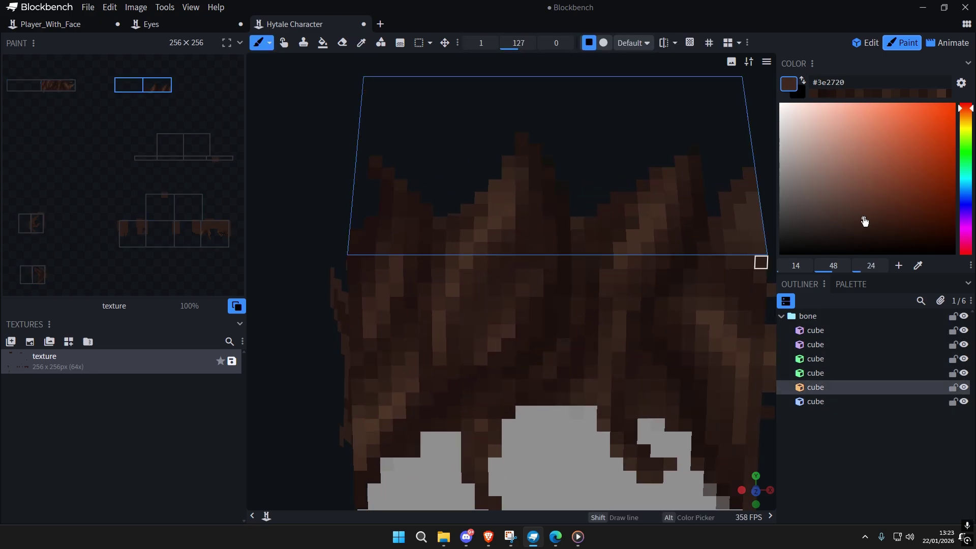
{"action": "left_click", "coordinate": [963, 114]}
{"action": "left_click", "coordinate": [478, 305]}
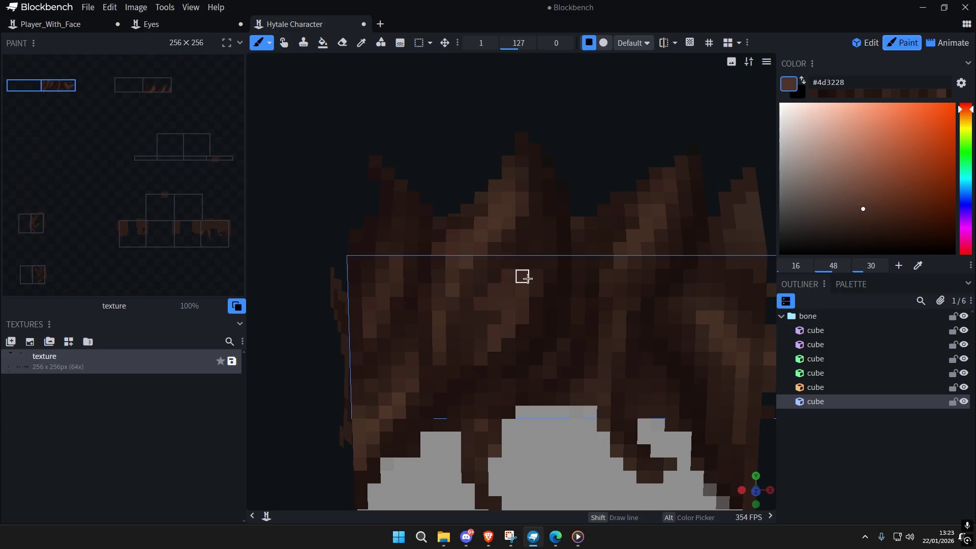
{"action": "left_click_drag", "start_coordinate": [653, 226], "coordinate": [674, 199]}
{"action": "scroll", "coordinate": [631, 285], "scroll_direction": "down", "scroll_amount": 8}
{"action": "key", "text": "ctrl+a"}
{"action": "key", "text": "ctrl+a"}
Step: Brighten the small rightmost spike and the curved highlight in the right front hair with #4d3228, then deselect
{"action": "right_click_drag", "start_coordinate": [629, 331], "coordinate": [590, 311]}
{"action": "scroll", "coordinate": [590, 311], "scroll_direction": "up", "scroll_amount": 5}
{"action": "left_click", "coordinate": [616, 230]}
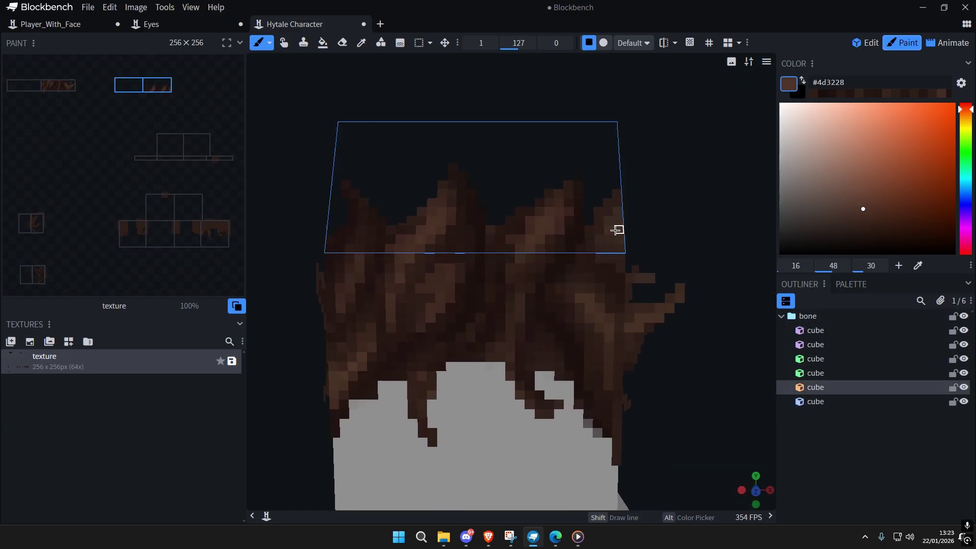
{"action": "left_click", "coordinate": [589, 299]}
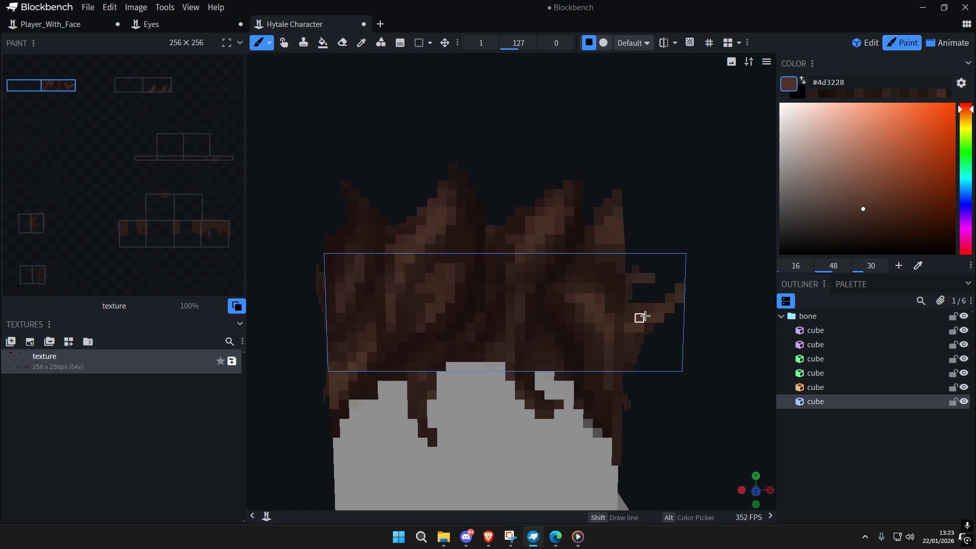
{"action": "scroll", "coordinate": [643, 318], "scroll_direction": "down", "scroll_amount": 3}
{"action": "scroll", "coordinate": [478, 254], "scroll_direction": "up", "scroll_amount": 4}
{"action": "key", "text": "ctrl+a"}
{"action": "scroll", "coordinate": [546, 303], "scroll_direction": "down", "scroll_amount": 8}
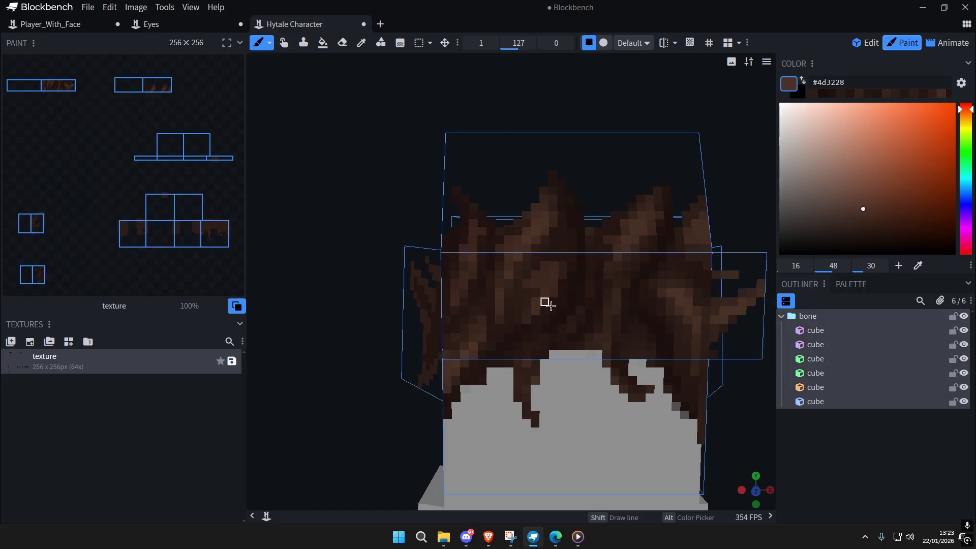
{"action": "key", "text": "ctrl+a"}
Step: Paint #4d3228 highlights up through the left front hair into the left spike, then deselect
{"action": "right_click_drag", "start_coordinate": [562, 344], "coordinate": [534, 328]}
{"action": "scroll", "coordinate": [513, 316], "scroll_direction": "up", "scroll_amount": 6}
{"action": "left_click_drag", "start_coordinate": [425, 240], "coordinate": [429, 205]}
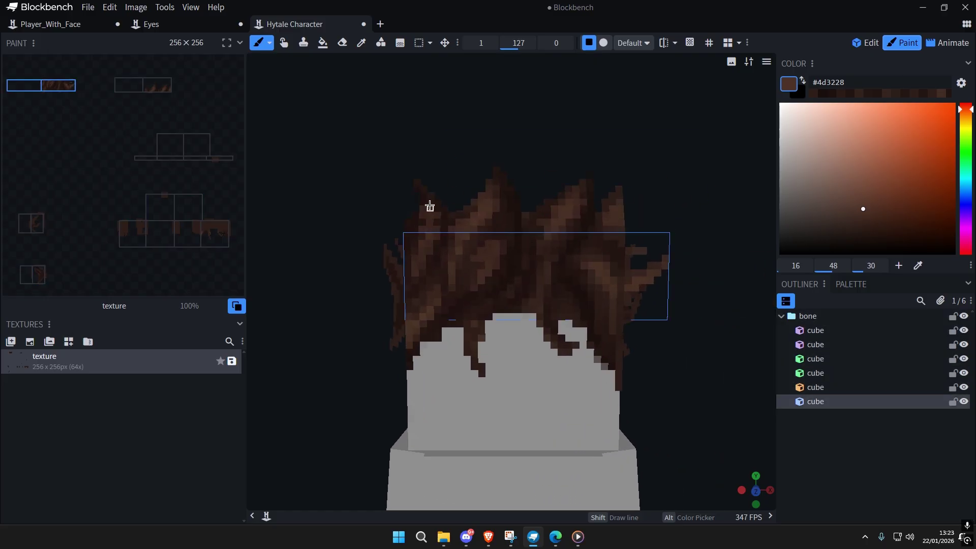
{"action": "key", "text": "ctrl+a"}
{"action": "scroll", "coordinate": [529, 298], "scroll_direction": "down", "scroll_amount": 4}
{"action": "key", "text": "ctrl+a"}
{"action": "right_click_drag", "start_coordinate": [530, 298], "coordinate": [557, 311]}
{"action": "scroll", "coordinate": [508, 274], "scroll_direction": "up", "scroll_amount": 6}
{"action": "left_click_drag", "start_coordinate": [463, 246], "coordinate": [468, 222]}
{"action": "key", "text": "ctrl+a"}
{"action": "key", "text": "ctrl+a"}
{"action": "scroll", "coordinate": [538, 329], "scroll_direction": "down", "scroll_amount": 5}
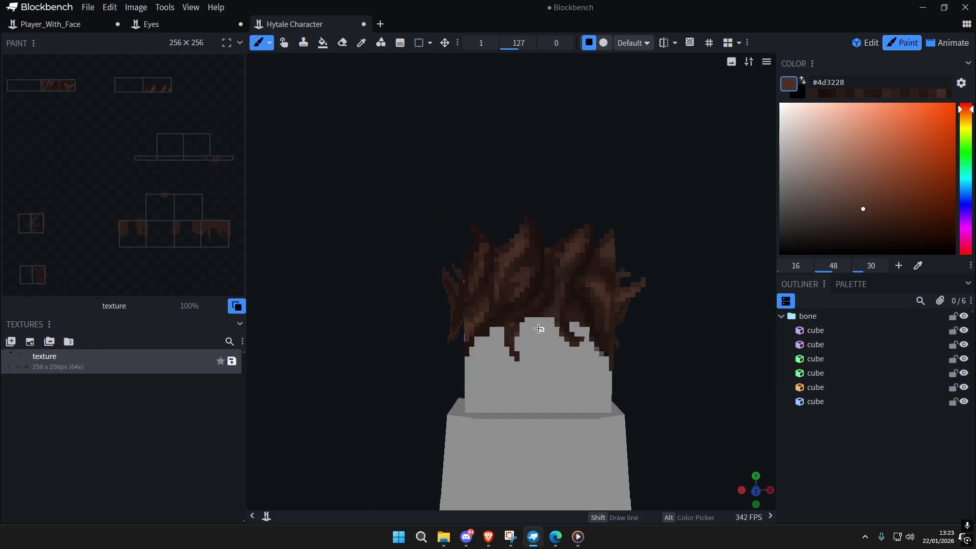
Step: Paint #4d3228 highlight pixels on the left side tuft
{"action": "scroll", "coordinate": [538, 329], "scroll_direction": "up", "scroll_amount": 5}
{"action": "scroll", "coordinate": [574, 335], "scroll_direction": "down", "scroll_amount": 6}
{"action": "scroll", "coordinate": [566, 329], "scroll_direction": "down", "scroll_amount": 5}
{"action": "right_click_drag", "start_coordinate": [544, 315], "coordinate": [532, 318]}
{"action": "scroll", "coordinate": [533, 319], "scroll_direction": "up", "scroll_amount": 5}
{"action": "scroll", "coordinate": [532, 319], "scroll_direction": "up", "scroll_amount": 3}
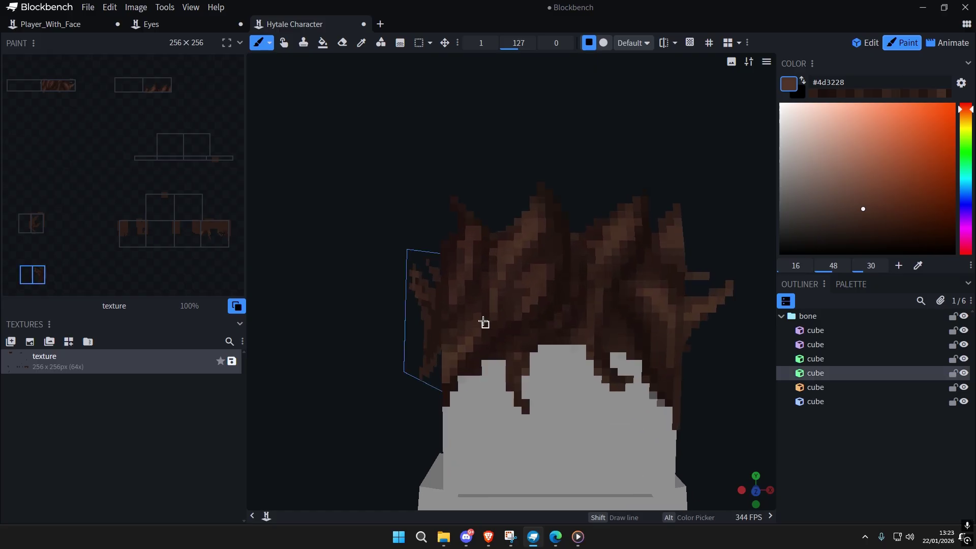
{"action": "scroll", "coordinate": [506, 328], "scroll_direction": "up", "scroll_amount": 2}
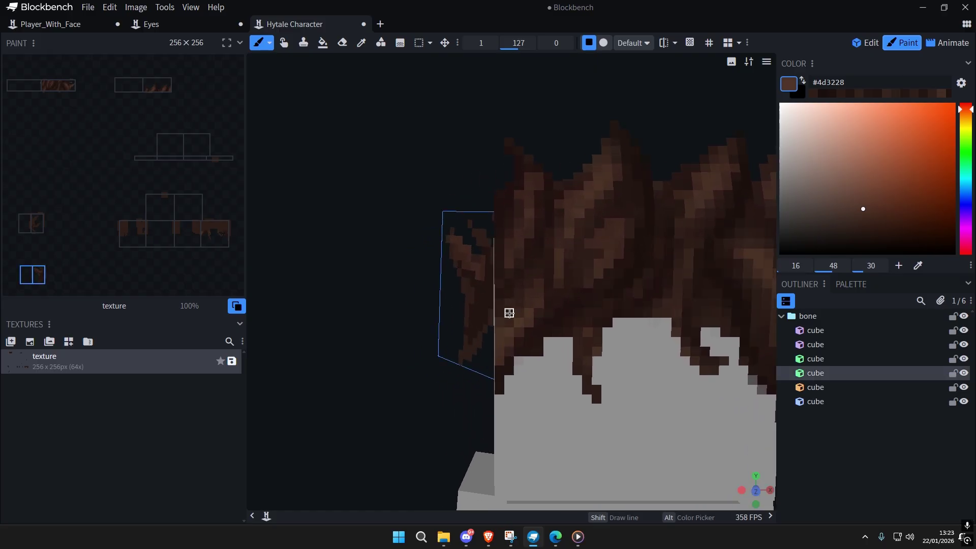
Step: Paint #4d3228 highlight pixels at the root of the left forehead strand
{"action": "right_click_drag", "start_coordinate": [626, 334], "coordinate": [570, 335]}
{"action": "left_click_drag", "start_coordinate": [527, 316], "coordinate": [515, 344]}
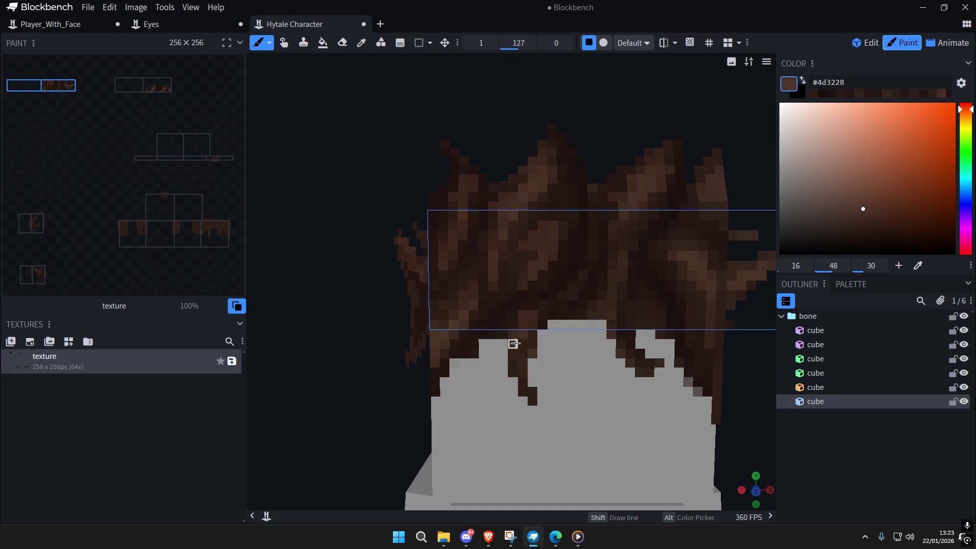
{"action": "scroll", "coordinate": [531, 391], "scroll_direction": "down", "scroll_amount": 3}
{"action": "scroll", "coordinate": [548, 335], "scroll_direction": "up", "scroll_amount": 3}
Step: Sample the dark #1d110f tone and shade the left forehead strand and the hair above it, then deselect
{"action": "left_click", "coordinate": [533, 302], "text": "alt"}
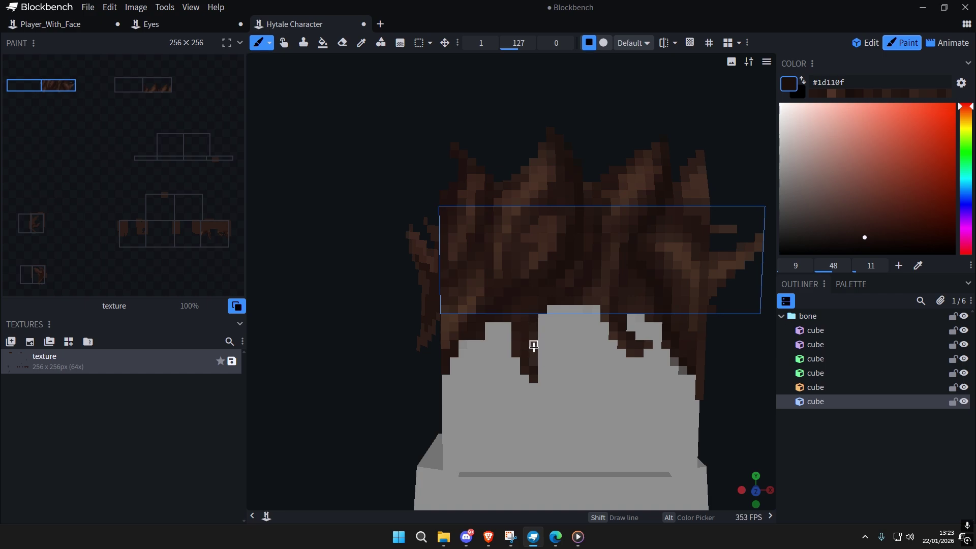
{"action": "left_click", "coordinate": [534, 352]}
{"action": "left_click", "coordinate": [599, 380]}
{"action": "scroll", "coordinate": [590, 361], "scroll_direction": "down", "scroll_amount": 4}
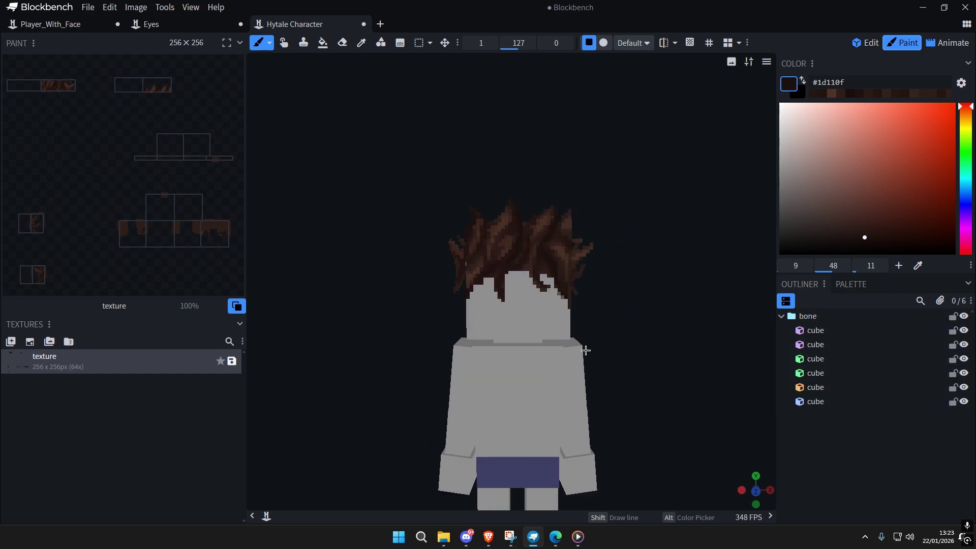
Step: Sample the dark #1e1110 tone and shade the left forehead strand and its root, then deselect
{"action": "scroll", "coordinate": [569, 351], "scroll_direction": "up", "scroll_amount": 6}
{"action": "right_click_drag", "start_coordinate": [544, 333], "coordinate": [540, 299]}
{"action": "scroll", "coordinate": [541, 298], "scroll_direction": "up", "scroll_amount": 4}
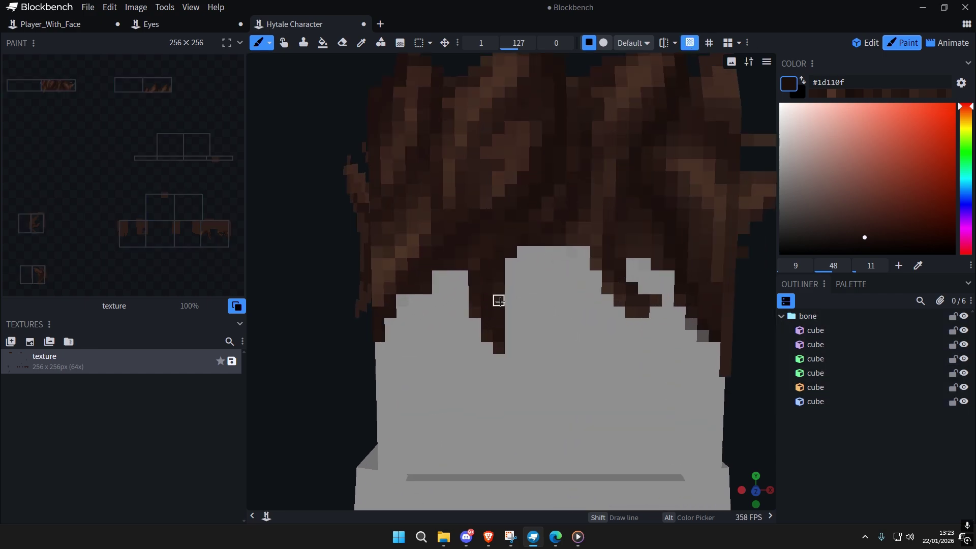
{"action": "scroll", "coordinate": [498, 300], "scroll_direction": "up", "scroll_amount": 2}
{"action": "left_click", "coordinate": [495, 319]}
{"action": "left_click", "coordinate": [501, 278], "text": "alt"}
{"action": "left_click", "coordinate": [484, 323]}
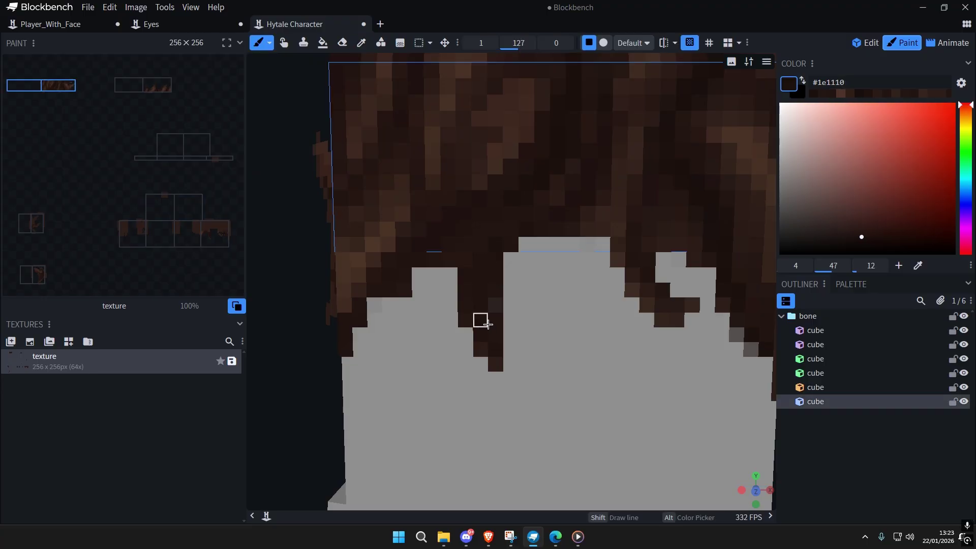
{"action": "left_click", "coordinate": [496, 275]}
{"action": "left_click", "coordinate": [590, 288]}
Step: Switch to the Hytale brush preset and set its softness to 90
{"action": "scroll", "coordinate": [549, 289], "scroll_direction": "down", "scroll_amount": 6}
{"action": "scroll", "coordinate": [544, 287], "scroll_direction": "up", "scroll_amount": 4}
{"action": "left_click", "coordinate": [269, 44]}
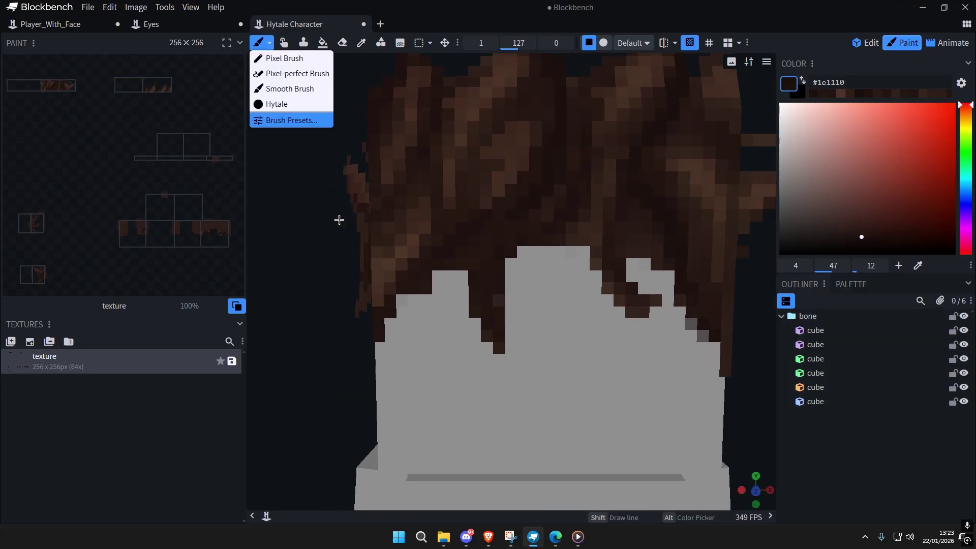
{"action": "left_click", "coordinate": [285, 103]}
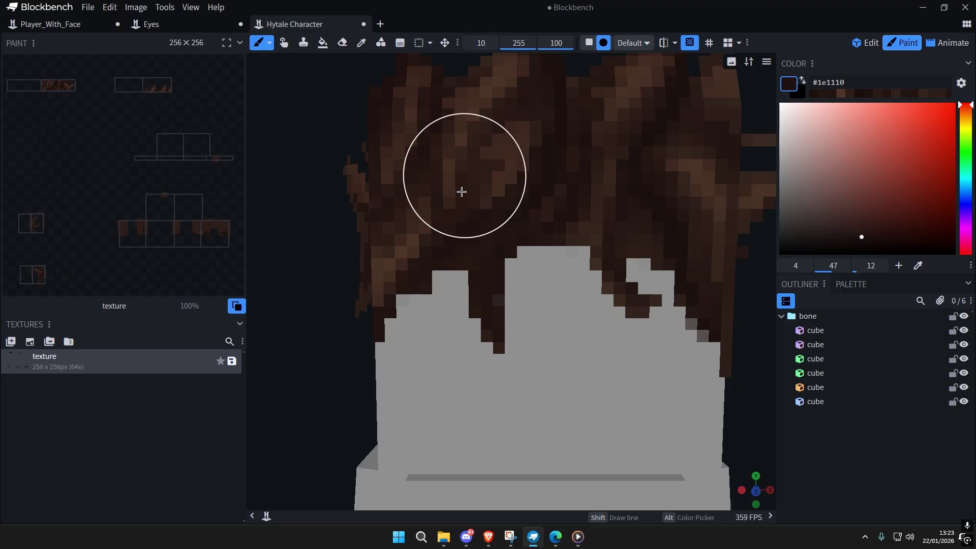
{"action": "right_click_drag", "start_coordinate": [474, 214], "coordinate": [481, 259]}
{"action": "key", "text": "alt"}
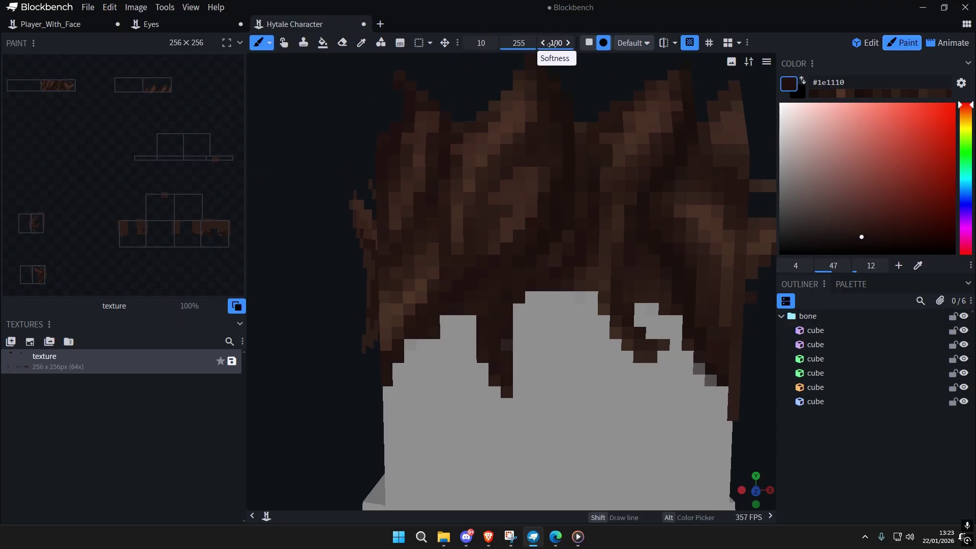
Step: Sample the #1f1210, #39261e and #3d2922 tones and softly blend the front hair around the central curl, then deselect
{"action": "left_click", "coordinate": [491, 314], "text": "alt"}
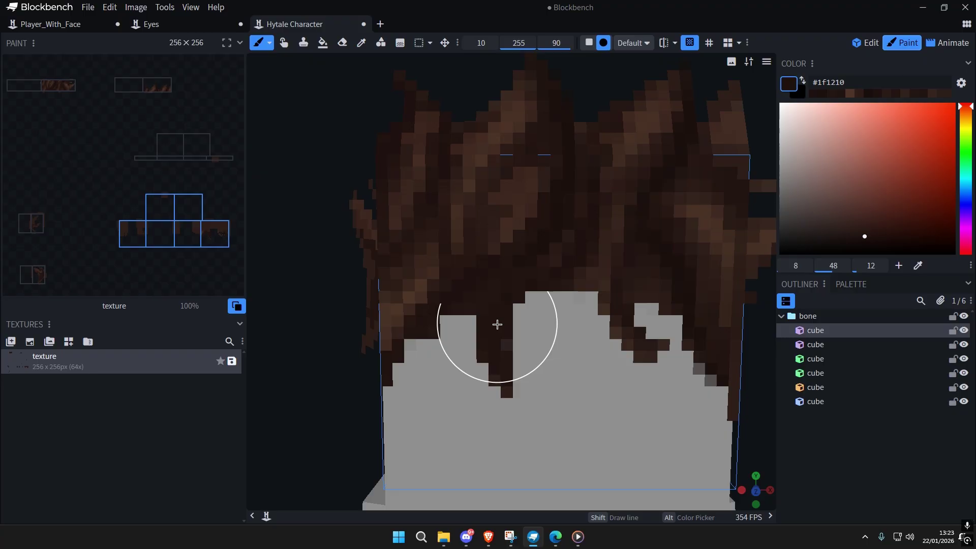
{"action": "left_click", "coordinate": [421, 304], "text": "alt"}
{"action": "scroll", "coordinate": [451, 292], "scroll_direction": "down", "scroll_amount": 3}
{"action": "scroll", "coordinate": [559, 295], "scroll_direction": "up", "scroll_amount": 2}
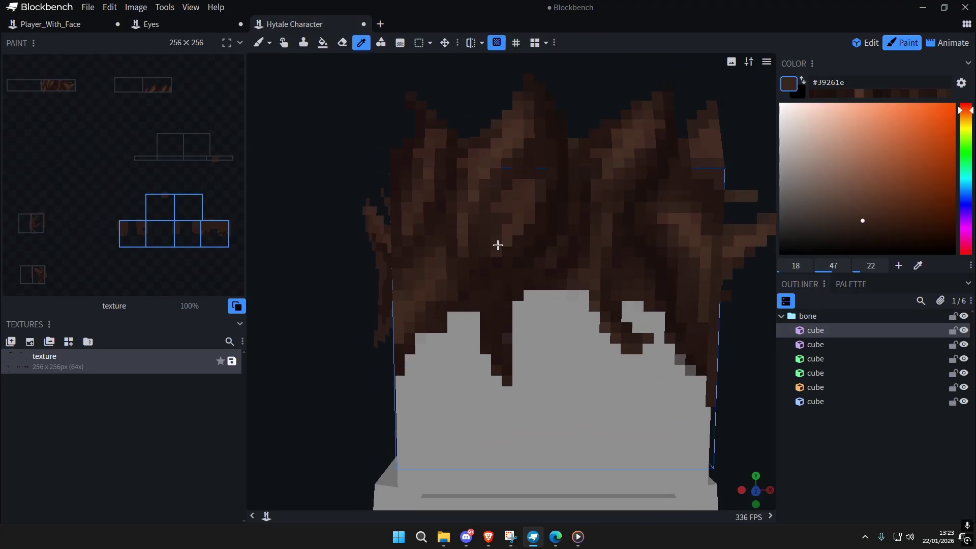
{"action": "left_click", "coordinate": [514, 231], "text": "alt"}
{"action": "right_click_drag", "start_coordinate": [535, 232], "coordinate": [501, 273]}
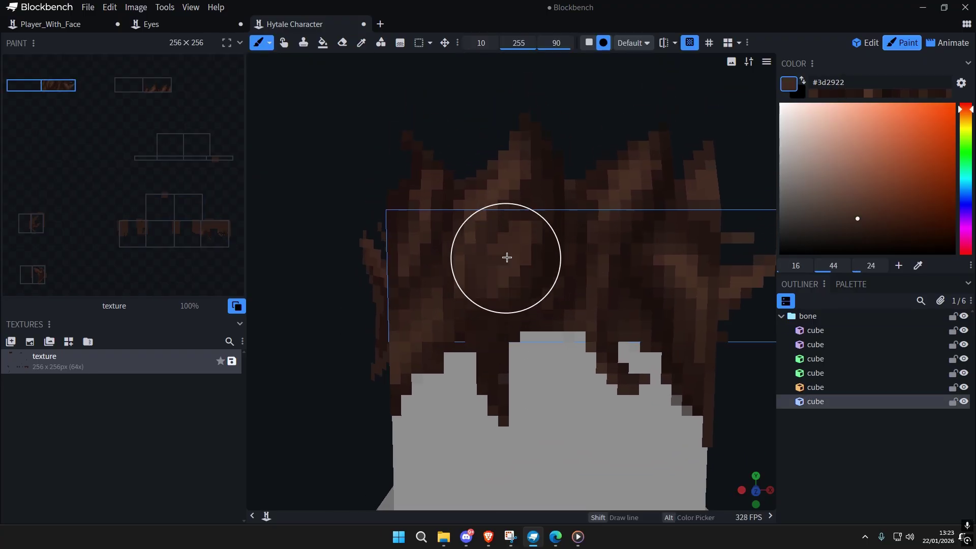
{"action": "scroll", "coordinate": [522, 245], "scroll_direction": "down", "scroll_amount": 7}
{"action": "key", "text": "ctrl+a"}
{"action": "key", "text": "ctrl+a"}
{"action": "scroll", "coordinate": [561, 309], "scroll_direction": "up", "scroll_amount": 4}
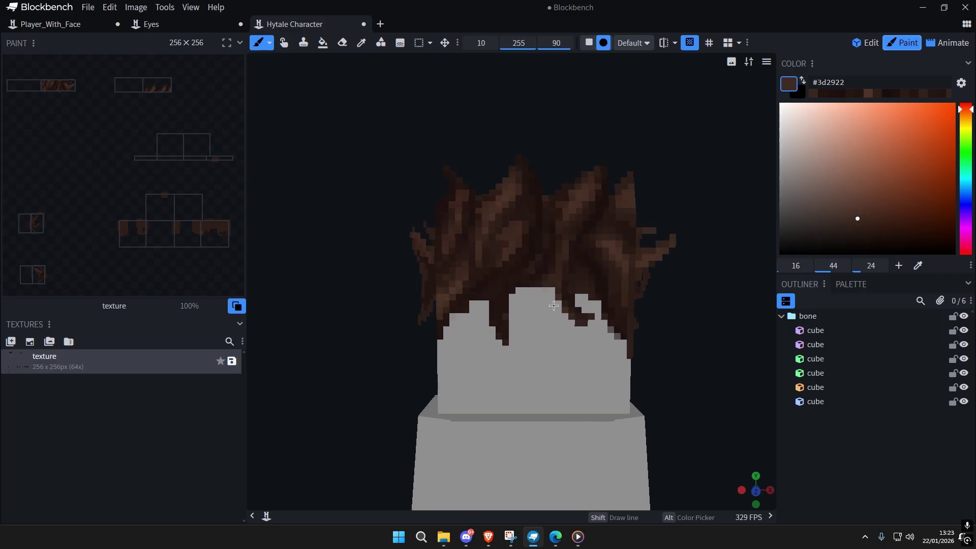
Step: Set the brush opacity to 127 and softness to 70, then dab sampled #4c3529 highlights on the lower left front hair
{"action": "scroll", "coordinate": [523, 160], "scroll_direction": "up", "scroll_amount": 1}
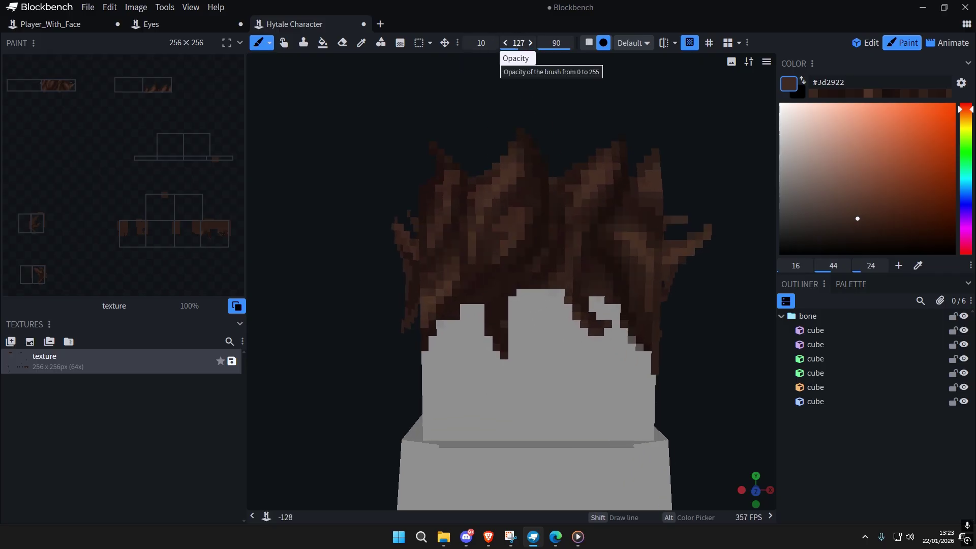
{"action": "scroll", "coordinate": [470, 262], "scroll_direction": "up", "scroll_amount": 5}
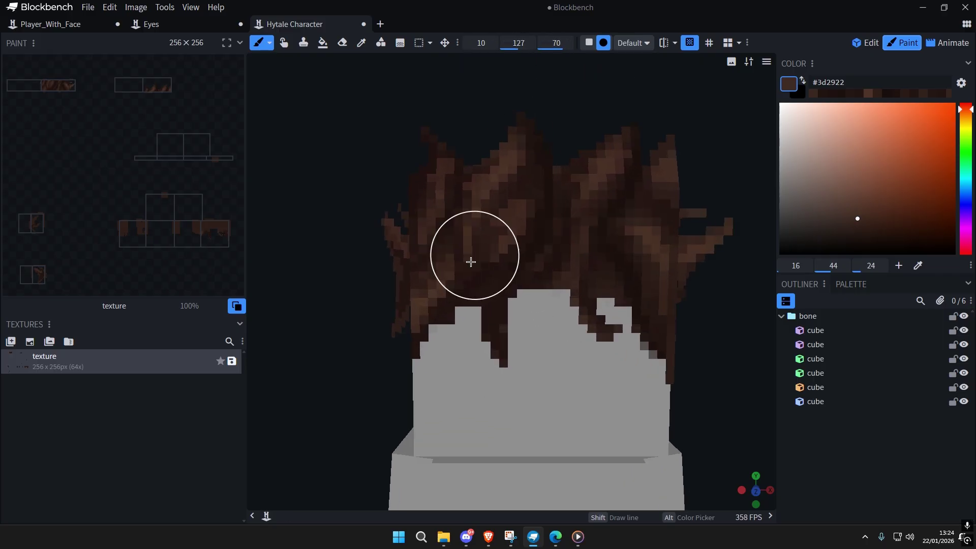
{"action": "left_click", "coordinate": [386, 305], "text": "alt"}
{"action": "left_click", "coordinate": [399, 304]}
{"action": "left_click", "coordinate": [405, 290]}
{"action": "scroll", "coordinate": [559, 266], "scroll_direction": "down", "scroll_amount": 2}
{"action": "scroll", "coordinate": [569, 249], "scroll_direction": "down", "scroll_amount": 1}
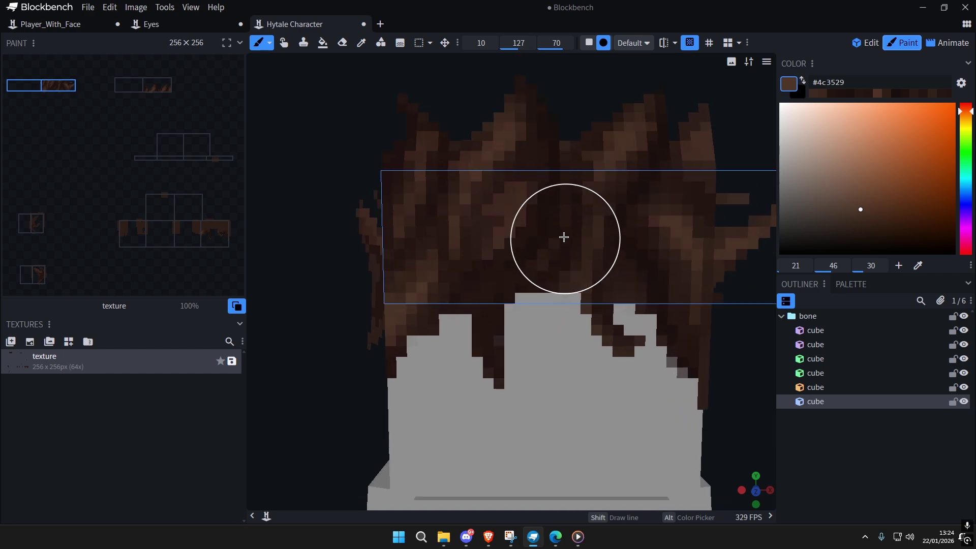
Step: Set the brush size to 5, sample #4a3428 and brighten the curl in the middle of the front hair
{"action": "scroll", "coordinate": [407, 270], "scroll_direction": "up", "scroll_amount": 2}
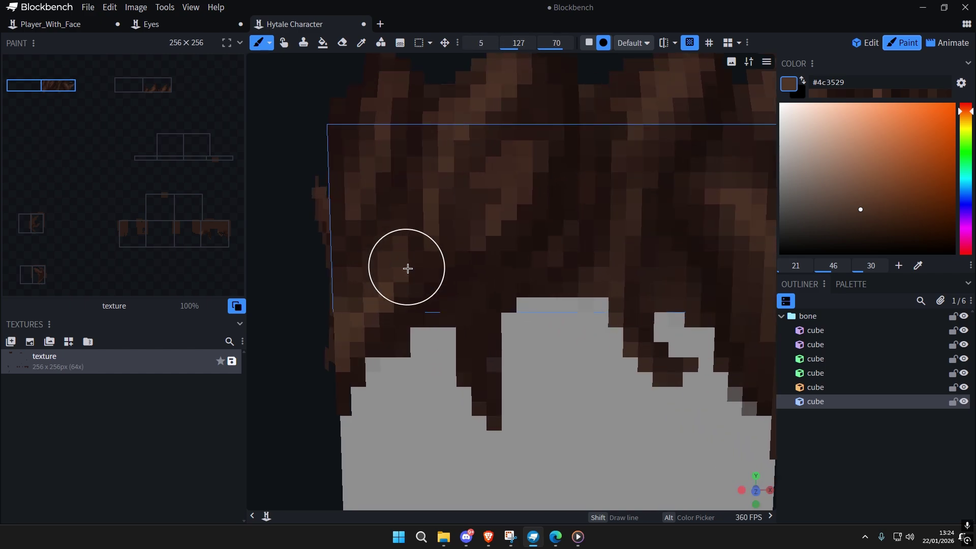
{"action": "left_click", "coordinate": [355, 339], "text": "alt"}
{"action": "scroll", "coordinate": [484, 264], "scroll_direction": "up", "scroll_amount": 3}
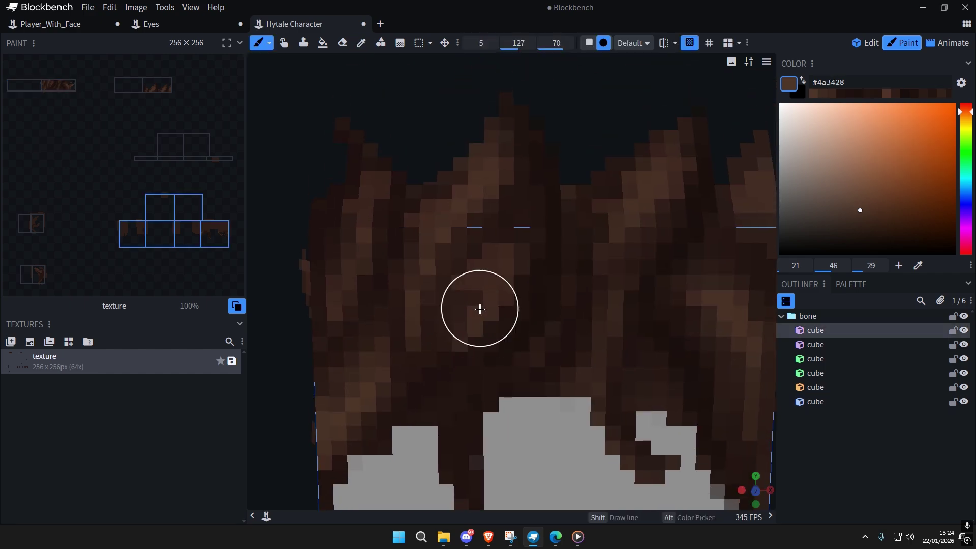
{"action": "left_click", "coordinate": [497, 277]}
{"action": "scroll", "coordinate": [558, 310], "scroll_direction": "down", "scroll_amount": 3}
{"action": "scroll", "coordinate": [513, 305], "scroll_direction": "up", "scroll_amount": 3}
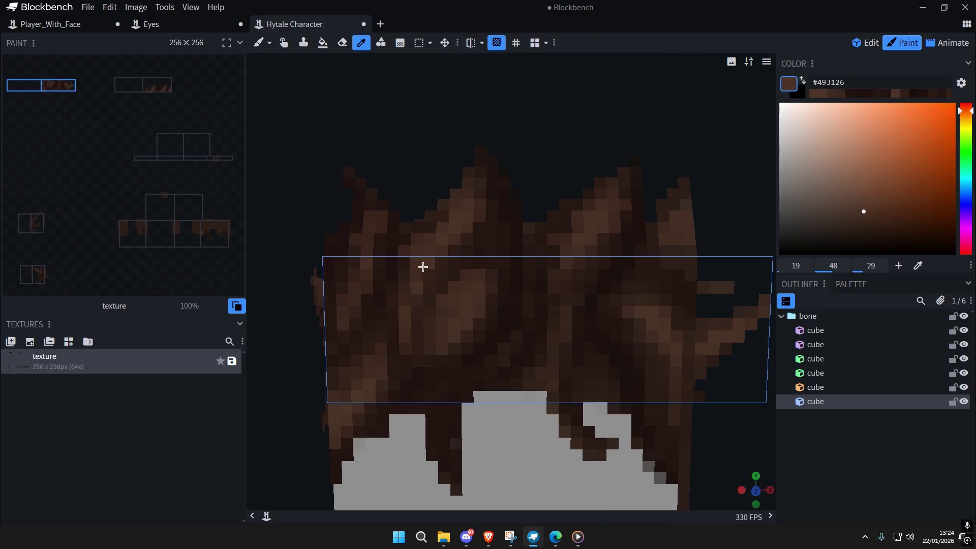
Step: Sample the dark #241513 and #1e110f tones and shade below the central curl and along the lower left hairline
{"action": "left_click", "coordinate": [497, 244], "text": "alt"}
{"action": "left_click", "coordinate": [496, 344]}
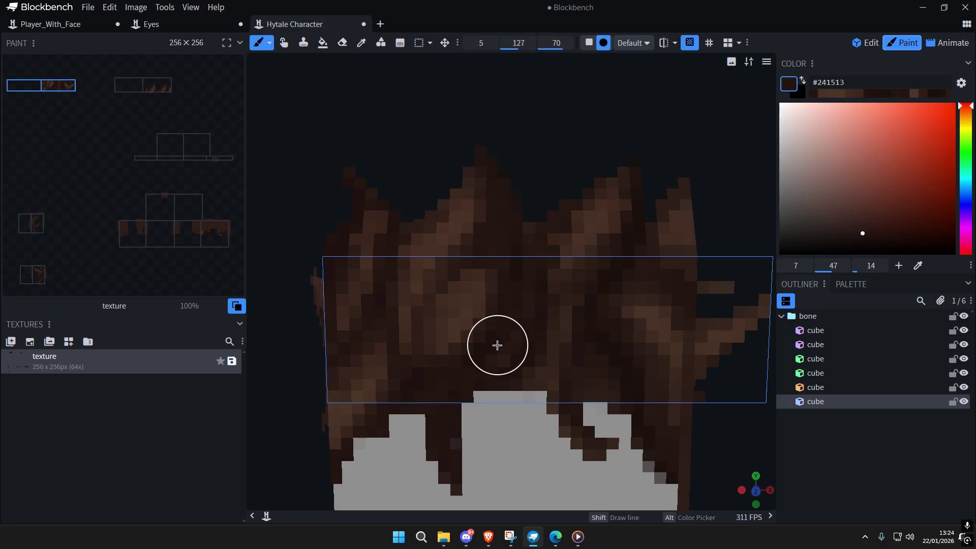
{"action": "scroll", "coordinate": [477, 356], "scroll_direction": "up", "scroll_amount": 3}
{"action": "left_click", "coordinate": [458, 370], "text": "alt"}
{"action": "left_click_drag", "start_coordinate": [470, 289], "coordinate": [429, 303]}
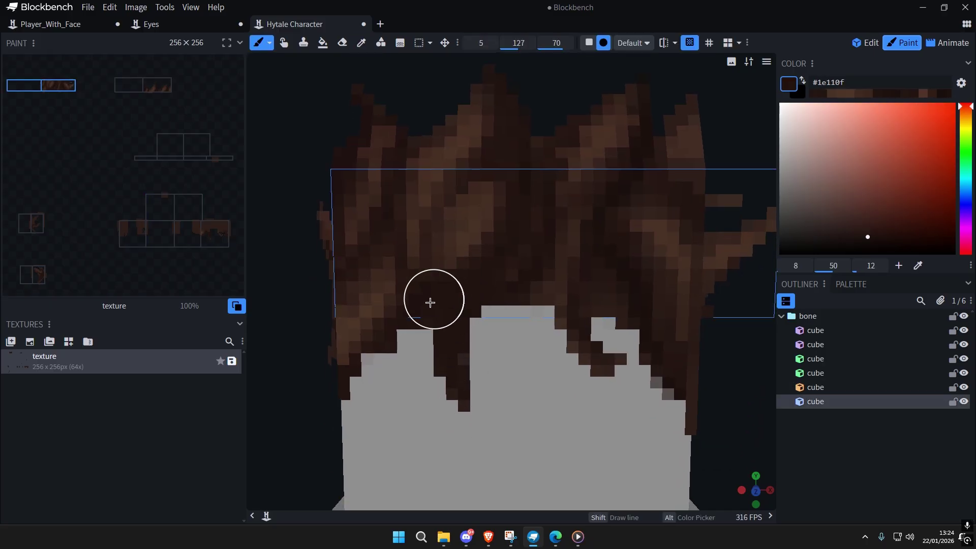
{"action": "left_click_drag", "start_coordinate": [389, 338], "coordinate": [342, 381]}
{"action": "left_click_drag", "start_coordinate": [427, 301], "coordinate": [542, 272]}
Step: Sample the dark #1a100e tone and deepen the shadow running up the edge of the right front spike
{"action": "right_click_drag", "start_coordinate": [606, 329], "coordinate": [535, 342]}
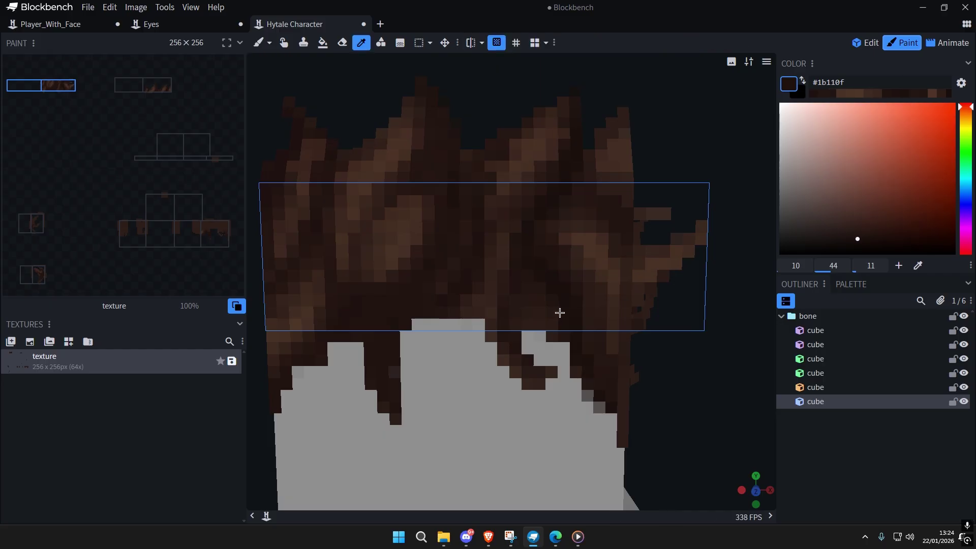
{"action": "key", "text": "b"}
{"action": "left_click", "coordinate": [561, 167], "text": "alt"}
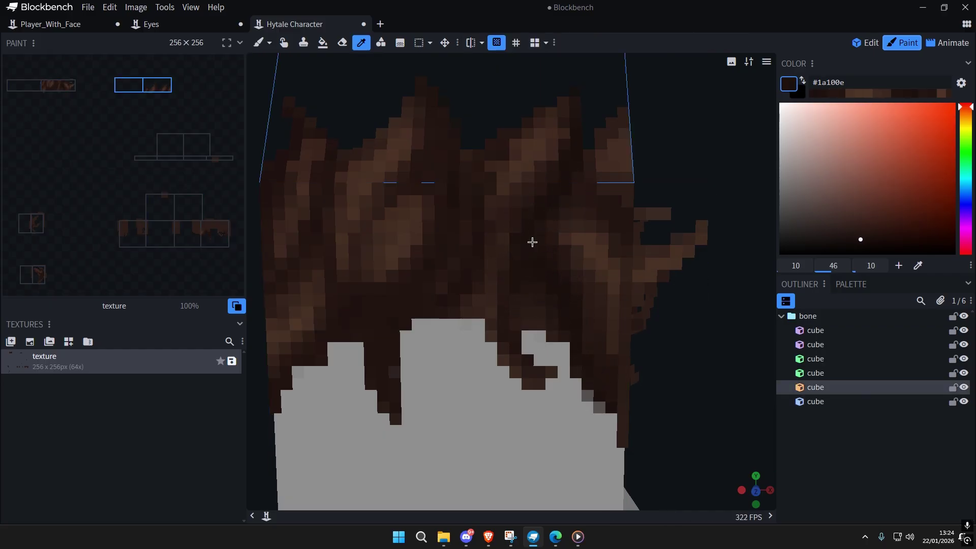
{"action": "left_click_drag", "start_coordinate": [534, 239], "coordinate": [550, 196]}
{"action": "left_click_drag", "start_coordinate": [563, 166], "coordinate": [569, 125]}
Step: Sample dark tones from the neighbouring hair and shade the roots above the forehead, then deselect
{"action": "left_click", "coordinate": [520, 259], "text": "alt"}
{"action": "mouse_move", "coordinate": [507, 279]}
{"action": "left_mouse_down"}
{"action": "mouse_move", "coordinate": [505, 342]}
{"action": "mouse_move", "coordinate": [492, 274]}
{"action": "mouse_move", "coordinate": [430, 312]}
{"action": "left_mouse_up"}
{"action": "left_click", "coordinate": [469, 279], "text": "alt"}
{"action": "scroll", "coordinate": [472, 196], "scroll_direction": "down", "scroll_amount": 5}
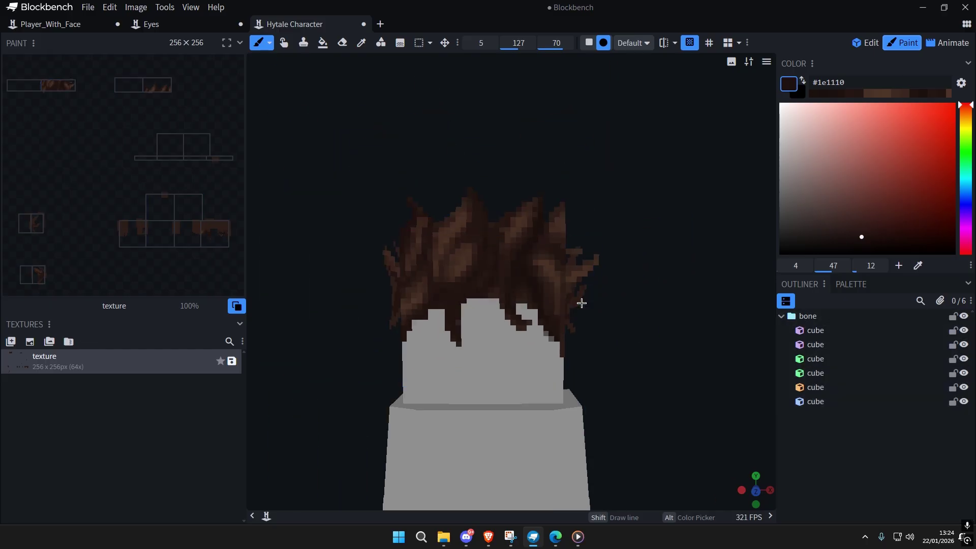
Step: Sample #311f19 and paint it up the left edge of the middle spike
{"action": "scroll", "coordinate": [590, 298], "scroll_direction": "up", "scroll_amount": 6}
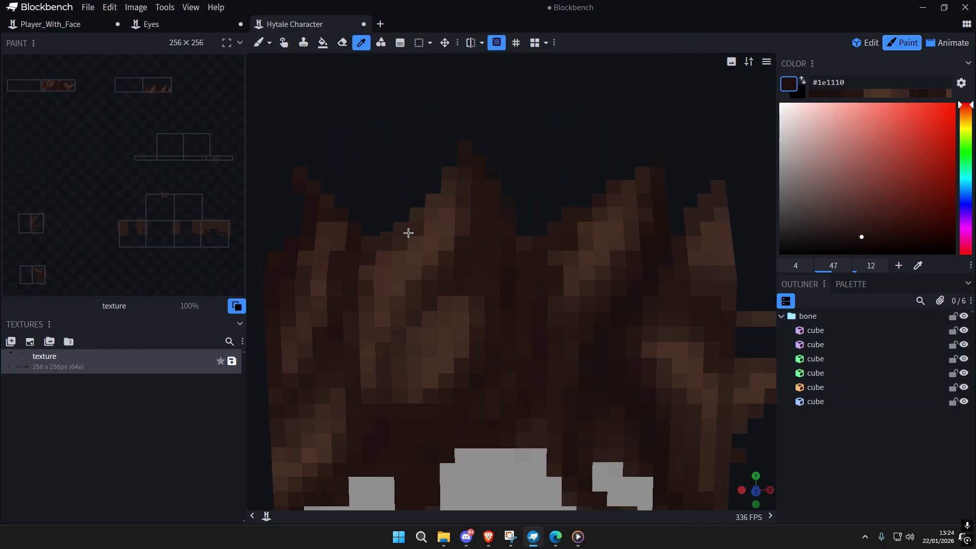
{"action": "left_click", "coordinate": [406, 232], "text": "alt"}
{"action": "left_click_drag", "start_coordinate": [438, 189], "coordinate": [447, 176]}
{"action": "right_click_drag", "start_coordinate": [493, 184], "coordinate": [468, 209]}
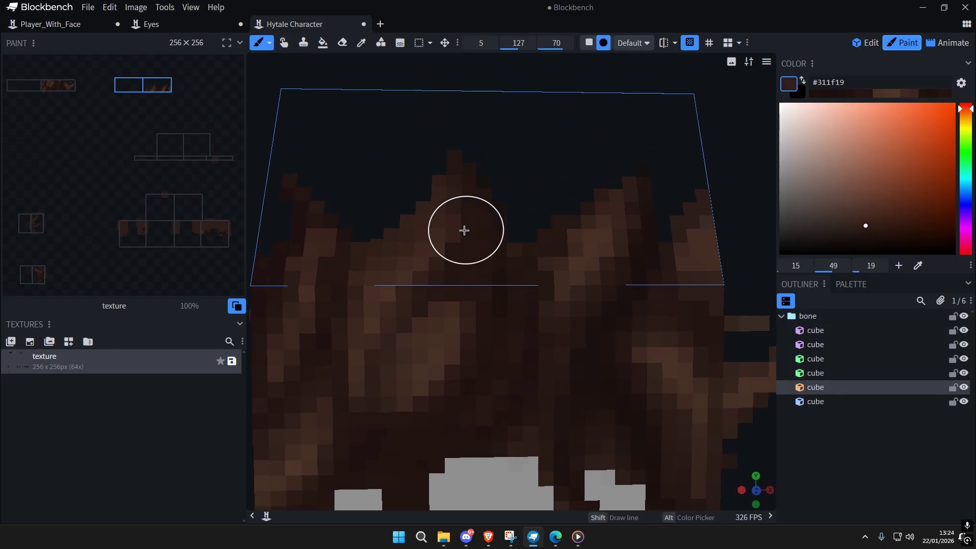
Step: Sample #231614, darken the left side of the middle spike and undo the last stroke
{"action": "left_click", "coordinate": [580, 305], "text": "alt"}
{"action": "left_click", "coordinate": [387, 247]}
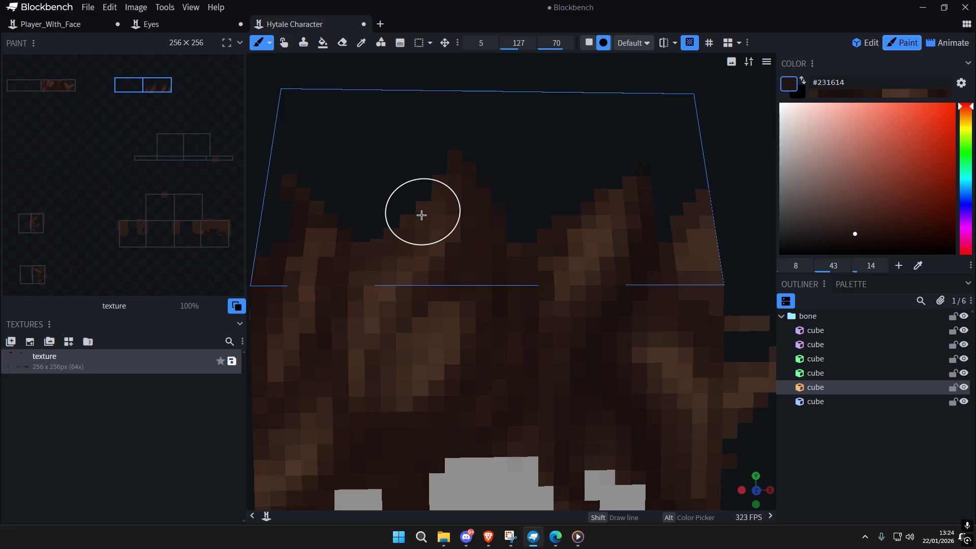
{"action": "scroll", "coordinate": [485, 303], "scroll_direction": "down", "scroll_amount": 3}
{"action": "scroll", "coordinate": [594, 329], "scroll_direction": "up", "scroll_amount": 4}
{"action": "scroll", "coordinate": [603, 299], "scroll_direction": "down", "scroll_amount": 4}
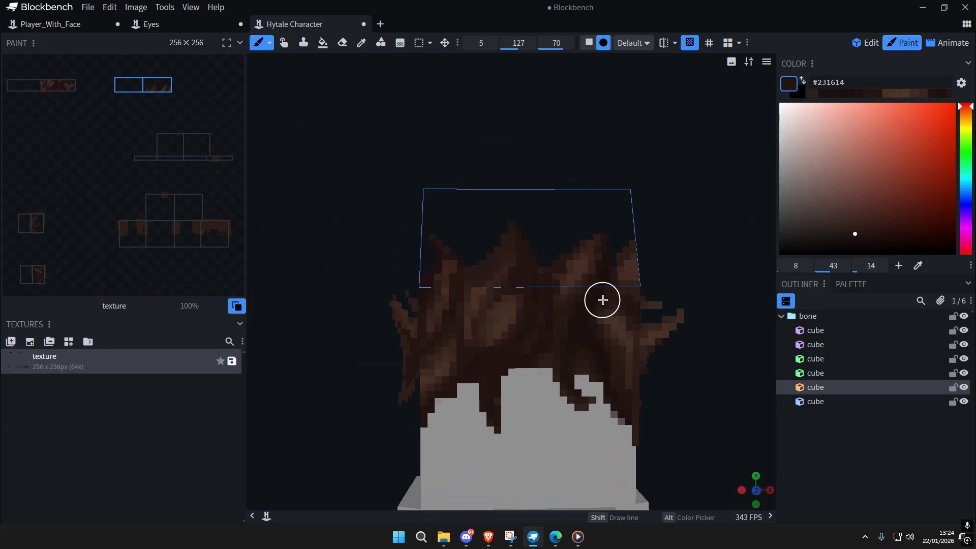
{"action": "scroll", "coordinate": [602, 300], "scroll_direction": "up", "scroll_amount": 3}
{"action": "key", "text": "ctrl+z"}
Step: Sample #493126 and paint a soft highlight from the front hair up into the middle spike, then deselect
{"action": "scroll", "coordinate": [603, 314], "scroll_direction": "up", "scroll_amount": 4}
{"action": "left_click", "coordinate": [457, 300], "text": "alt"}
{"action": "left_click", "coordinate": [410, 326], "text": "alt"}
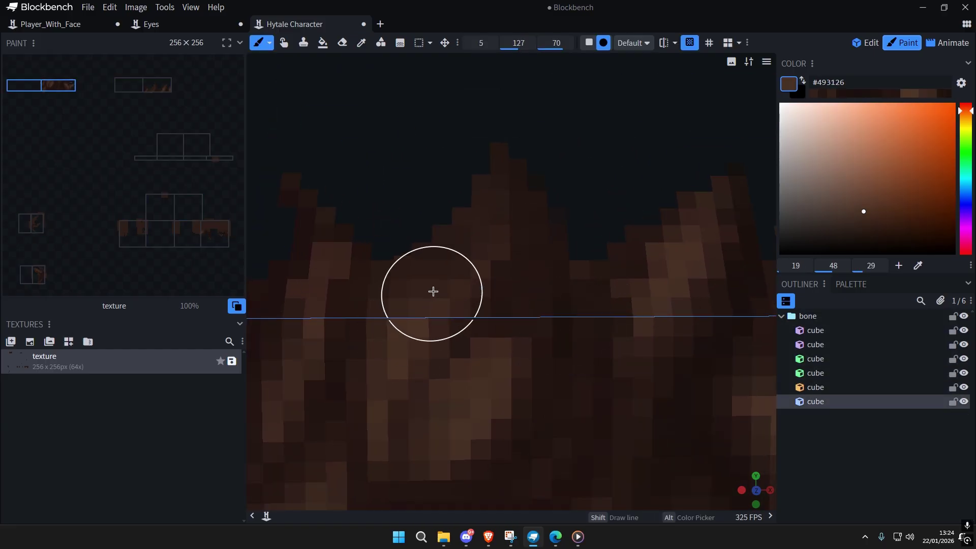
{"action": "left_click_drag", "start_coordinate": [433, 291], "coordinate": [499, 261]}
{"action": "key", "text": "ctrl+a"}
{"action": "key", "text": "ctrl+a"}
{"action": "scroll", "coordinate": [573, 349], "scroll_direction": "down", "scroll_amount": 9}
{"action": "scroll", "coordinate": [544, 307], "scroll_direction": "up", "scroll_amount": 6}
Step: Paint the left spike with sampled #33211b and sample #1e1110 for the shadow at its base
{"action": "left_click", "coordinate": [457, 247], "text": "alt"}
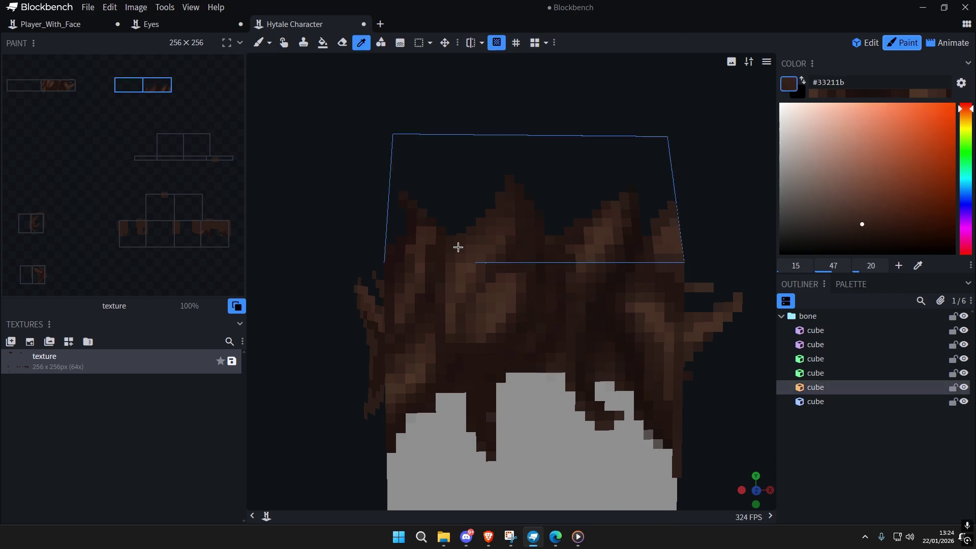
{"action": "scroll", "coordinate": [440, 261], "scroll_direction": "up", "scroll_amount": 2}
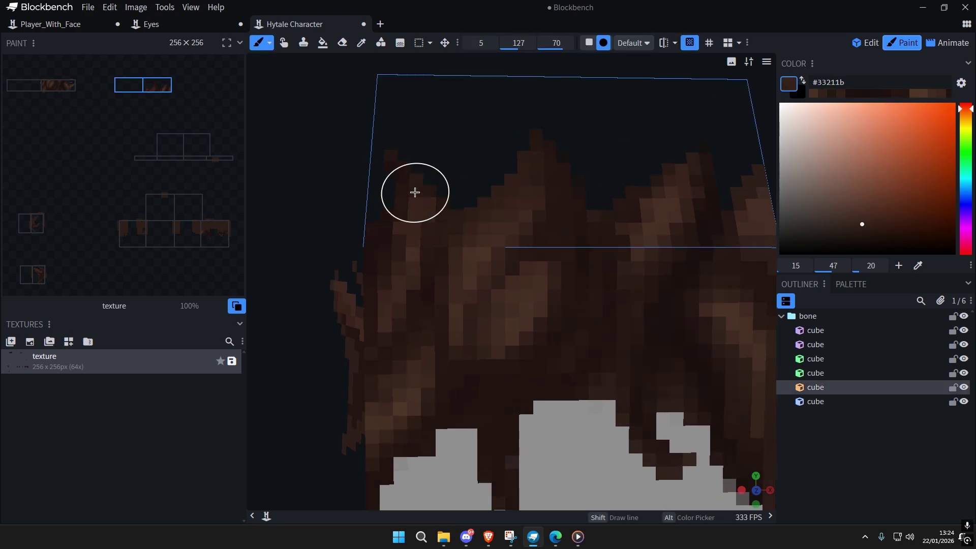
{"action": "left_click", "coordinate": [388, 231], "text": "alt"}
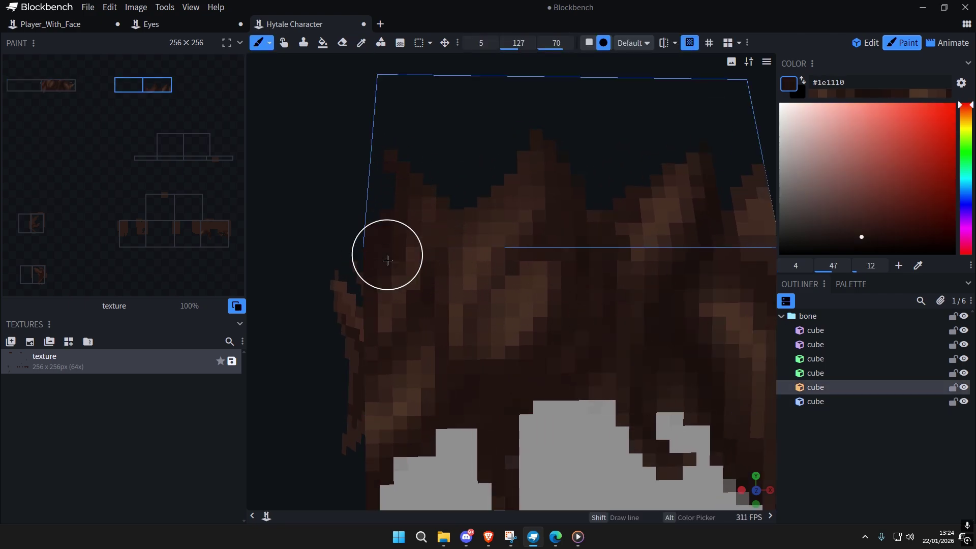
Step: Sample #2a1a17 and #221411 and shade down the left spike and the strand below it, then deselect
{"action": "left_click", "coordinate": [447, 260], "text": "alt"}
{"action": "left_click_drag", "start_coordinate": [431, 194], "coordinate": [440, 227]}
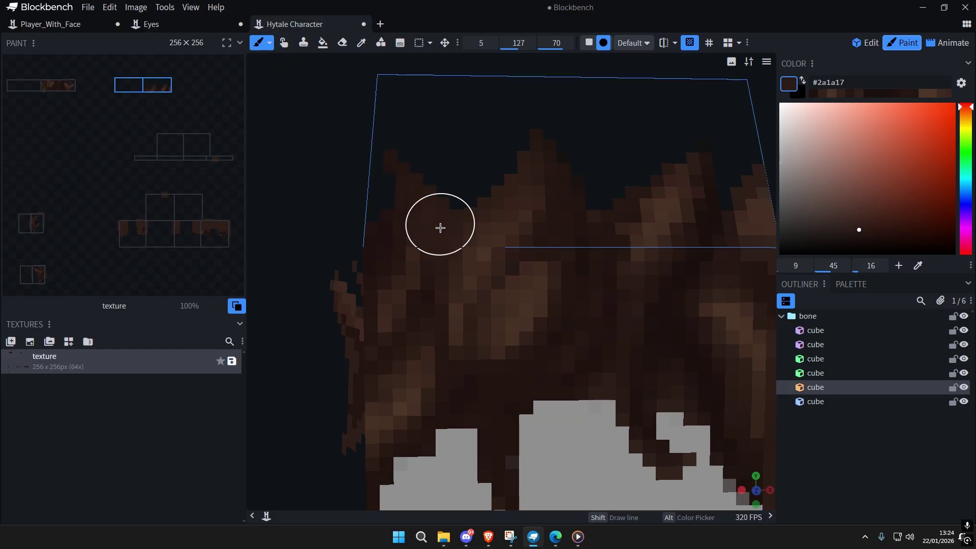
{"action": "left_click_drag", "start_coordinate": [439, 262], "coordinate": [436, 299]}
{"action": "left_click", "coordinate": [435, 305], "text": "alt"}
{"action": "left_click_drag", "start_coordinate": [403, 184], "coordinate": [431, 248]}
{"action": "scroll", "coordinate": [590, 392], "scroll_direction": "down", "scroll_amount": 6}
{"action": "left_click", "coordinate": [590, 392]}
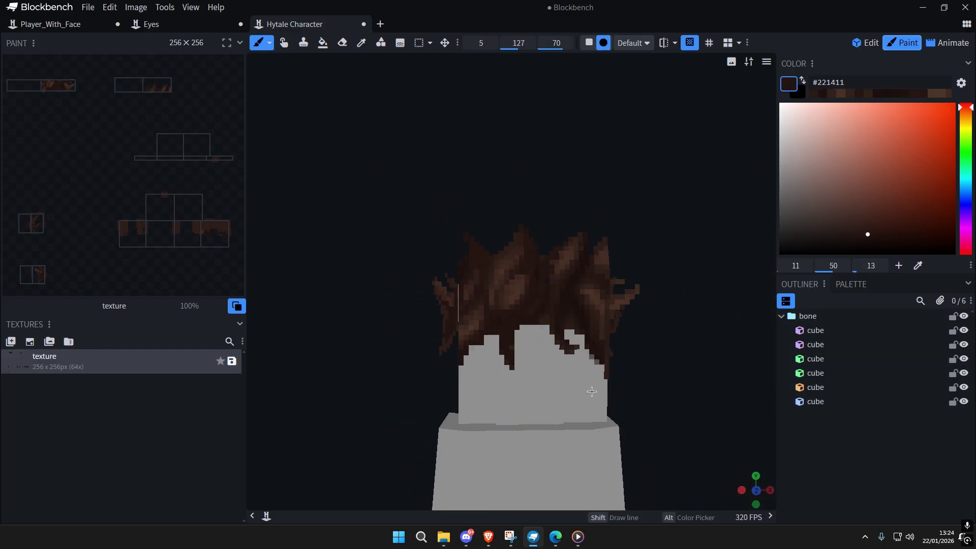
Step: Sample #483126 and paint a highlight from the front hair up into the left spike, then deselect
{"action": "scroll", "coordinate": [593, 384], "scroll_direction": "up", "scroll_amount": 4}
{"action": "scroll", "coordinate": [521, 321], "scroll_direction": "up", "scroll_amount": 2}
{"action": "left_click", "coordinate": [464, 259], "text": "alt"}
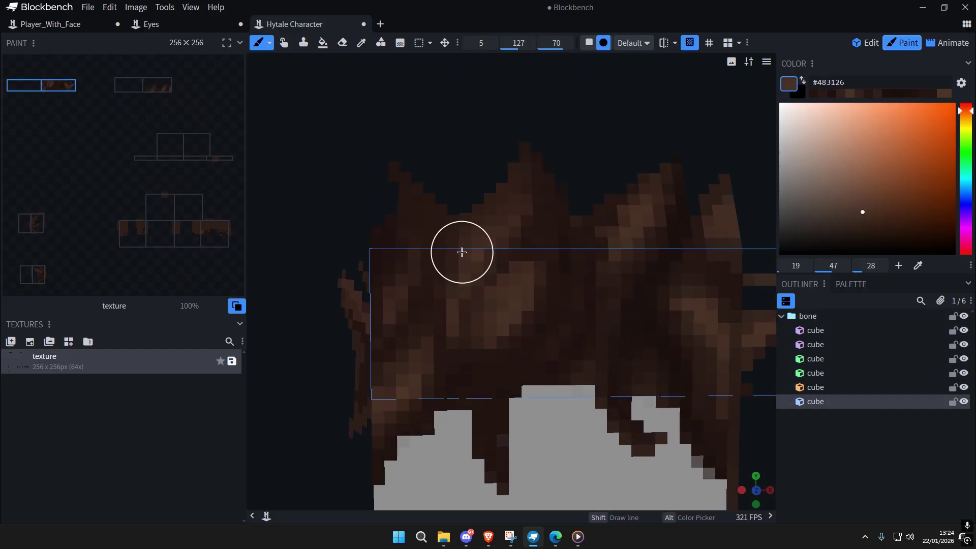
{"action": "left_click_drag", "start_coordinate": [441, 230], "coordinate": [416, 200]}
{"action": "key", "text": "ctrl+a"}
{"action": "scroll", "coordinate": [569, 332], "scroll_direction": "down", "scroll_amount": 5}
{"action": "key", "text": "ctrl+a"}
Step: Extend the highlight diagonally up the left spike and soften it with sampled #3d2921, then deselect
{"action": "scroll", "coordinate": [569, 332], "scroll_direction": "down", "scroll_amount": 1}
{"action": "left_click_drag", "start_coordinate": [490, 269], "coordinate": [480, 253]}
{"action": "mouse_move", "coordinate": [474, 249]}
{"action": "left_mouse_down"}
{"action": "mouse_move", "coordinate": [461, 229]}
{"action": "mouse_move", "coordinate": [428, 213]}
{"action": "left_mouse_up"}
{"action": "scroll", "coordinate": [458, 241], "scroll_direction": "up", "scroll_amount": 4}
{"action": "left_click", "coordinate": [450, 254], "text": "alt"}
{"action": "left_click", "coordinate": [479, 254], "text": "alt"}
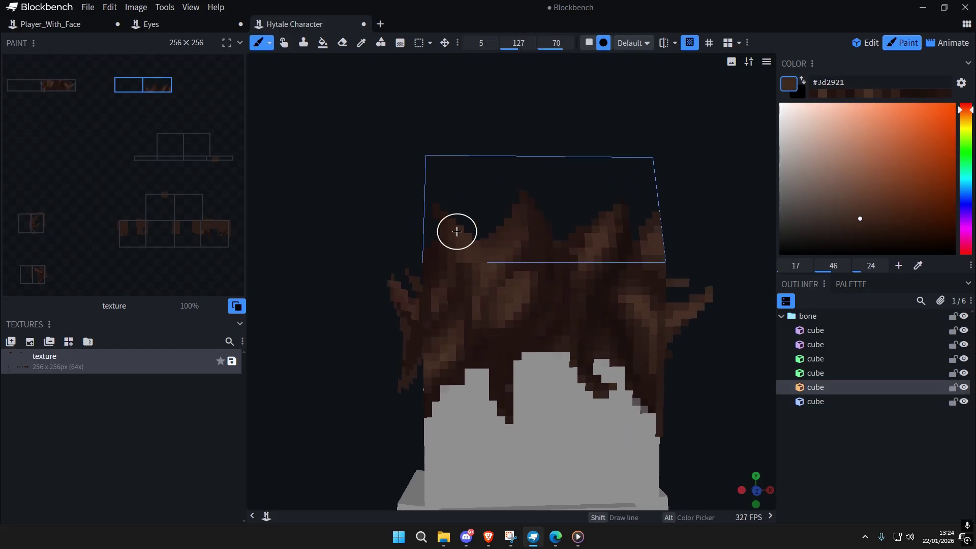
{"action": "key", "text": "ctrl+a"}
{"action": "scroll", "coordinate": [592, 330], "scroll_direction": "down", "scroll_amount": 5}
{"action": "key", "text": "ctrl+a"}
Step: Sample the dark #231513 tone and shade the dip between the left and middle spikes, then deselect
{"action": "scroll", "coordinate": [551, 319], "scroll_direction": "up", "scroll_amount": 4}
{"action": "scroll", "coordinate": [548, 317], "scroll_direction": "up", "scroll_amount": 3}
{"action": "left_click", "coordinate": [399, 272], "text": "alt"}
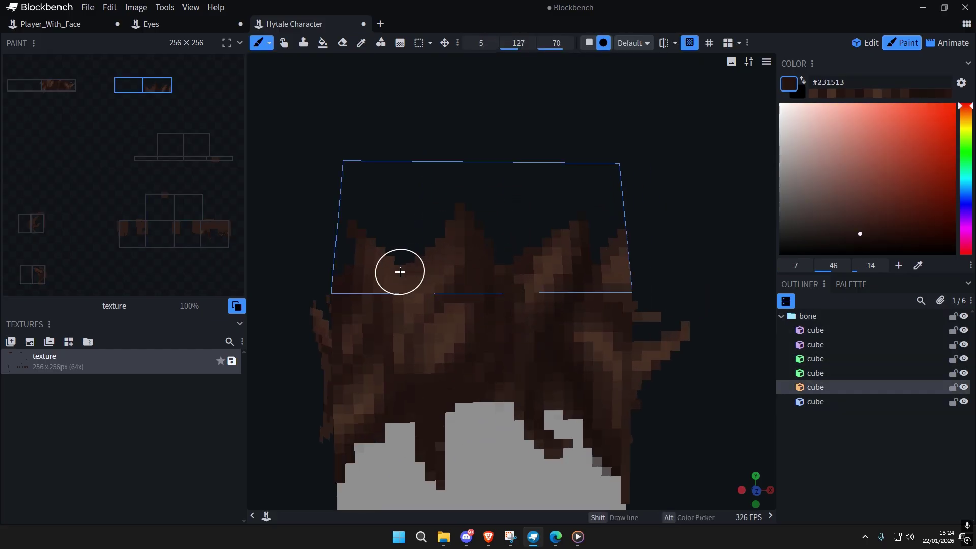
{"action": "key", "text": "ctrl+a"}
{"action": "key", "text": "ctrl+a"}
{"action": "scroll", "coordinate": [503, 346], "scroll_direction": "down", "scroll_amount": 5}
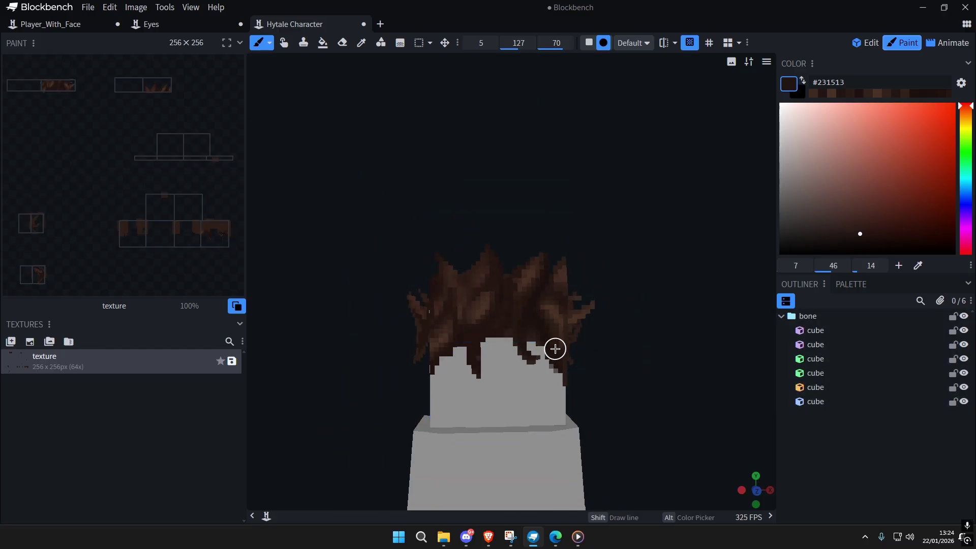
{"action": "scroll", "coordinate": [563, 352], "scroll_direction": "up", "scroll_amount": 3}
{"action": "scroll", "coordinate": [534, 342], "scroll_direction": "up", "scroll_amount": 3}
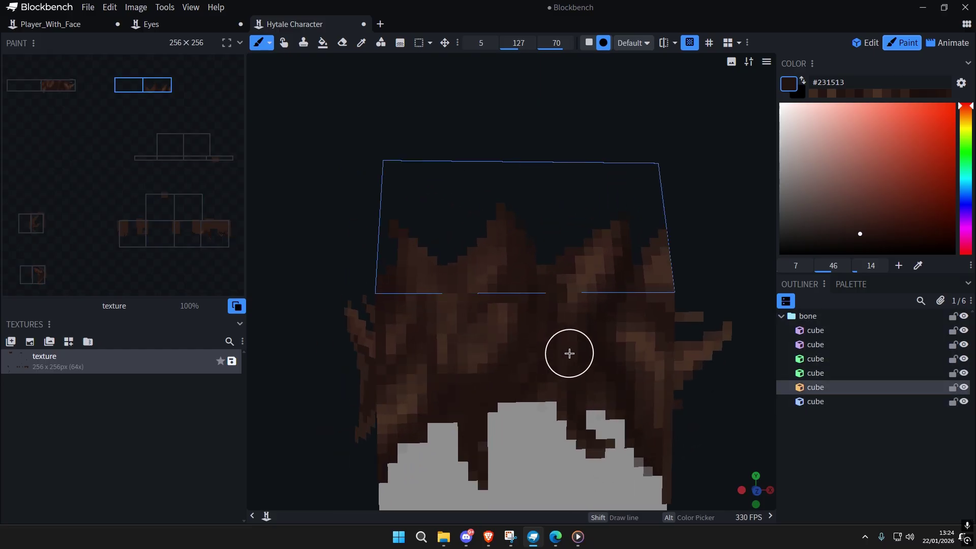
Step: Darken the front hair patch with sampled #201311, then extend a diagonal #463125 highlight up from the lower left
{"action": "scroll", "coordinate": [570, 351], "scroll_direction": "down", "scroll_amount": 4}
{"action": "key", "text": "ctrl+a"}
{"action": "key", "text": "ctrl+a"}
{"action": "scroll", "coordinate": [575, 340], "scroll_direction": "up", "scroll_amount": 3}
{"action": "scroll", "coordinate": [502, 338], "scroll_direction": "up", "scroll_amount": 2}
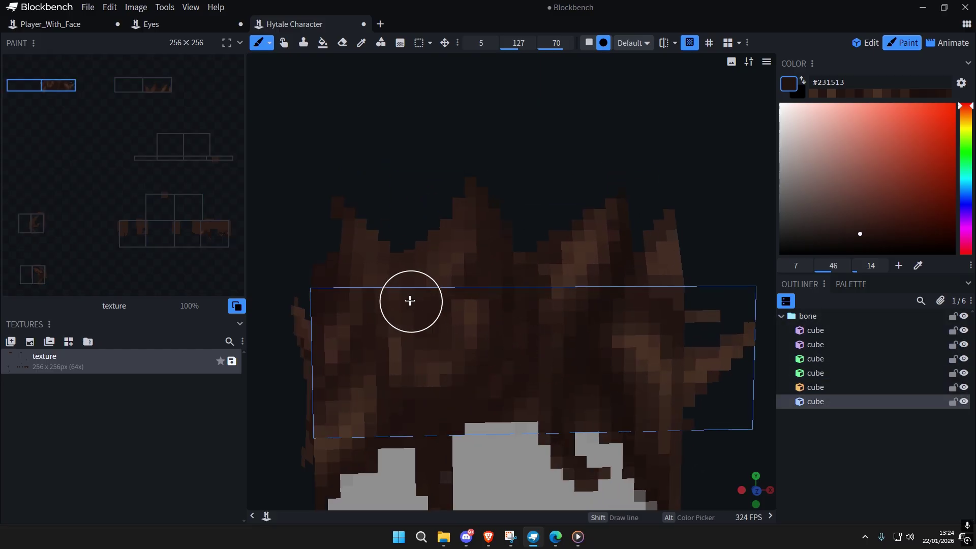
{"action": "scroll", "coordinate": [503, 364], "scroll_direction": "up", "scroll_amount": 1}
{"action": "key", "text": "c"}
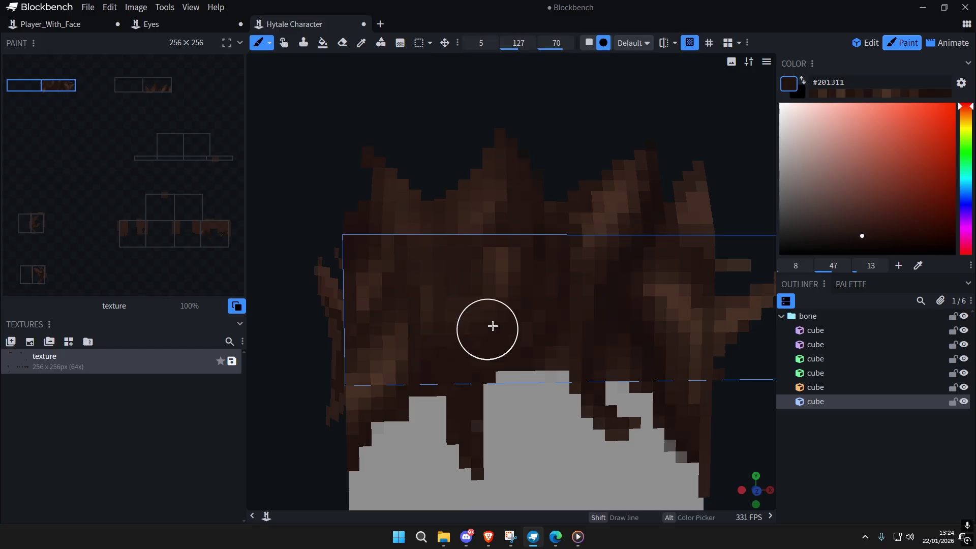
{"action": "left_click", "coordinate": [427, 325]}
{"action": "key", "text": "b"}
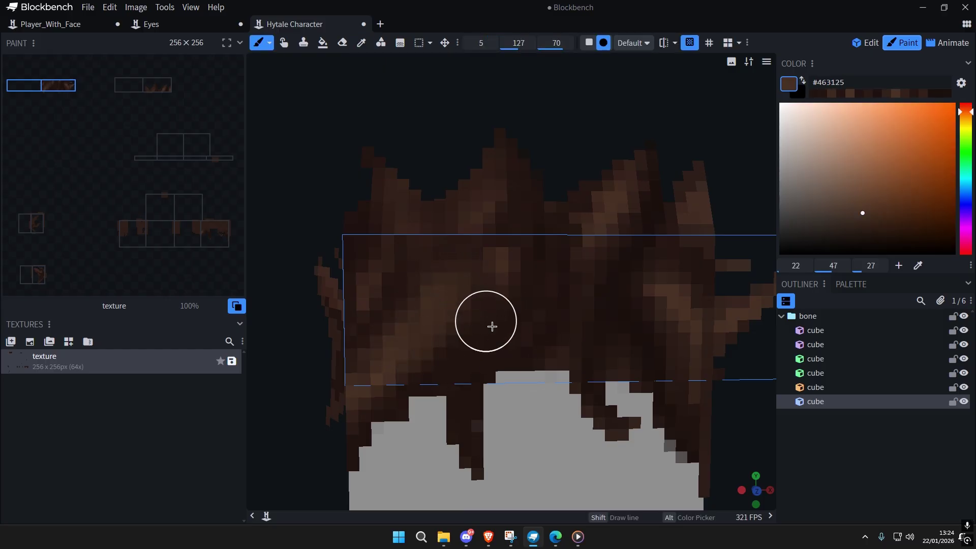
Step: Sample #39251f and #2a1a16 and soften the diagonal highlight and left edge of the front hair
{"action": "scroll", "coordinate": [533, 333], "scroll_direction": "down", "scroll_amount": 5}
{"action": "scroll", "coordinate": [629, 329], "scroll_direction": "up", "scroll_amount": 4}
{"action": "key", "text": "c"}
{"action": "left_click", "coordinate": [384, 273]}
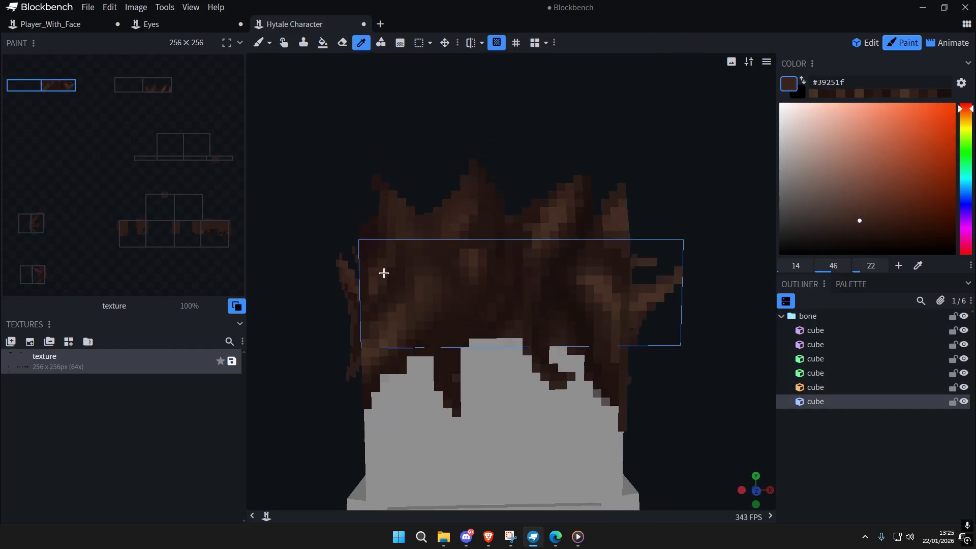
{"action": "key", "text": "b"}
{"action": "scroll", "coordinate": [581, 296], "scroll_direction": "up", "scroll_amount": 1}
{"action": "key", "text": "c"}
{"action": "left_click", "coordinate": [564, 225]}
{"action": "key", "text": "b"}
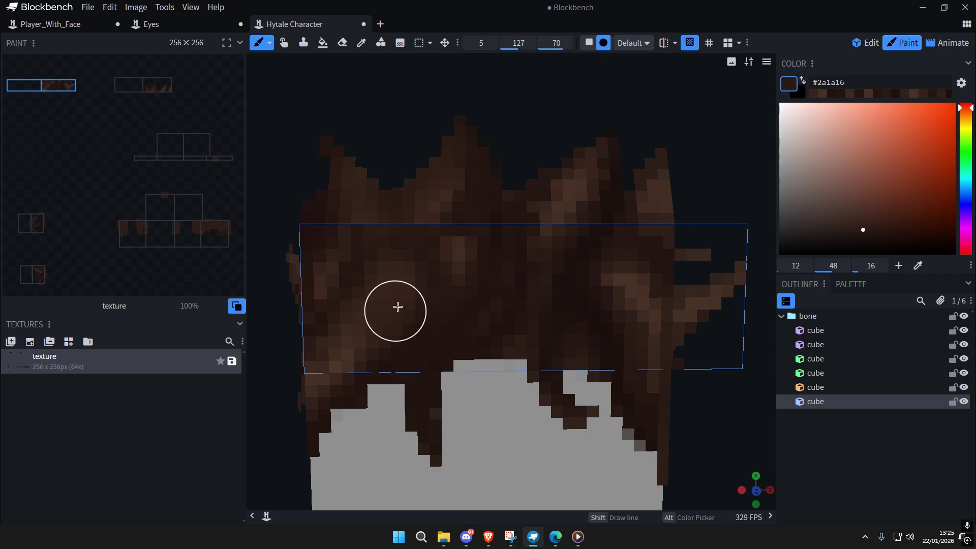
Step: Sample the dark #1f1210 tone and shade the hairline above the left forehead strand, then deselect
{"action": "key", "text": "c"}
{"action": "left_click", "coordinate": [425, 409]}
{"action": "key", "text": "b"}
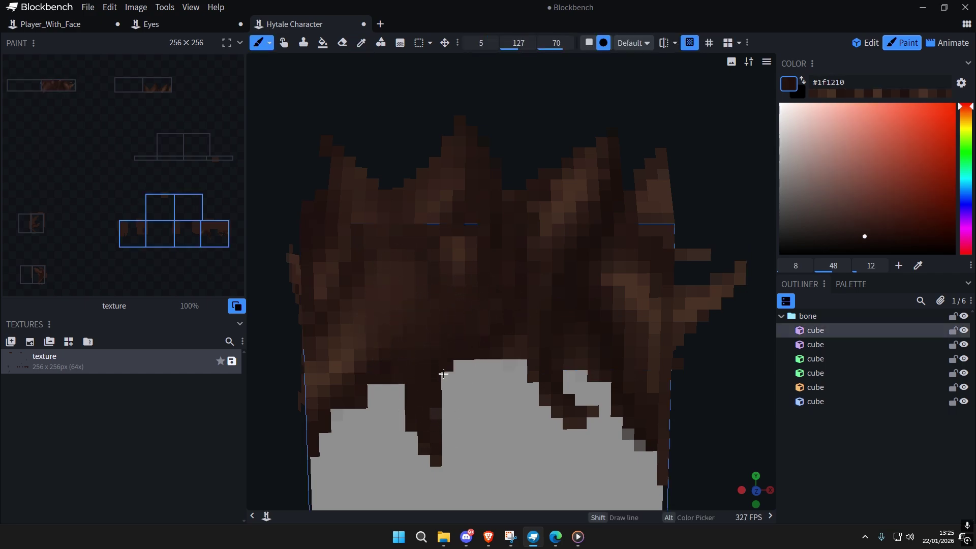
{"action": "scroll", "coordinate": [613, 376], "scroll_direction": "down", "scroll_amount": 4}
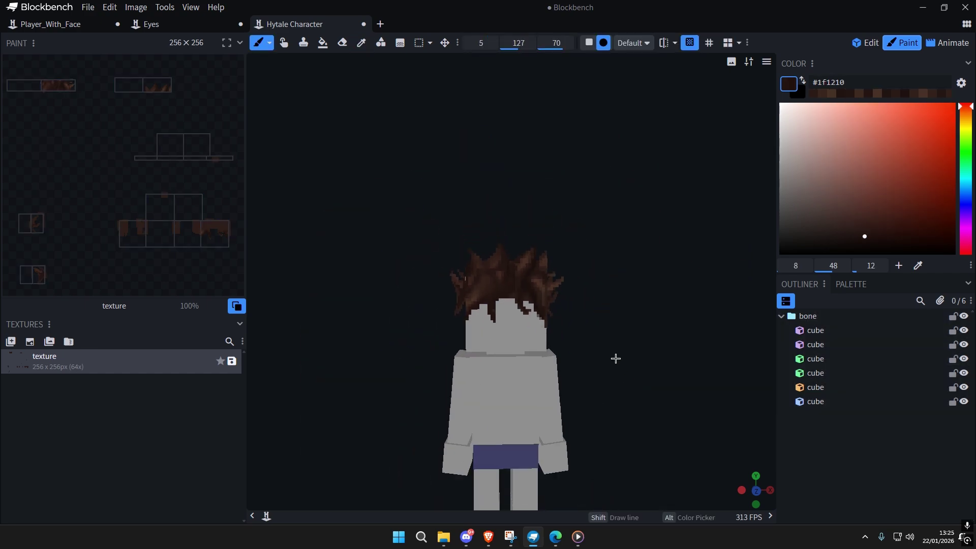
{"action": "right_click", "coordinate": [613, 368]}
{"action": "scroll", "coordinate": [612, 356], "scroll_direction": "up", "scroll_amount": 3}
{"action": "scroll", "coordinate": [622, 332], "scroll_direction": "up", "scroll_amount": 2}
Step: Sample #231513 and deepen the shadow in the middle of the front hair, then deselect and review the head
{"action": "key", "text": "c"}
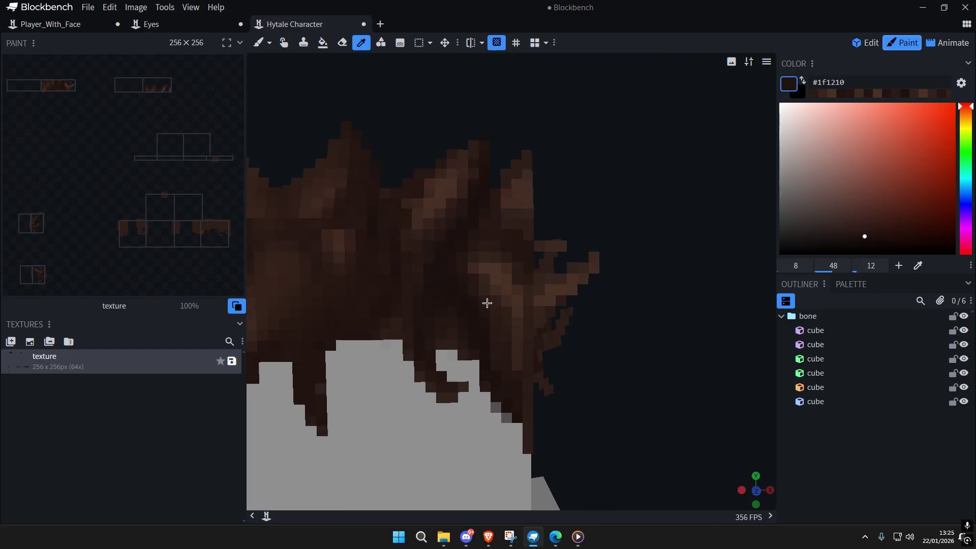
{"action": "left_click", "coordinate": [361, 298]}
{"action": "key", "text": "b"}
{"action": "scroll", "coordinate": [559, 382], "scroll_direction": "down", "scroll_amount": 4}
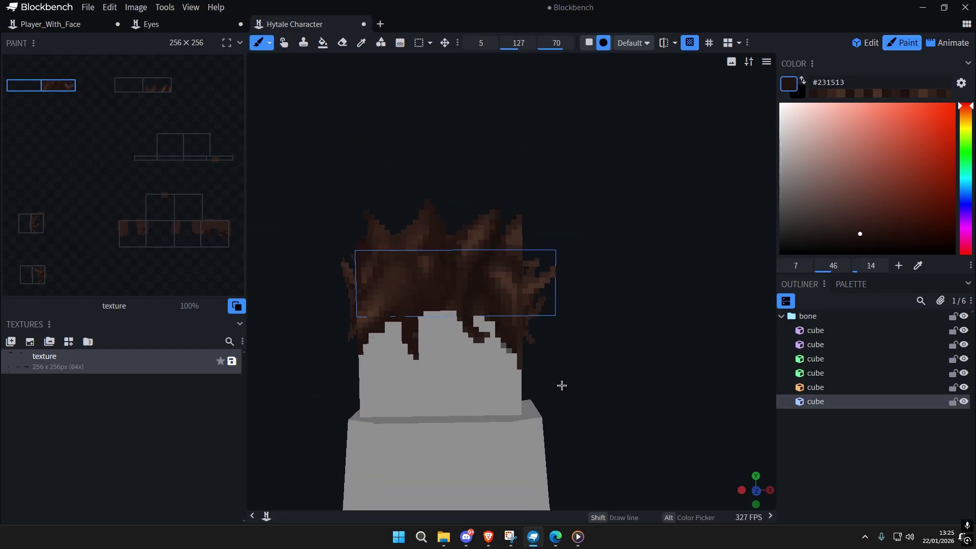
{"action": "scroll", "coordinate": [620, 358], "scroll_direction": "down", "scroll_amount": 2}
{"action": "scroll", "coordinate": [611, 330], "scroll_direction": "up", "scroll_amount": 5}
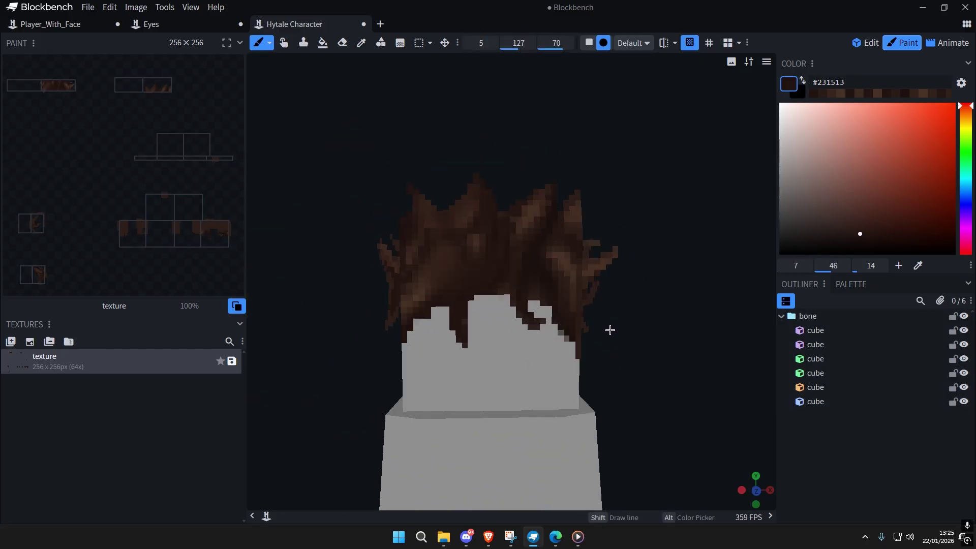
{"action": "scroll", "coordinate": [626, 355], "scroll_direction": "down", "scroll_amount": 4}
{"action": "right_click", "coordinate": [626, 356]}
{"action": "scroll", "coordinate": [610, 370], "scroll_direction": "up", "scroll_amount": 5}
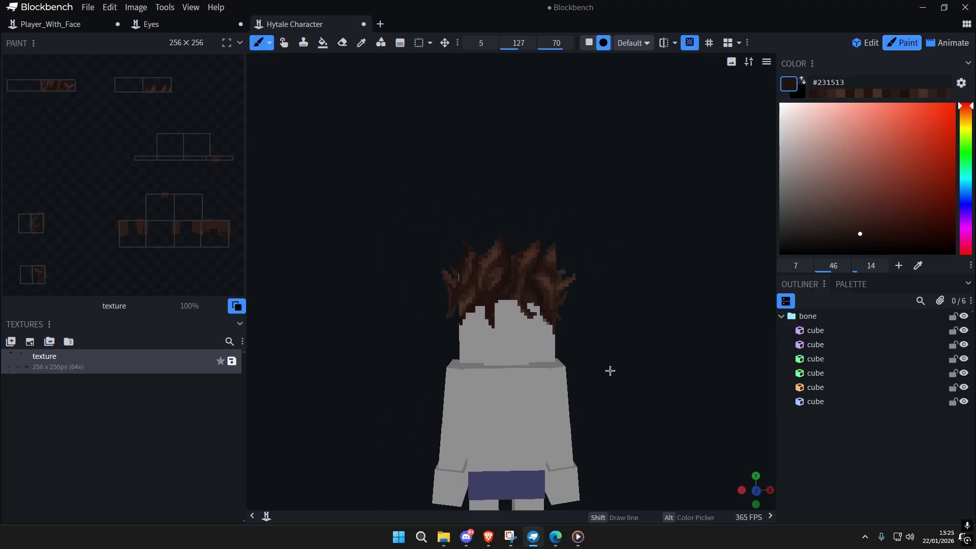
Step: Sample #412b22 and paint a highlight on the front hair below the middle spike
{"action": "scroll", "coordinate": [547, 315], "scroll_direction": "up", "scroll_amount": 3}
{"action": "left_click", "coordinate": [516, 264], "text": "alt"}
{"action": "scroll", "coordinate": [554, 267], "scroll_direction": "up", "scroll_amount": 3}
{"action": "right_click_drag", "start_coordinate": [558, 267], "coordinate": [554, 339]}
{"action": "left_click", "coordinate": [485, 254], "text": "alt"}
{"action": "left_click_drag", "start_coordinate": [502, 330], "coordinate": [510, 313]}
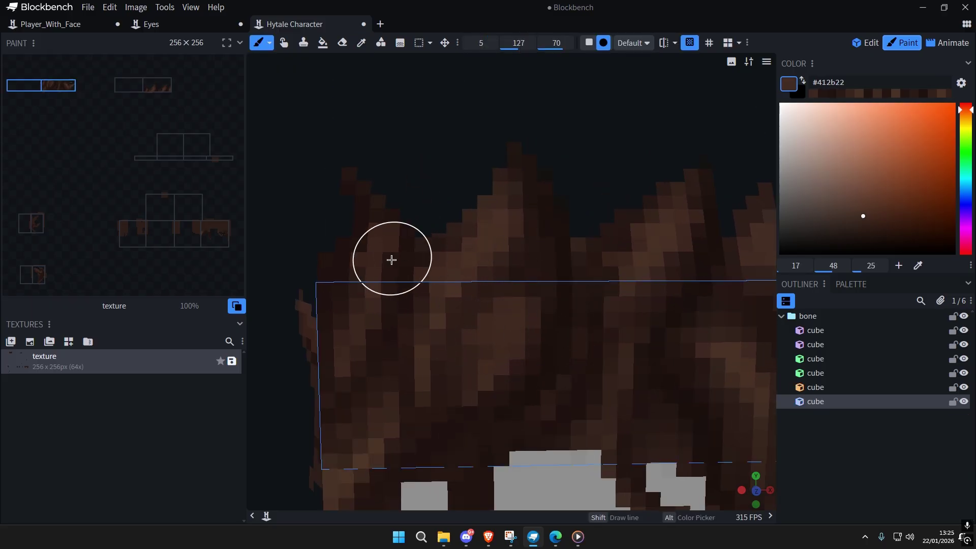
Step: Sample #3f2921 and #2a1a16 and blend the highlight on the left half of the front hair into its shadows
{"action": "scroll", "coordinate": [574, 338], "scroll_direction": "down", "scroll_amount": 3}
{"action": "scroll", "coordinate": [566, 329], "scroll_direction": "up", "scroll_amount": 4}
{"action": "left_click", "coordinate": [451, 321], "text": "alt"}
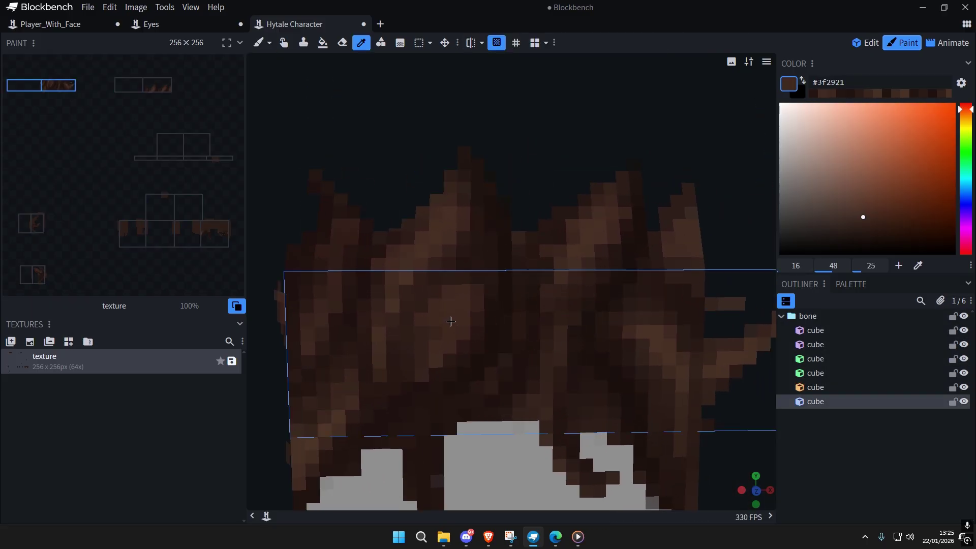
{"action": "left_click", "coordinate": [398, 348], "text": "alt"}
{"action": "scroll", "coordinate": [572, 342], "scroll_direction": "down", "scroll_amount": 3}
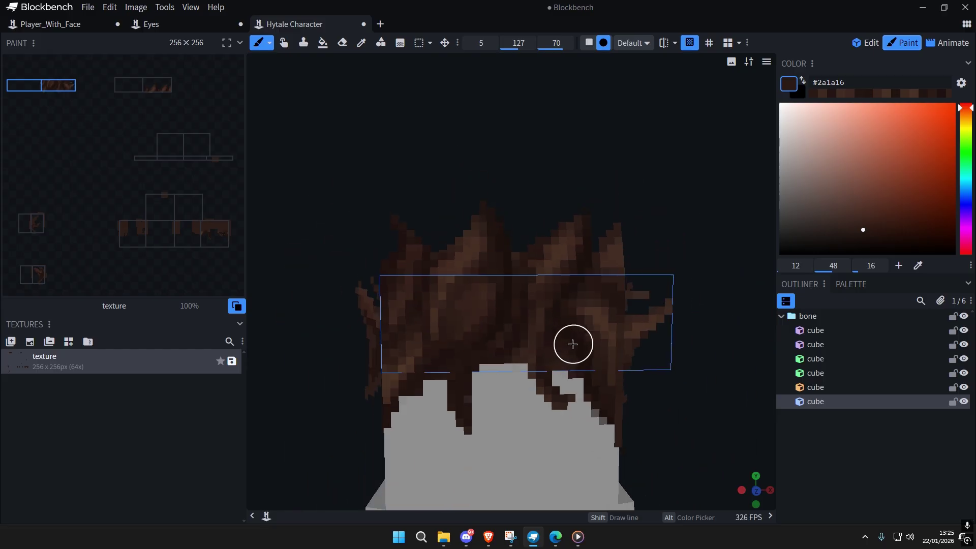
Step: Sample #2d1e19 and the lighter neighbouring brown, and paint down the right lock of the front hair
{"action": "scroll", "coordinate": [616, 342], "scroll_direction": "up", "scroll_amount": 3}
{"action": "left_click", "coordinate": [614, 389], "text": "alt"}
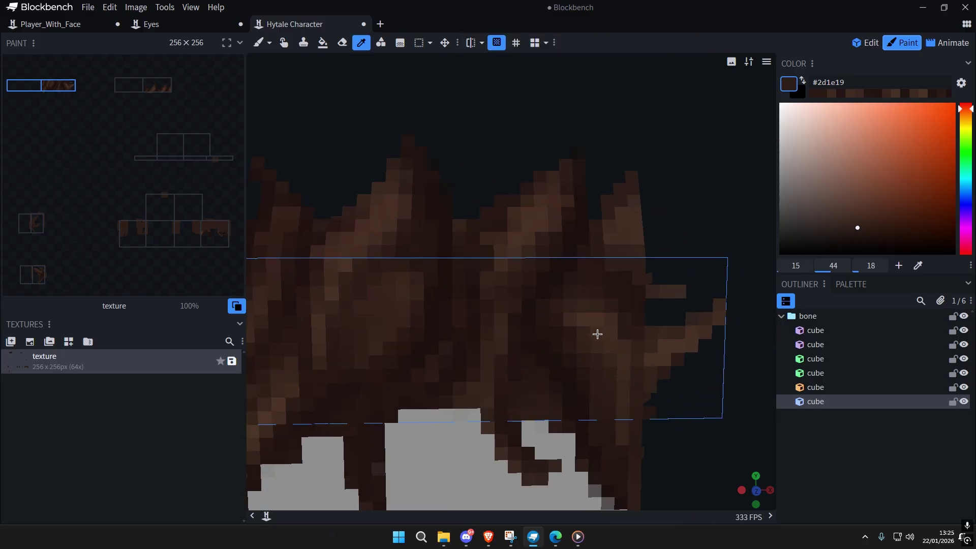
{"action": "left_click", "coordinate": [597, 333], "text": "alt"}
{"action": "left_click_drag", "start_coordinate": [582, 323], "coordinate": [604, 372]}
{"action": "right_click_drag", "start_coordinate": [621, 371], "coordinate": [600, 385]}
Step: Sample #483026 to brighten the right spike, then sample #432d25 to extend the right lock's highlight
{"action": "left_click", "coordinate": [496, 248], "text": "alt"}
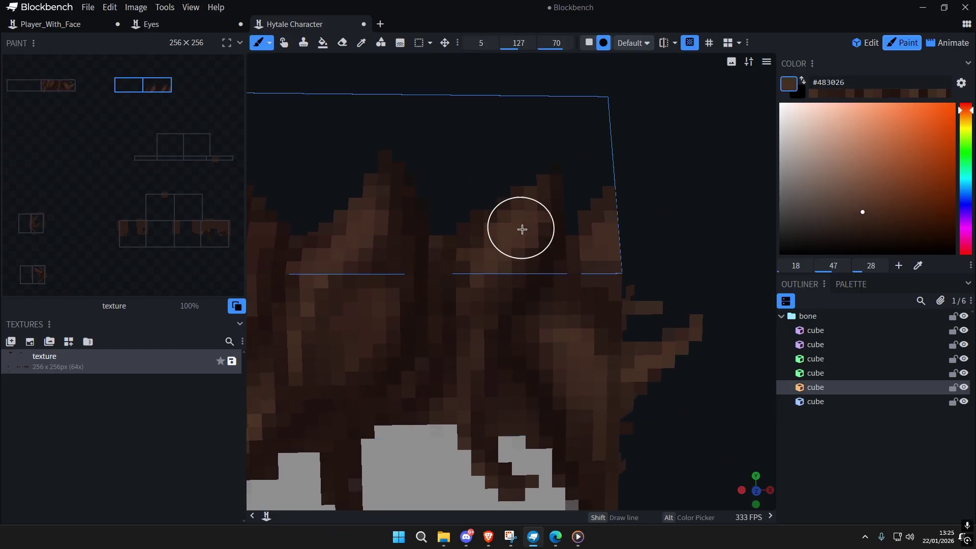
{"action": "left_click", "coordinate": [585, 275], "text": "alt"}
{"action": "left_click", "coordinate": [654, 365], "text": "alt"}
{"action": "right_click_drag", "start_coordinate": [402, 356], "coordinate": [556, 312]}
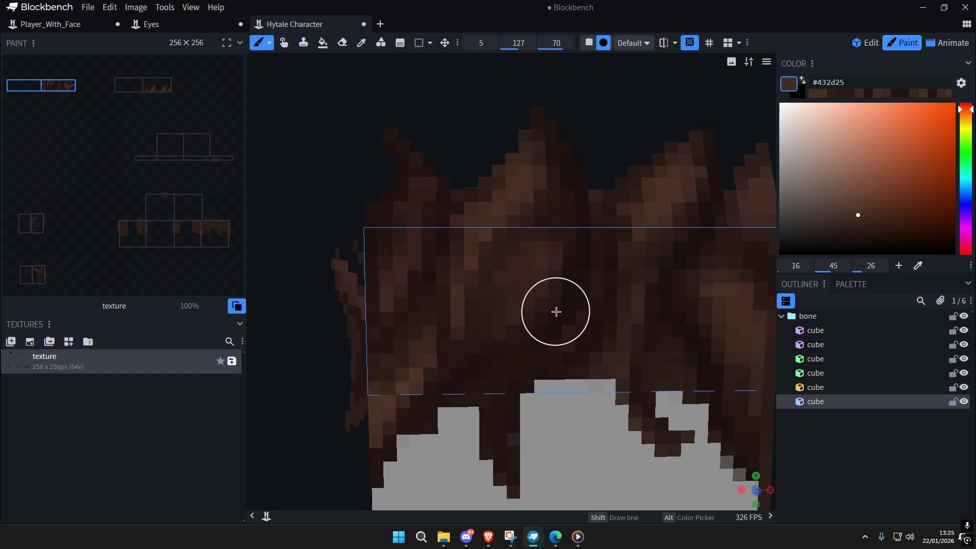
Step: Sample #38251e and #211311 and shade the lower-left edge of the front hair beside the side piece, then deselect
{"action": "scroll", "coordinate": [517, 289], "scroll_direction": "down", "scroll_amount": 5}
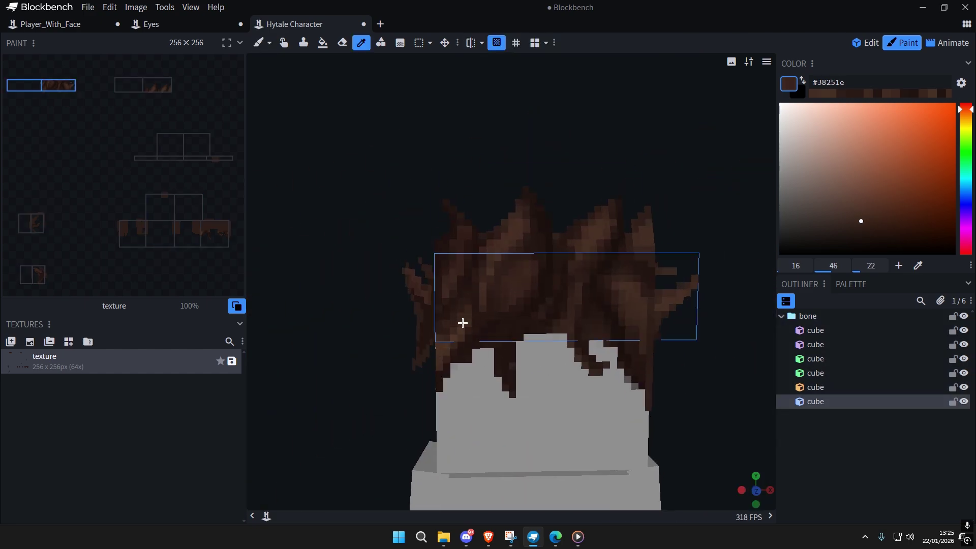
{"action": "left_click", "coordinate": [444, 350], "text": "alt"}
{"action": "left_click", "coordinate": [423, 304], "text": "alt"}
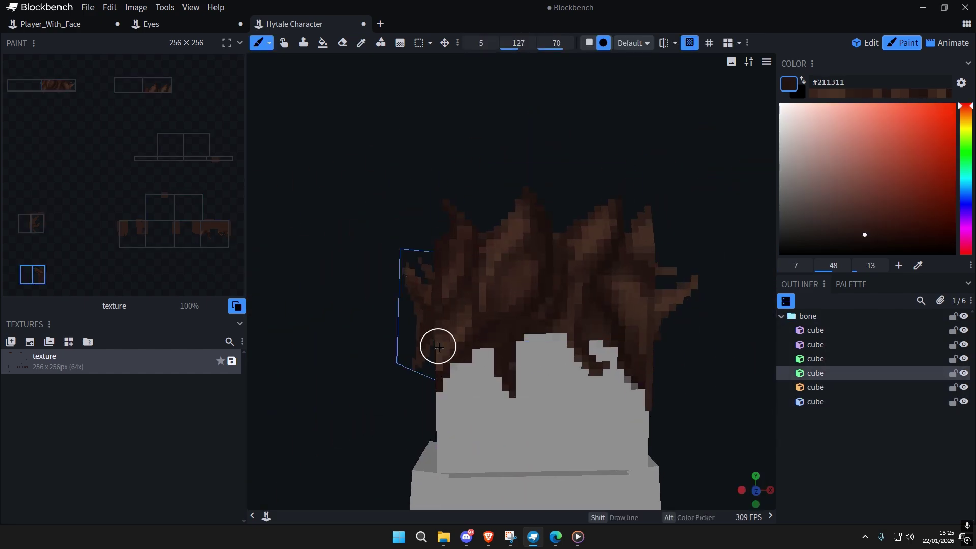
{"action": "key", "text": "alt"}
{"action": "scroll", "coordinate": [557, 377], "scroll_direction": "down", "scroll_amount": 6}
{"action": "key", "text": "ctrl+a"}
{"action": "key", "text": "ctrl+a"}
{"action": "scroll", "coordinate": [569, 370], "scroll_direction": "down", "scroll_amount": 5}
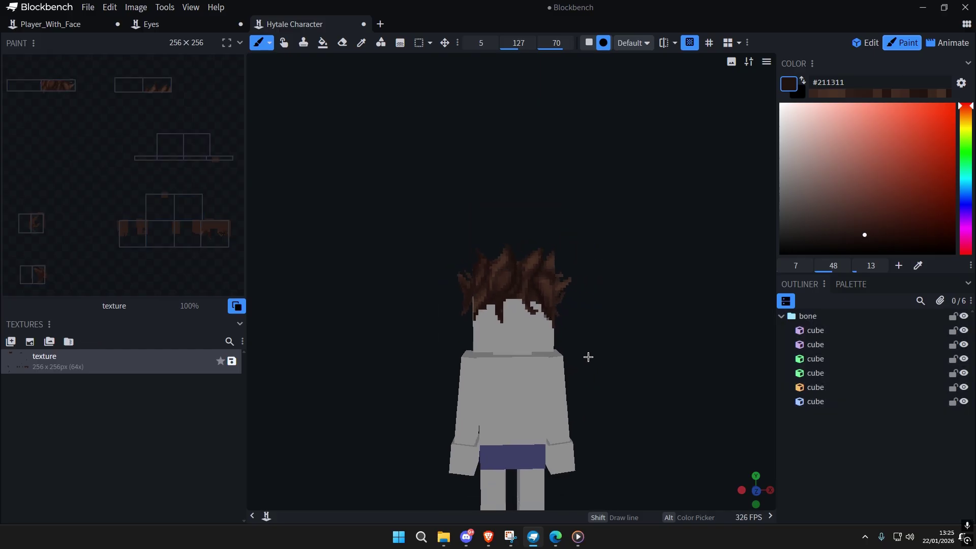
Step: Sample #35231d and blend the highlights around the base of the middle spike, then deselect
{"action": "scroll", "coordinate": [592, 361], "scroll_direction": "up", "scroll_amount": 5}
{"action": "scroll", "coordinate": [596, 366], "scroll_direction": "down", "scroll_amount": 6}
{"action": "key", "text": "ctrl+a"}
{"action": "key", "text": "ctrl+a"}
{"action": "scroll", "coordinate": [617, 348], "scroll_direction": "down", "scroll_amount": 4}
{"action": "scroll", "coordinate": [525, 272], "scroll_direction": "up", "scroll_amount": 8}
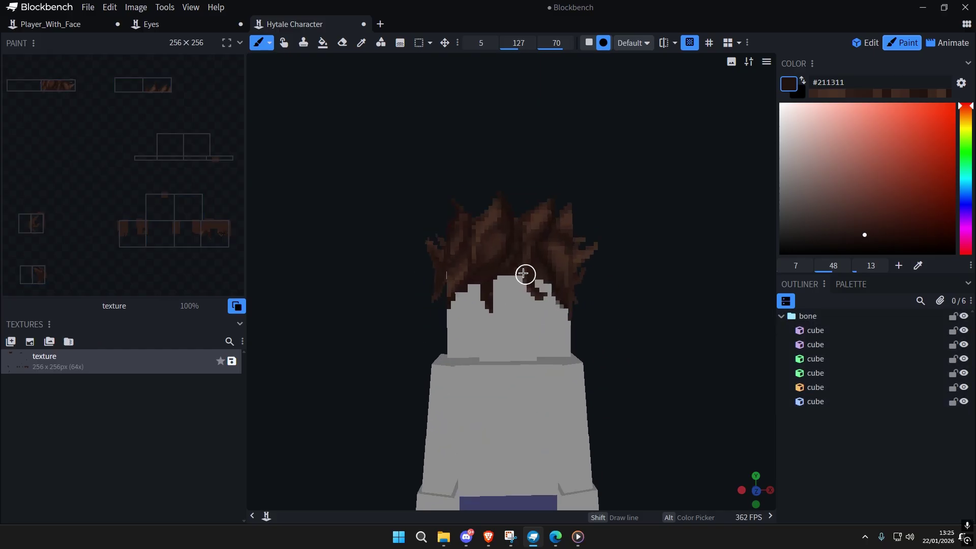
{"action": "left_click", "coordinate": [481, 191], "text": "alt"}
{"action": "left_click_drag", "start_coordinate": [482, 225], "coordinate": [512, 231]}
{"action": "left_click", "coordinate": [512, 230], "text": "alt"}
{"action": "scroll", "coordinate": [584, 310], "scroll_direction": "down", "scroll_amount": 6}
{"action": "key", "text": "ctrl+a"}
{"action": "key", "text": "ctrl+a"}
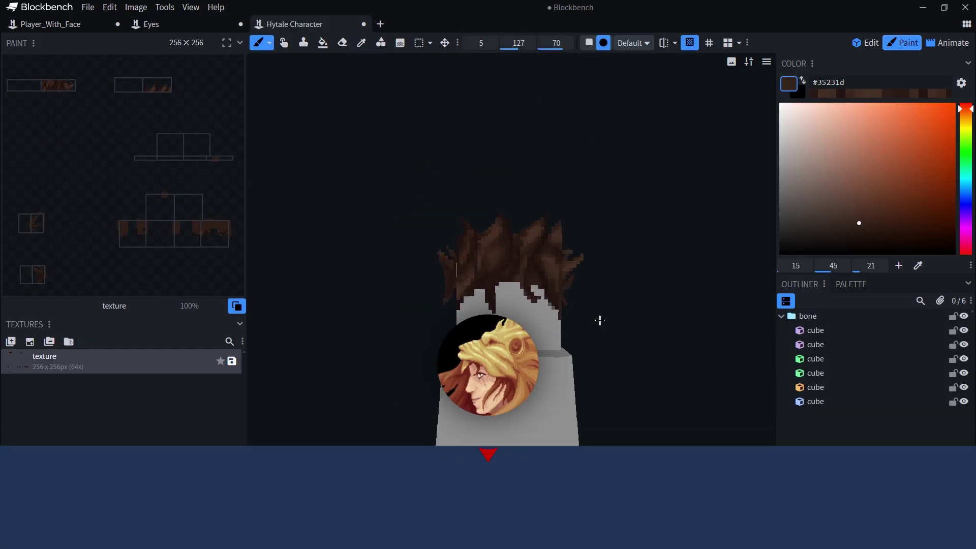